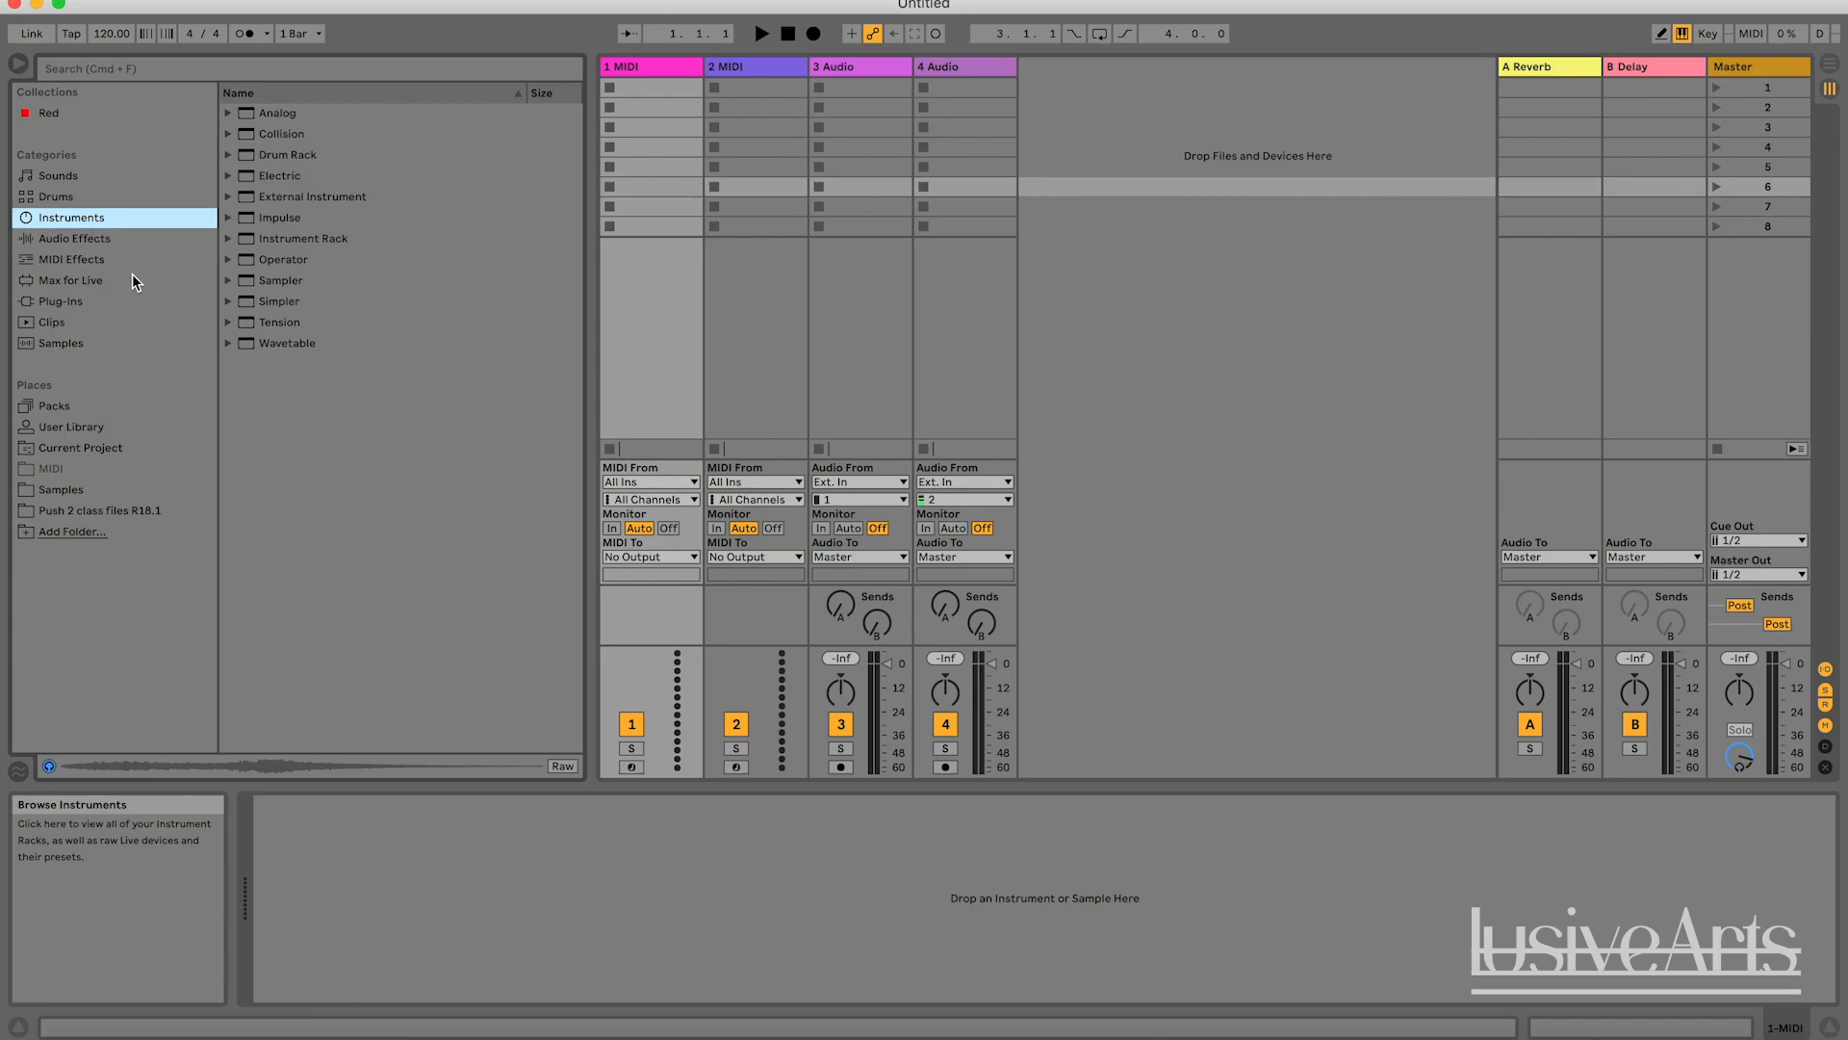
Browse the Audio Effects category and look over devices such as Reverb, Delay, Auto Pan and Chorus.
left_click(79, 243)
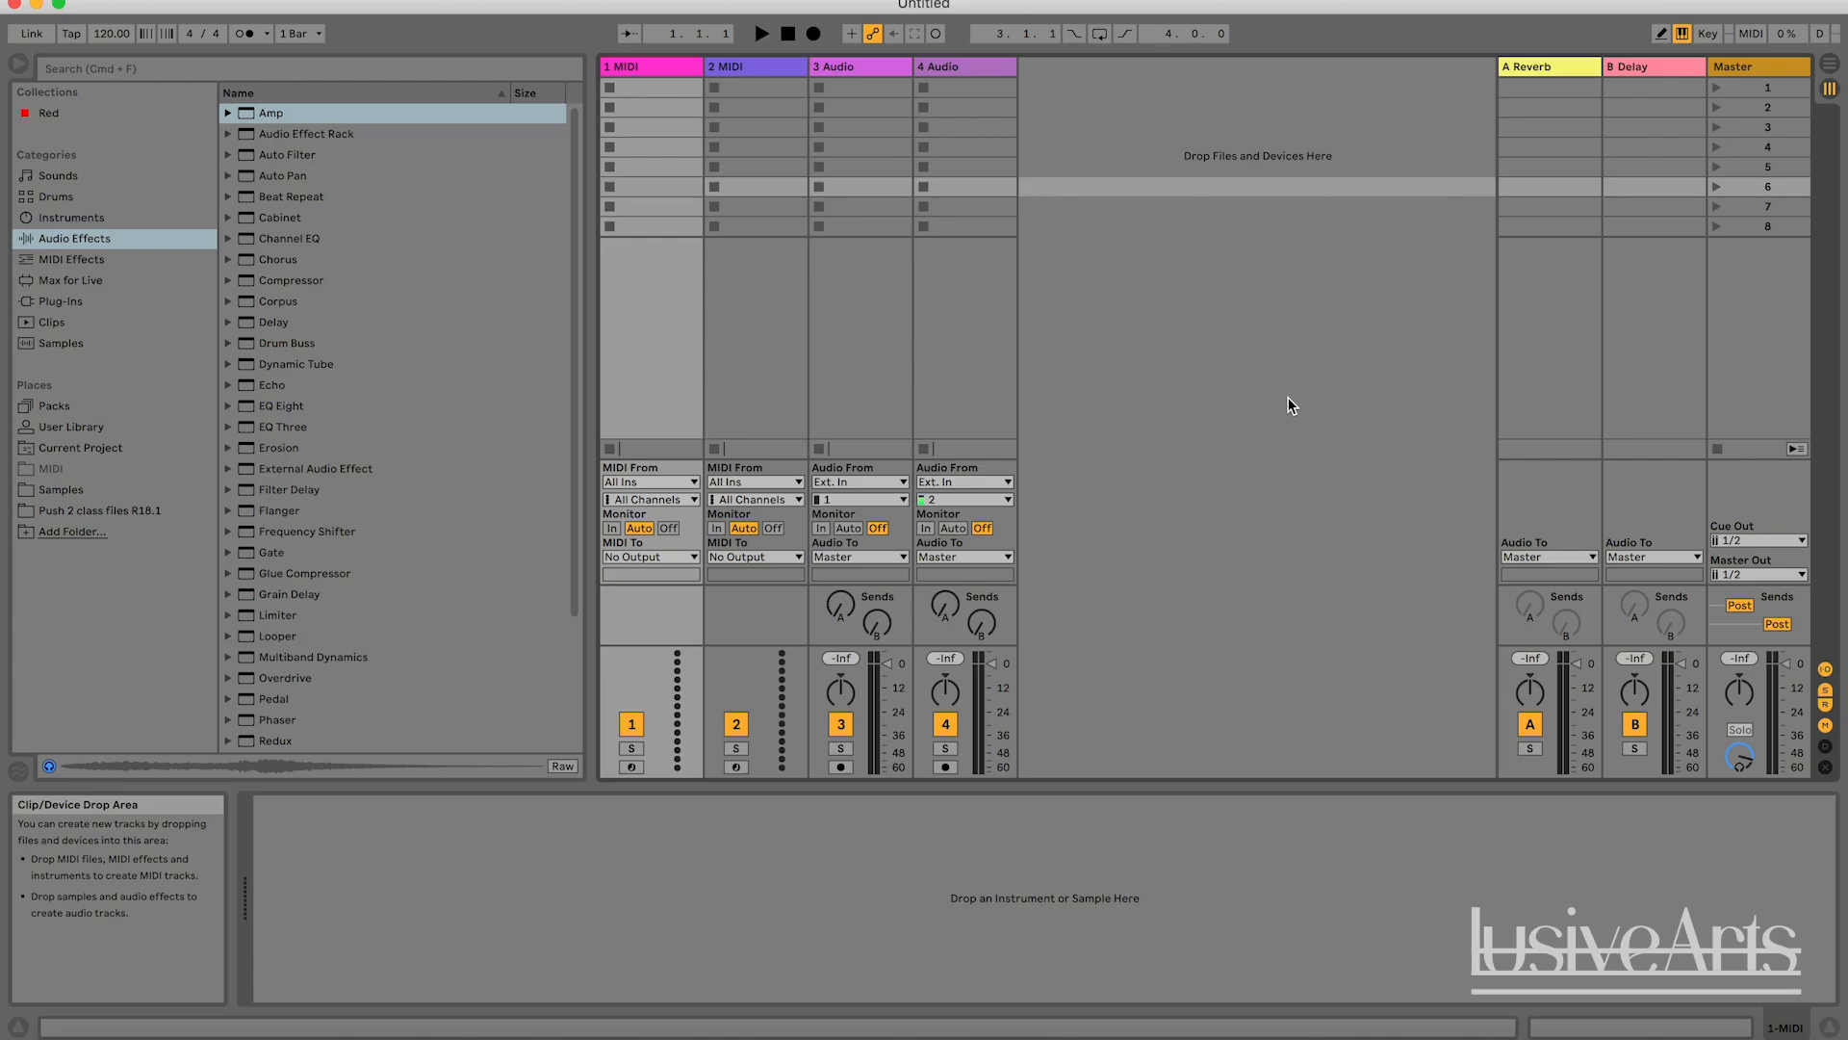
left_click(103, 242)
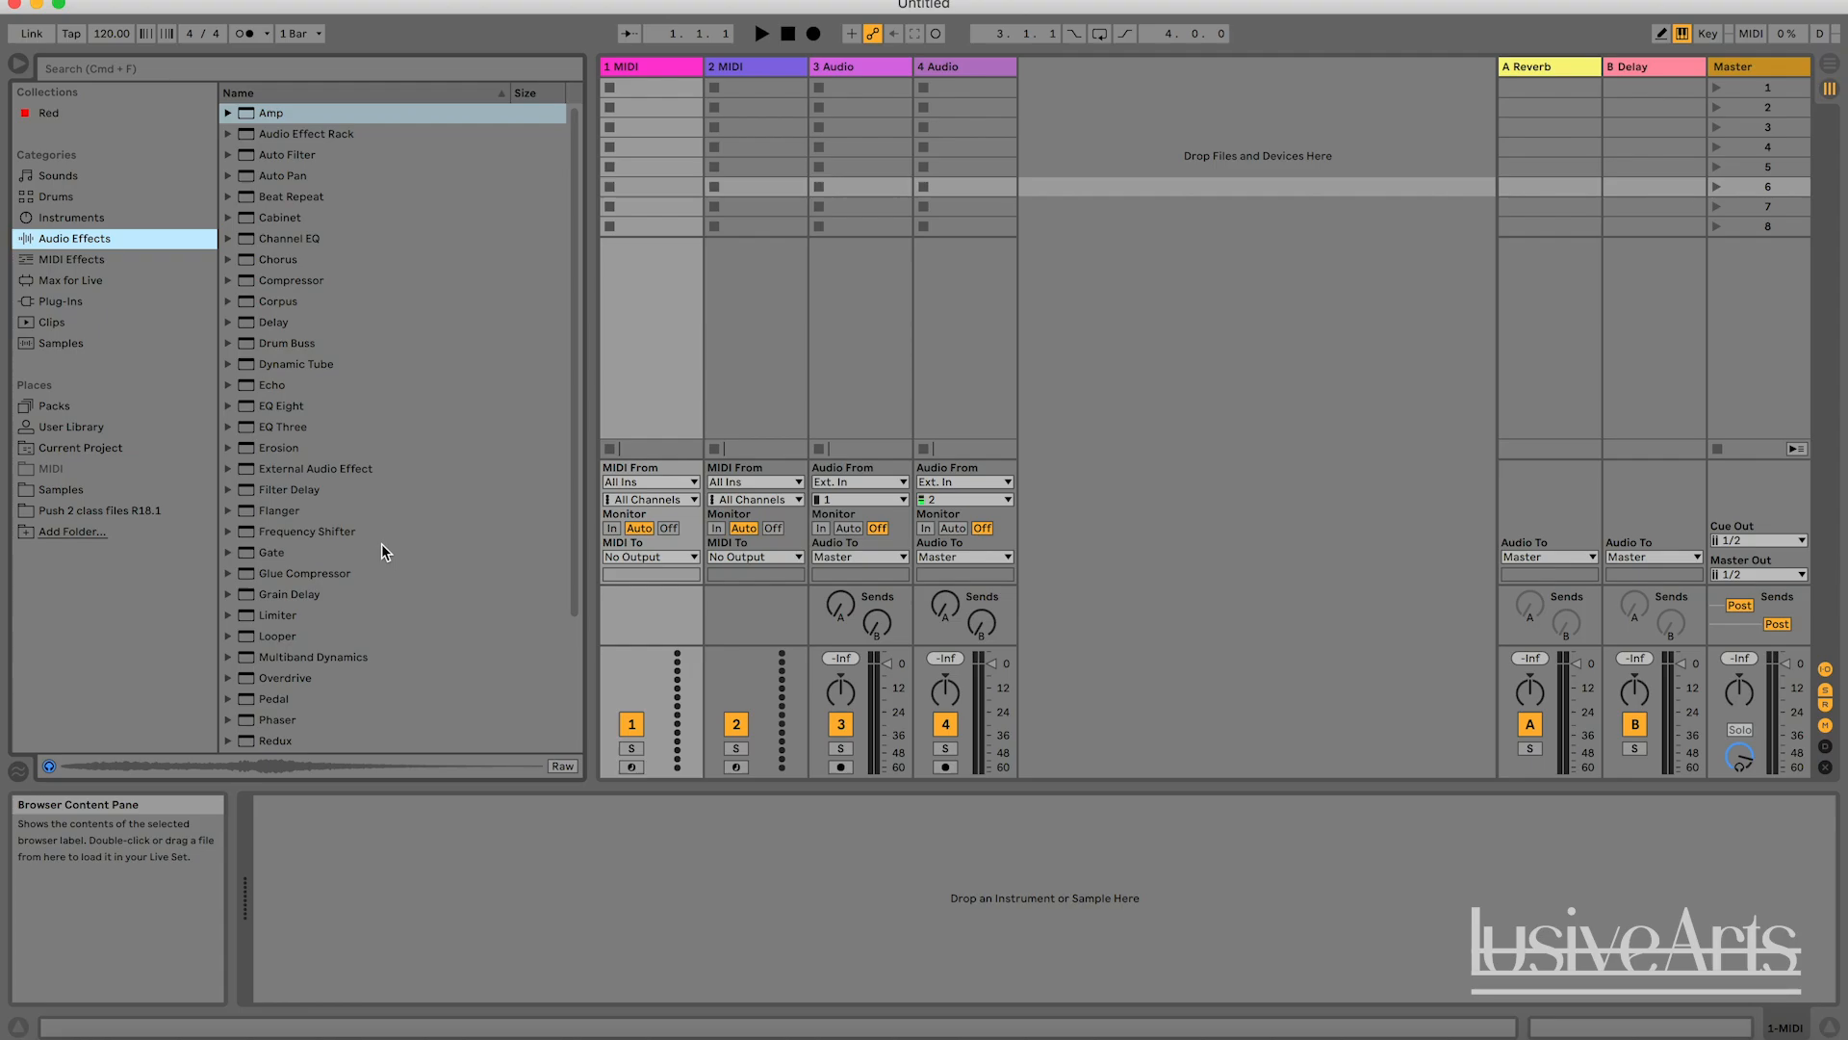
scroll(383, 550, "down", 4)
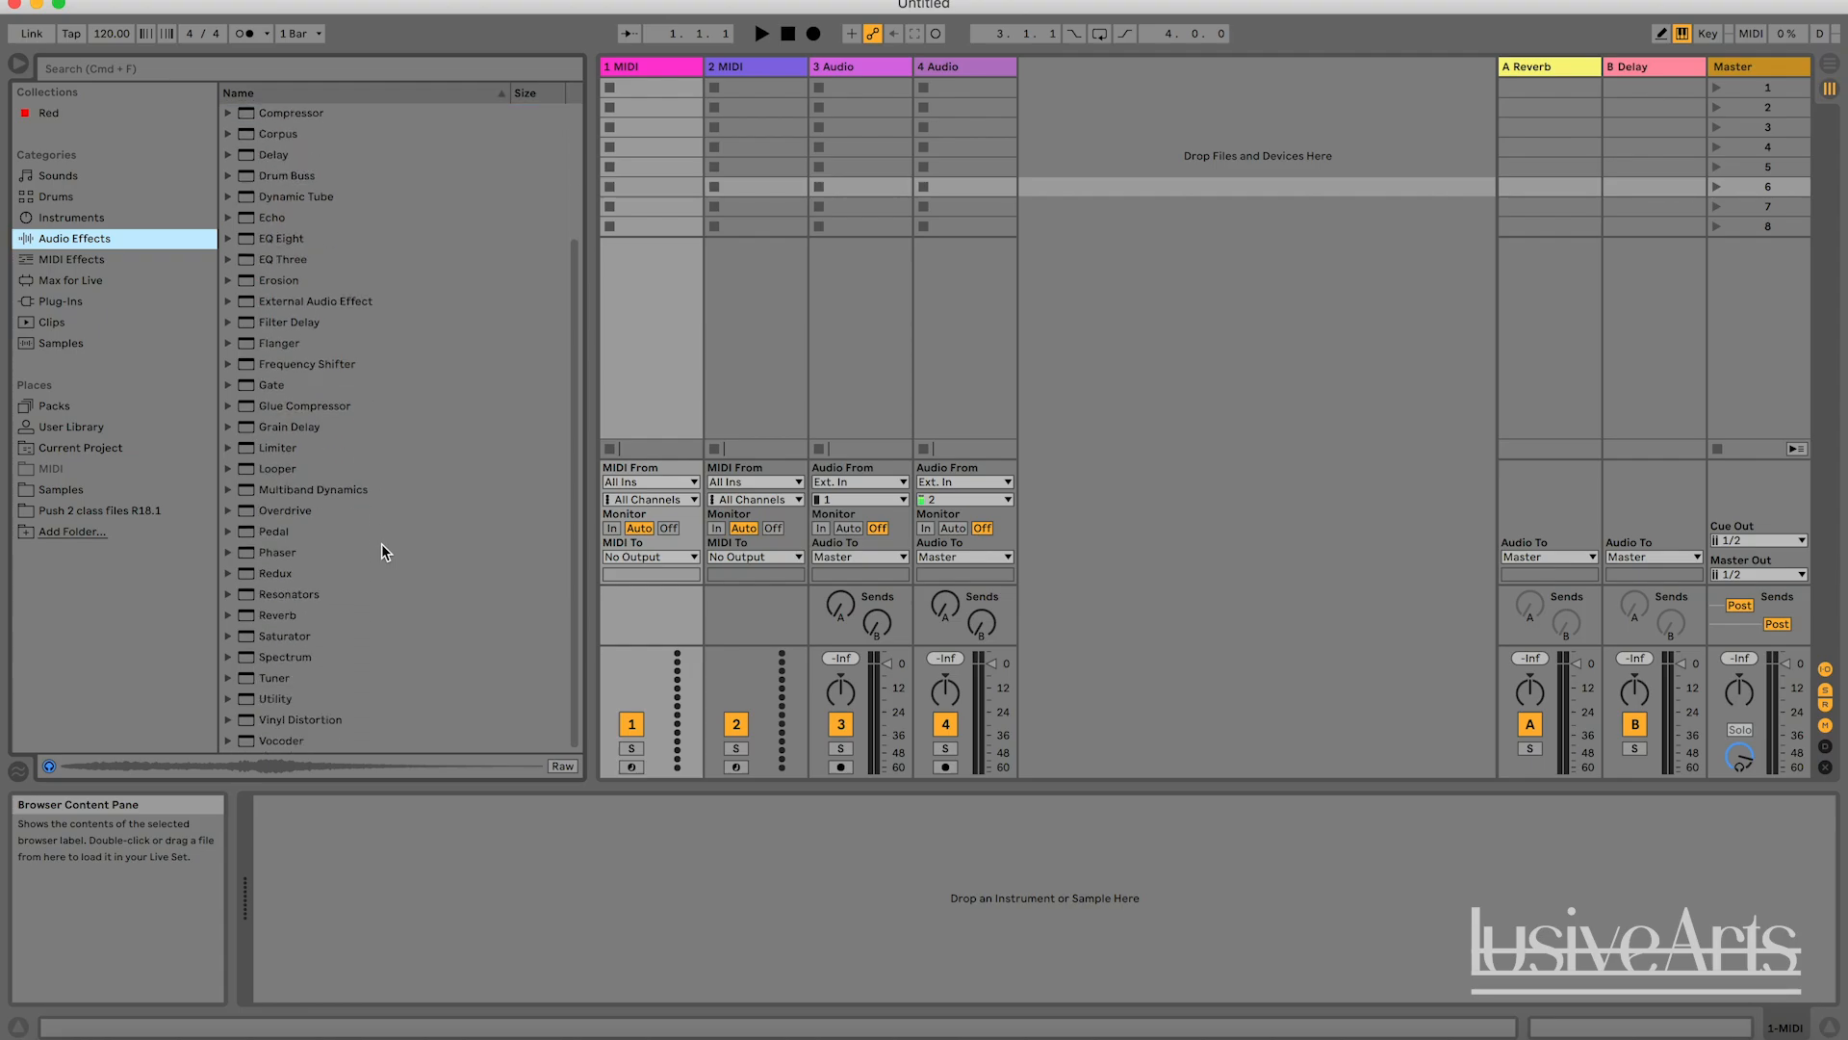
scroll(381, 544, "up", 4)
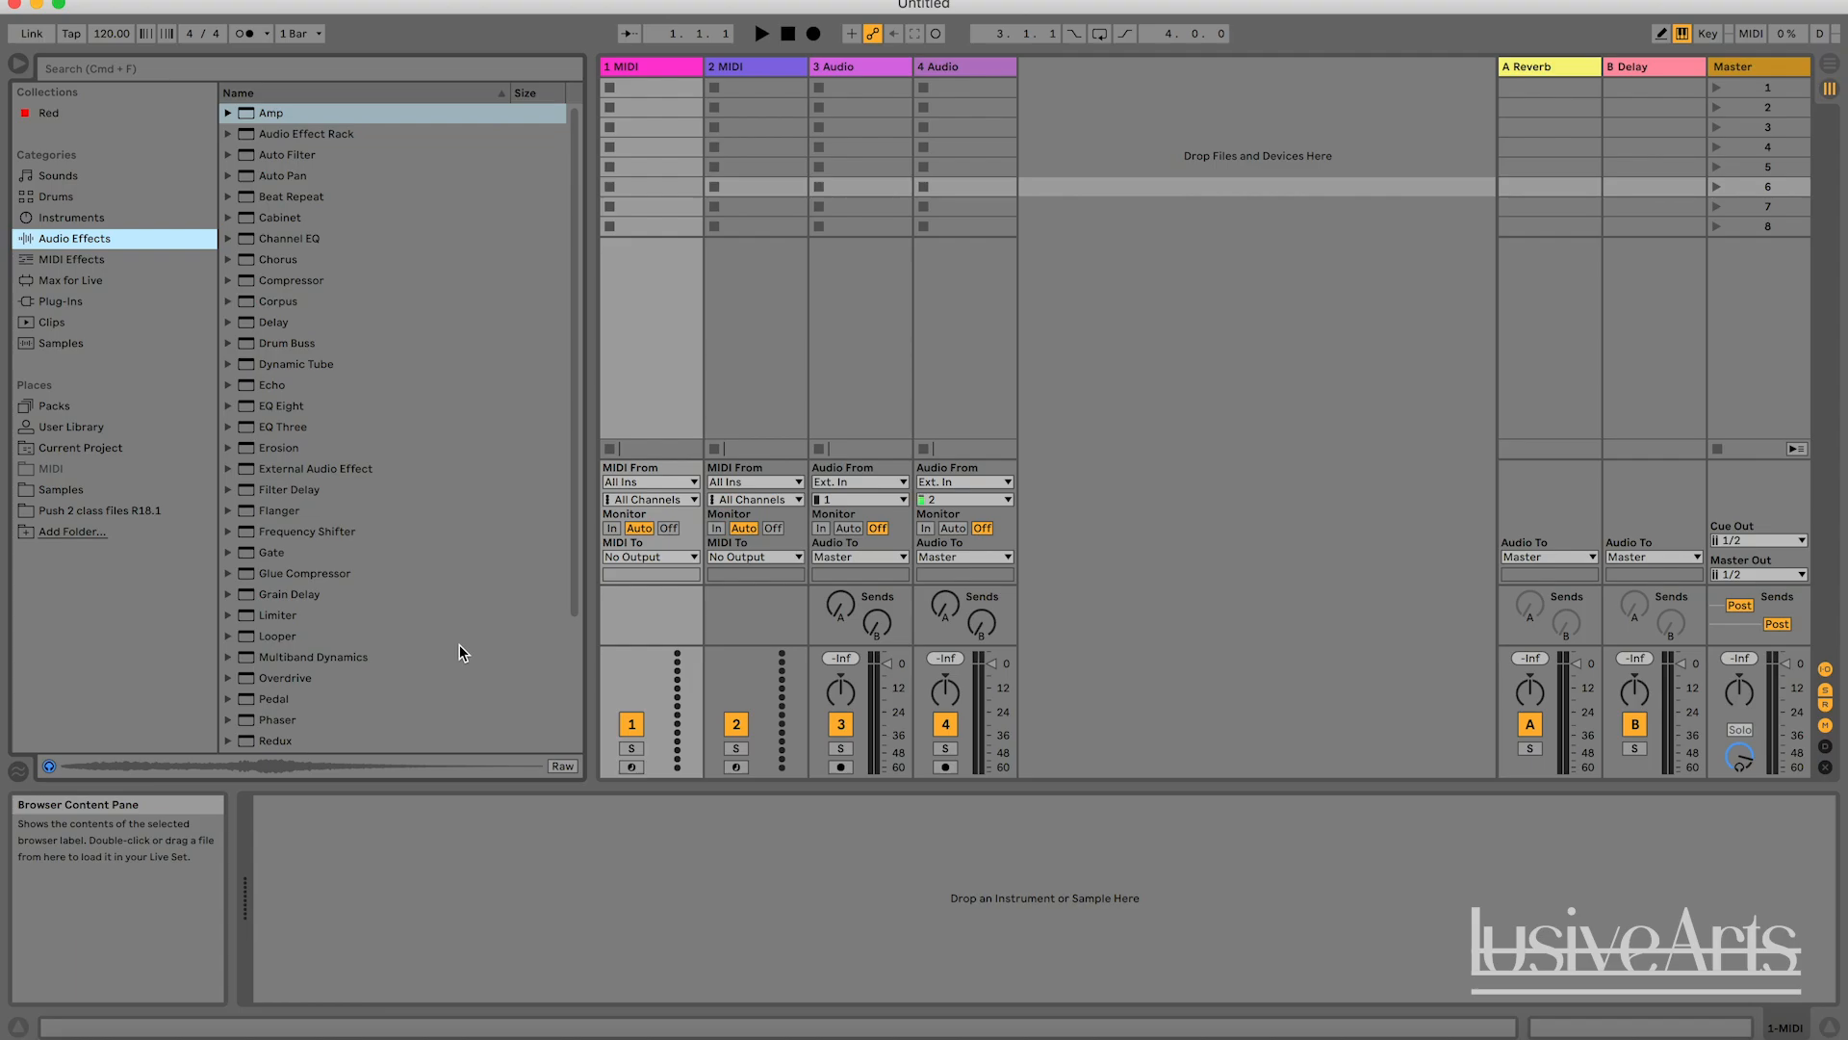
scroll(314, 654, "down", 4)
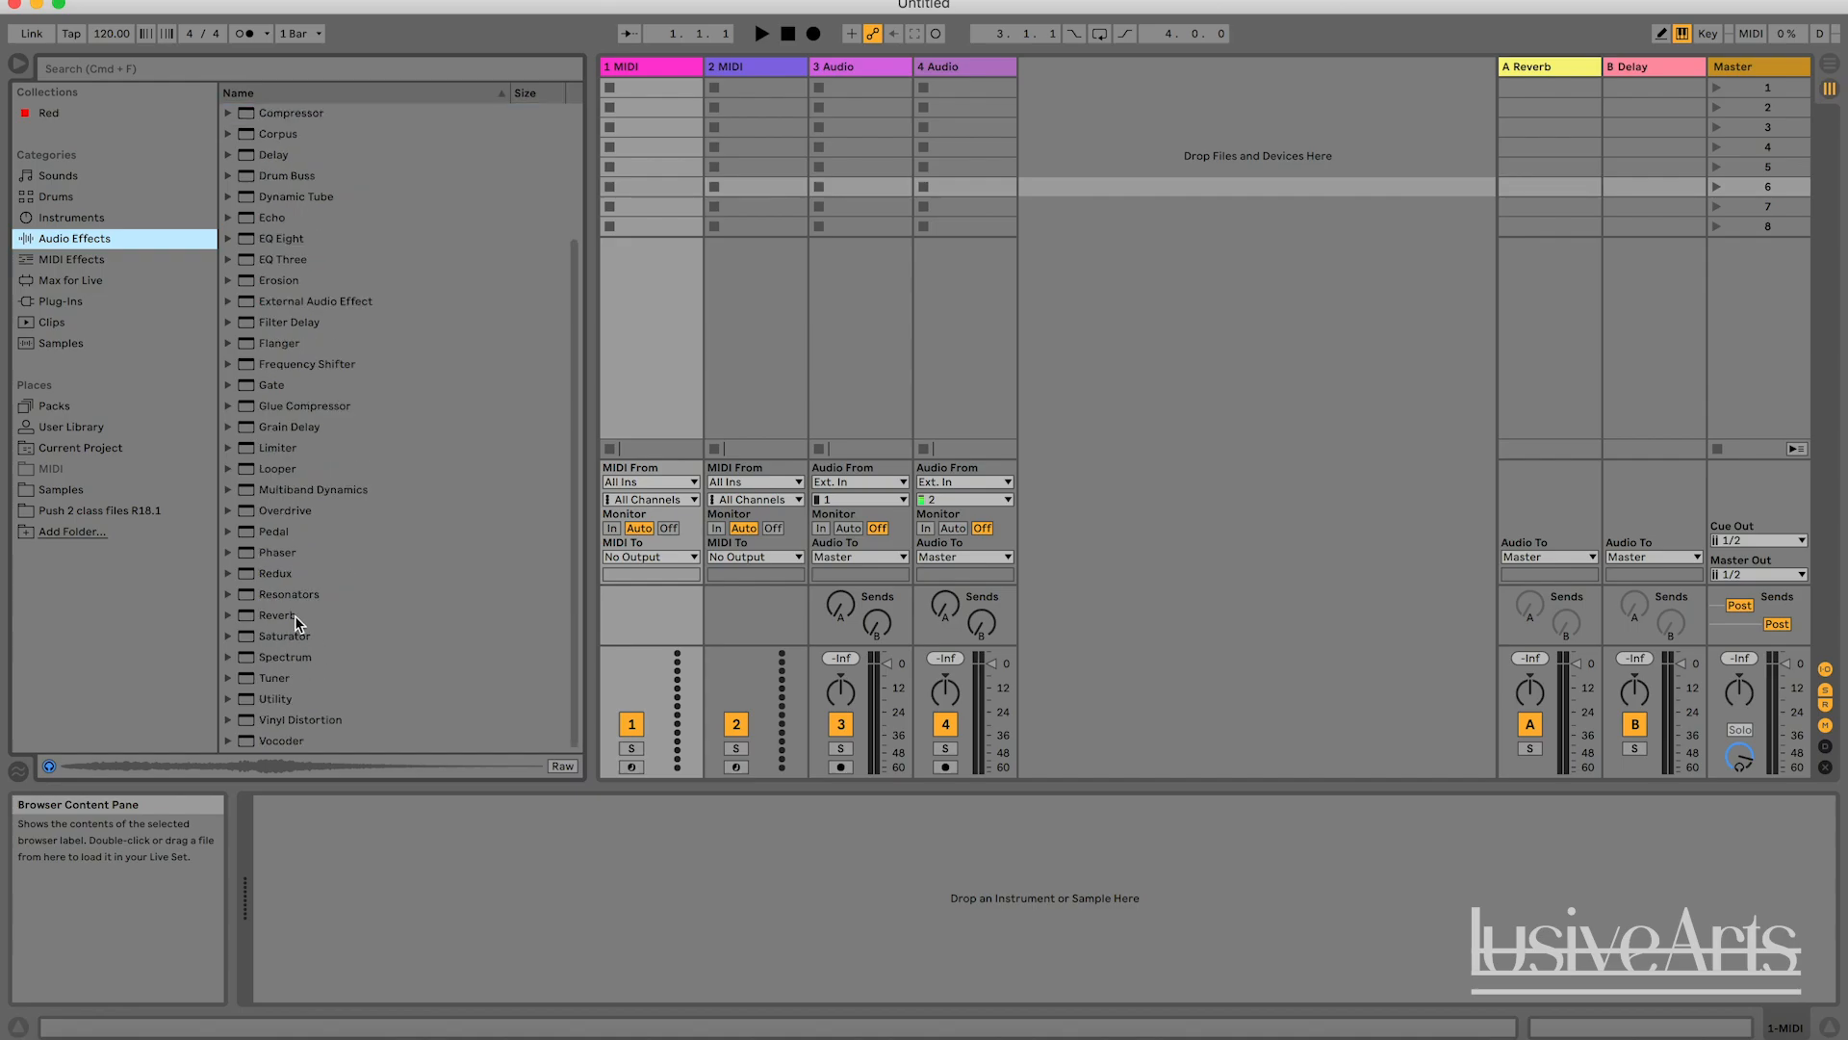
left_click(309, 617)
scroll(332, 510, "up", 2)
left_click(275, 227)
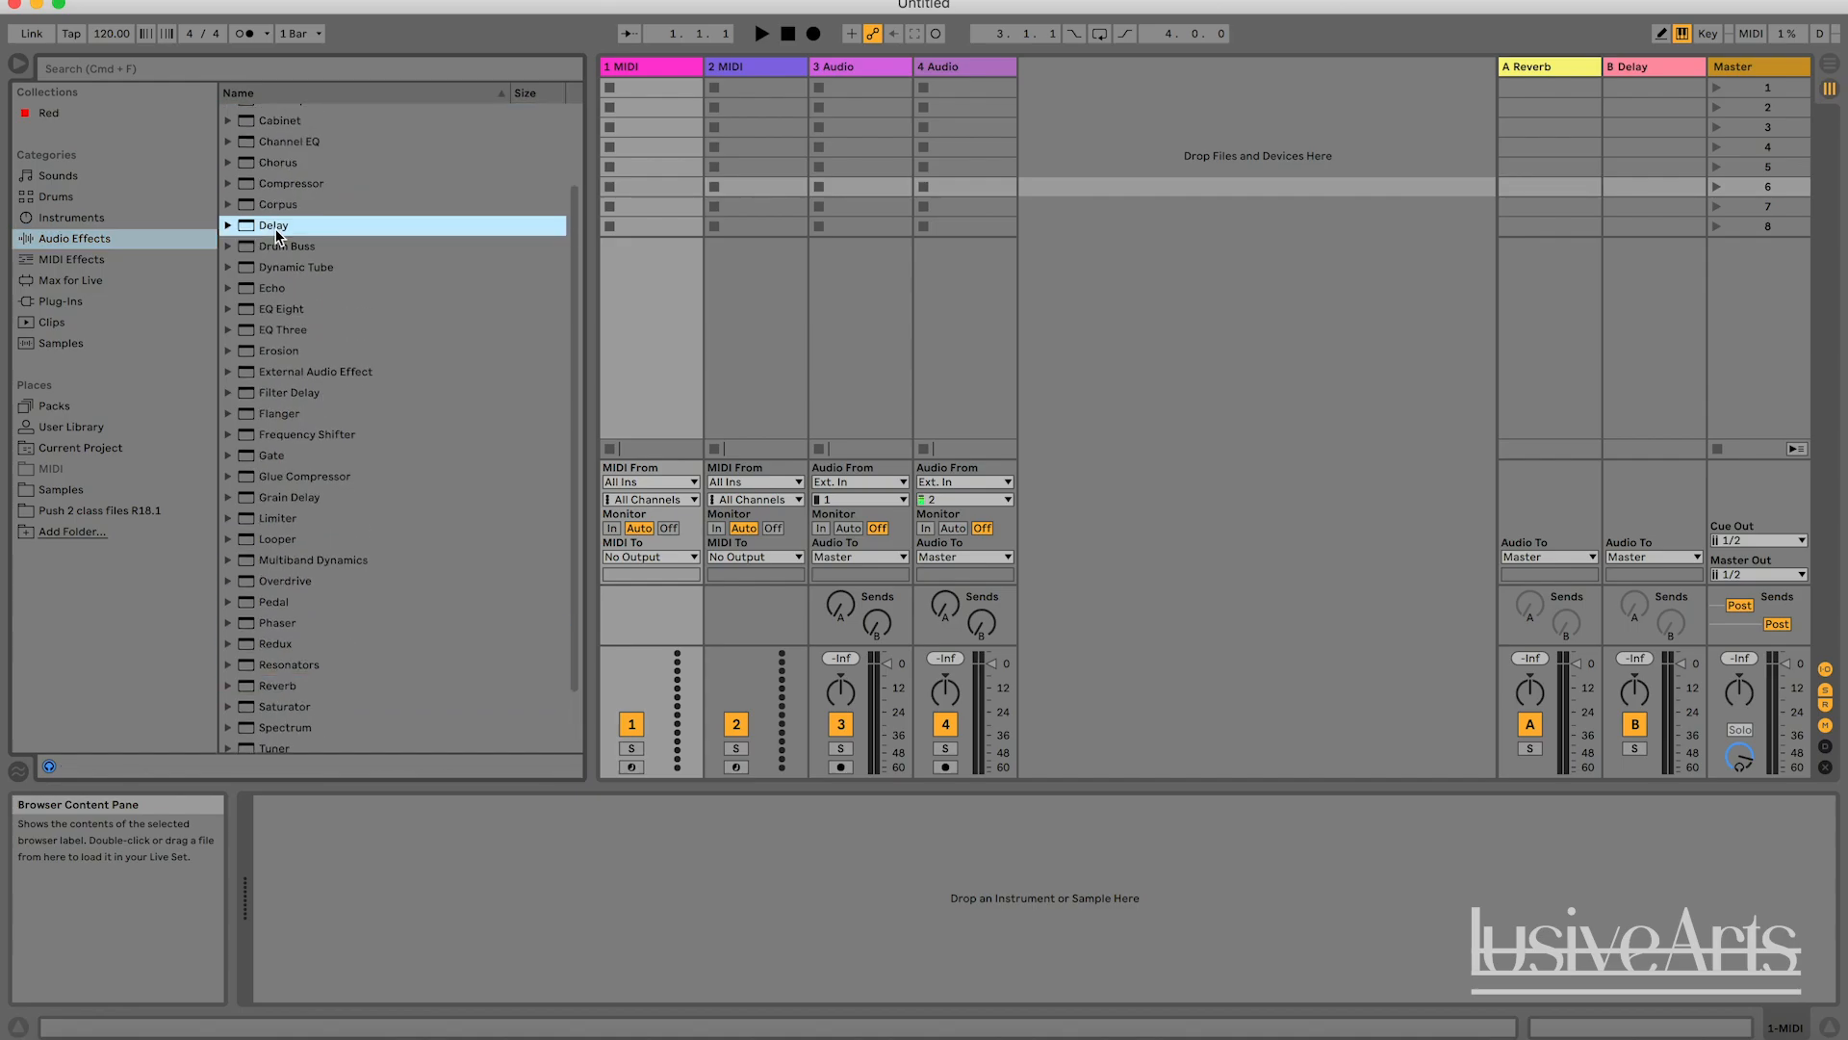
scroll(291, 193, "up", 2)
left_click(292, 175)
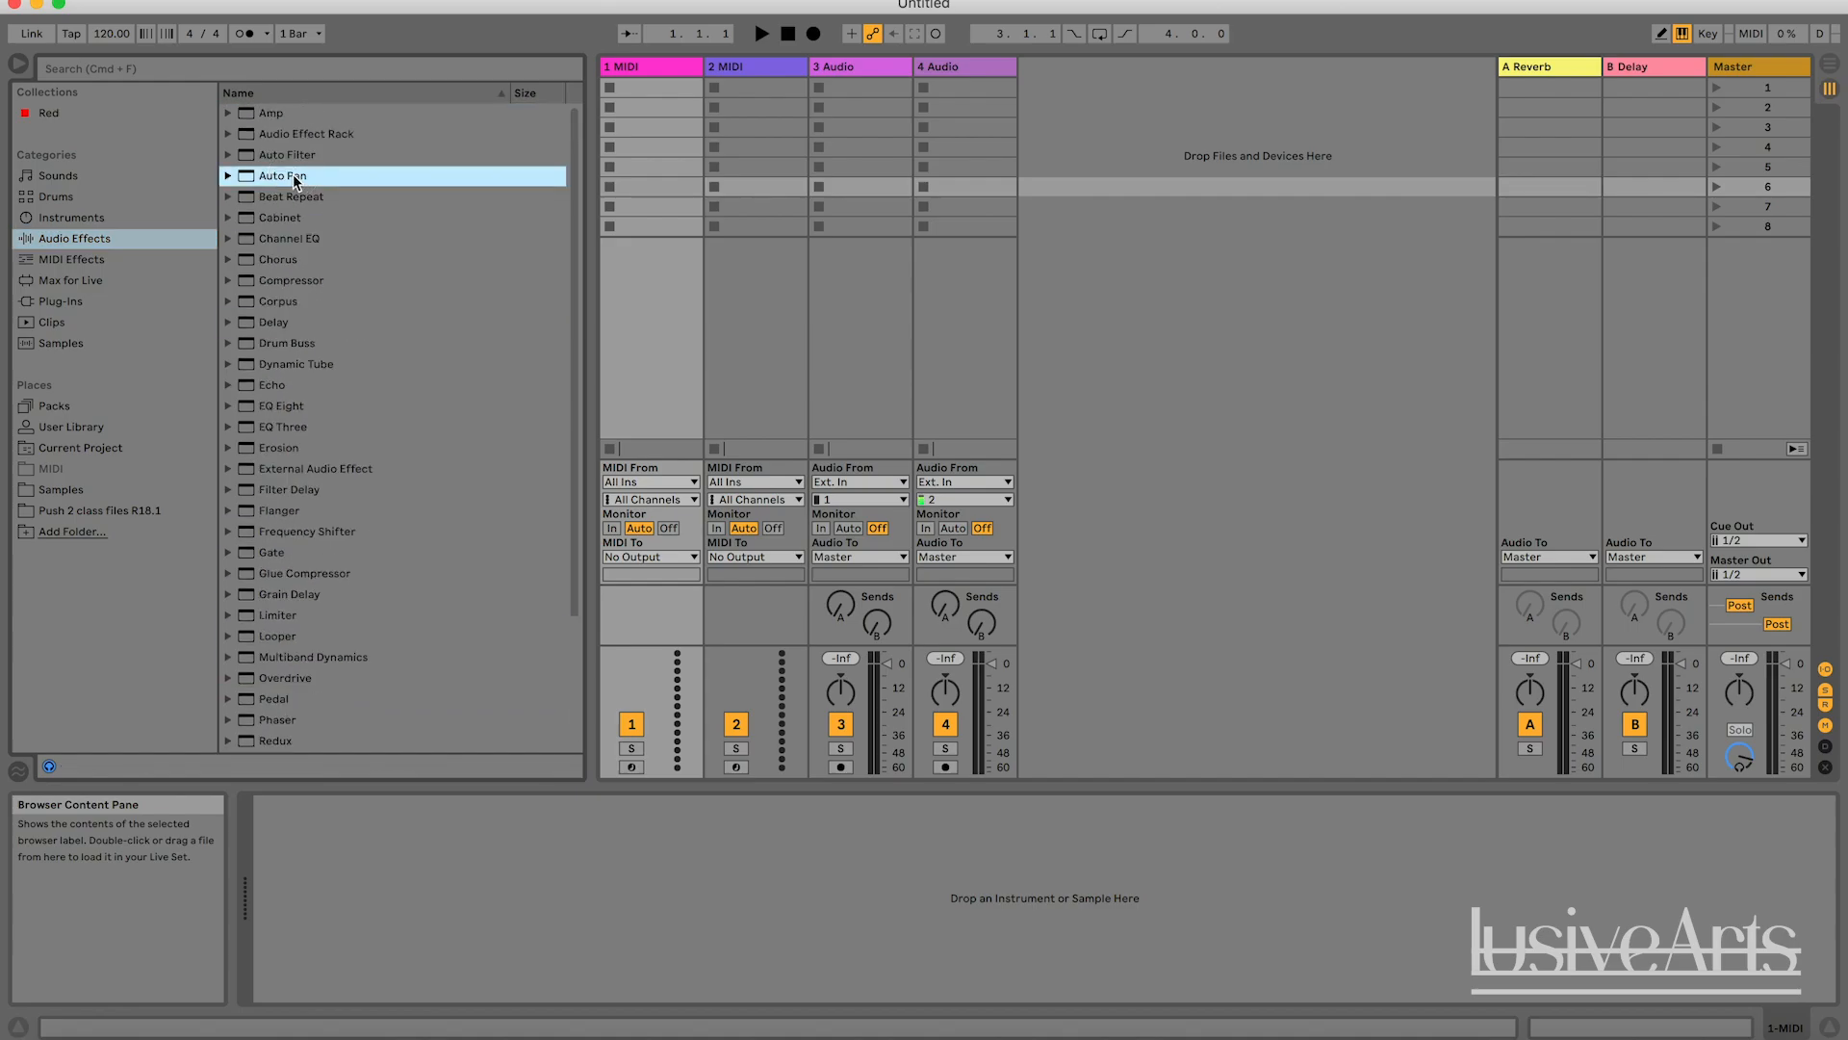
left_click(286, 262)
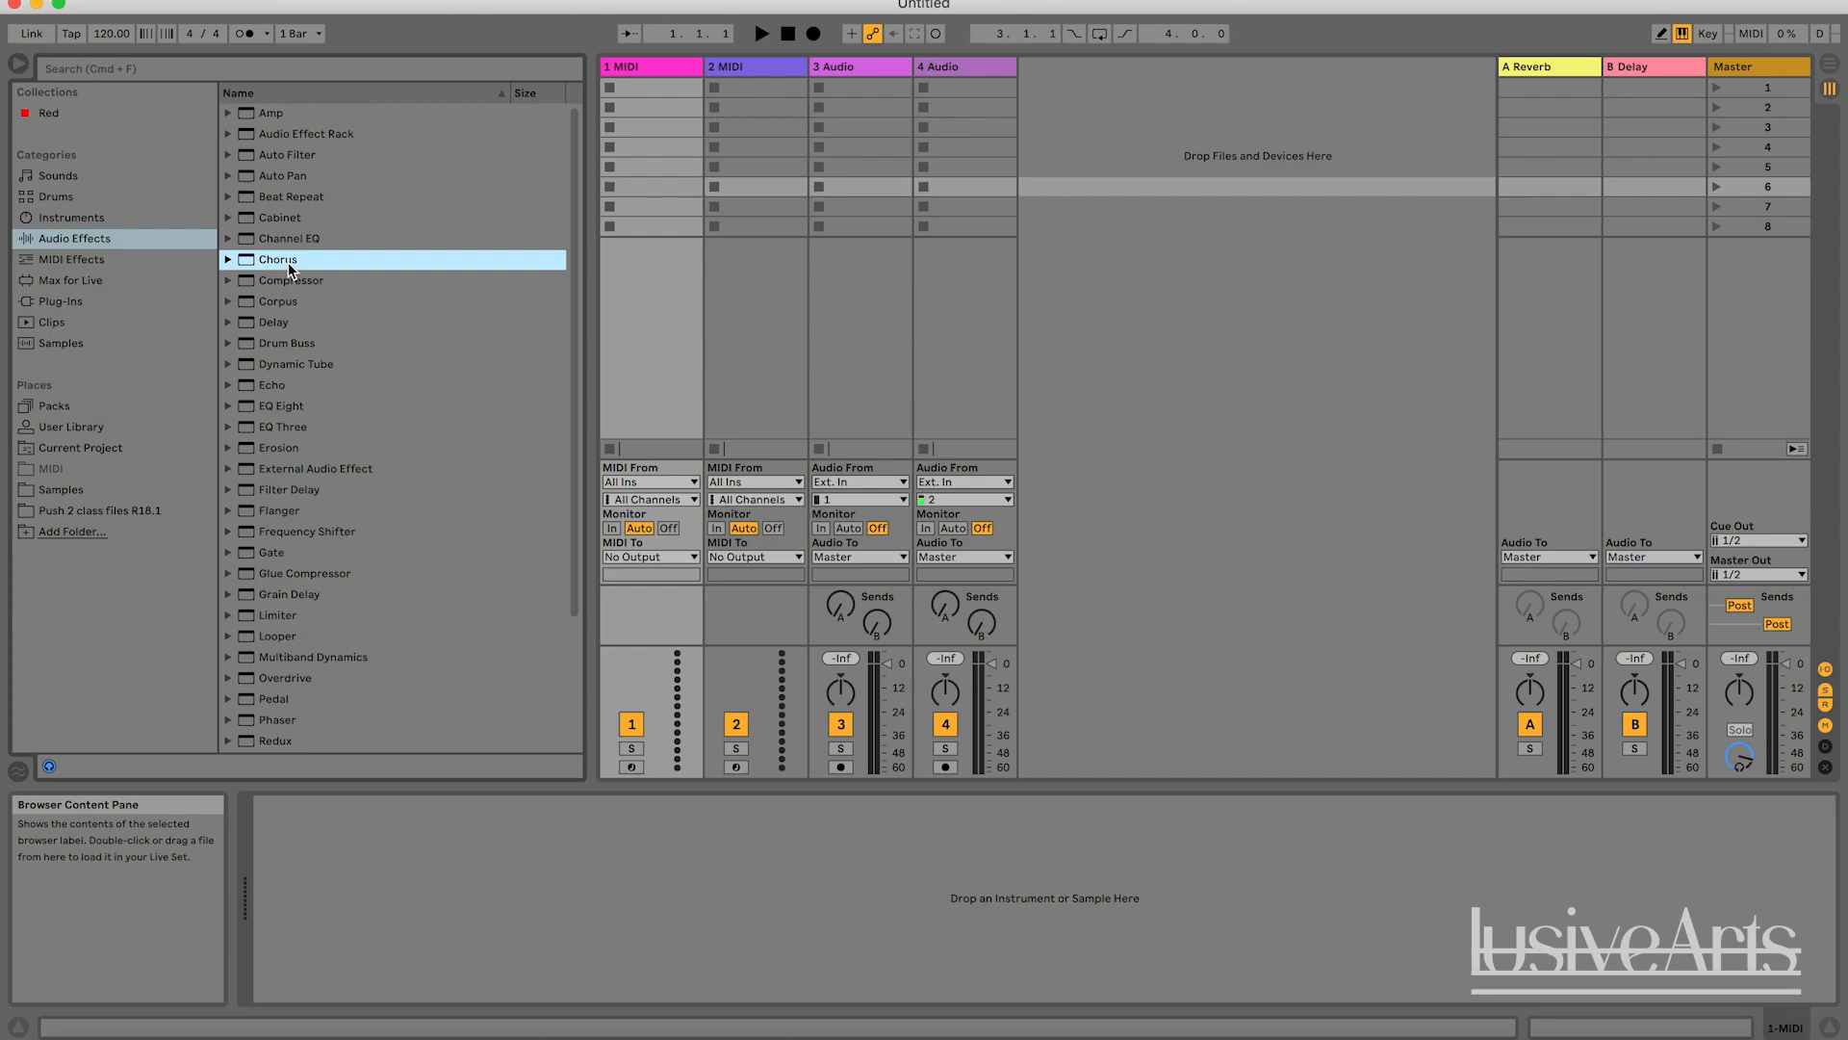
scroll(350, 474, "down", 4)
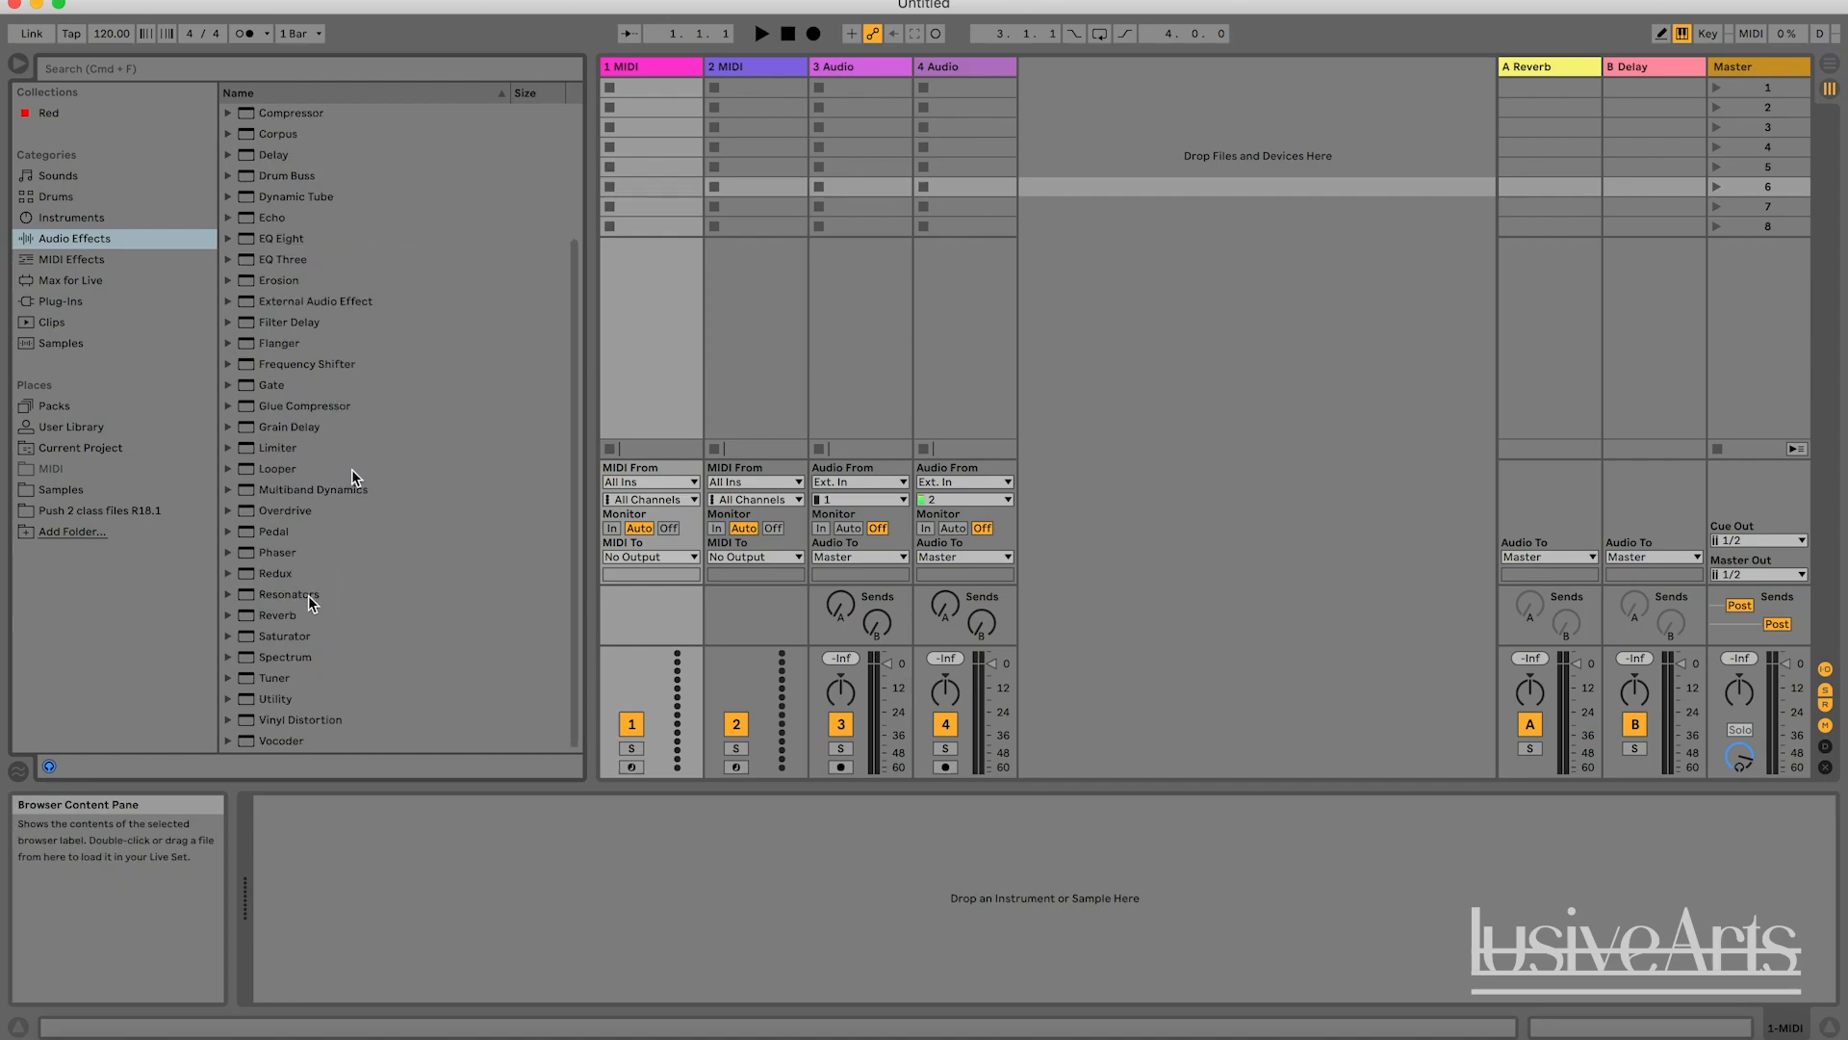
left_click(308, 614)
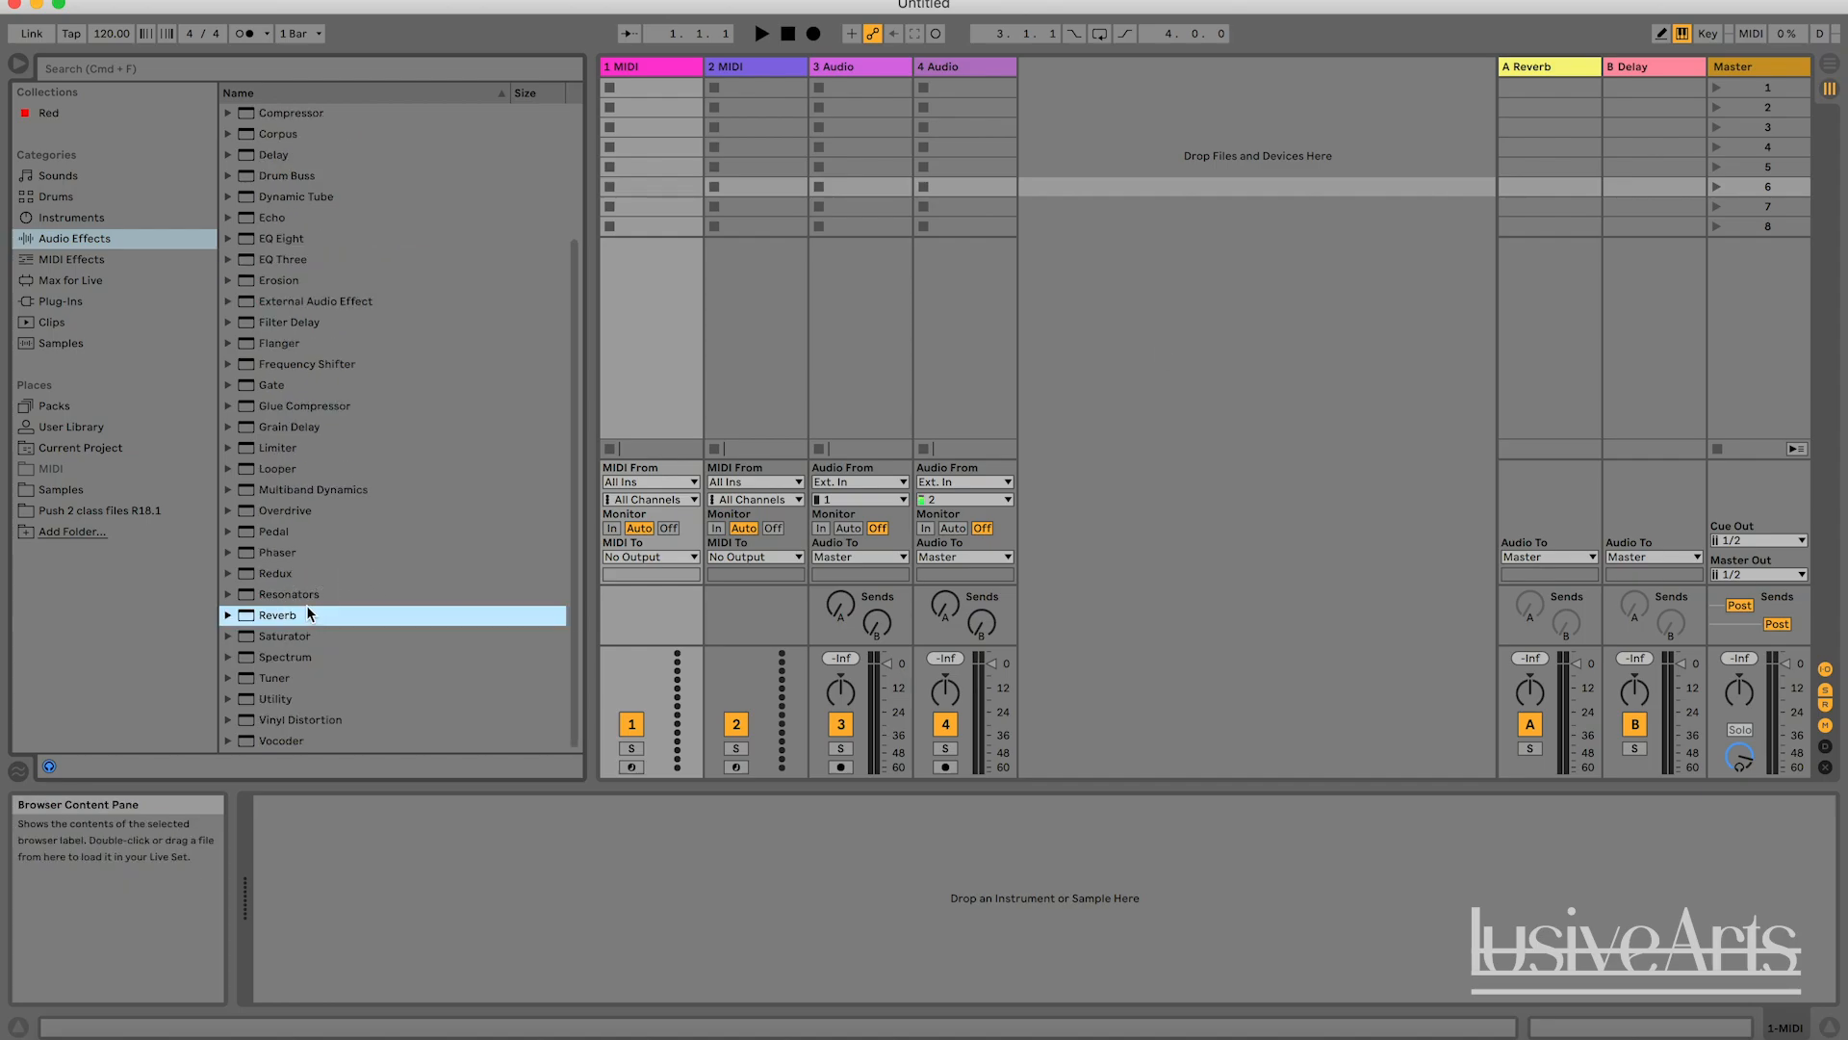
left_click(285, 158)
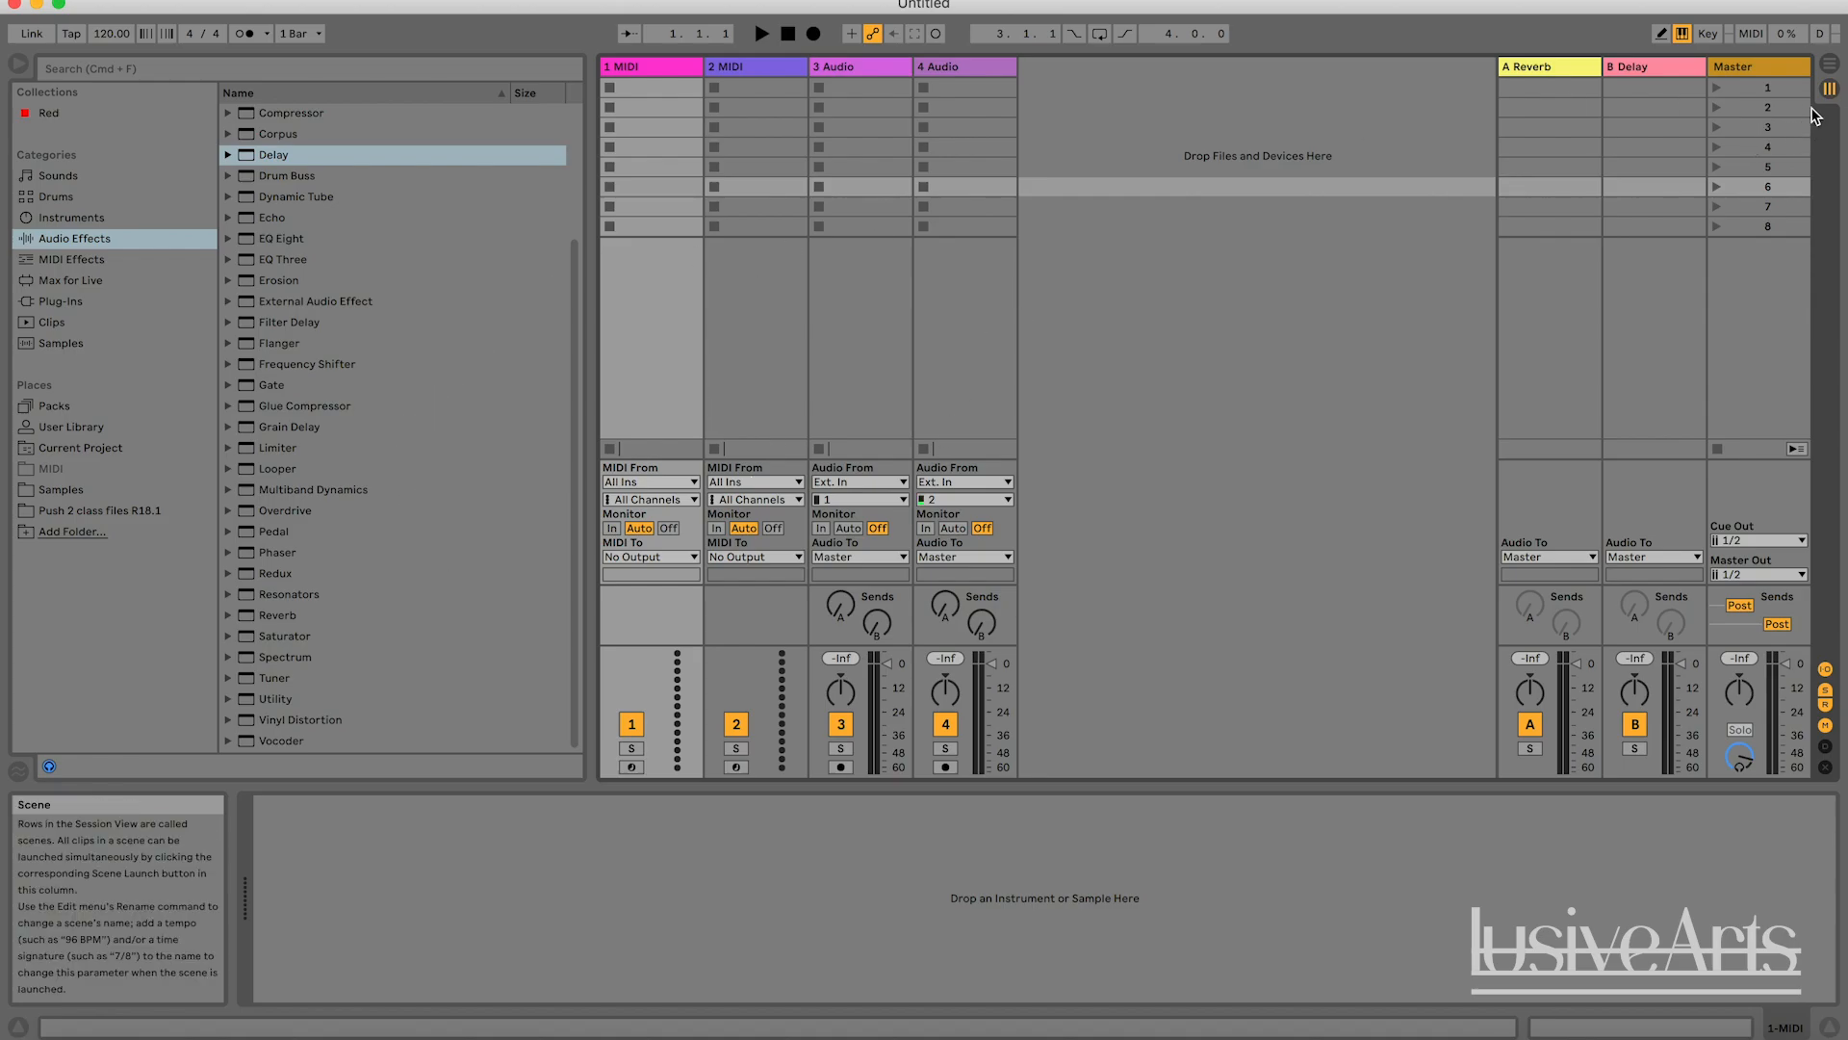
Search the browser for a drum loop and place 082LD Drum Loop in the first clip slot of track 3.
left_click(648, 65)
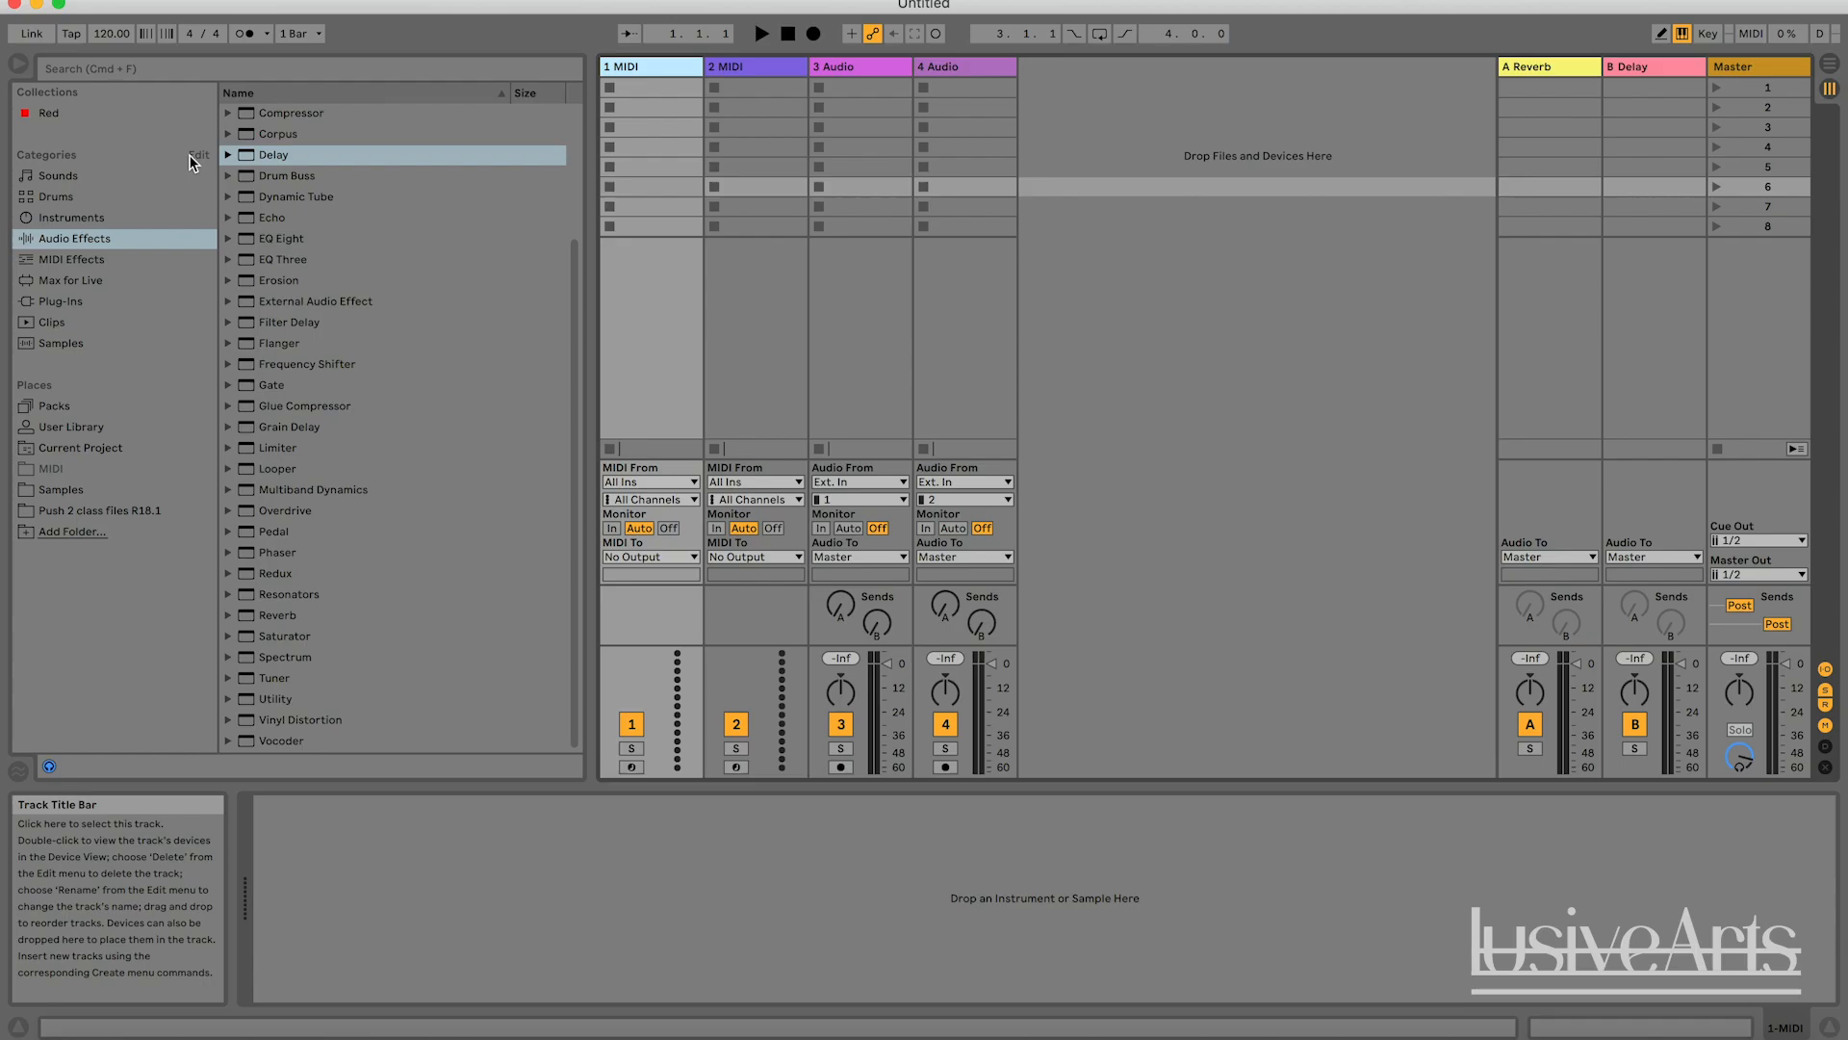
left_click(154, 64)
type("druml")
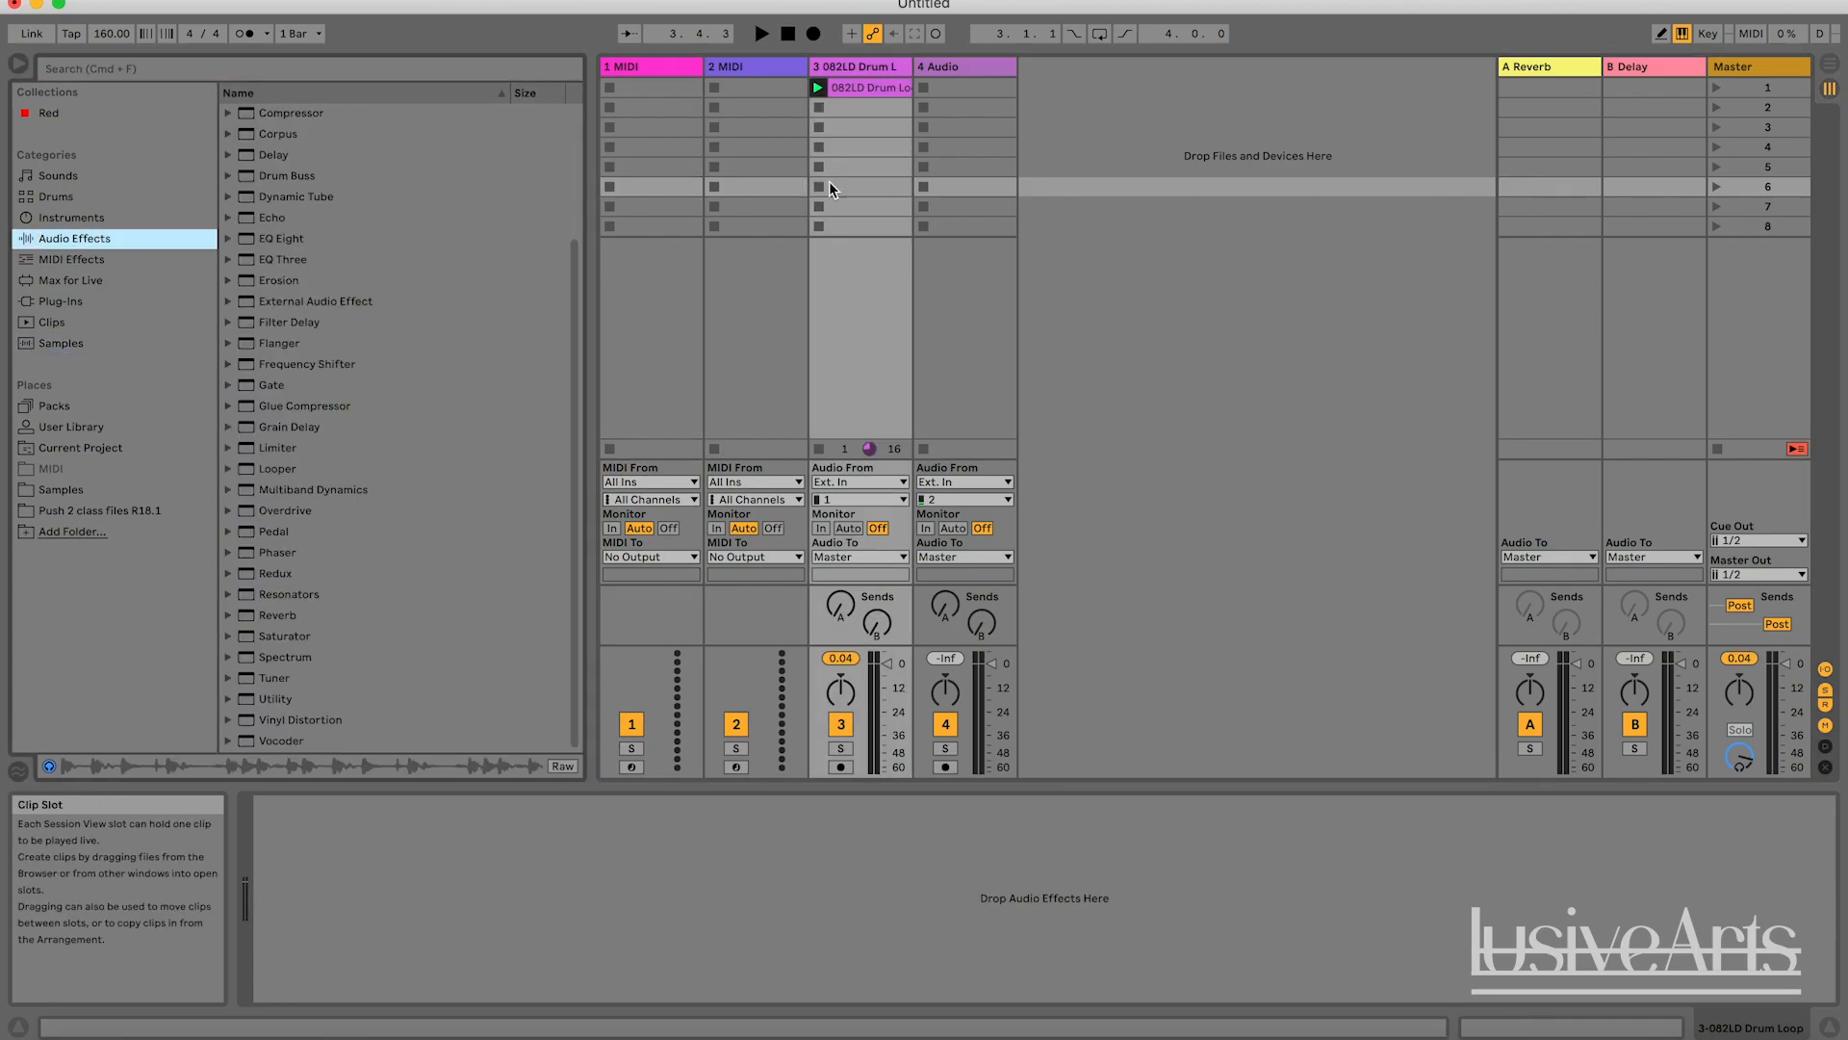
left_click(1199, 166)
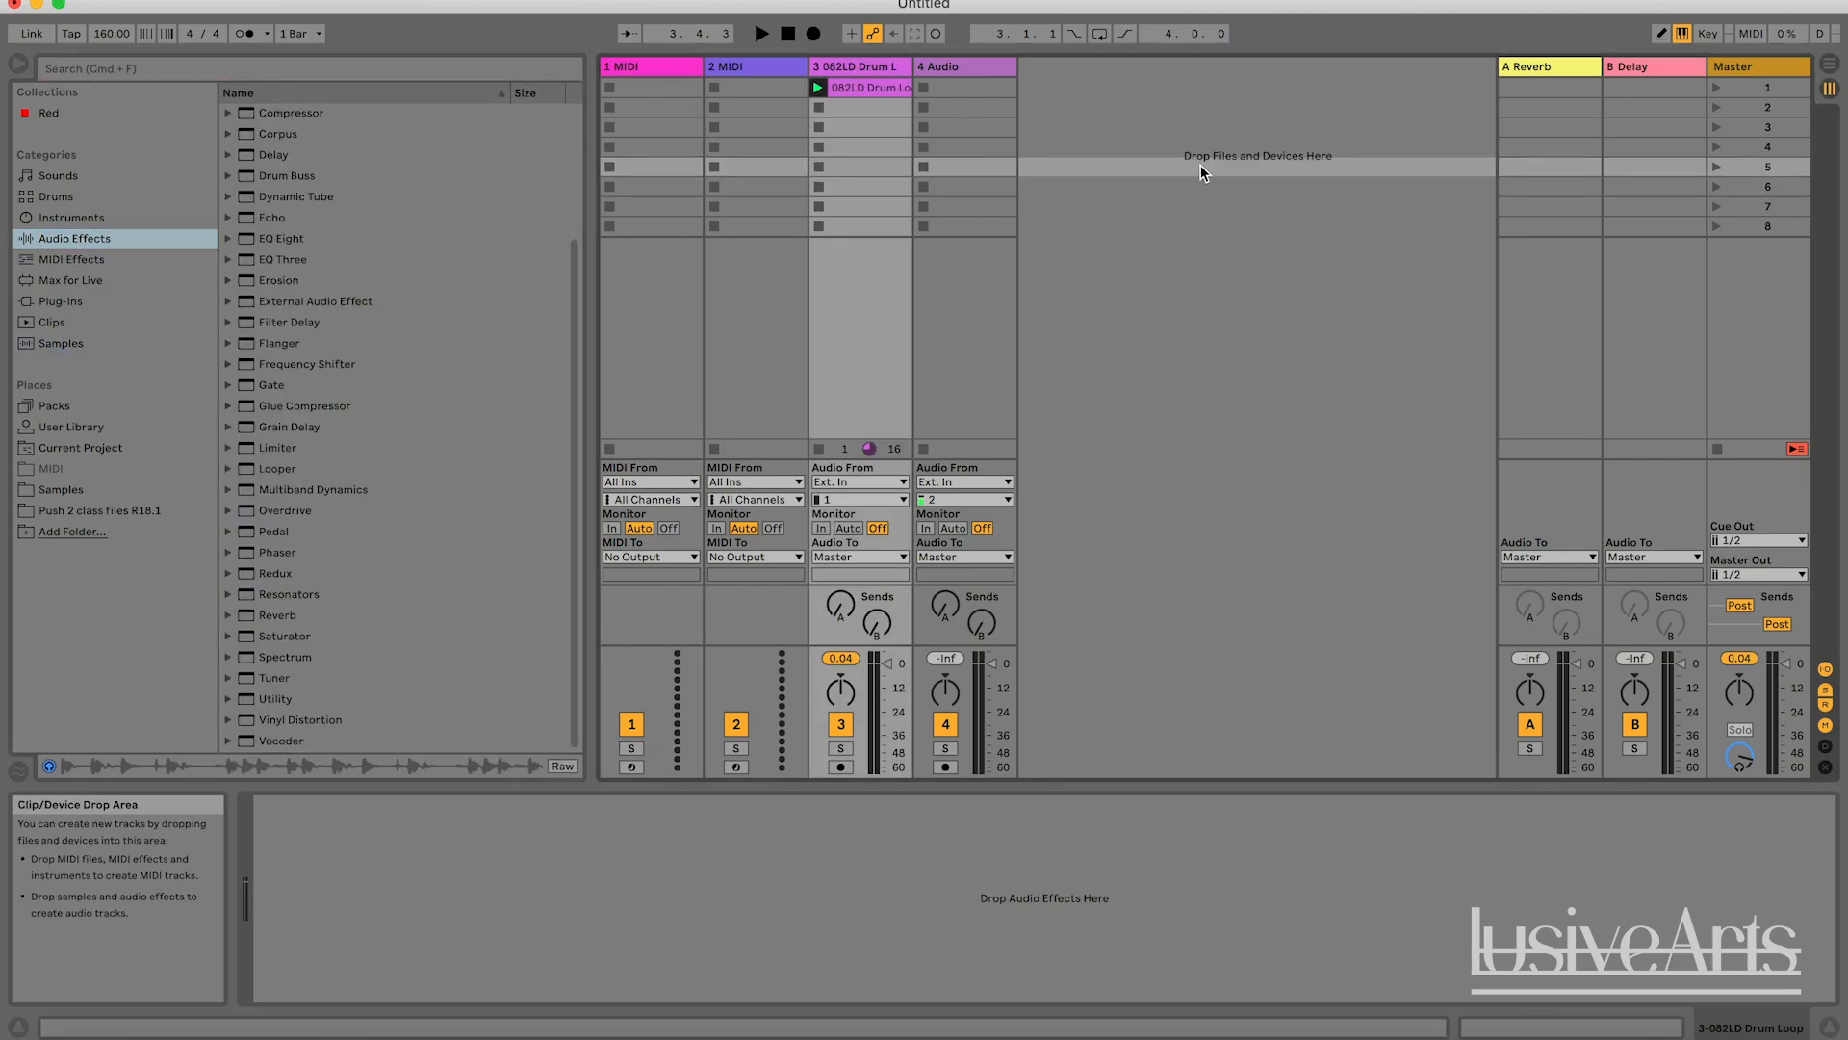
Play the first scene to hear the drum loop, and show the drum loop track's device chain.
left_click(872, 89)
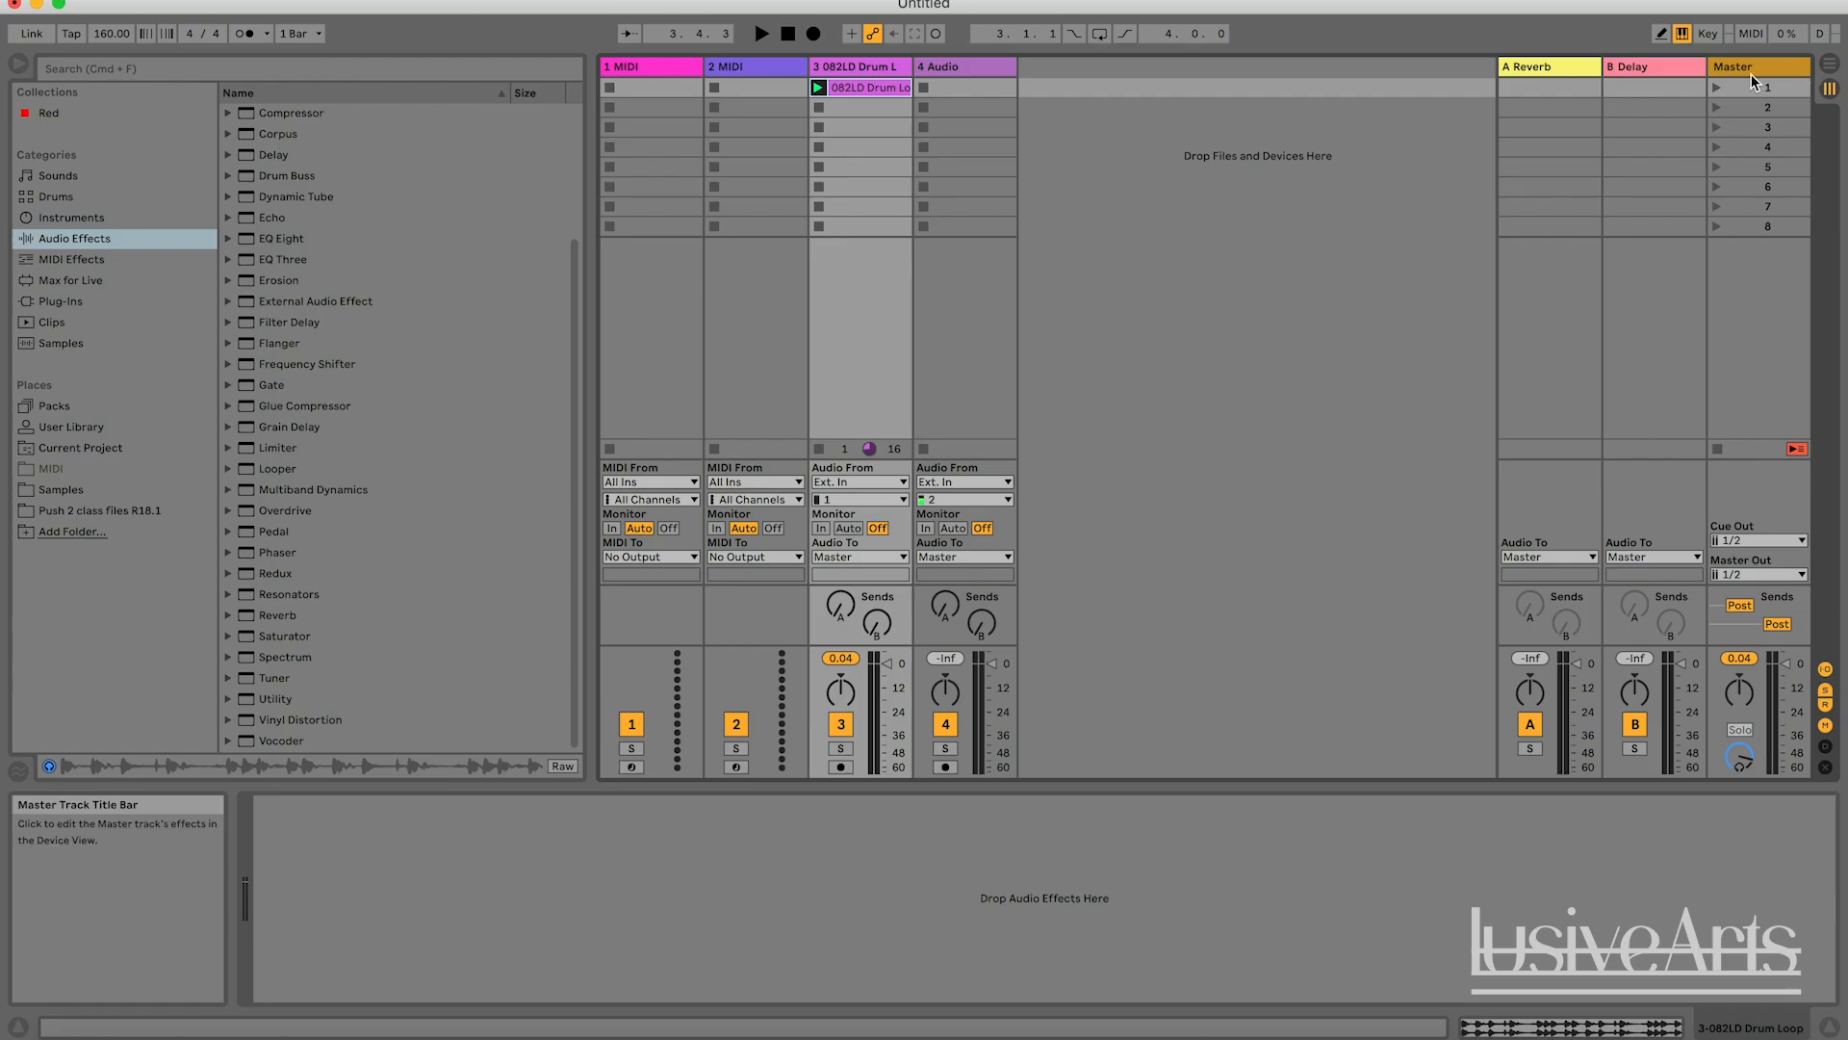
left_click(1717, 87)
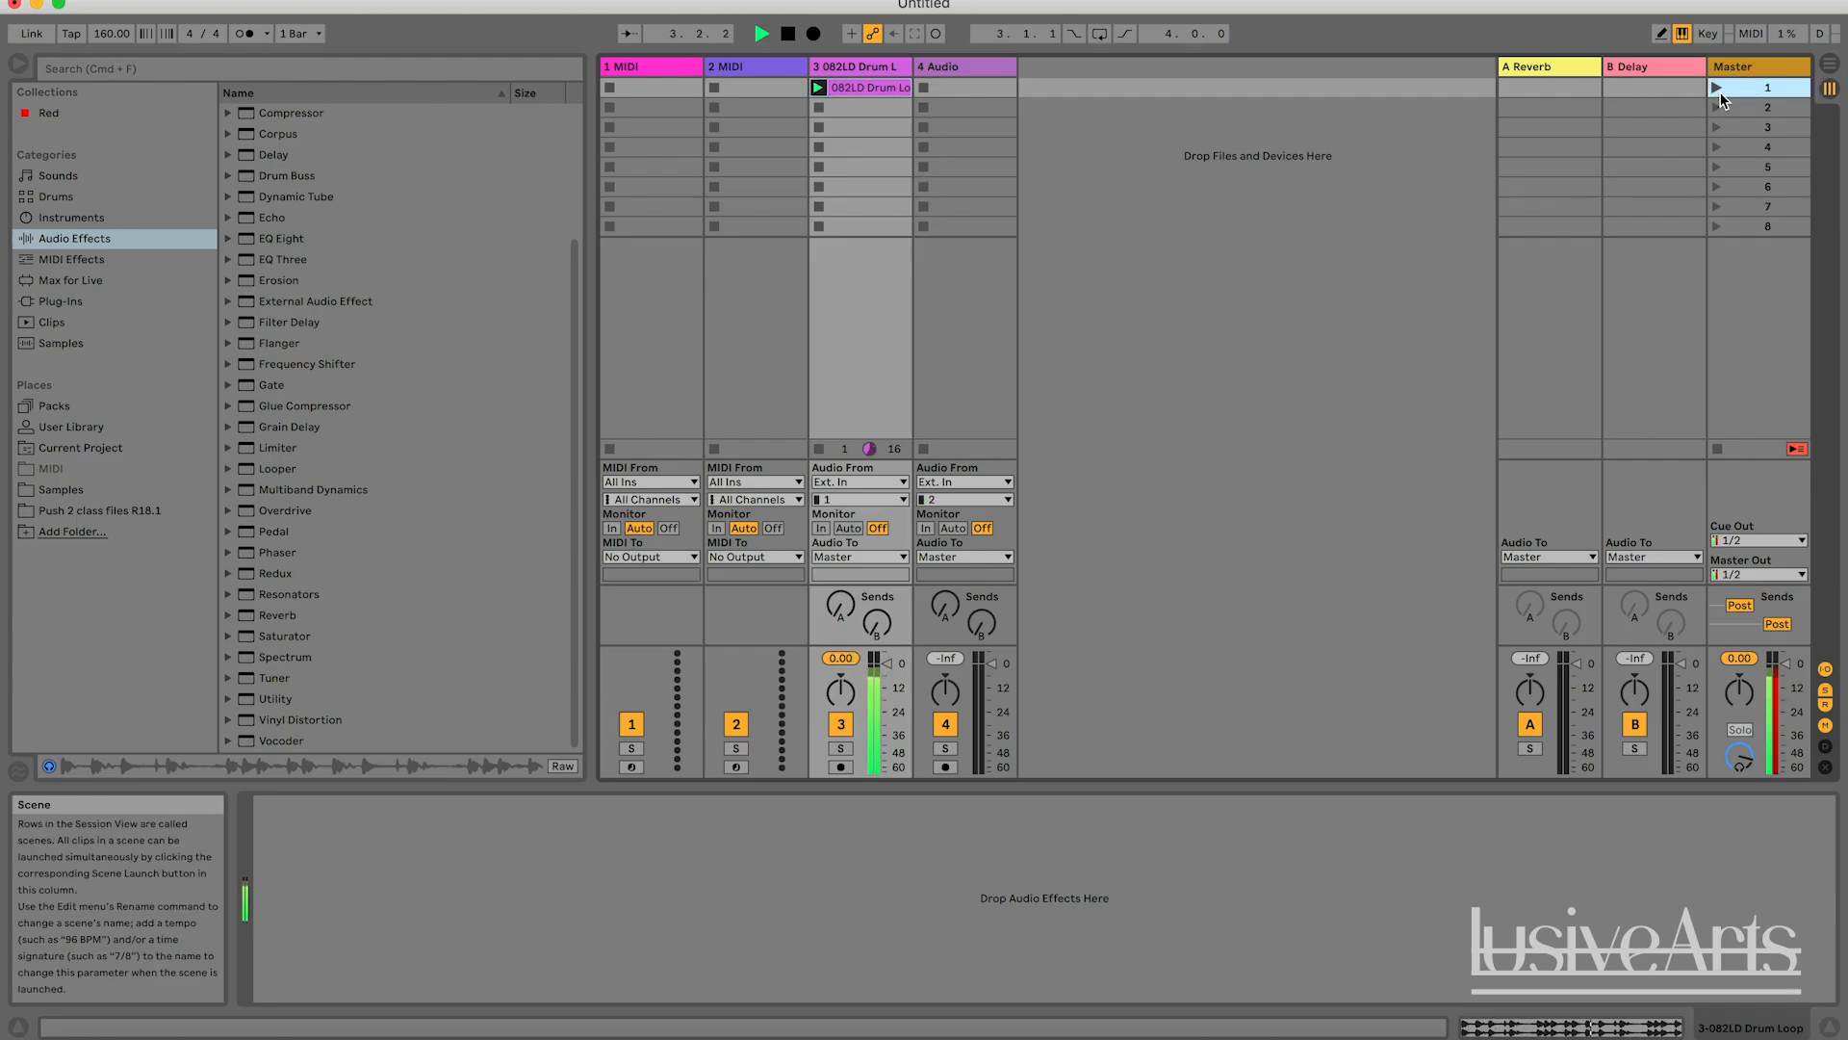
left_click(859, 66)
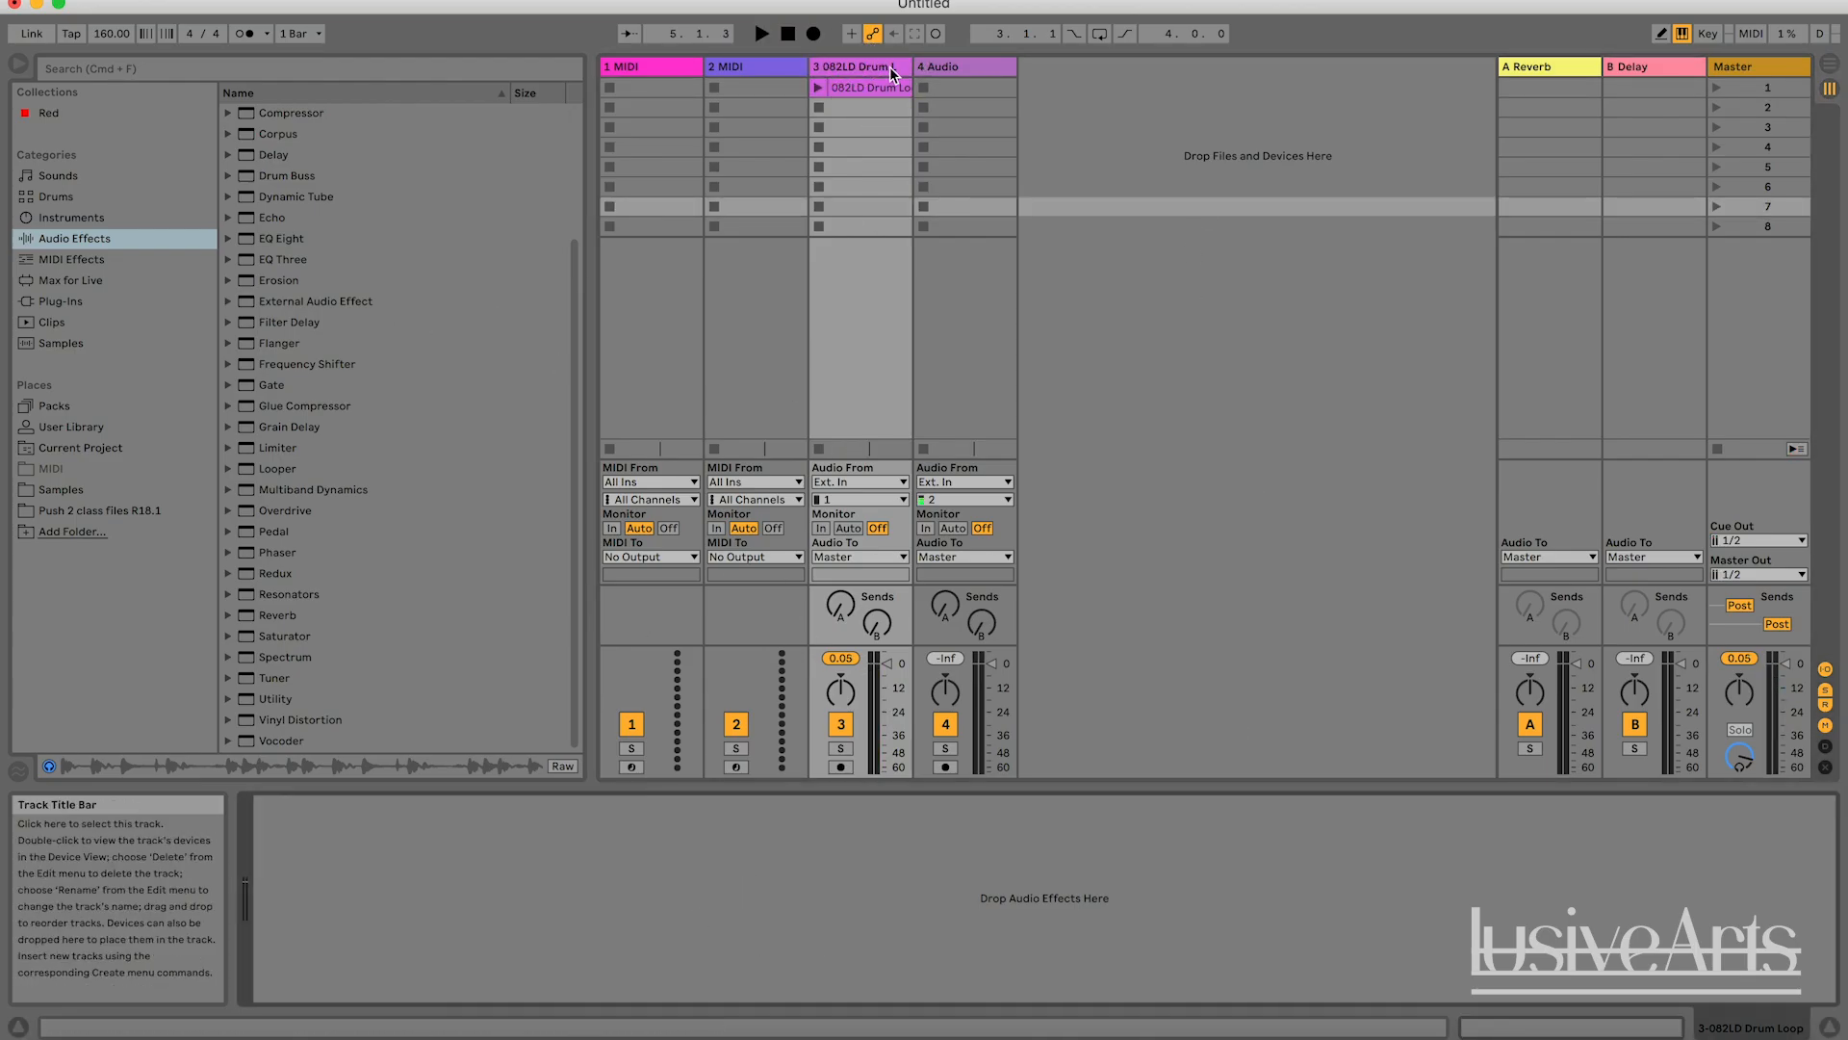
left_click(823, 66)
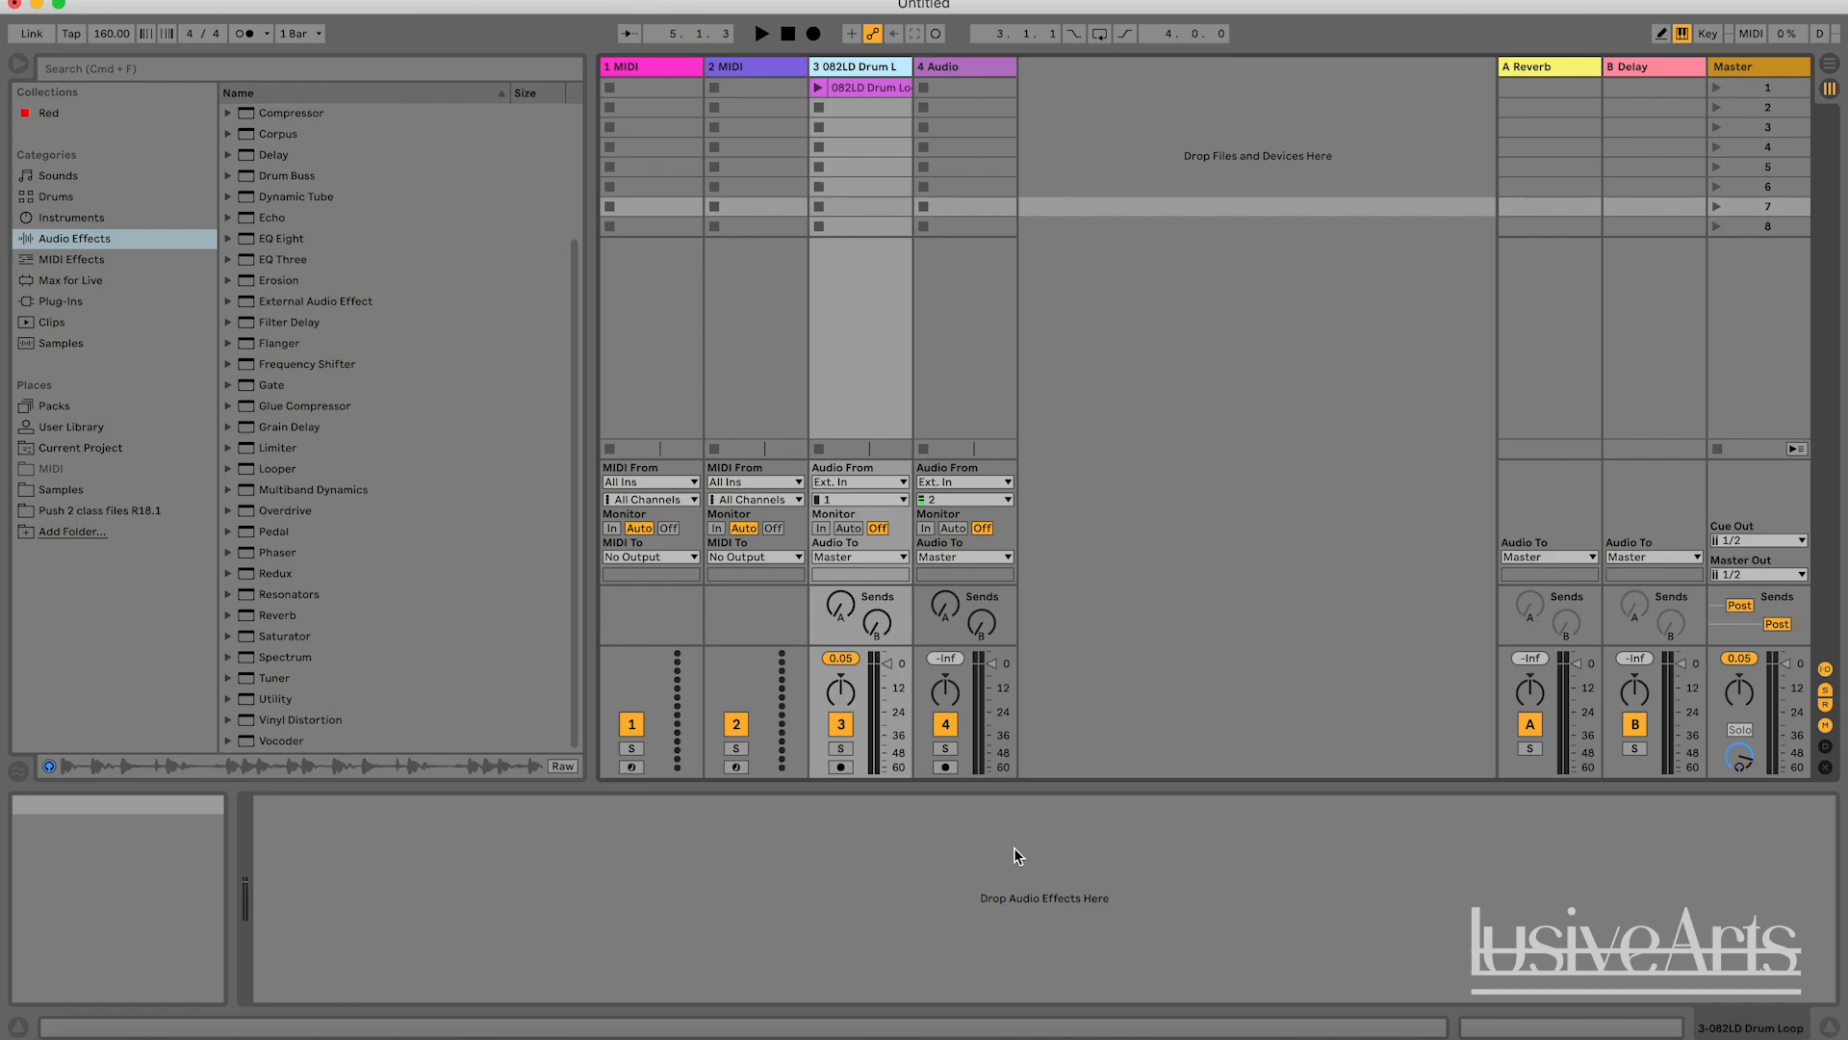
Add the Reverb audio effect to the 2 MIDI track and to the drum loop track.
left_click(343, 454)
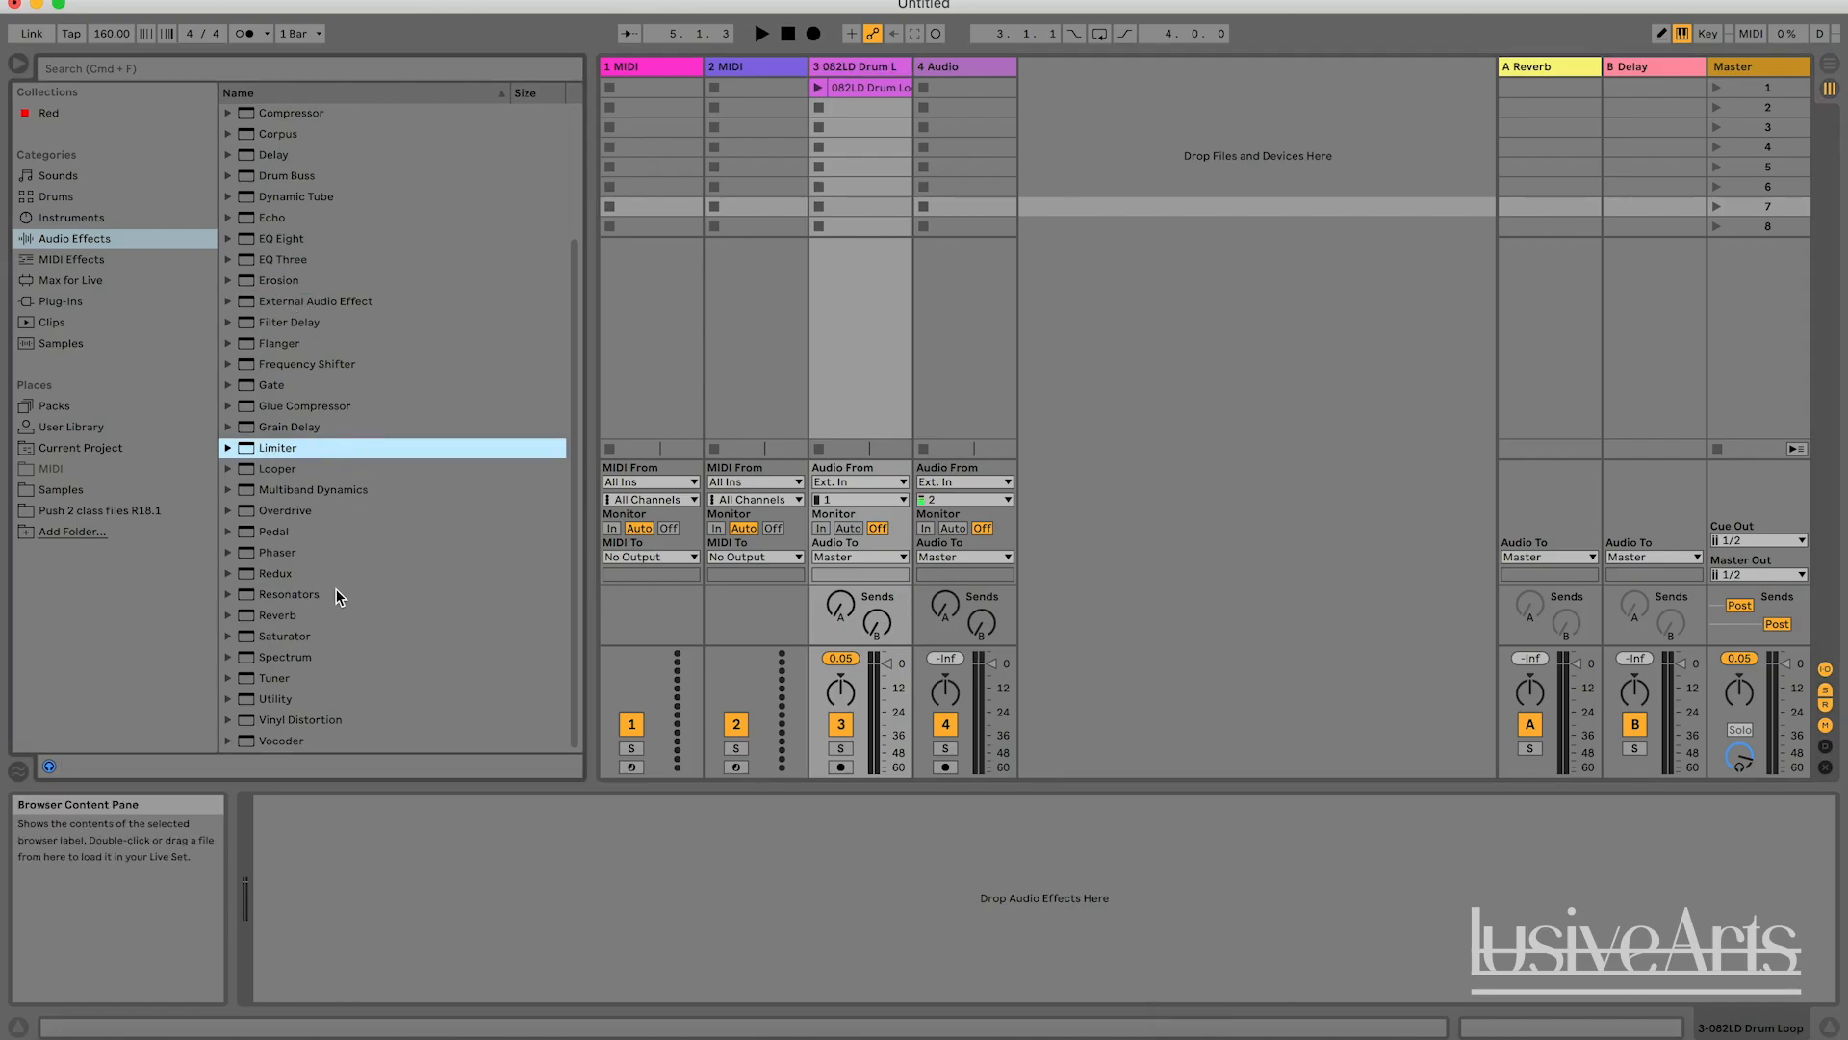
mouse_move(289, 614)
left_mouse_down()
mouse_move(680, 862)
mouse_move(704, 919)
mouse_move(494, 742)
mouse_move(294, 614)
left_mouse_up()
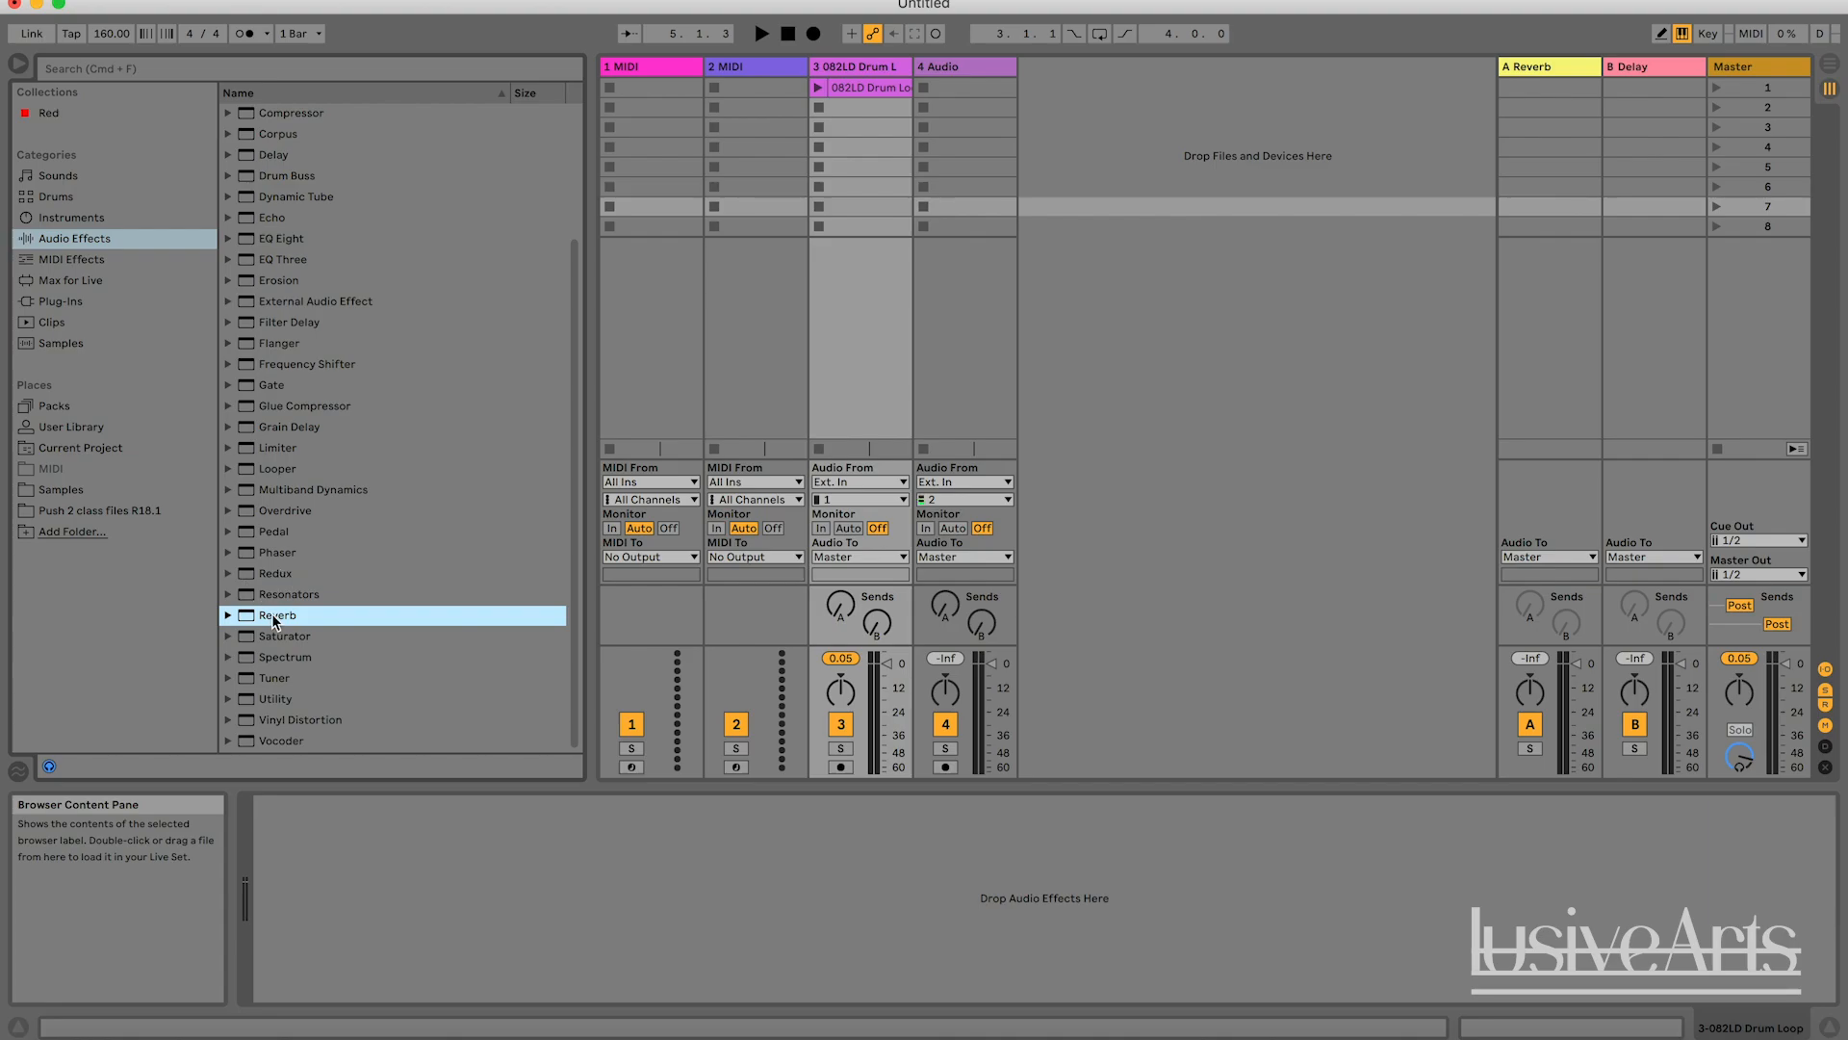
left_click(777, 61)
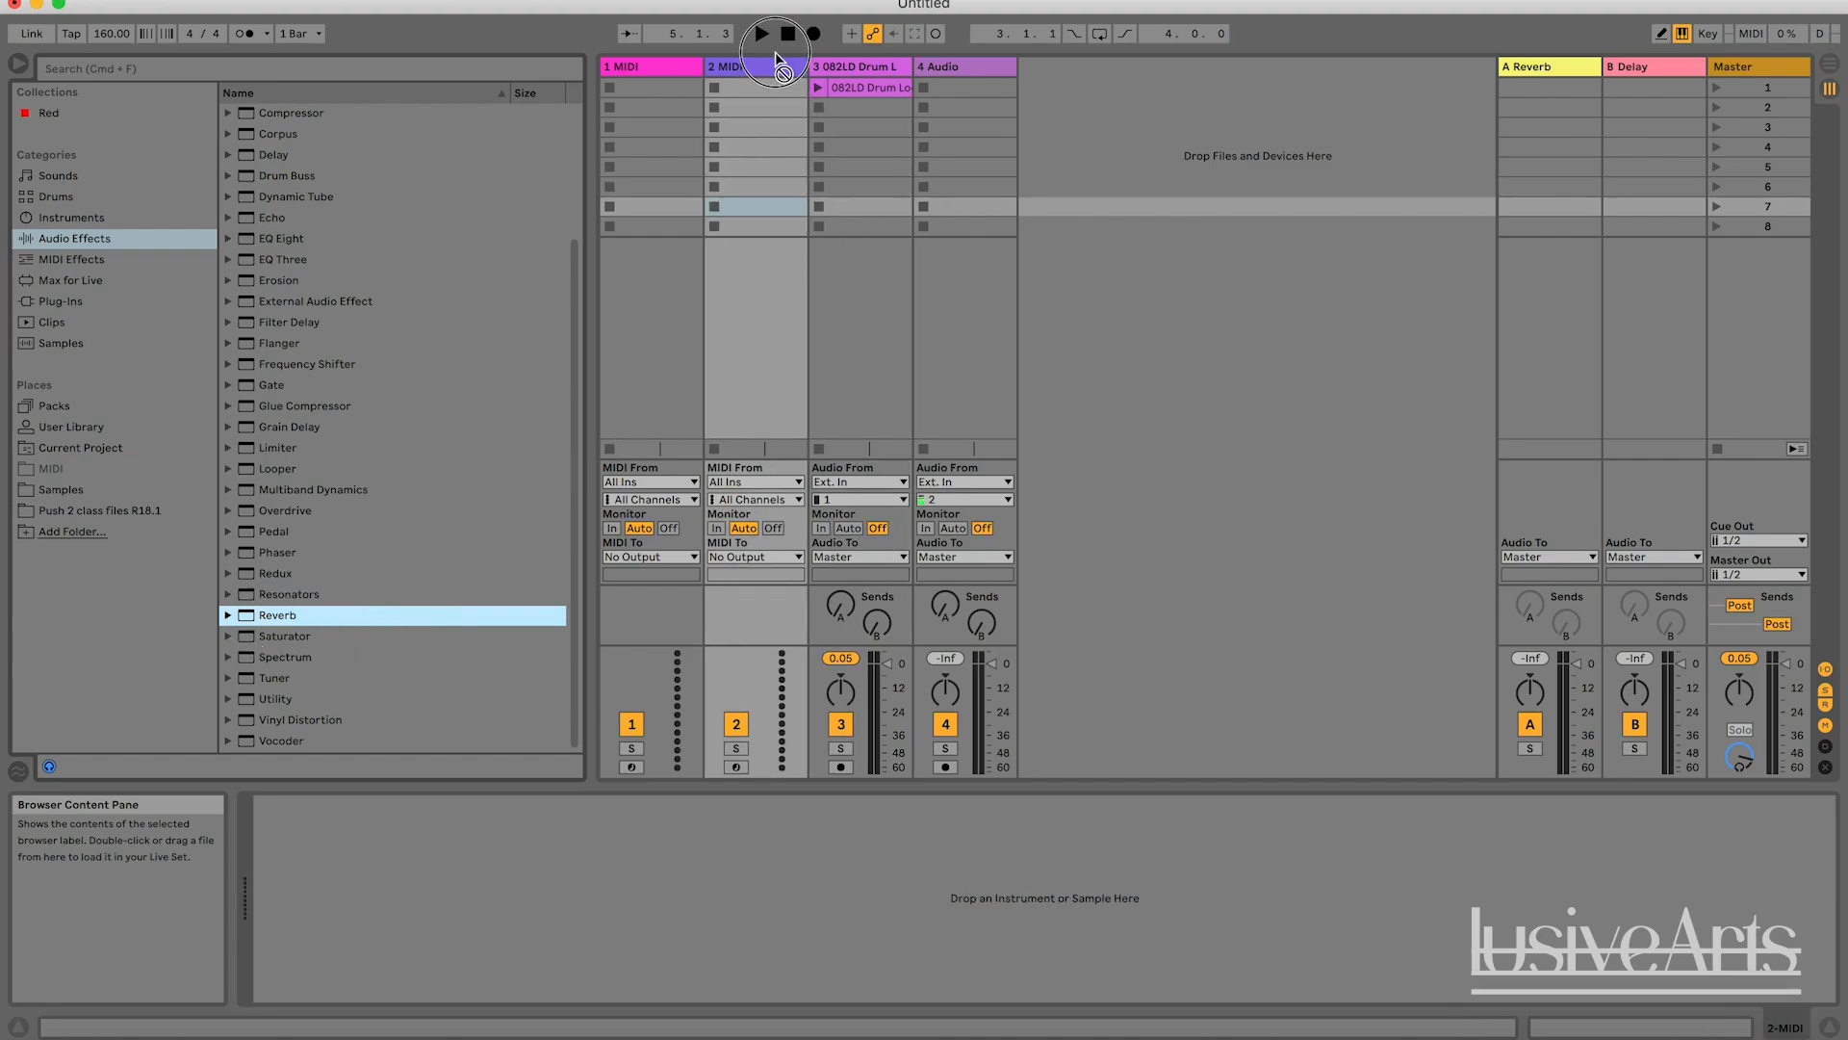
left_click_drag(778, 62, 753, 62)
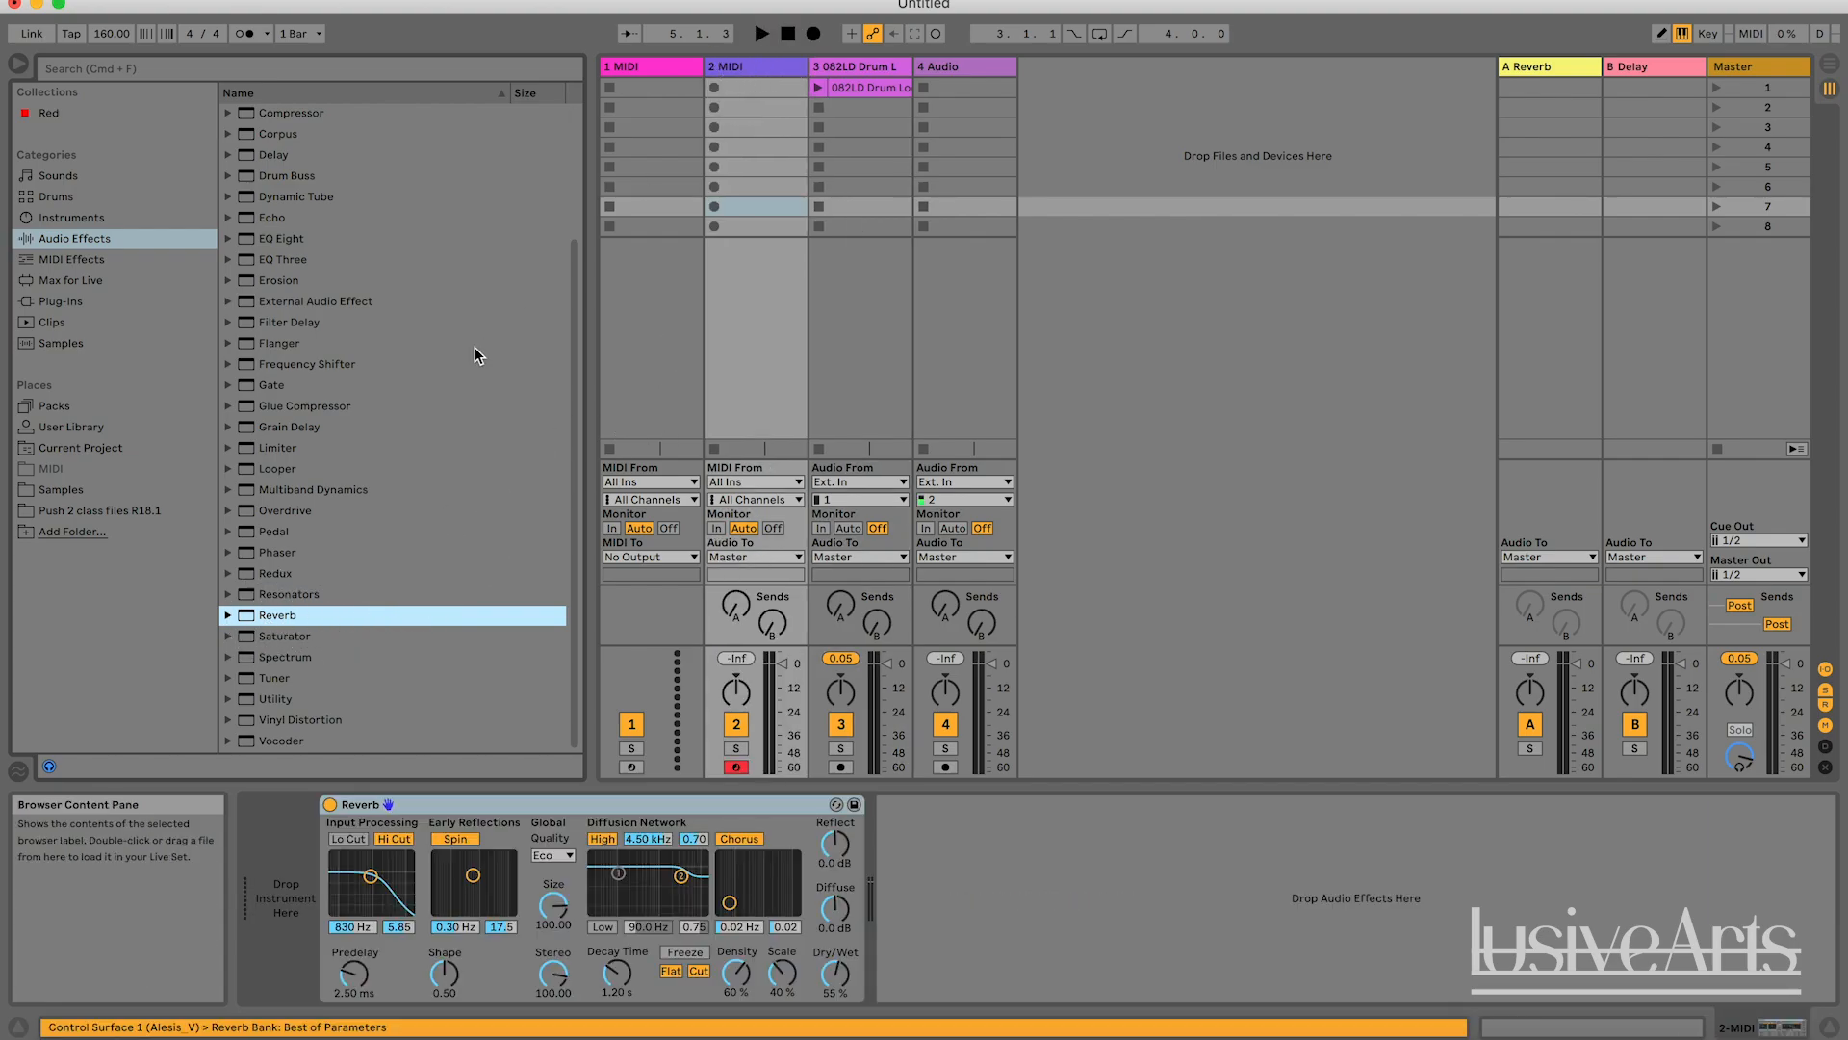
left_click_drag(273, 615, 864, 72)
Compare the device chains of the two tracks and delete the Reverb from the 2 MIDI track.
double_click(740, 66)
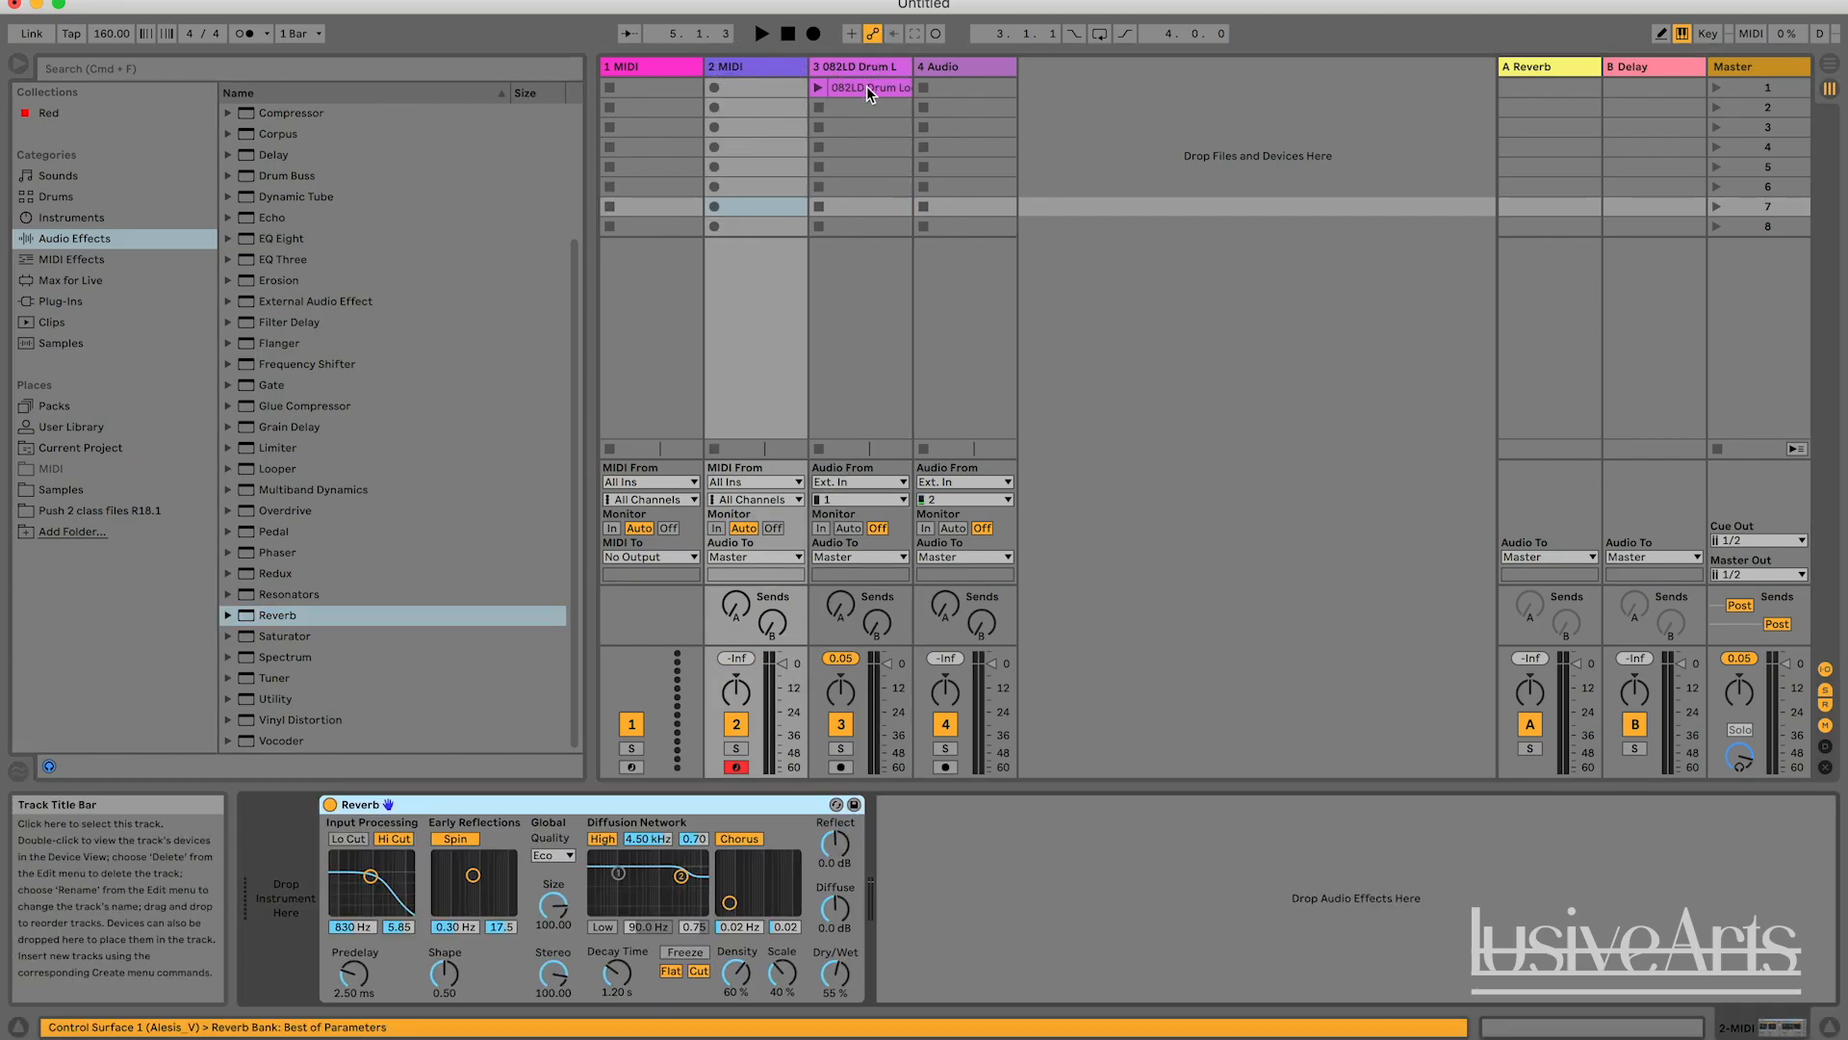
double_click(841, 66)
double_click(782, 66)
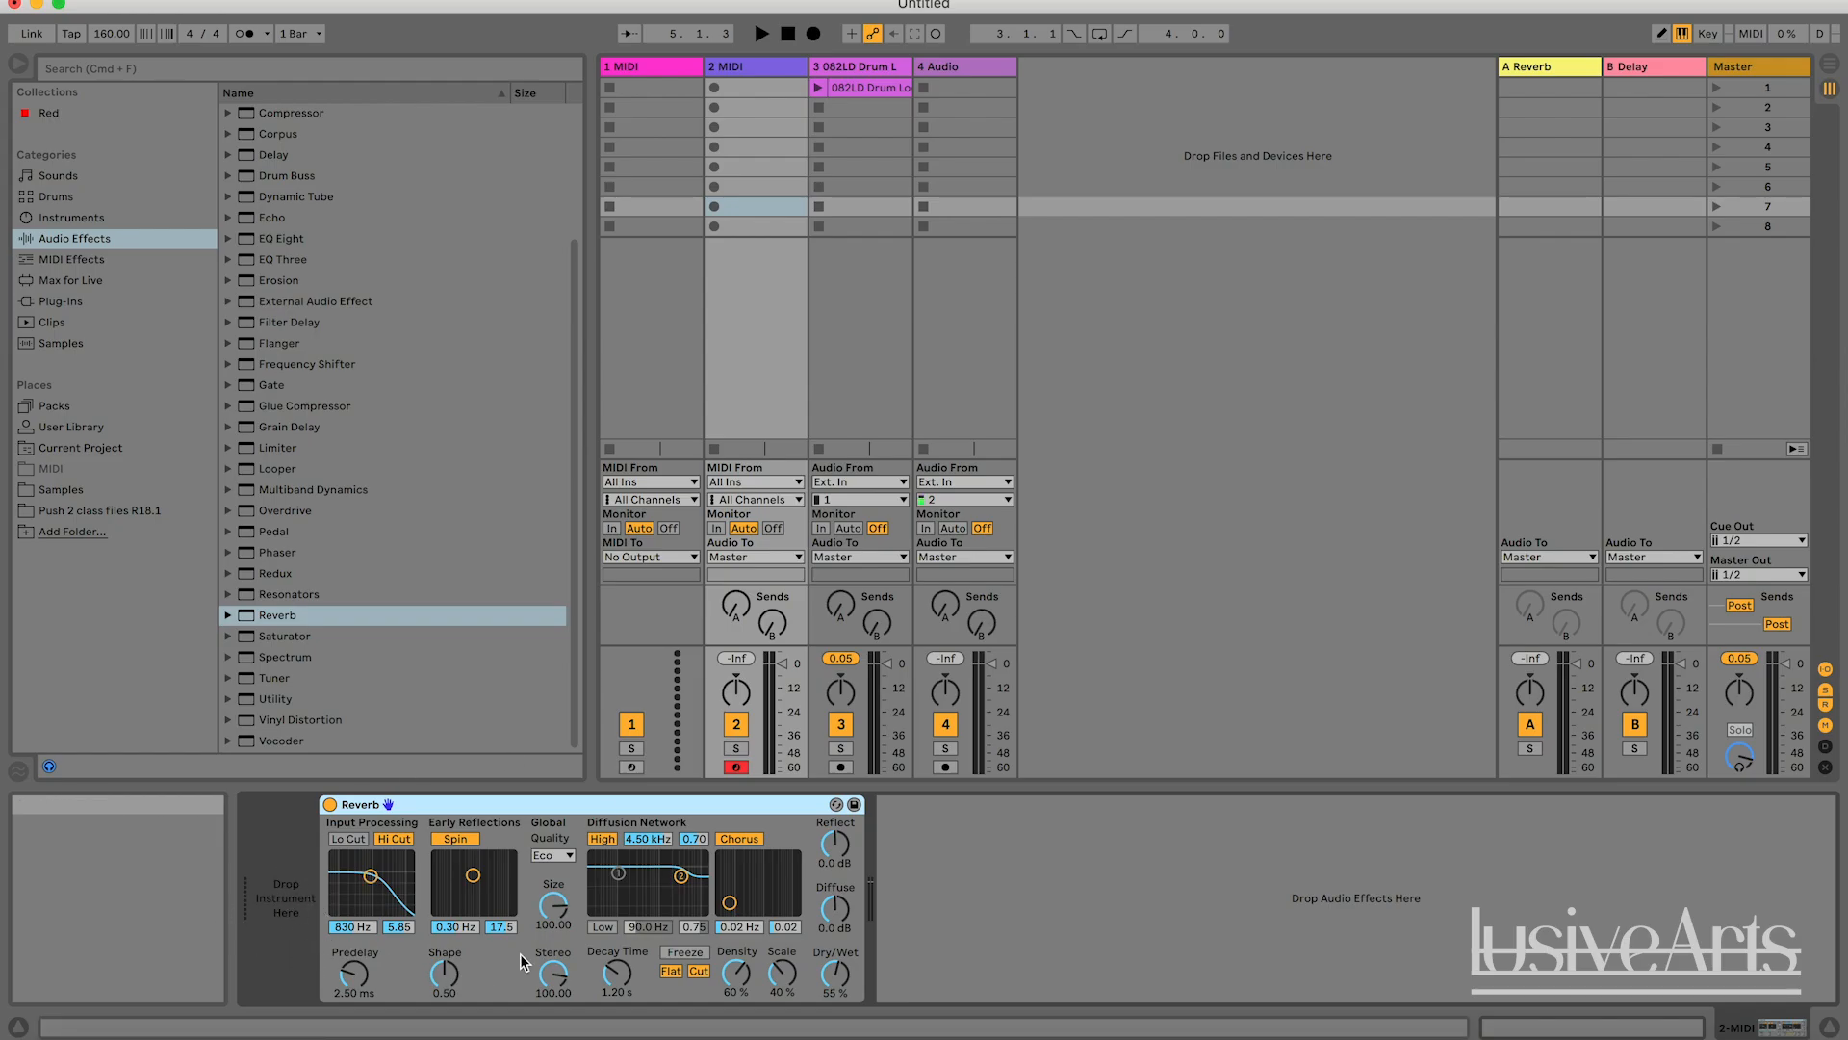
key("Delete")
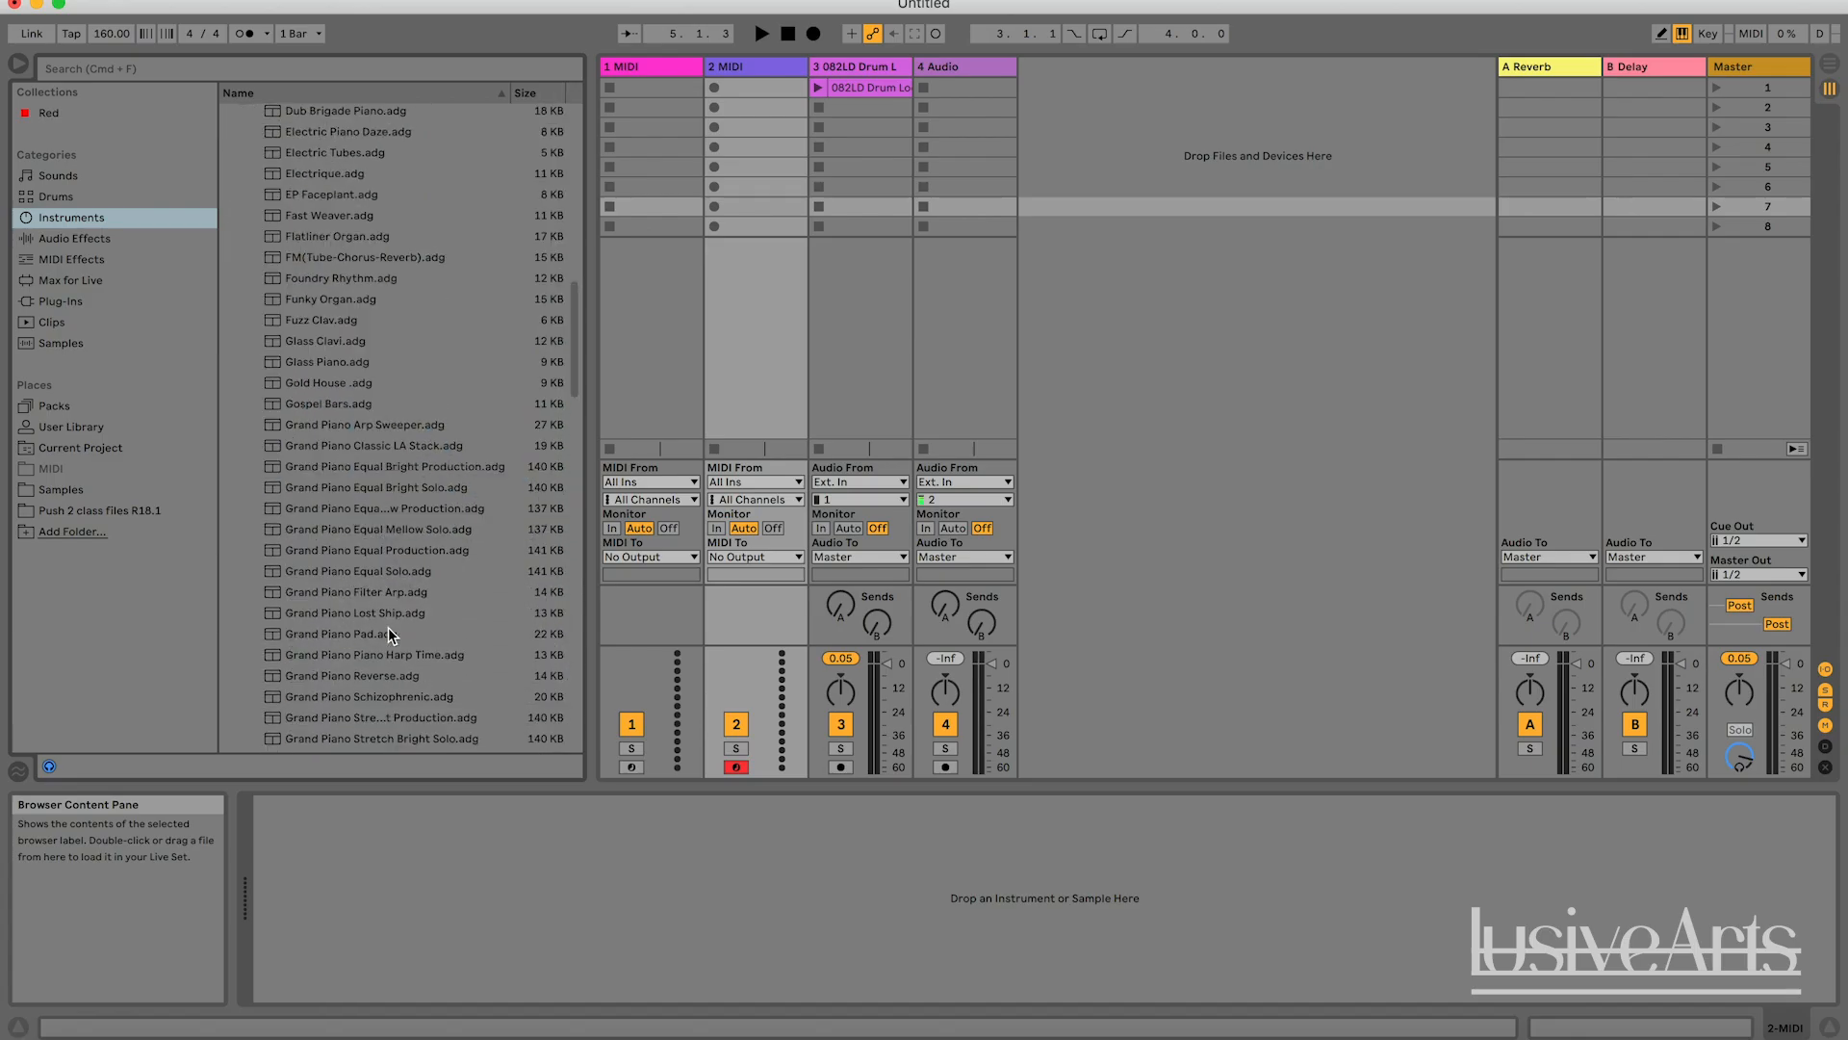
Load the Grand Piano Equal Mellow Solo instrument onto the 2 MIDI track.
scroll(389, 627, "down", 10)
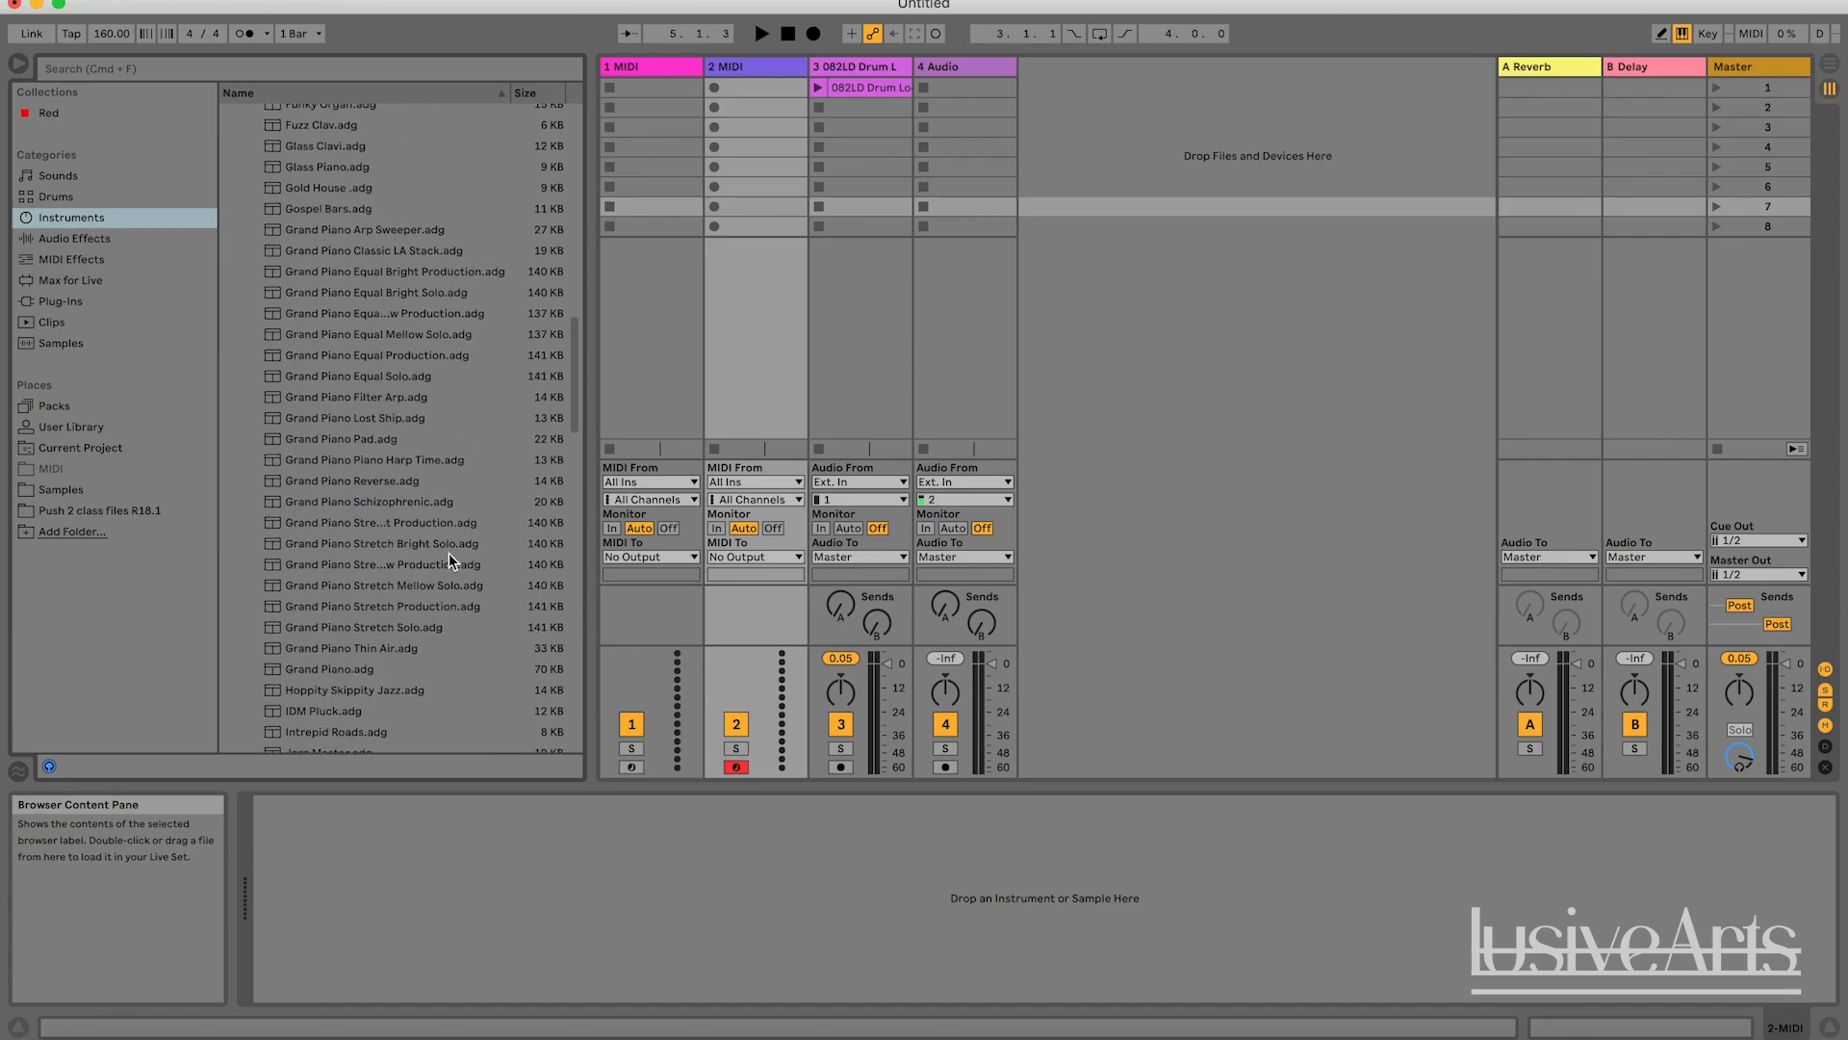
left_click(423, 337)
left_click_drag(419, 337, 730, 74)
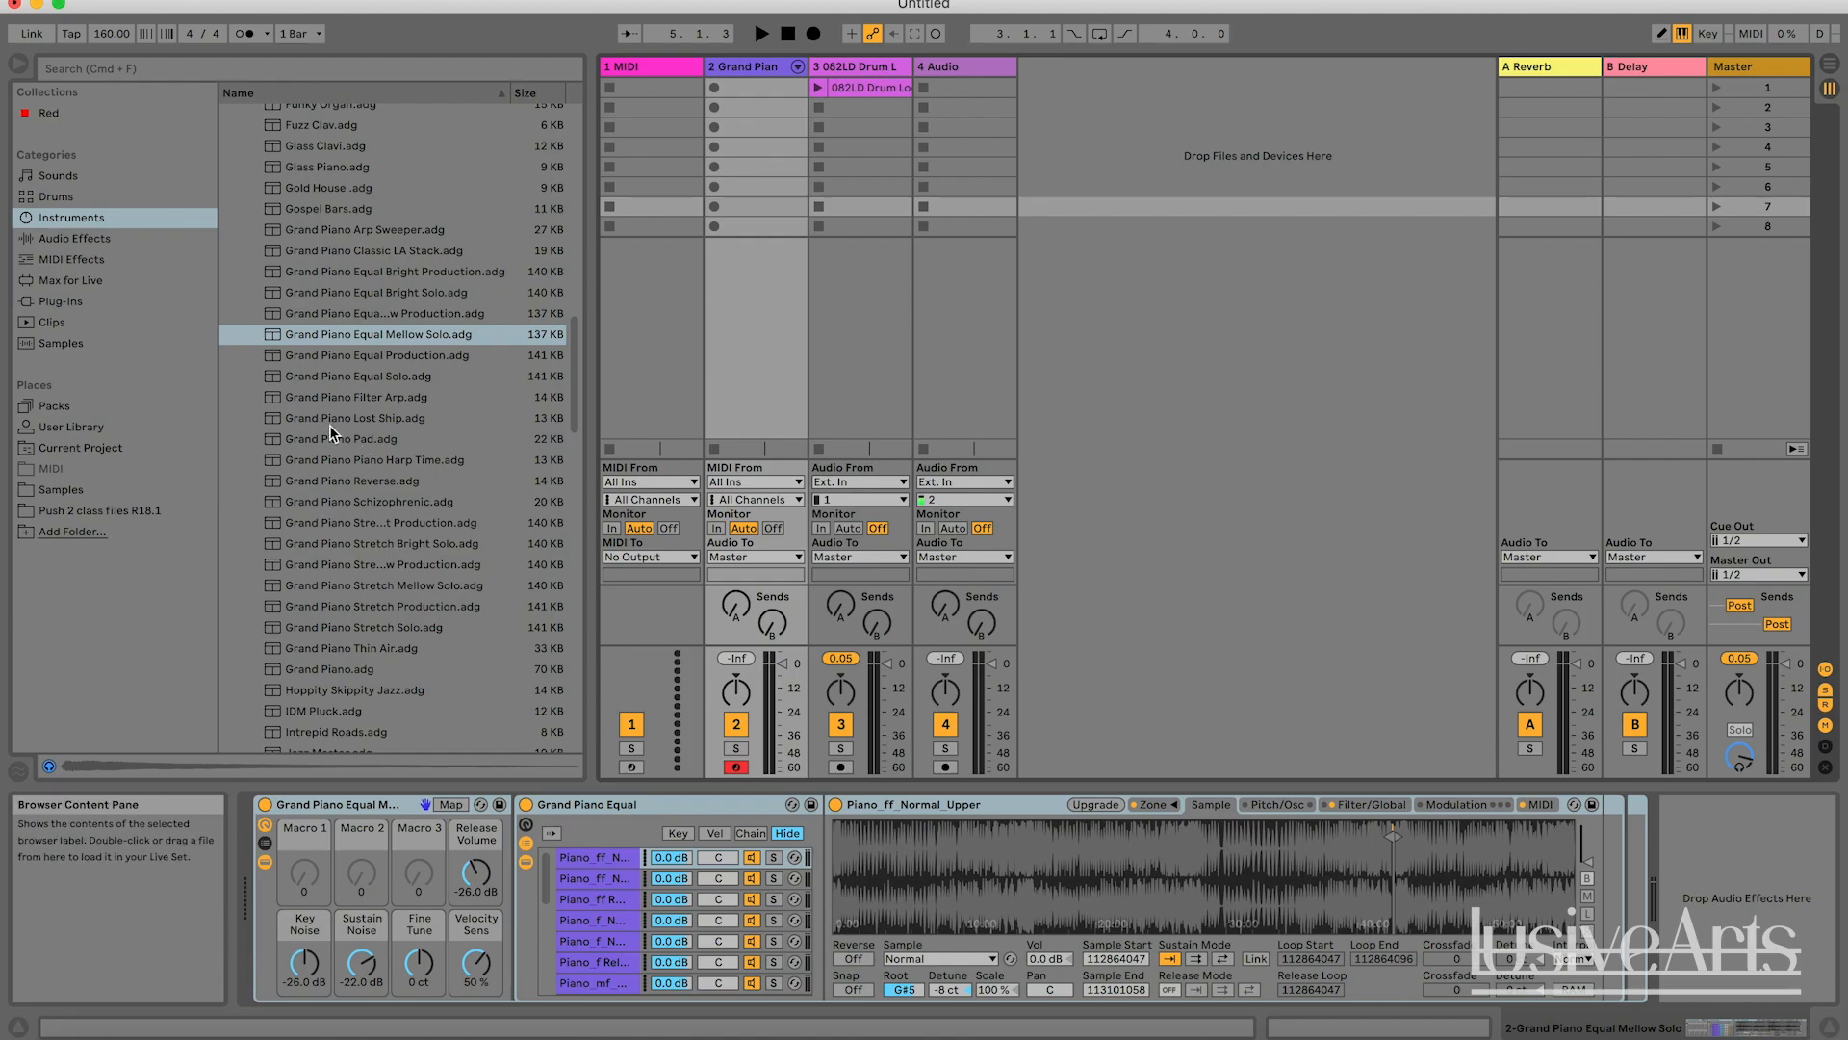
Show the Audio Effects category again and inspect the device chains of the drum loop and piano tracks.
left_click(101, 240)
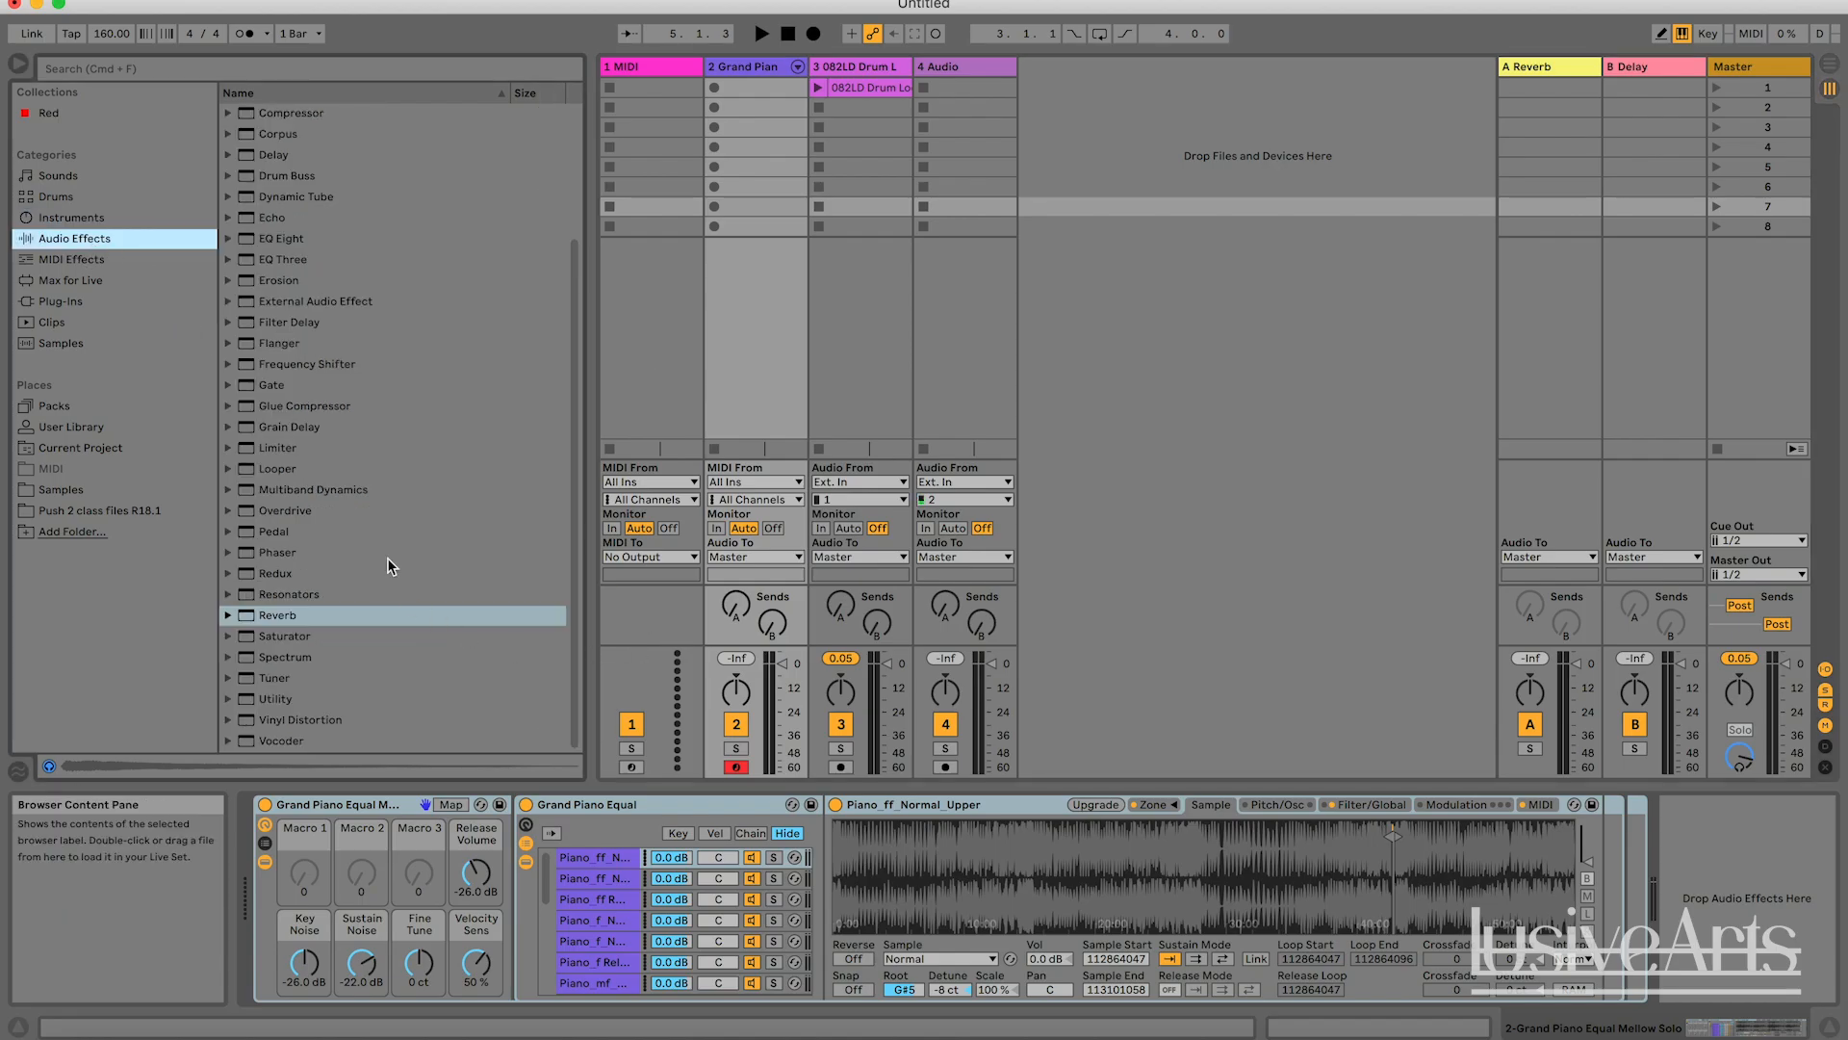
left_click(859, 67)
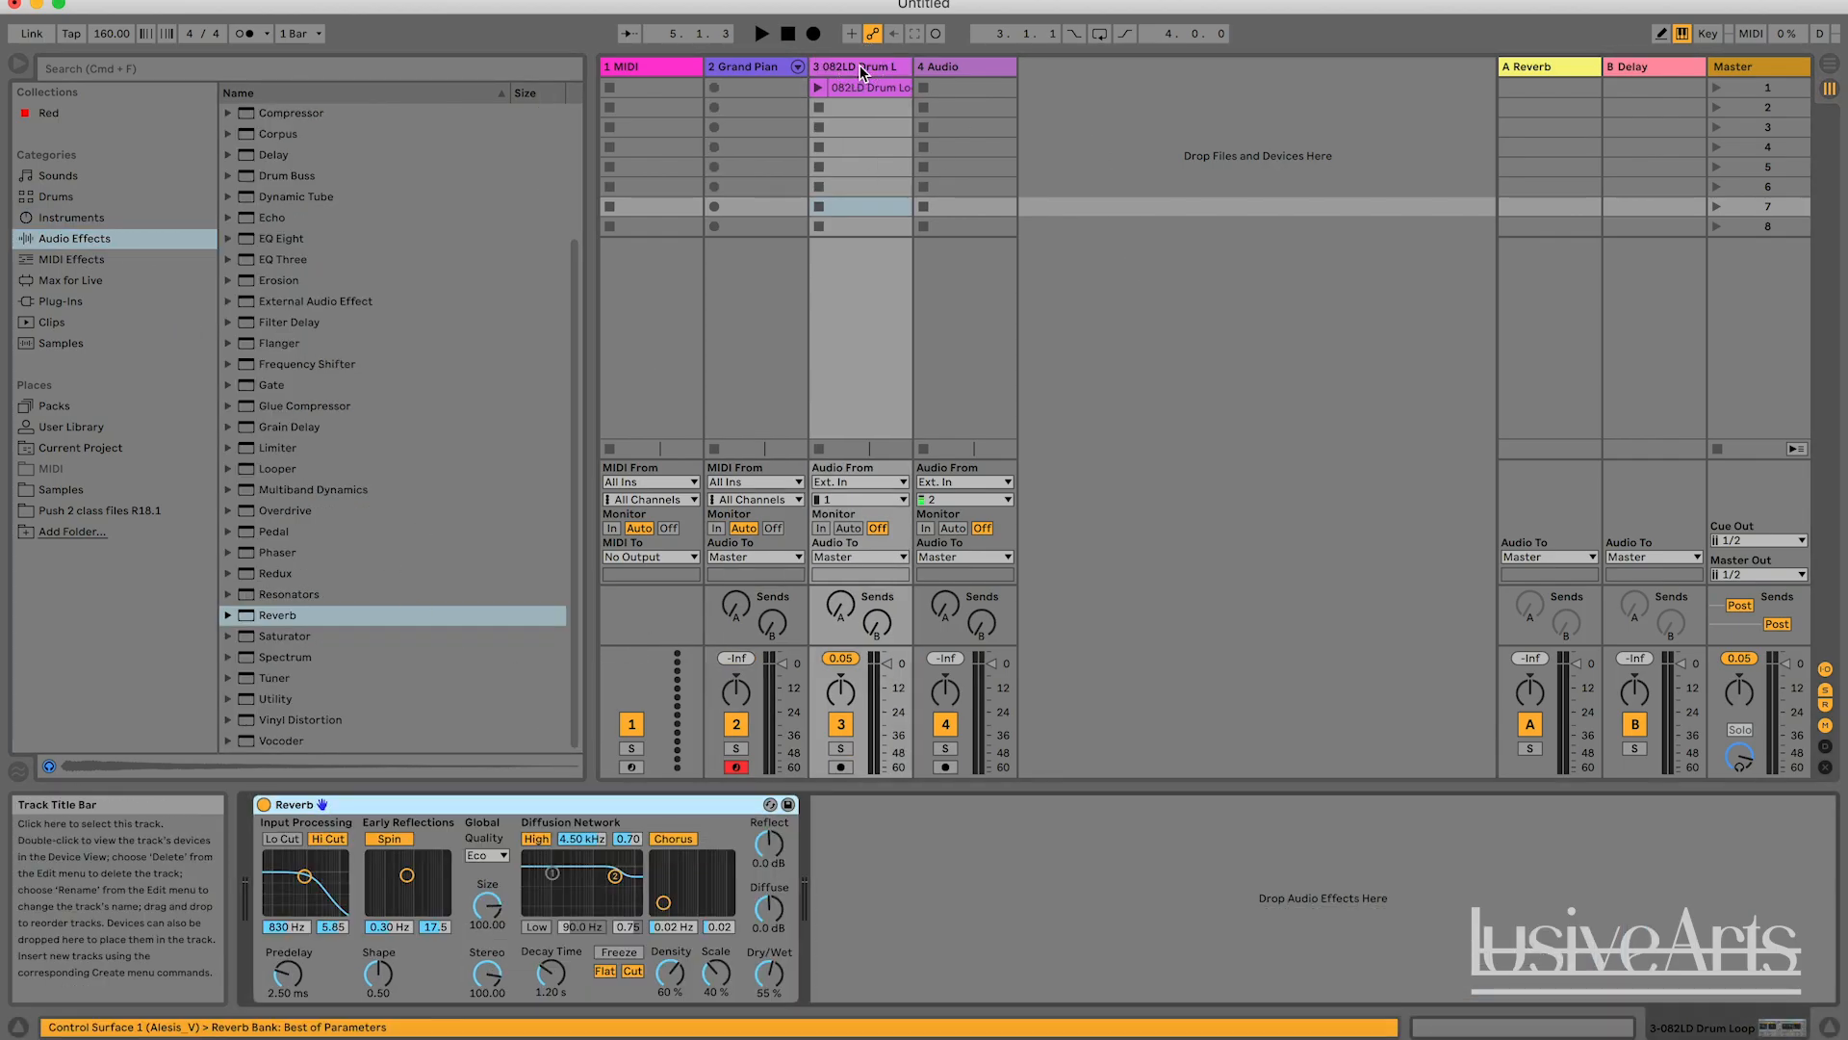
left_click(767, 68)
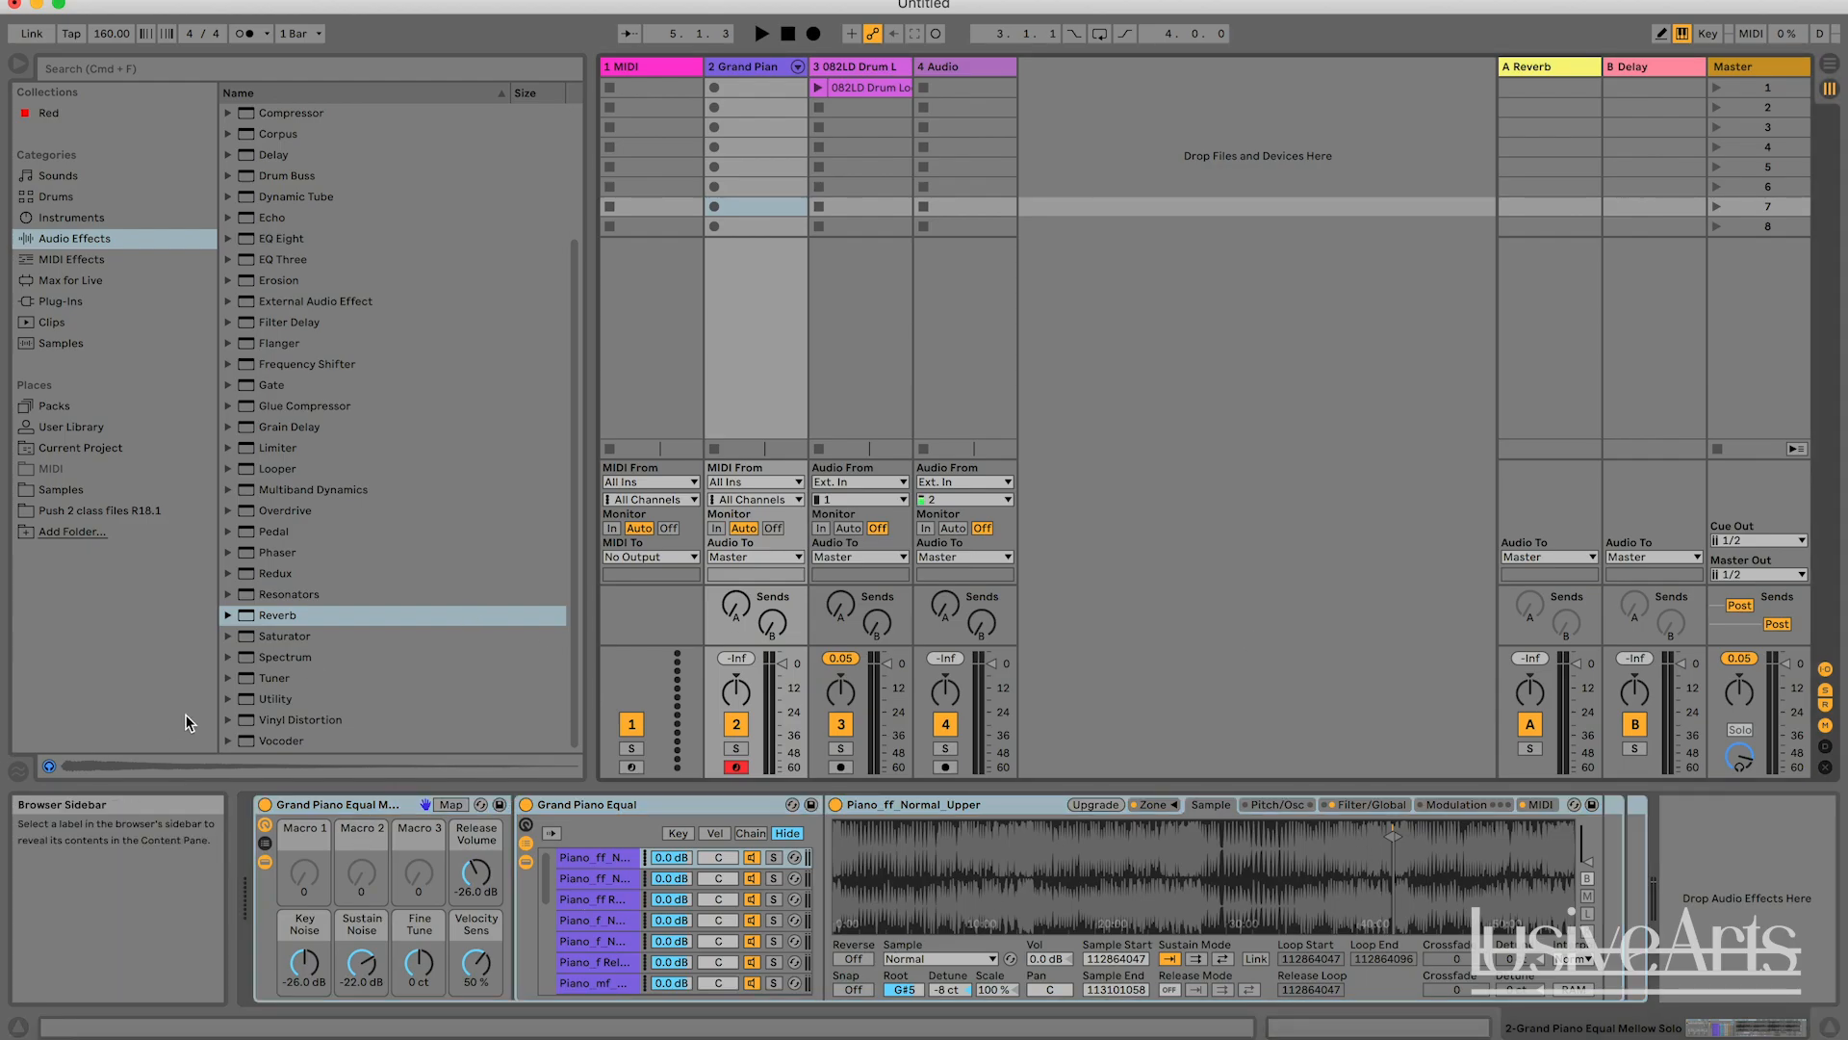
double_click(285, 616)
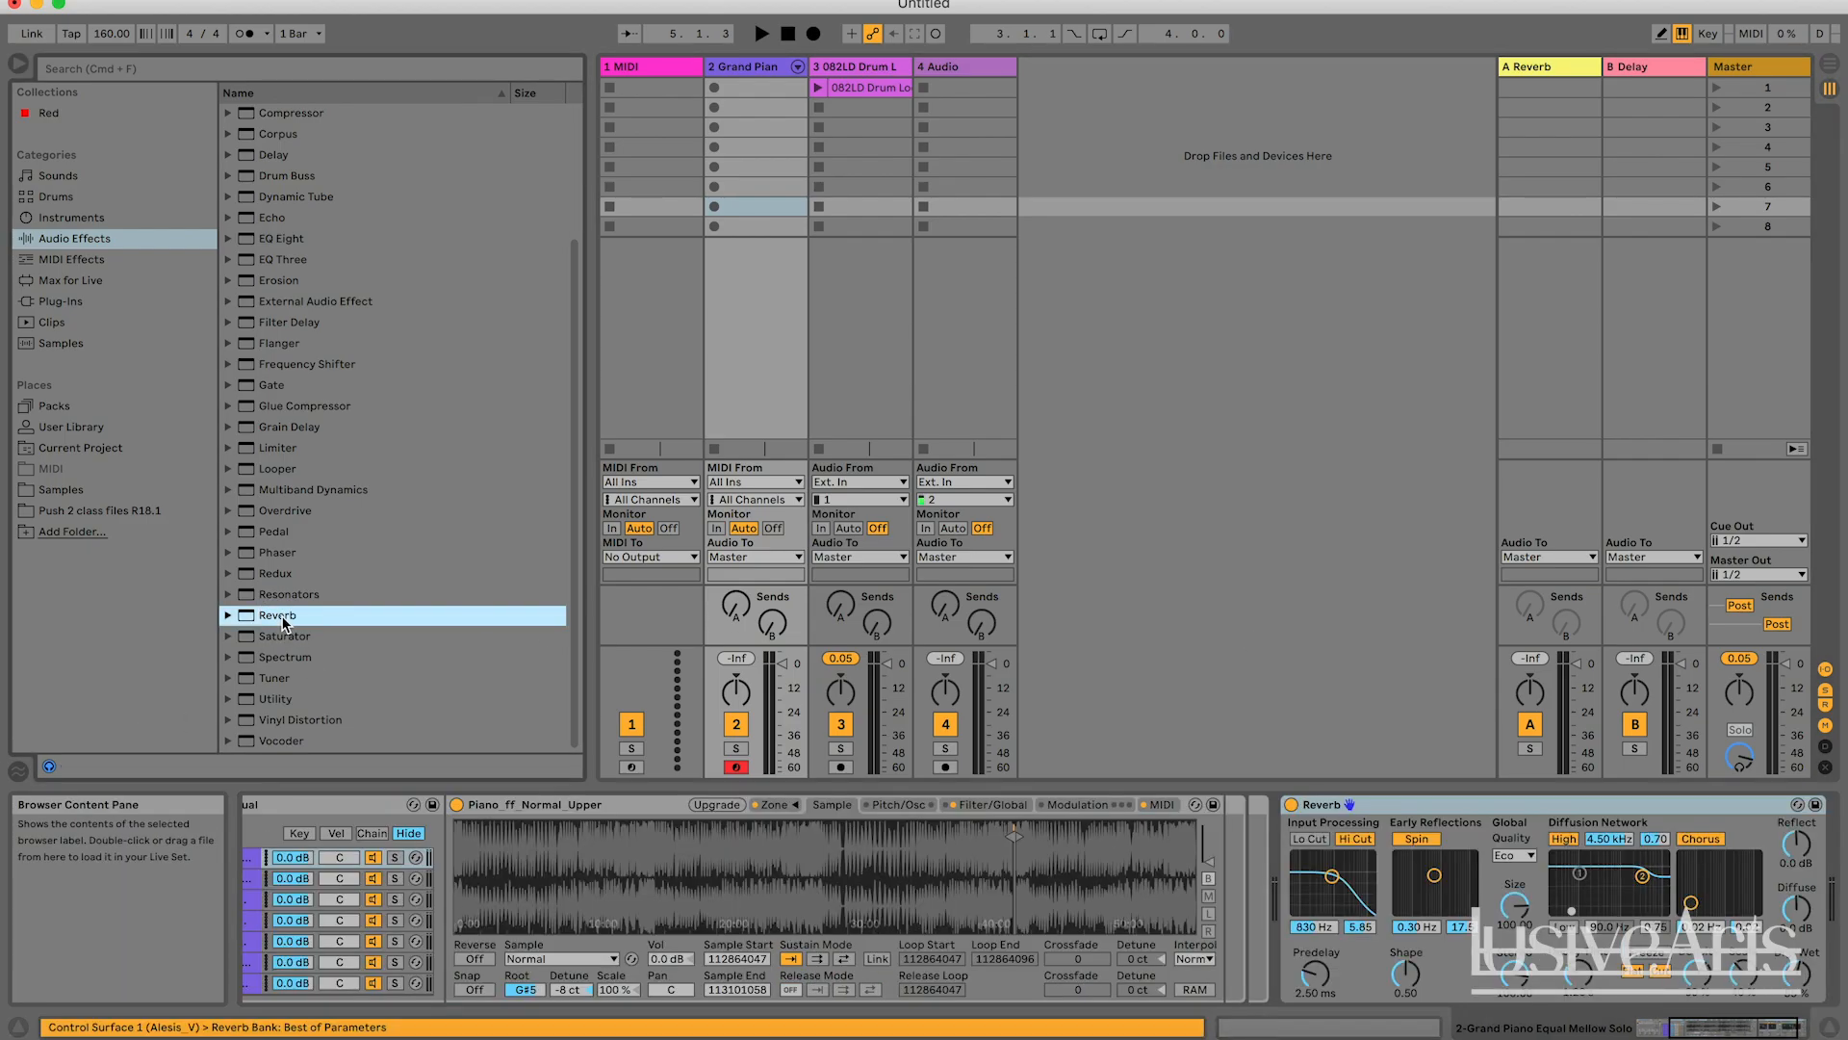
key("super+z")
left_click(1221, 498)
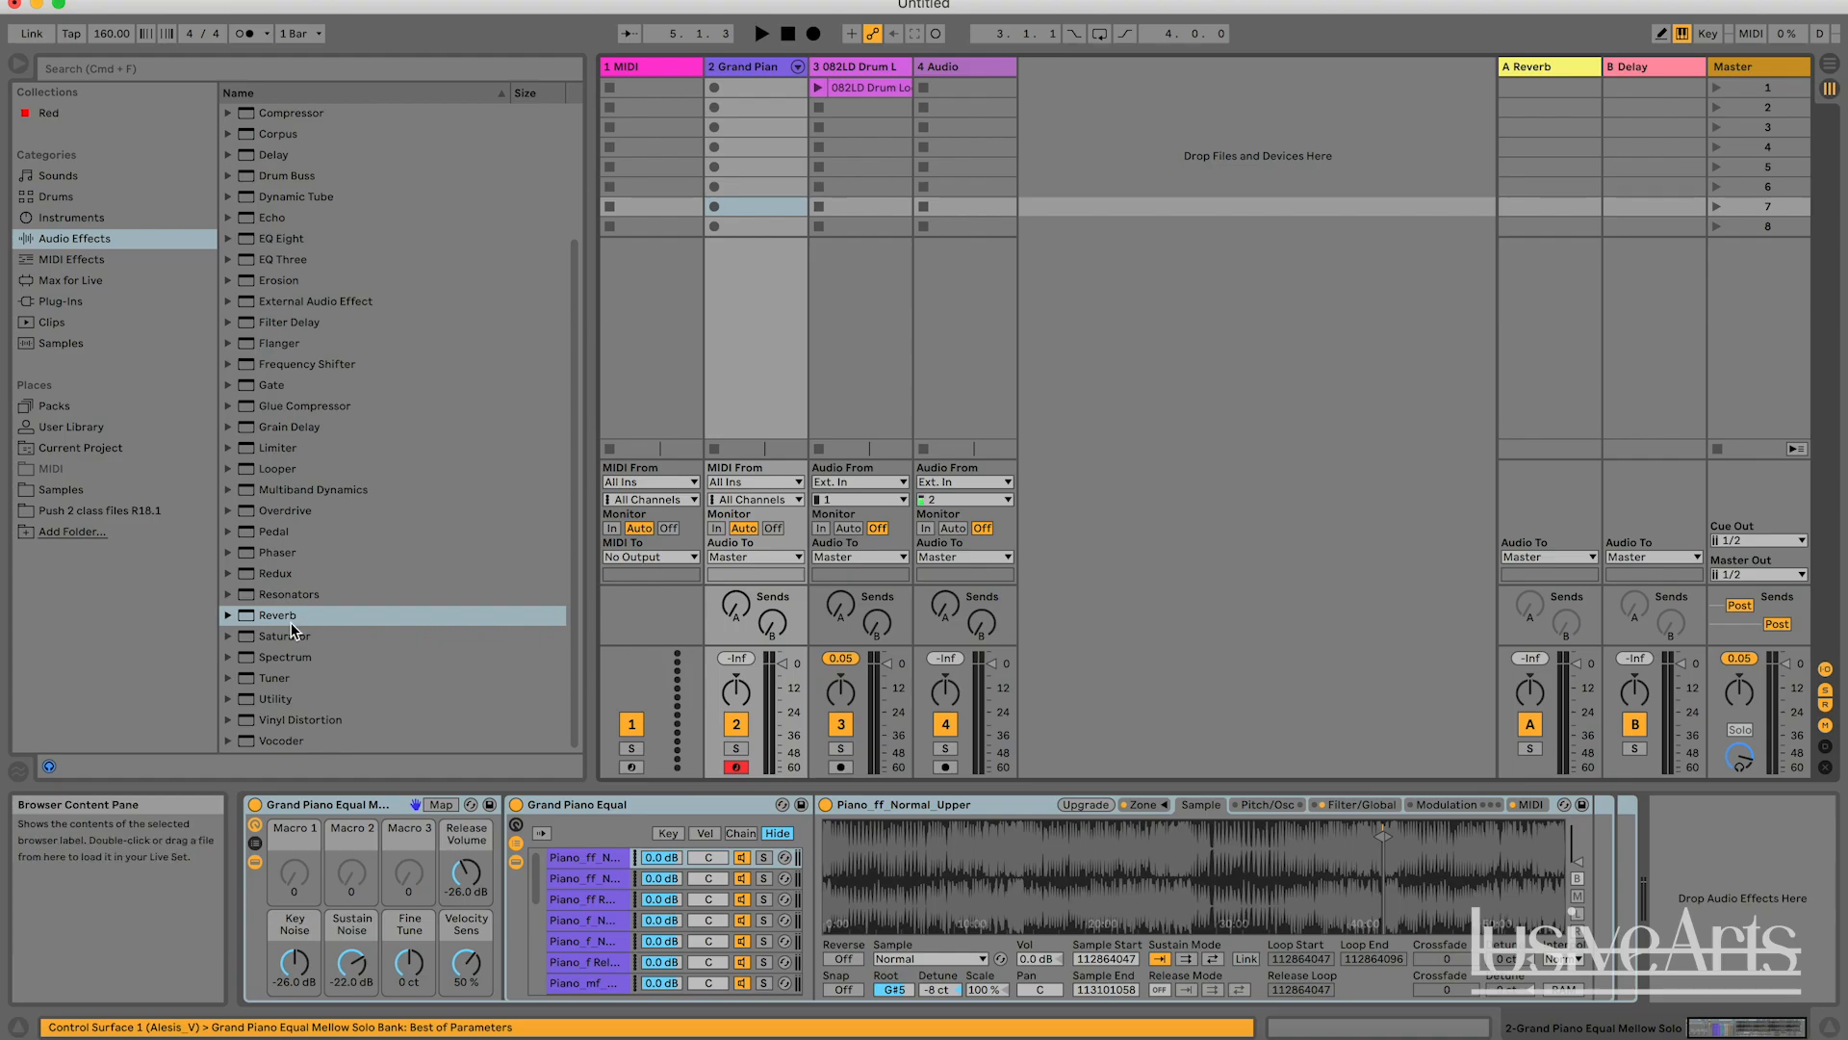
Add a Reverb after the Grand Piano instrument on track 2, and review the piano and drum loop device chains.
left_click_drag(291, 621, 1723, 862)
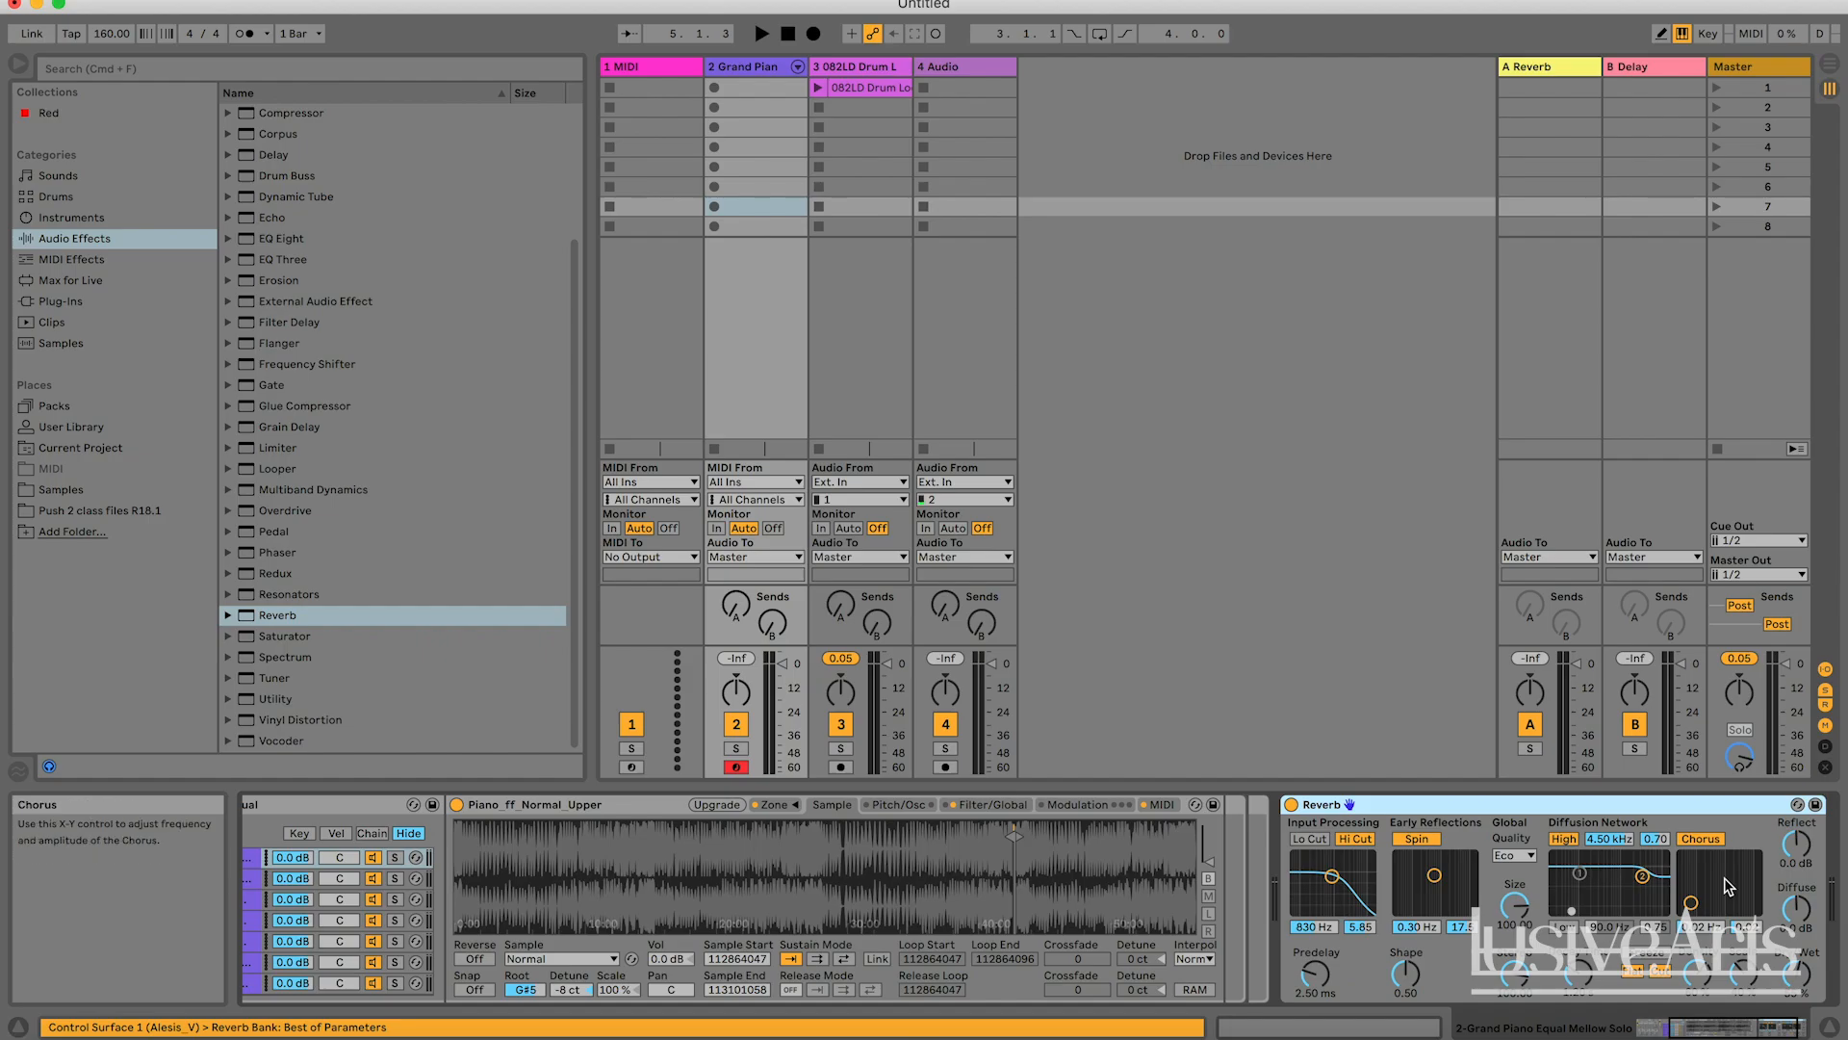
scroll(1236, 875, "right", 2)
scroll(1235, 875, "left", 8)
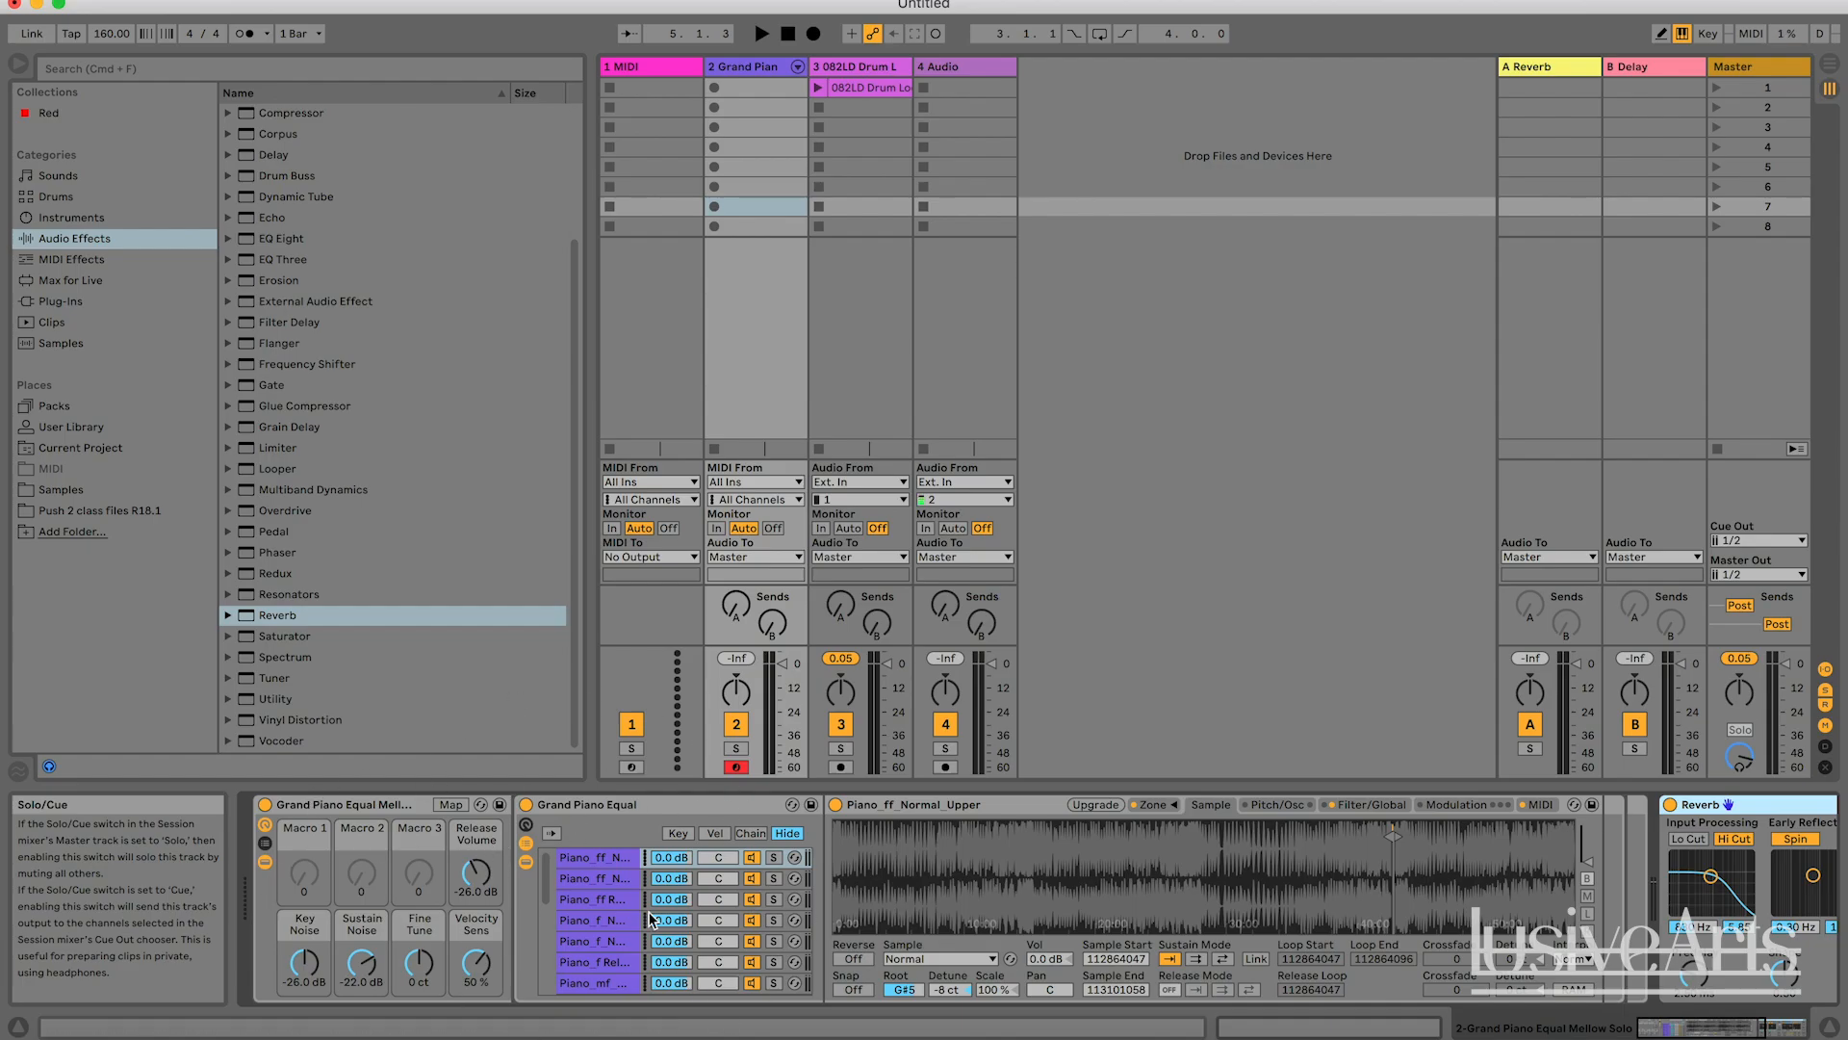
left_click(855, 66)
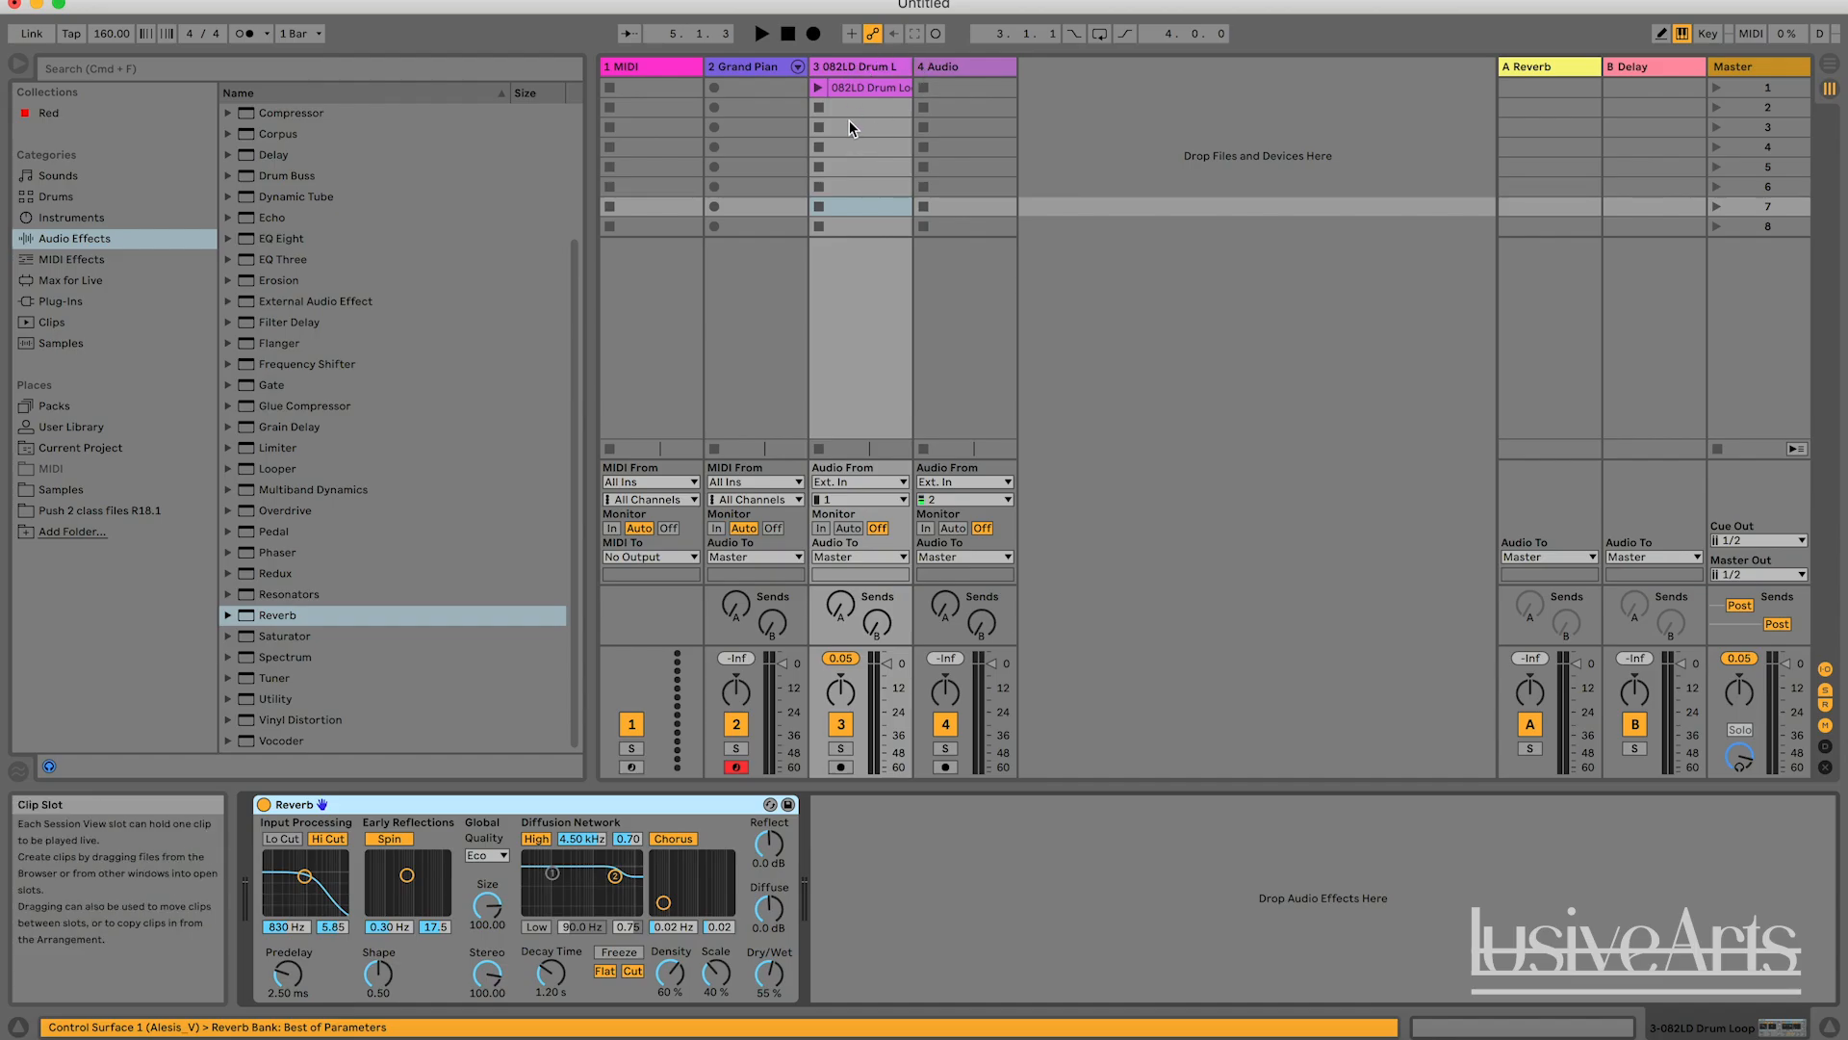
Delete the Reverb from the Grand Piano track and bring up the drum loop track's device chain.
left_click(758, 65)
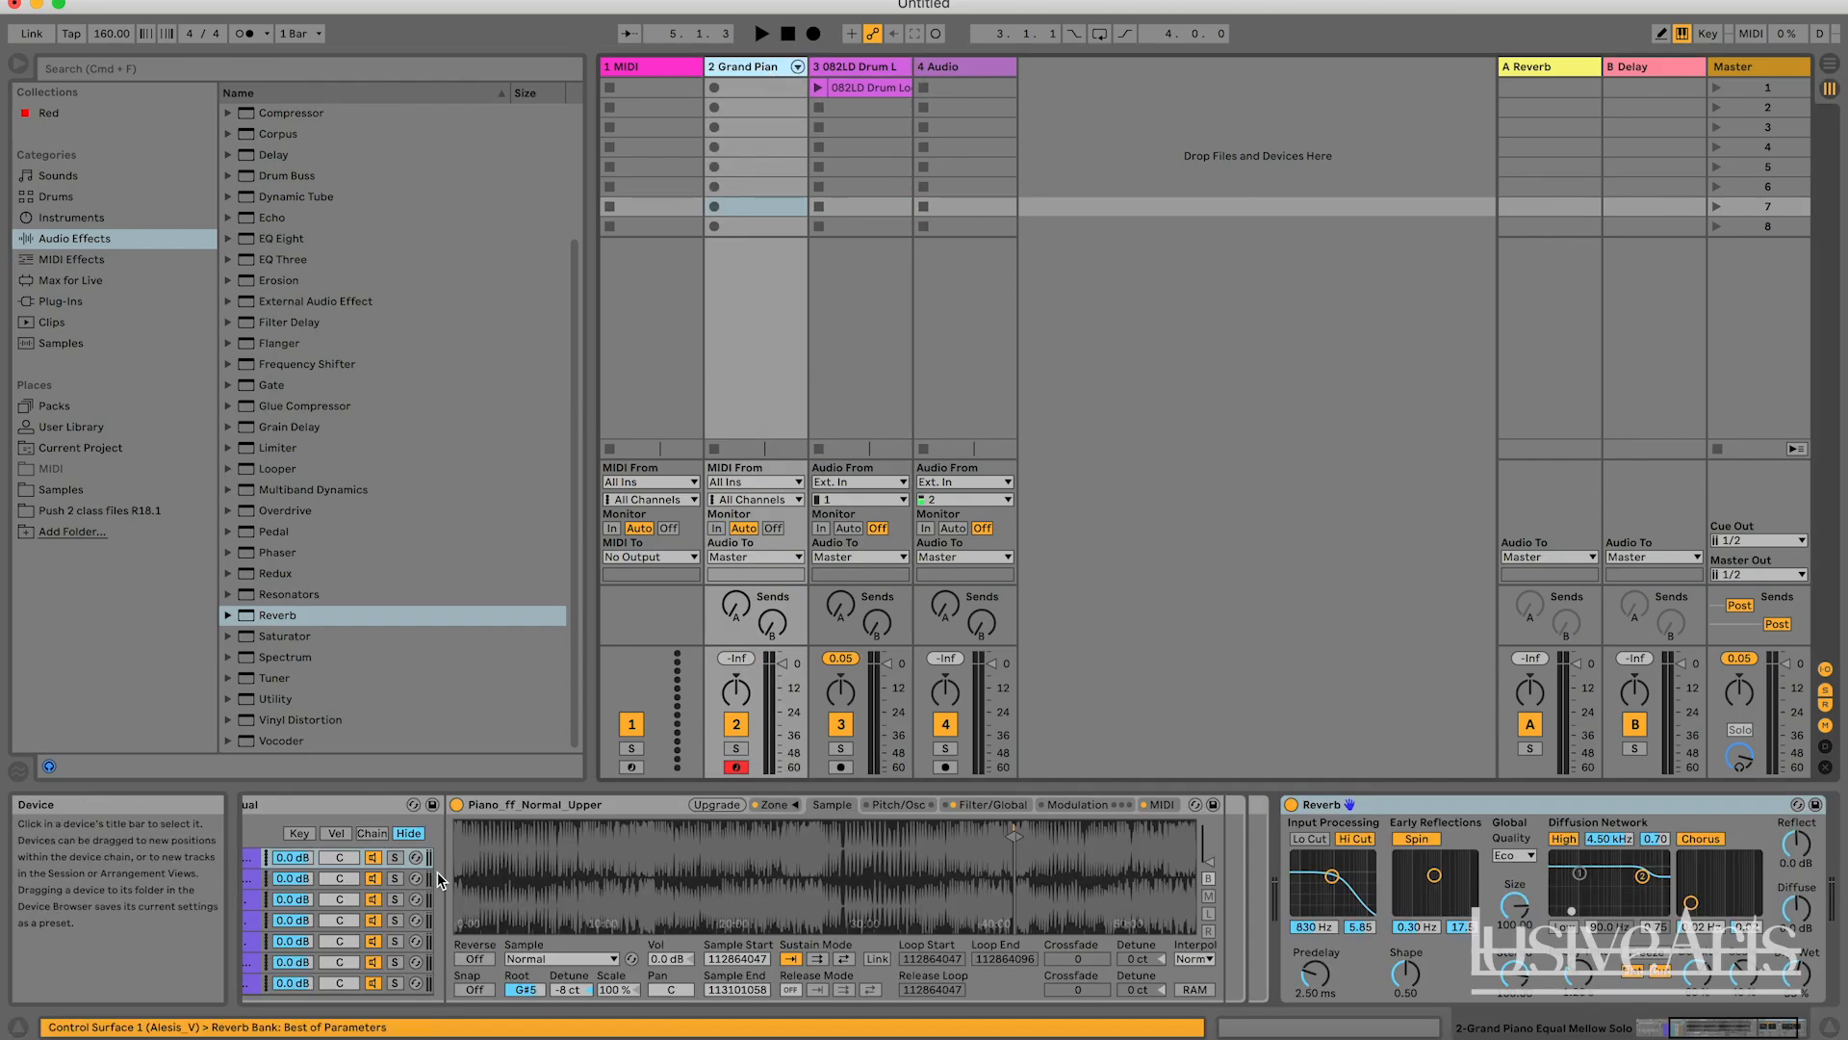
left_click(1405, 806)
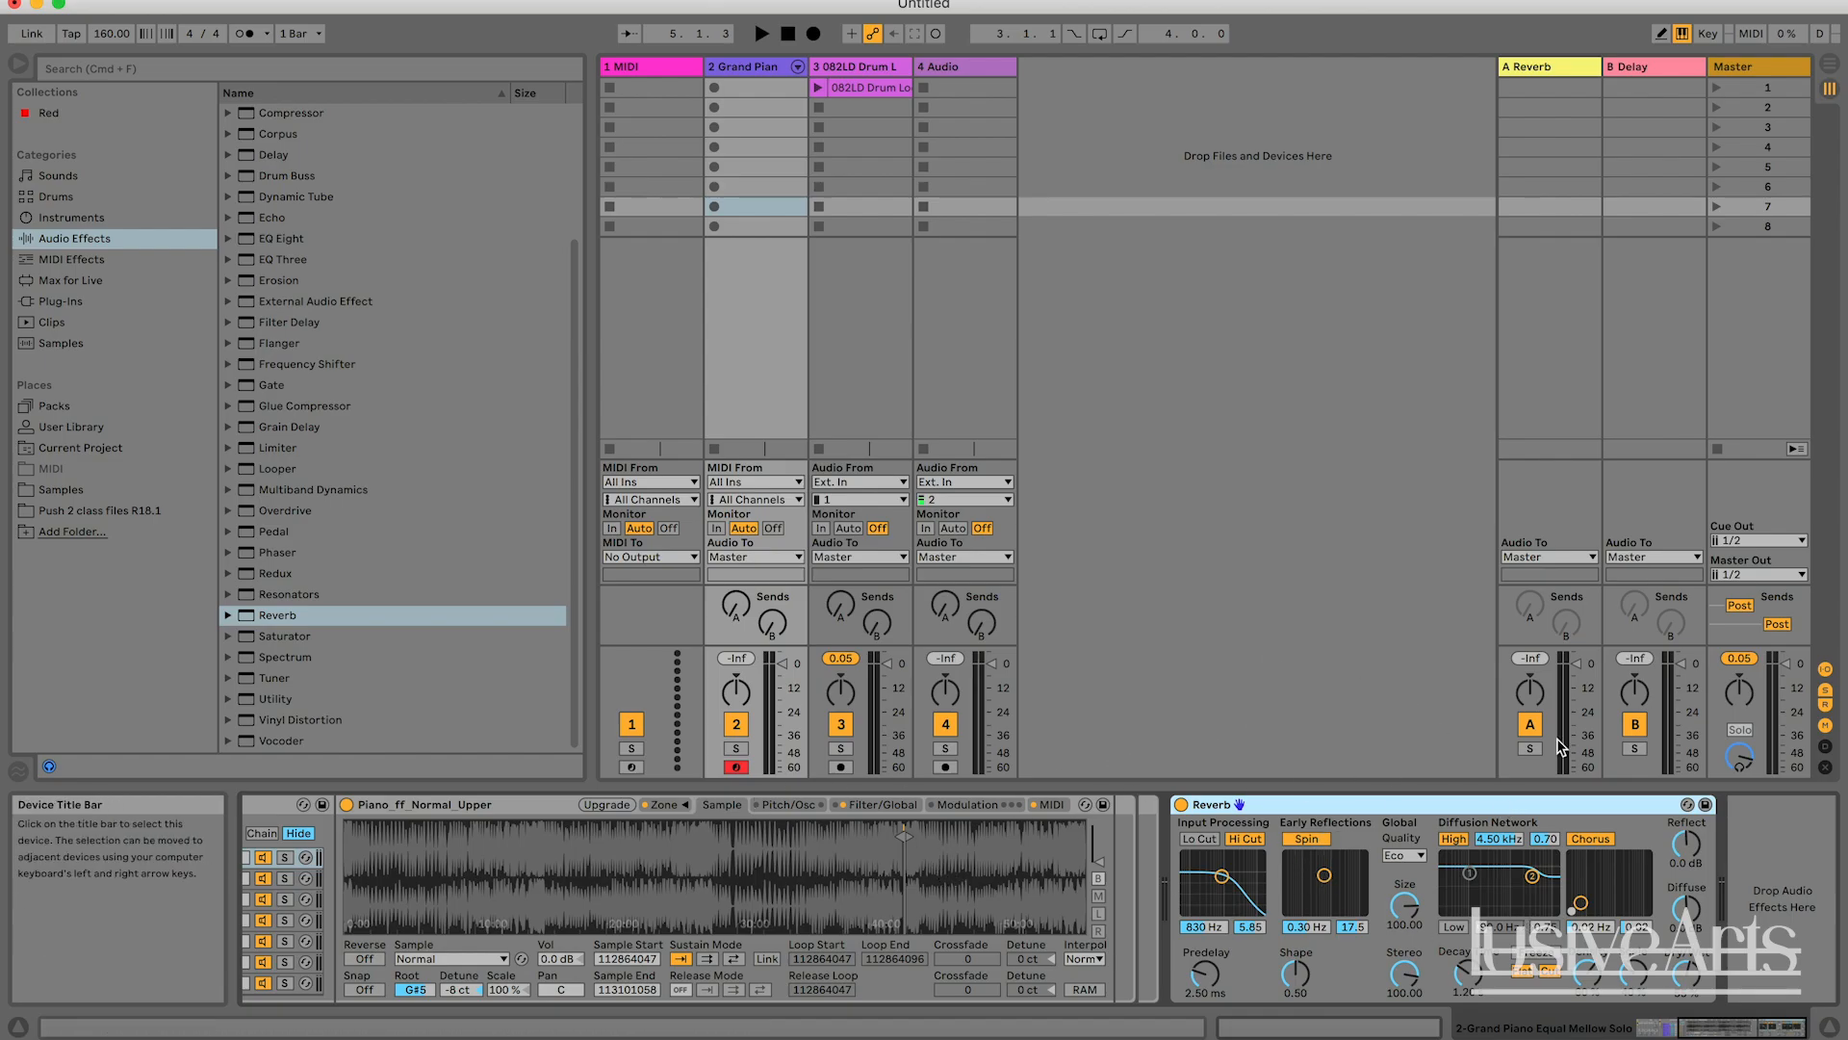
key("Delete")
left_click(862, 67)
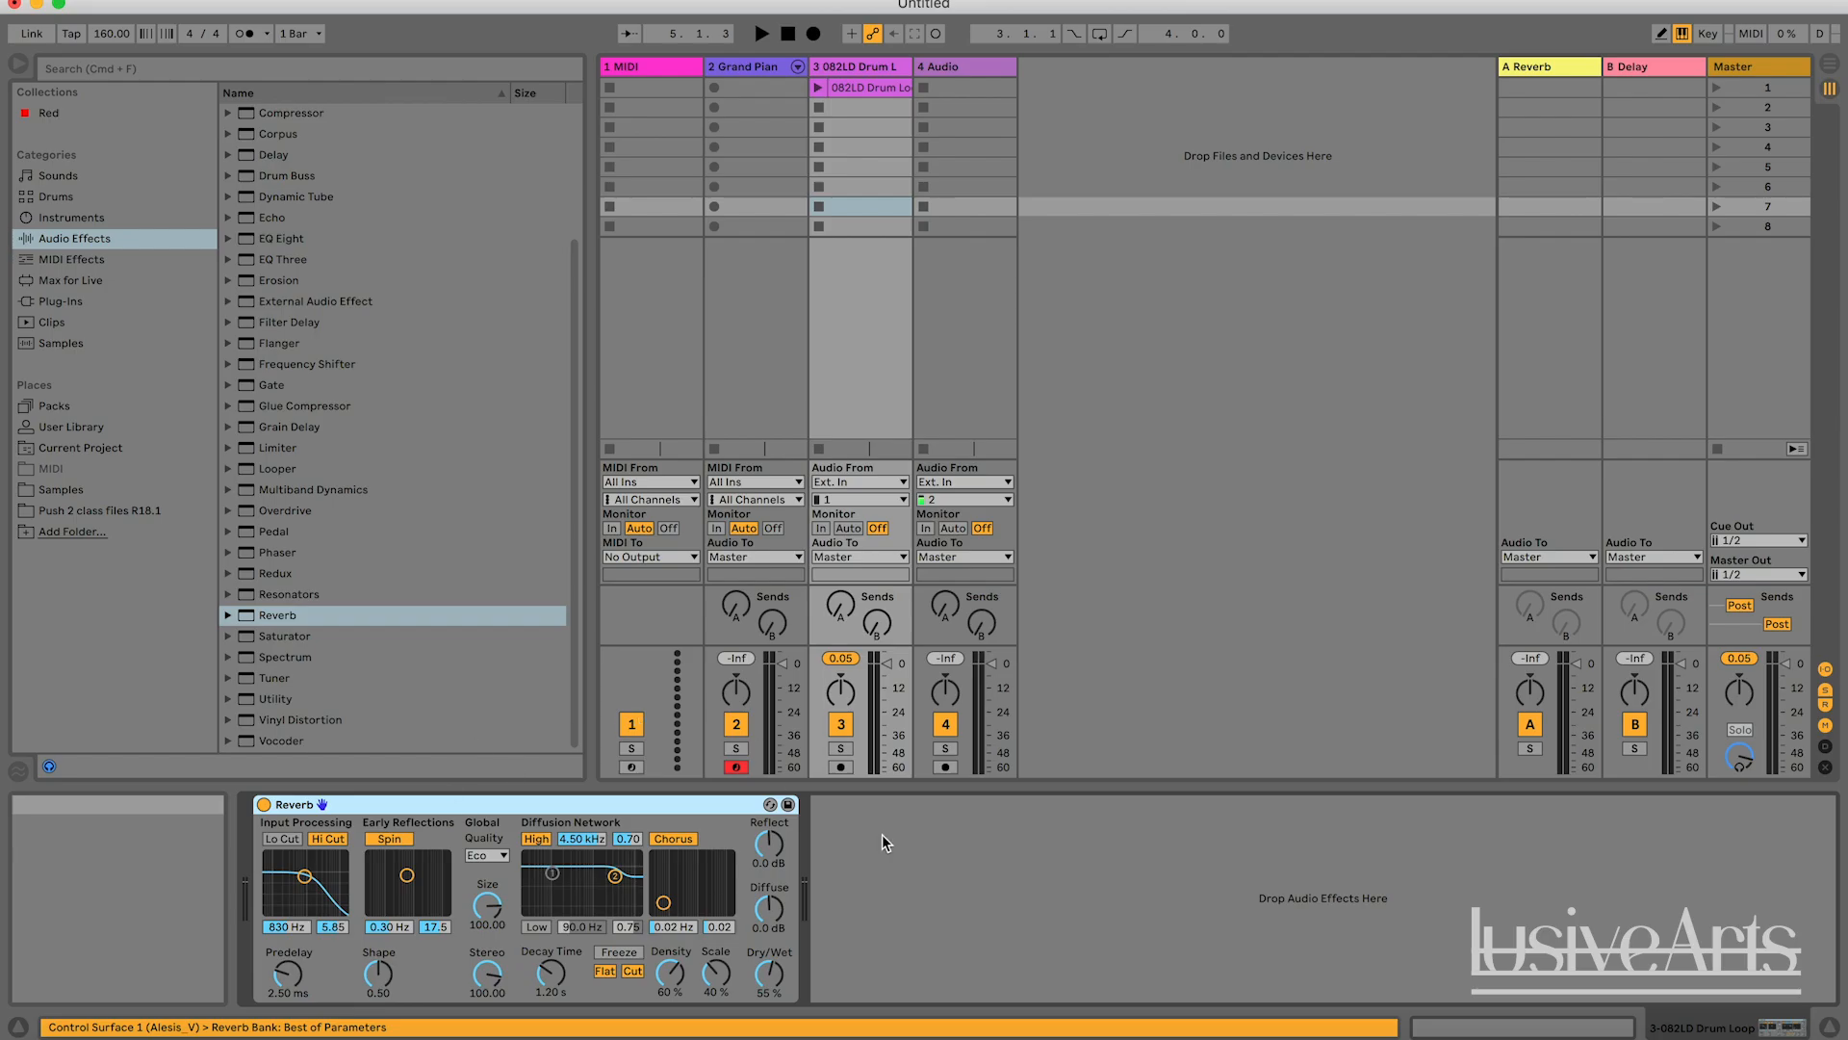
left_click(1060, 927)
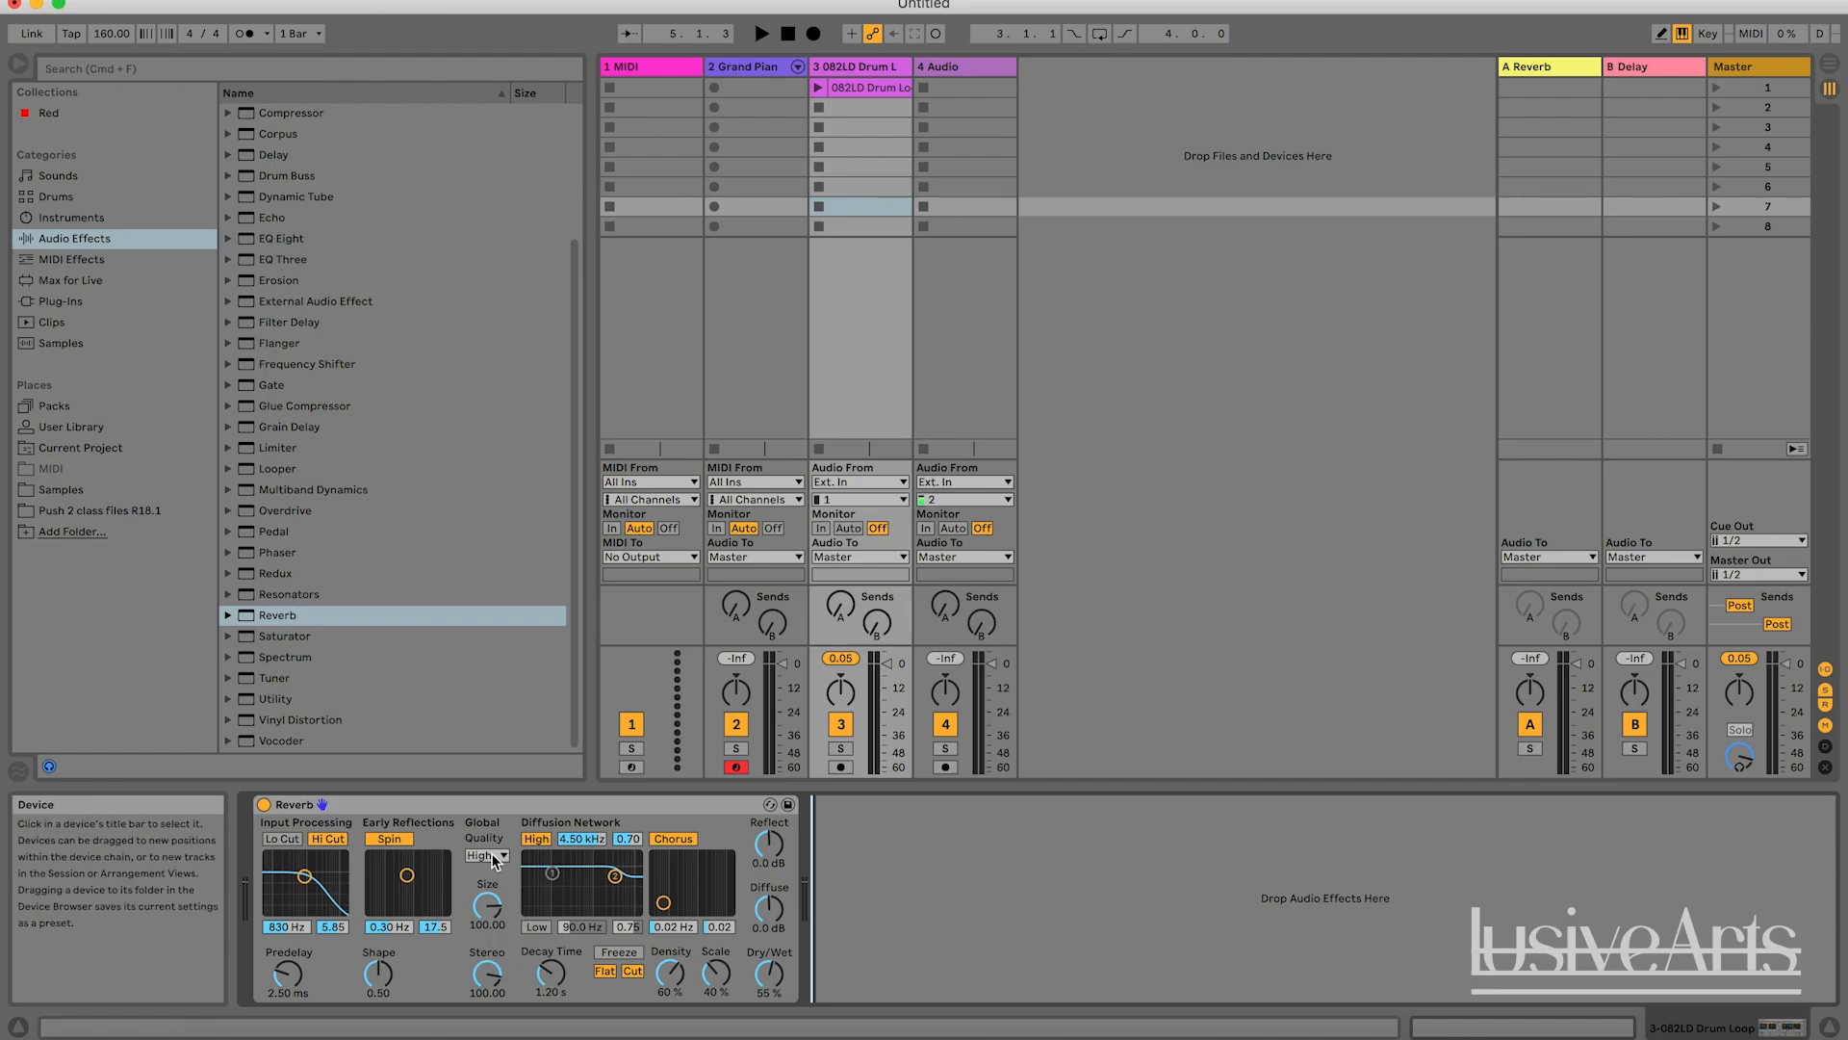
Set the Quality of the drum loop's Reverb to High and save the device settings as its default preset.
left_click(491, 855)
left_click(489, 906)
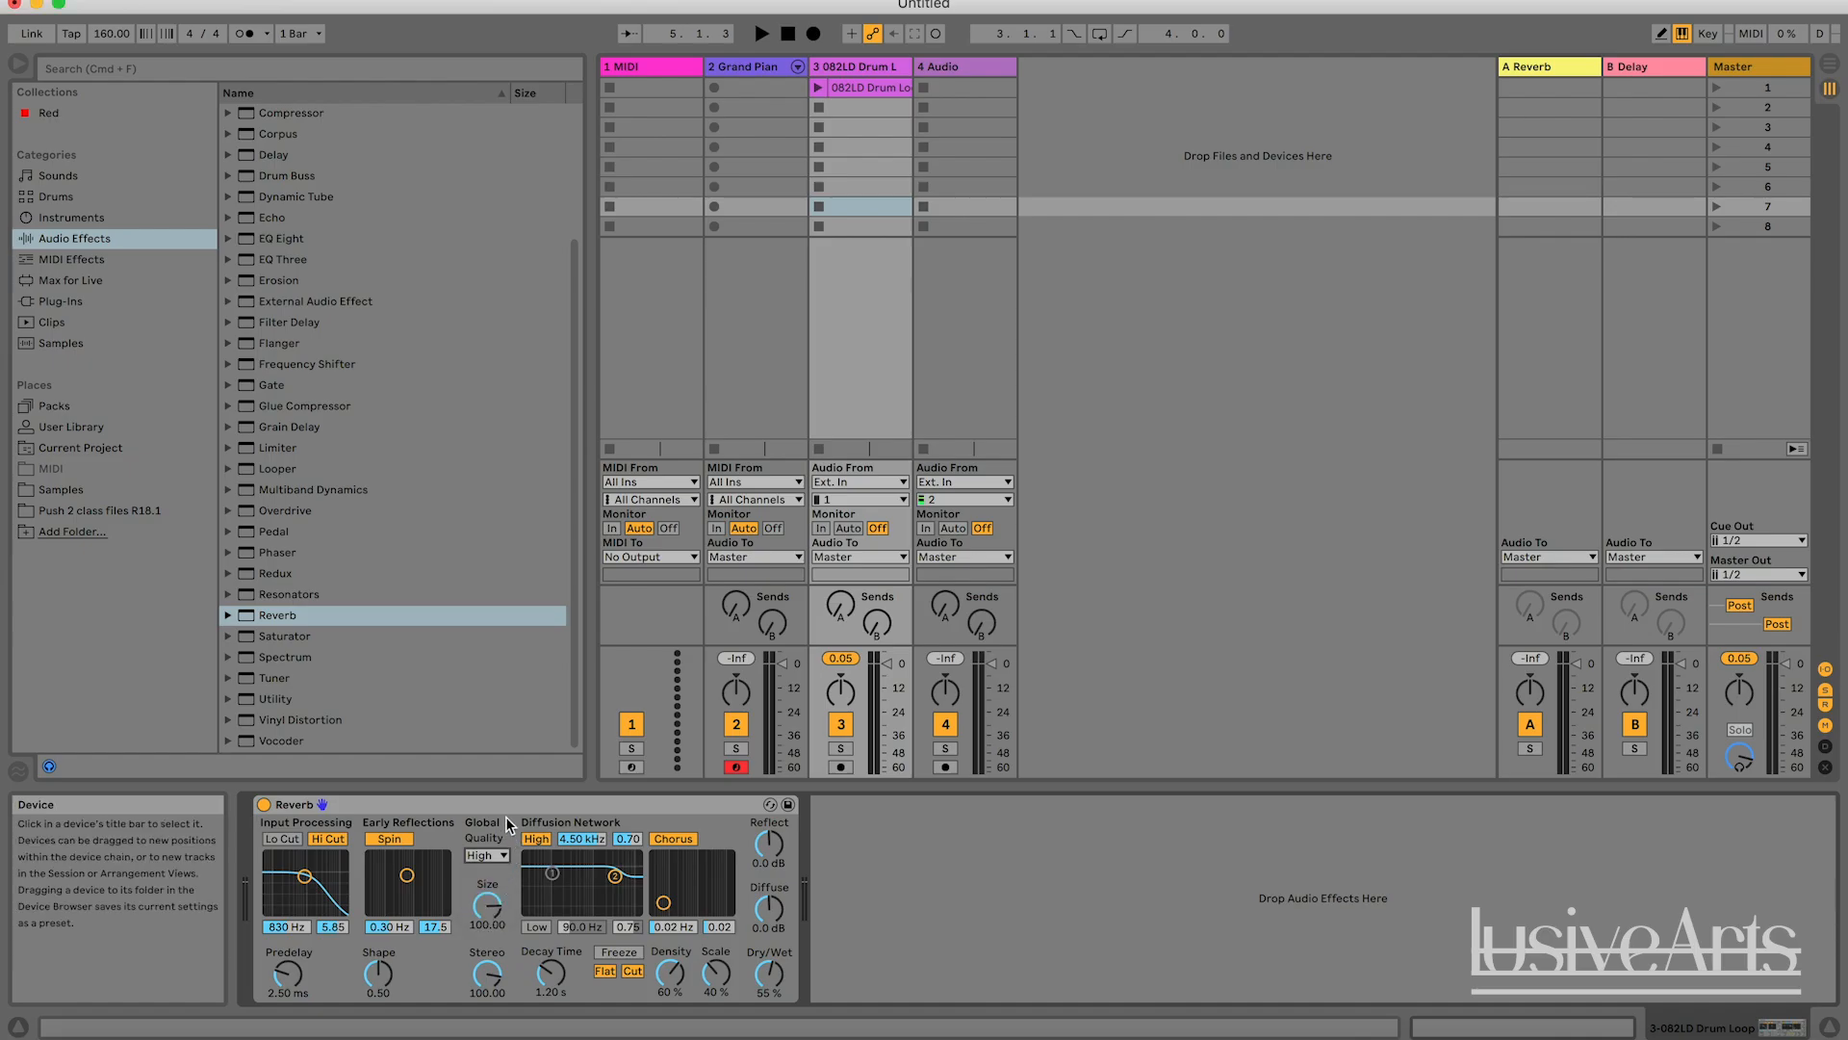
right_click(511, 805)
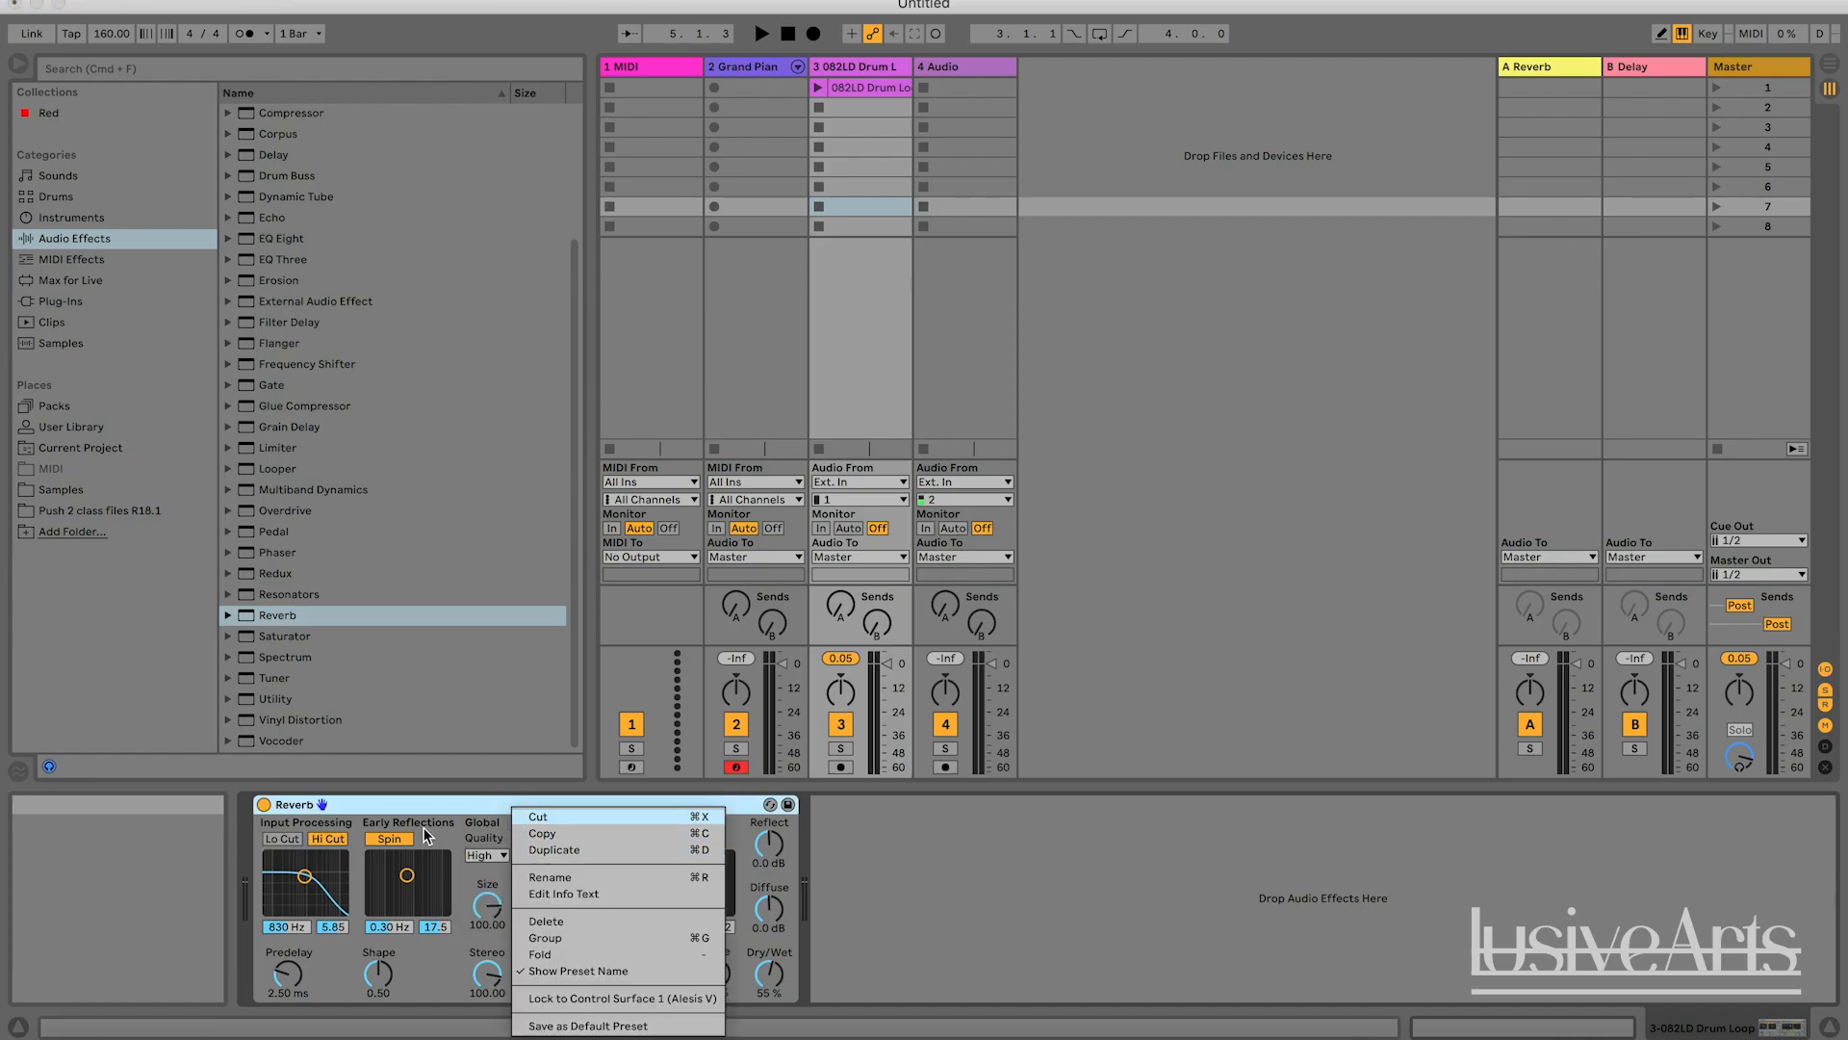
left_click(500, 803)
right_click(501, 804)
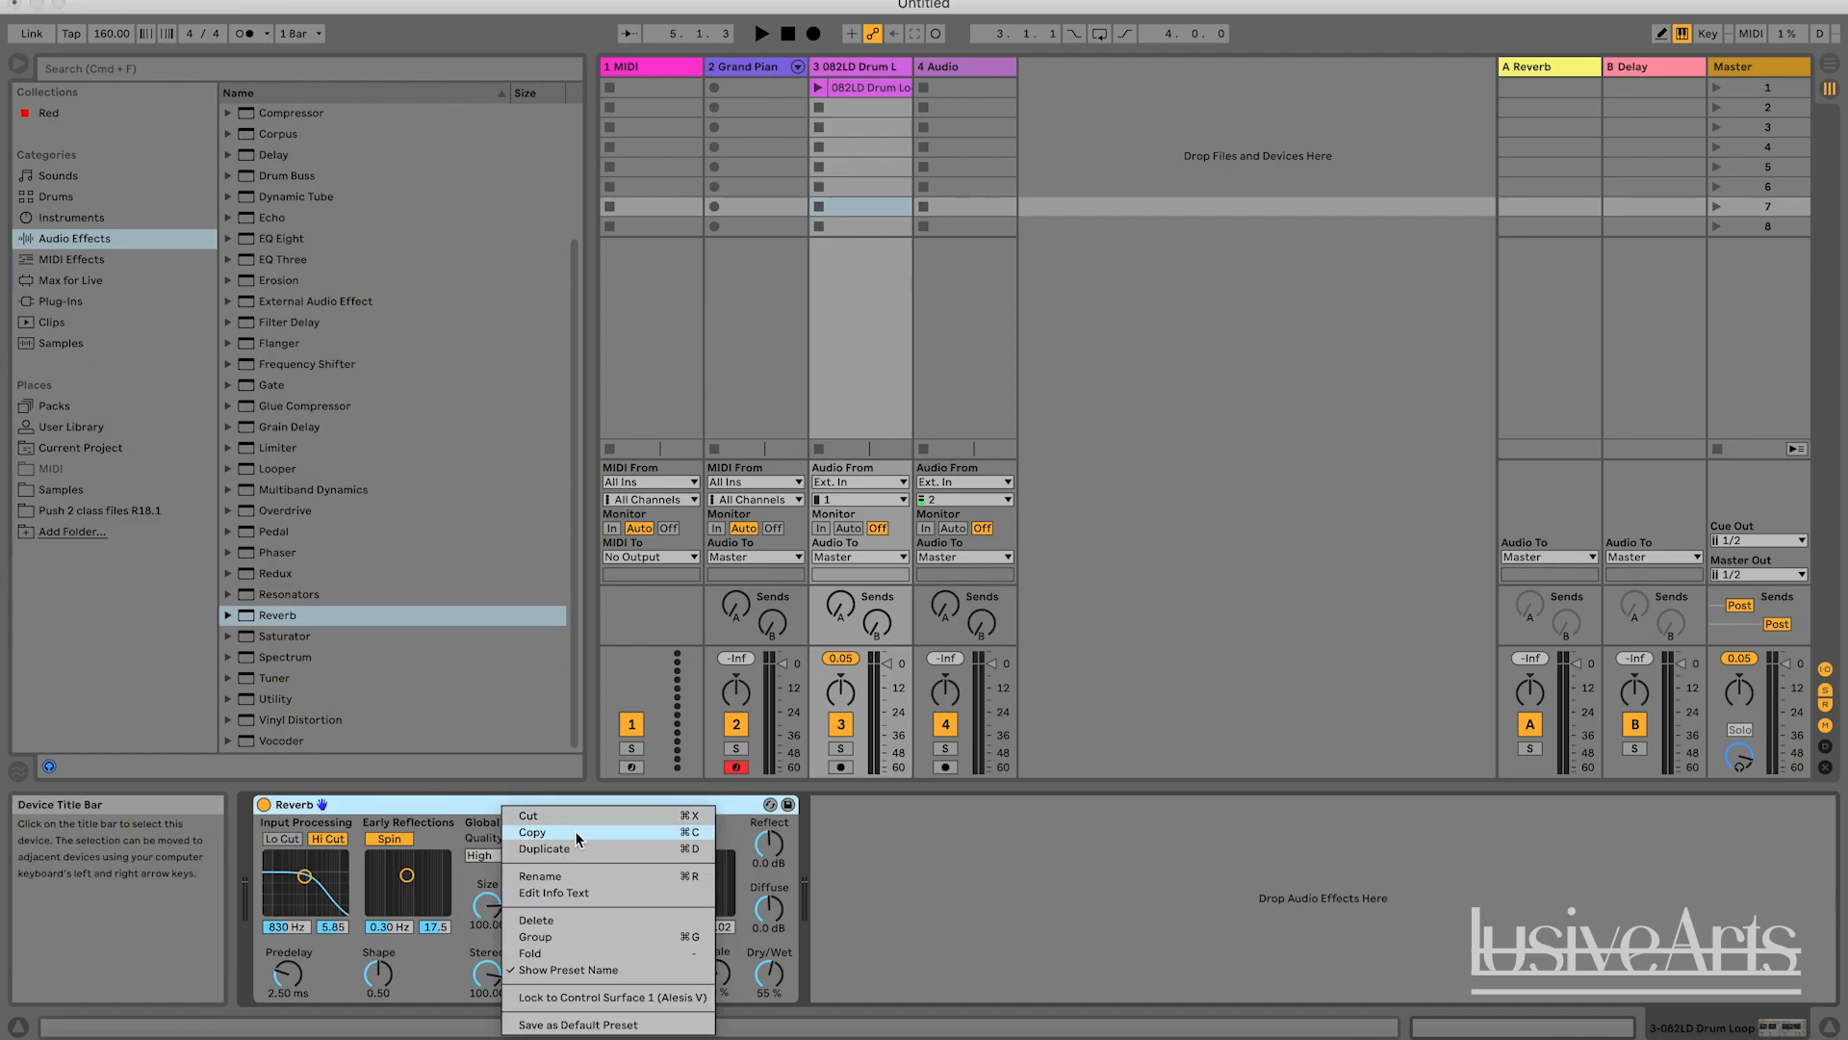
left_click(578, 1025)
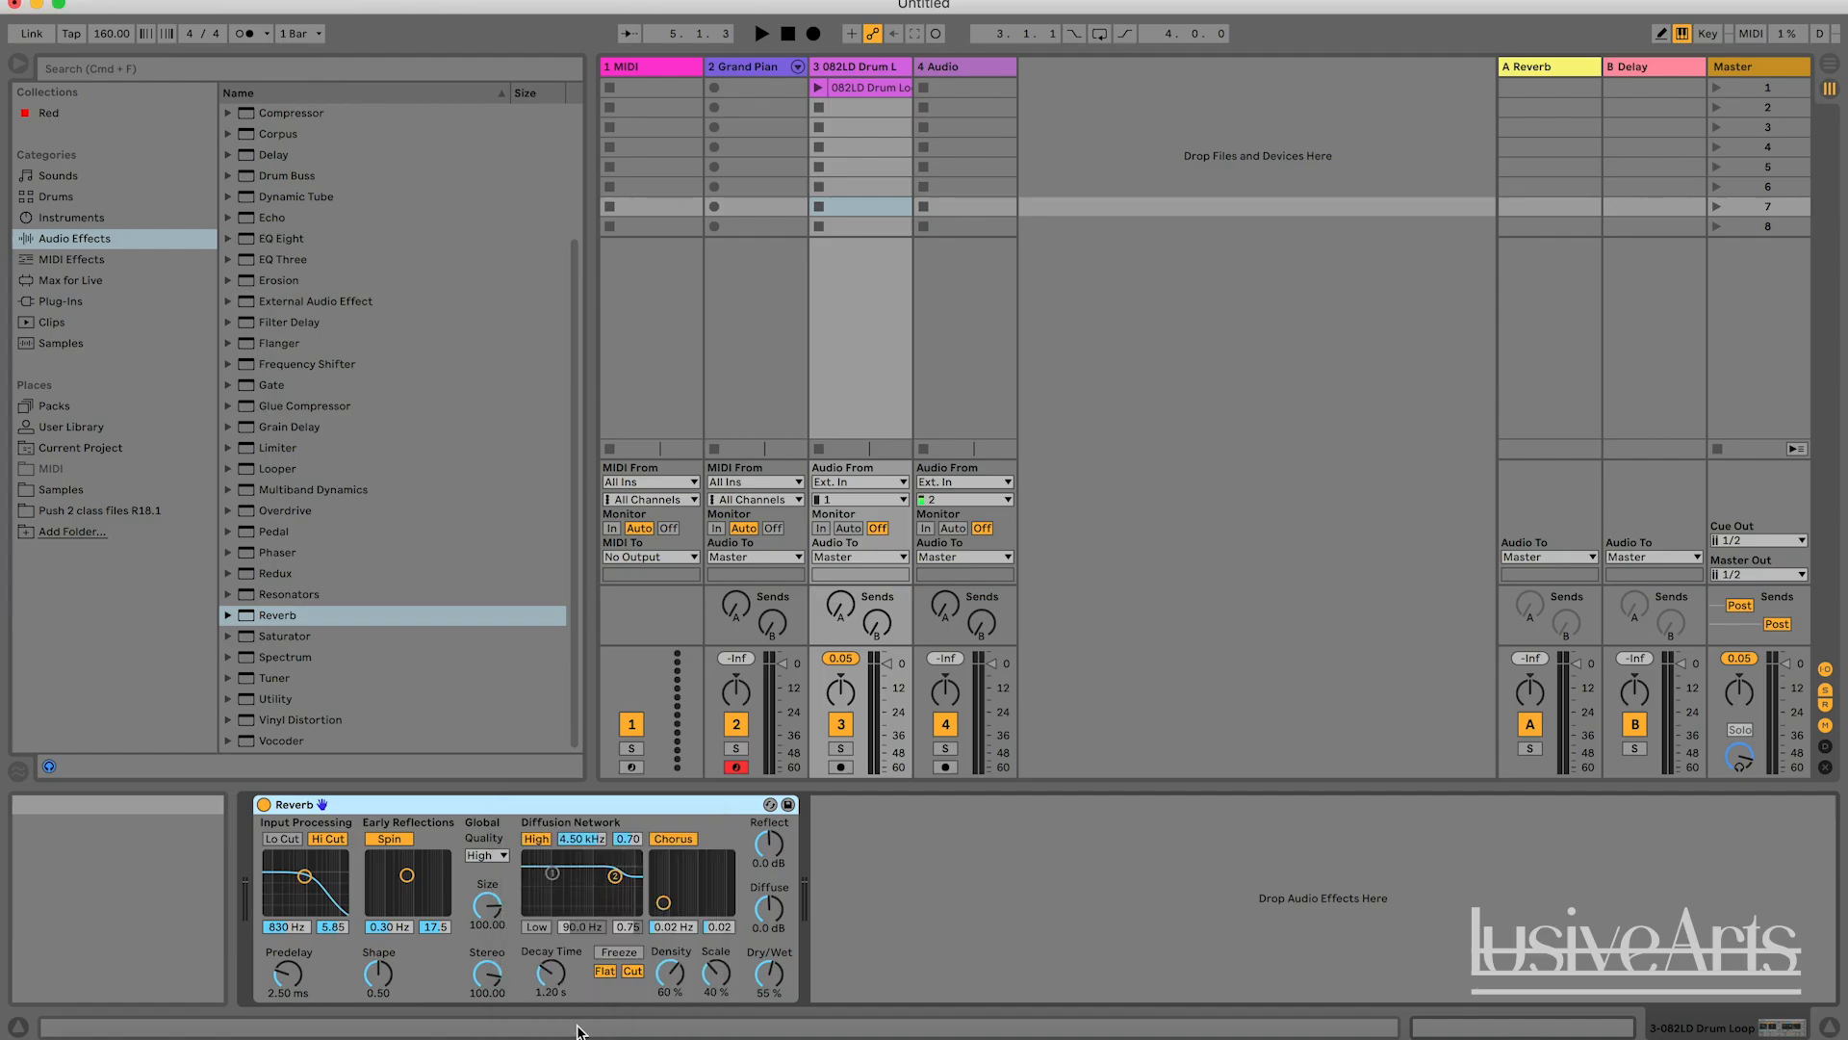
Delete the Reverb from the drum loop track and add a fresh Reverb to it from the Audio Effects category.
left_click(453, 805)
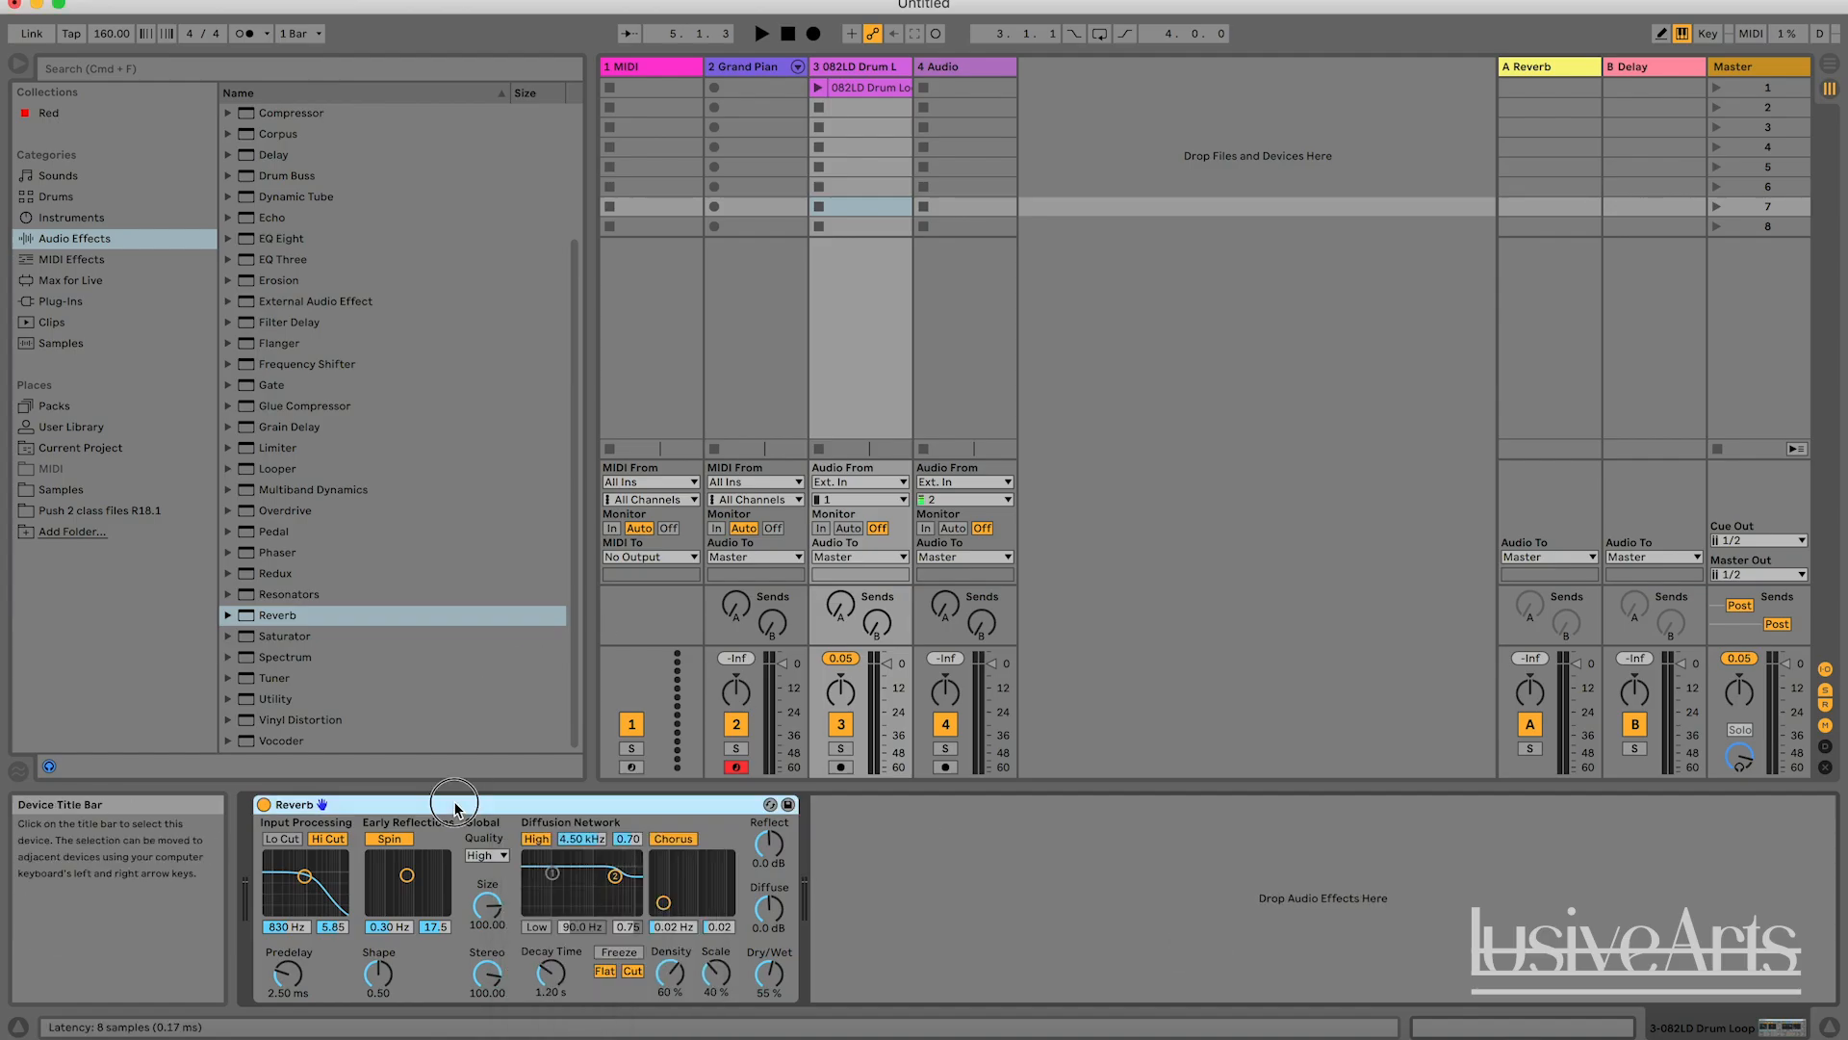
key("Delete")
left_click_drag(286, 624, 536, 903)
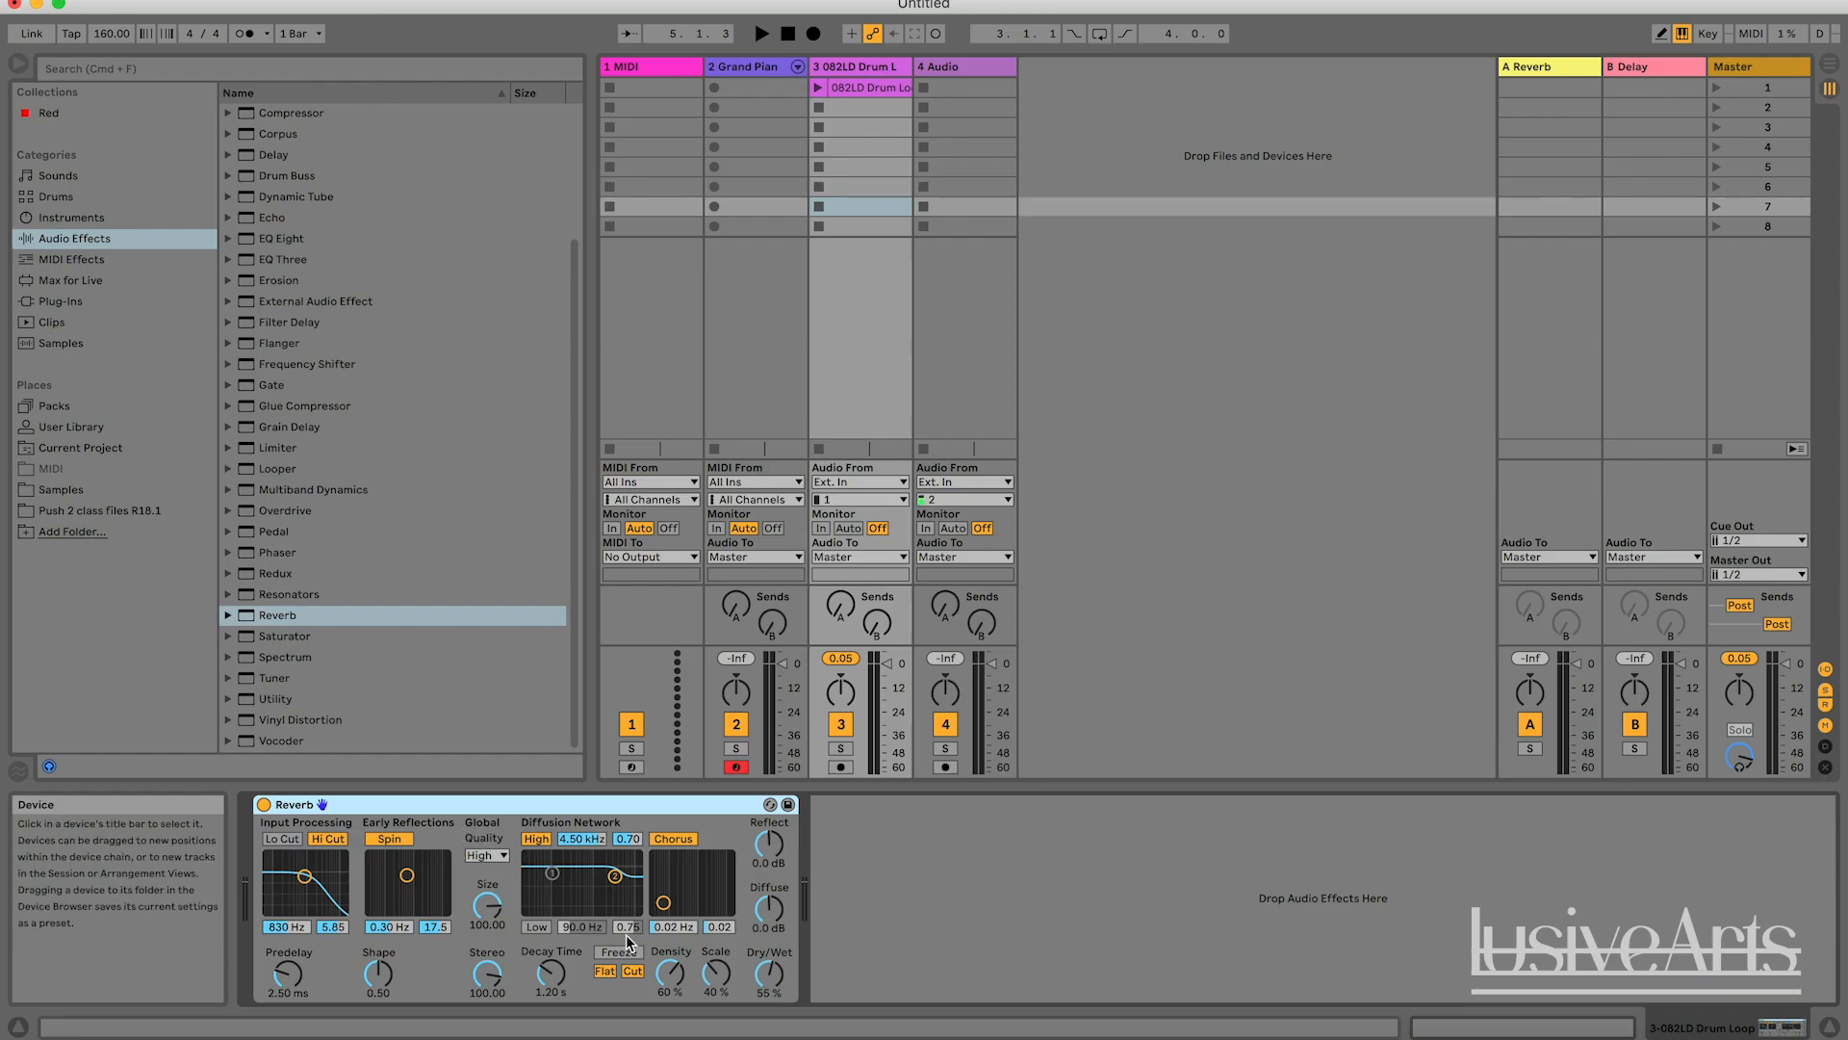
Examine the Quality choices of the drum loop's new Reverb and keep it on High.
left_click(495, 857)
left_click(496, 856)
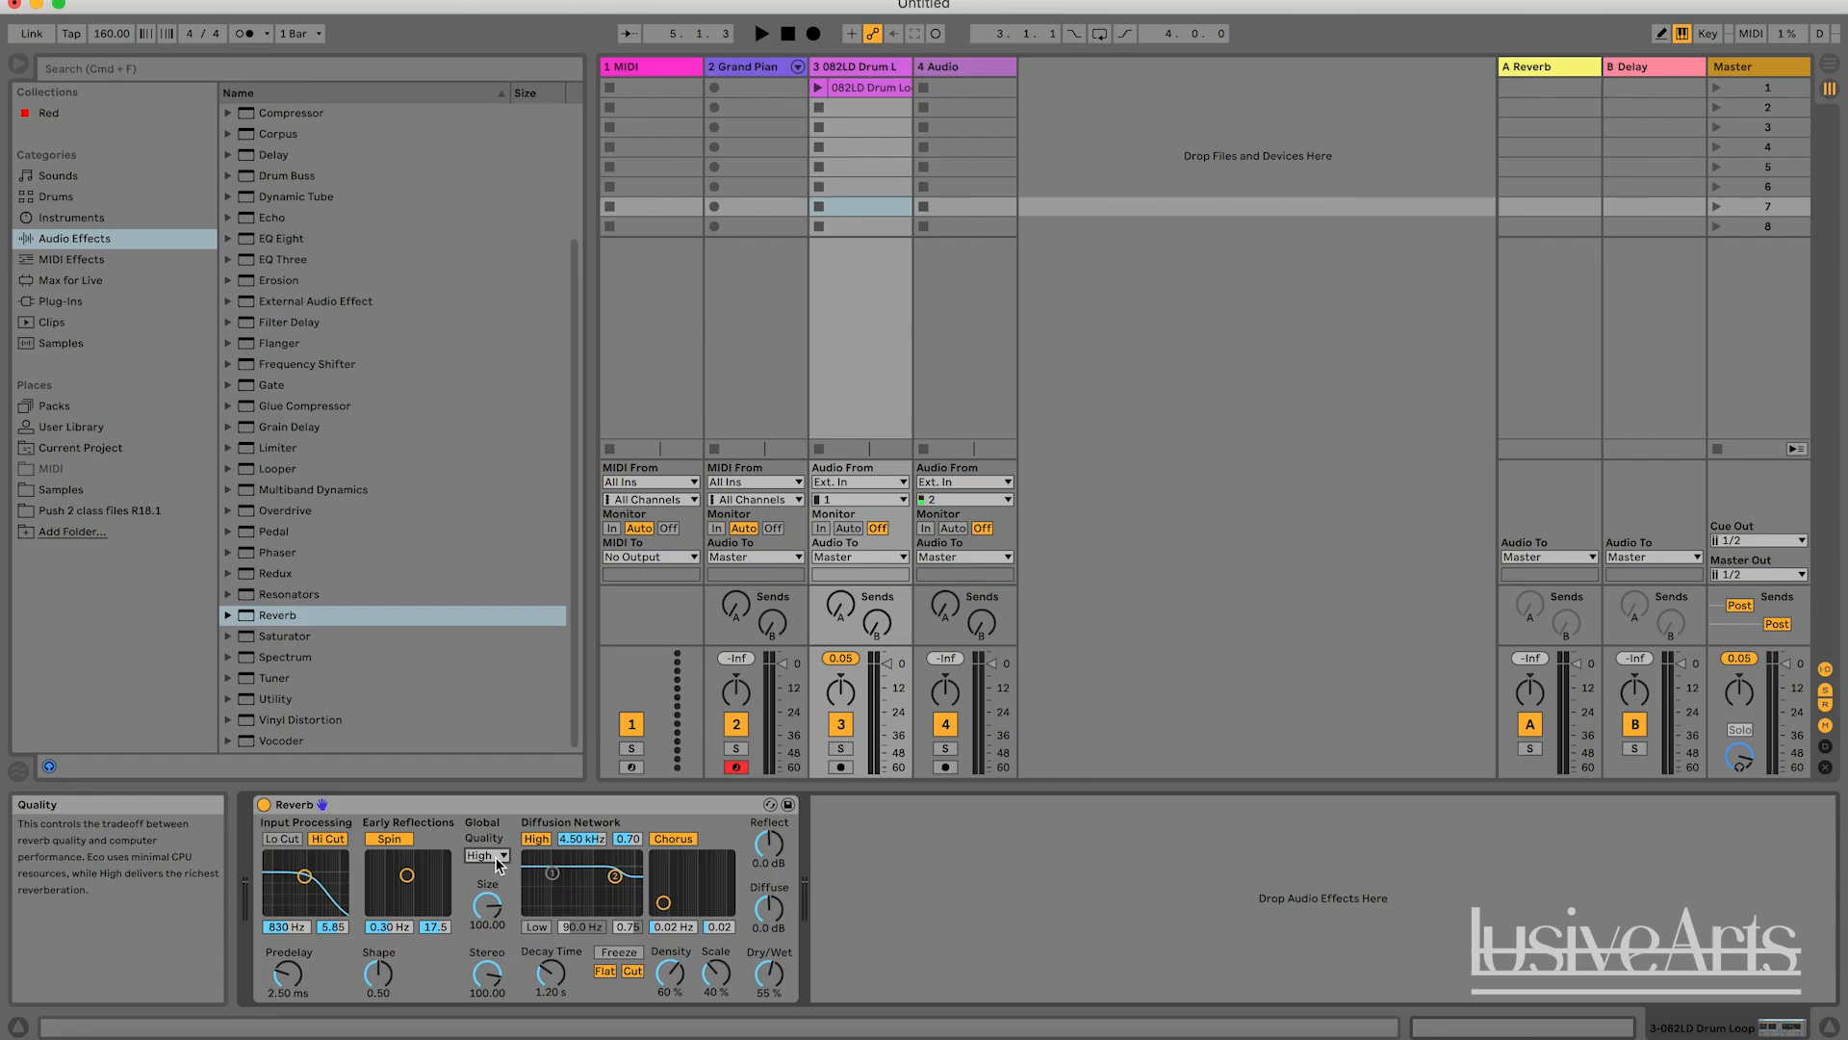
left_click(496, 856)
left_click(491, 904)
left_click(496, 857)
left_click(492, 905)
left_click(489, 851)
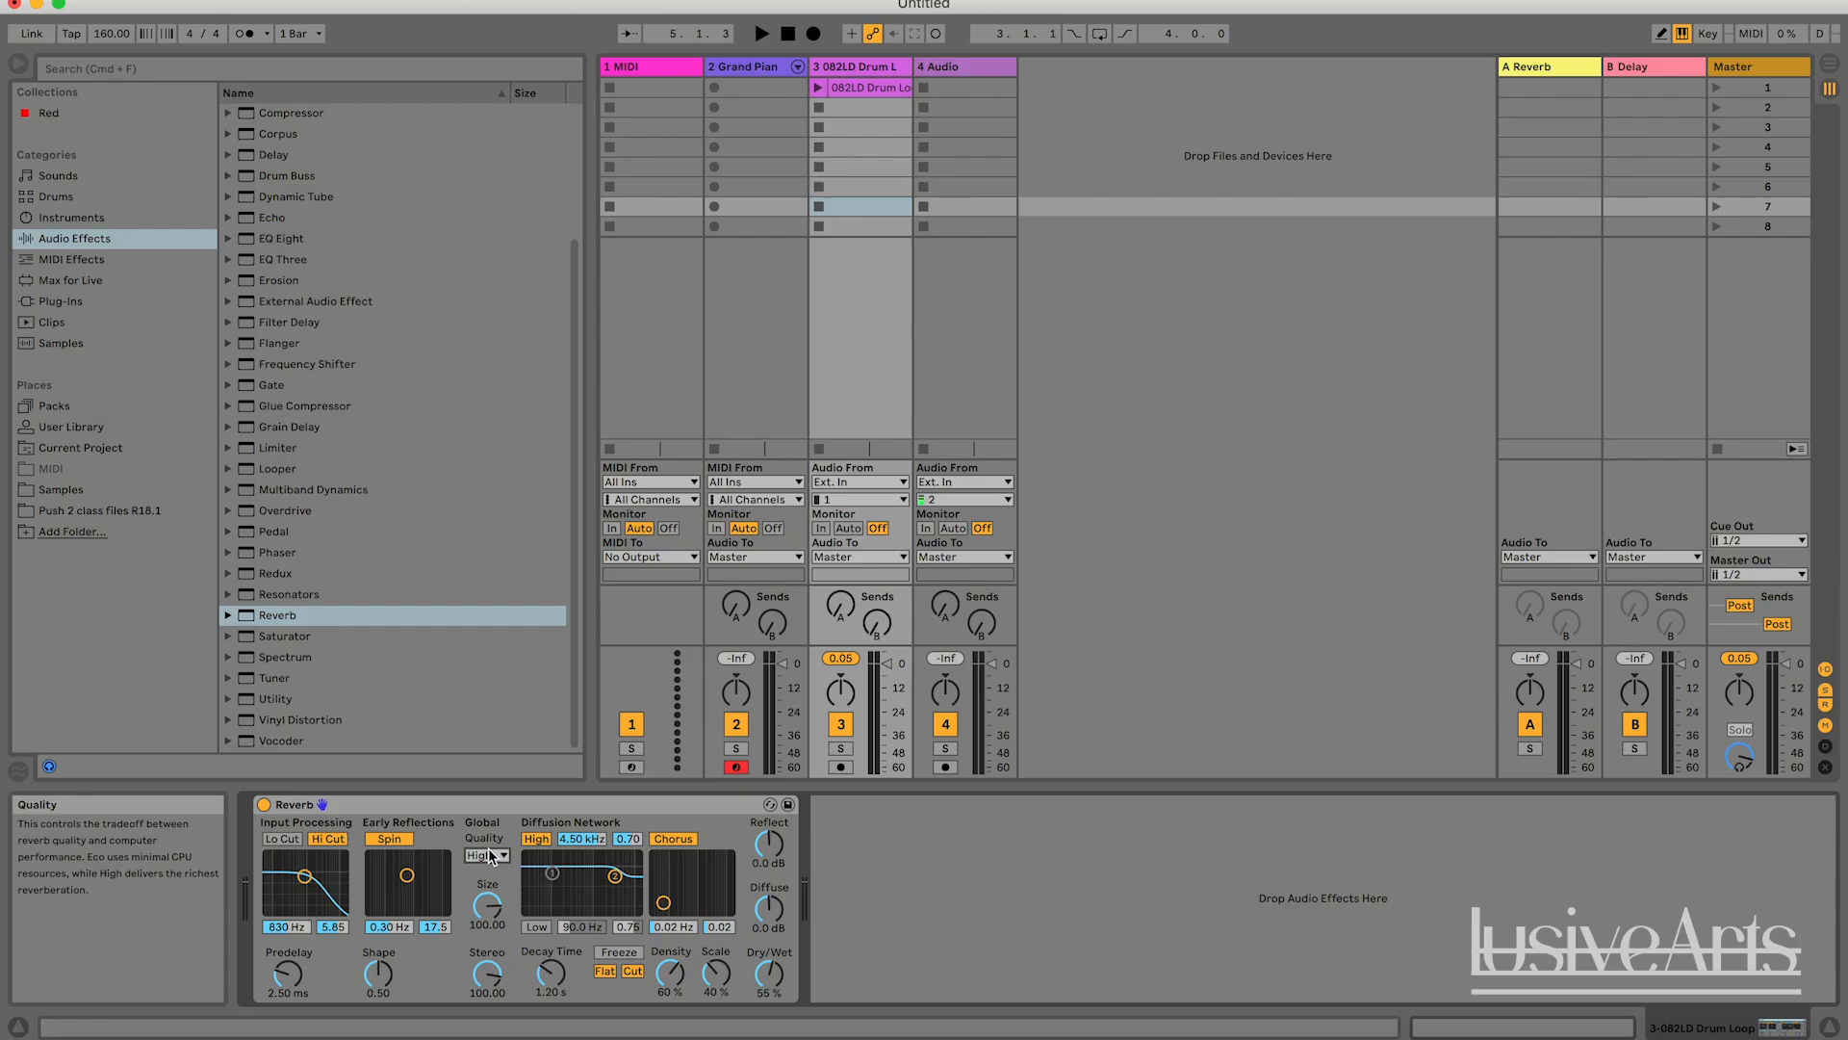
left_click(1111, 690)
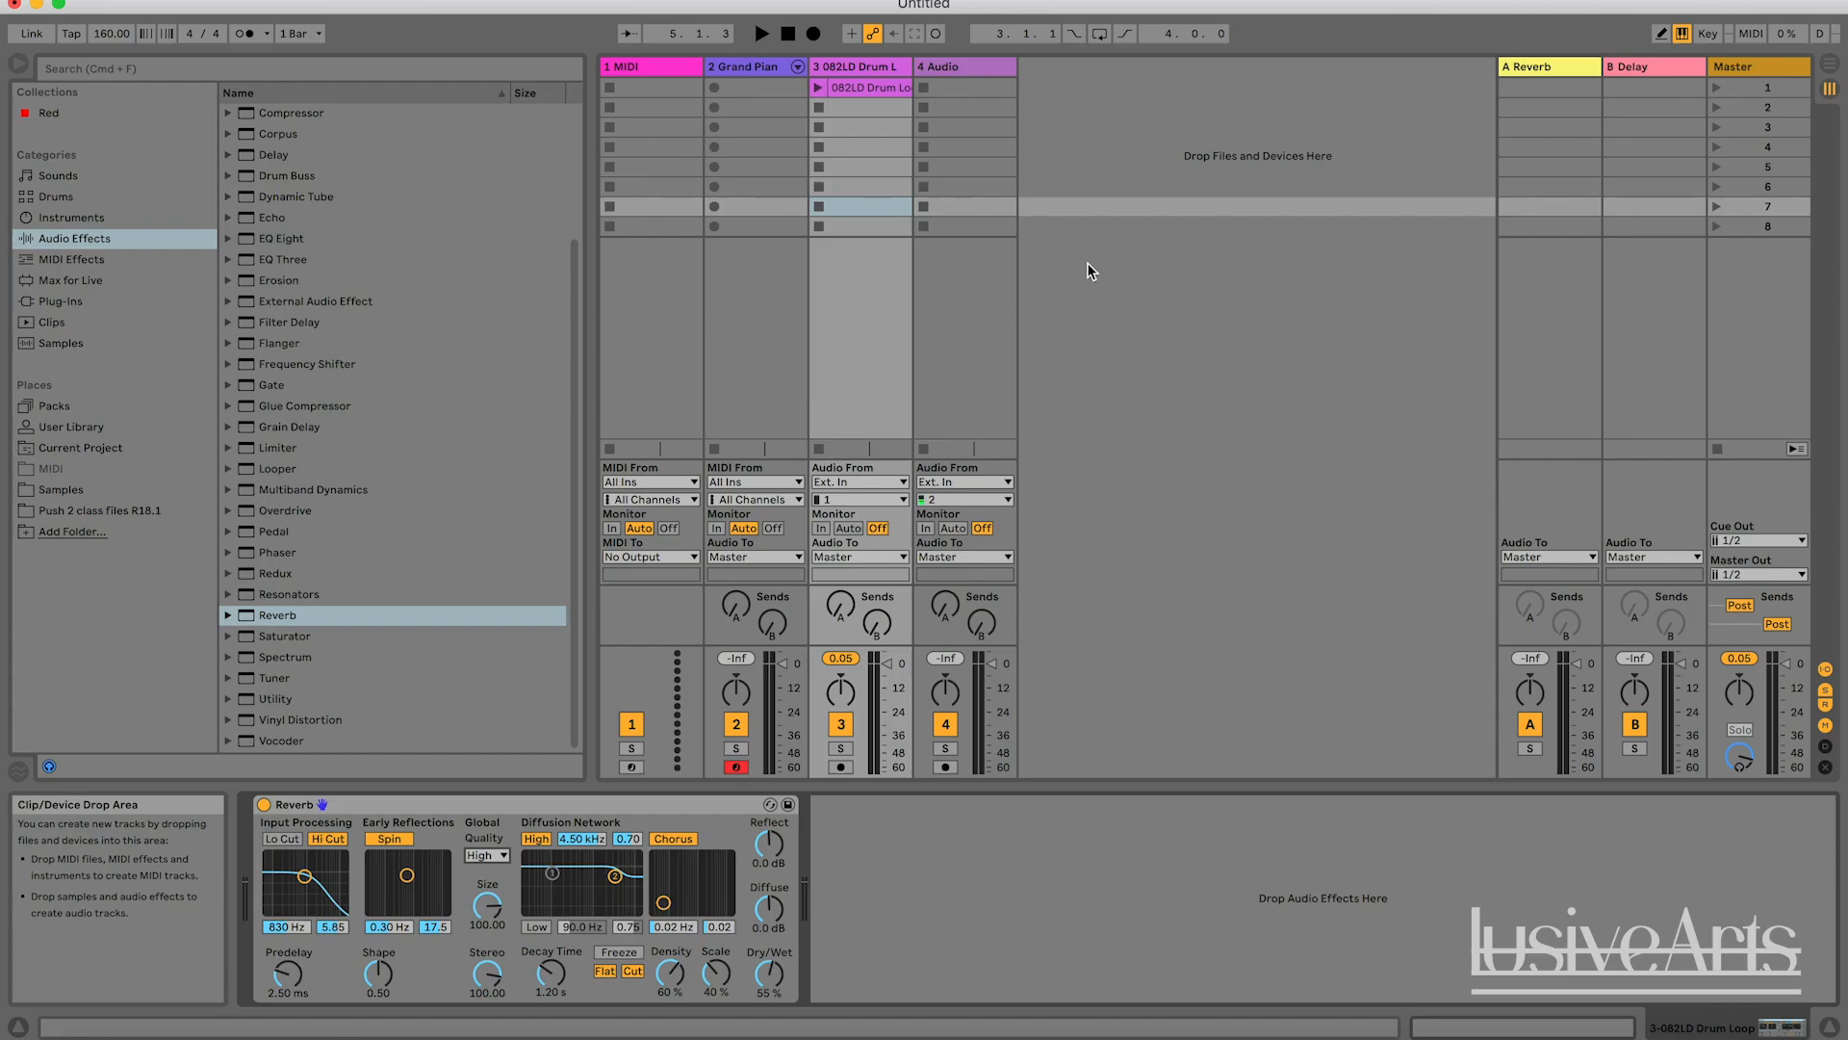
Switch the Reverb's Quality to Eco and back to High.
left_click(486, 854)
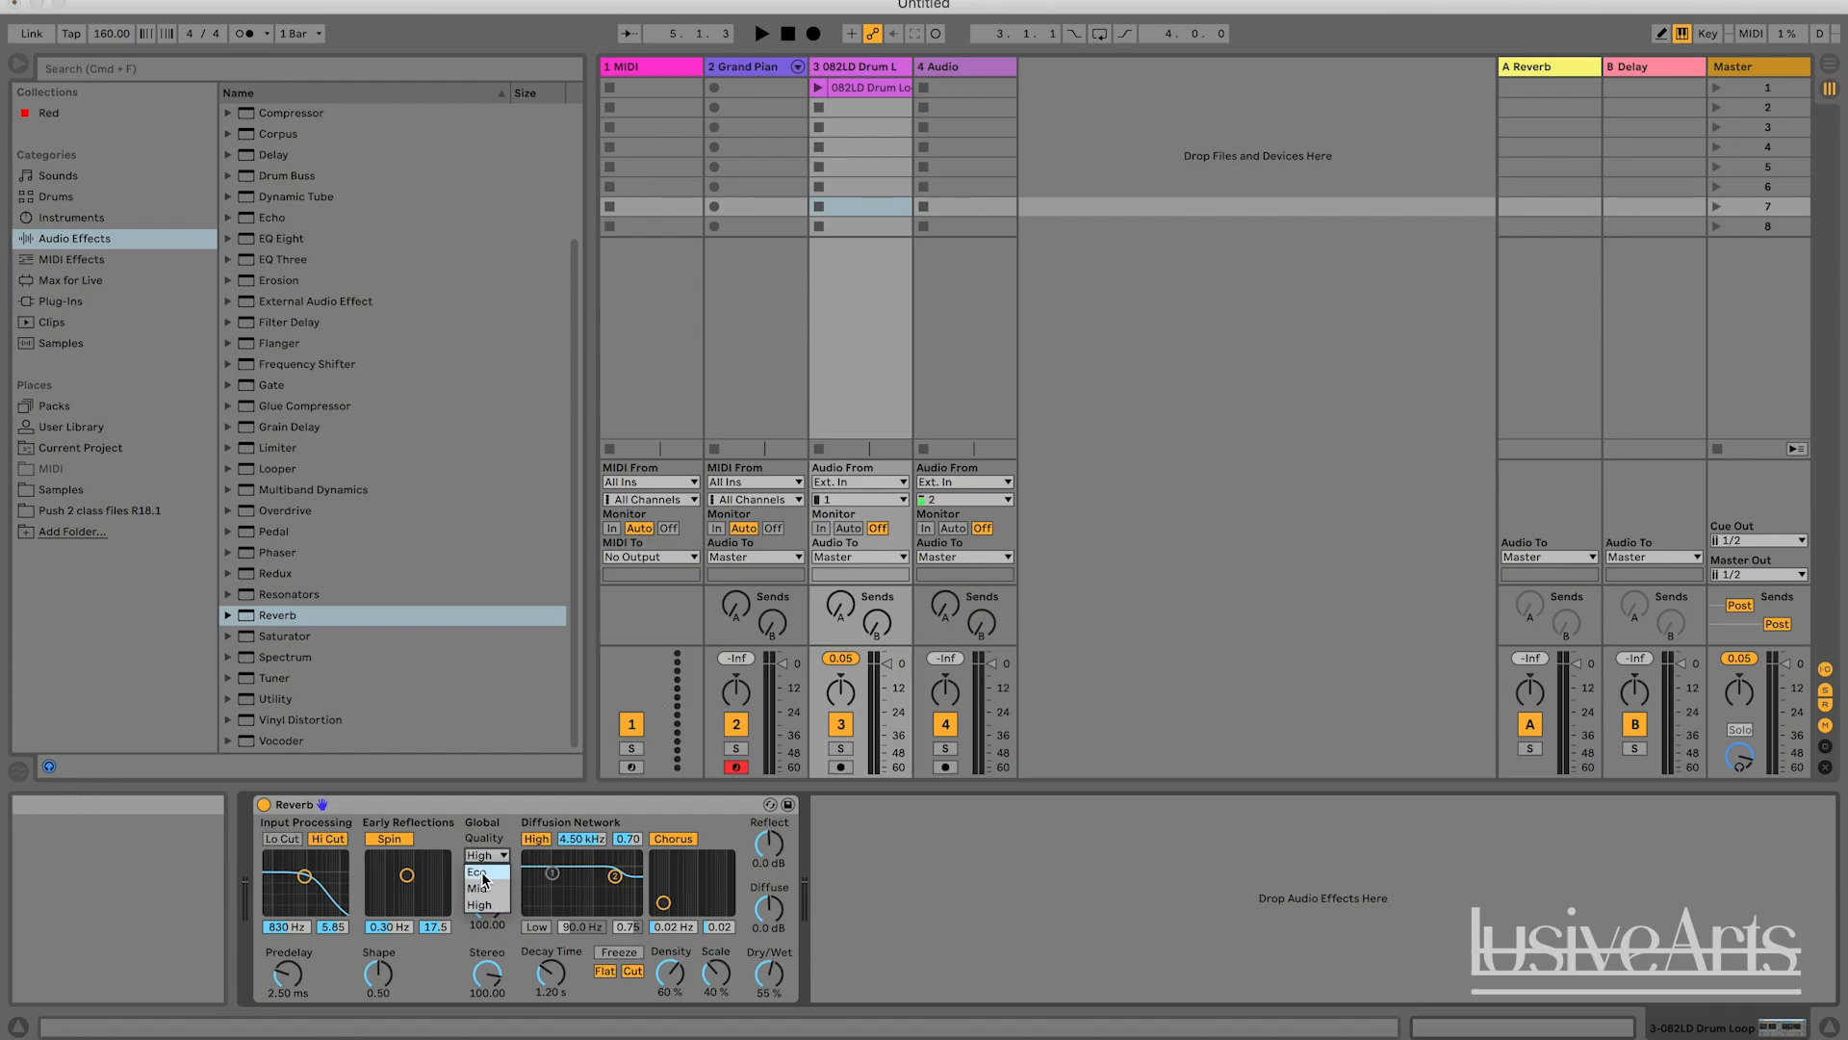
left_click(484, 873)
left_click(491, 853)
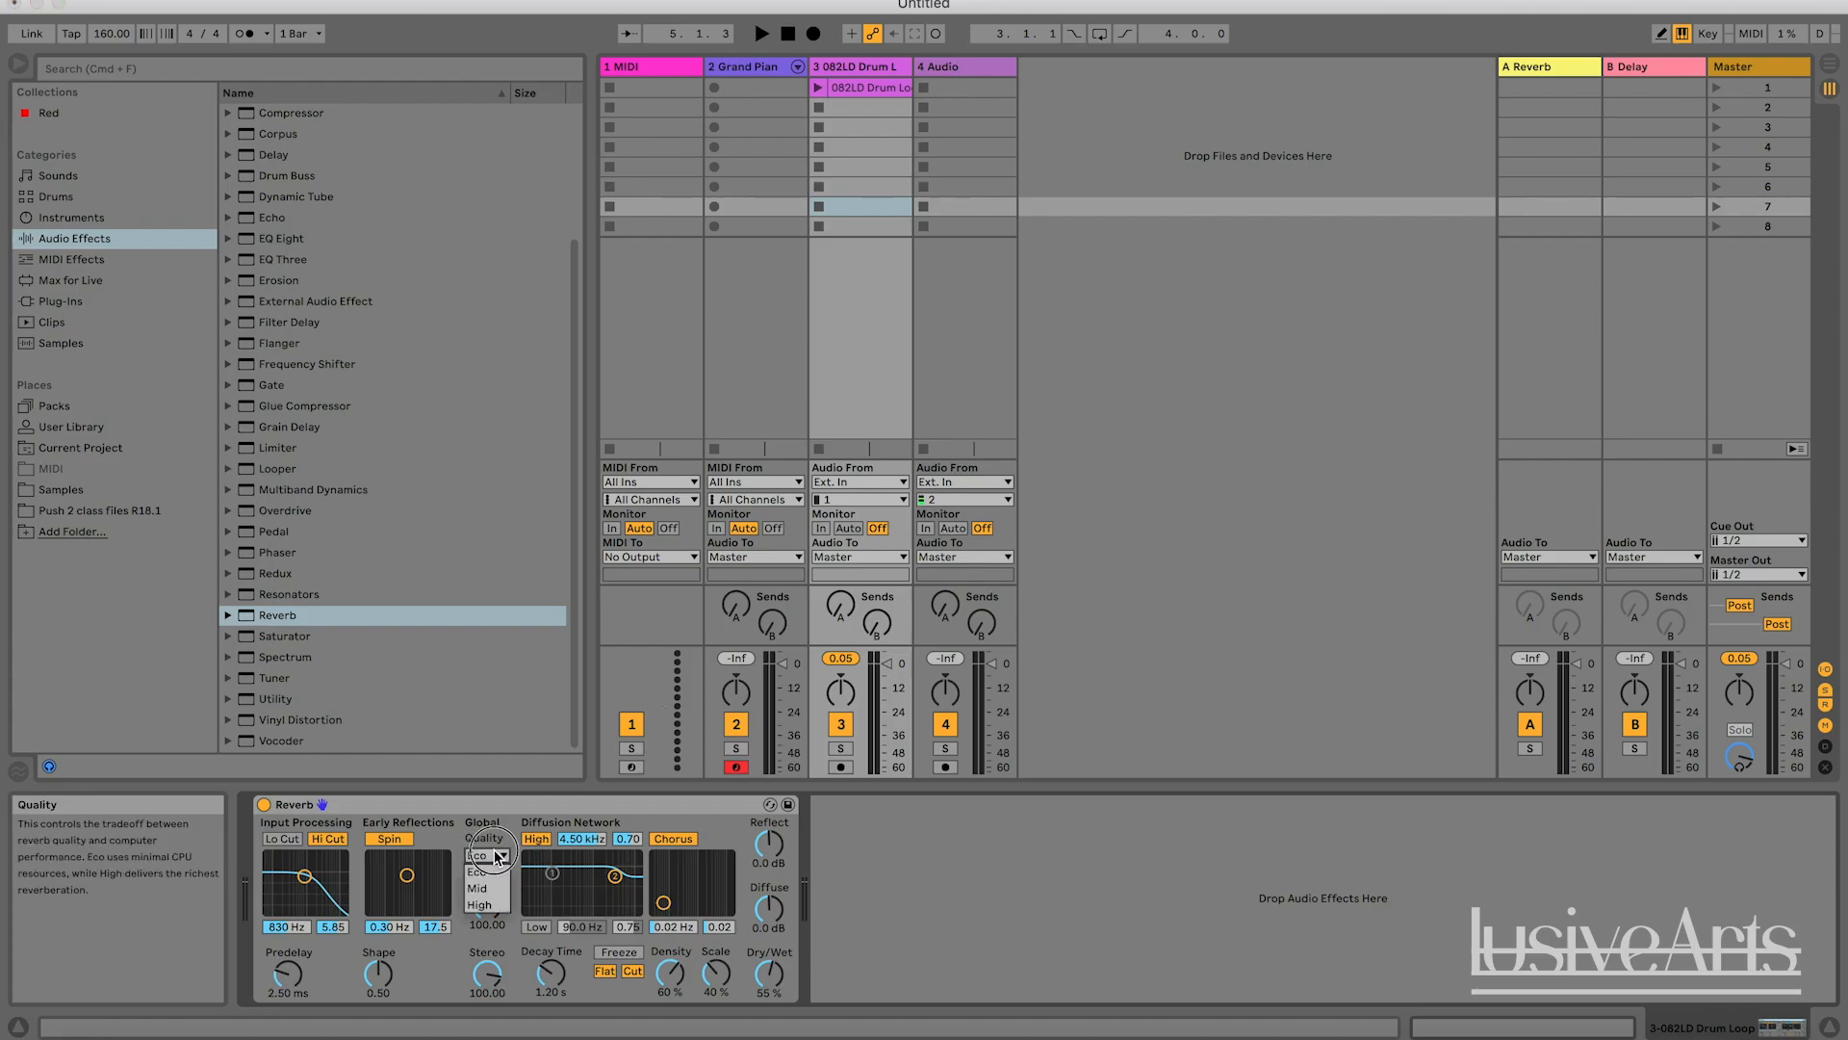
left_click(486, 905)
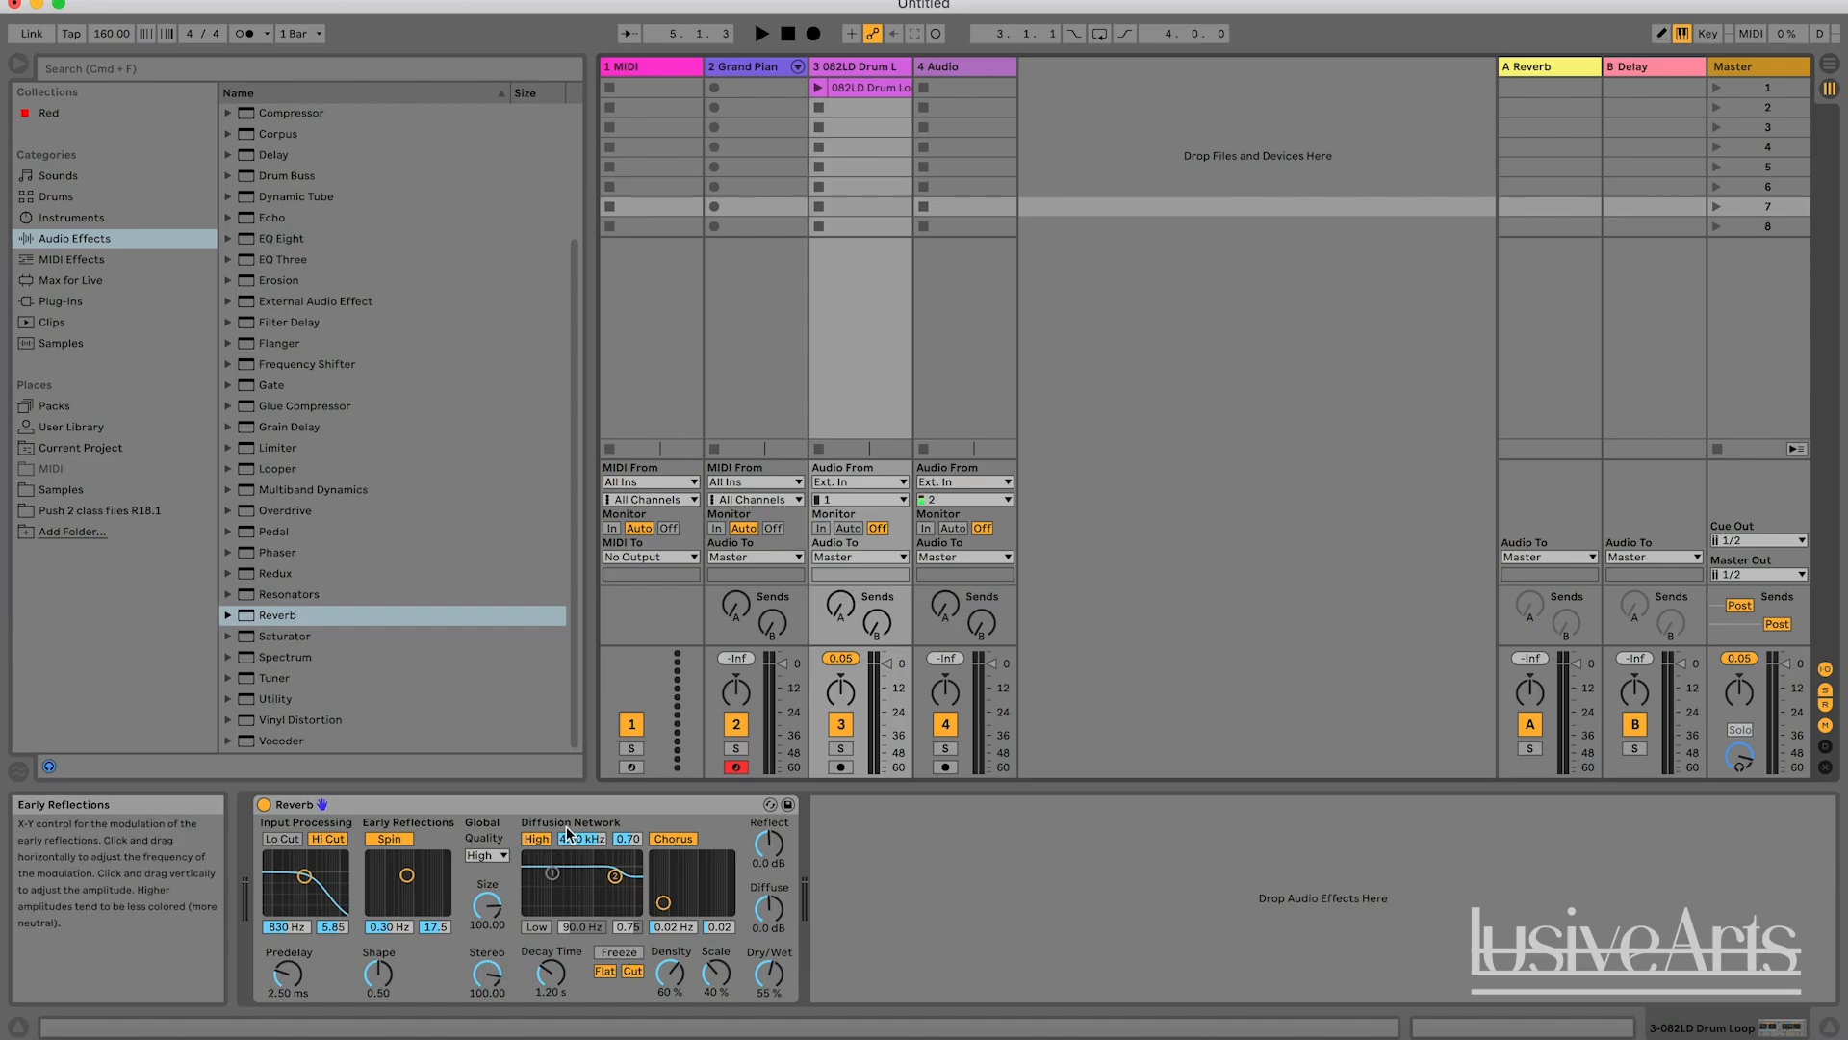
left_click(908, 930)
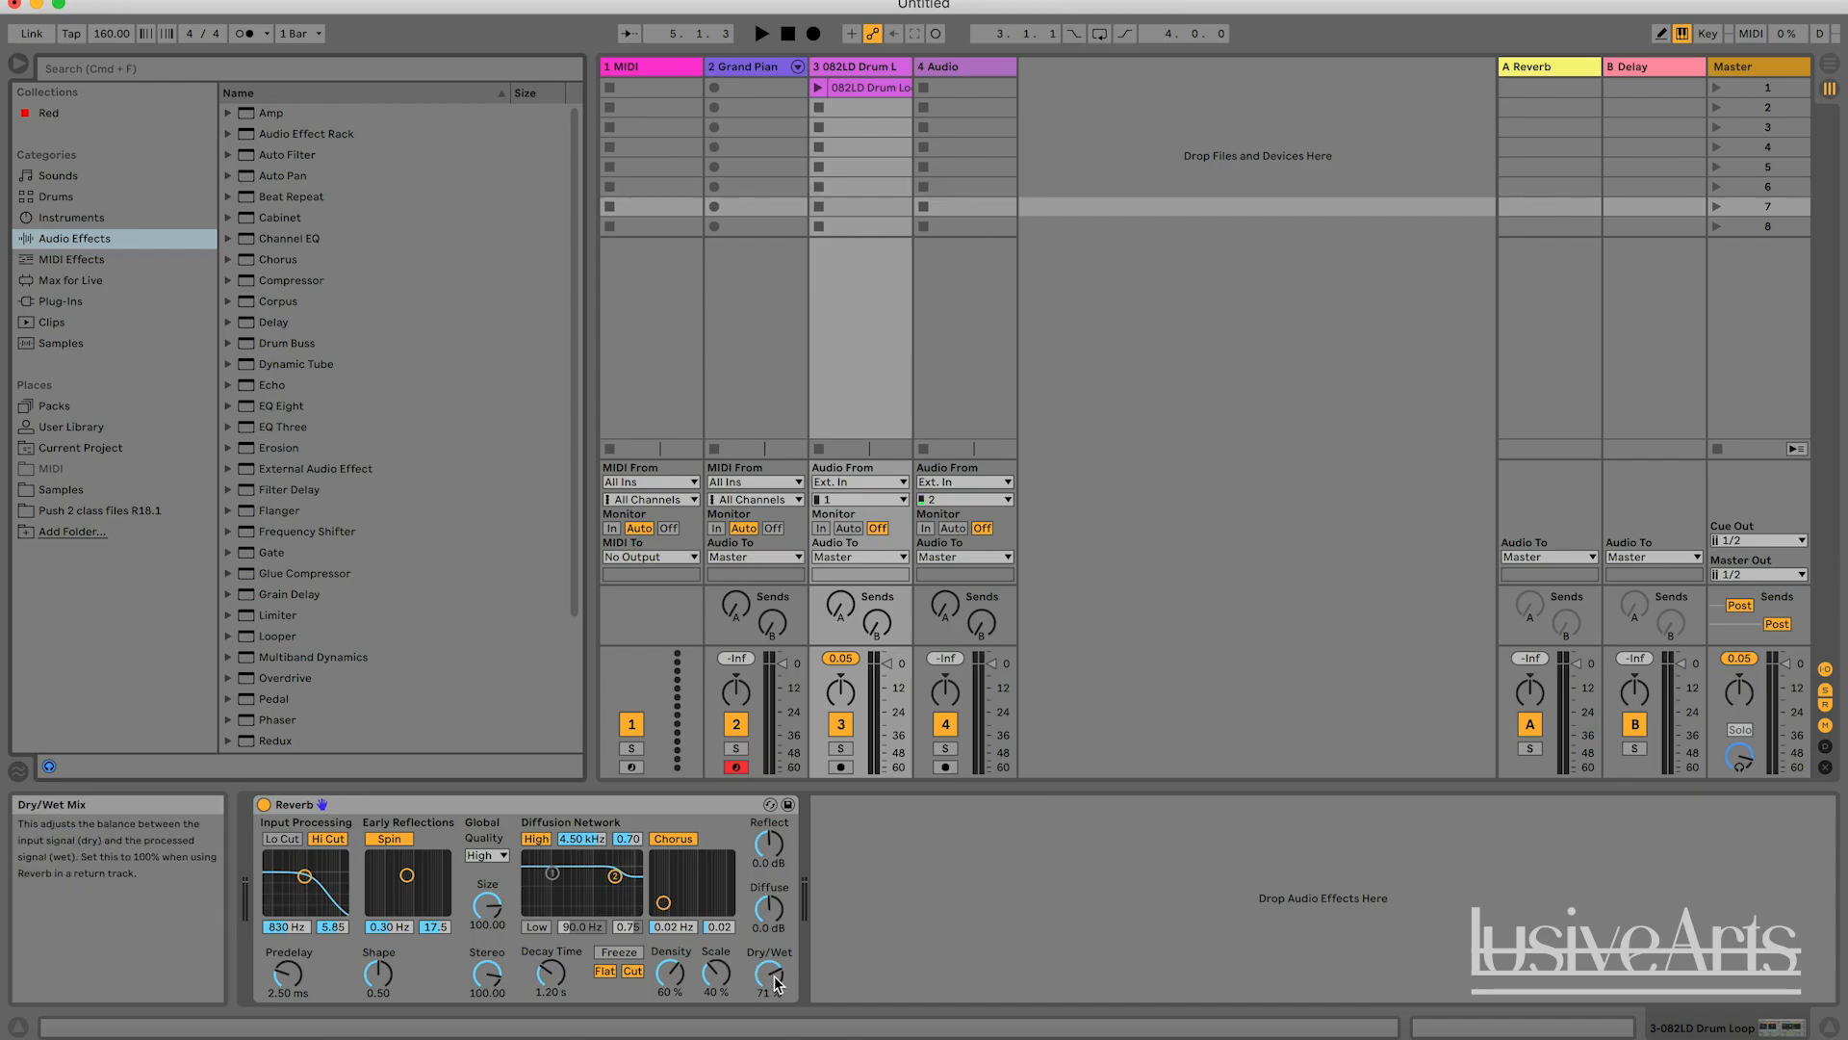
Set the Reverb's Dry/Wet to 0 % and launch scene 1 to hear the drum loop, stopping after a few bars.
mouse_move(778, 982)
left_mouse_down()
mouse_move(777, 1037)
mouse_move(761, 955)
left_mouse_up()
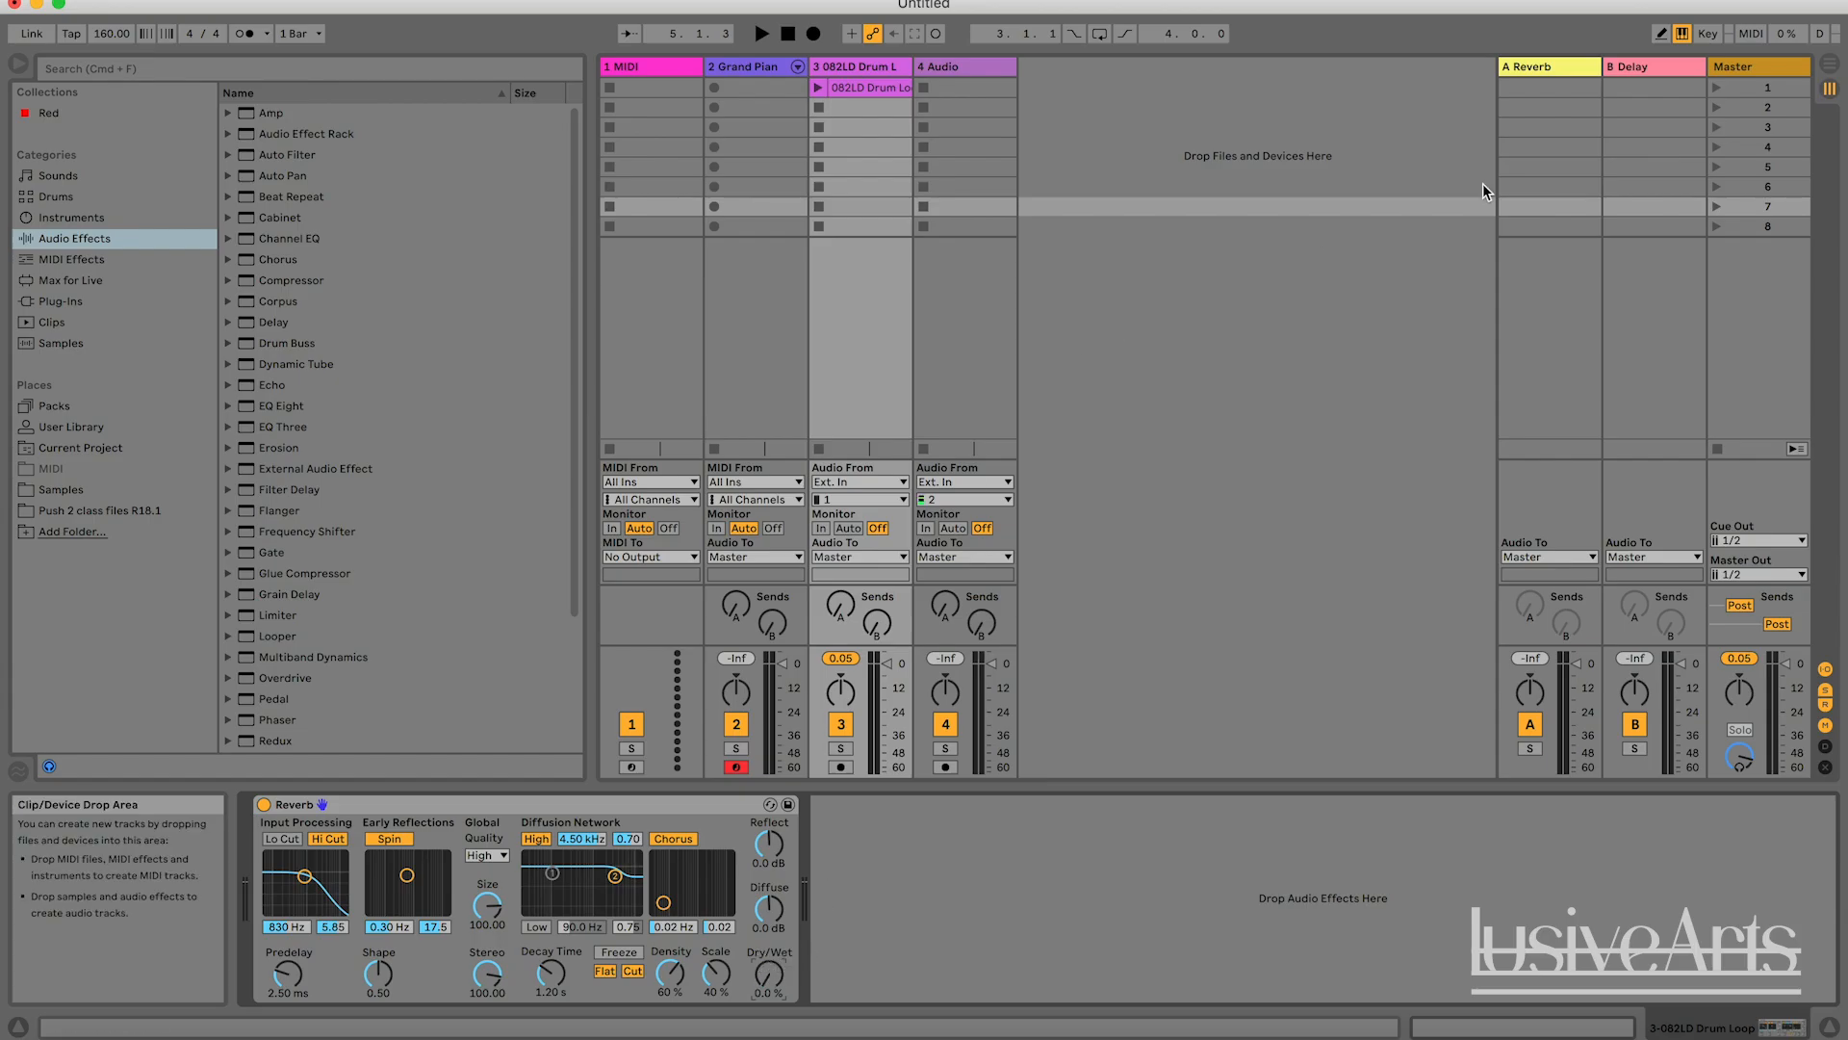
left_click(1717, 88)
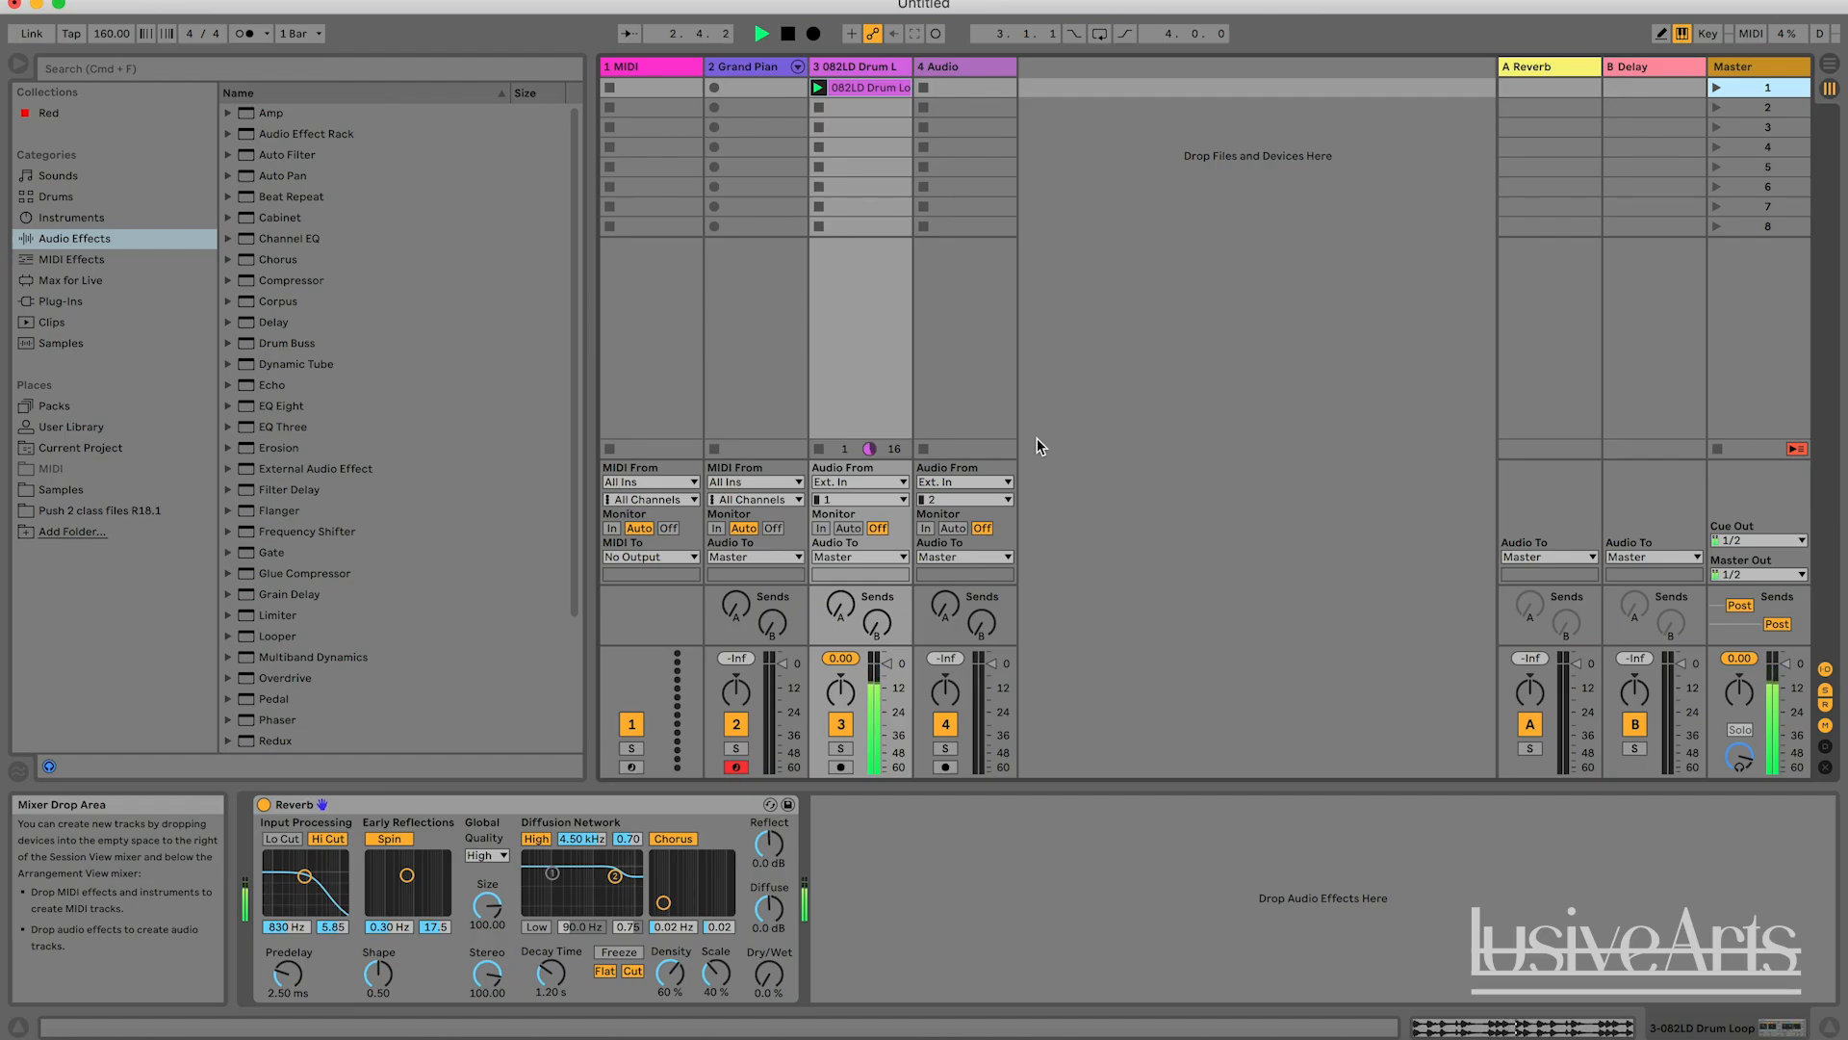
key("space")
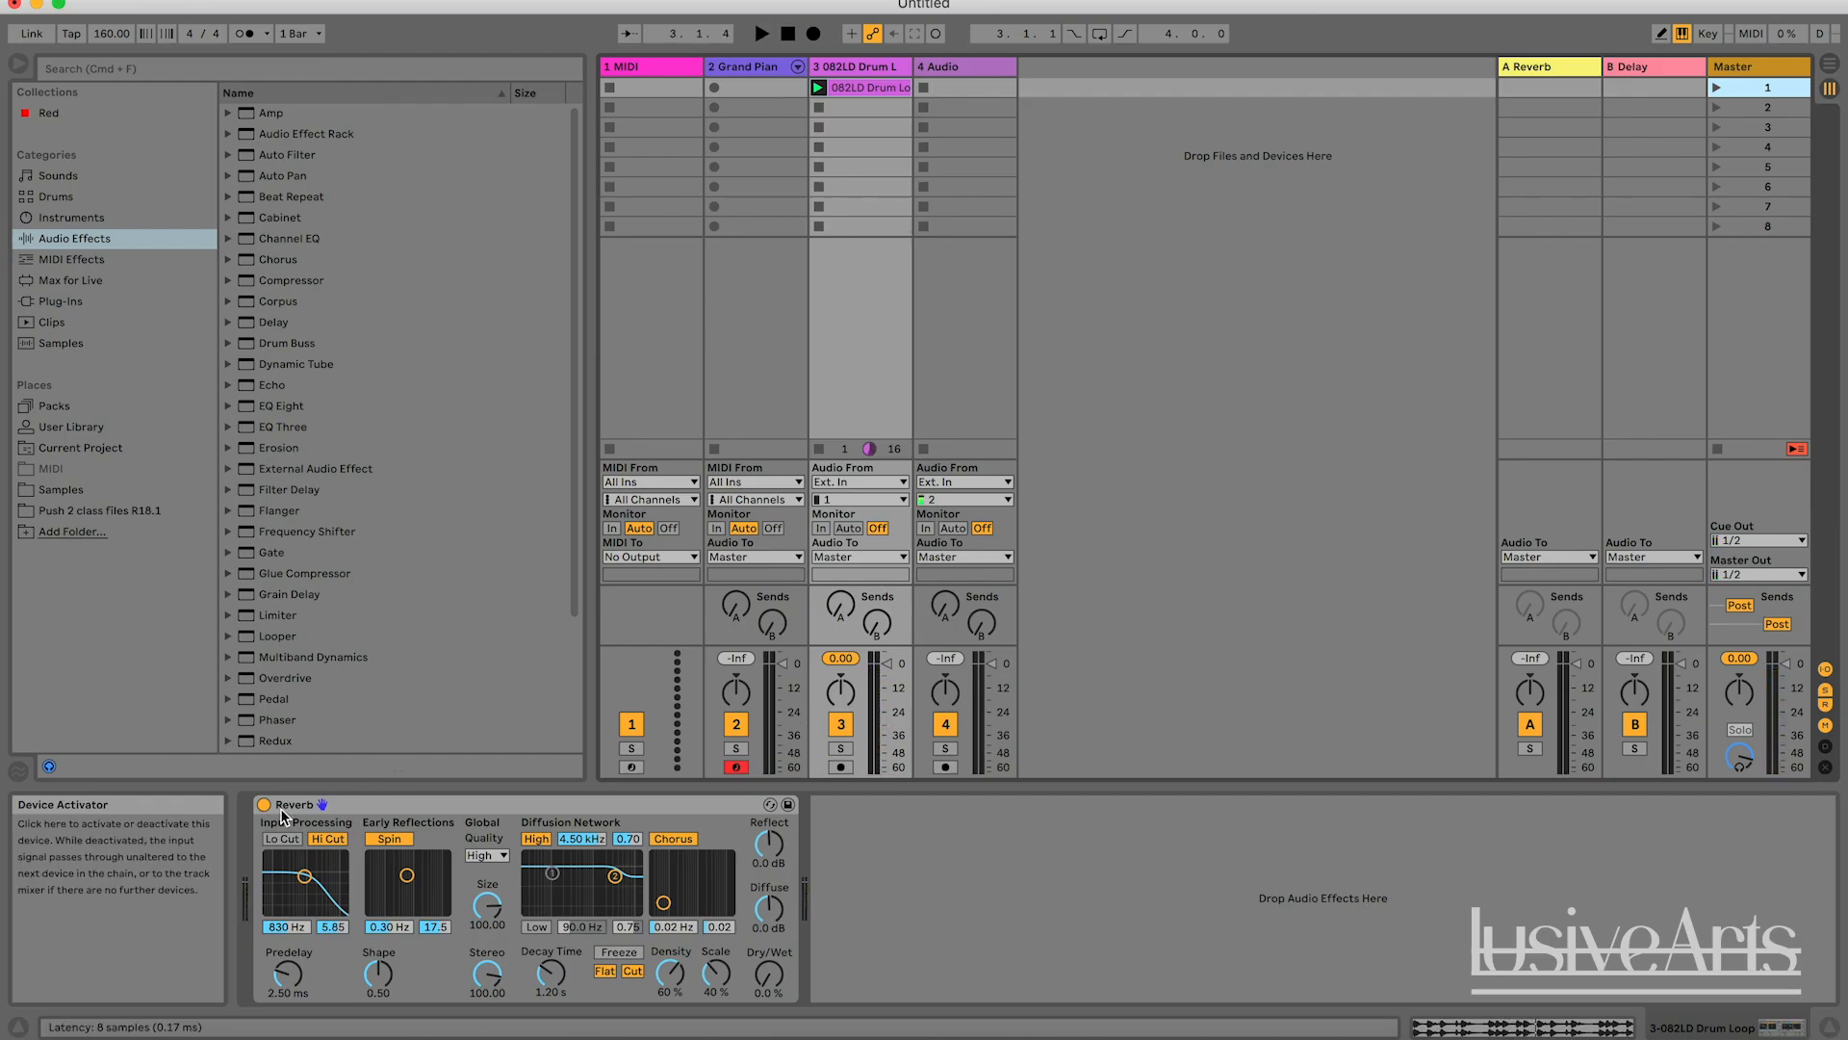
Play the drum loop while turning the Reverb off and on twice to compare the sound, and stop playback.
key("space")
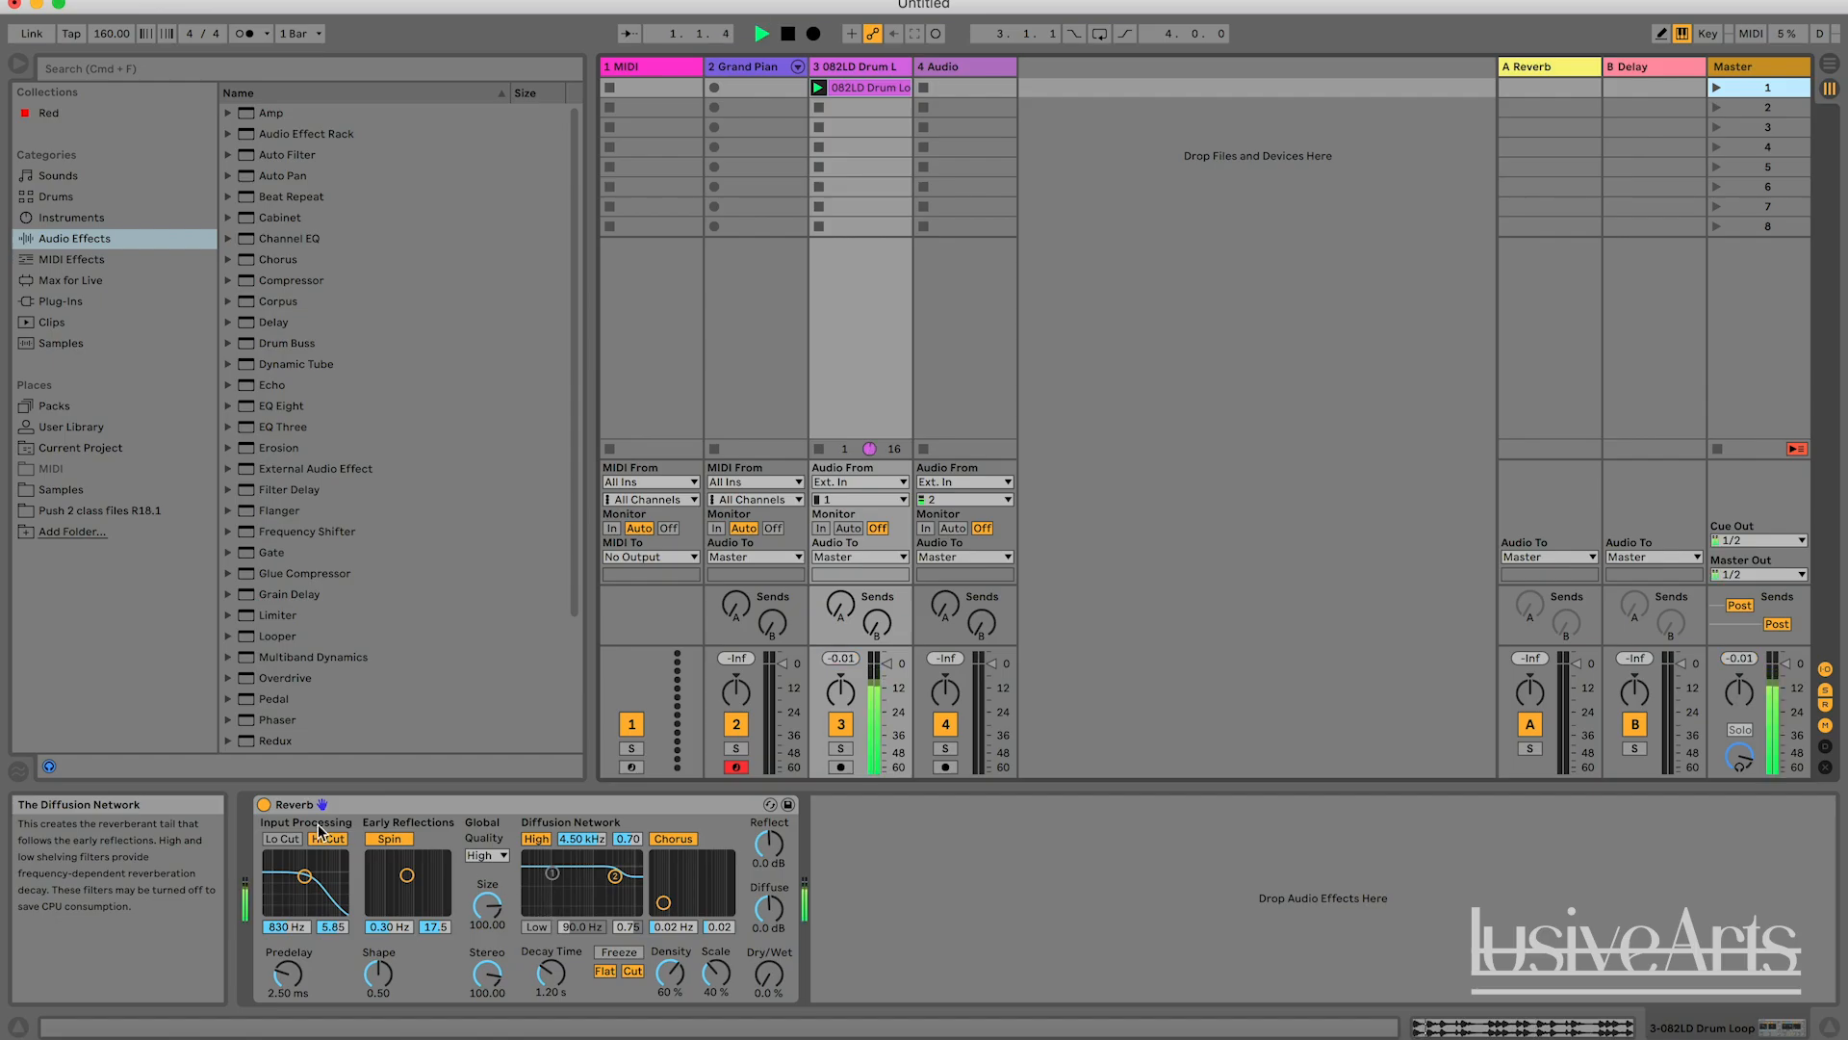
left_click(263, 807)
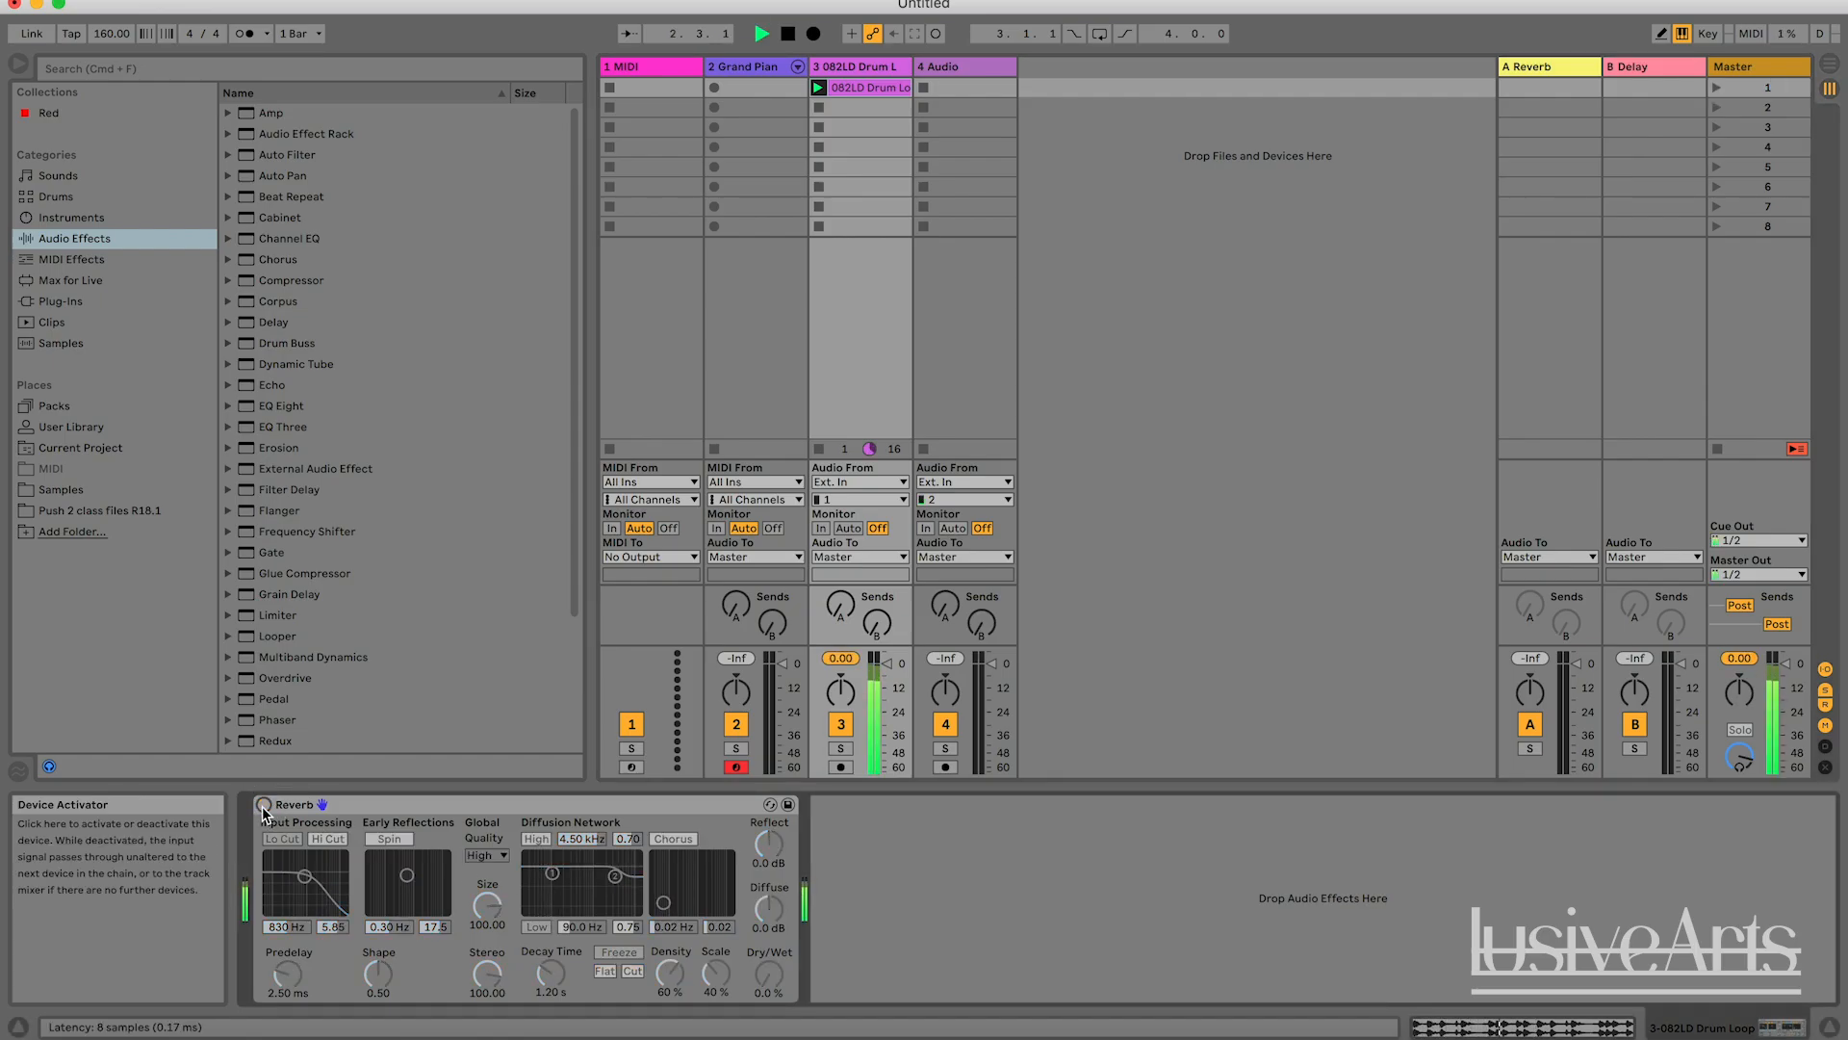
left_click(264, 807)
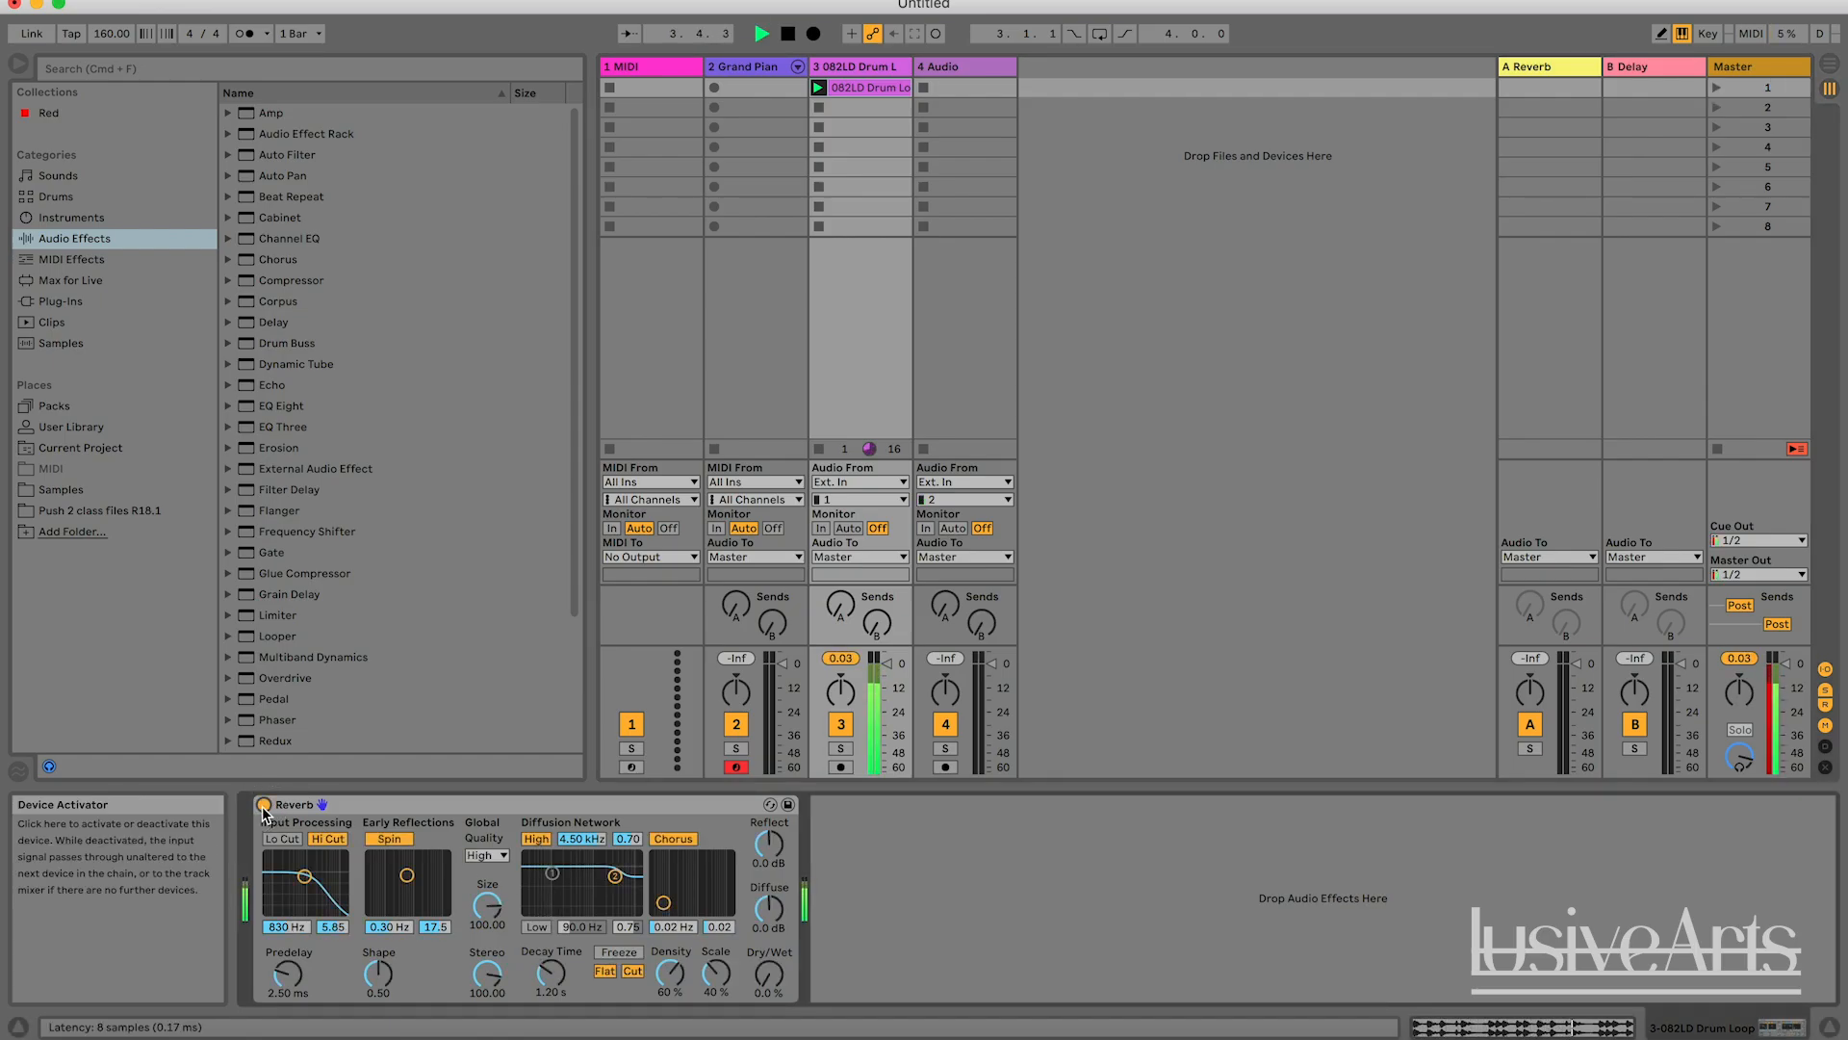
left_click(264, 806)
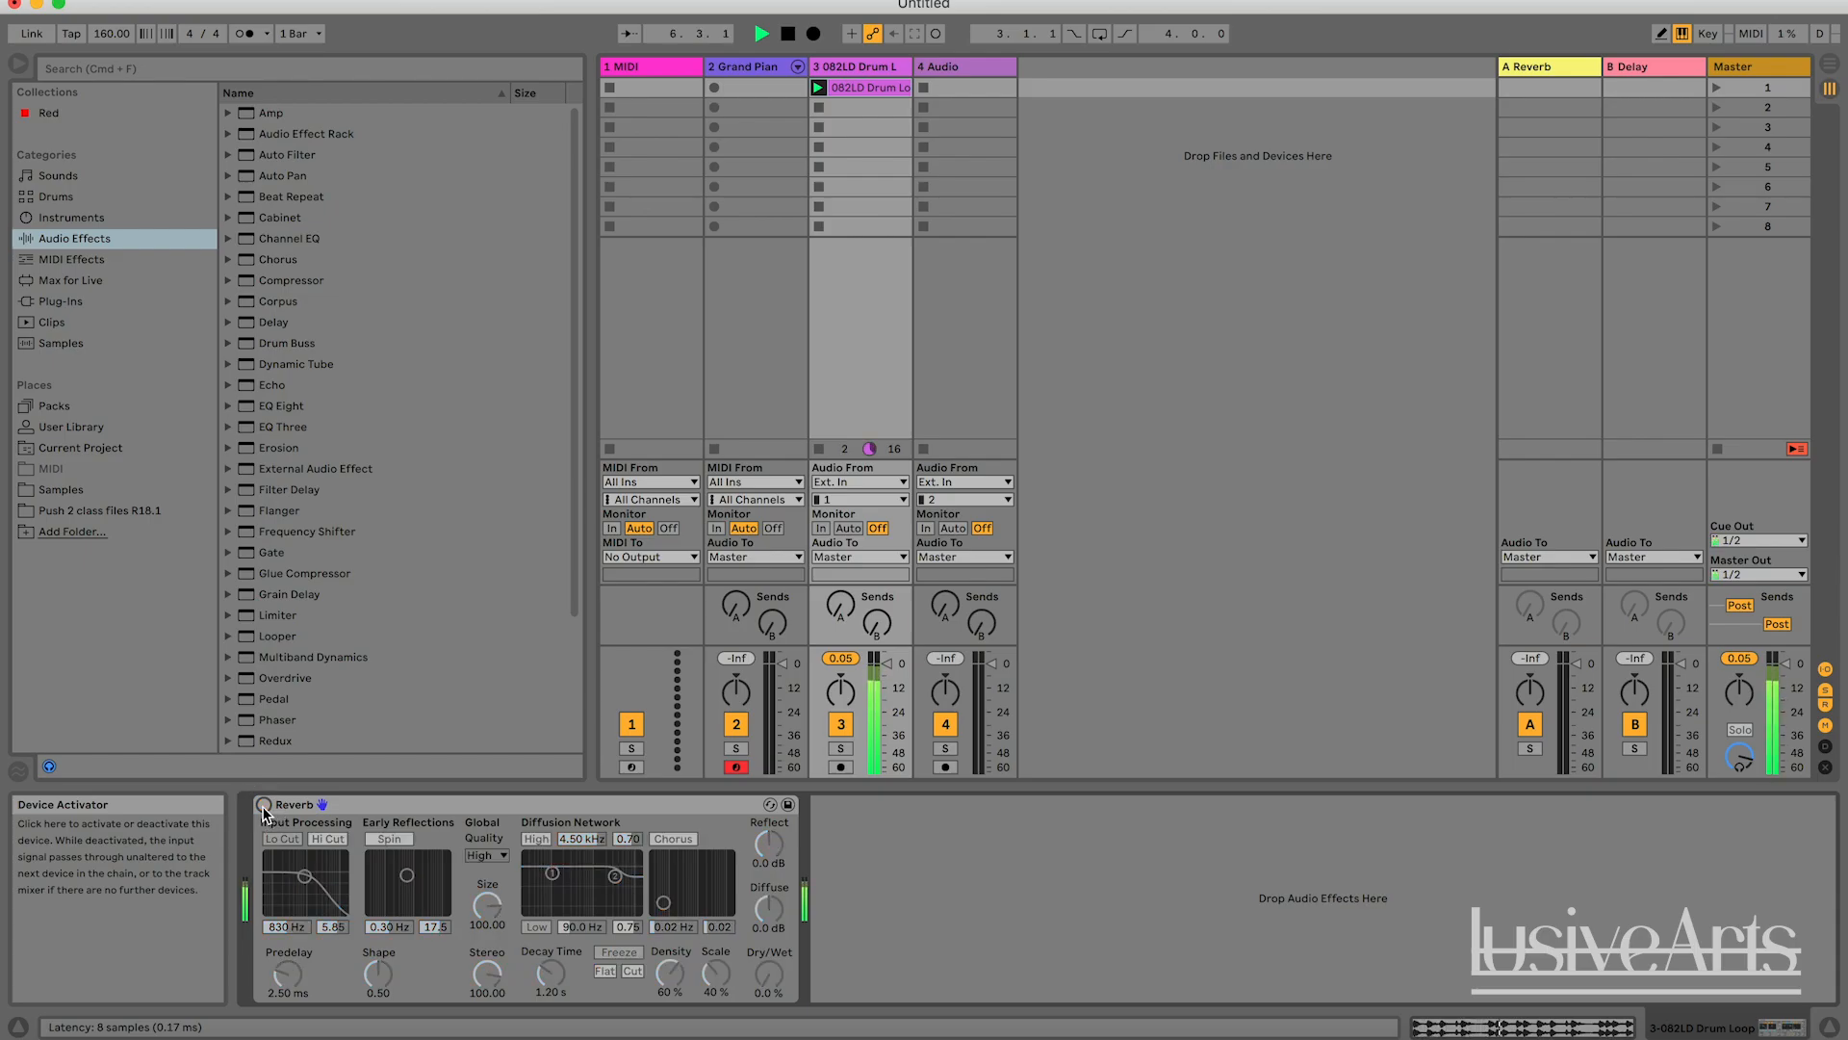
left_click(263, 807)
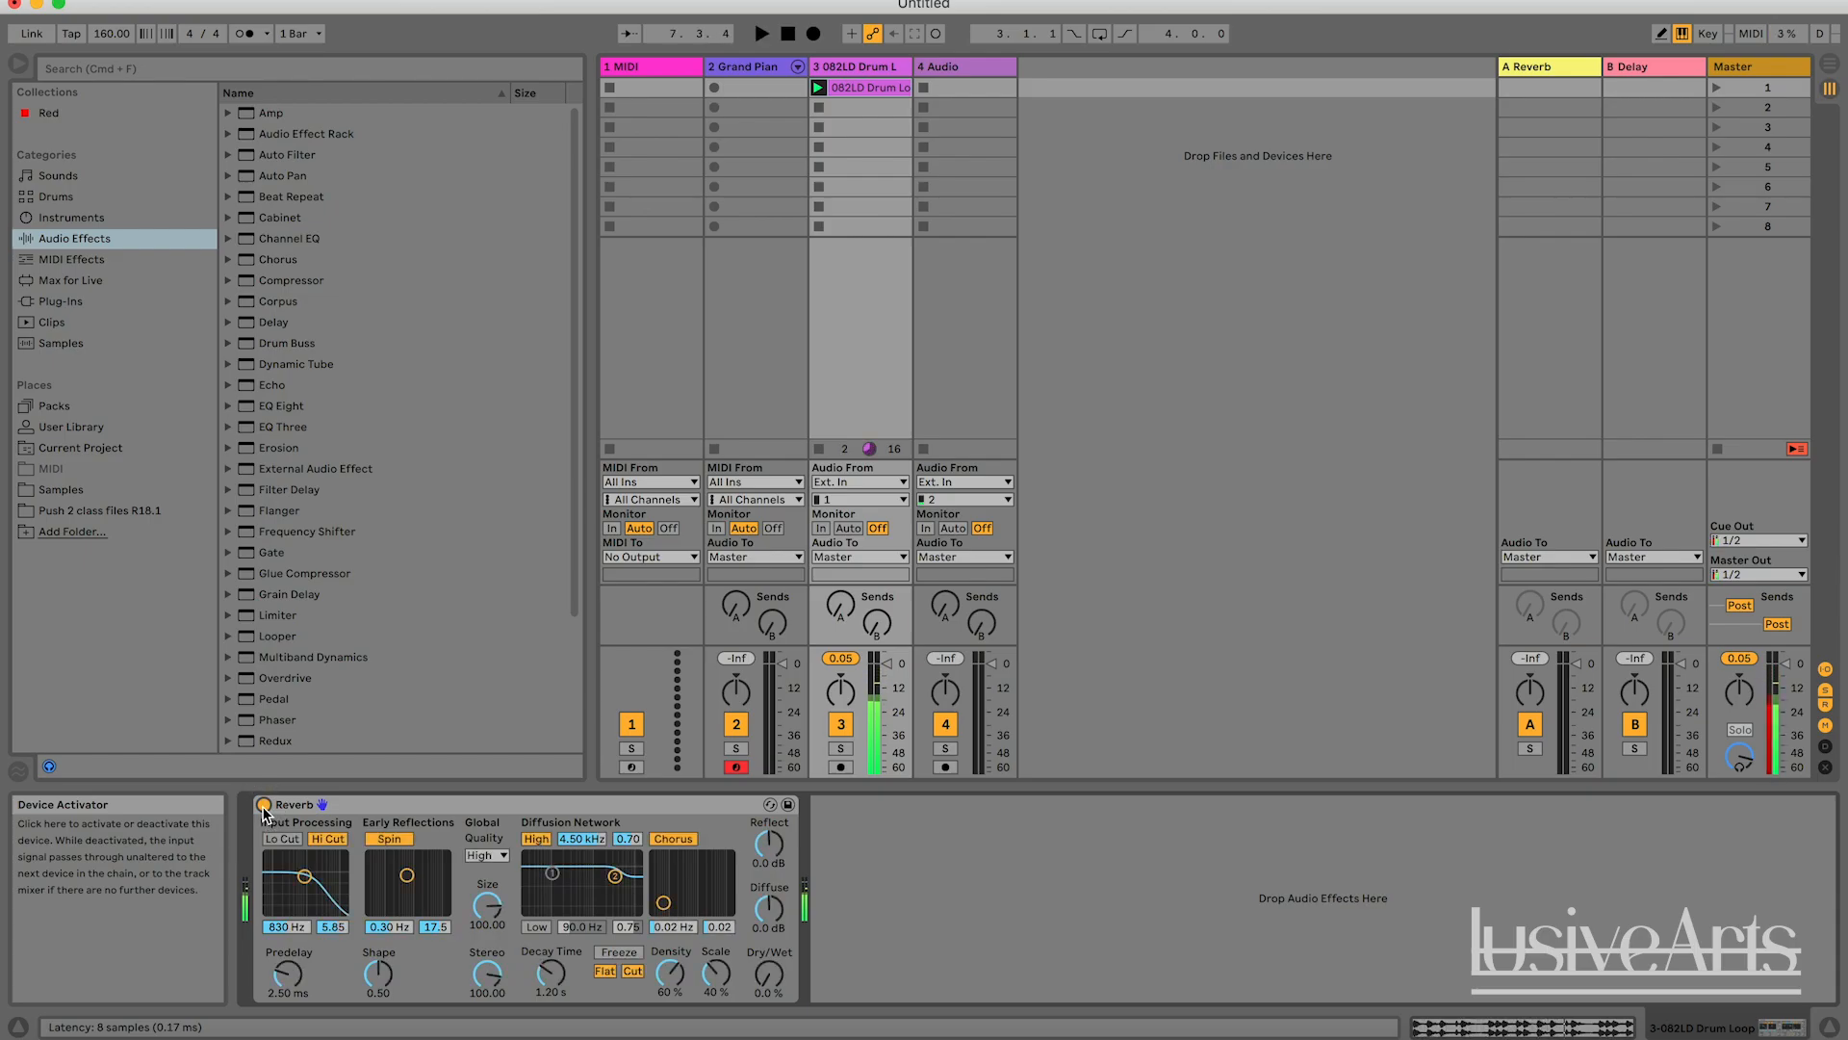
key("space")
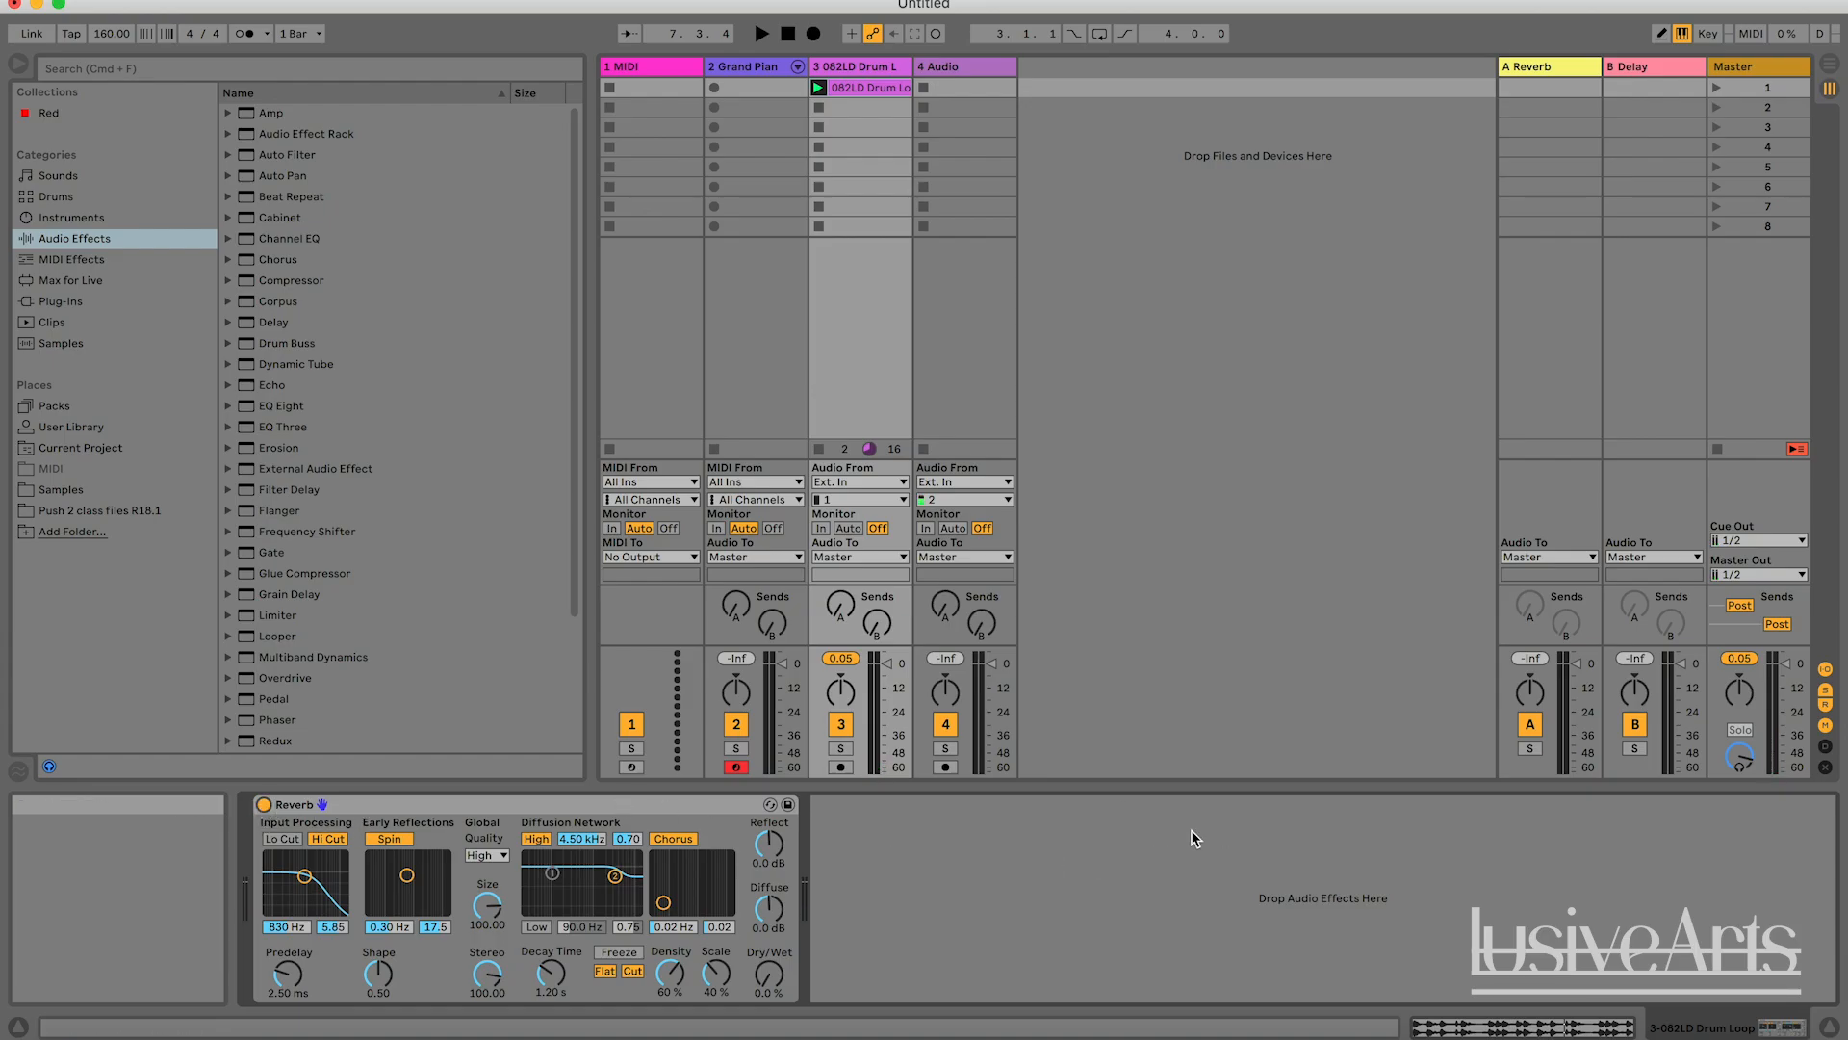
Reselect the drum loop track and briefly play it with the Reverb fully dry.
left_click(748, 85)
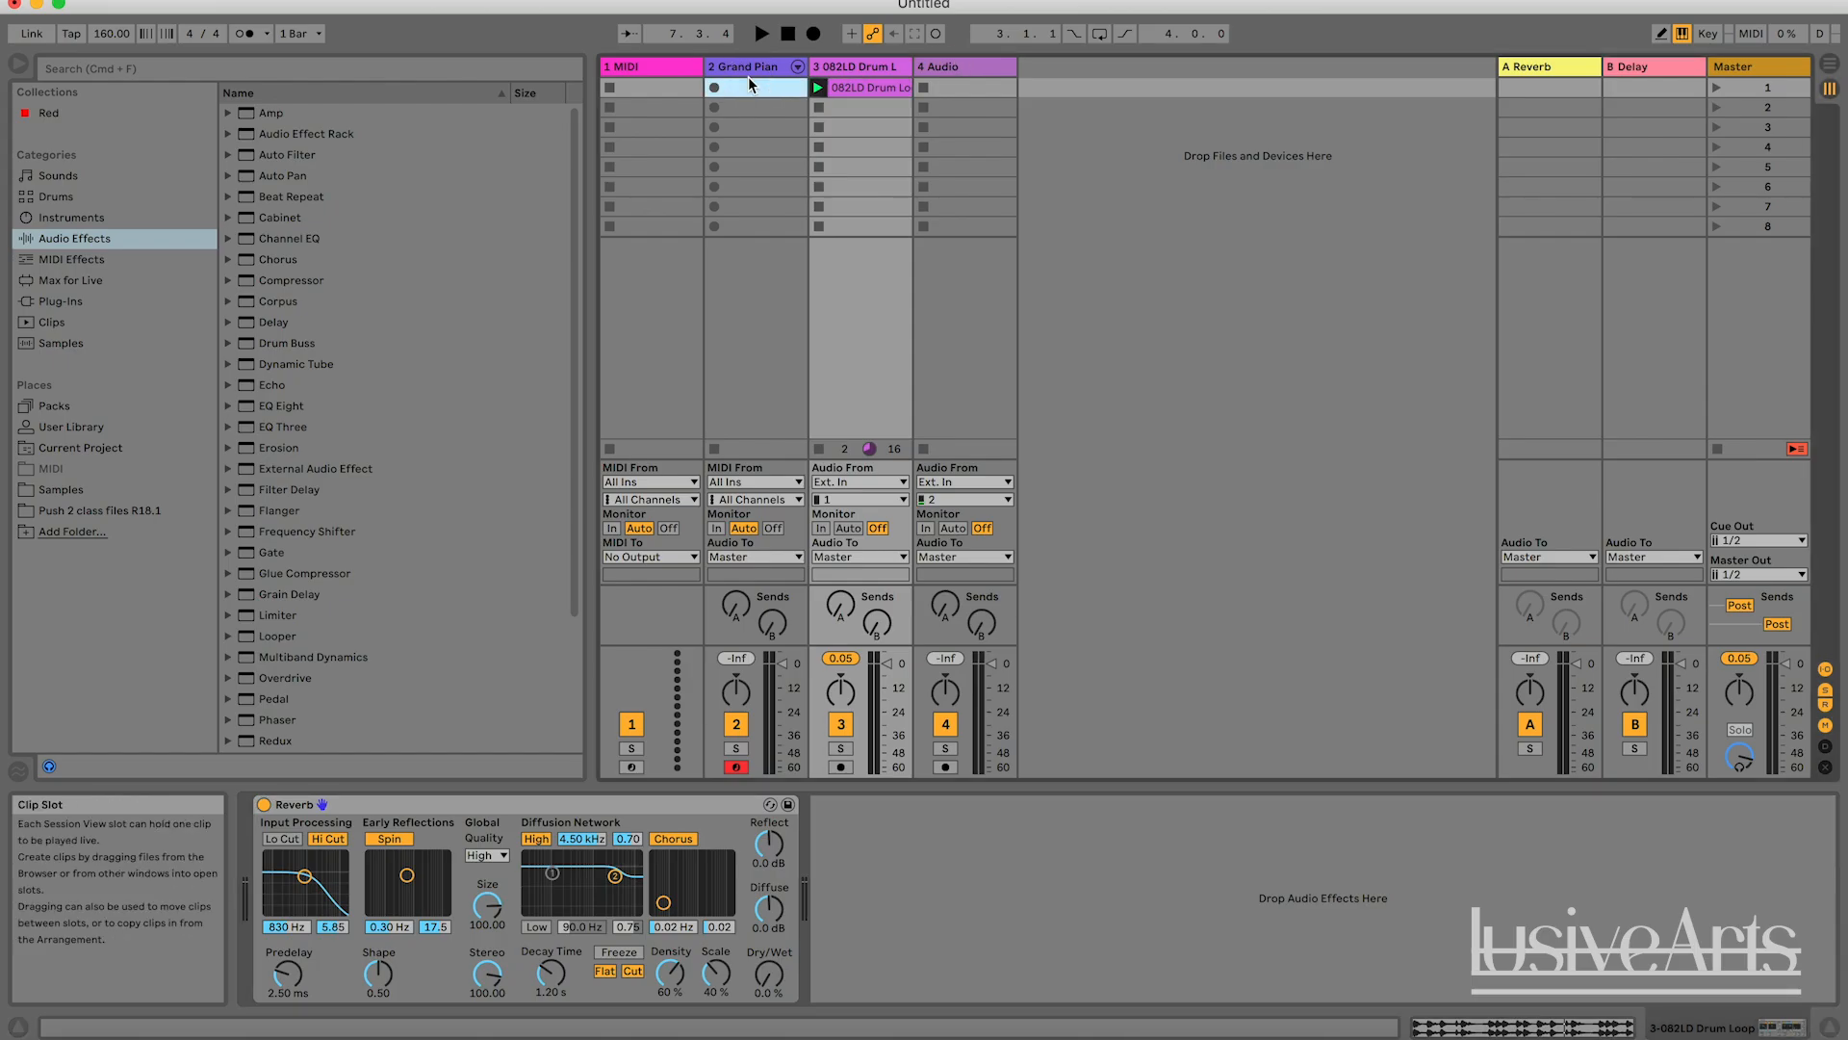
left_click(841, 68)
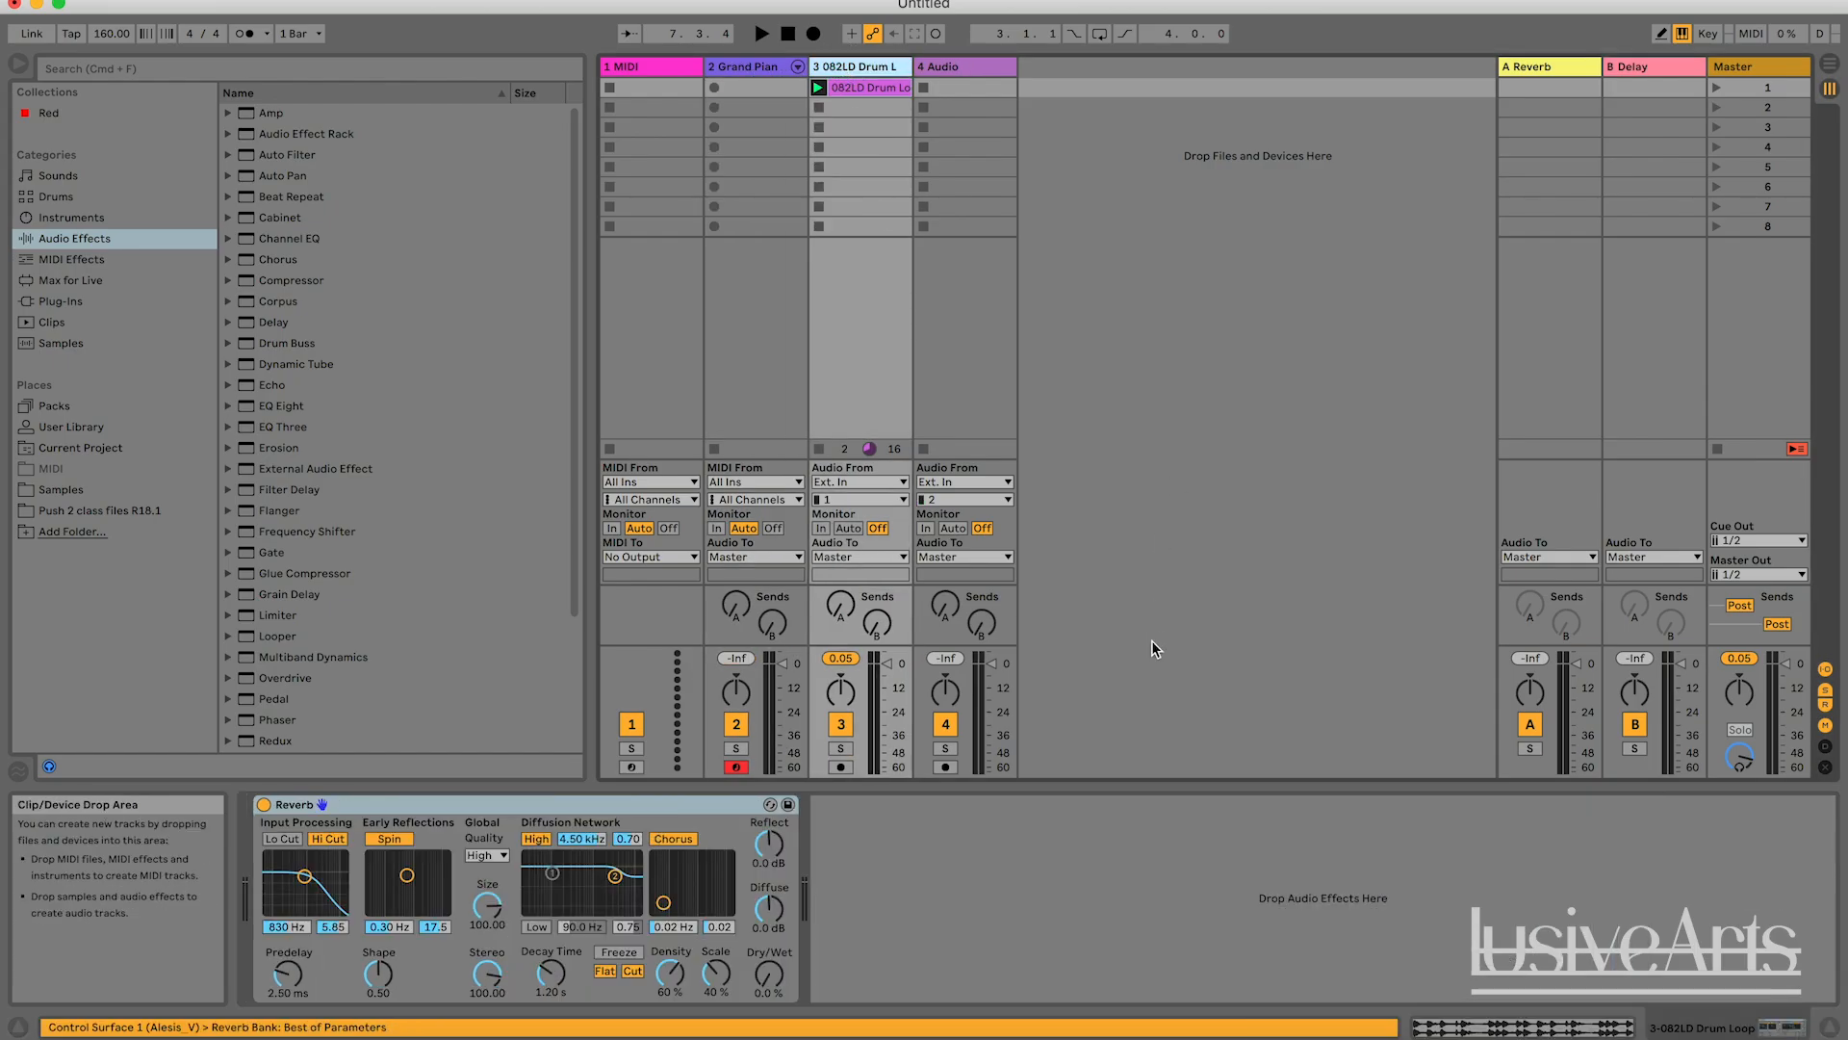
left_click(1009, 902)
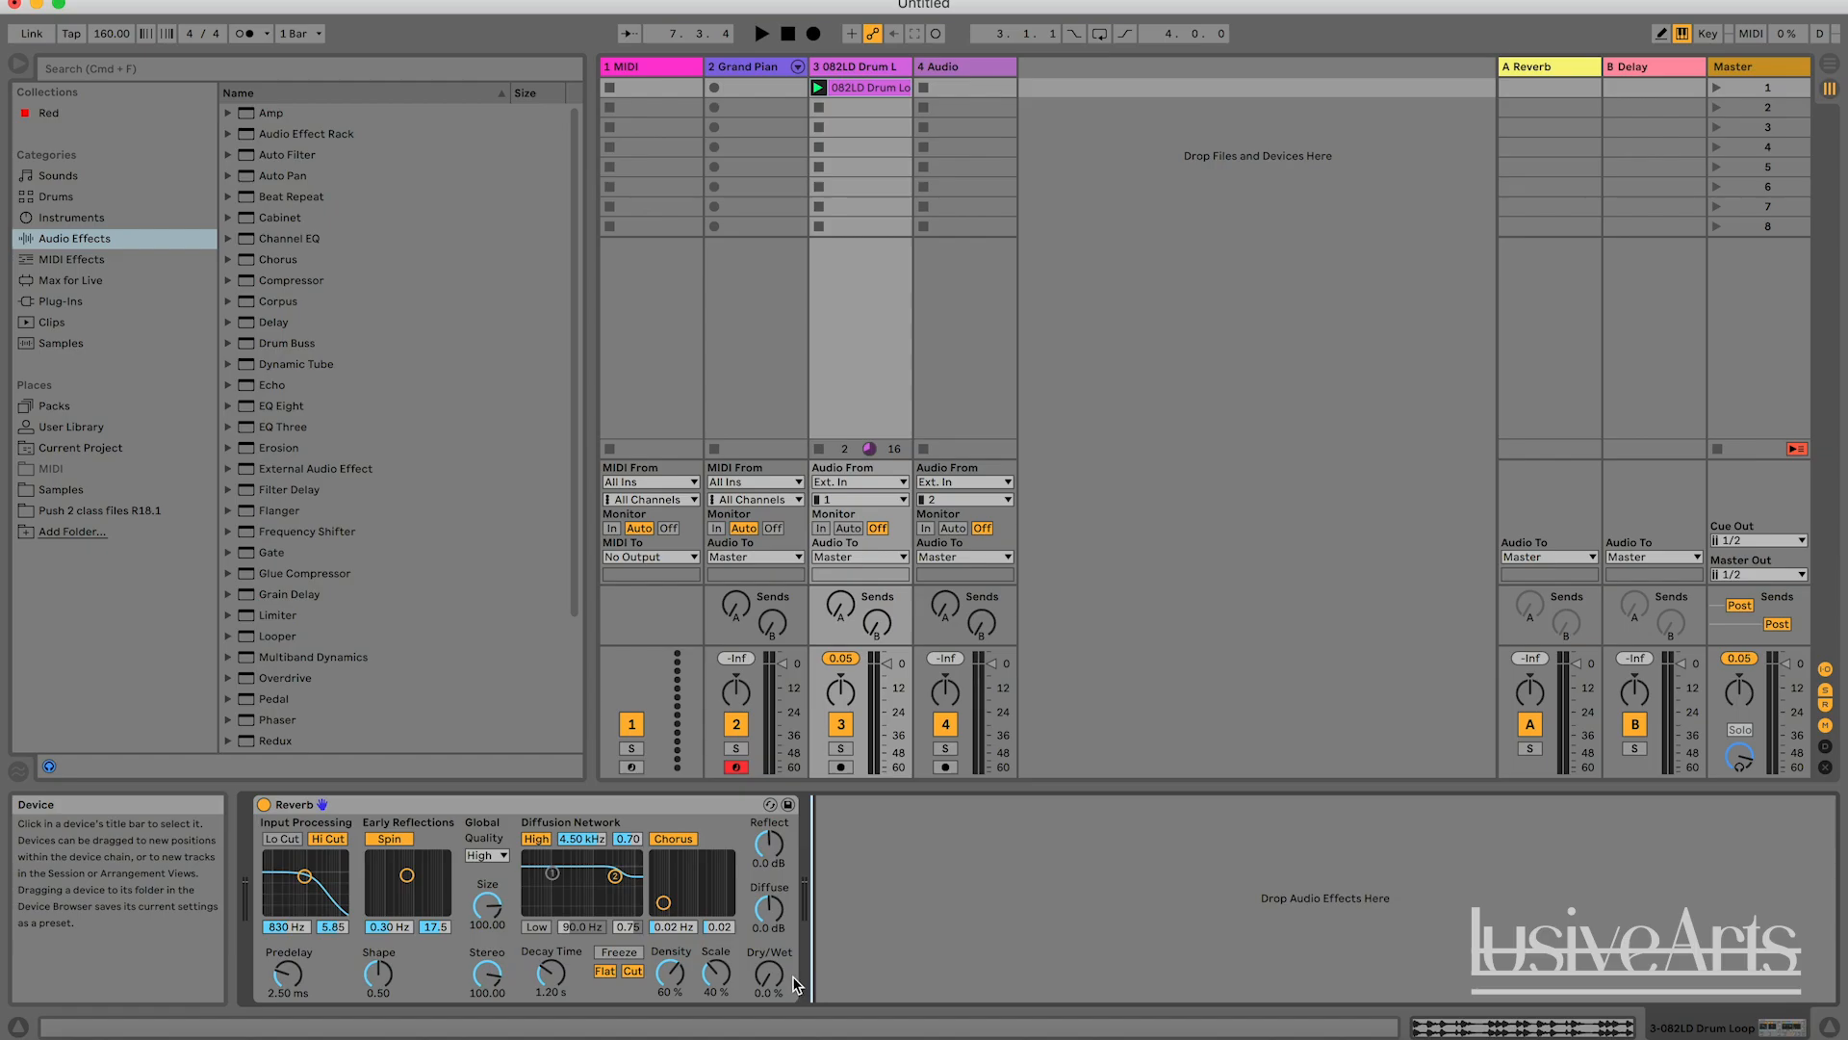
key("space")
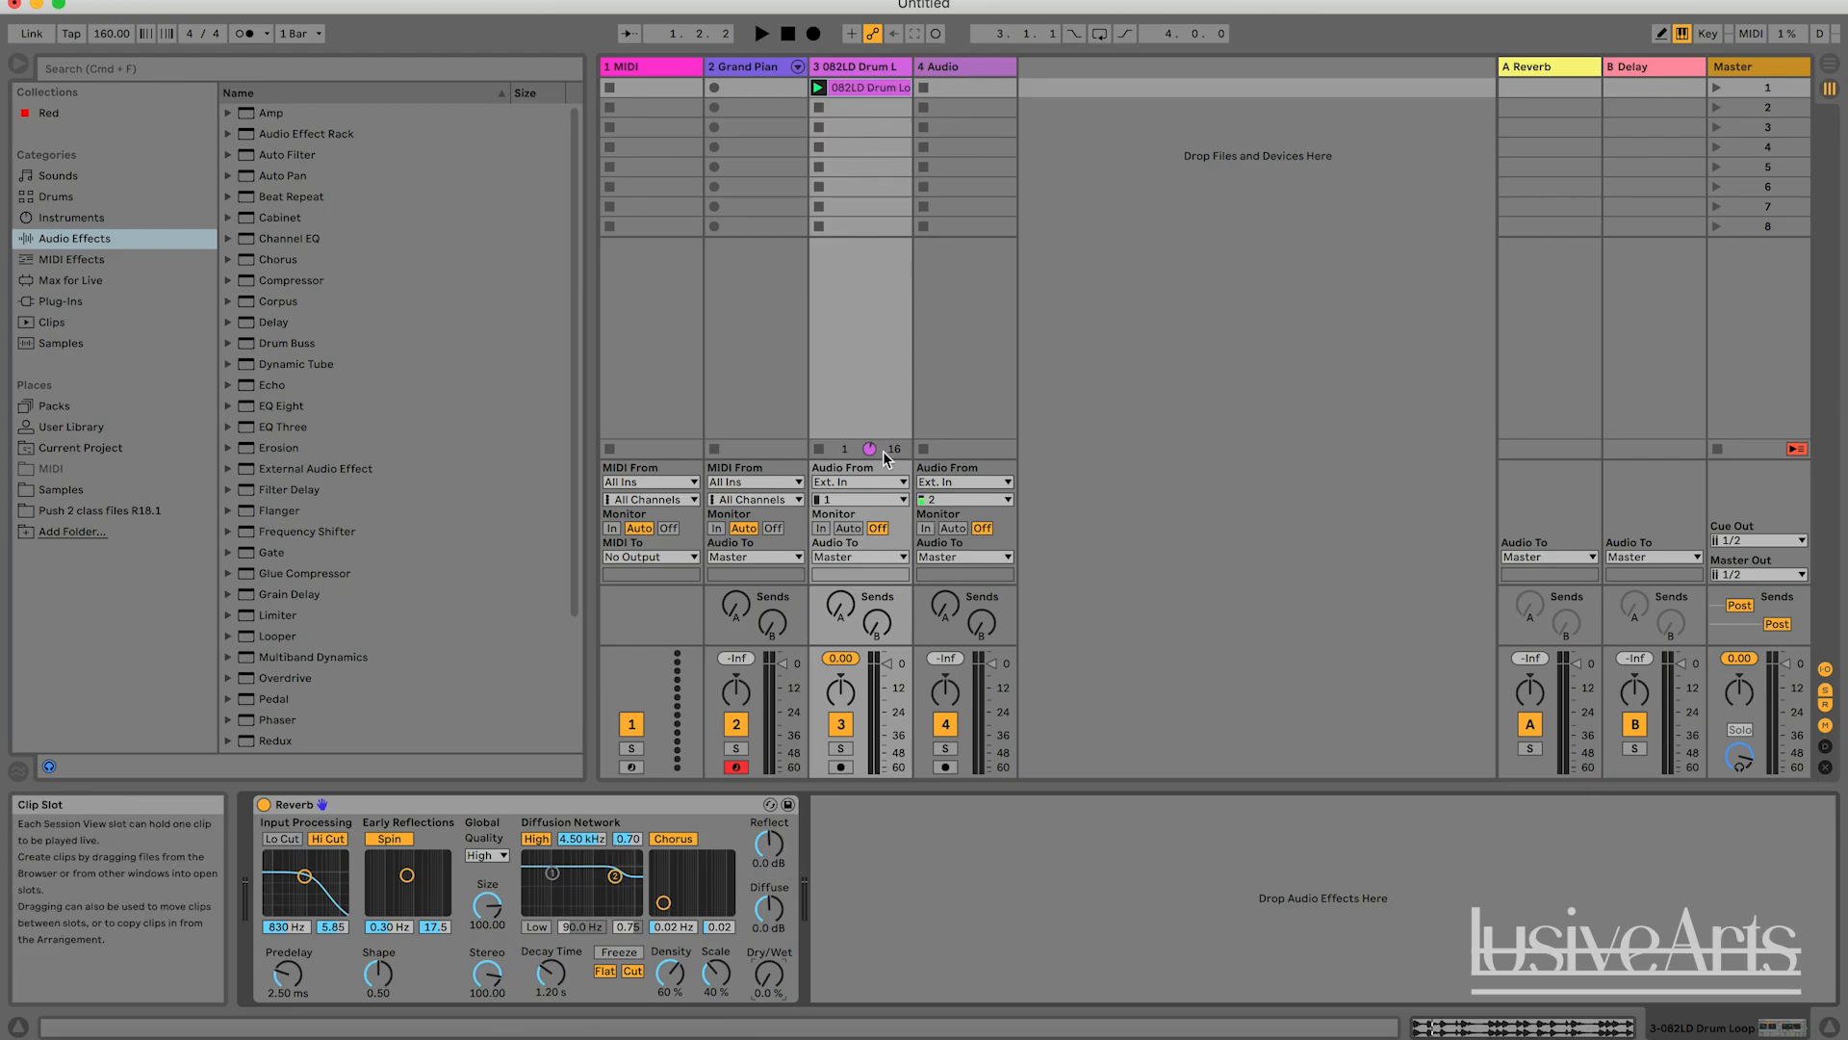
Raise the Dry/Wet mix of the drum loop's Reverb to 100 %.
left_click_drag(769, 974, 769, 959)
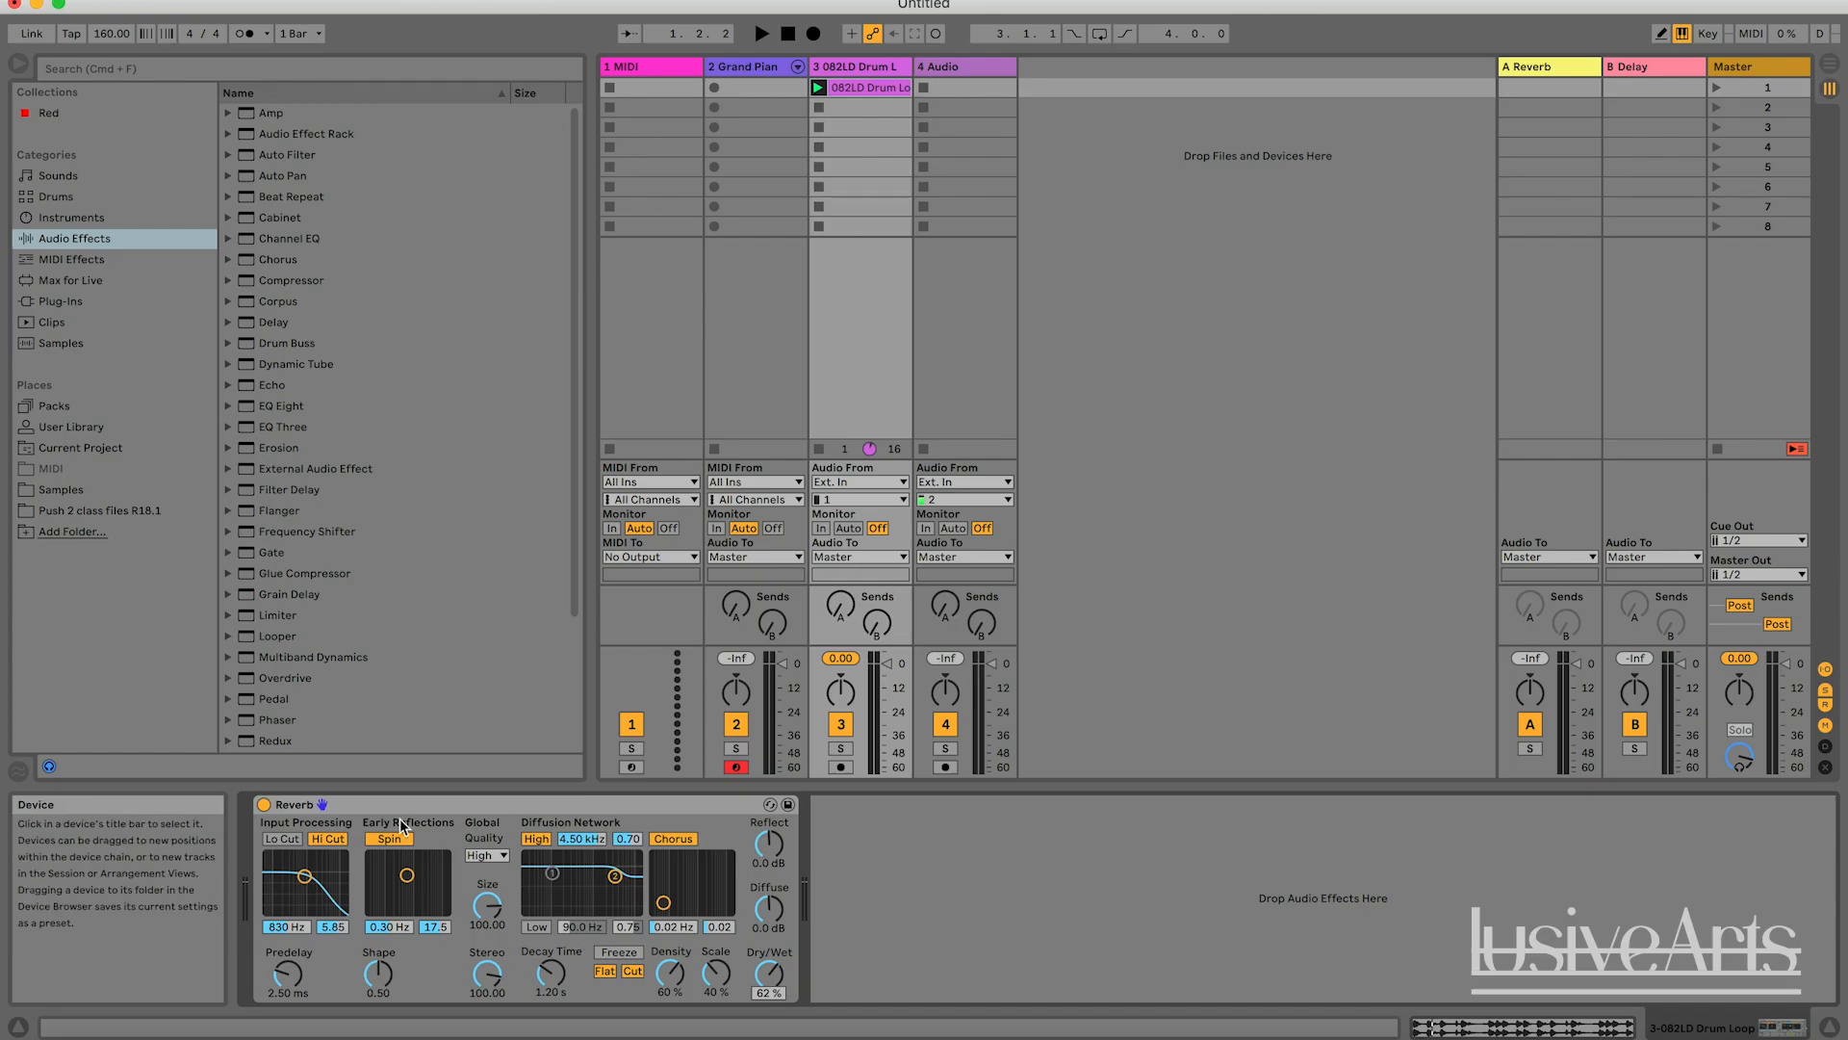
left_click_drag(769, 974, 769, 965)
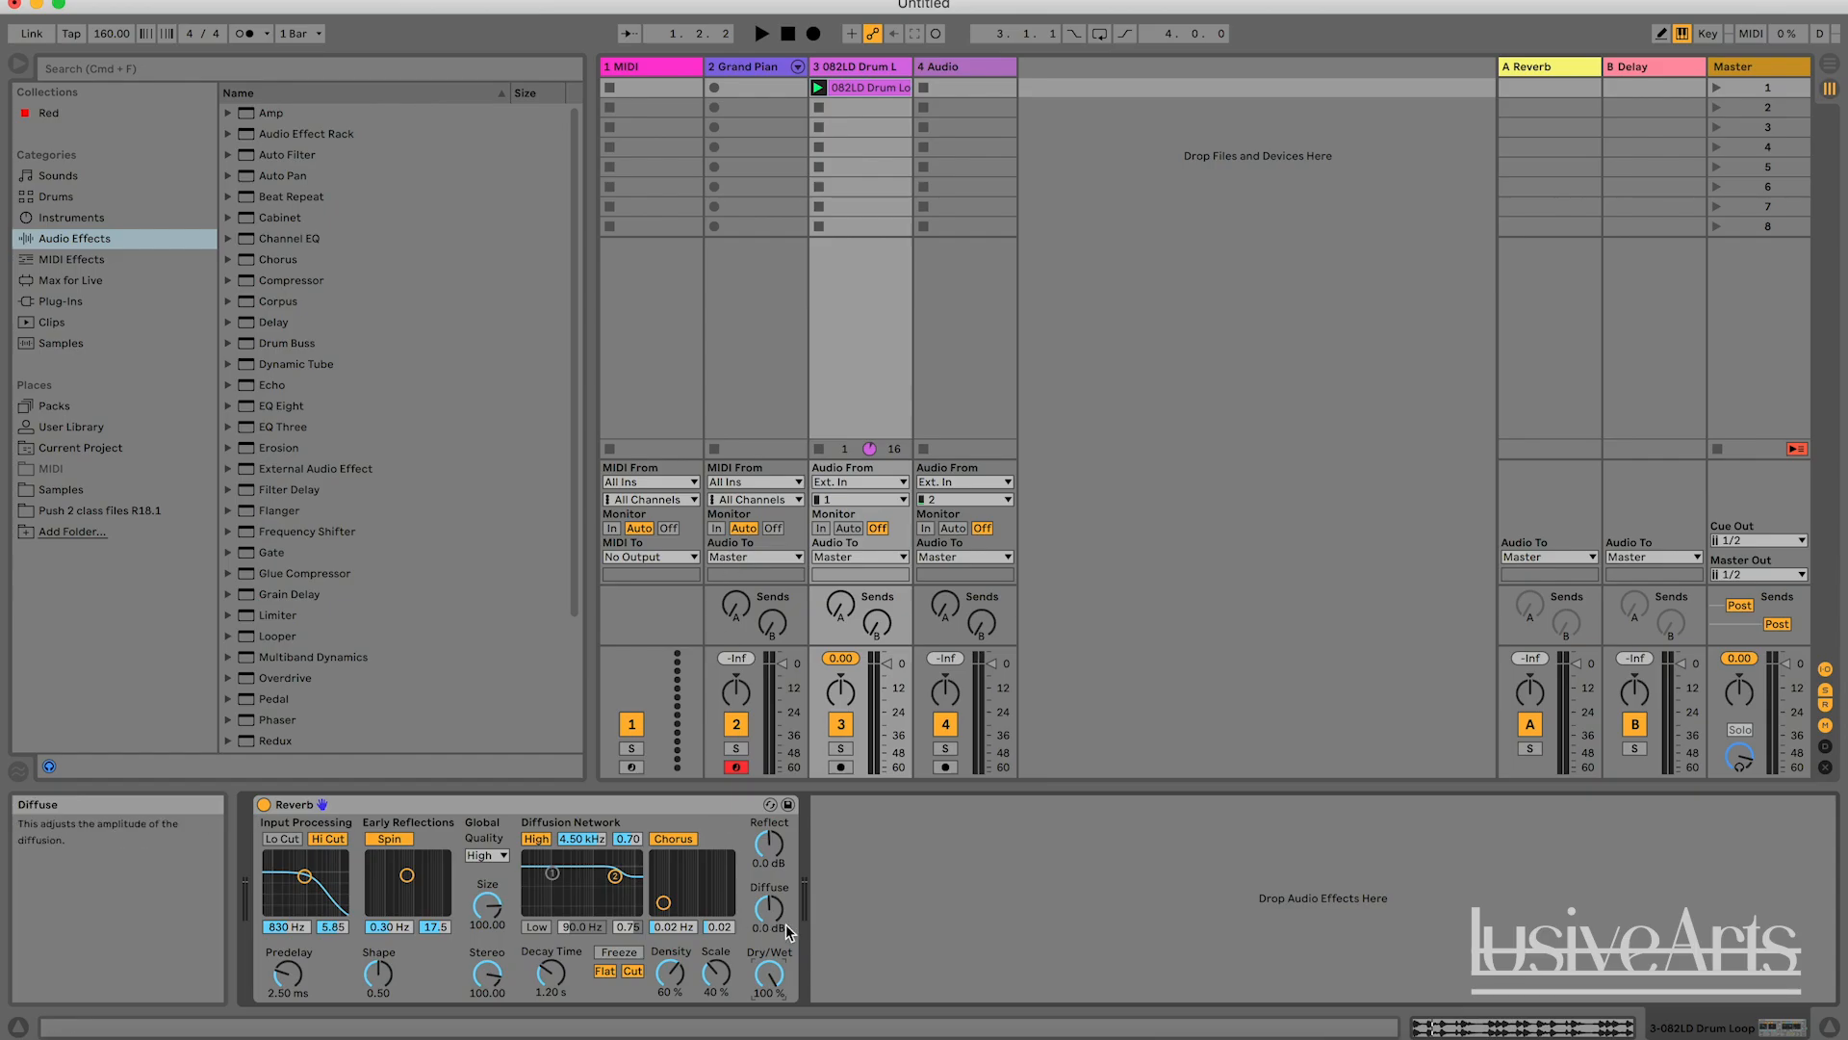
left_click_drag(768, 974, 769, 924)
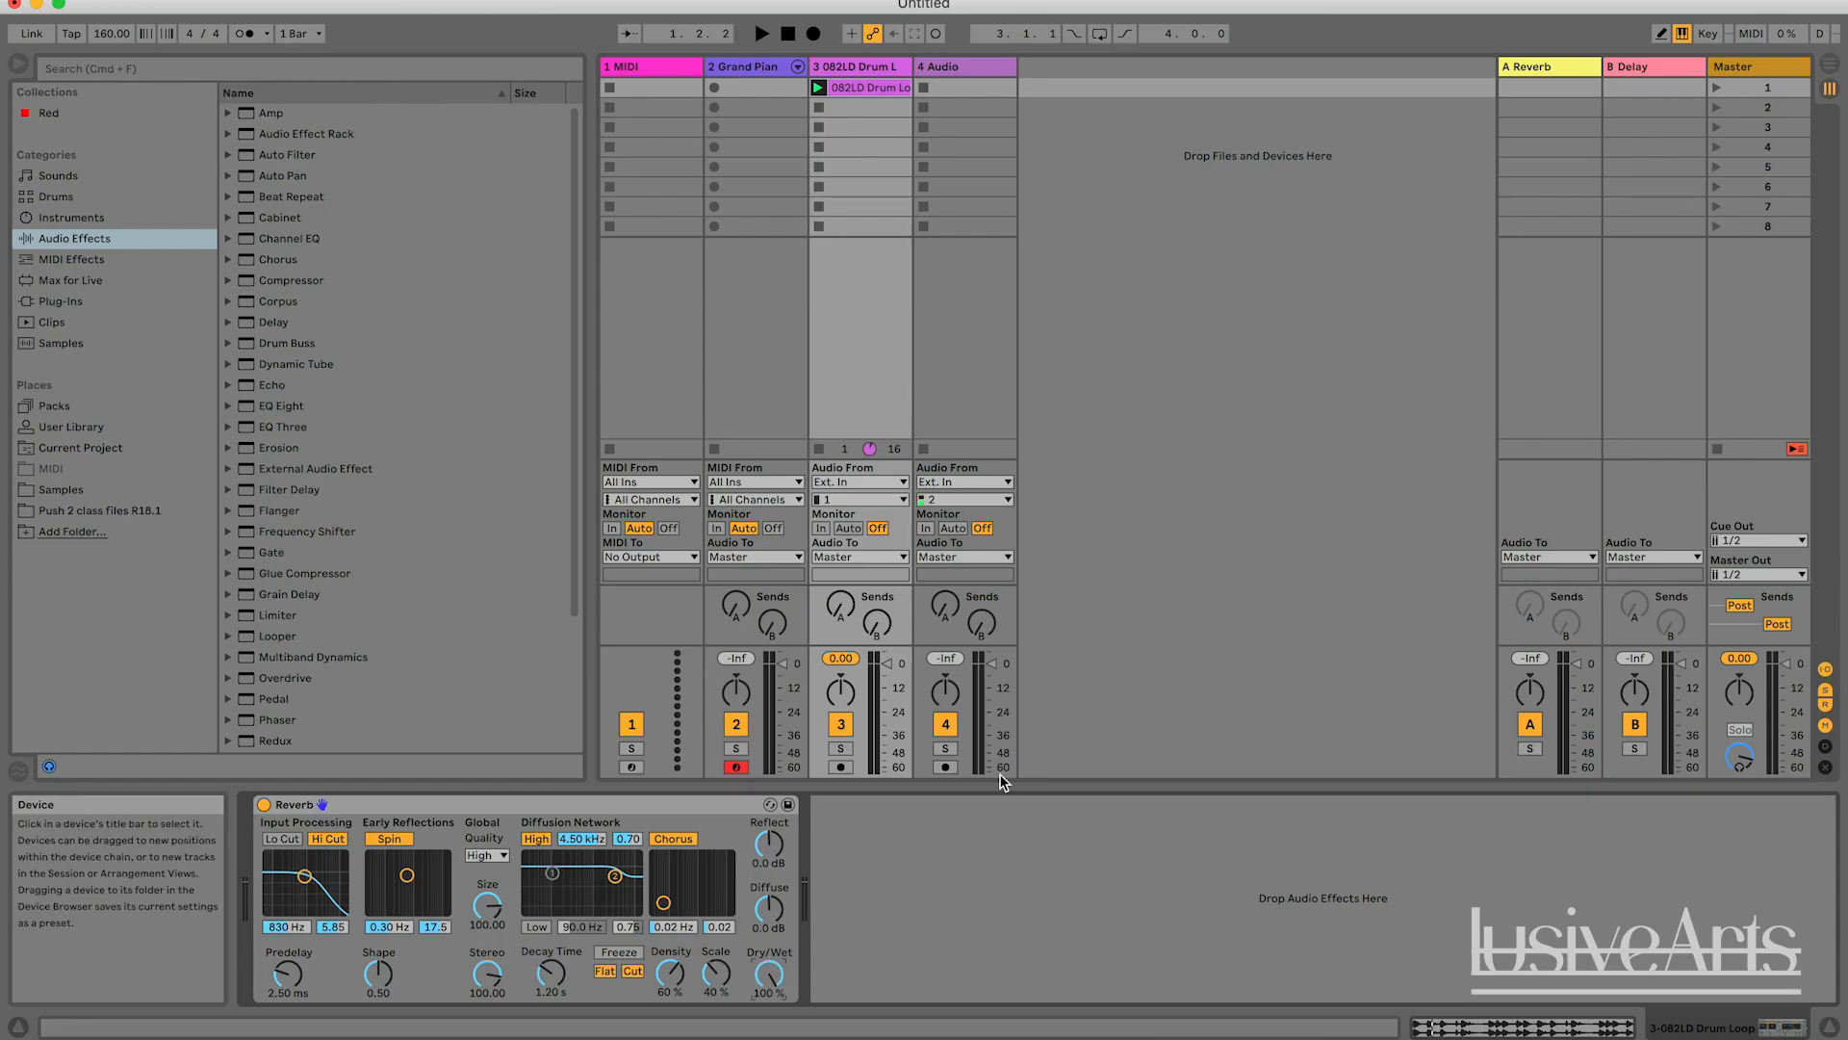
Audition the drum loop with the fully wet Reverb, and restart playback with the Reverb turned off for comparison.
key("space")
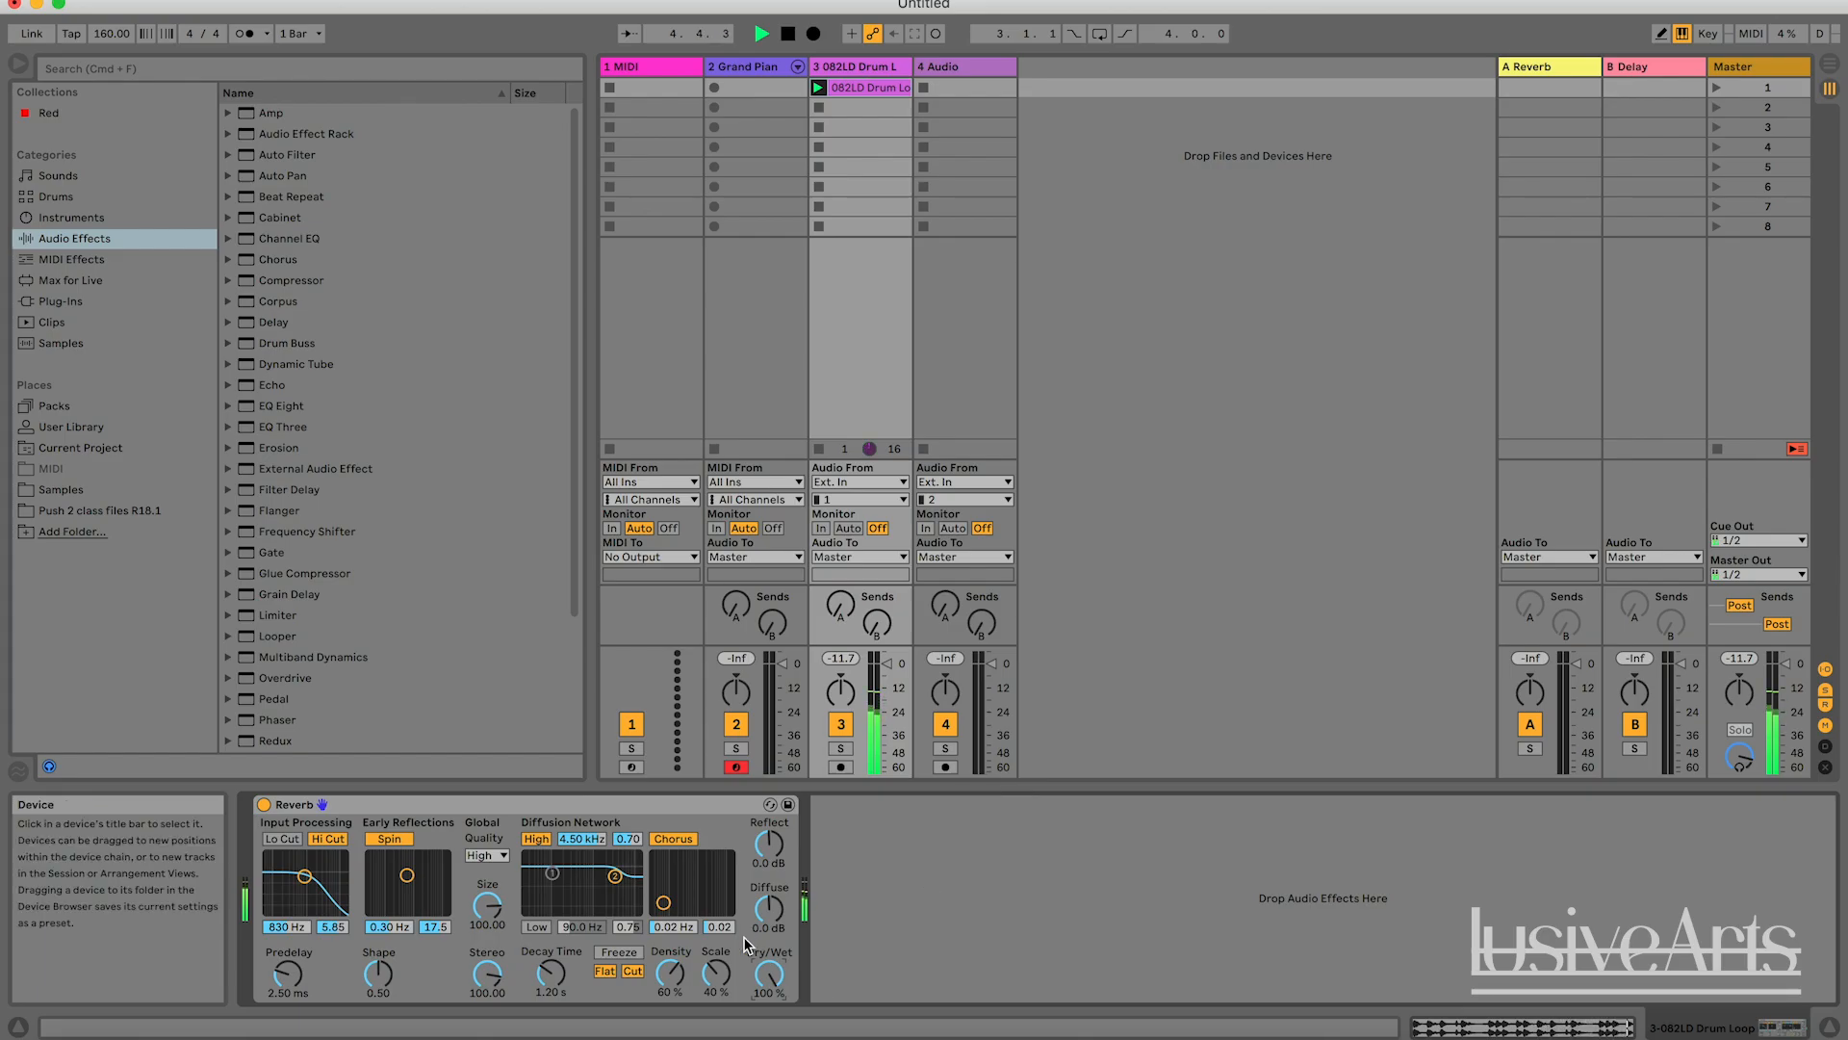
key("space")
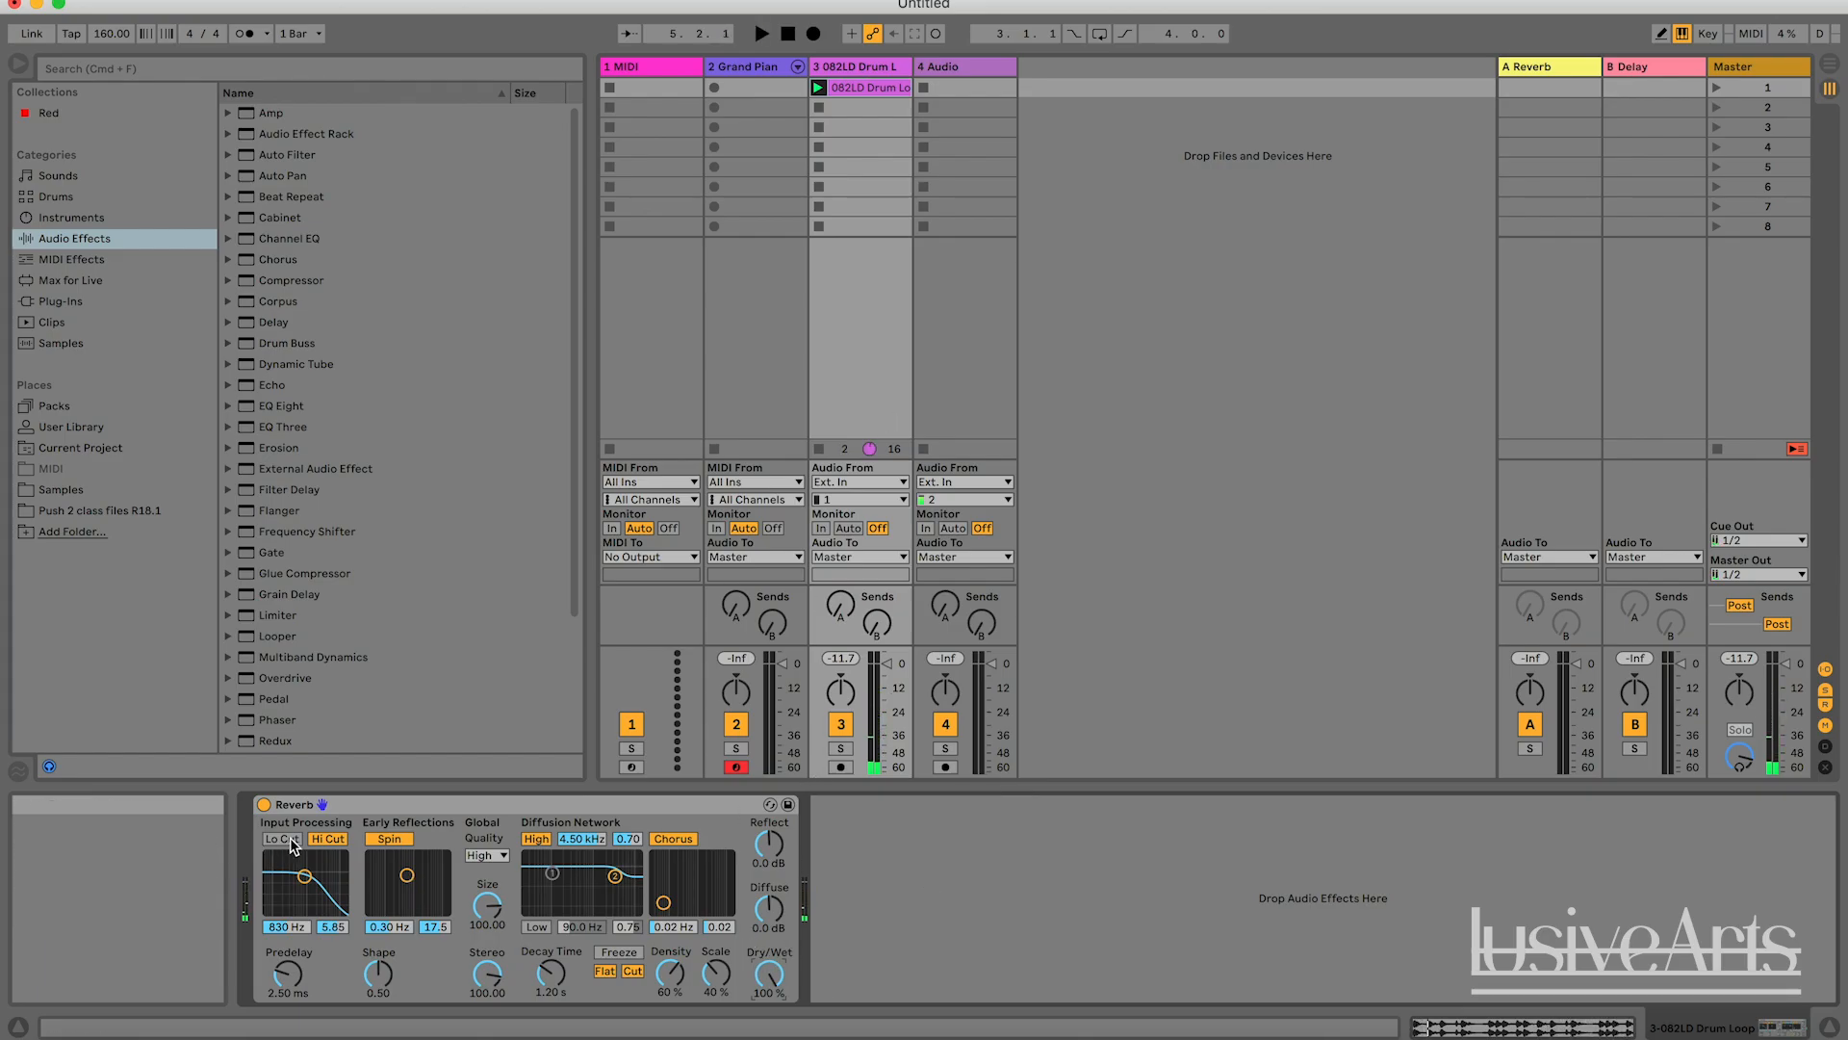
key("space")
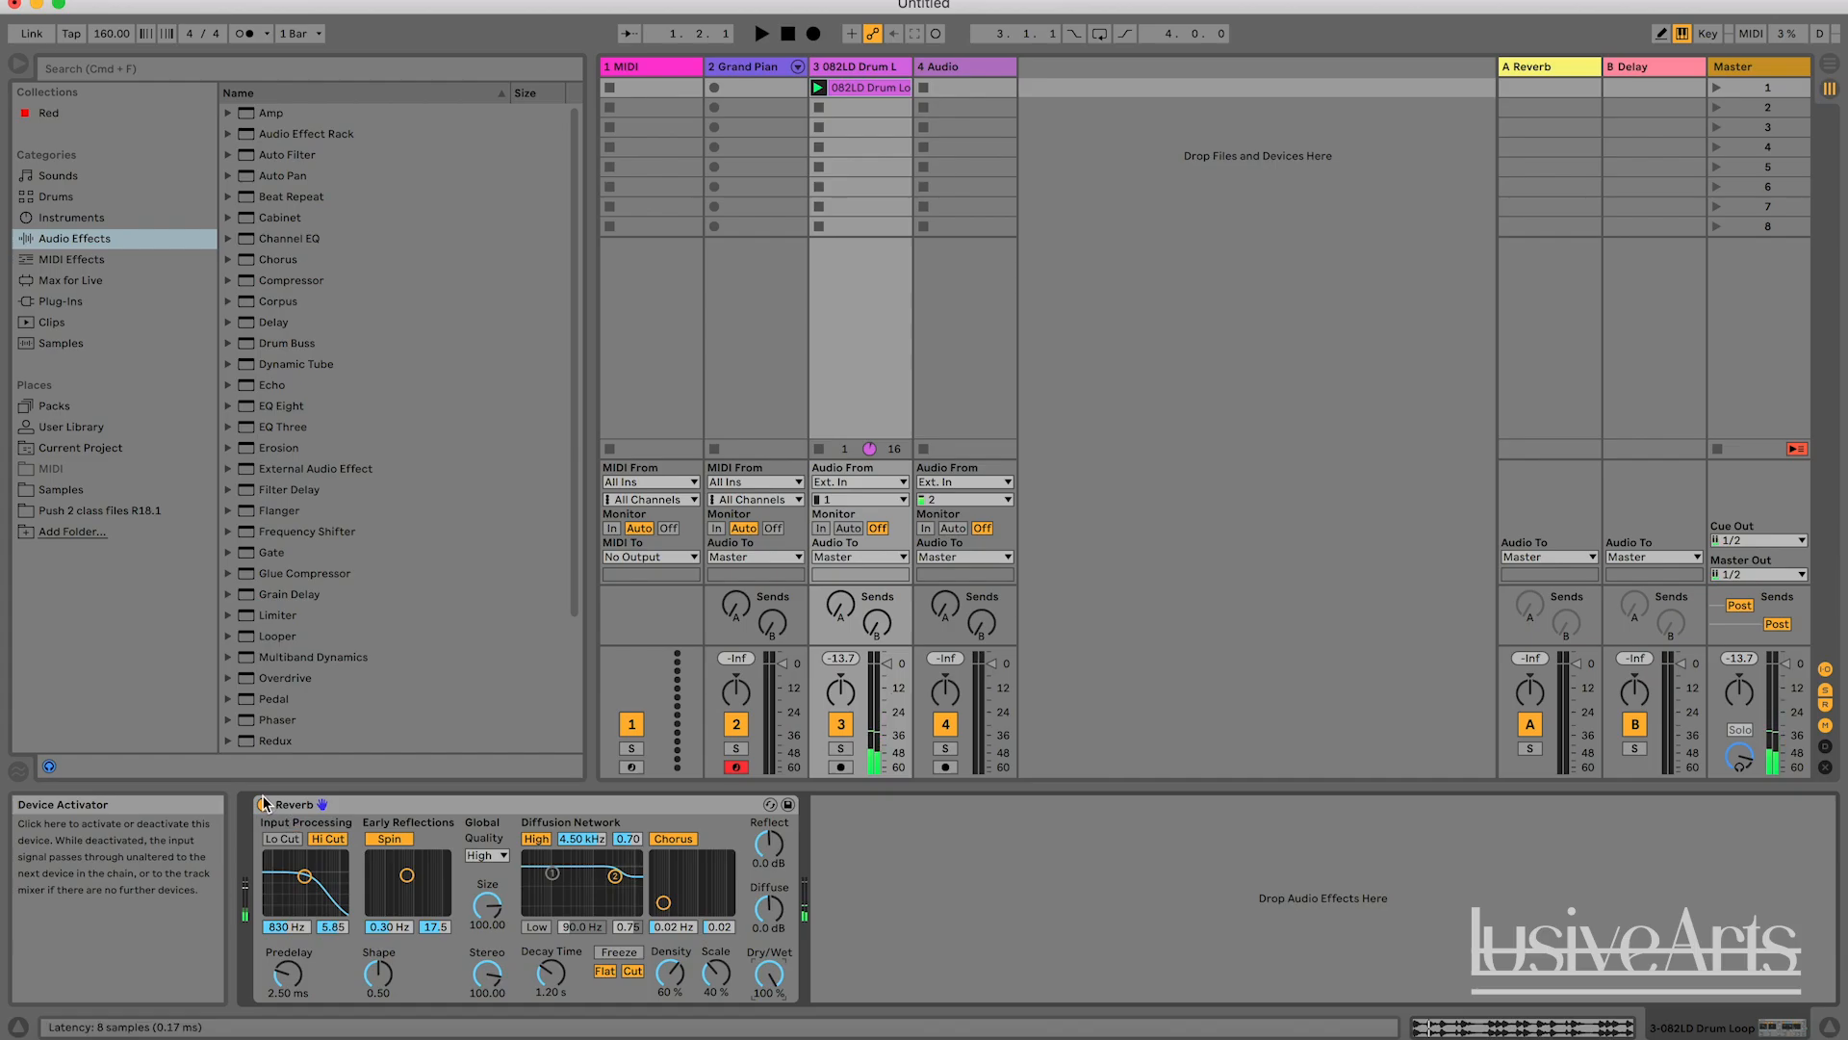
left_click(264, 805)
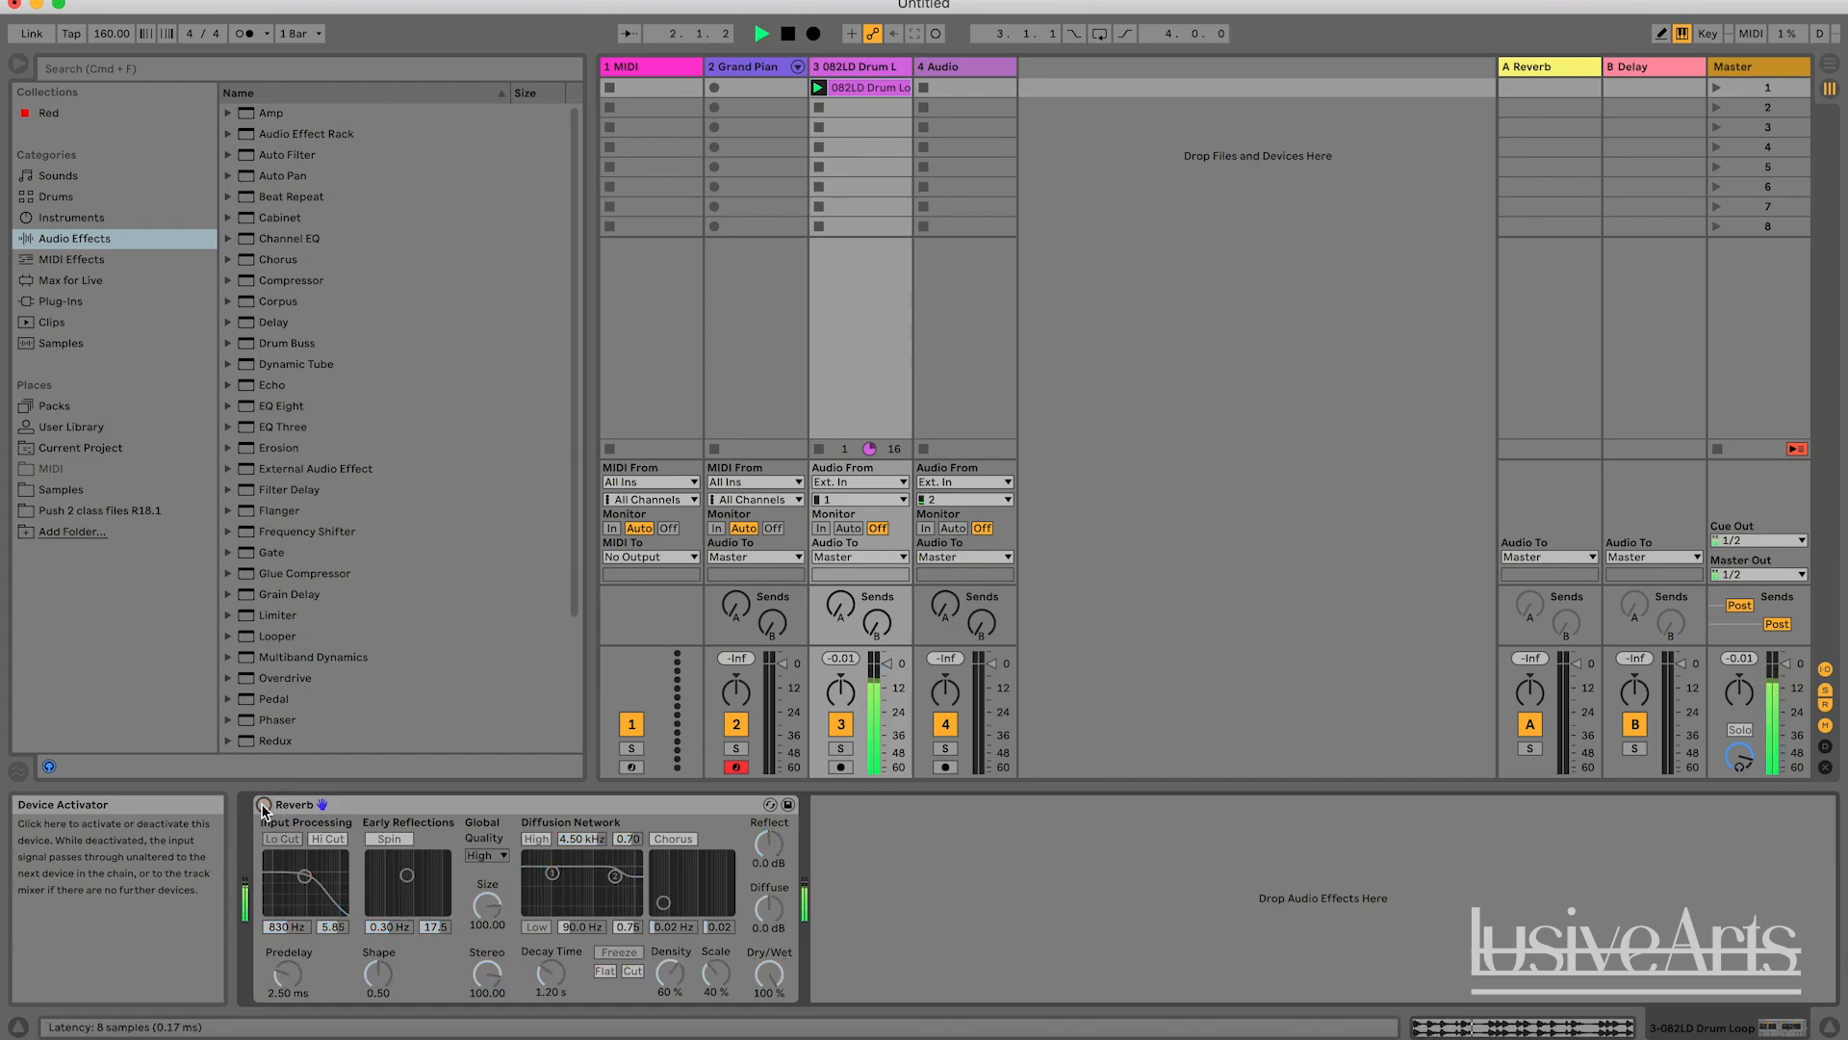
Toggle the Reverb on and off while the drum loop plays to compare the dry and fully wet sound, and stop playback.
left_click(264, 804)
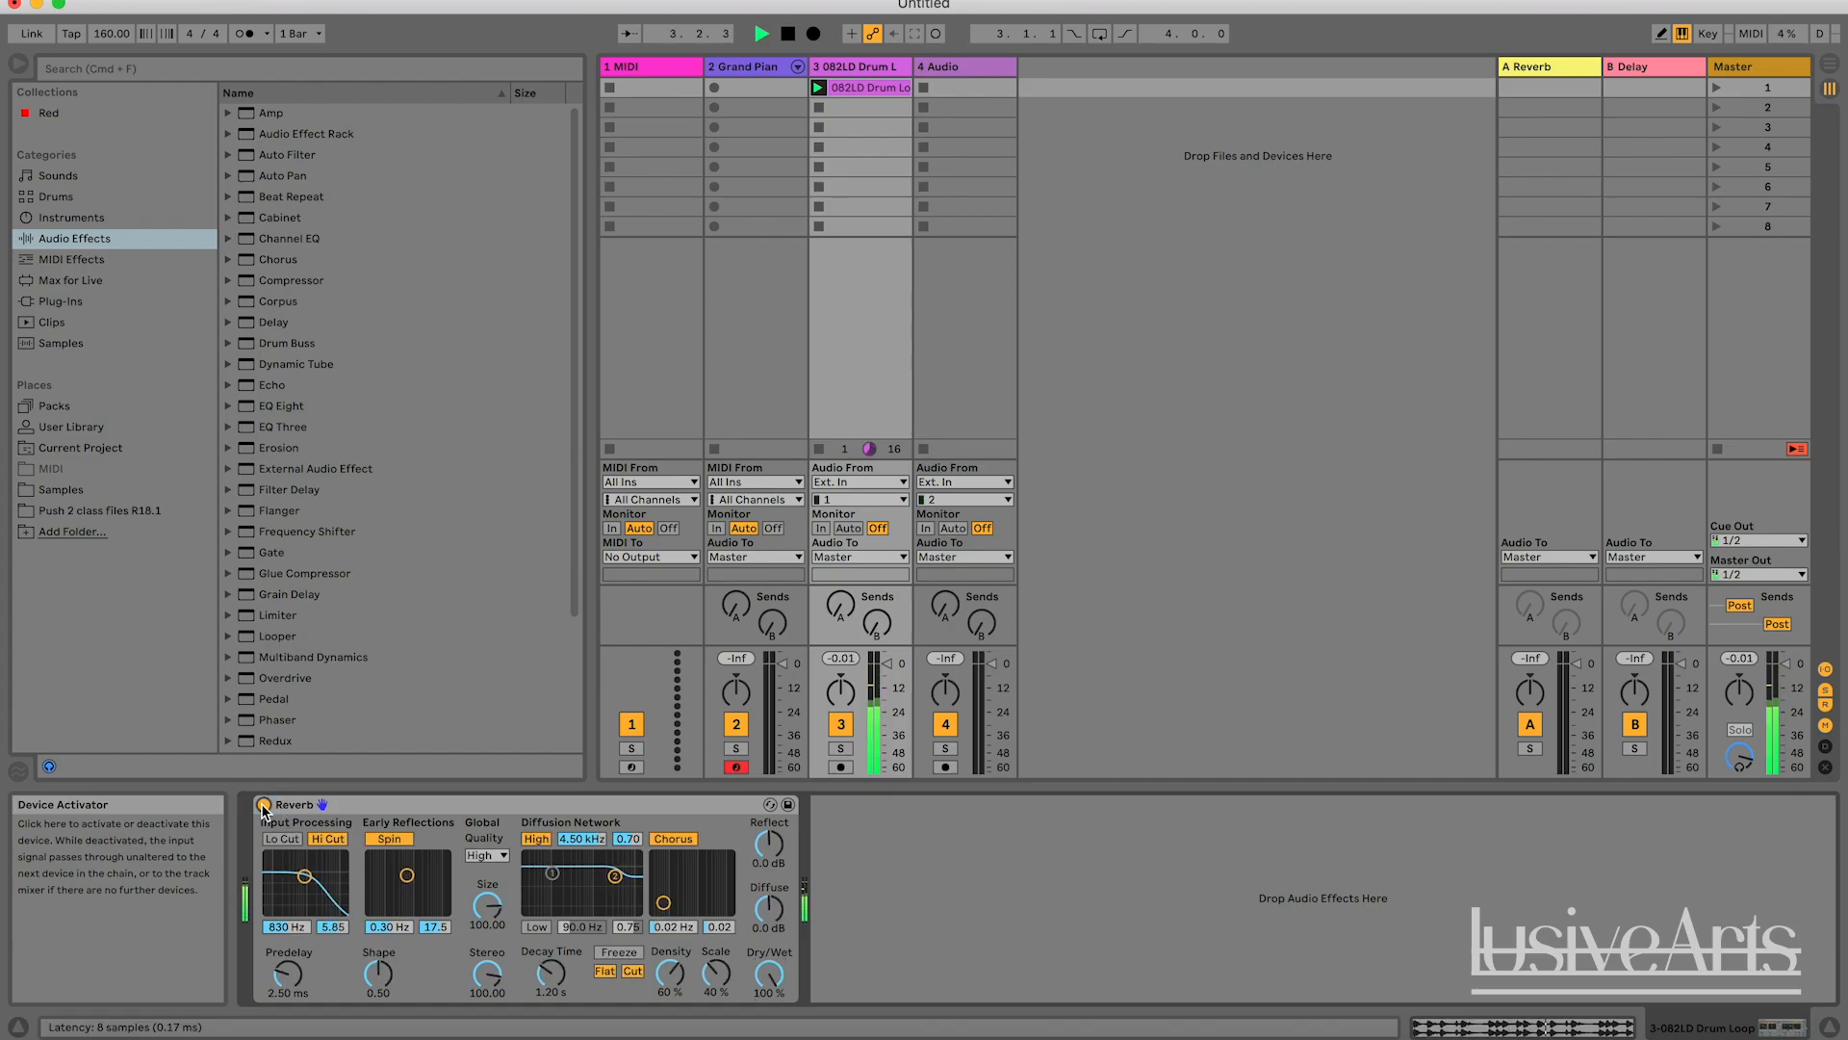
left_click(264, 804)
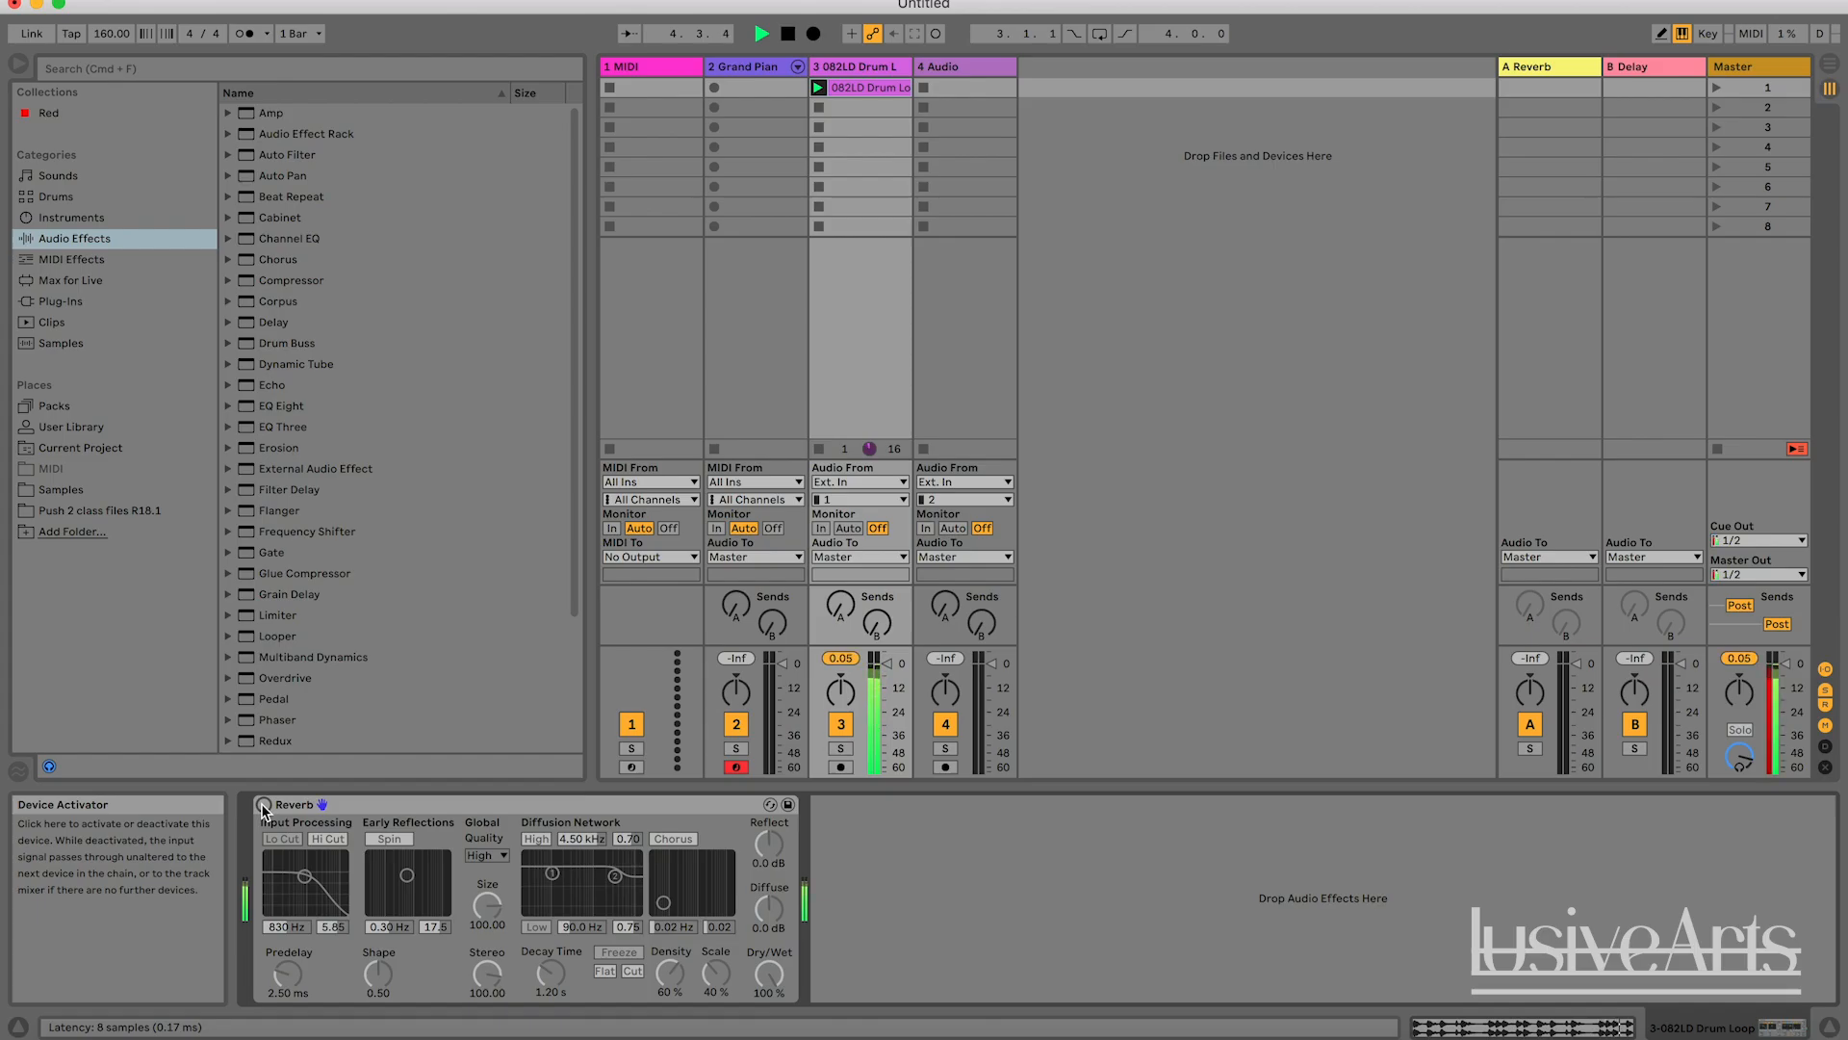
left_click(264, 805)
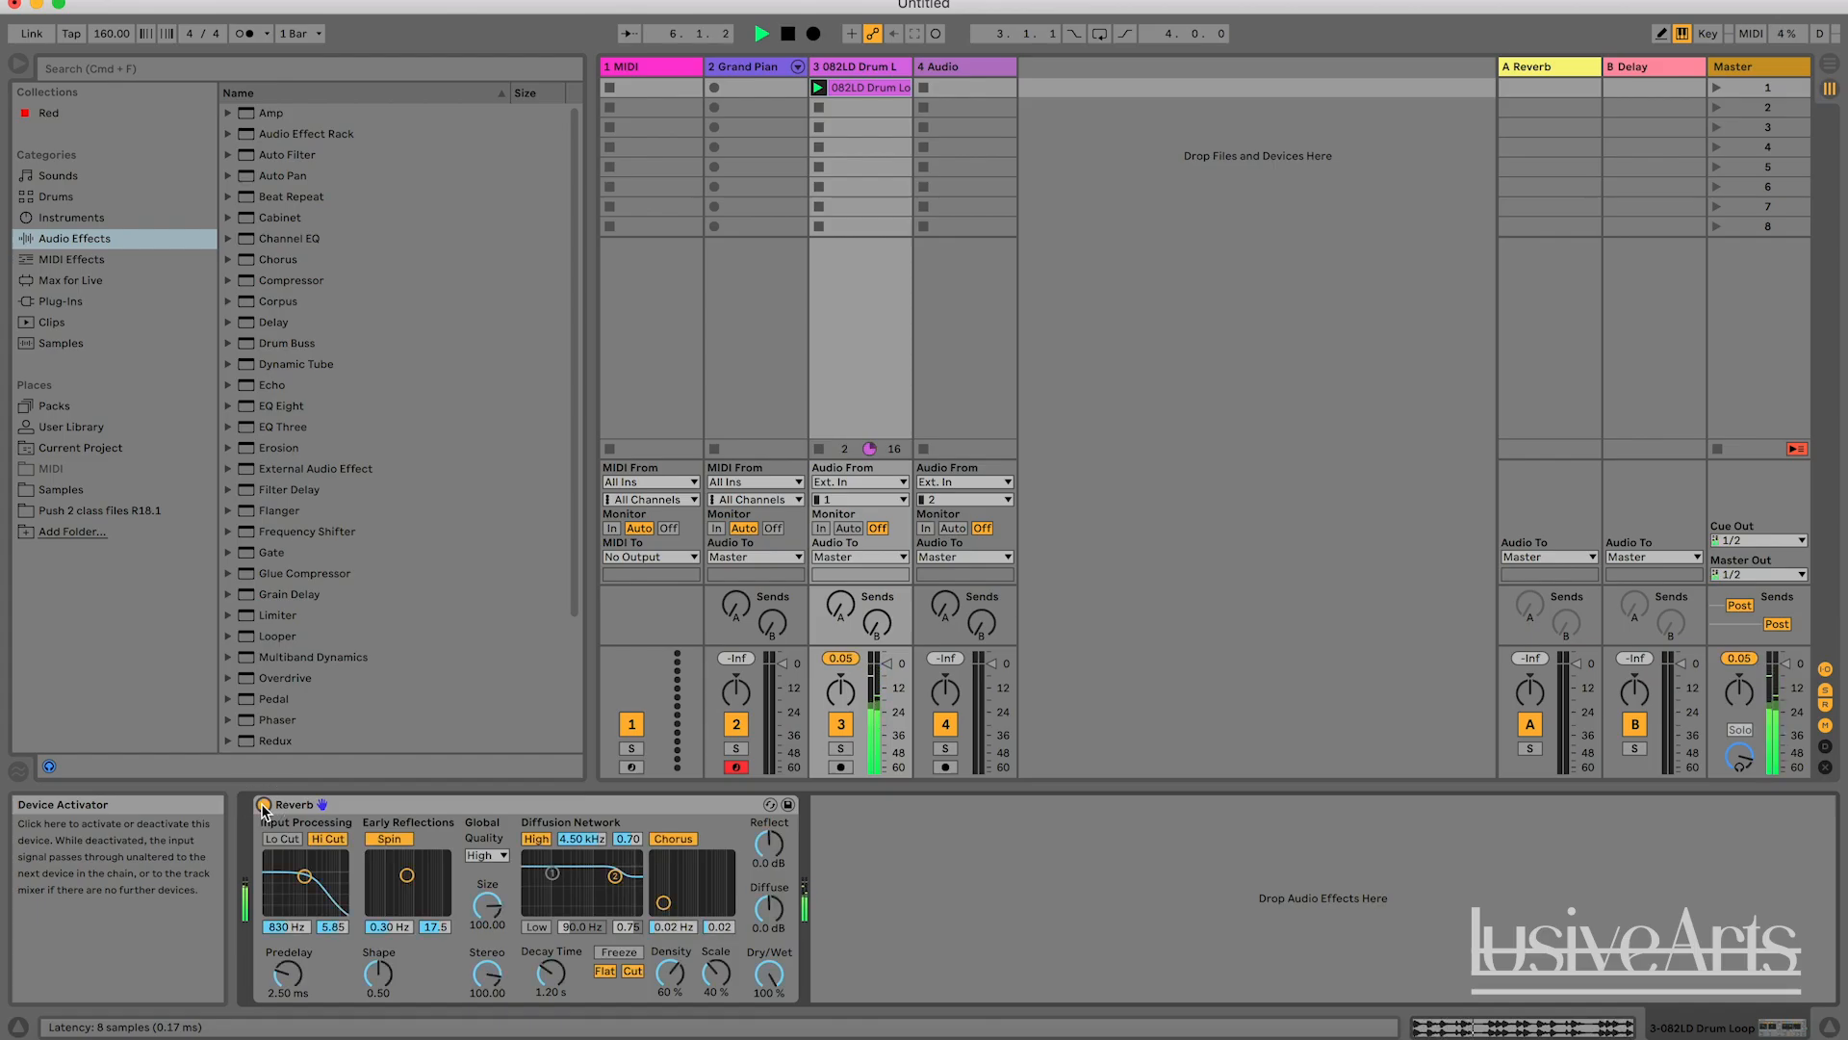
key("space")
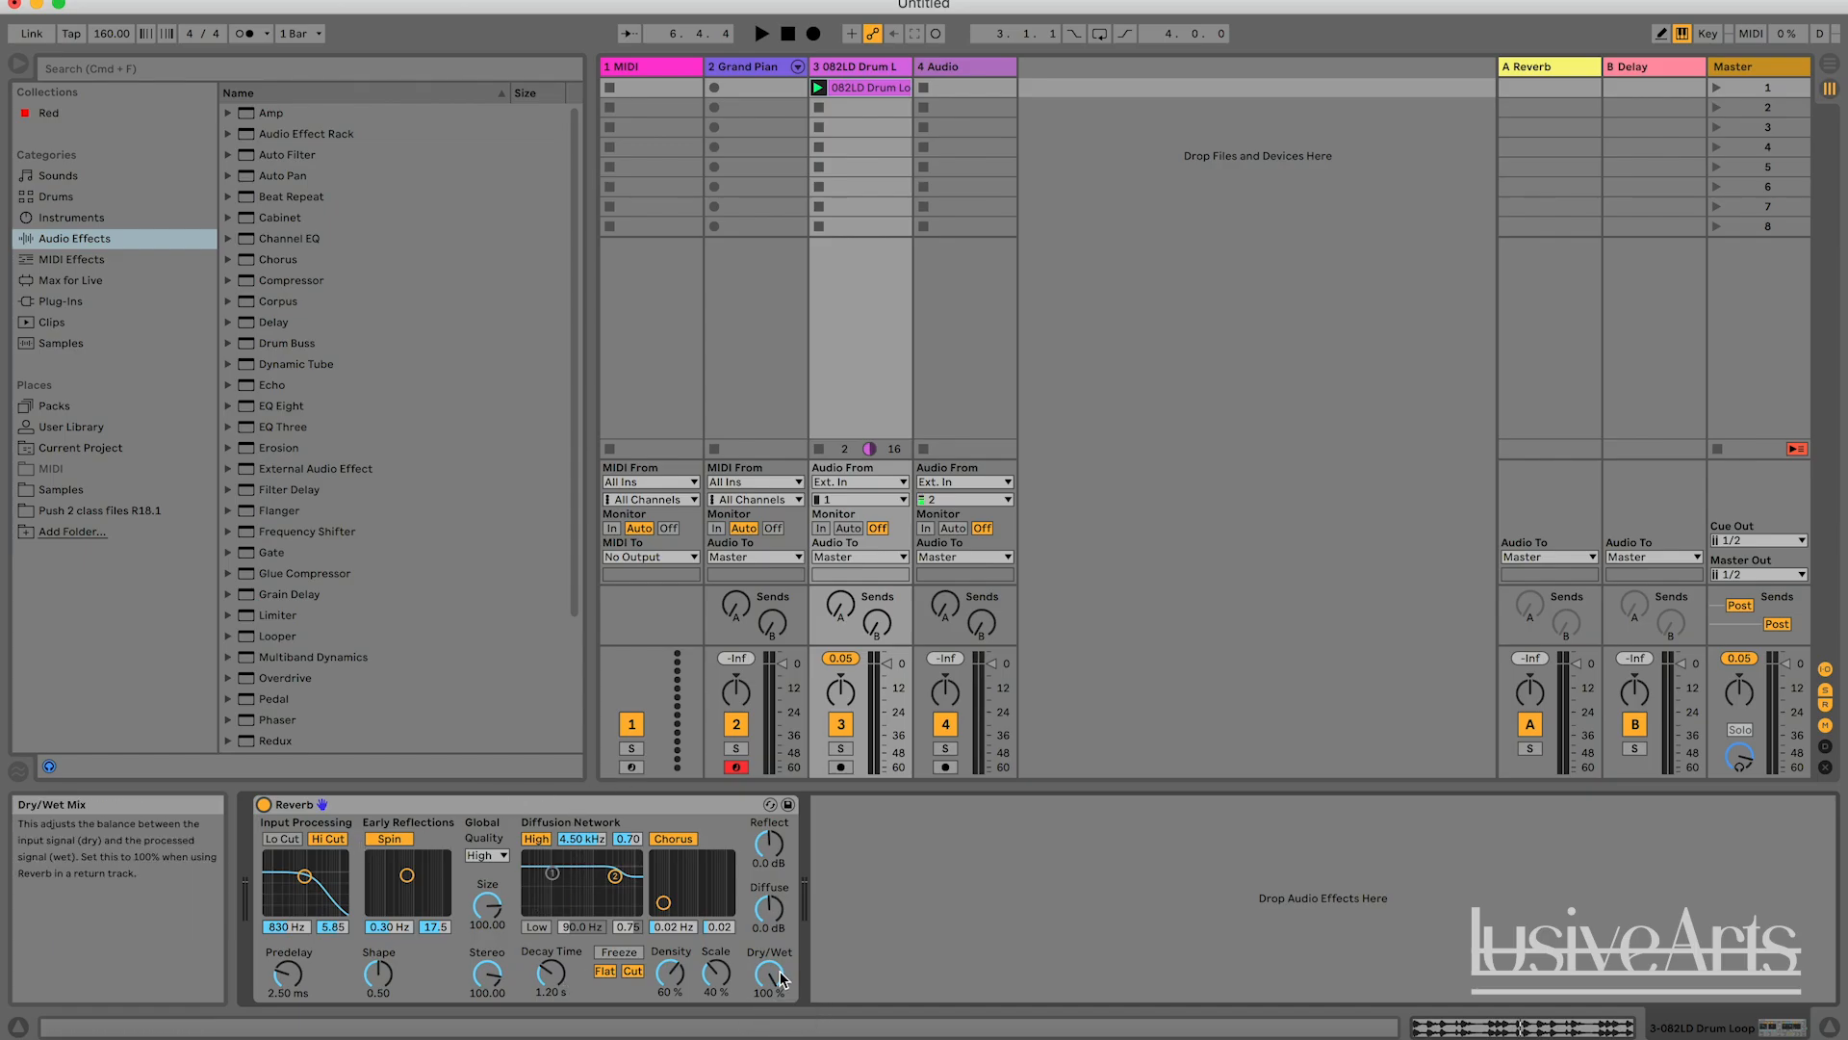
Lower the Reverb's Dry/Wet mix to 50 % while the drum loop plays, and stop playback.
key("space")
left_click_drag(782, 978, 782, 1025)
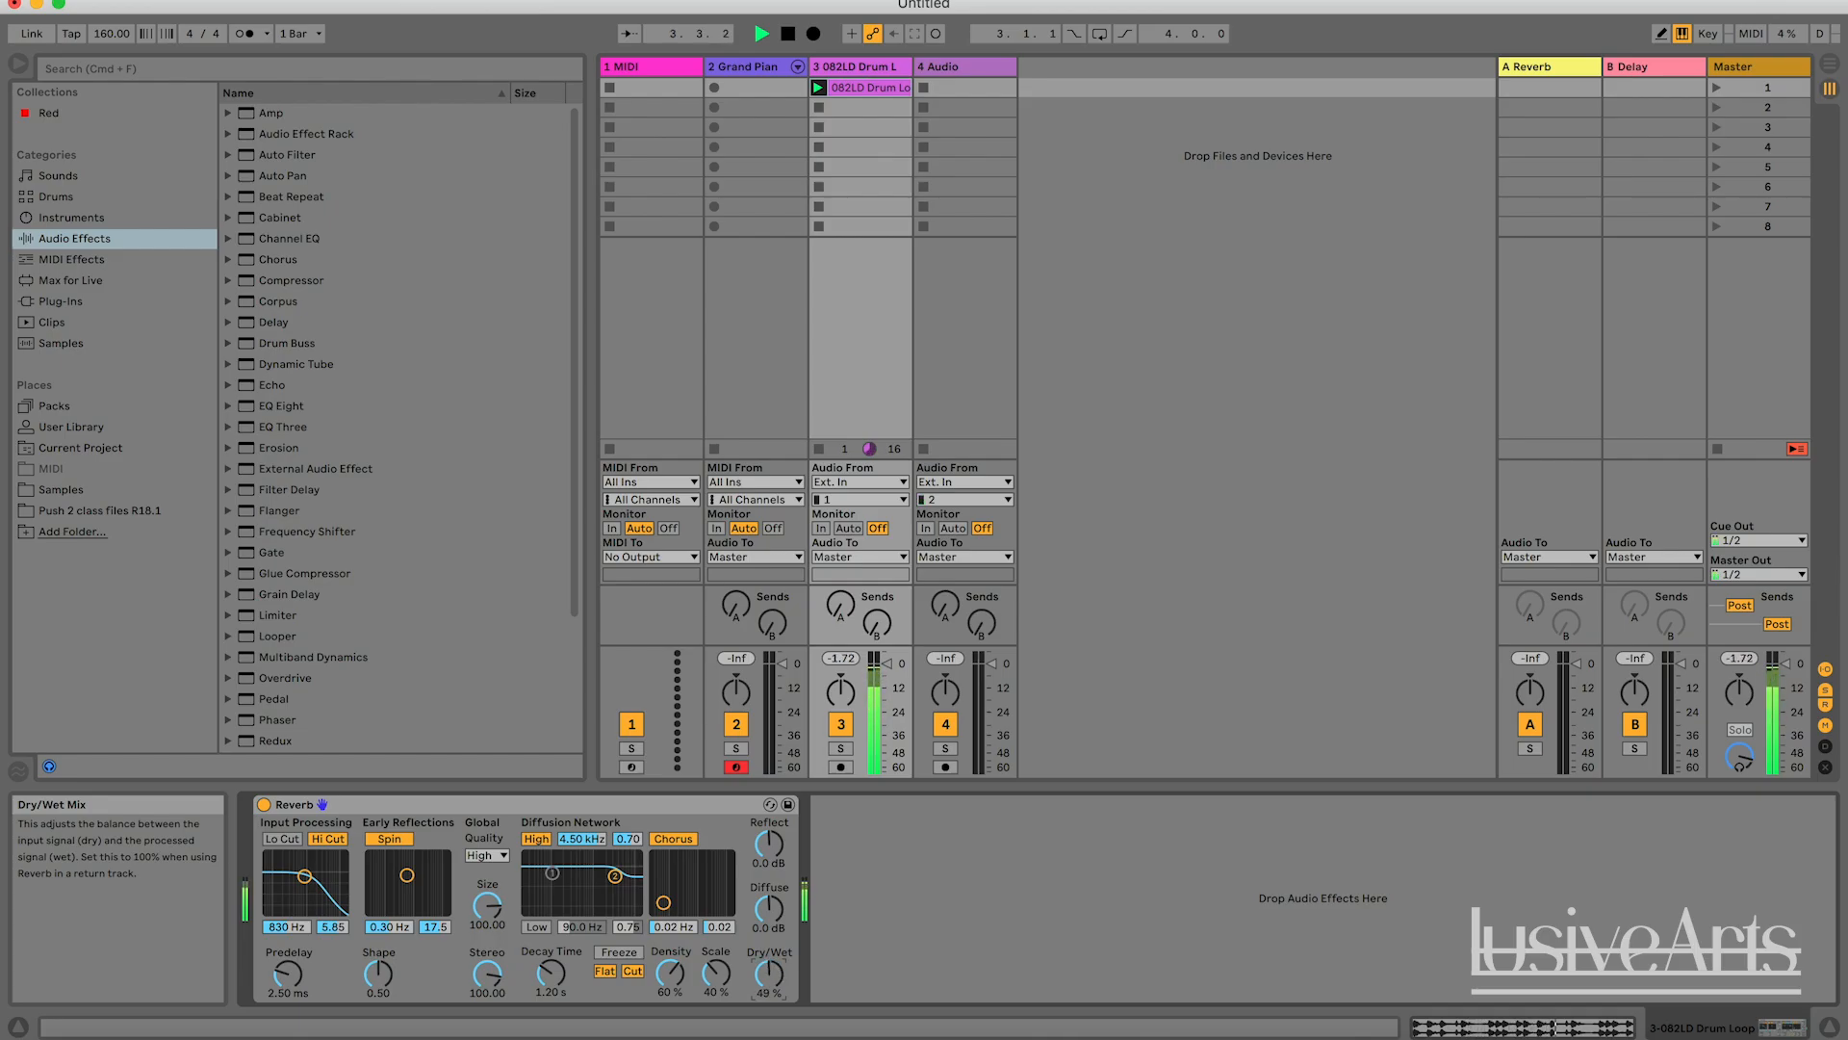
key("space")
left_click_drag(769, 975, 769, 972)
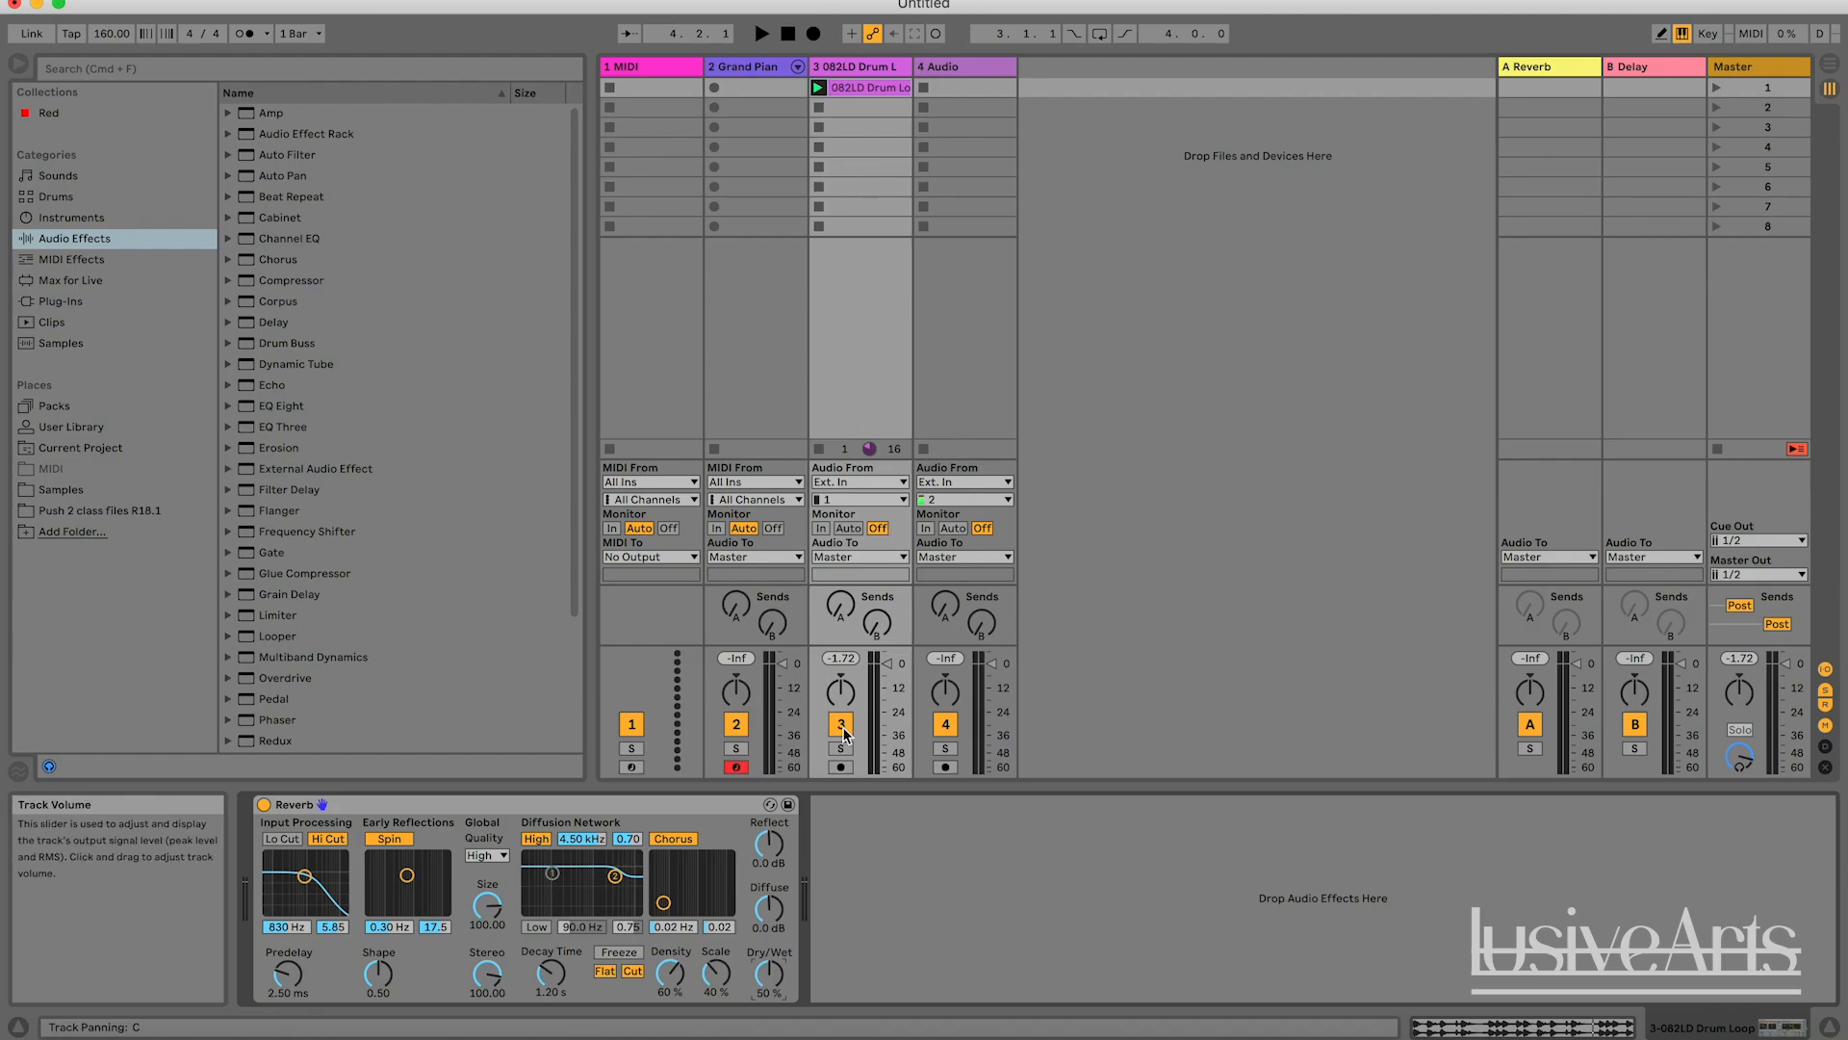
Audition the drum loop while varying the Reverb's Dry/Wet mix, reset it to the 55 % default, and stop playback.
key("space")
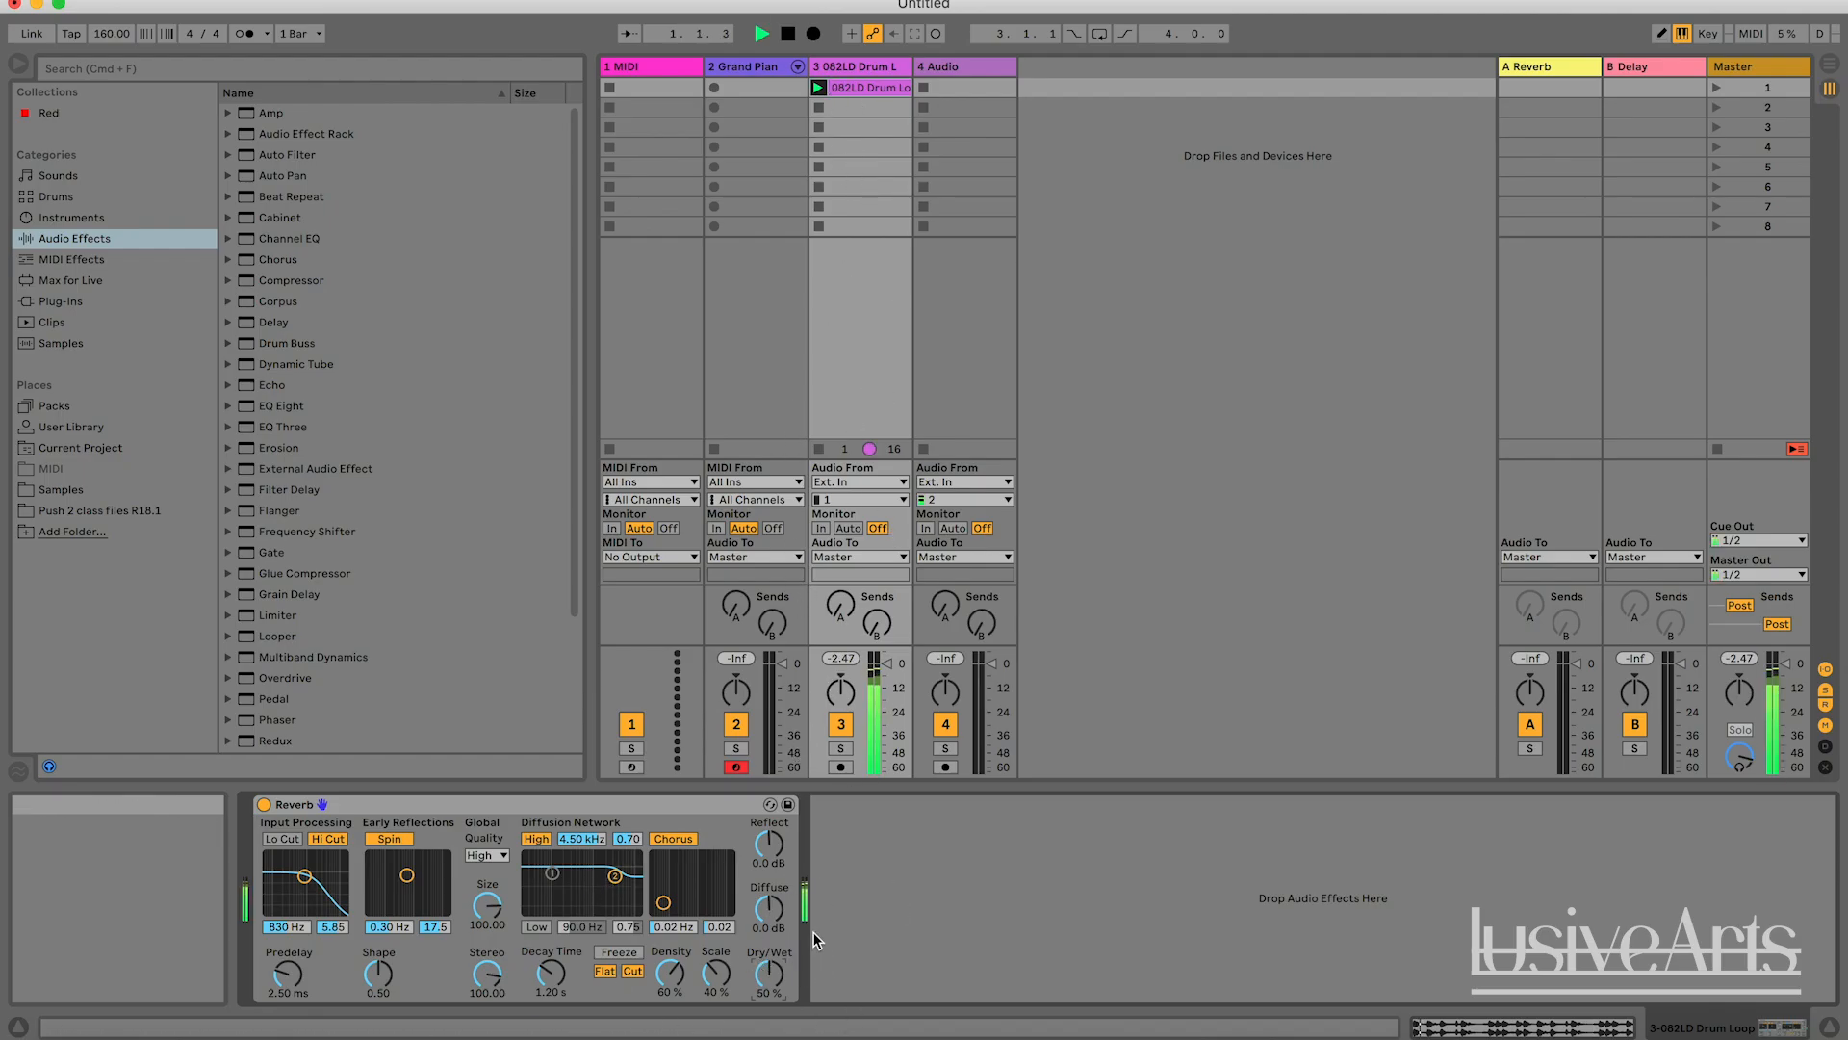
mouse_move(769, 974)
left_mouse_down()
mouse_move(769, 1035)
mouse_move(769, 920)
mouse_move(769, 991)
left_mouse_up()
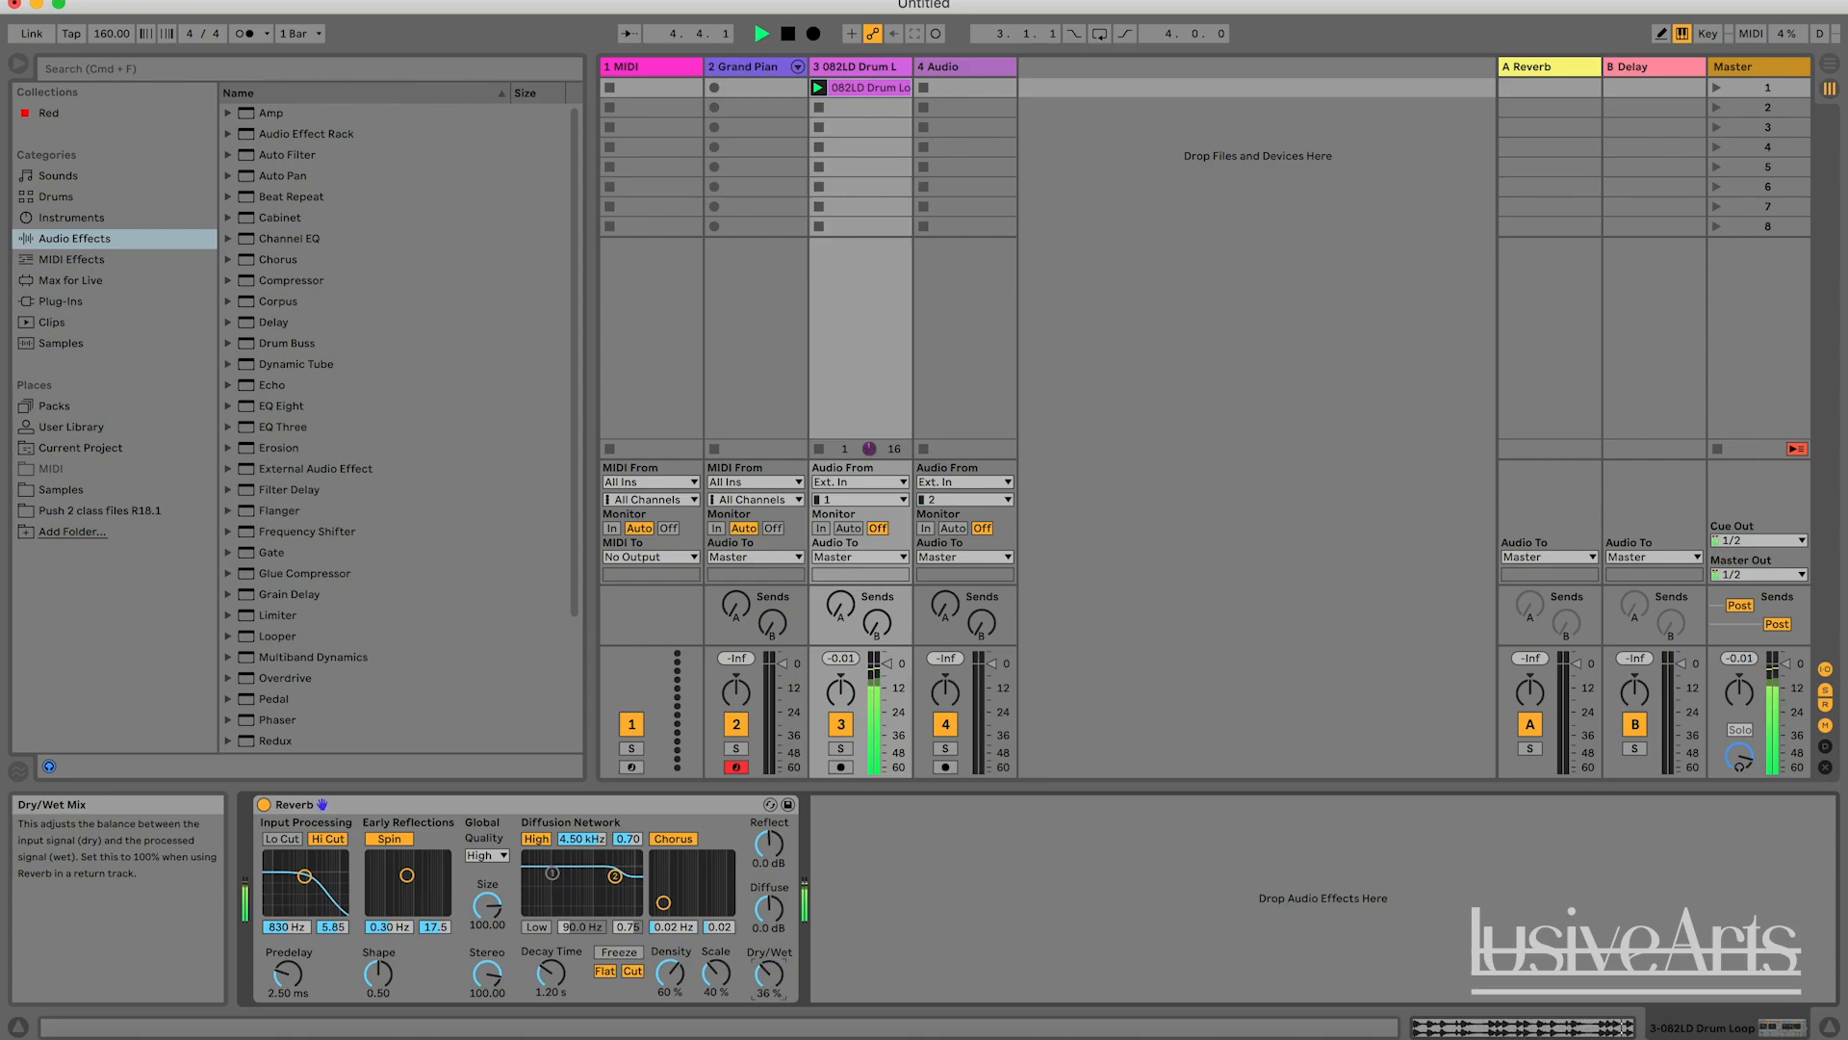
right_click(767, 975)
left_click(767, 975)
double_click(769, 975)
key("space")
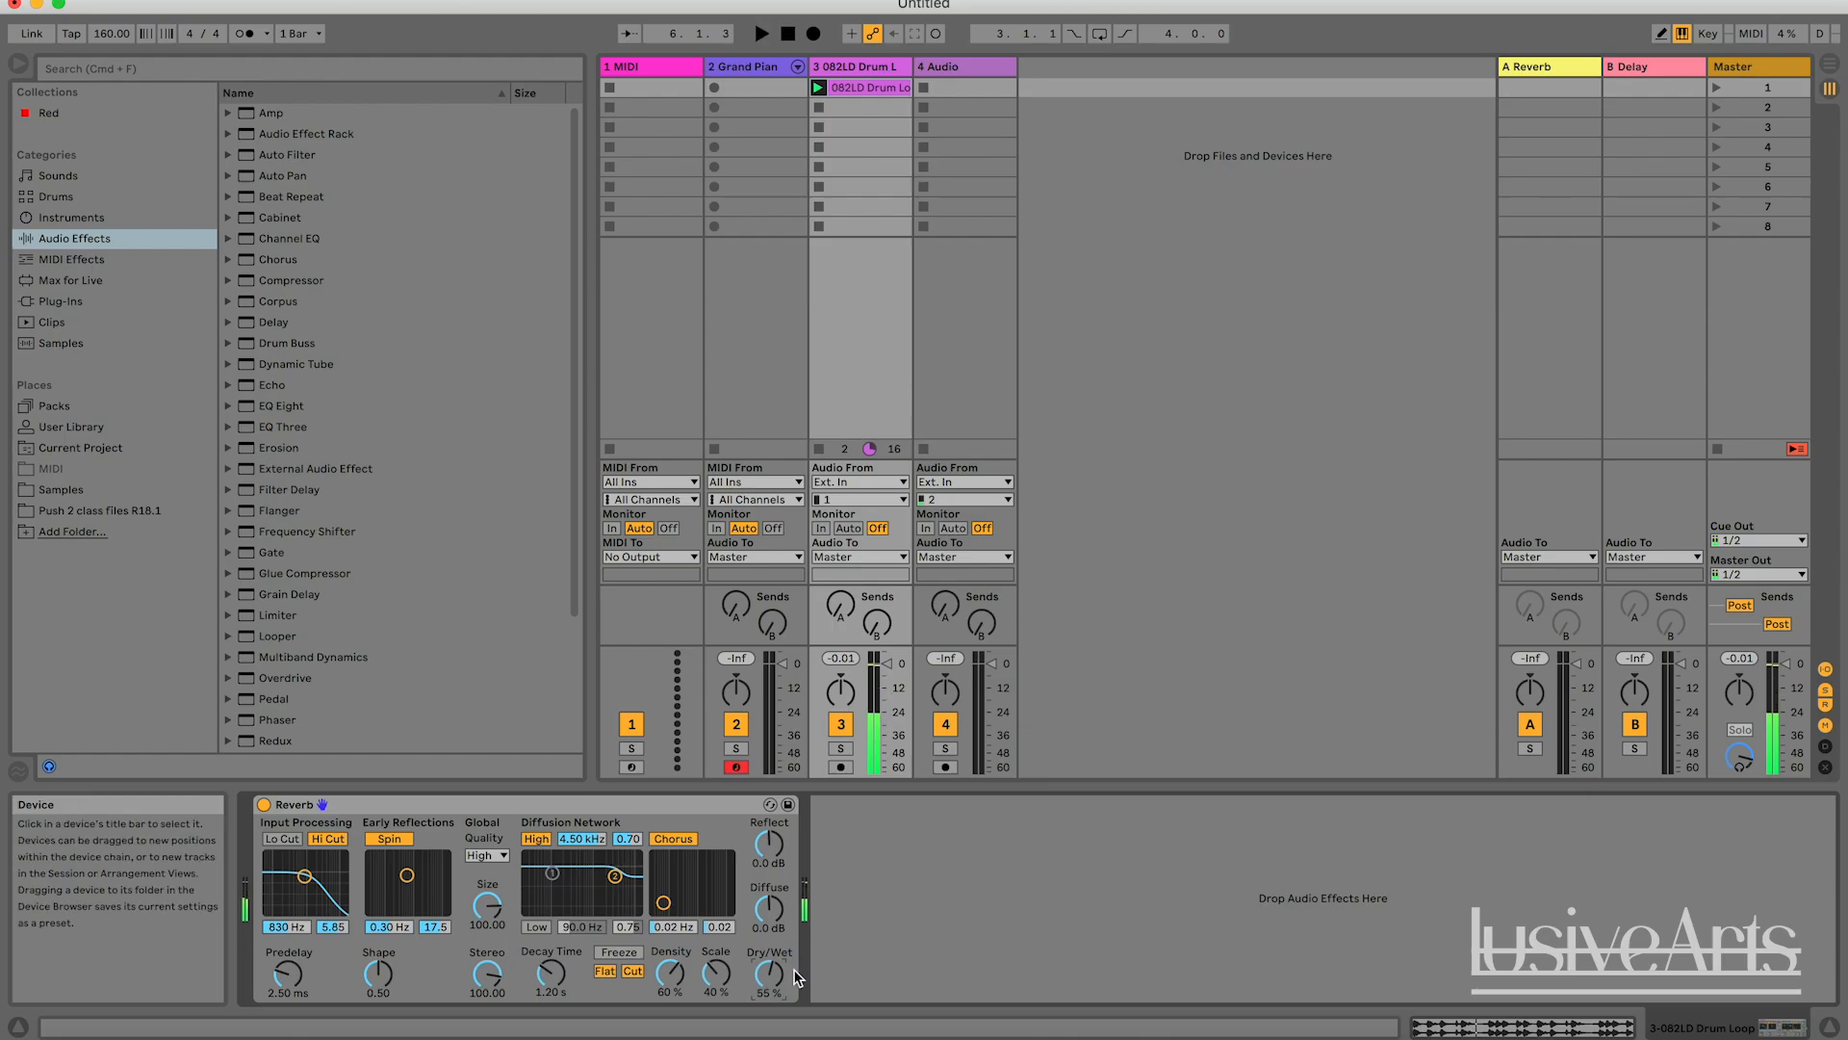
Set the Reverb's Dry/Wet mix in turn to 50 %, 100 % and 0 % to demonstrate its range.
left_click_drag(775, 976, 776, 981)
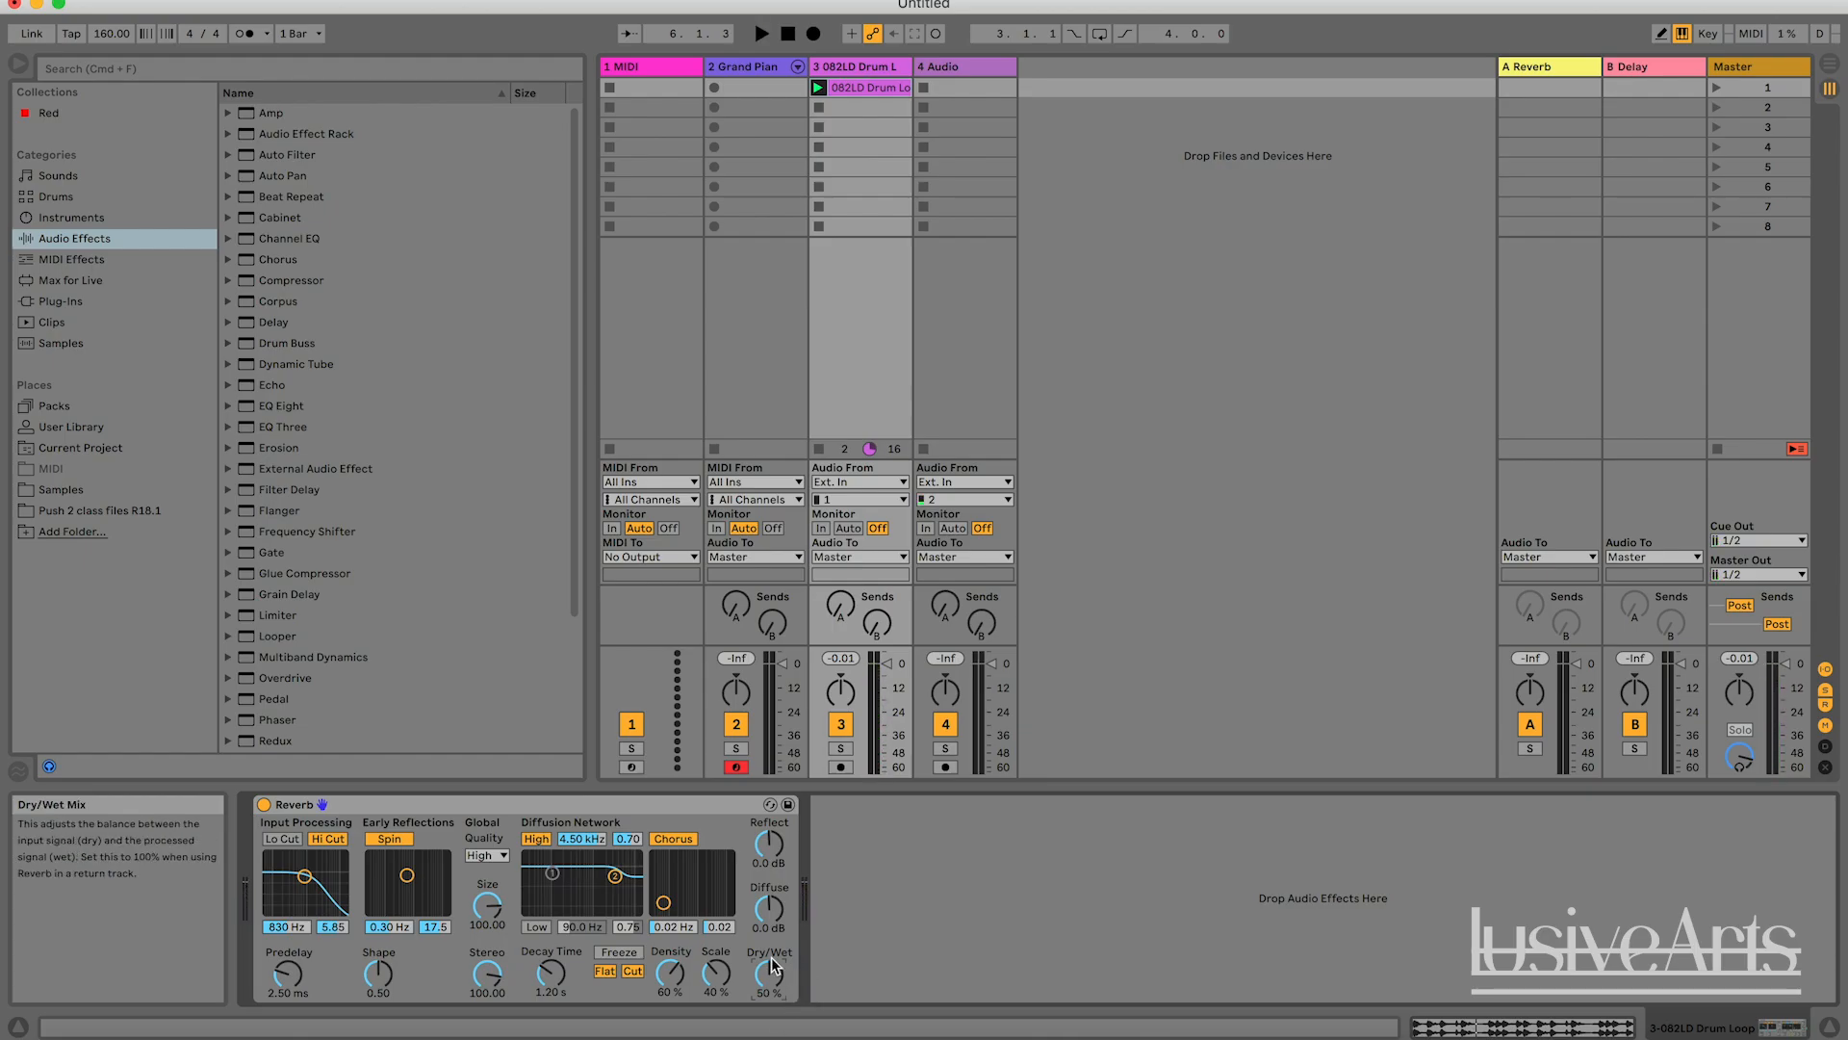
left_click_drag(773, 984, 773, 943)
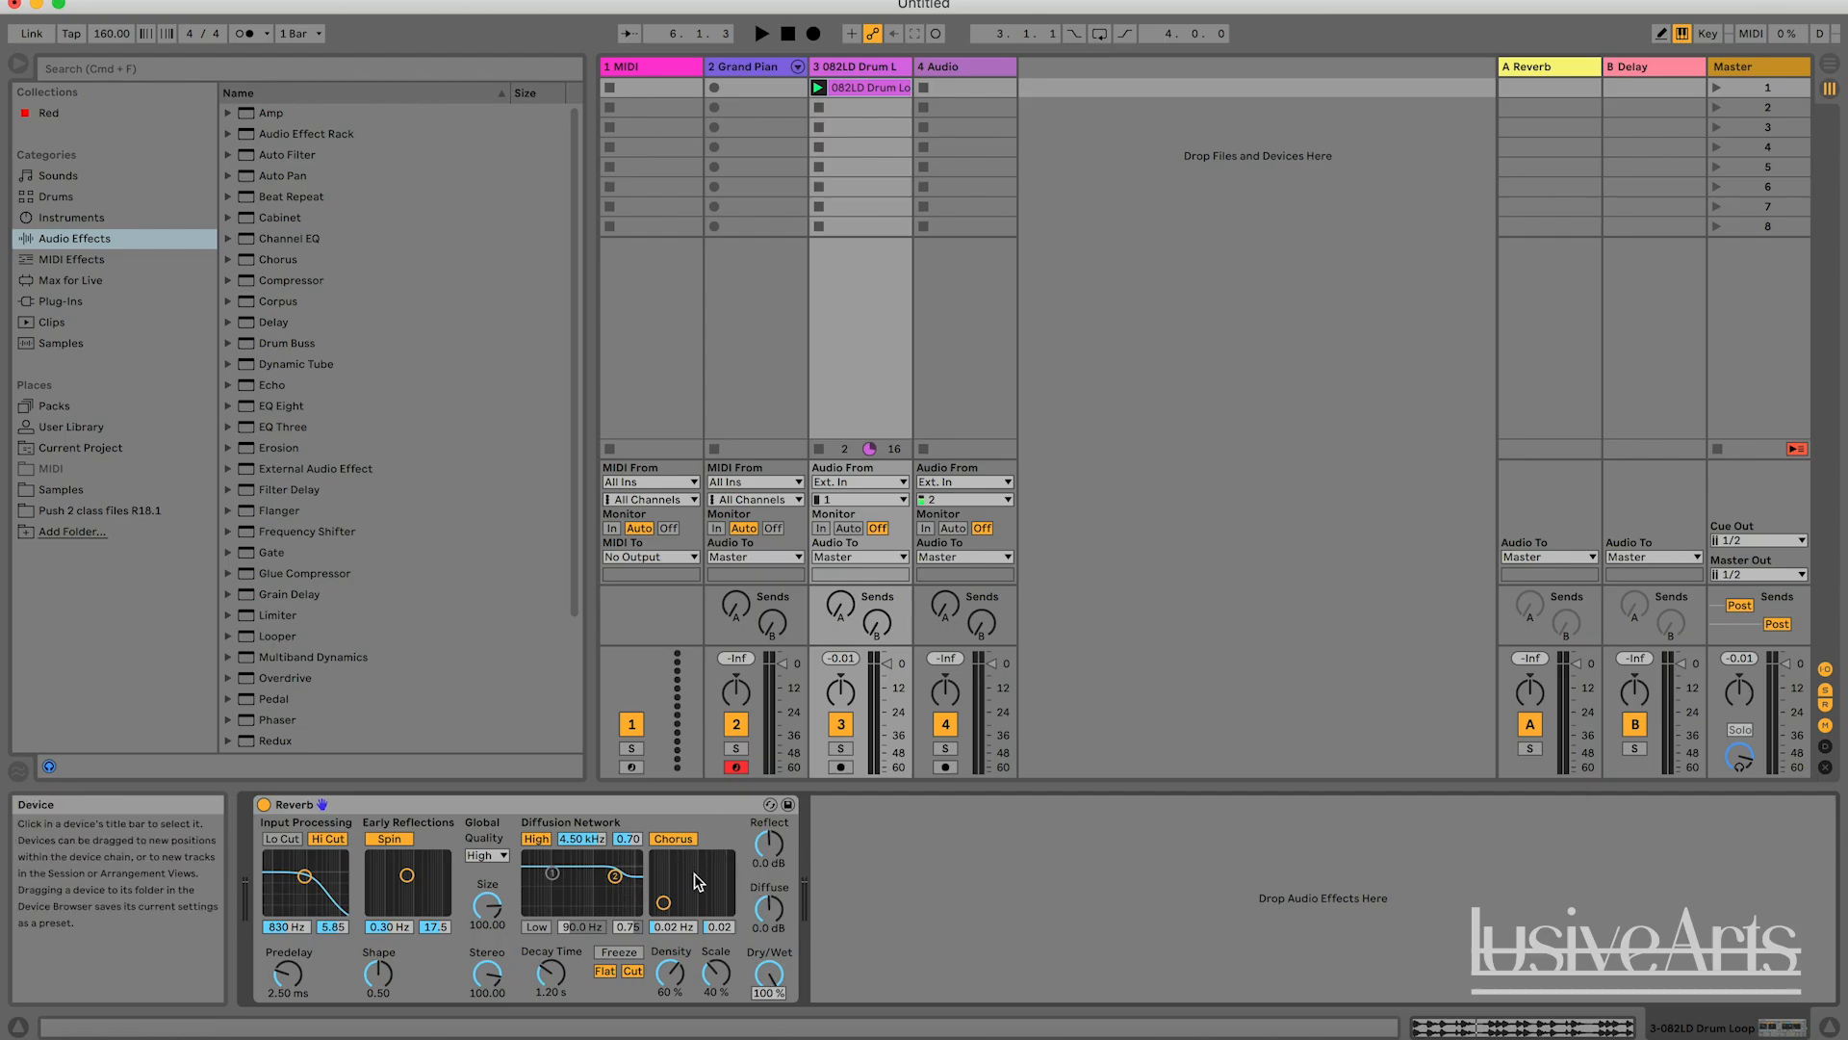
left_click_drag(787, 960, 787, 1035)
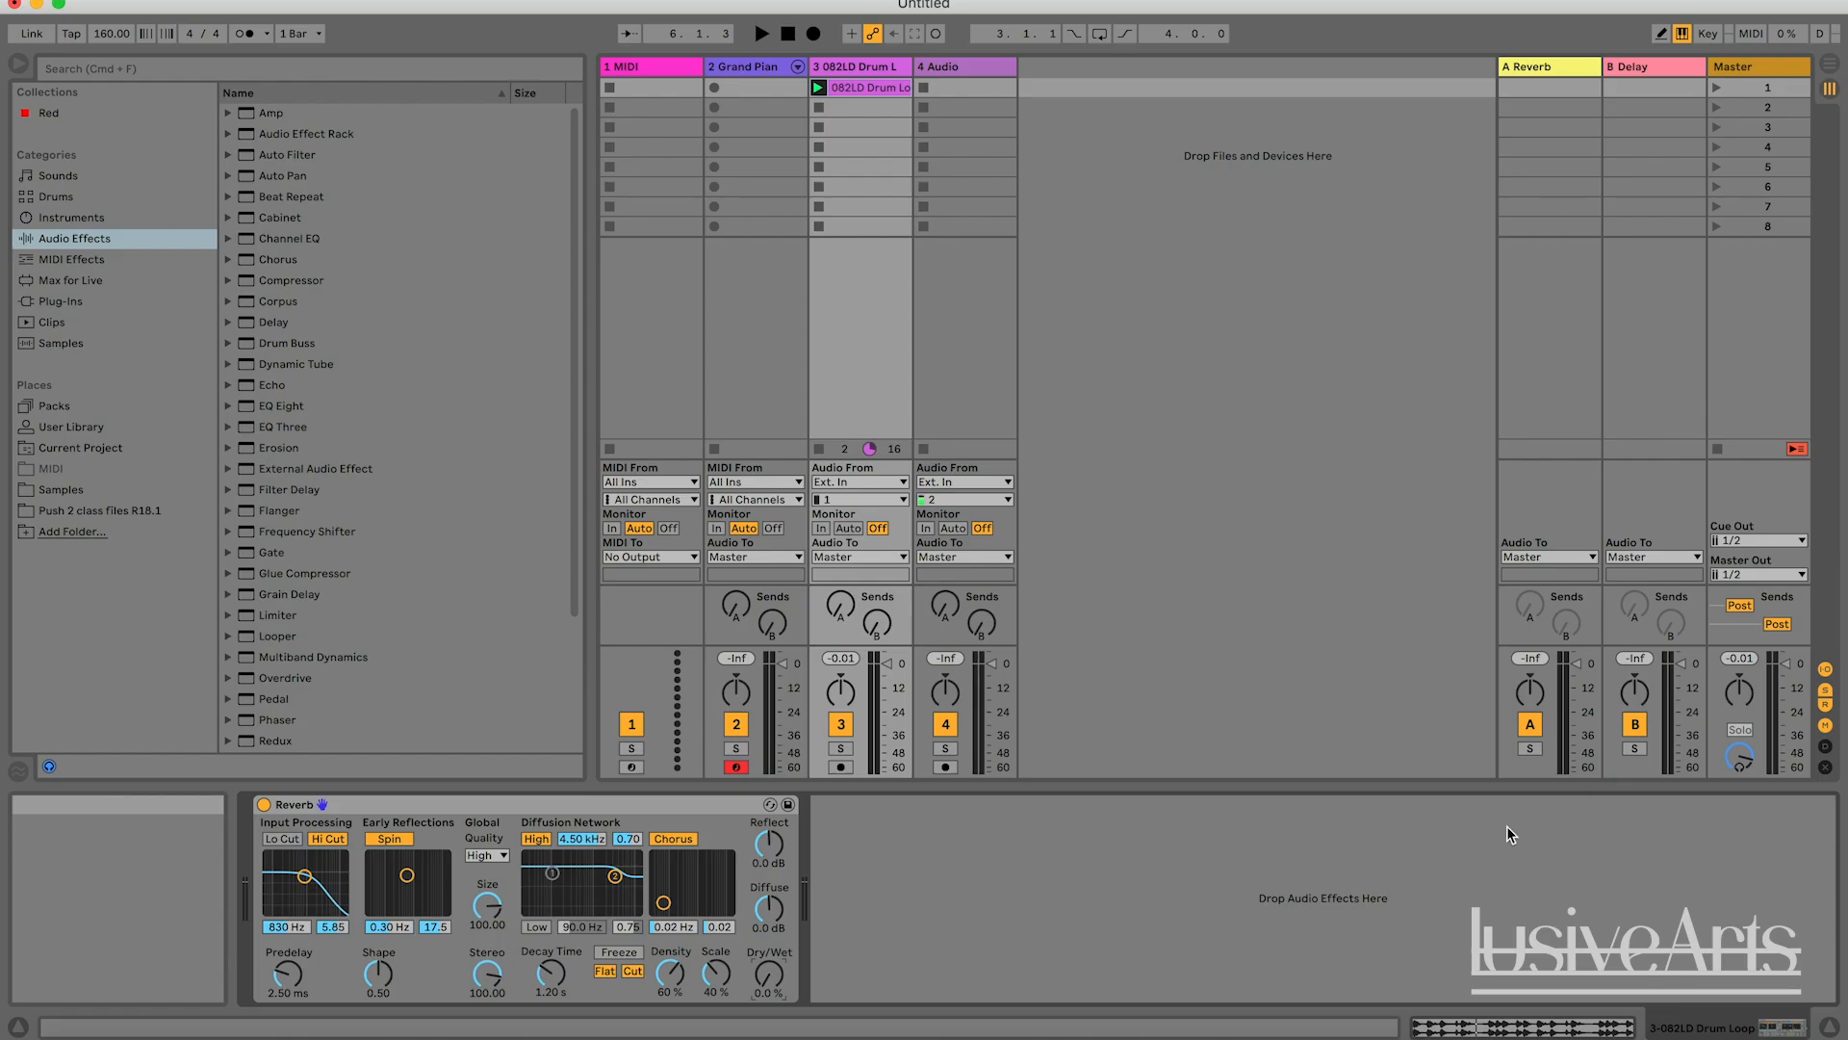
Add a second Reverb after the first, with Dry/Wet at 50 % on the first and 20 % on the second.
scroll(289, 597, "down", 3)
left_click_drag(285, 616, 916, 902)
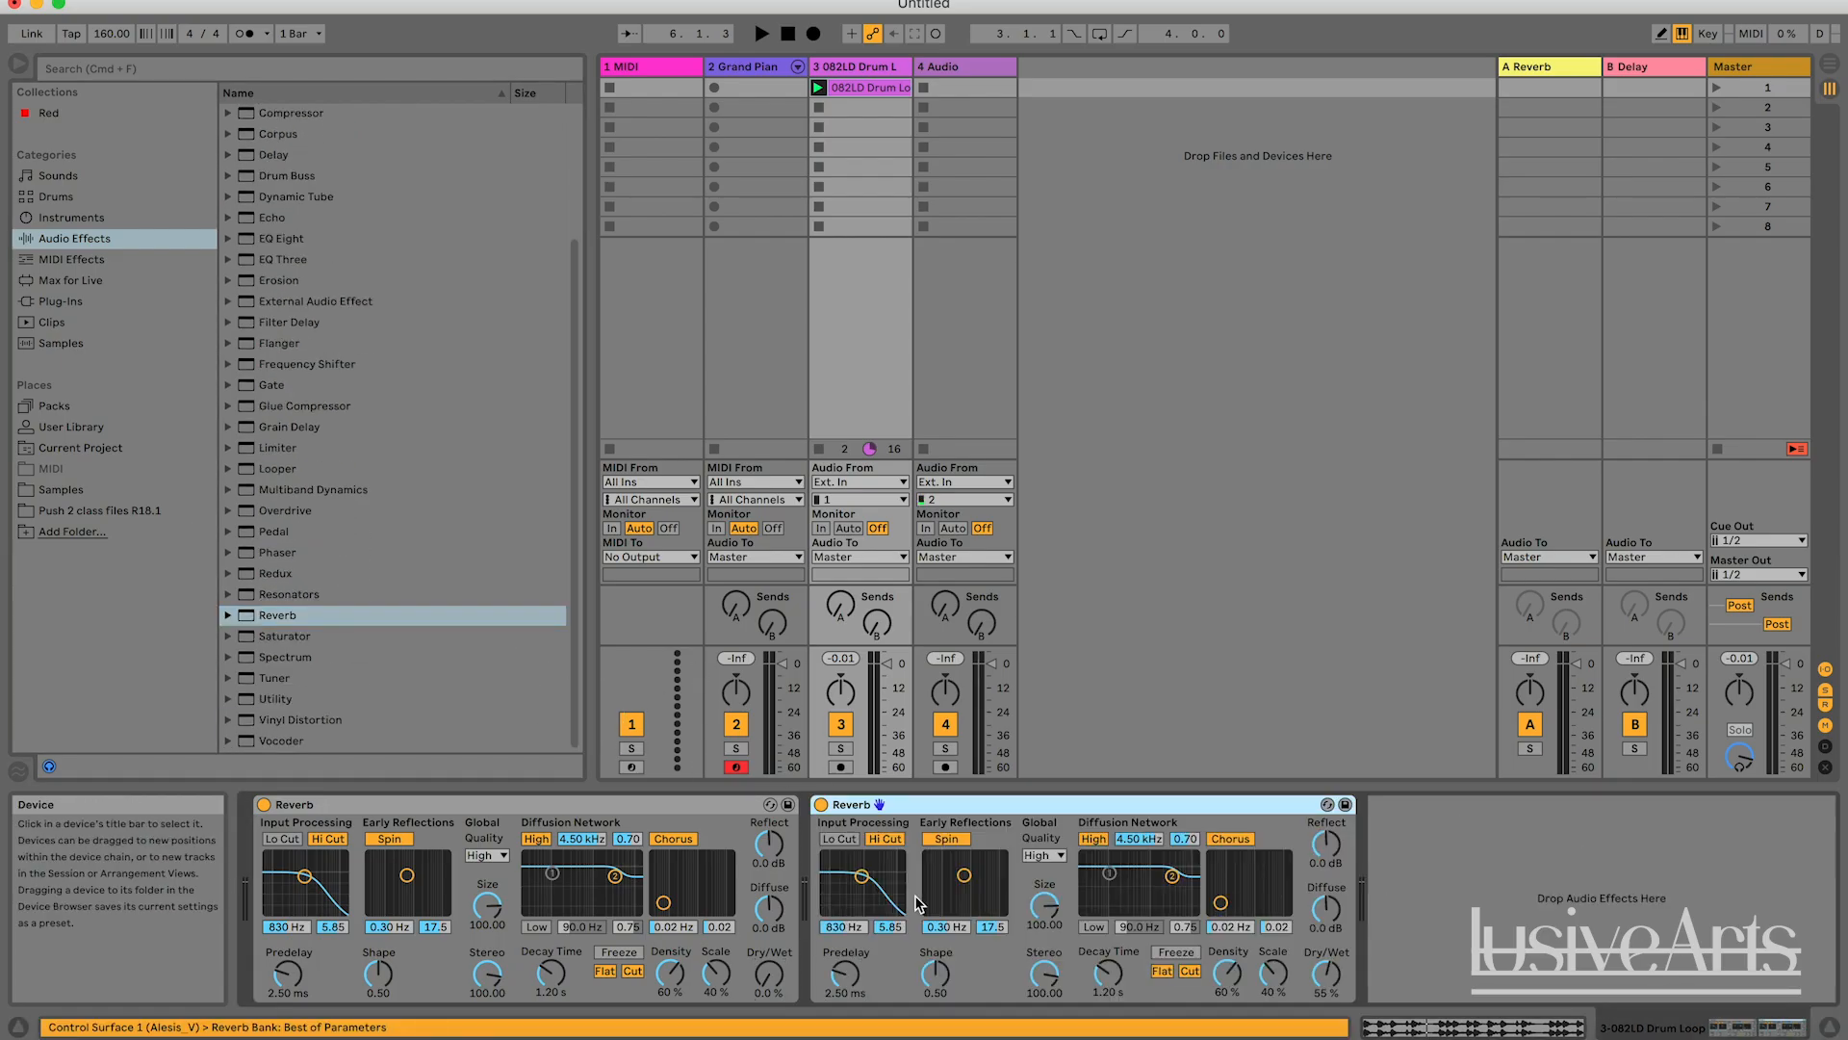
left_click_drag(775, 966, 776, 967)
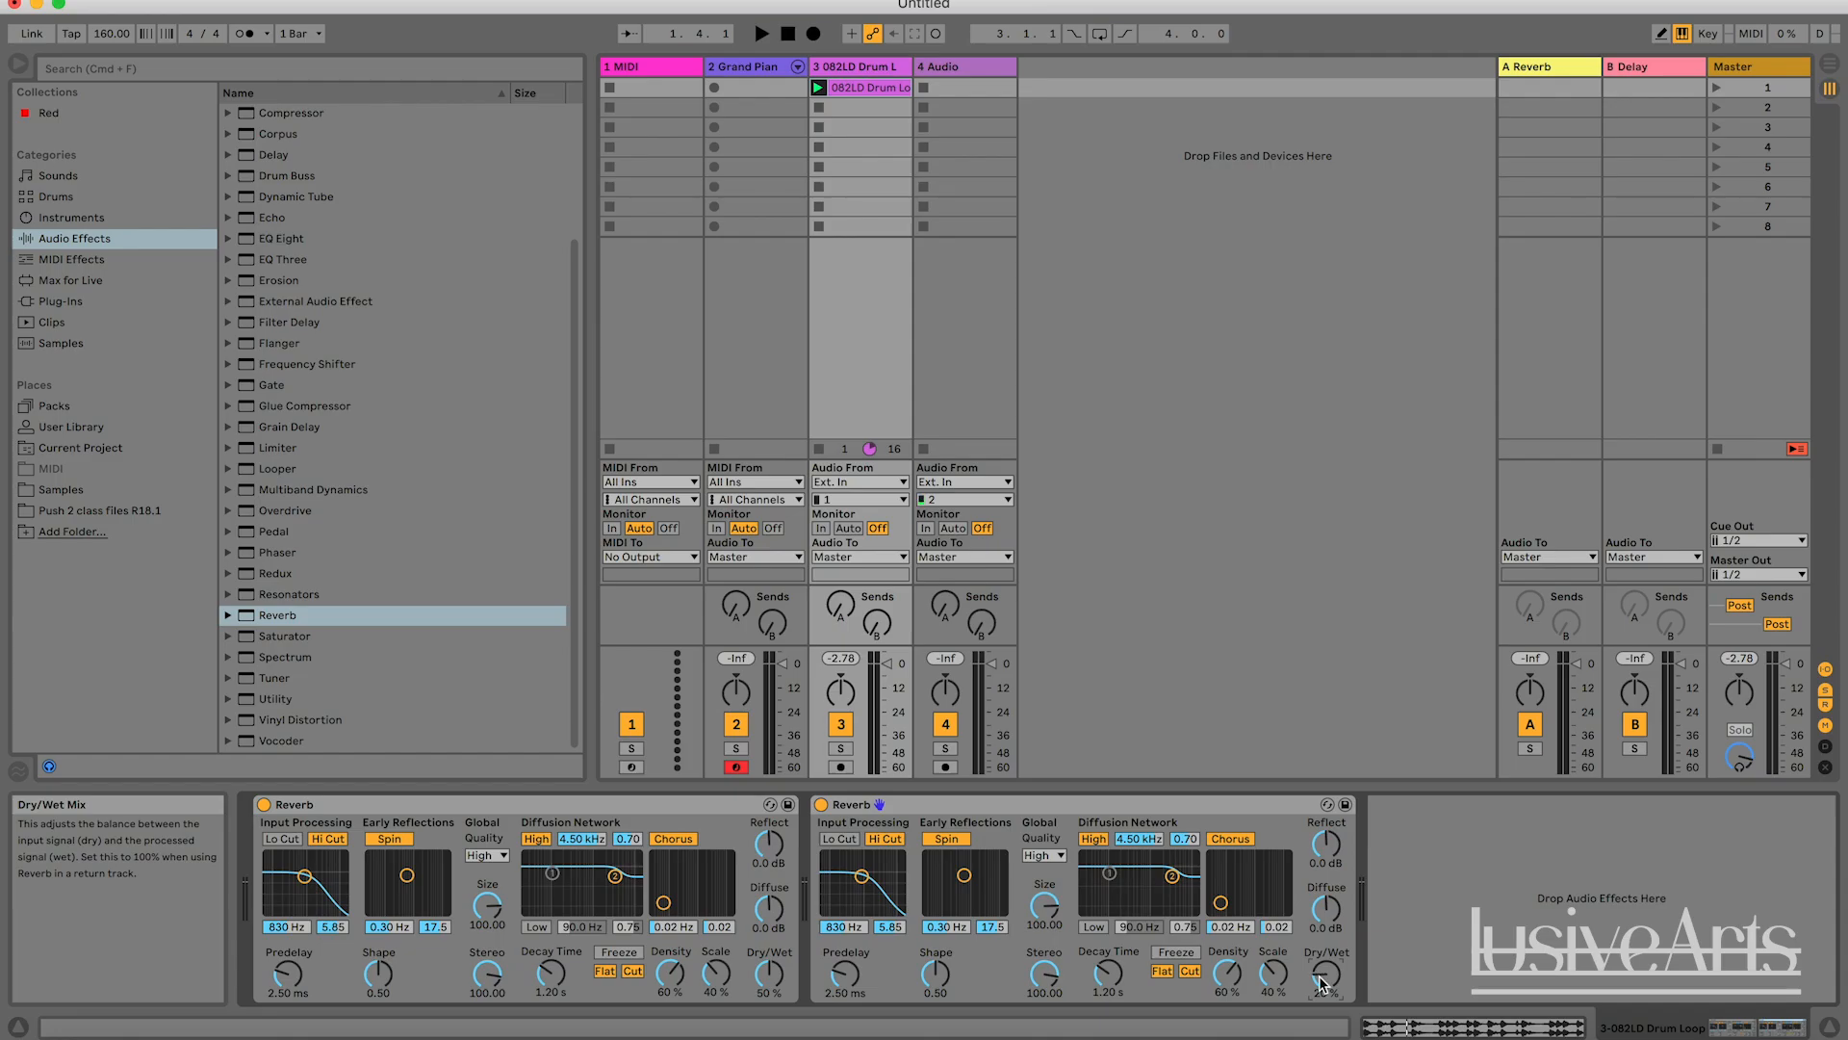
Audition the drum loop through the two Reverbs in series, and stop playback.
key("space")
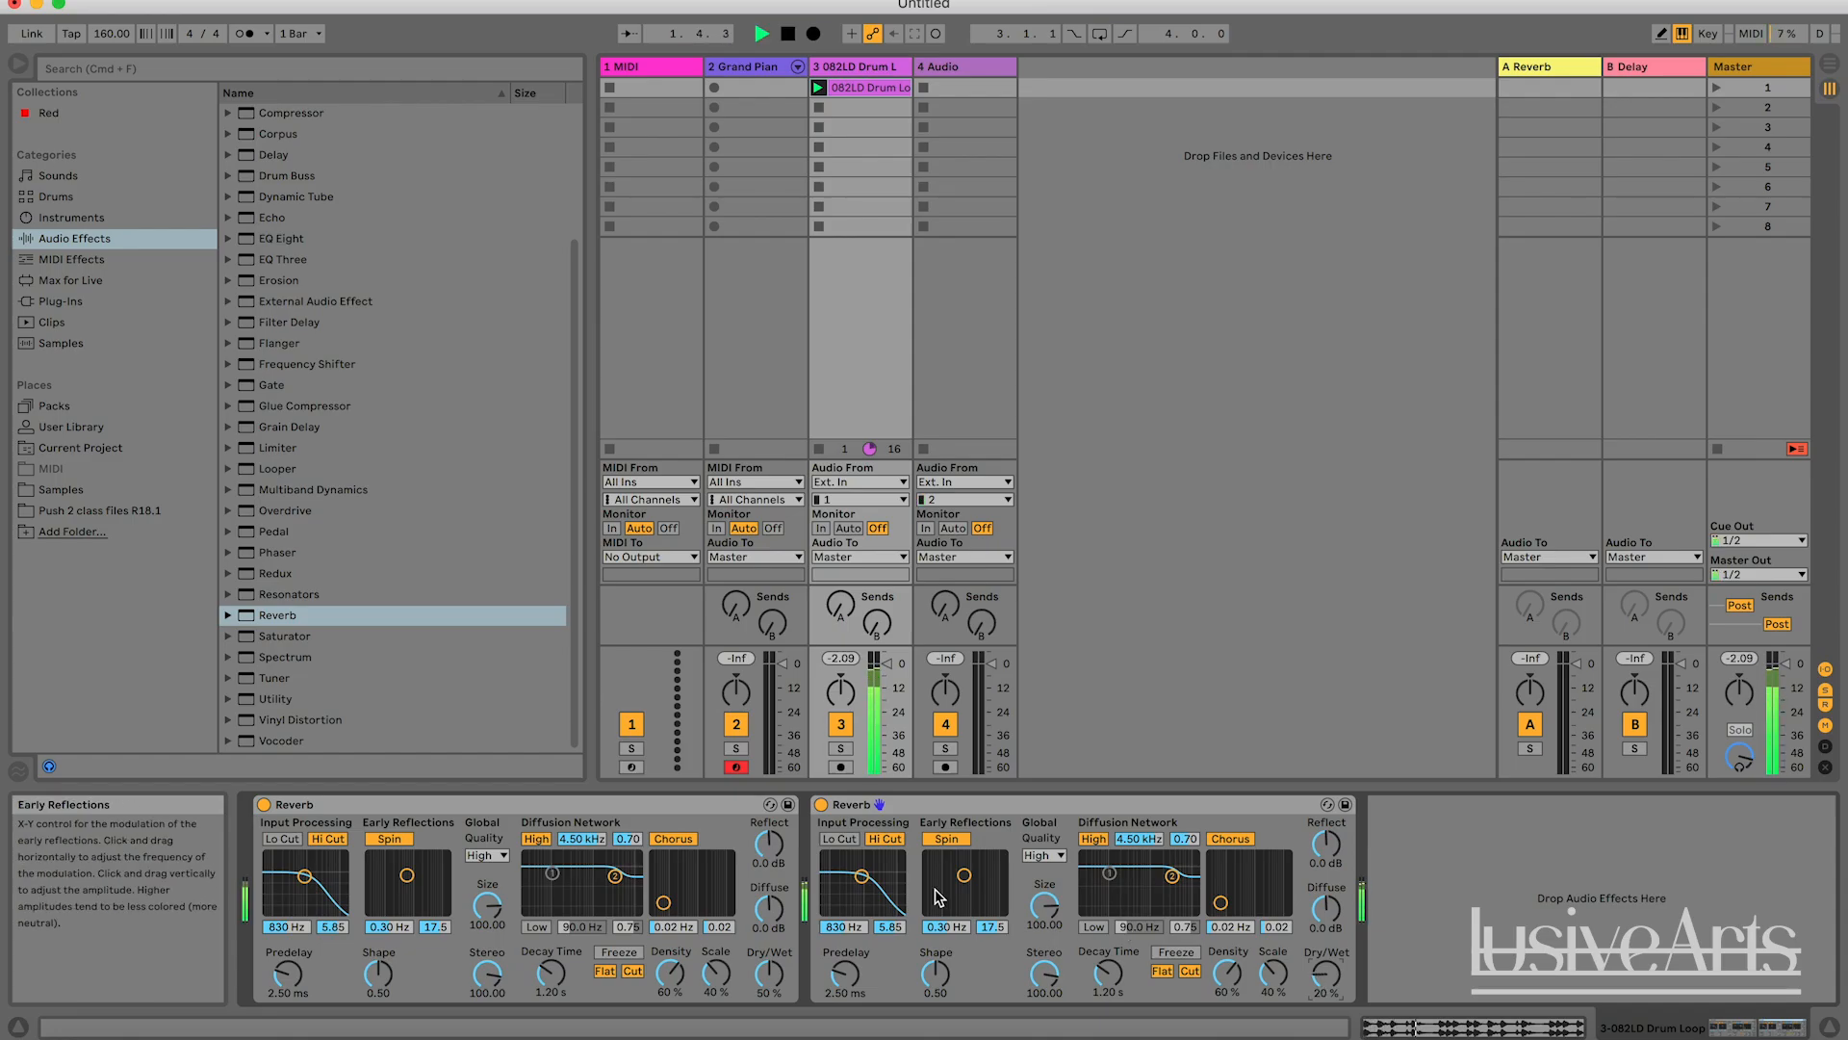
key("space")
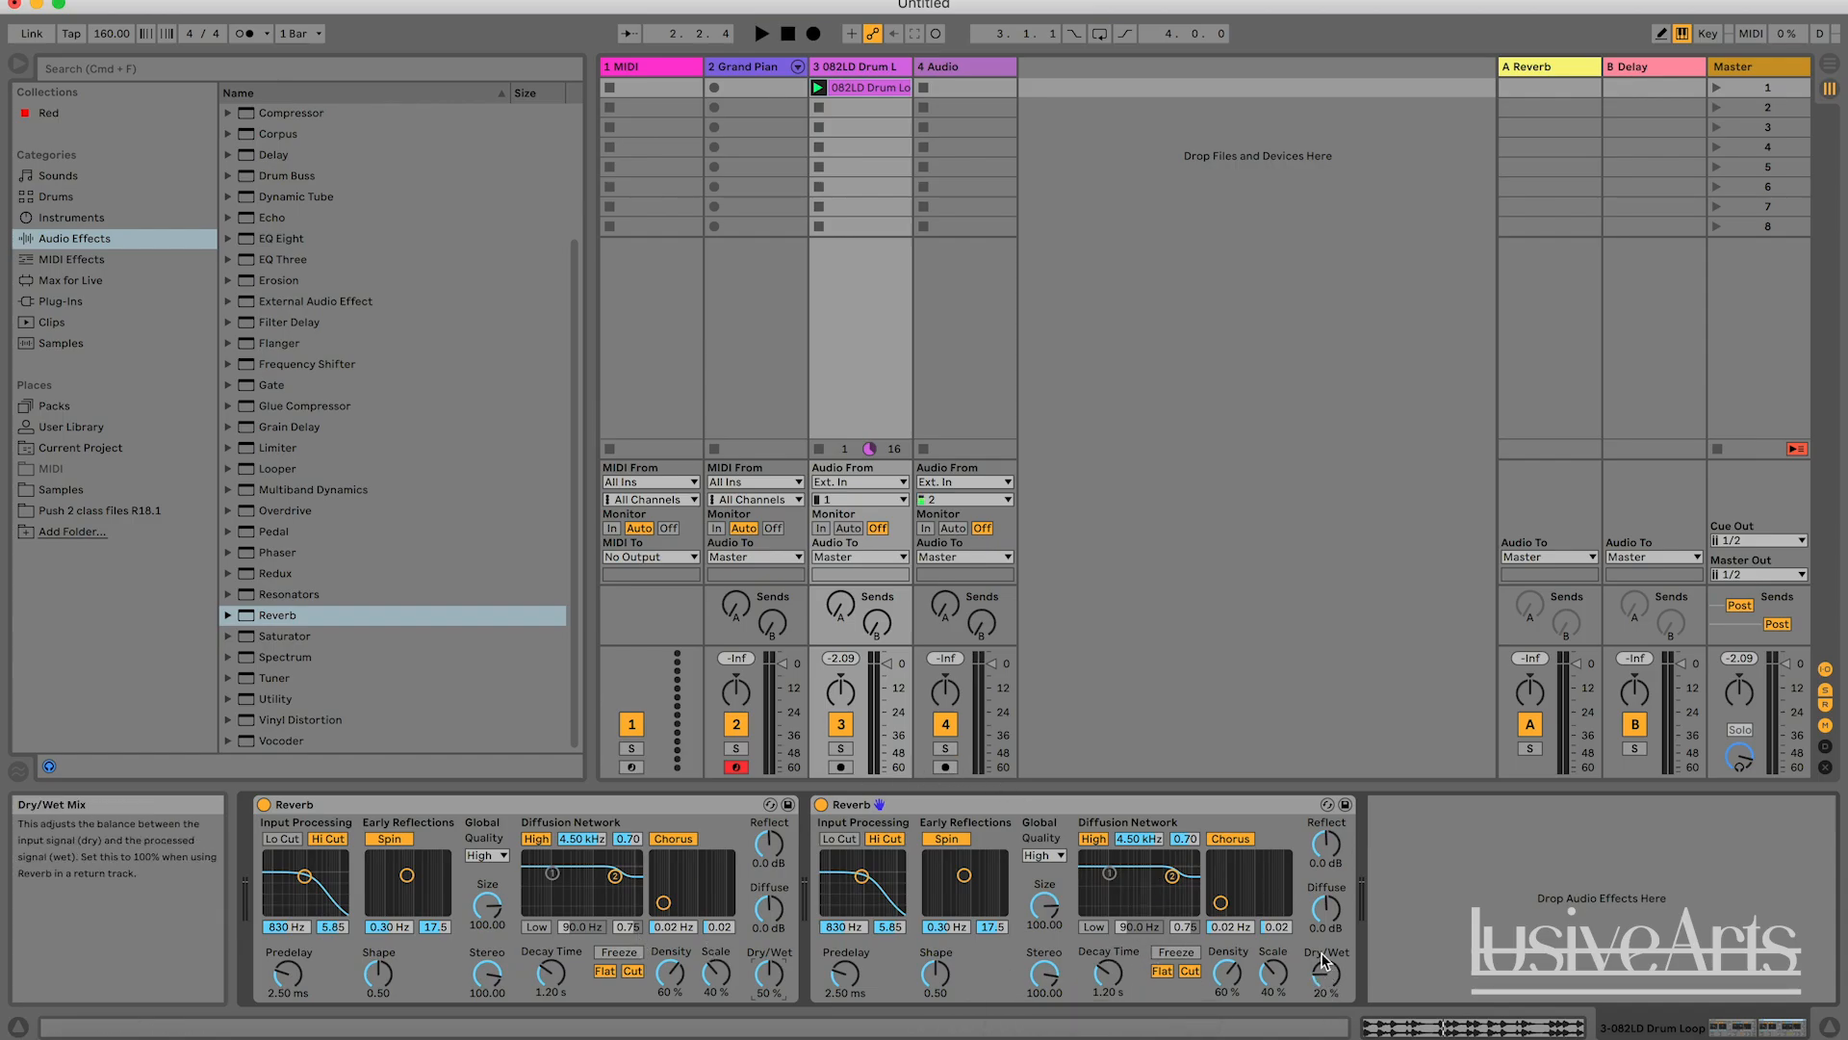
Duplicate the second Reverb several times and briefly audition the drum loop through the stacked chain.
left_click(1038, 805)
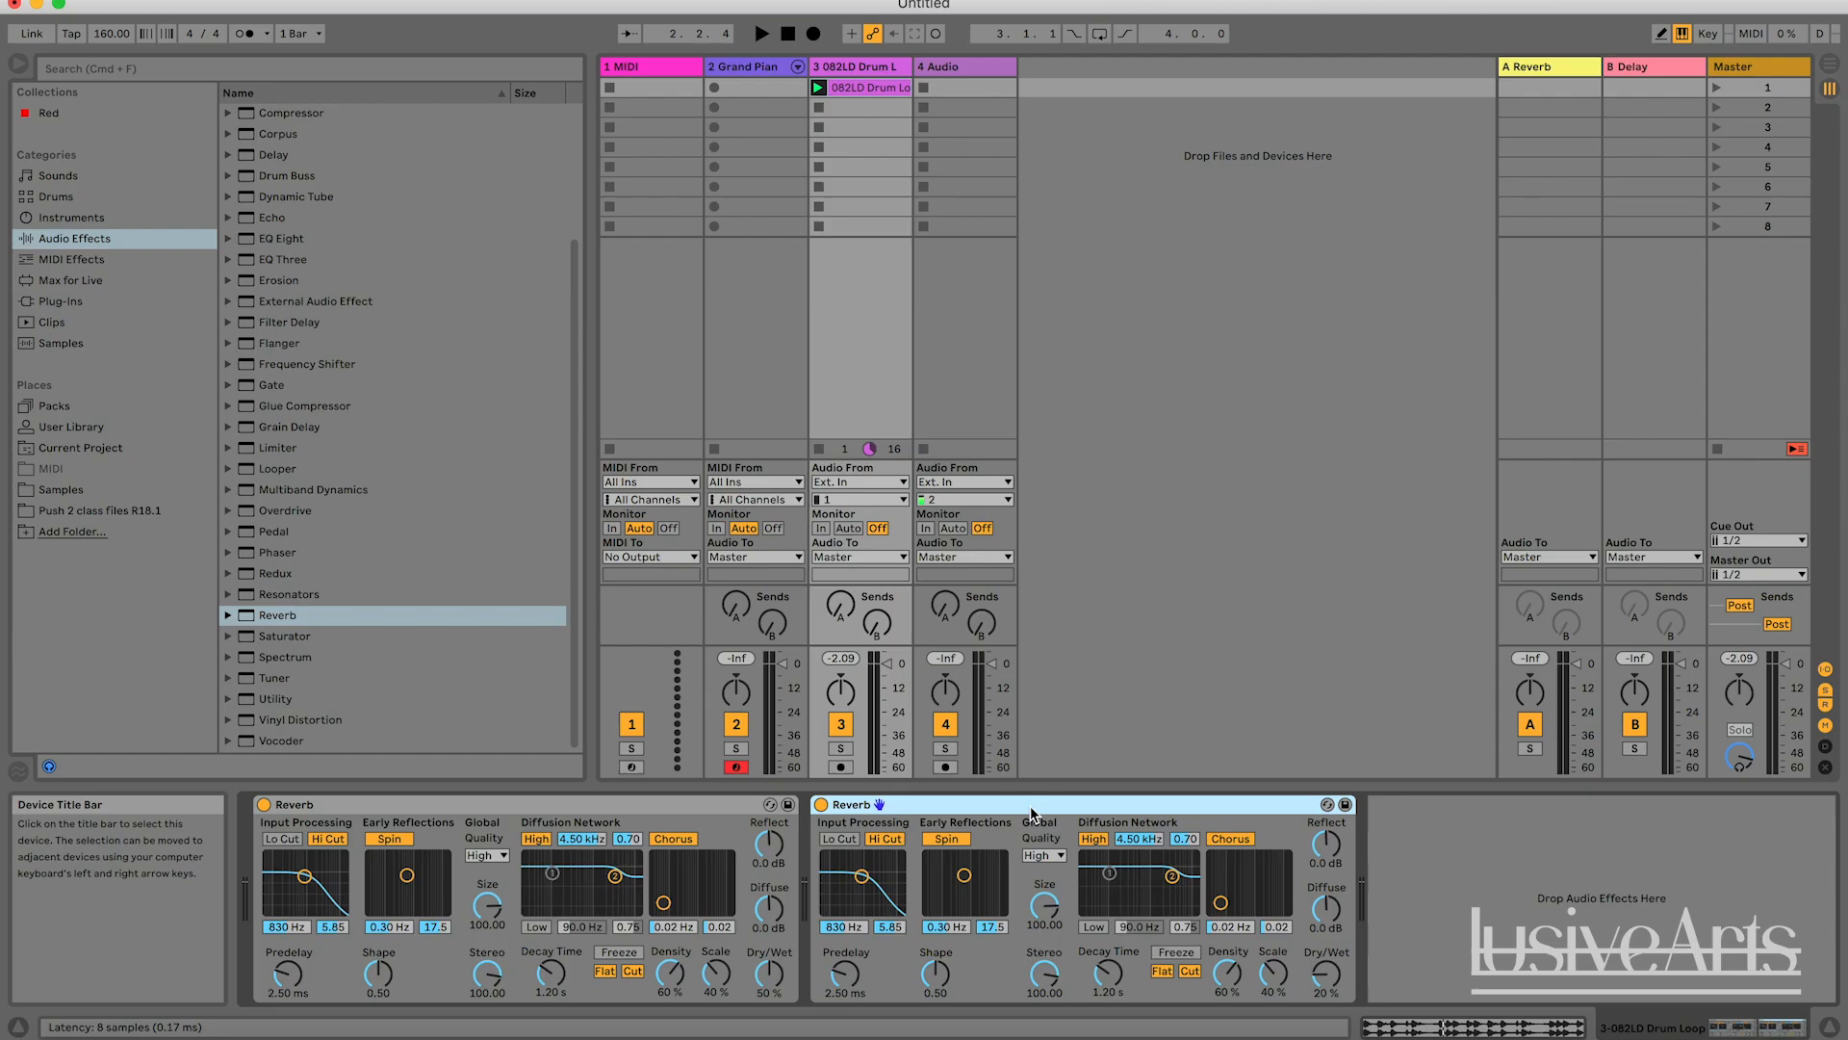
key("super+d")
key("space")
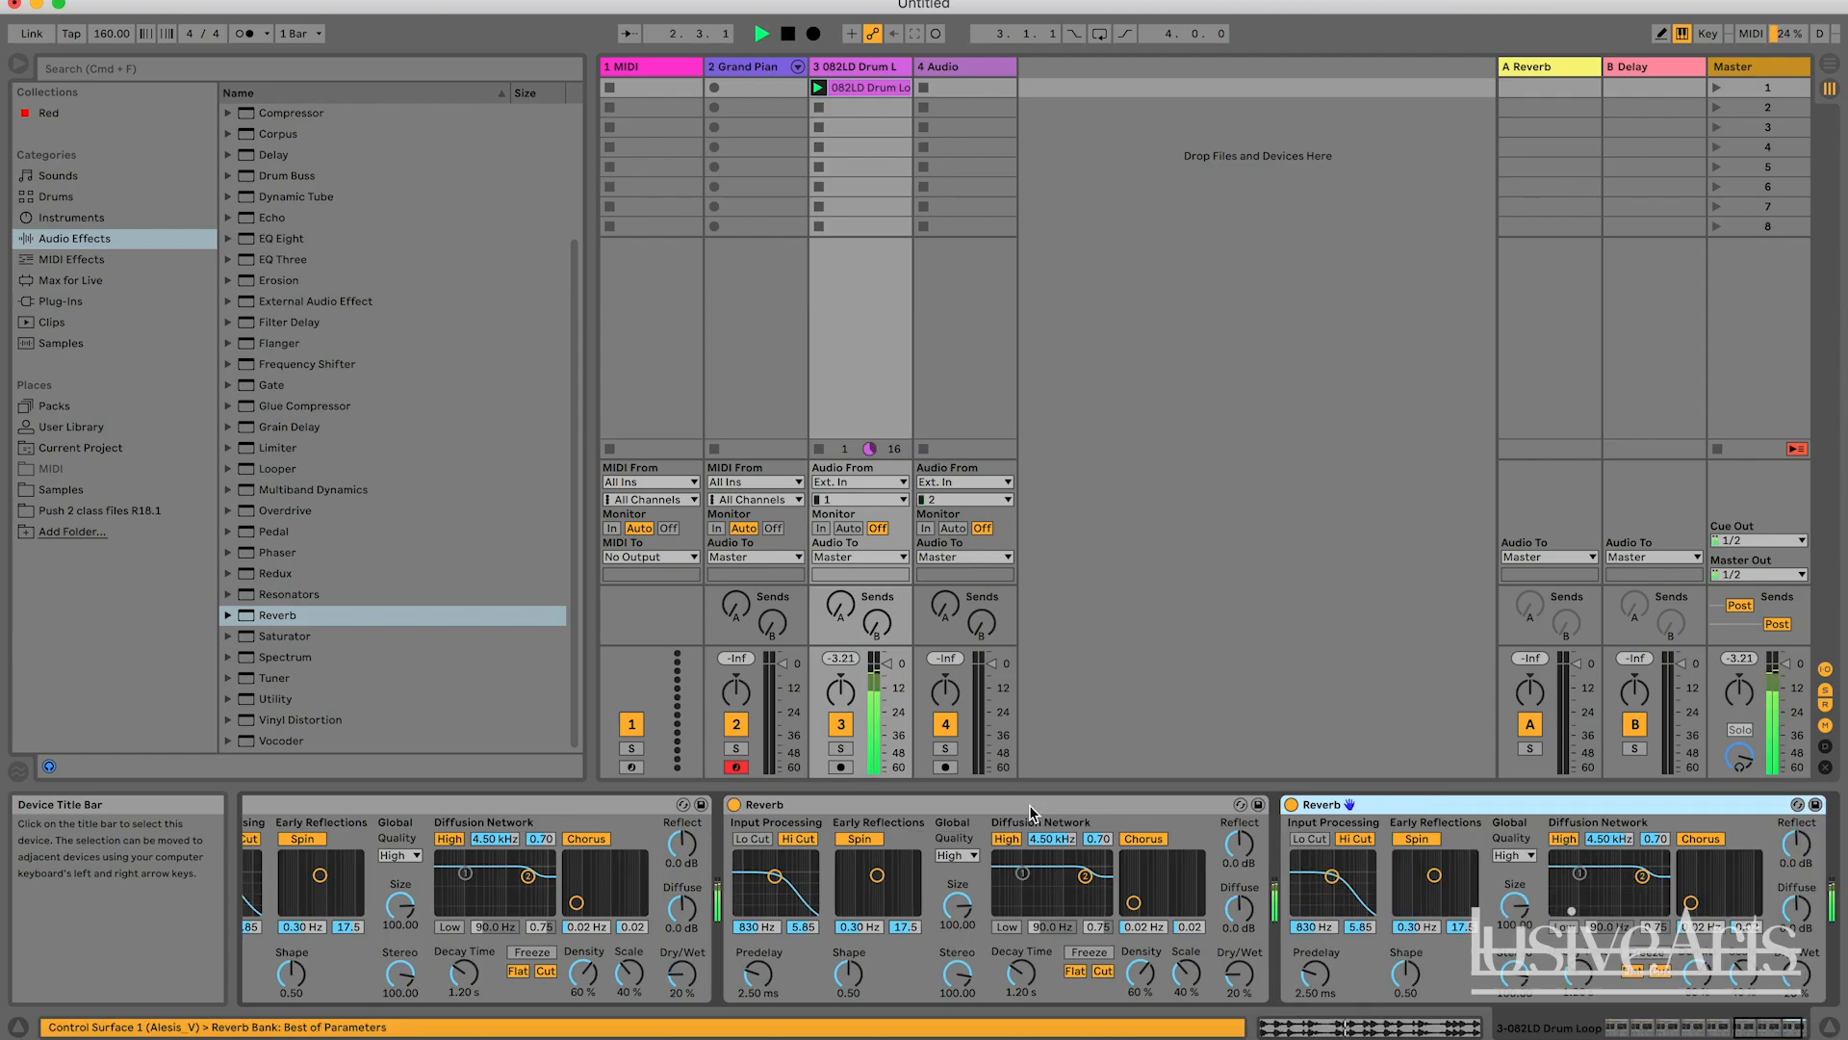
key("space")
scroll(1132, 838, "left", 10)
scroll(1133, 838, "right", 10)
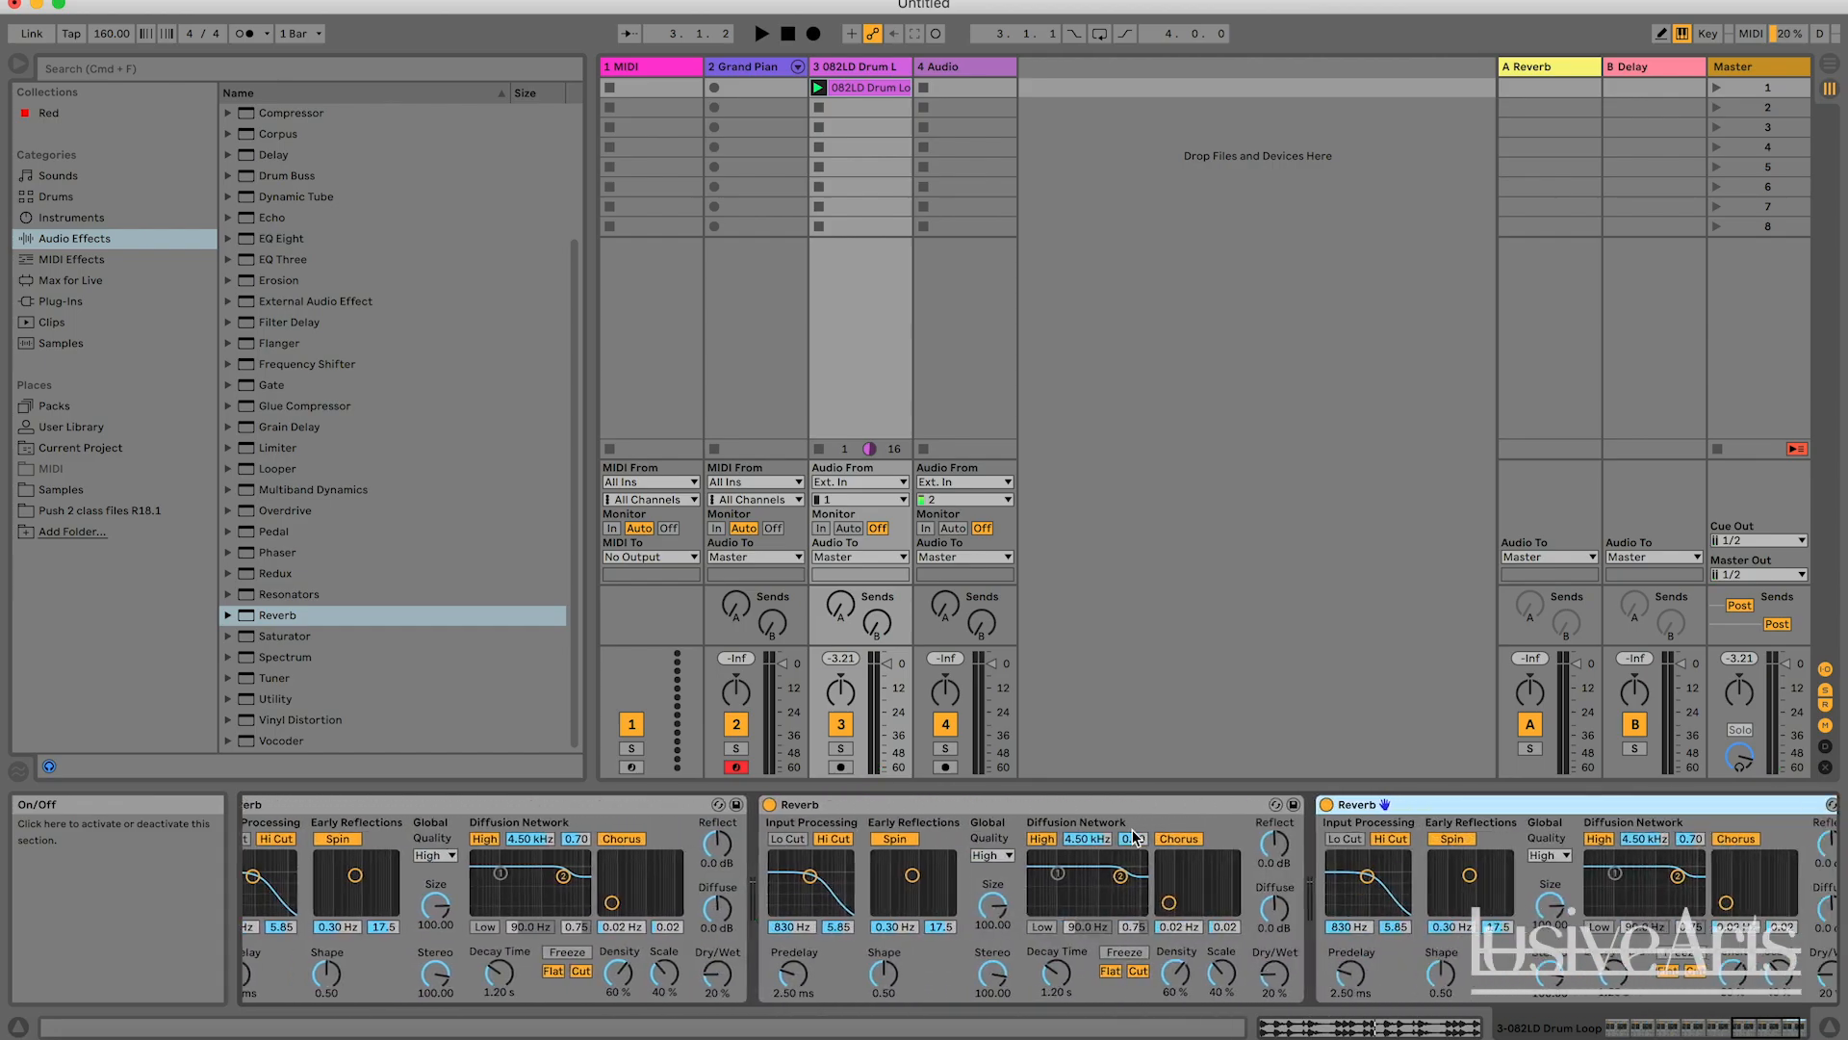
scroll(1133, 838, "right", 5)
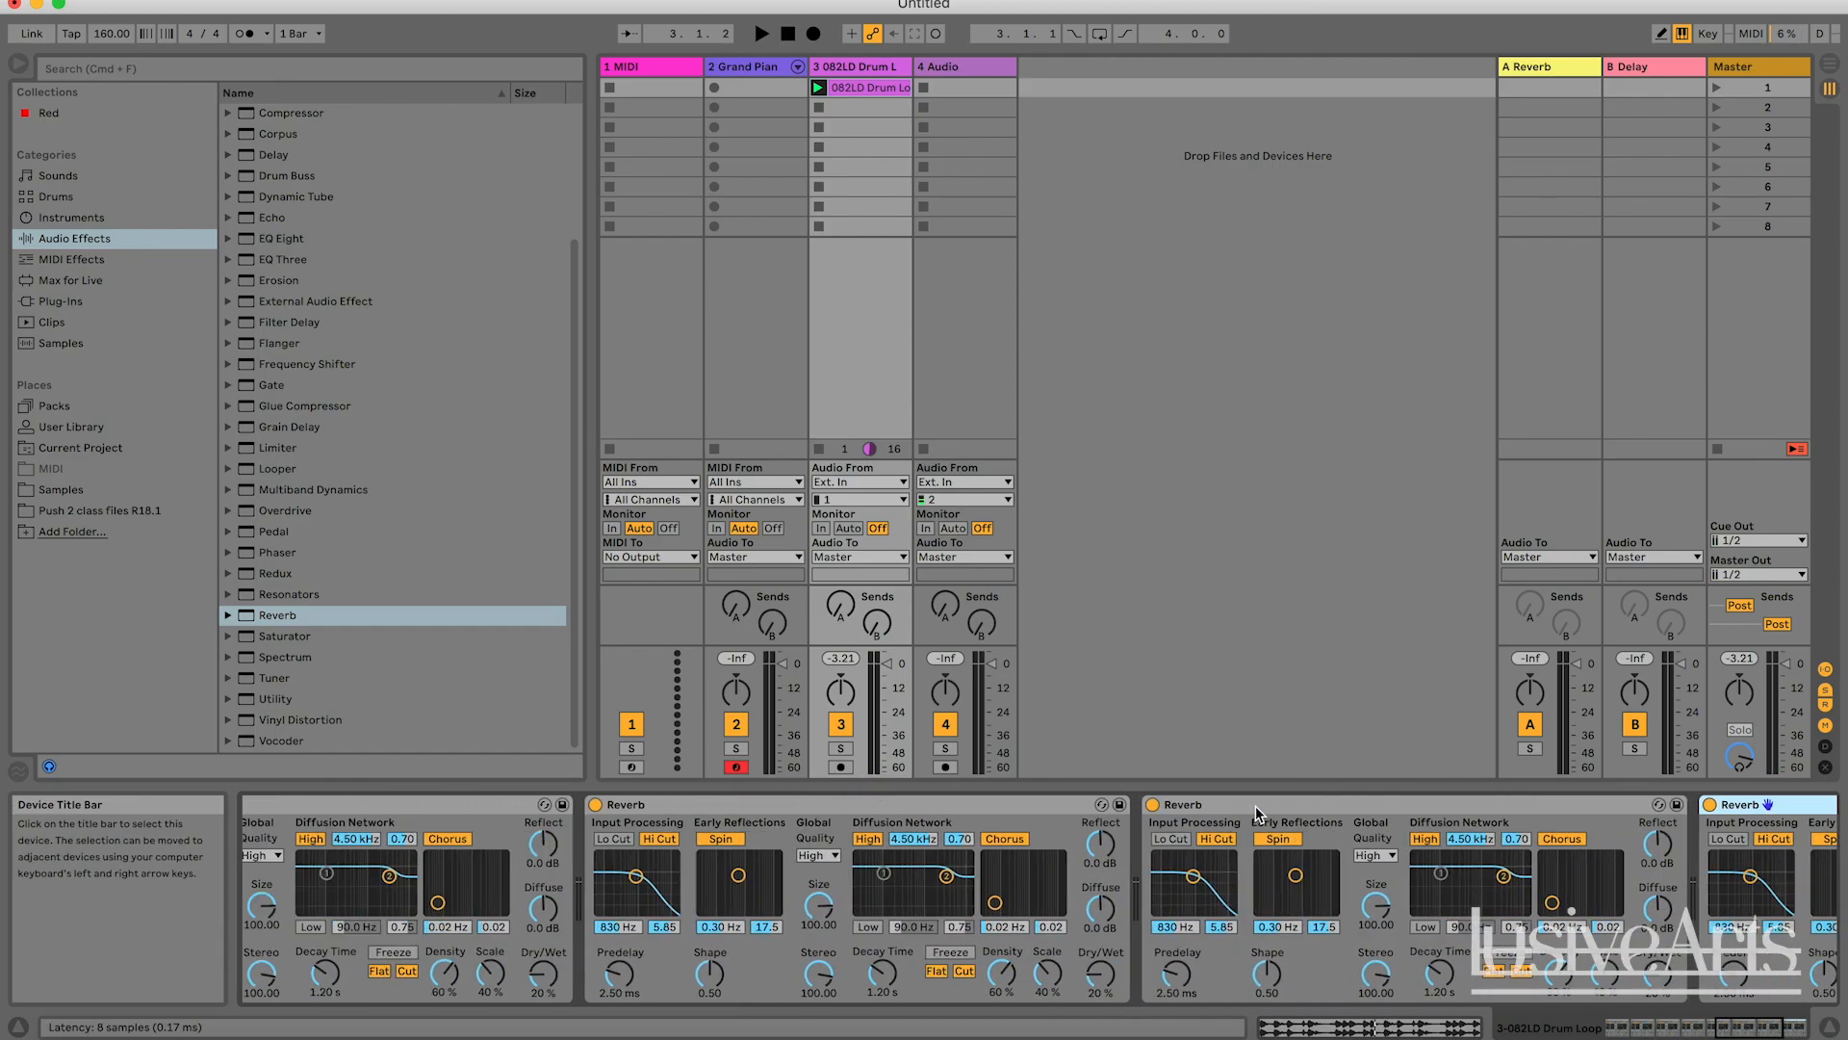
Play the drum loop, delete every Reverb except the first one from its track, and stop playback.
scroll(1255, 806, "left", 20)
key("space")
left_click(904, 806, "shift")
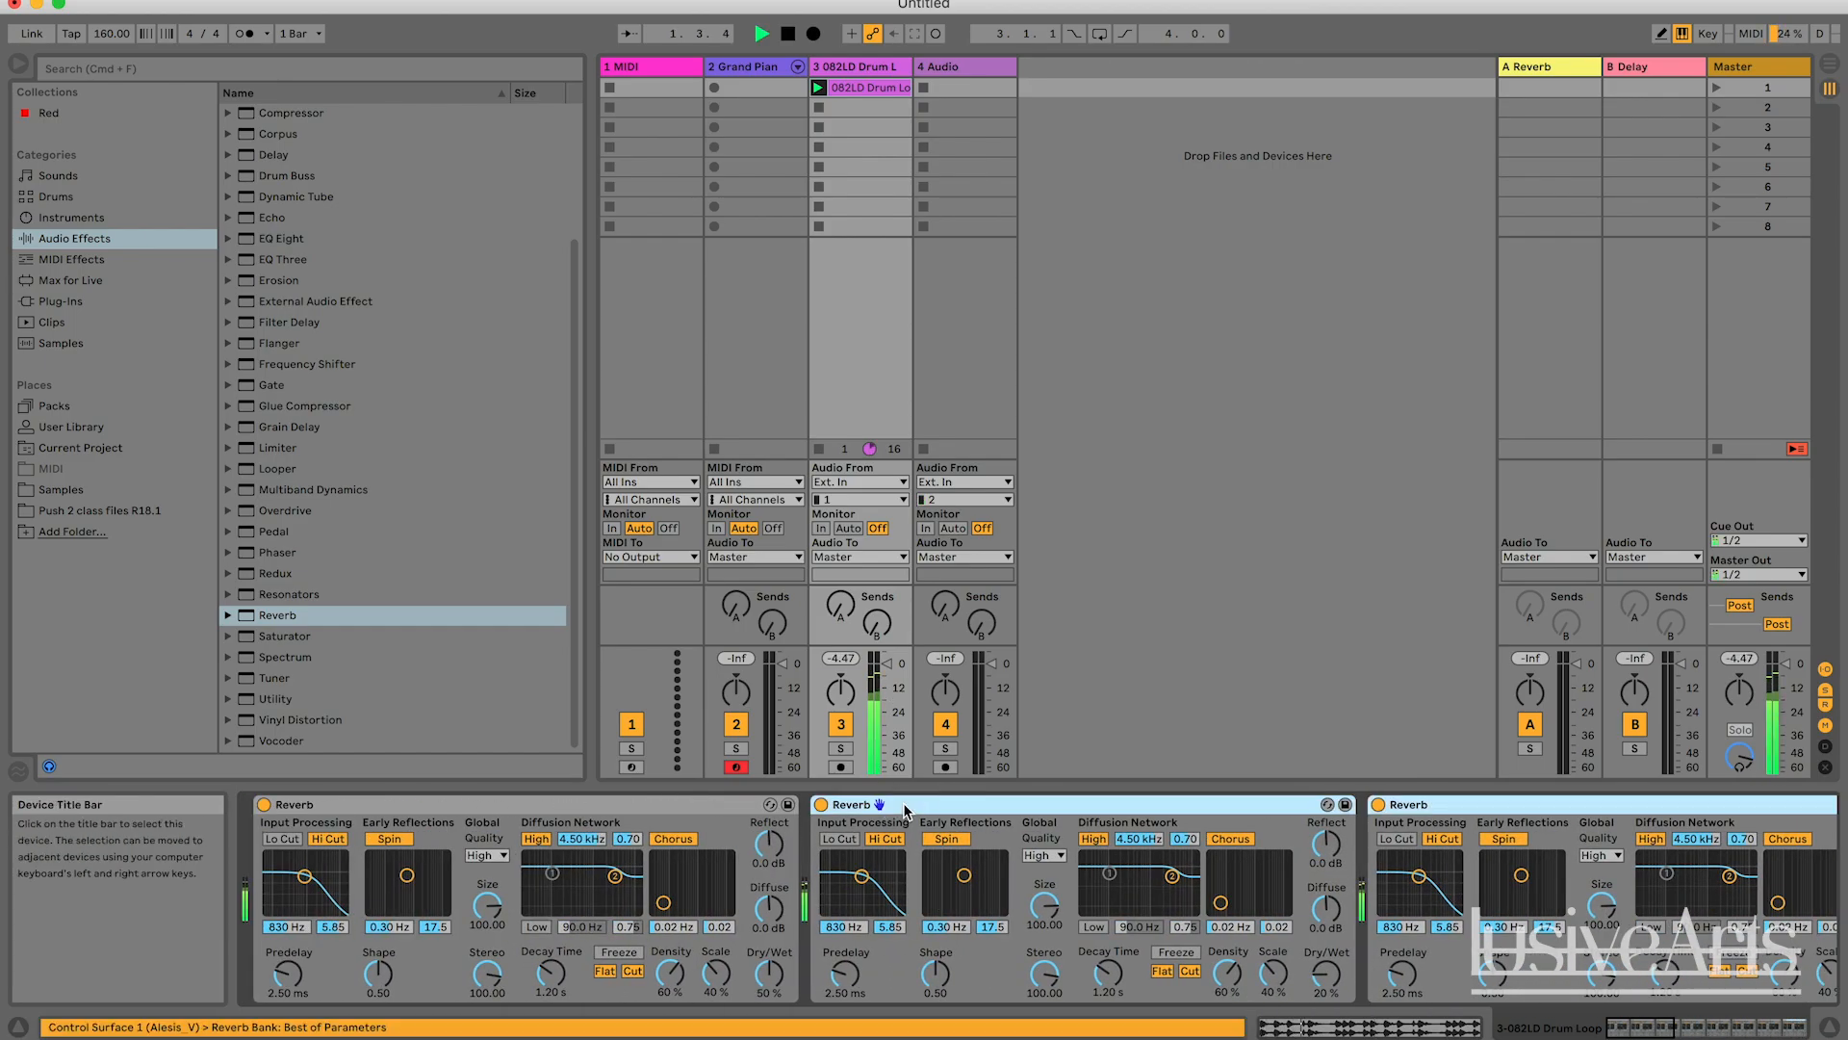
key("Delete")
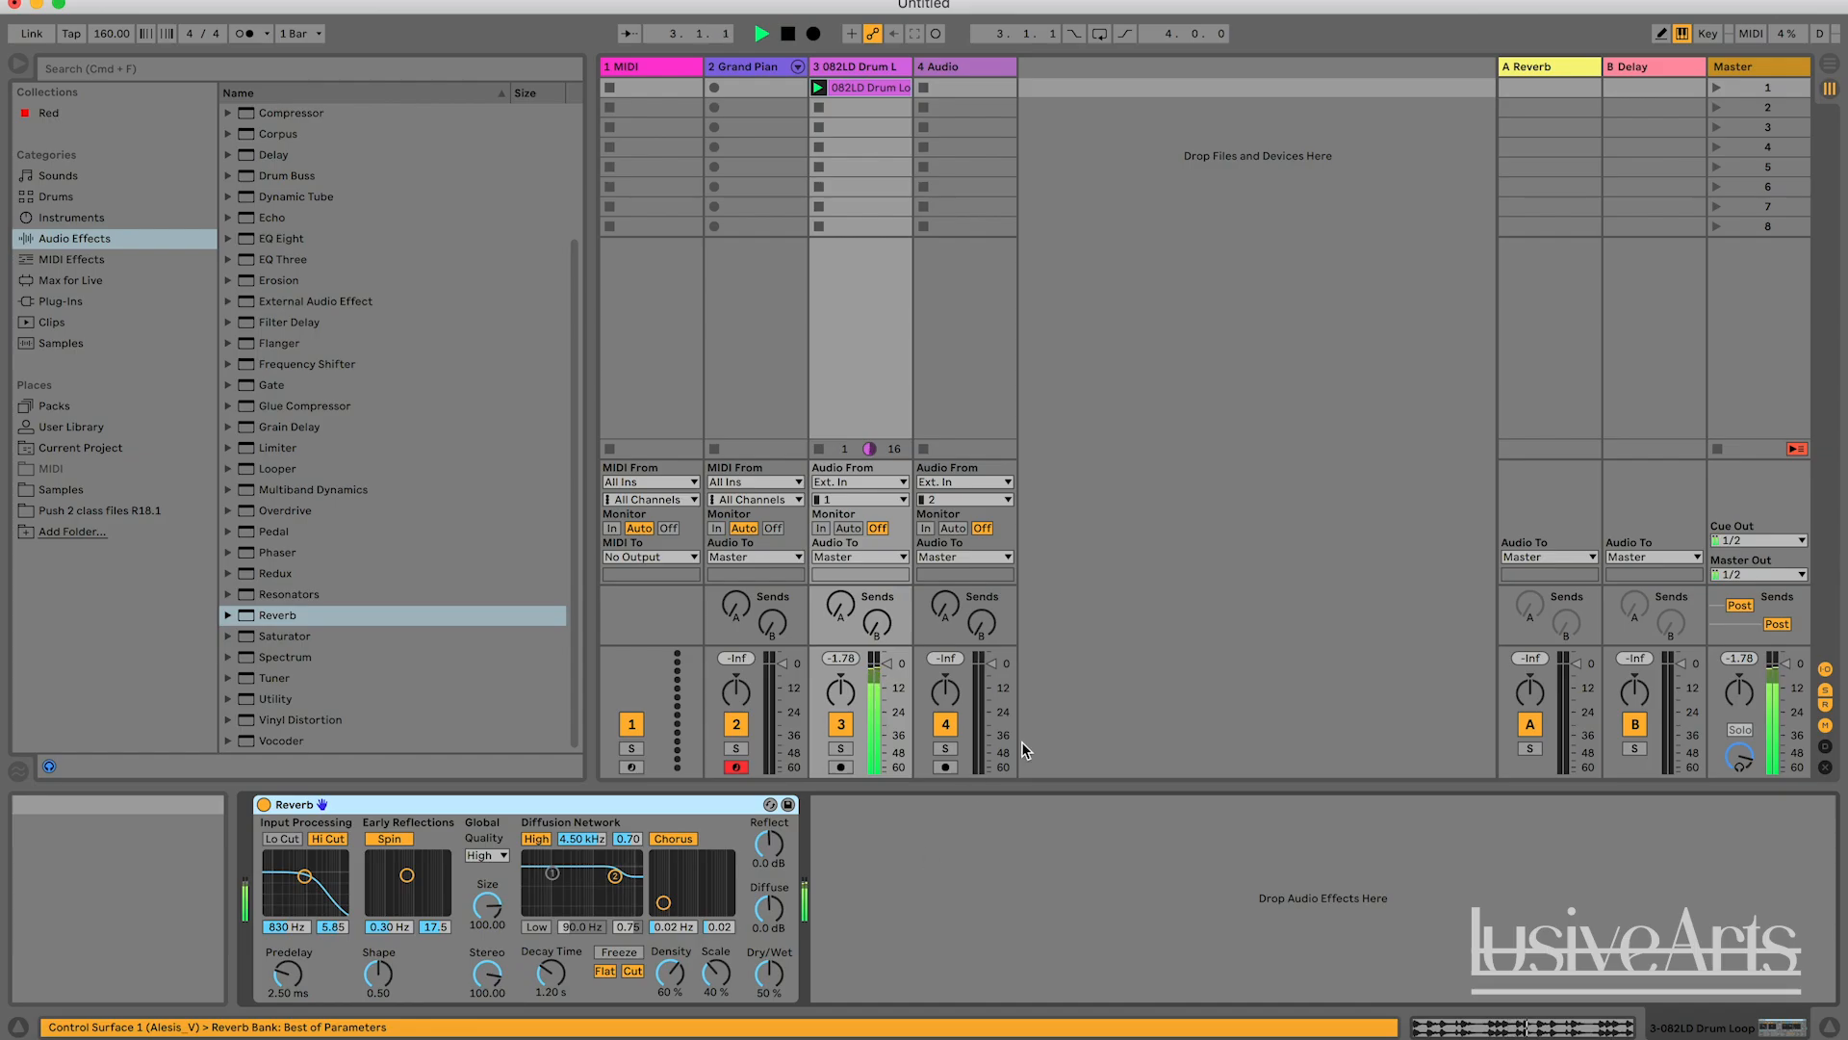
left_click(1171, 572)
key("space")
left_click(907, 891)
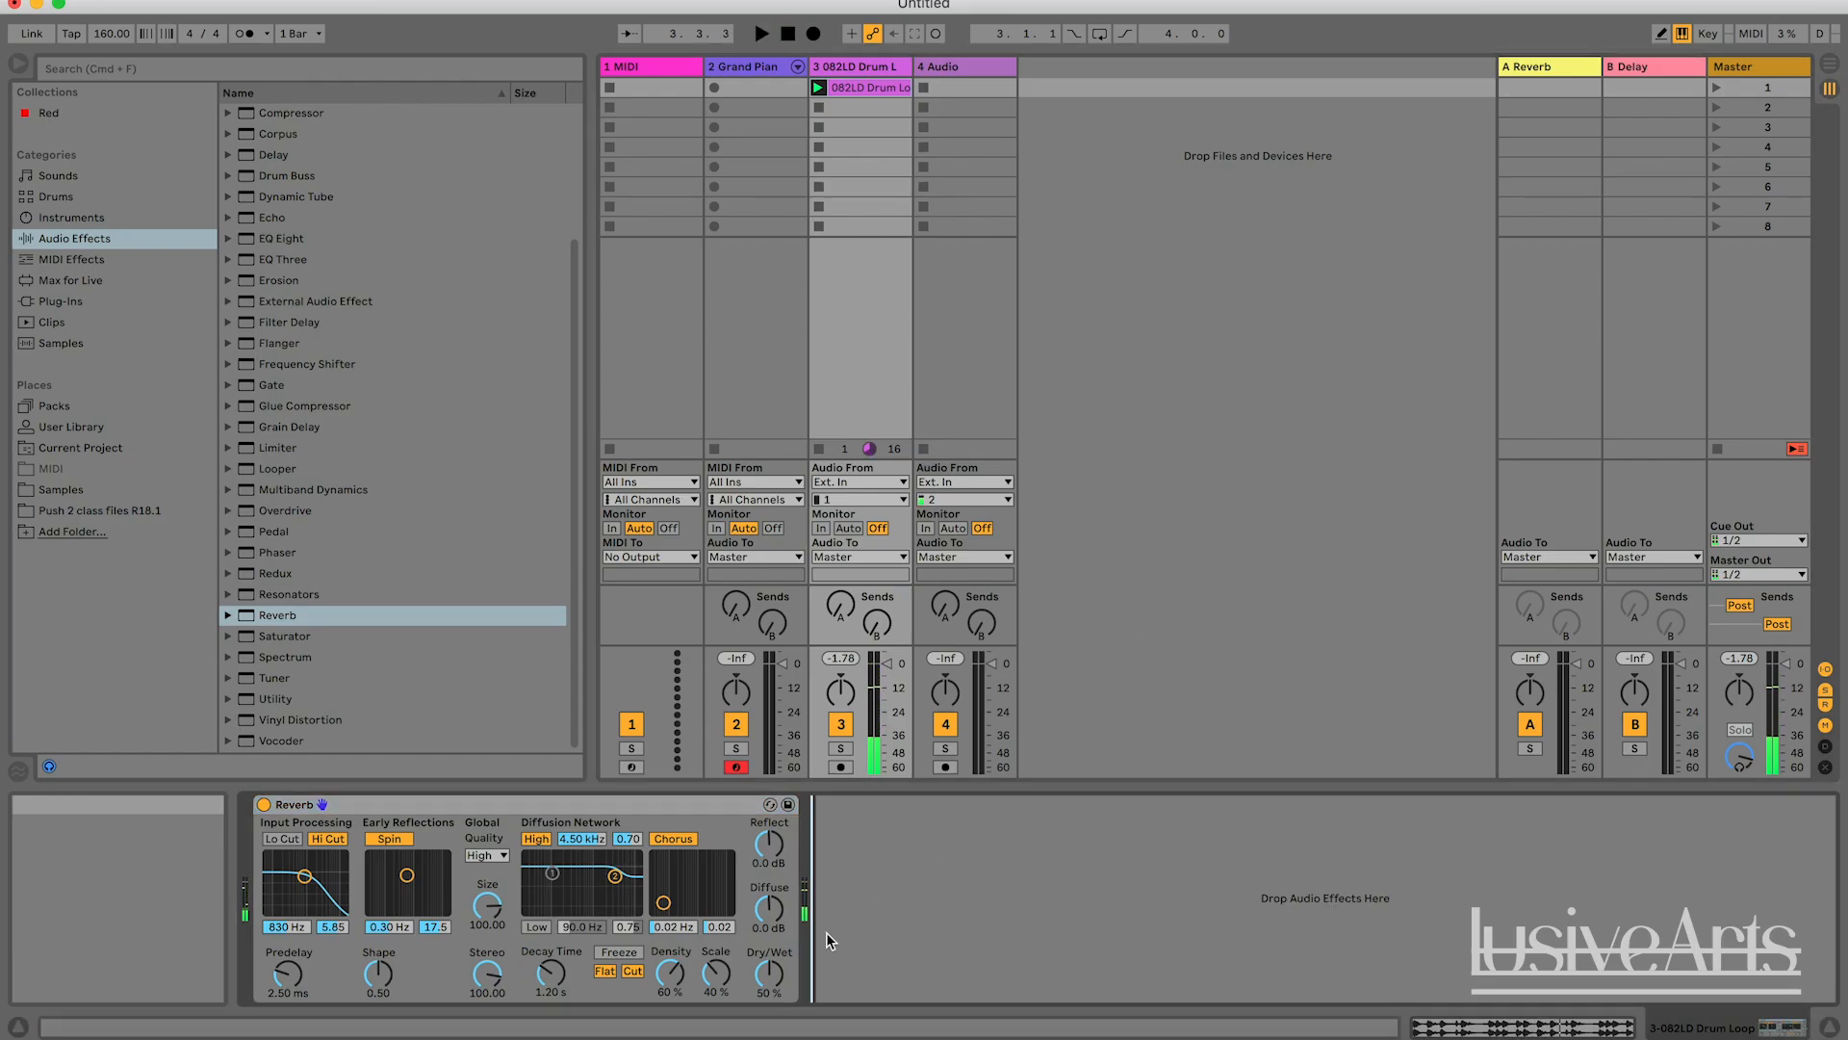
Briefly audition the drum loop through the remaining Reverb and raise its Dry/Wet mix to 100 %.
key("space")
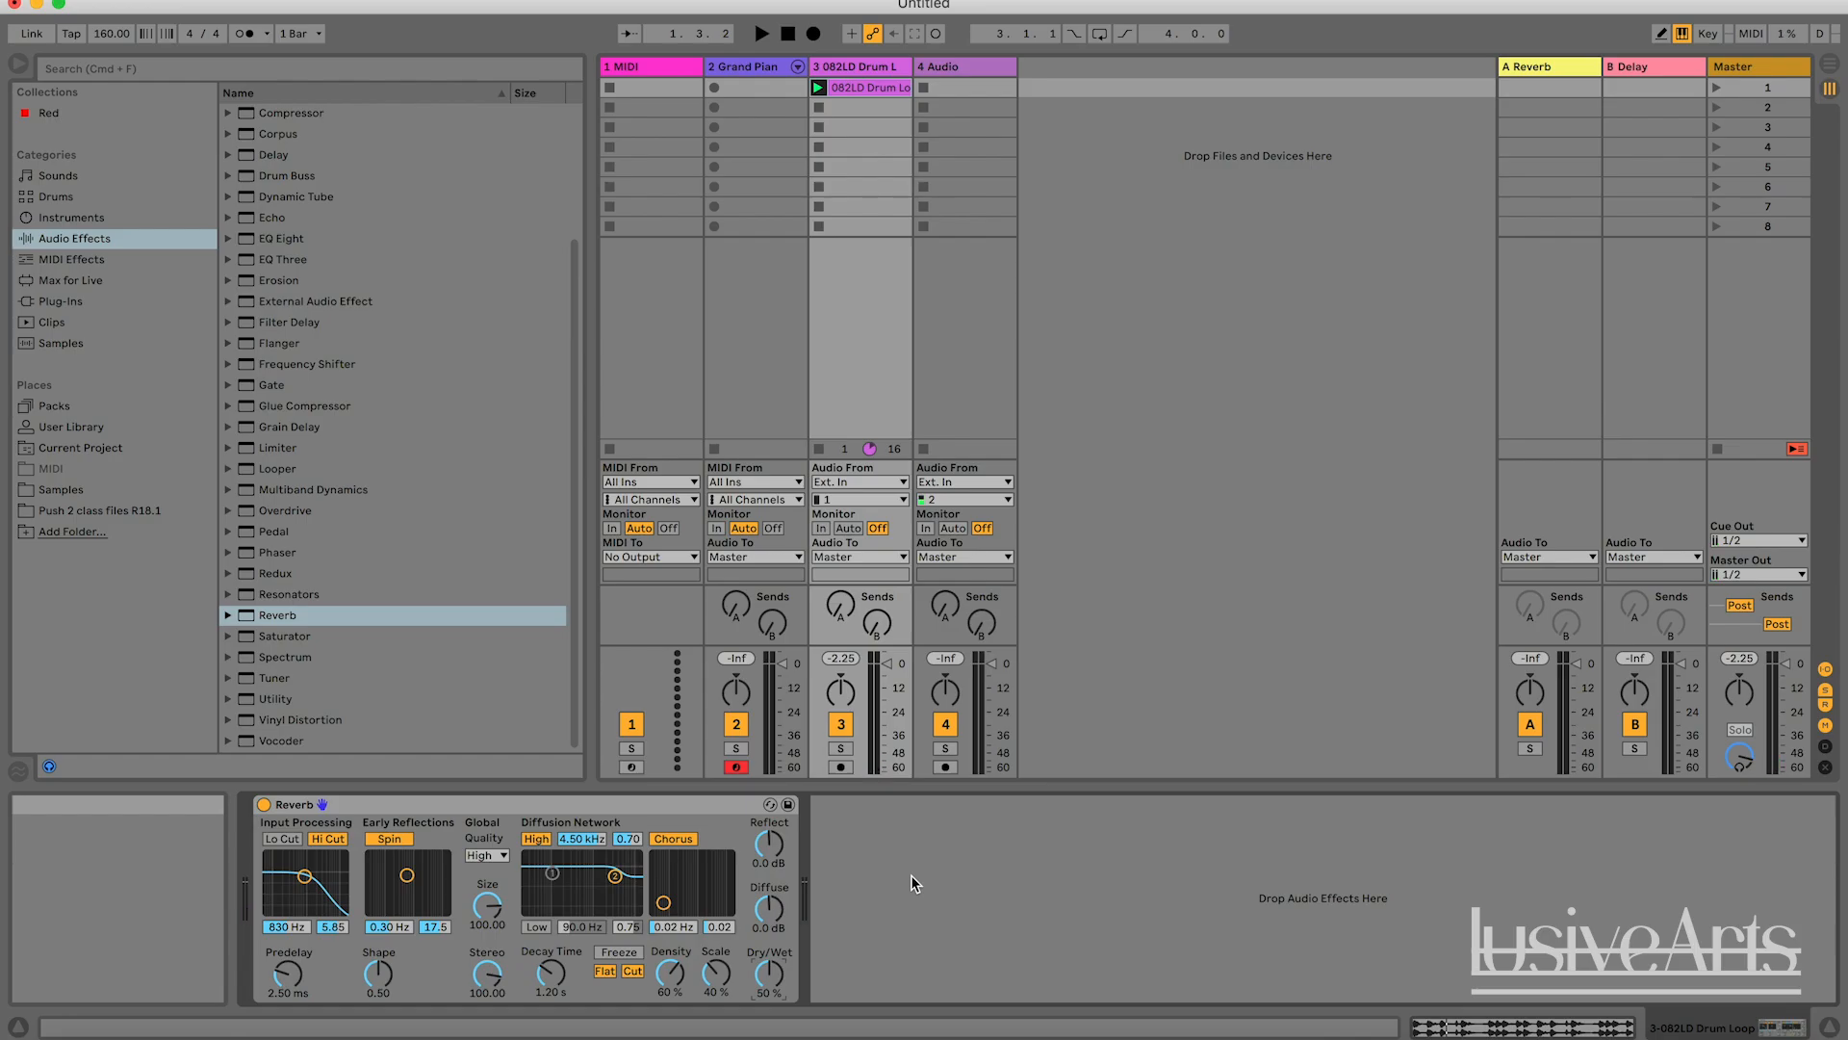
scroll(505, 361, "up", 3)
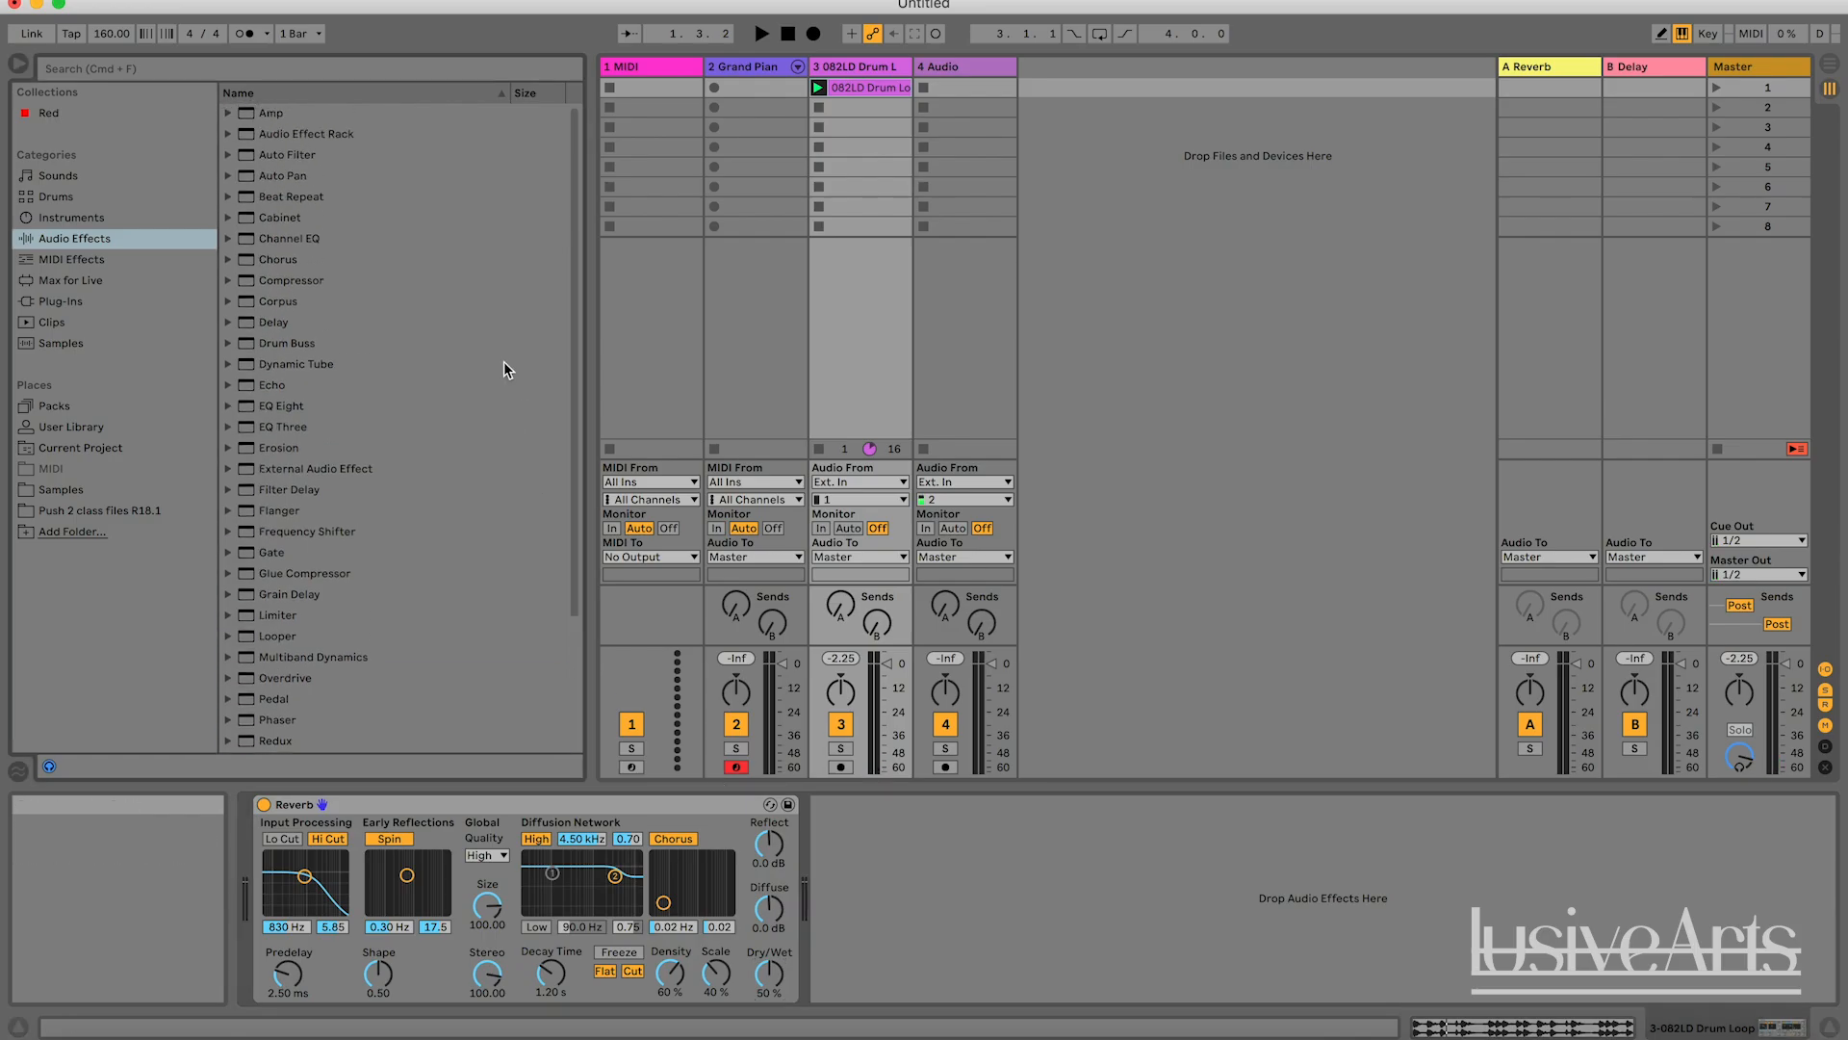
left_click_drag(769, 974, 769, 992)
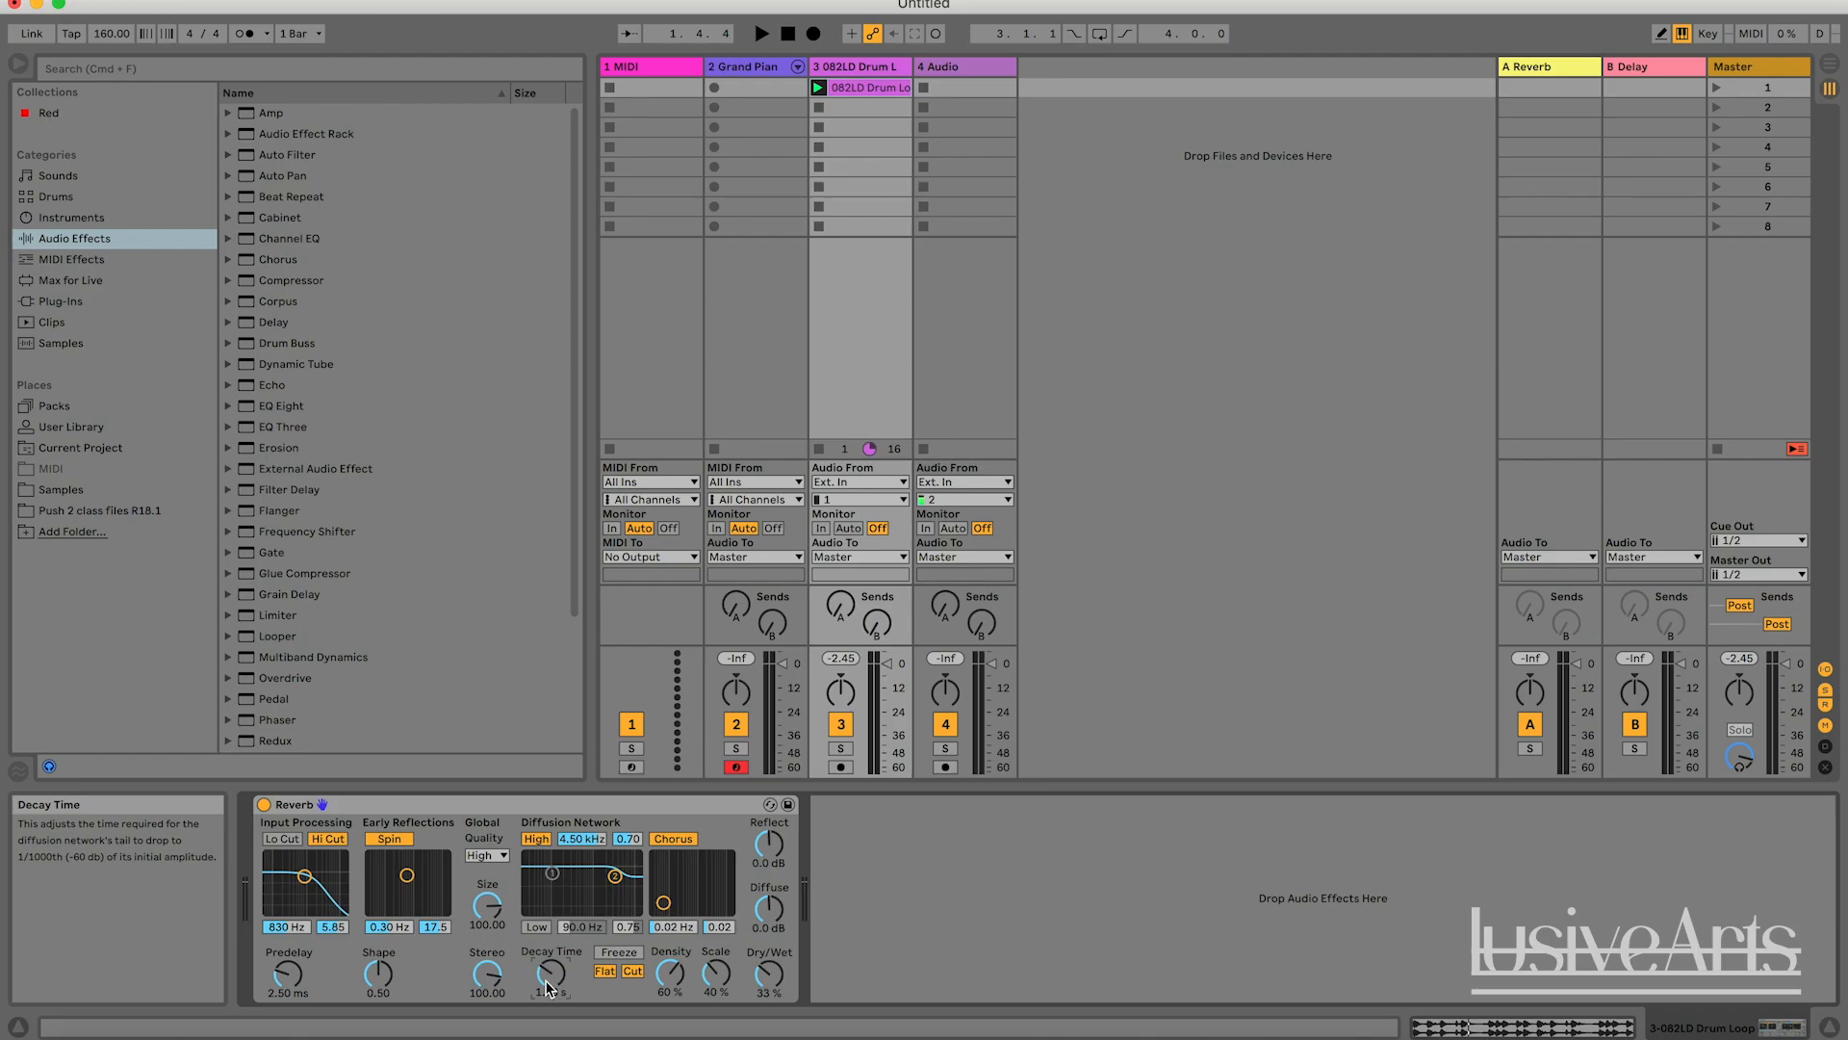
mouse_move(769, 973)
left_mouse_down()
mouse_move(769, 956)
mouse_move(769, 1006)
left_mouse_up()
left_click_drag(769, 975, 769, 924)
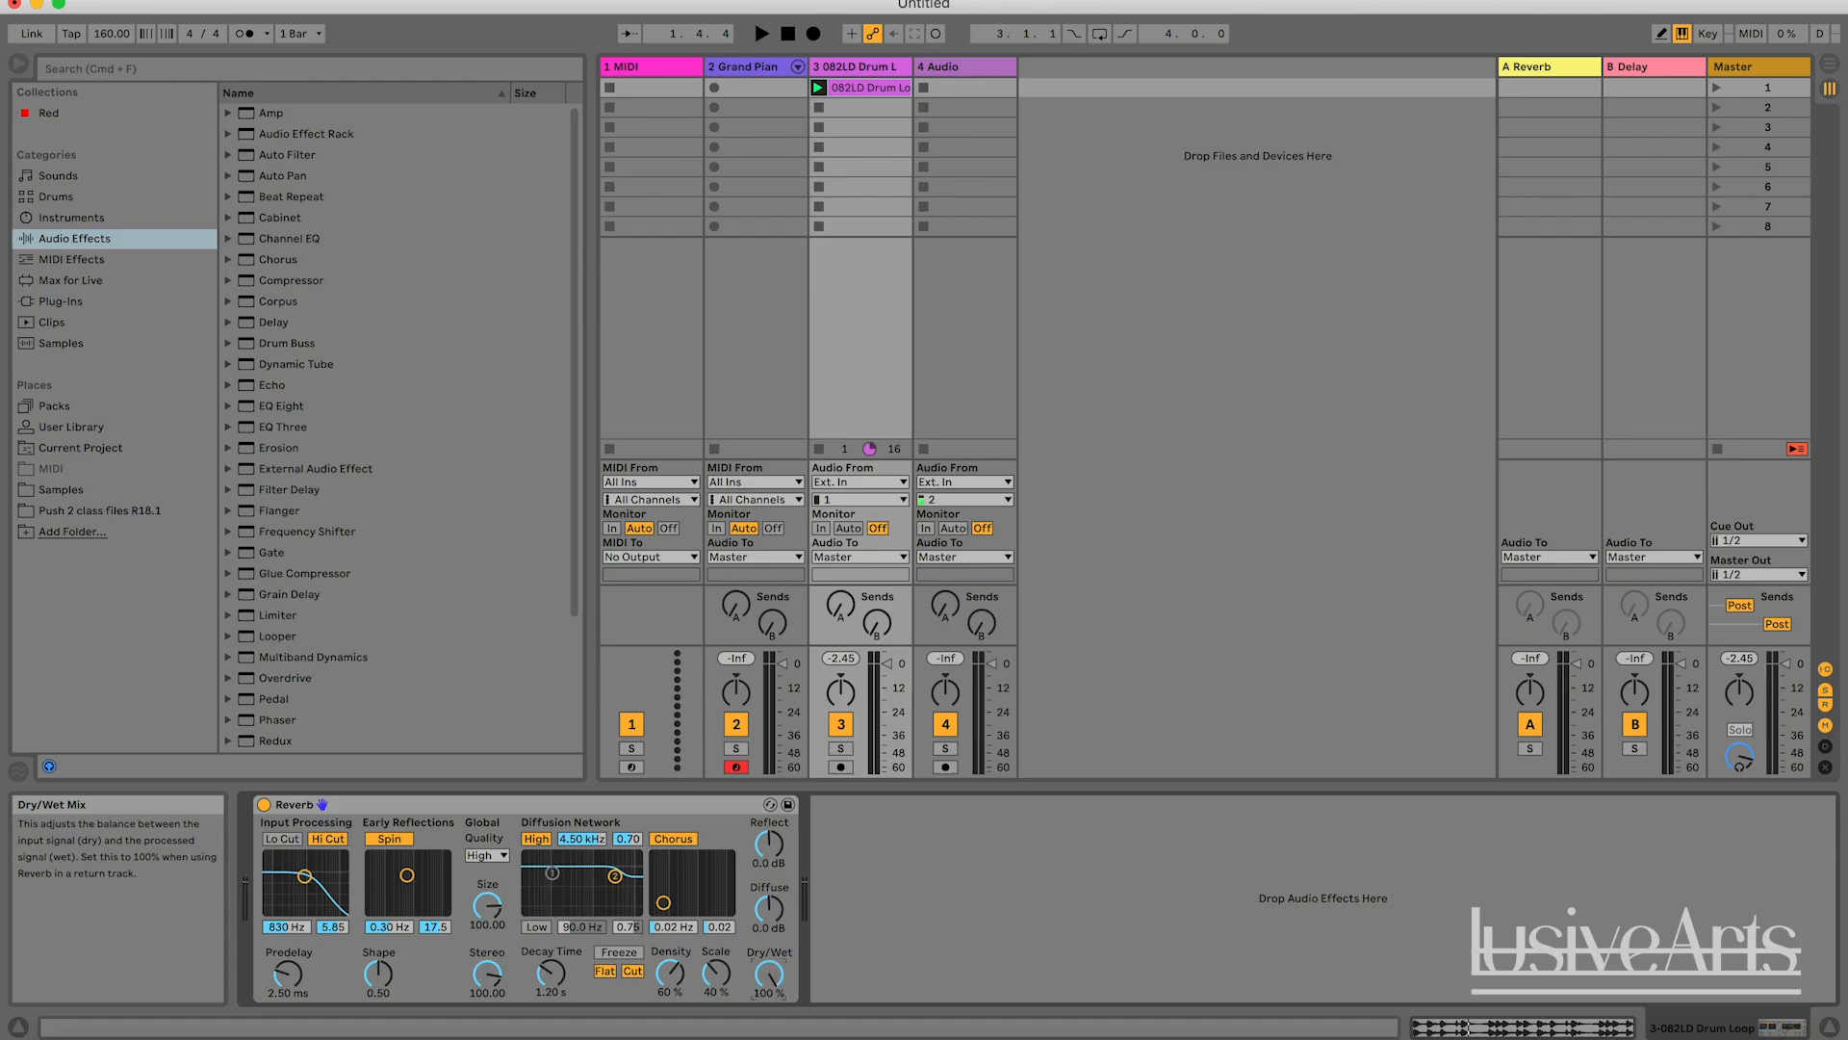
Play the drum loop in short bursts to hear the reverb tail at the current Decay Time.
left_click(541, 978)
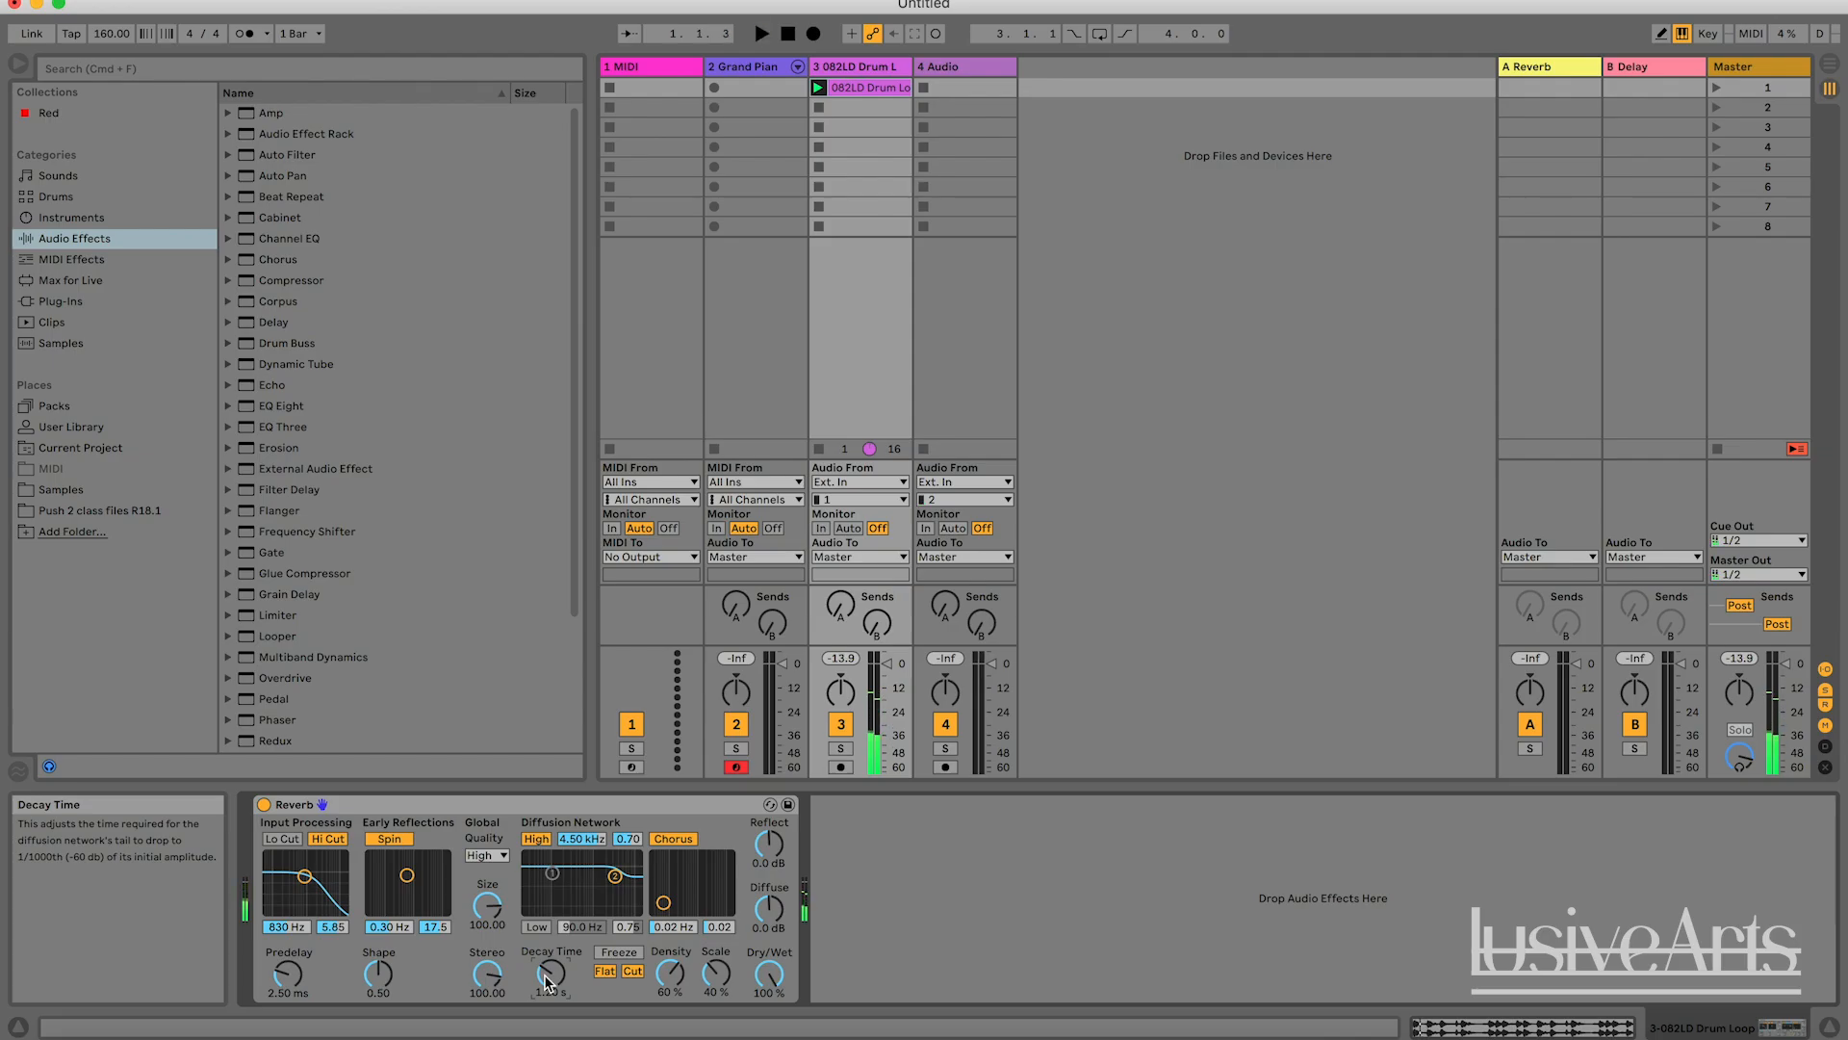
key("space")
key("space")
key("space")
key("space")
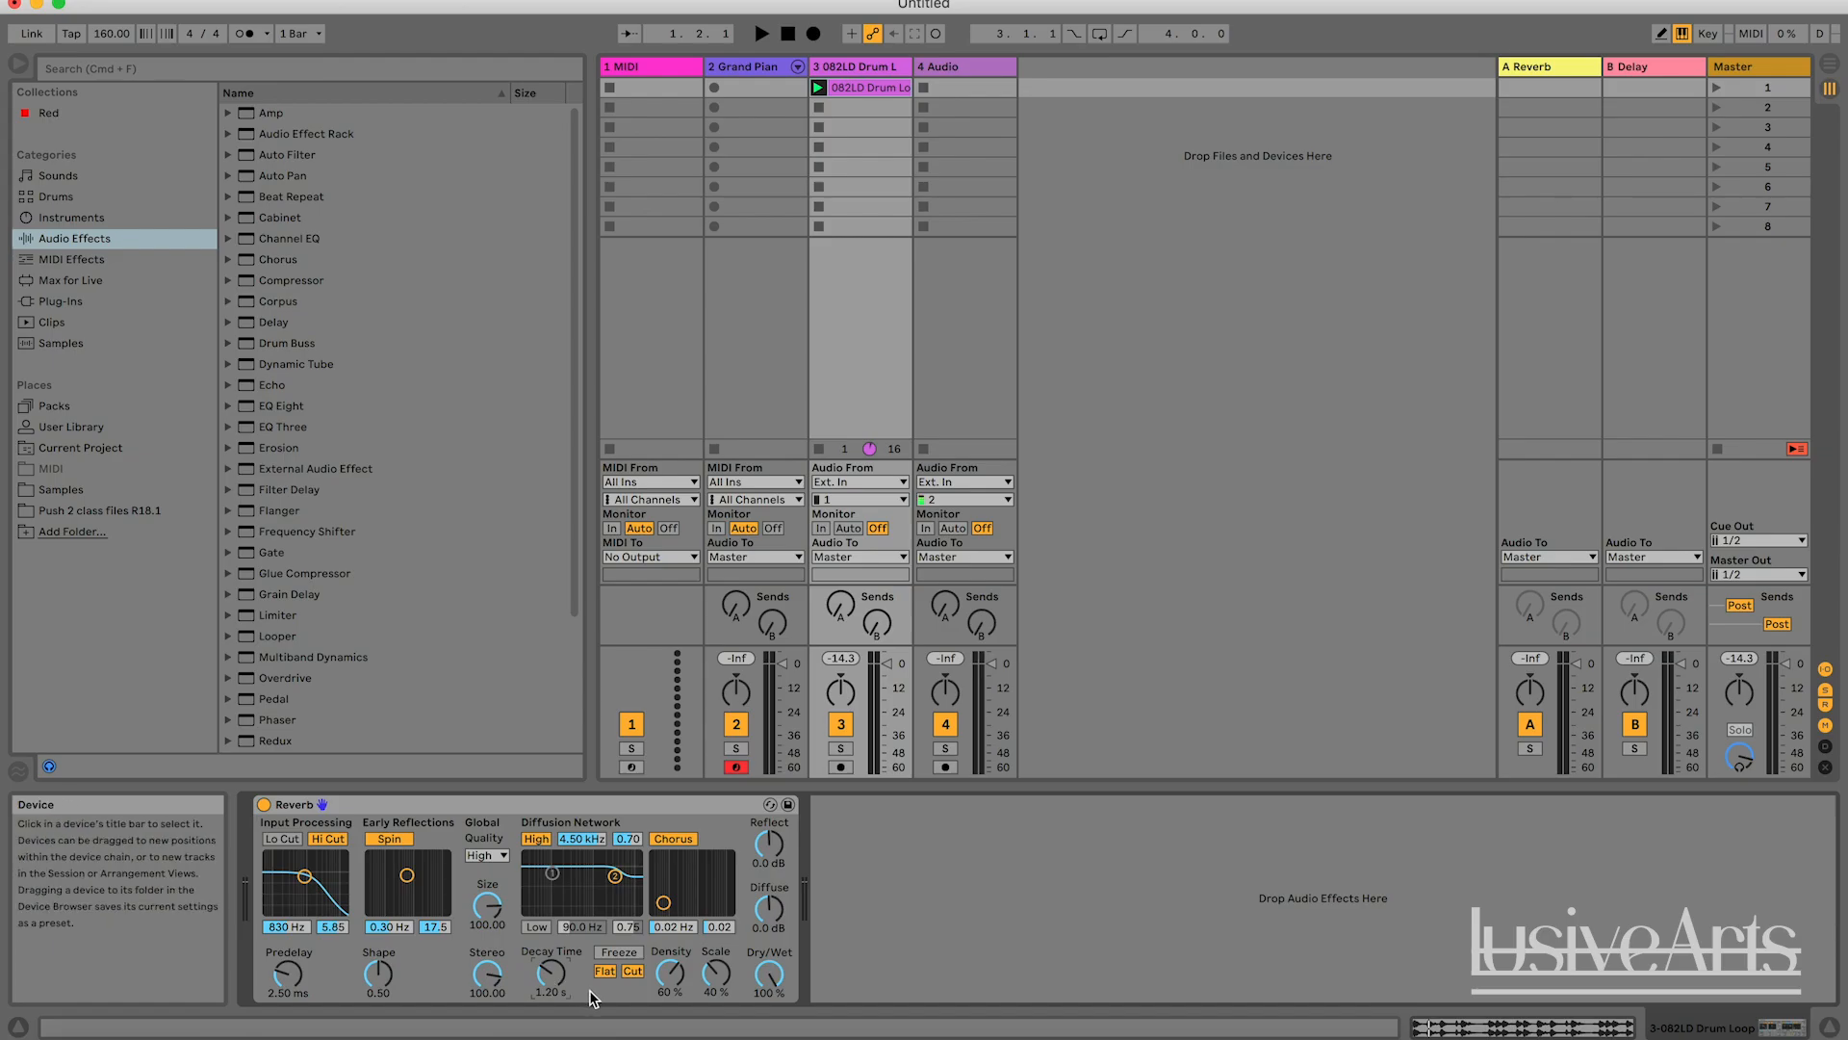
key("space")
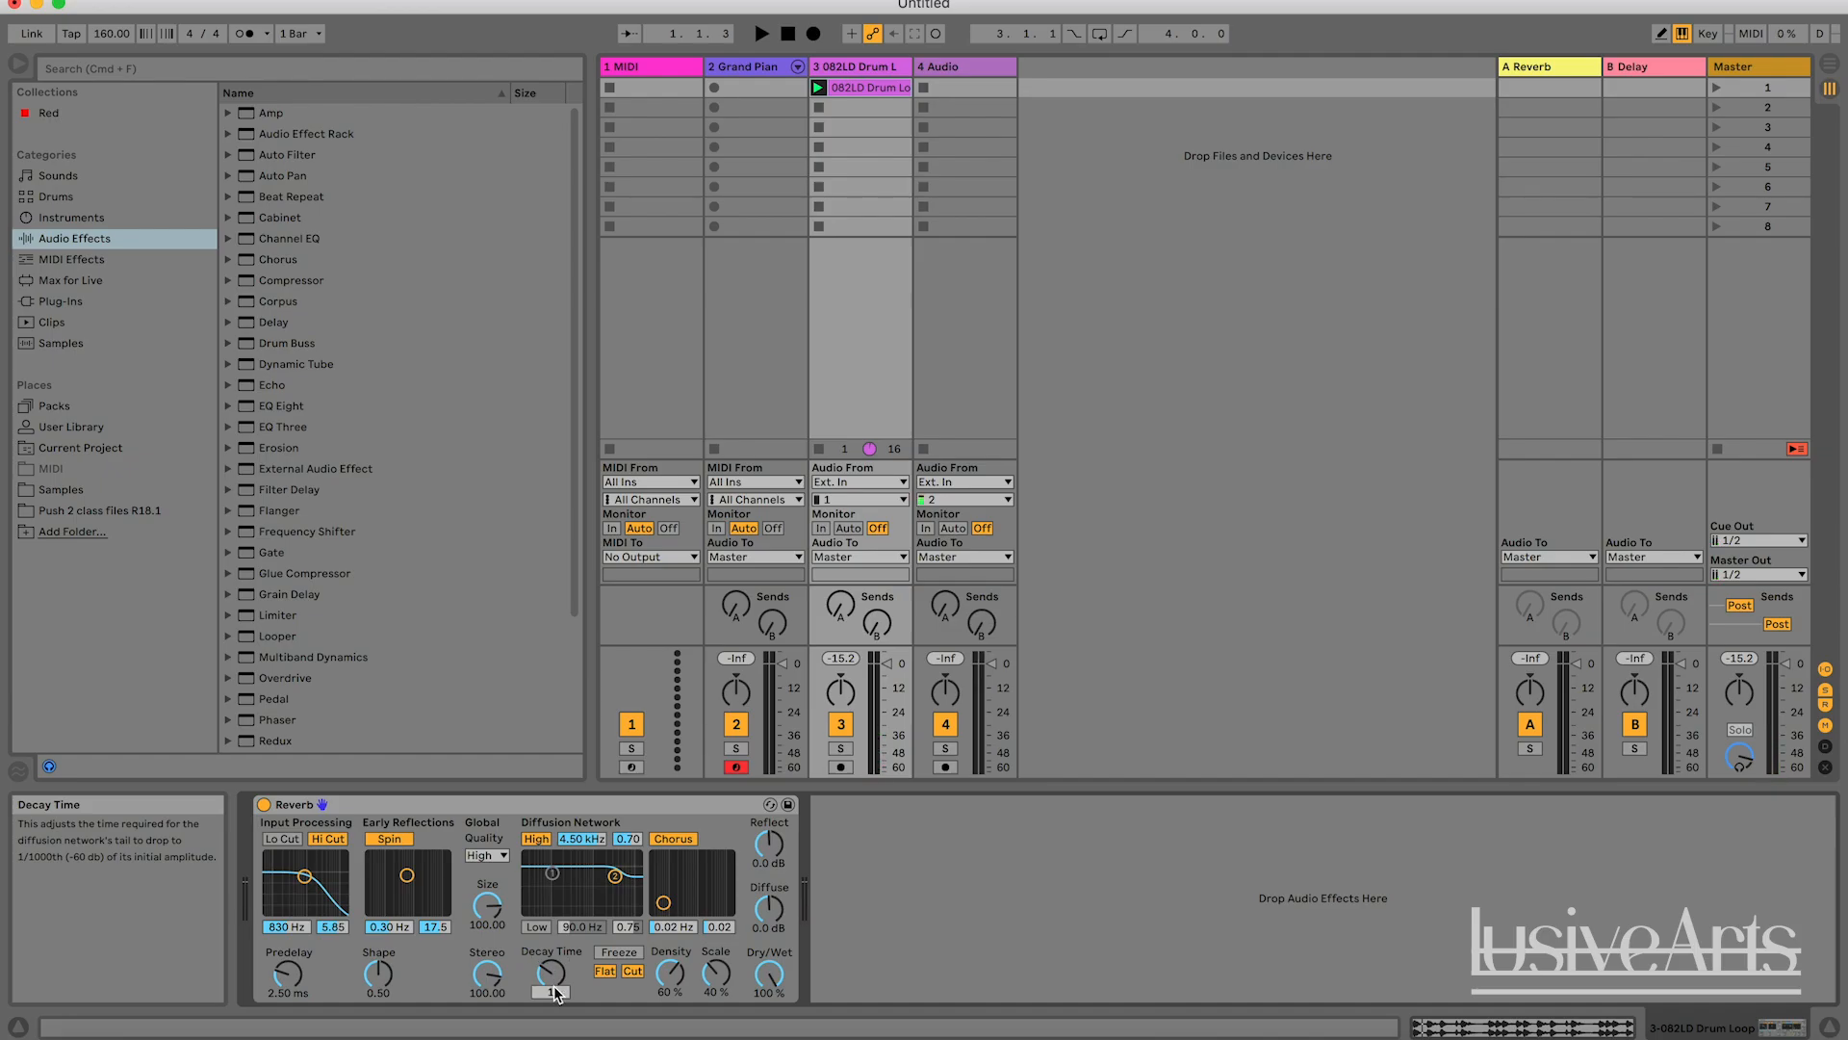
Set the Reverb's Decay Time to 10 seconds (10000 ms).
left_click(555, 988)
type("10")
key("Return")
type("30")
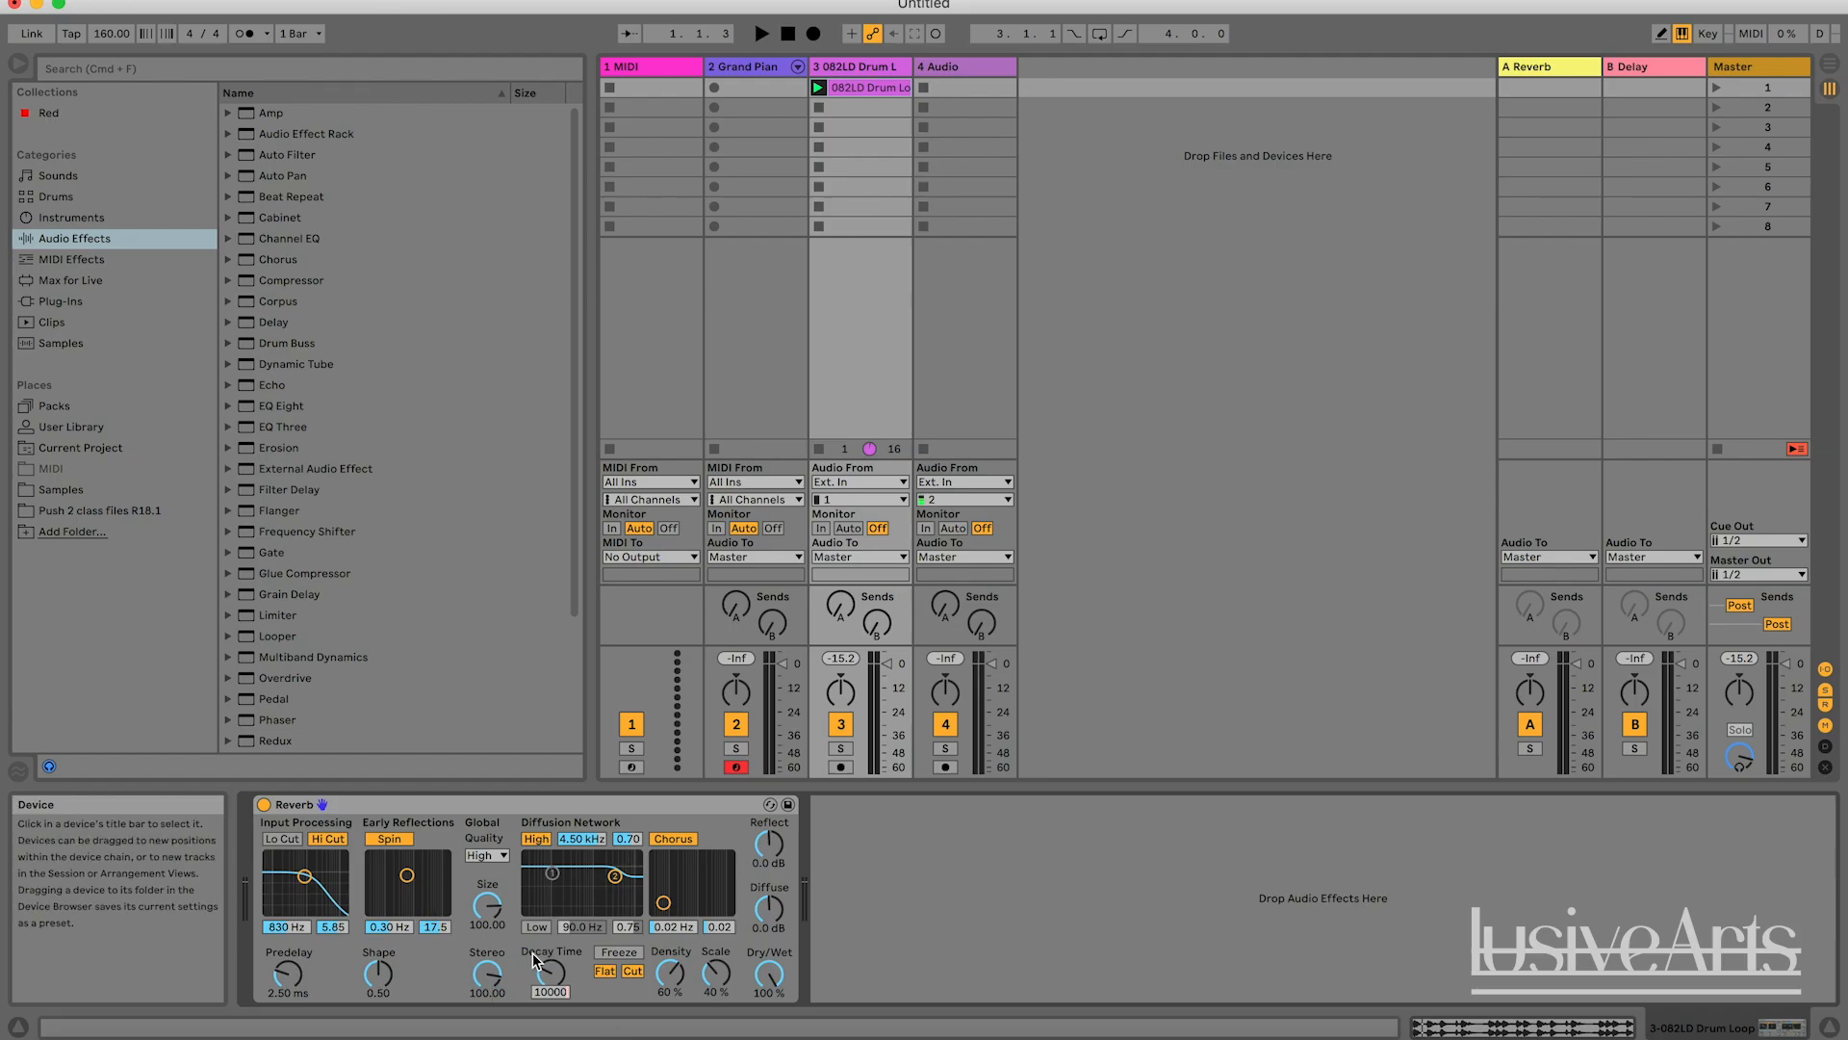
key("Return")
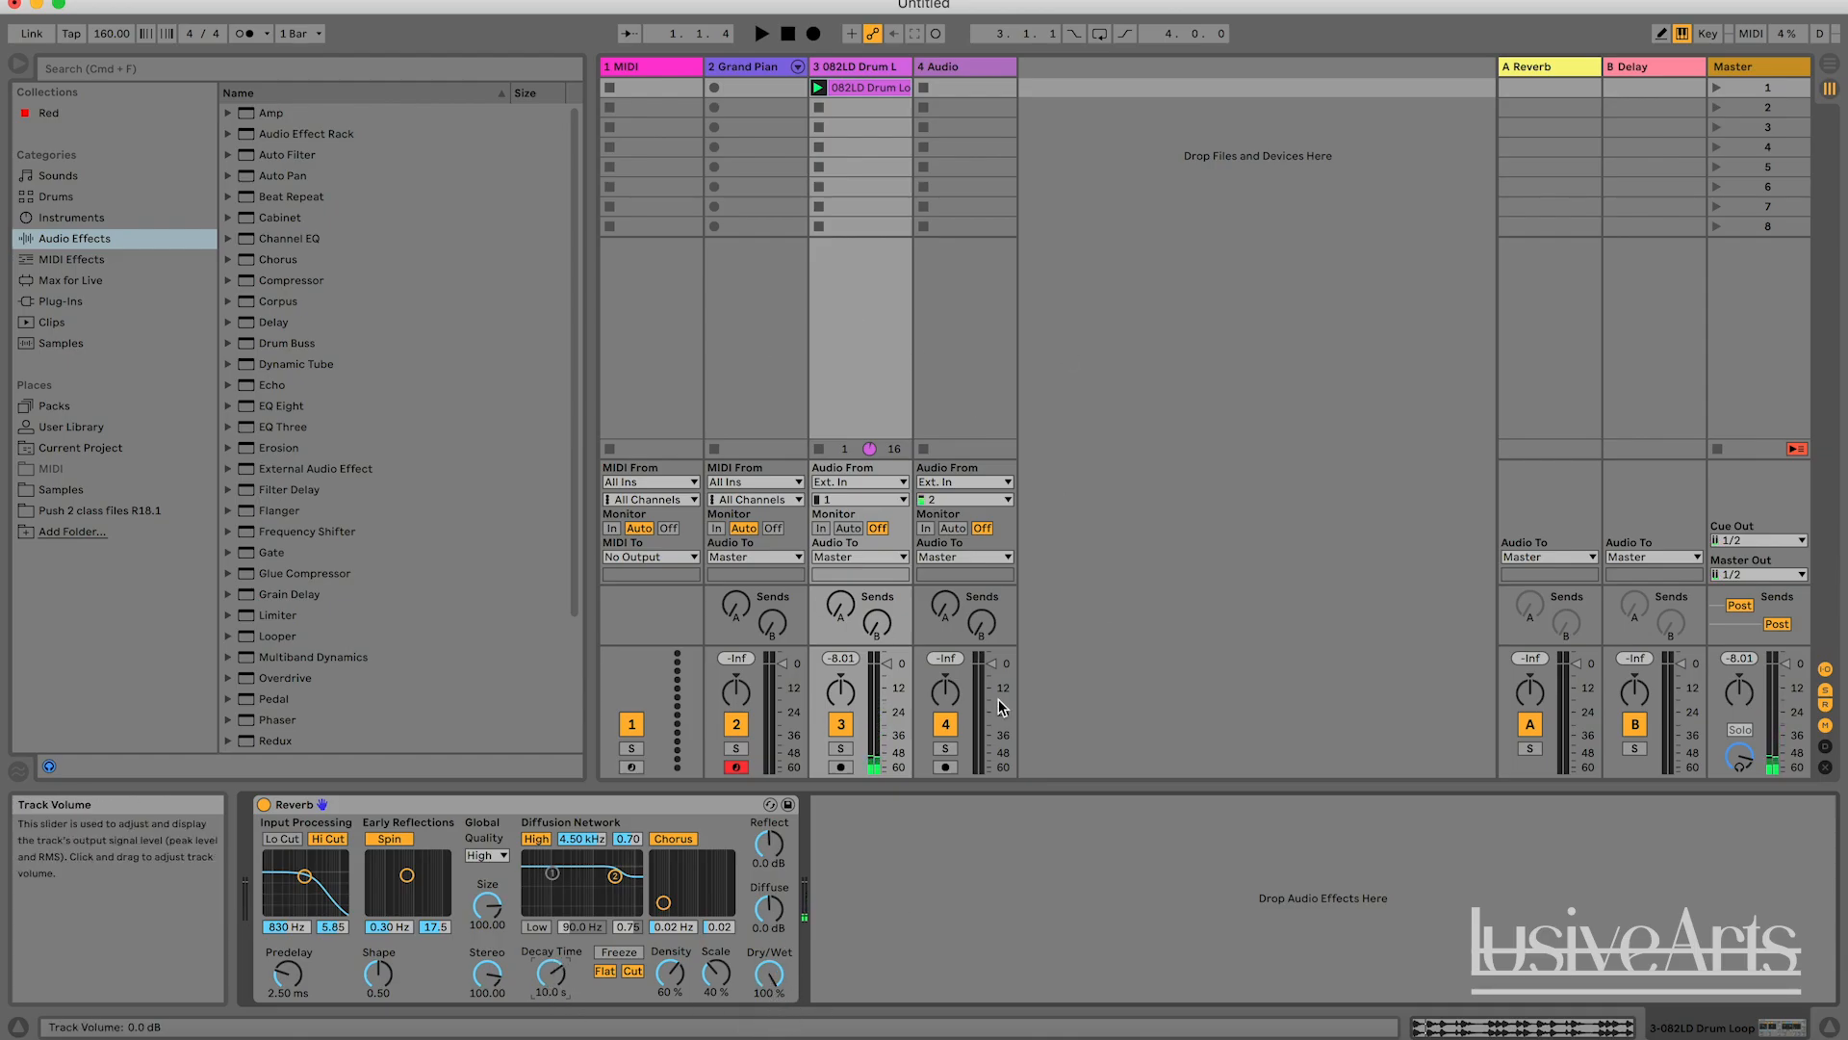
Play, stop and restart the drum loop to hear how the 10-second reverb tail rings out.
key("space")
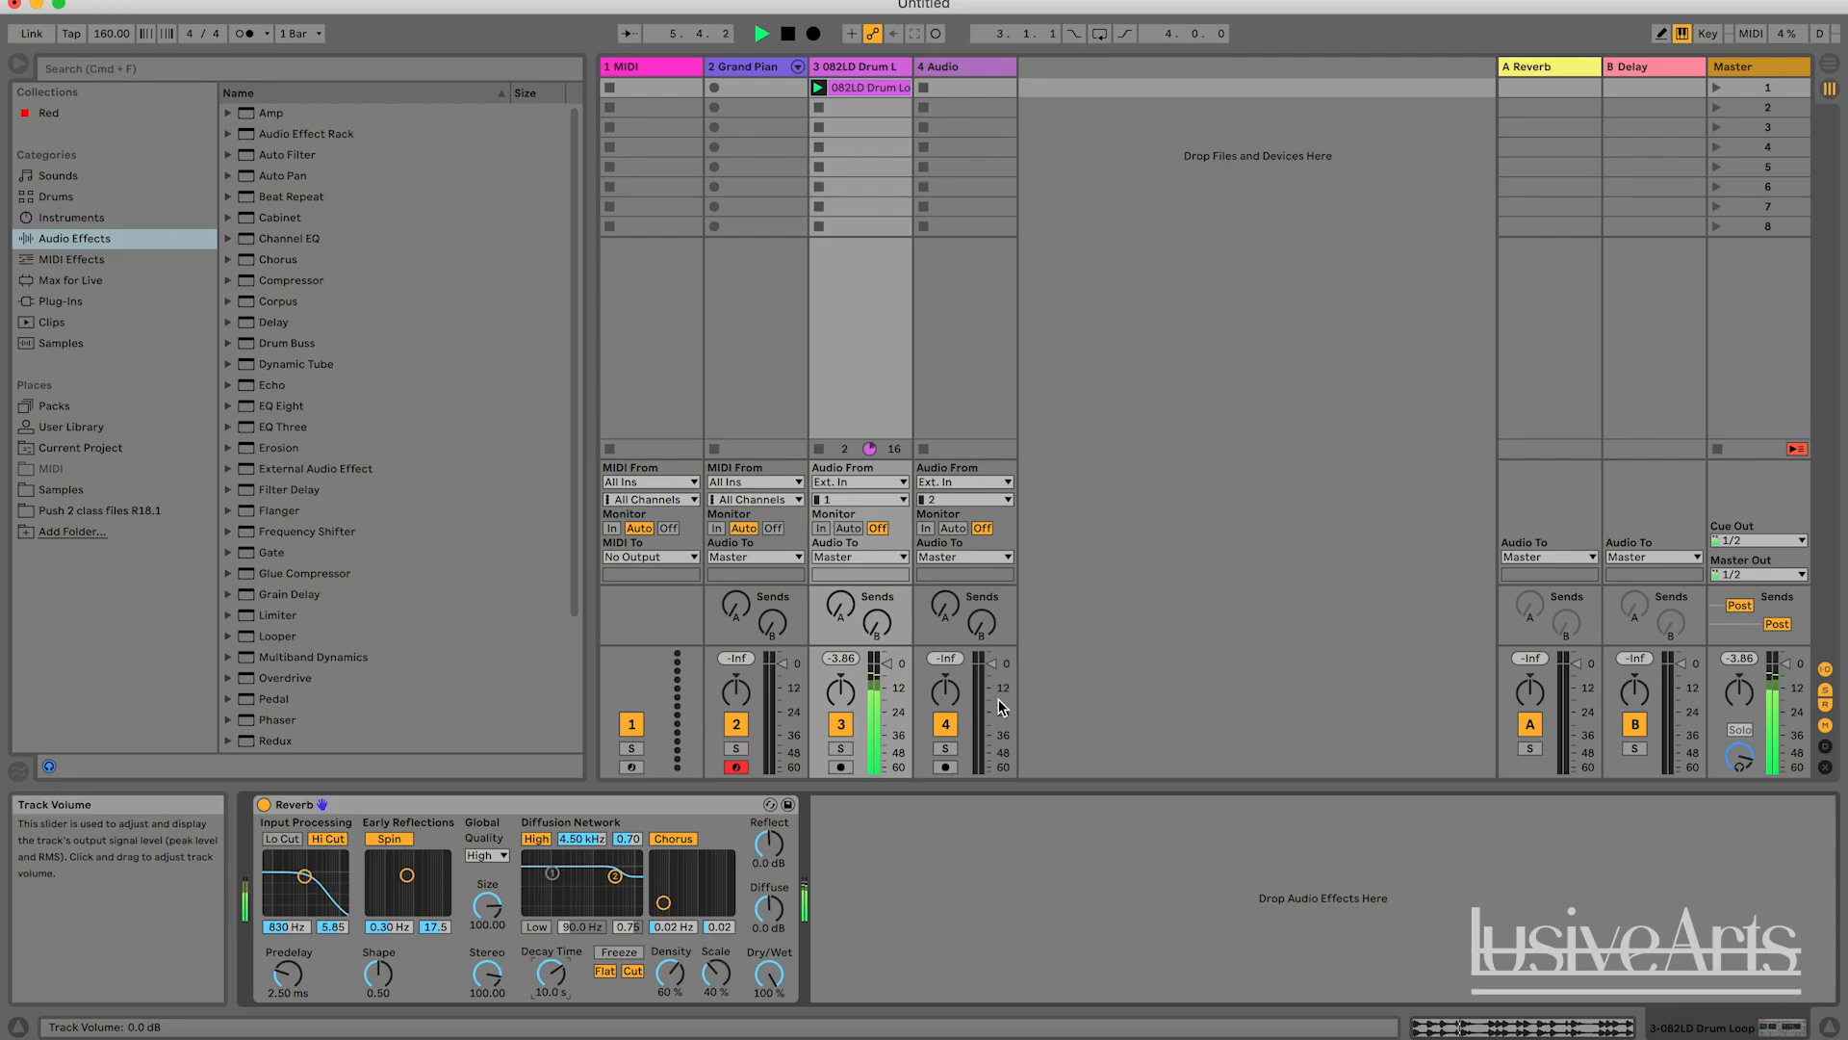
key("space")
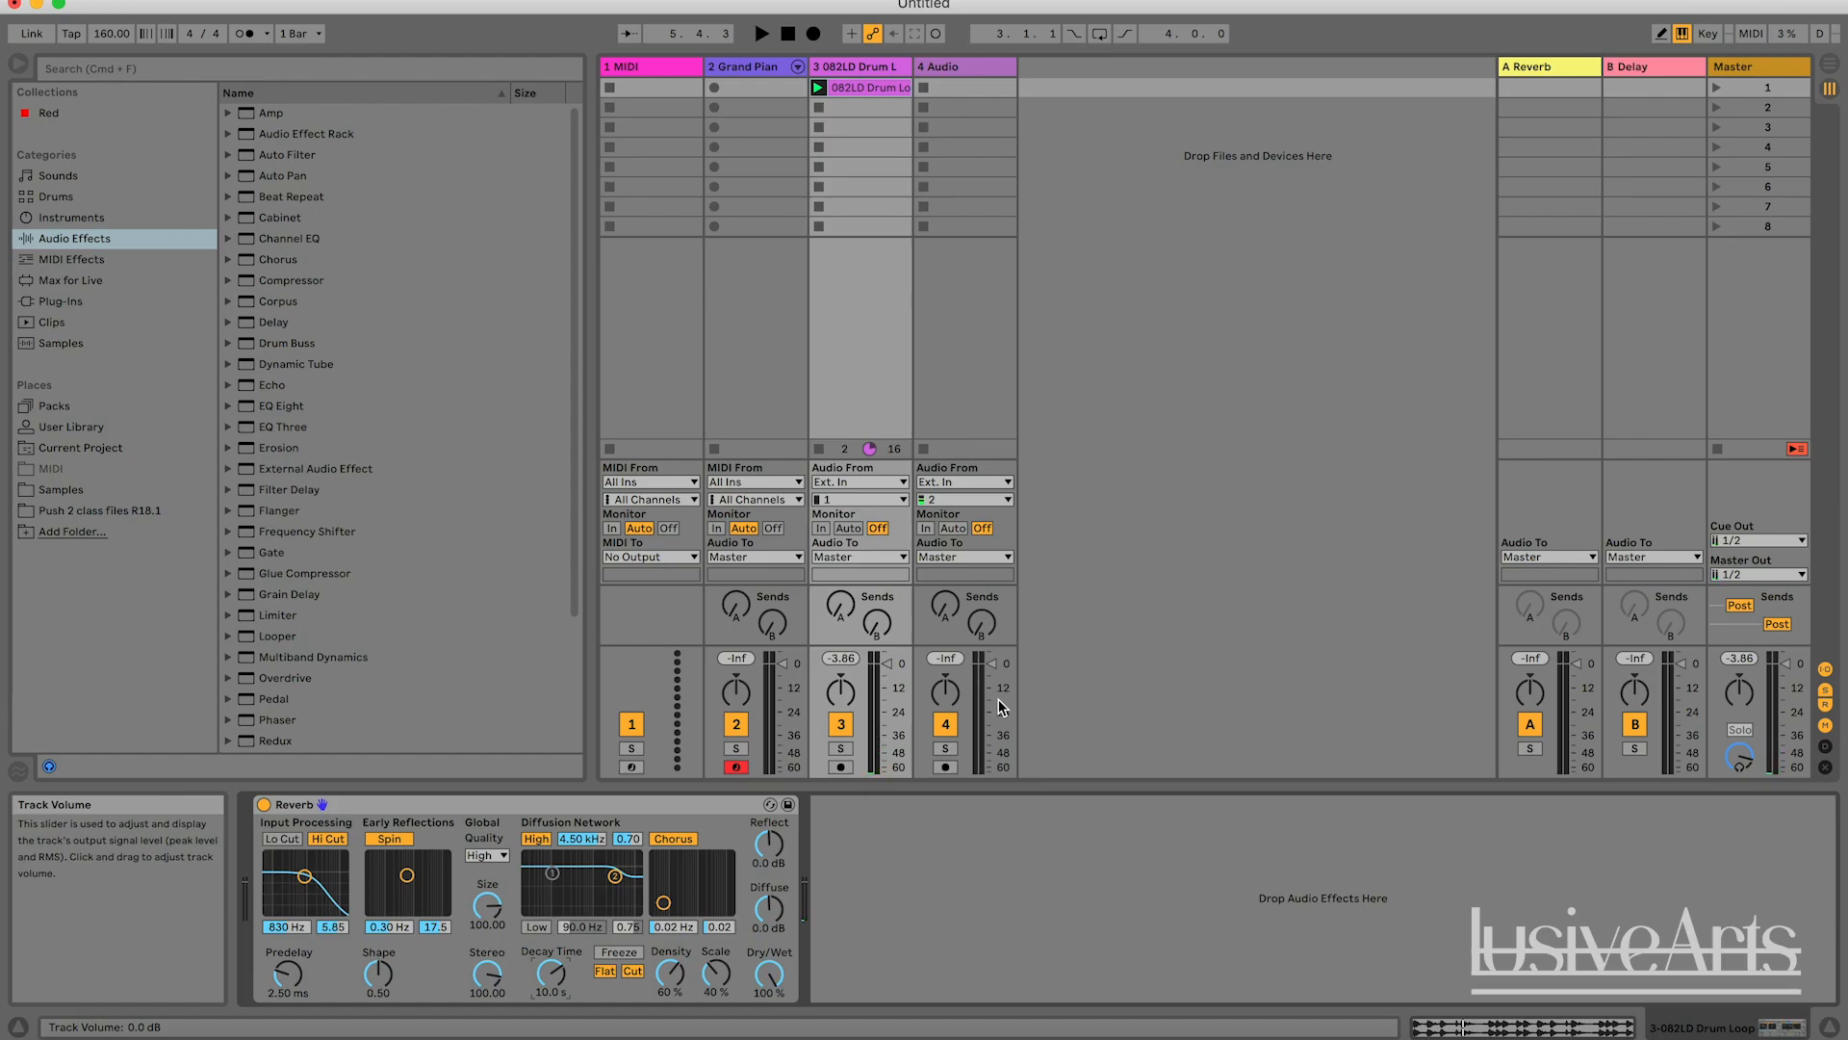
key("space")
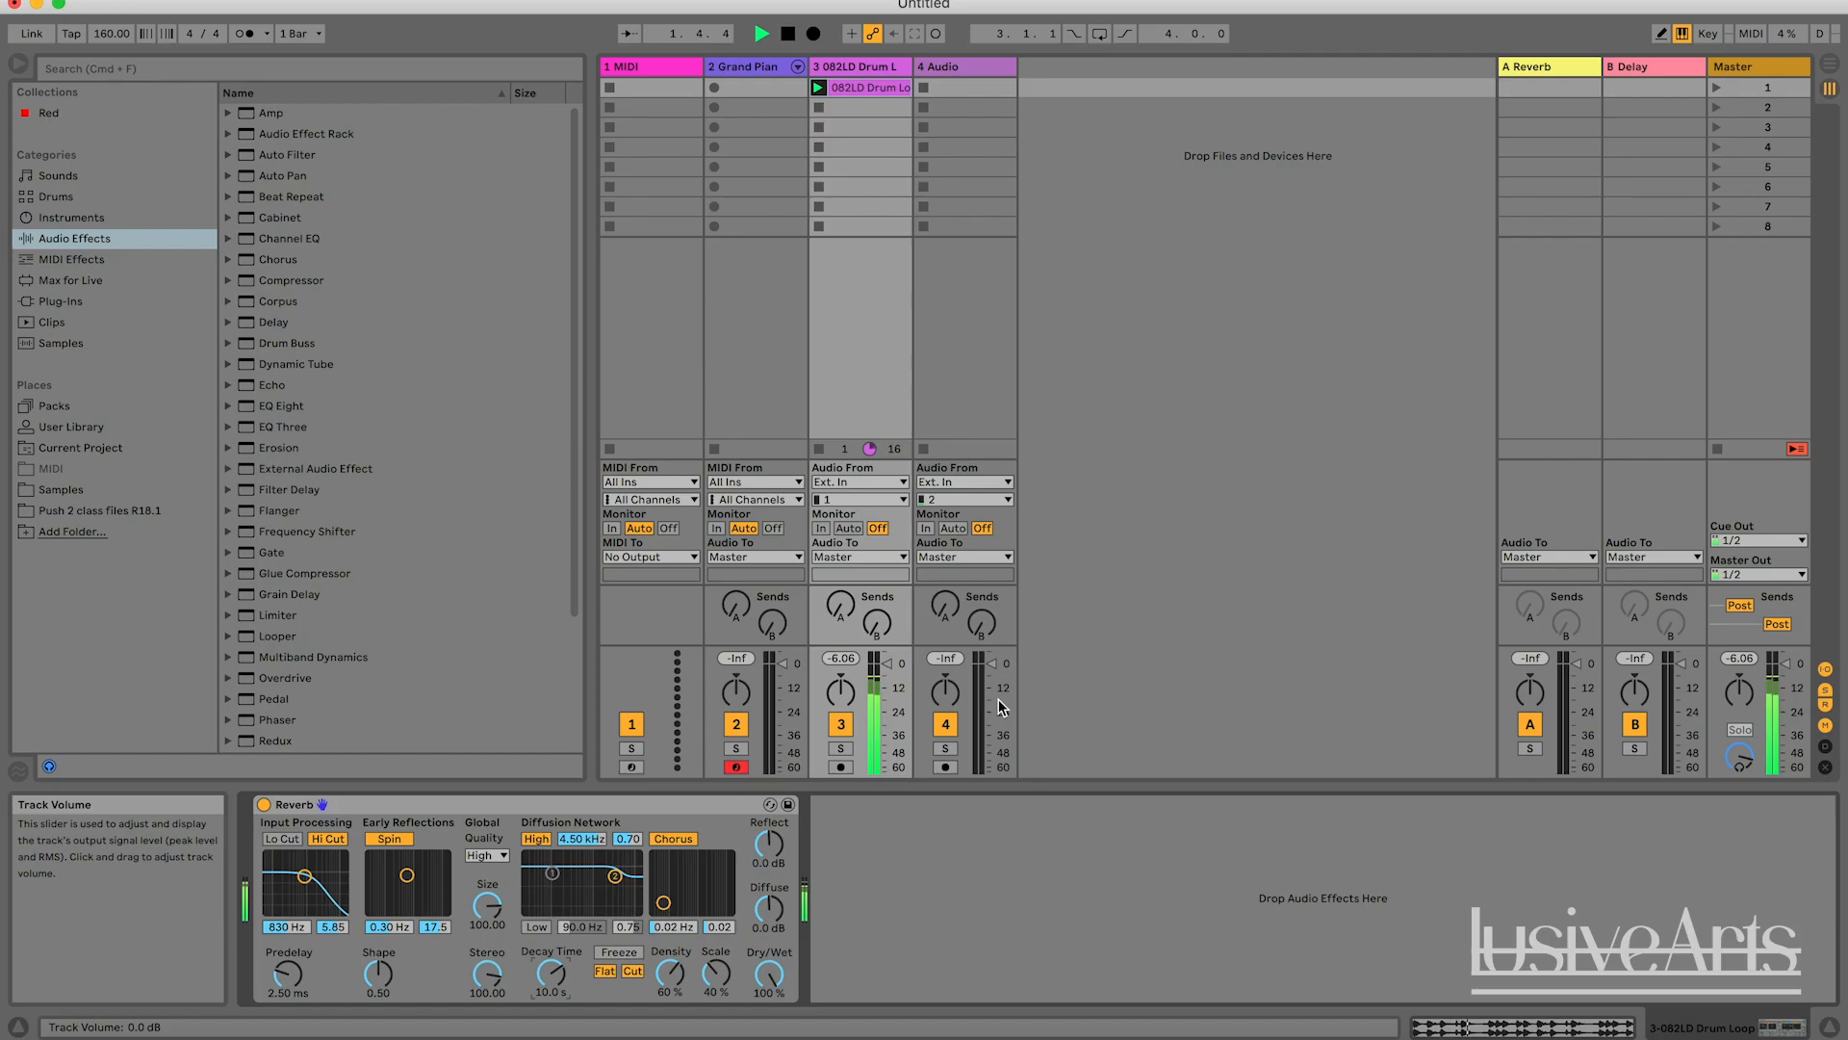
Stop playback, set the Reverb's Decay Time to 1.68 s, and play the drum loop in short bursts.
key("space")
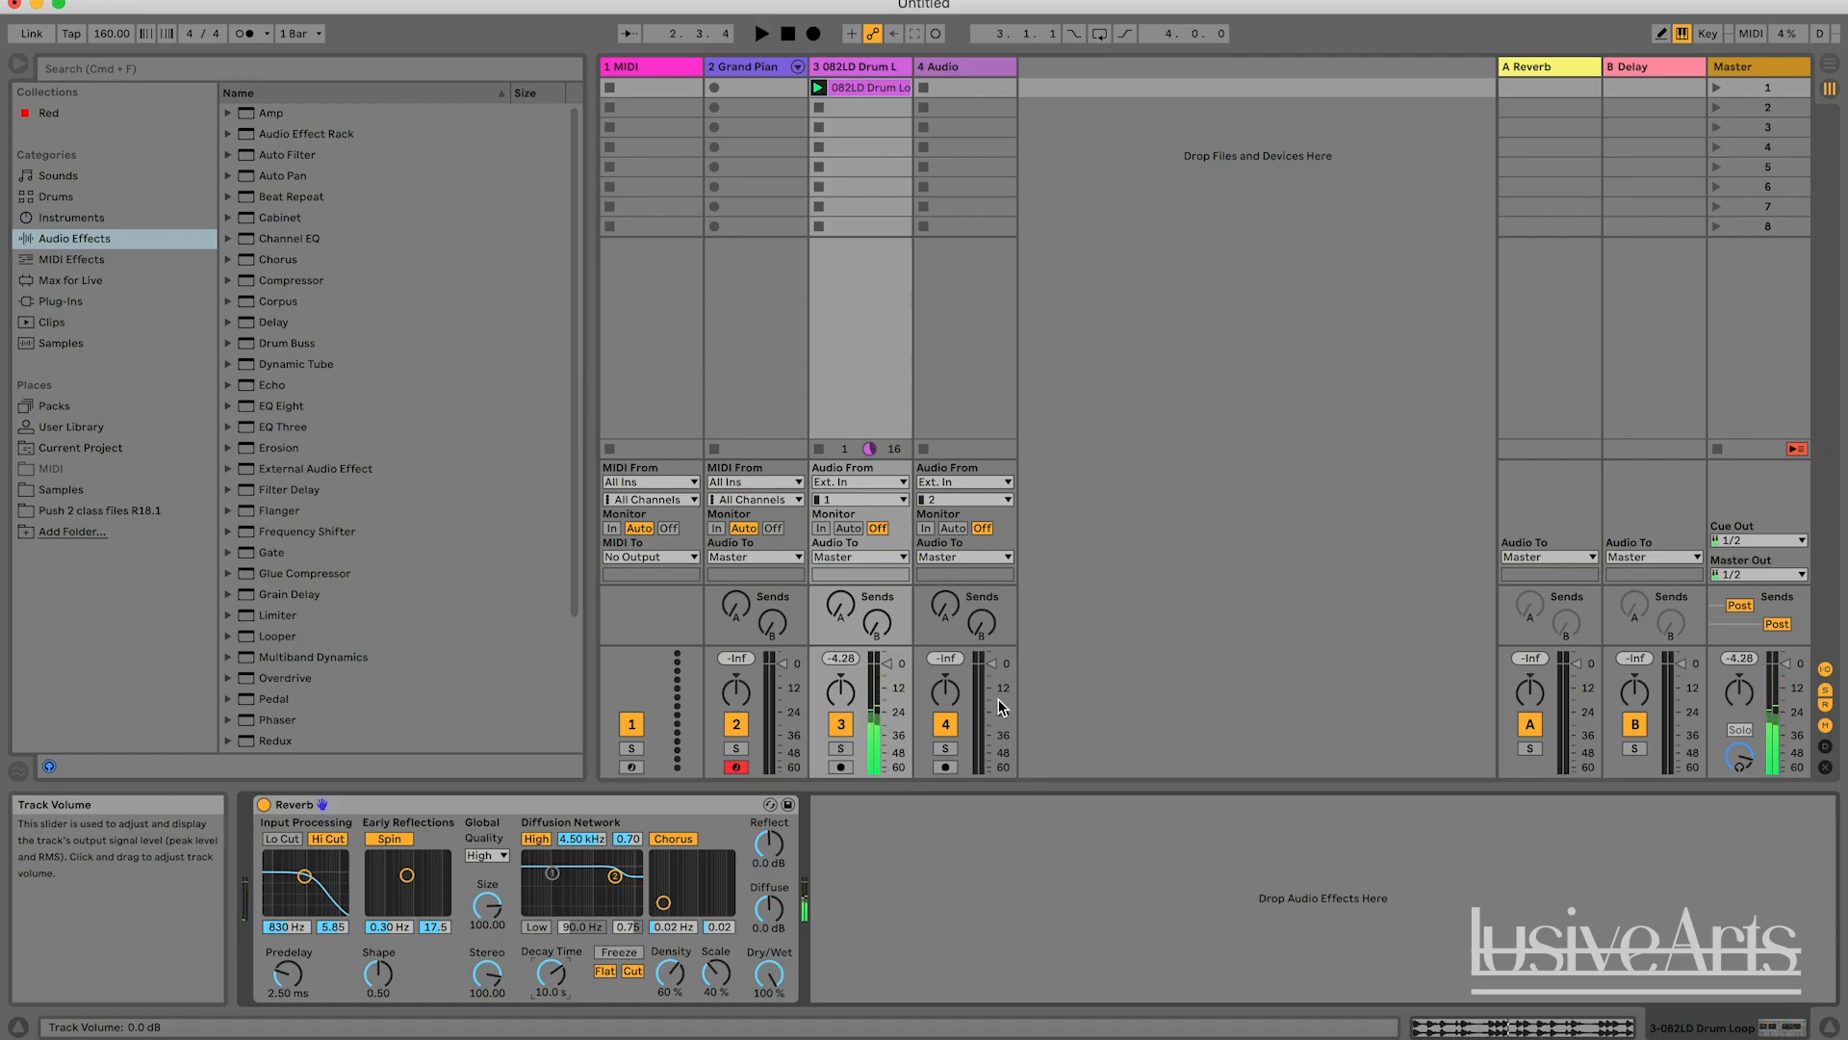
left_click_drag(550, 972, 550, 1032)
key("space")
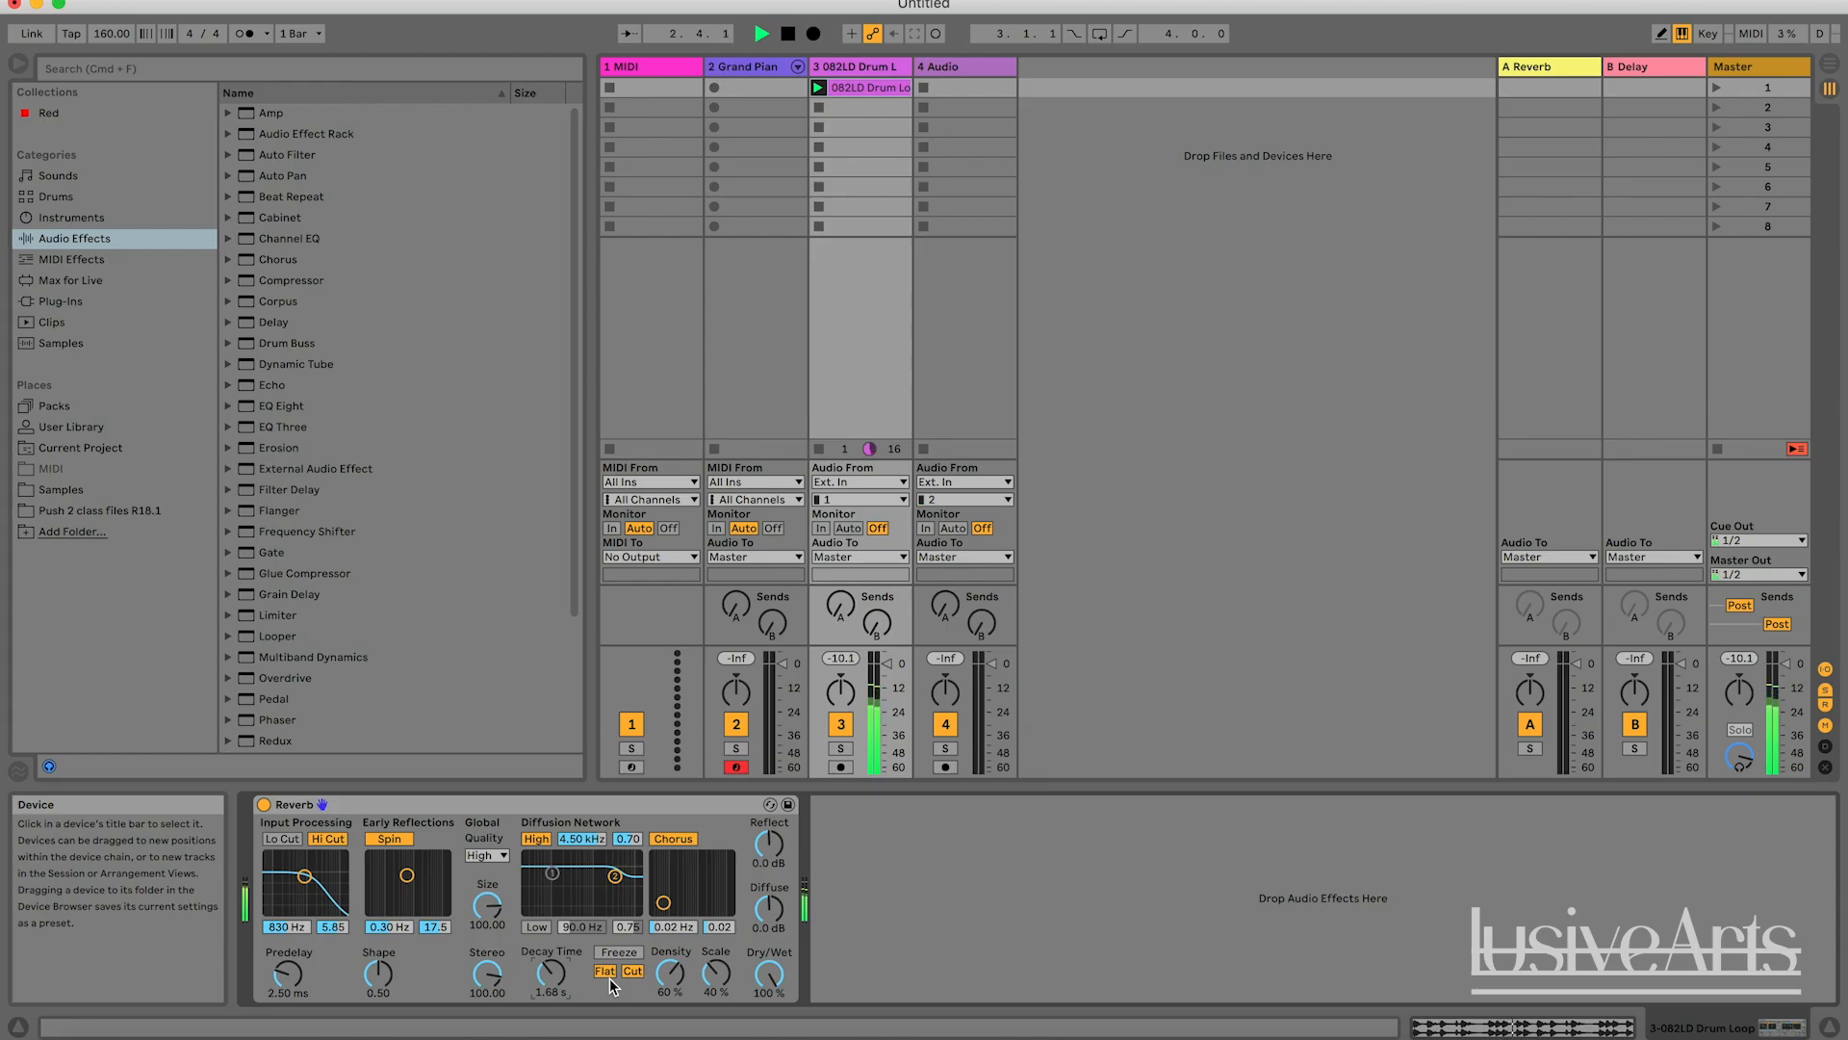
key("space")
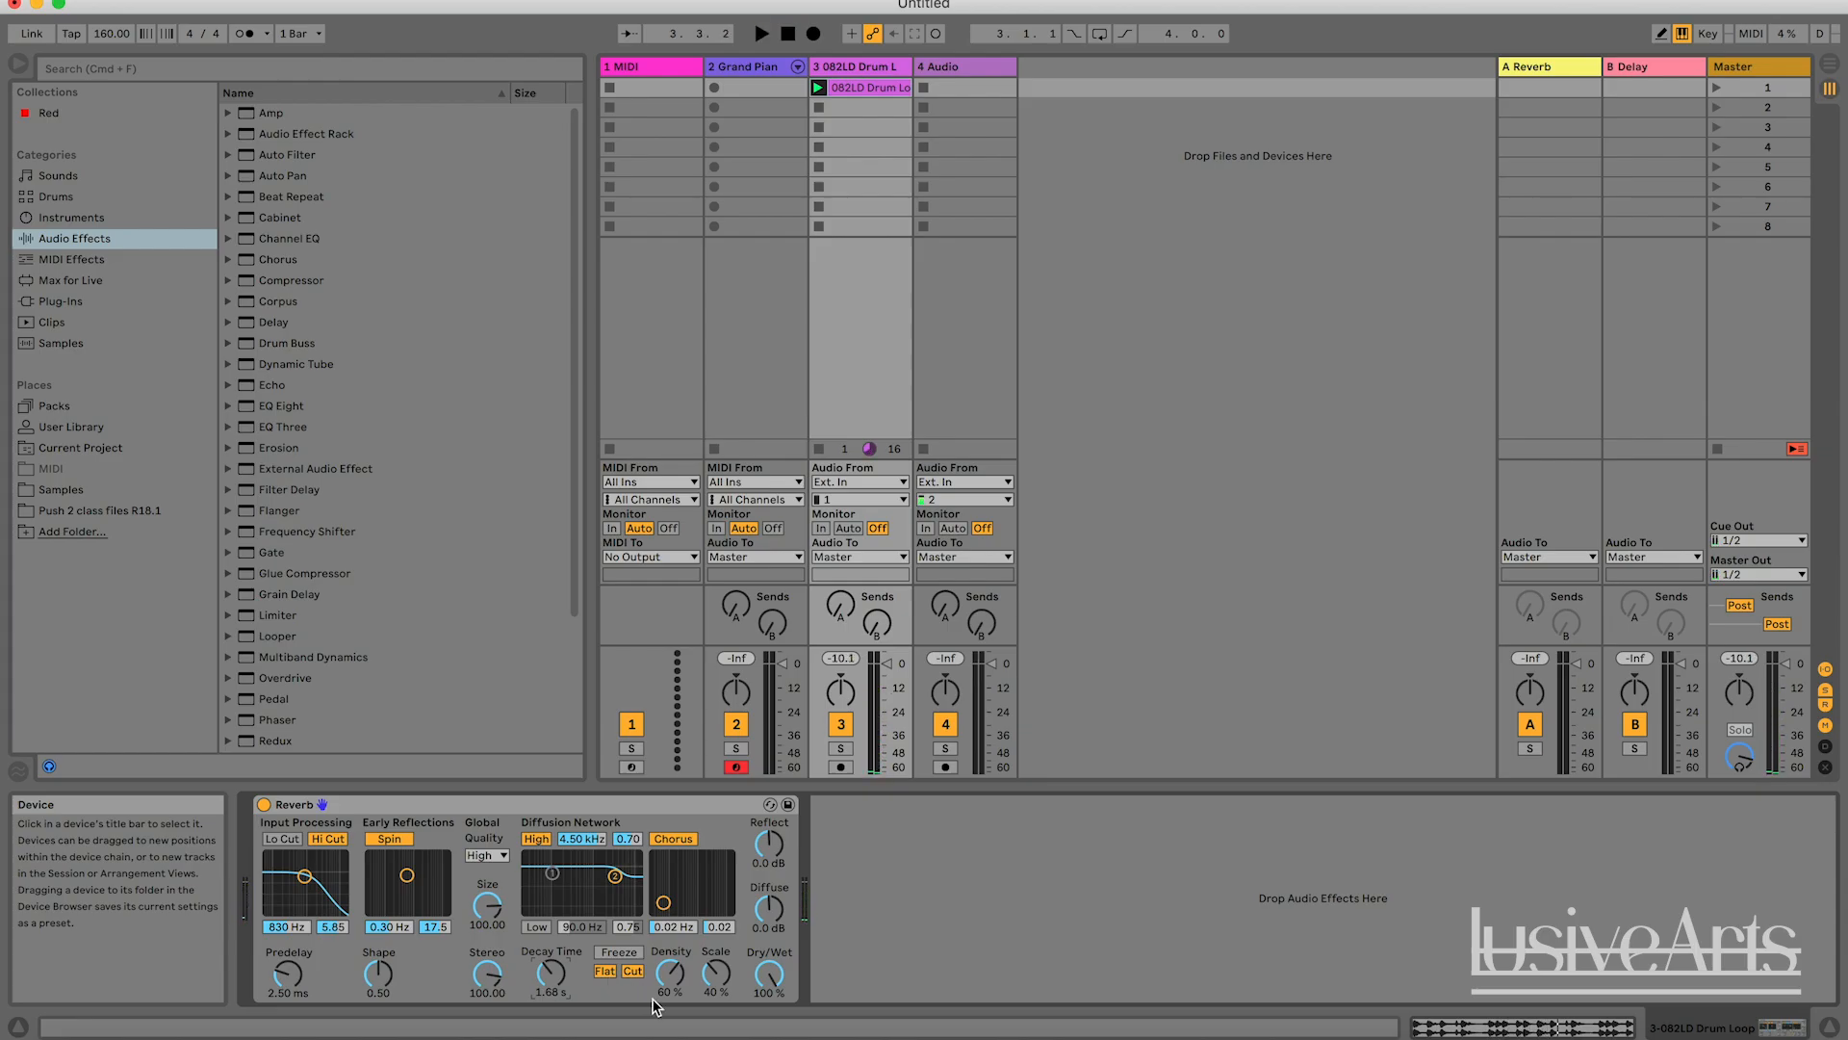
key("space")
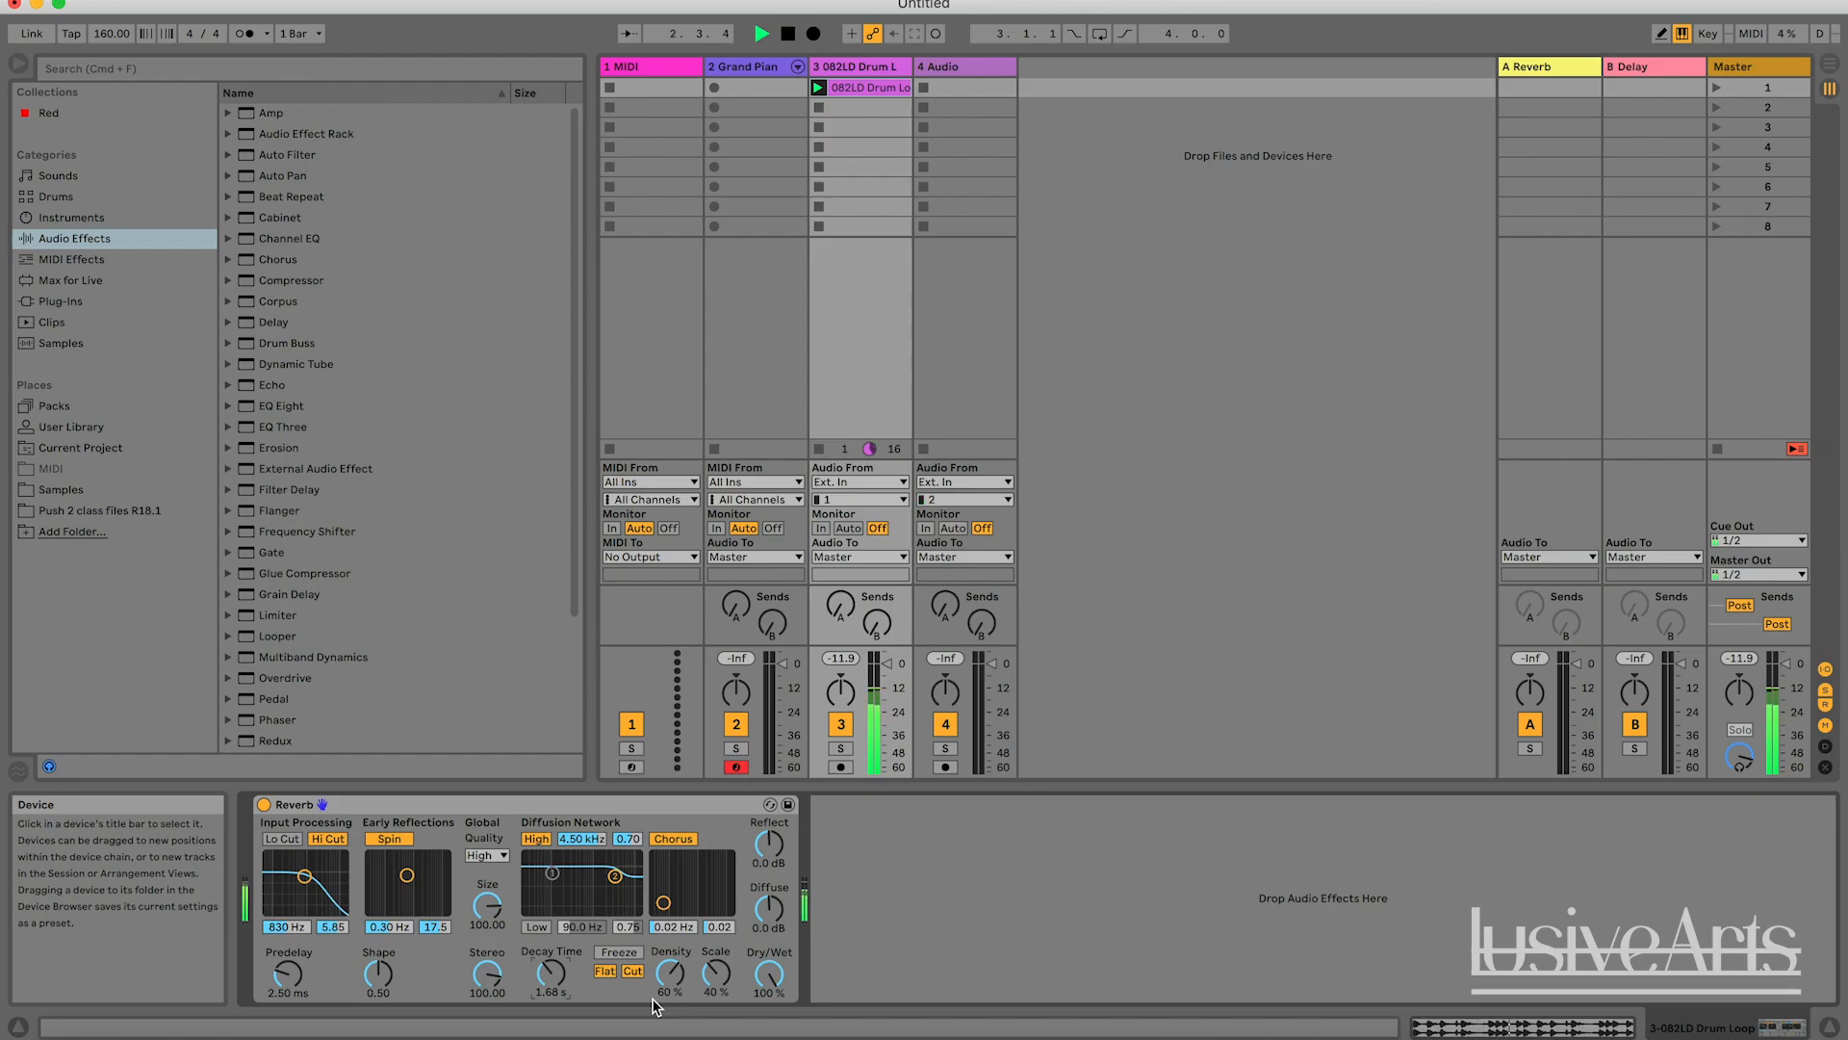
key("space")
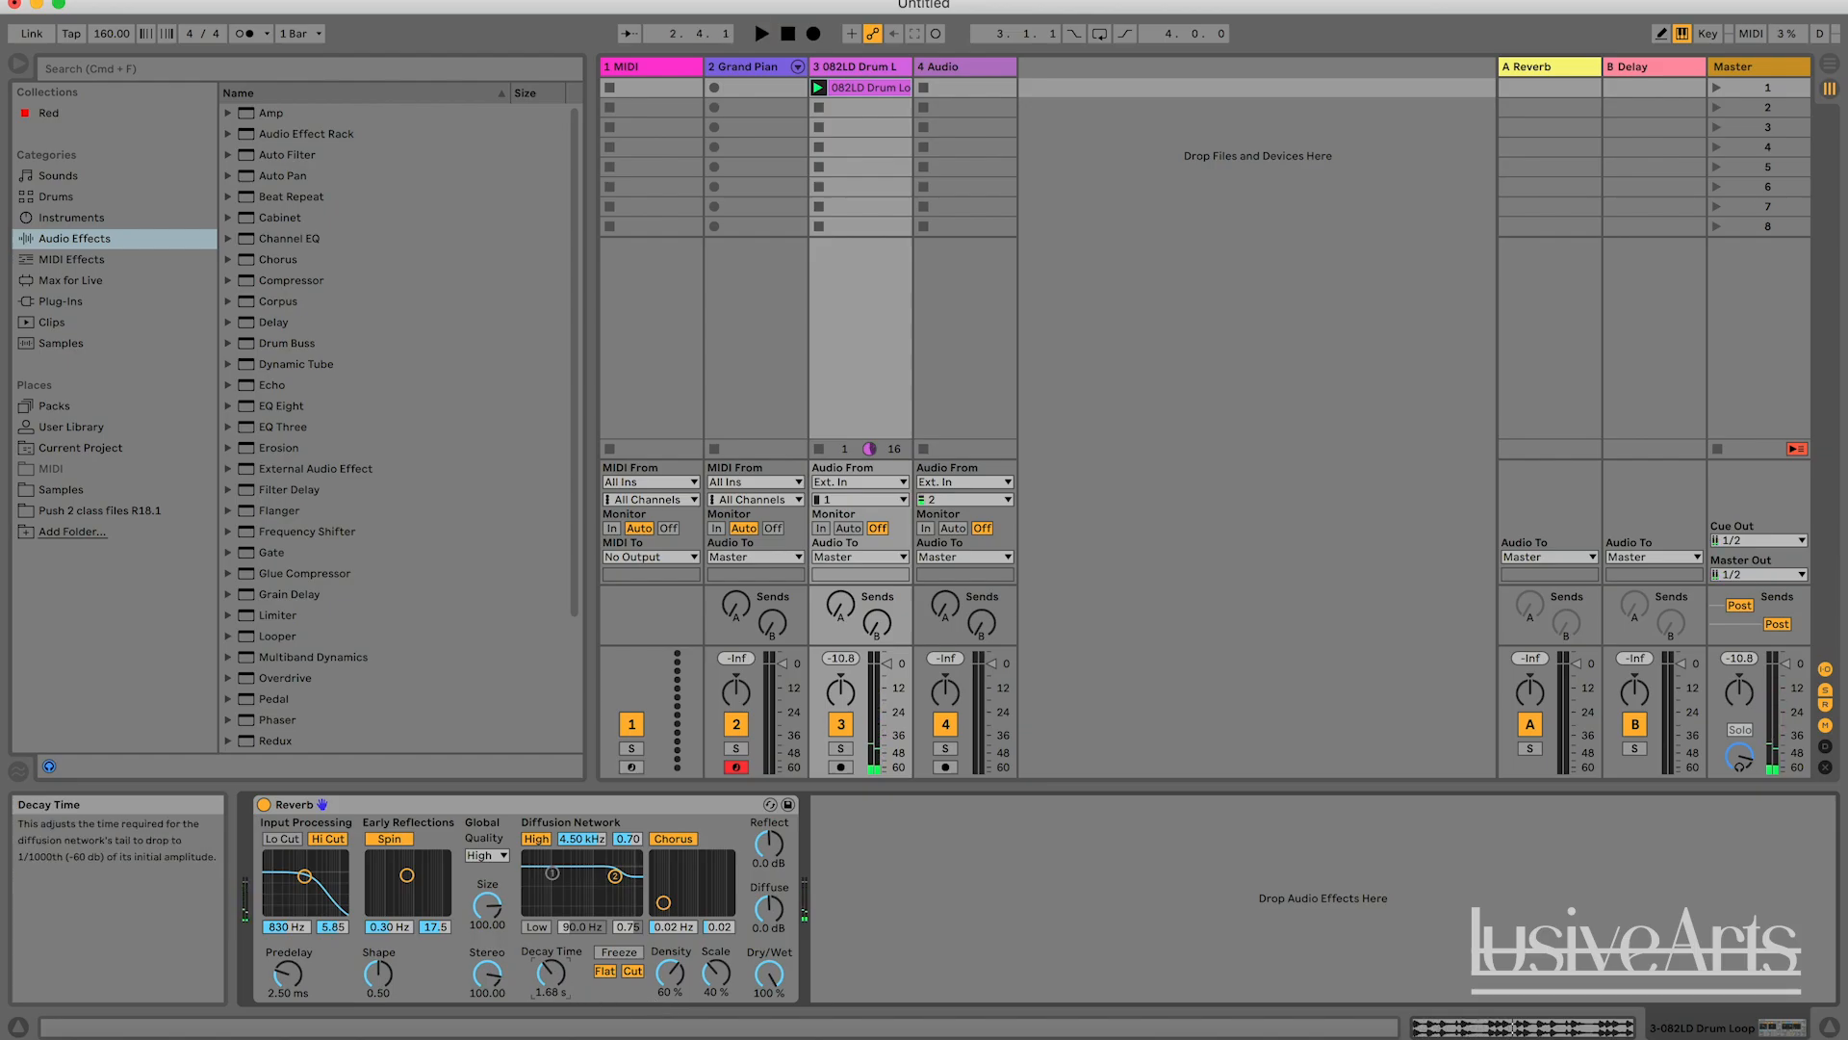
Try different Decay Time settings, raising it to 16.1 s and 41.8 s, while starting and stopping the drum loop.
left_click_drag(551, 974, 552, 997)
key("space")
key("space")
key("space")
left_click_drag(557, 983, 556, 962)
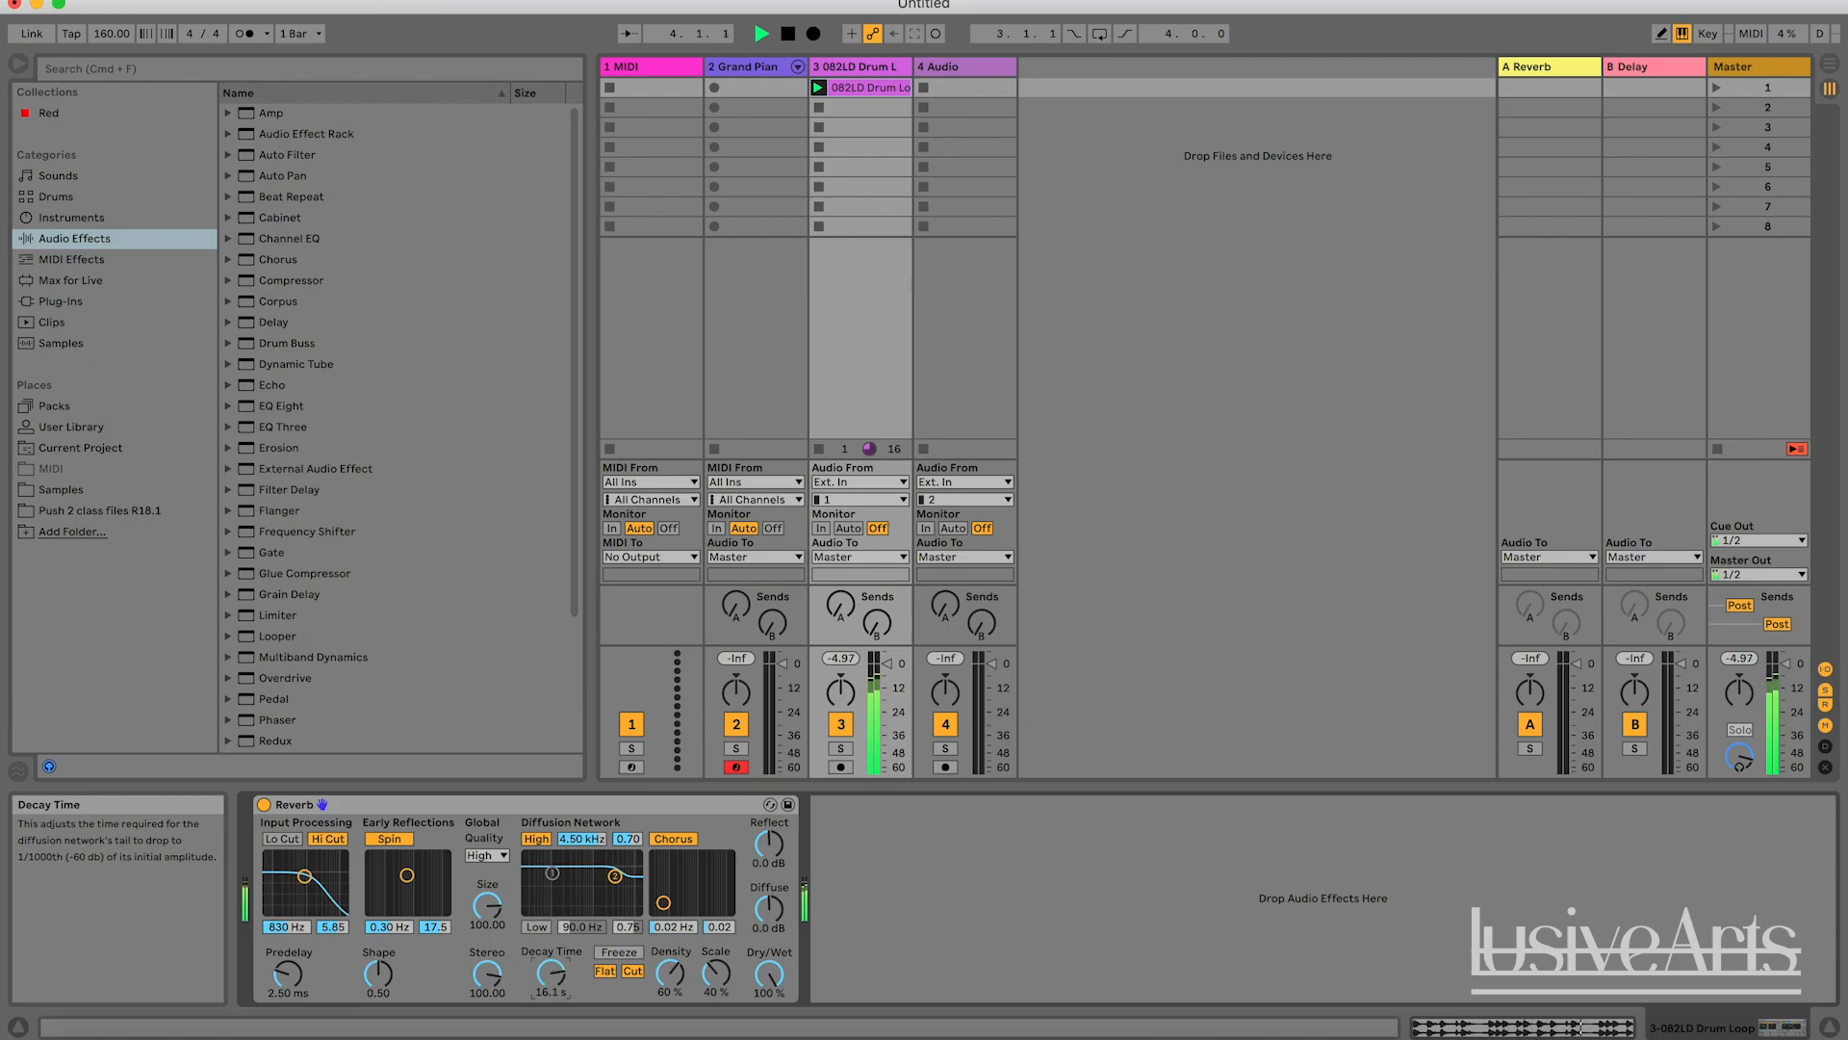
left_click_drag(554, 984, 554, 984)
key("space")
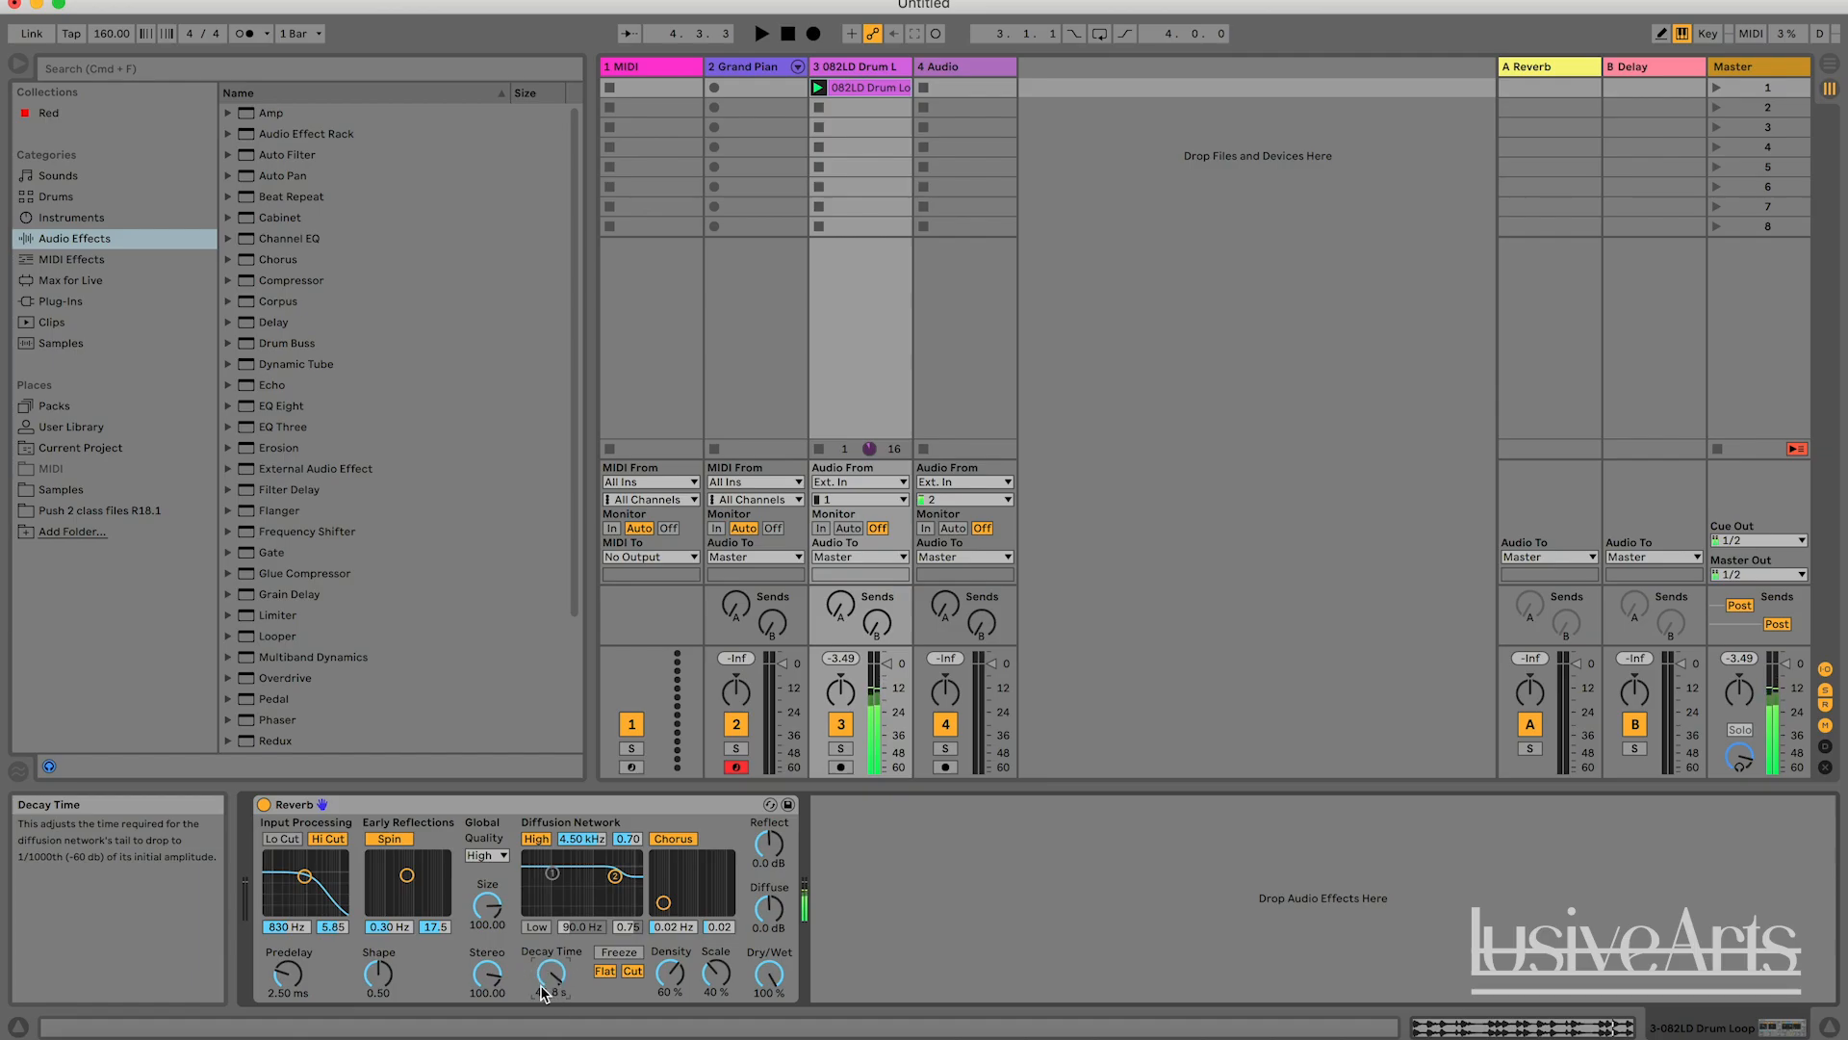
key("space")
key("space")
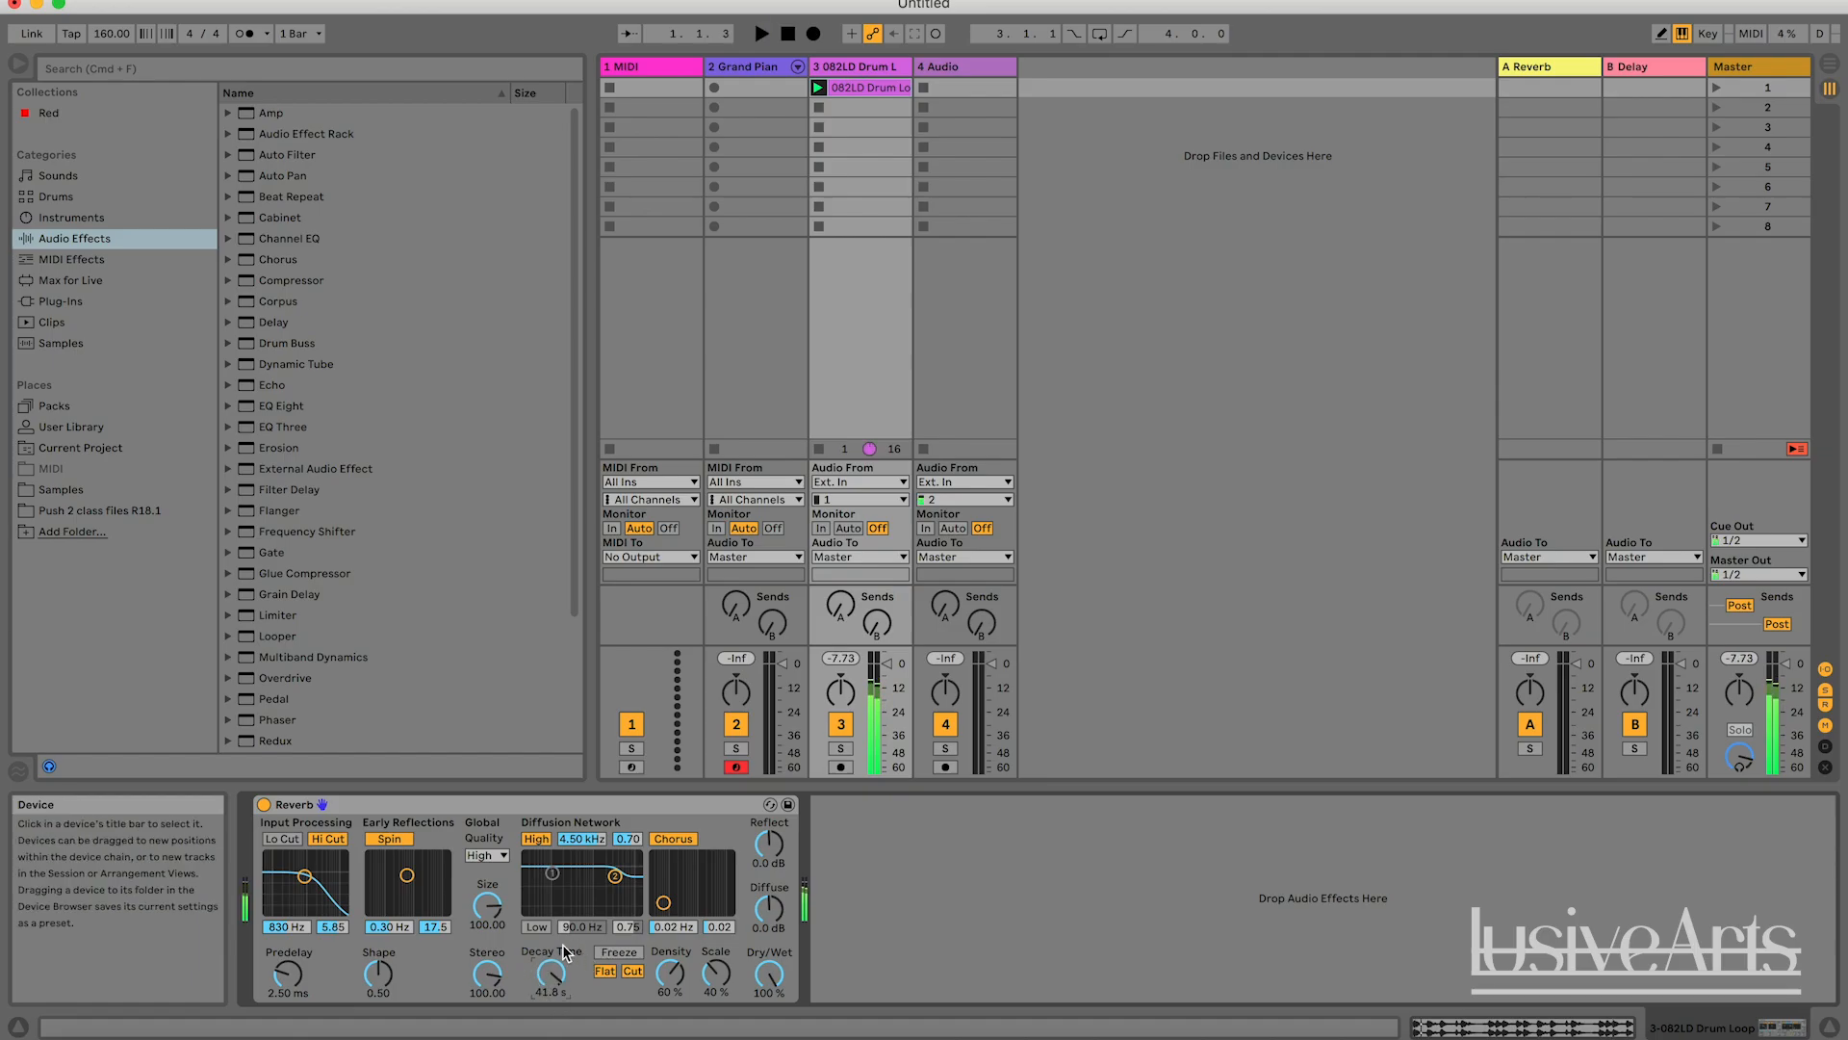
Audition the drum loop with Decay Time at 4.15 s and Dry/Wet at 30 %, followed by 9.81 s and 37 %.
left_click_drag(551, 974, 552, 983)
left_click_drag(767, 977, 768, 1033)
left_click_drag(551, 974, 552, 982)
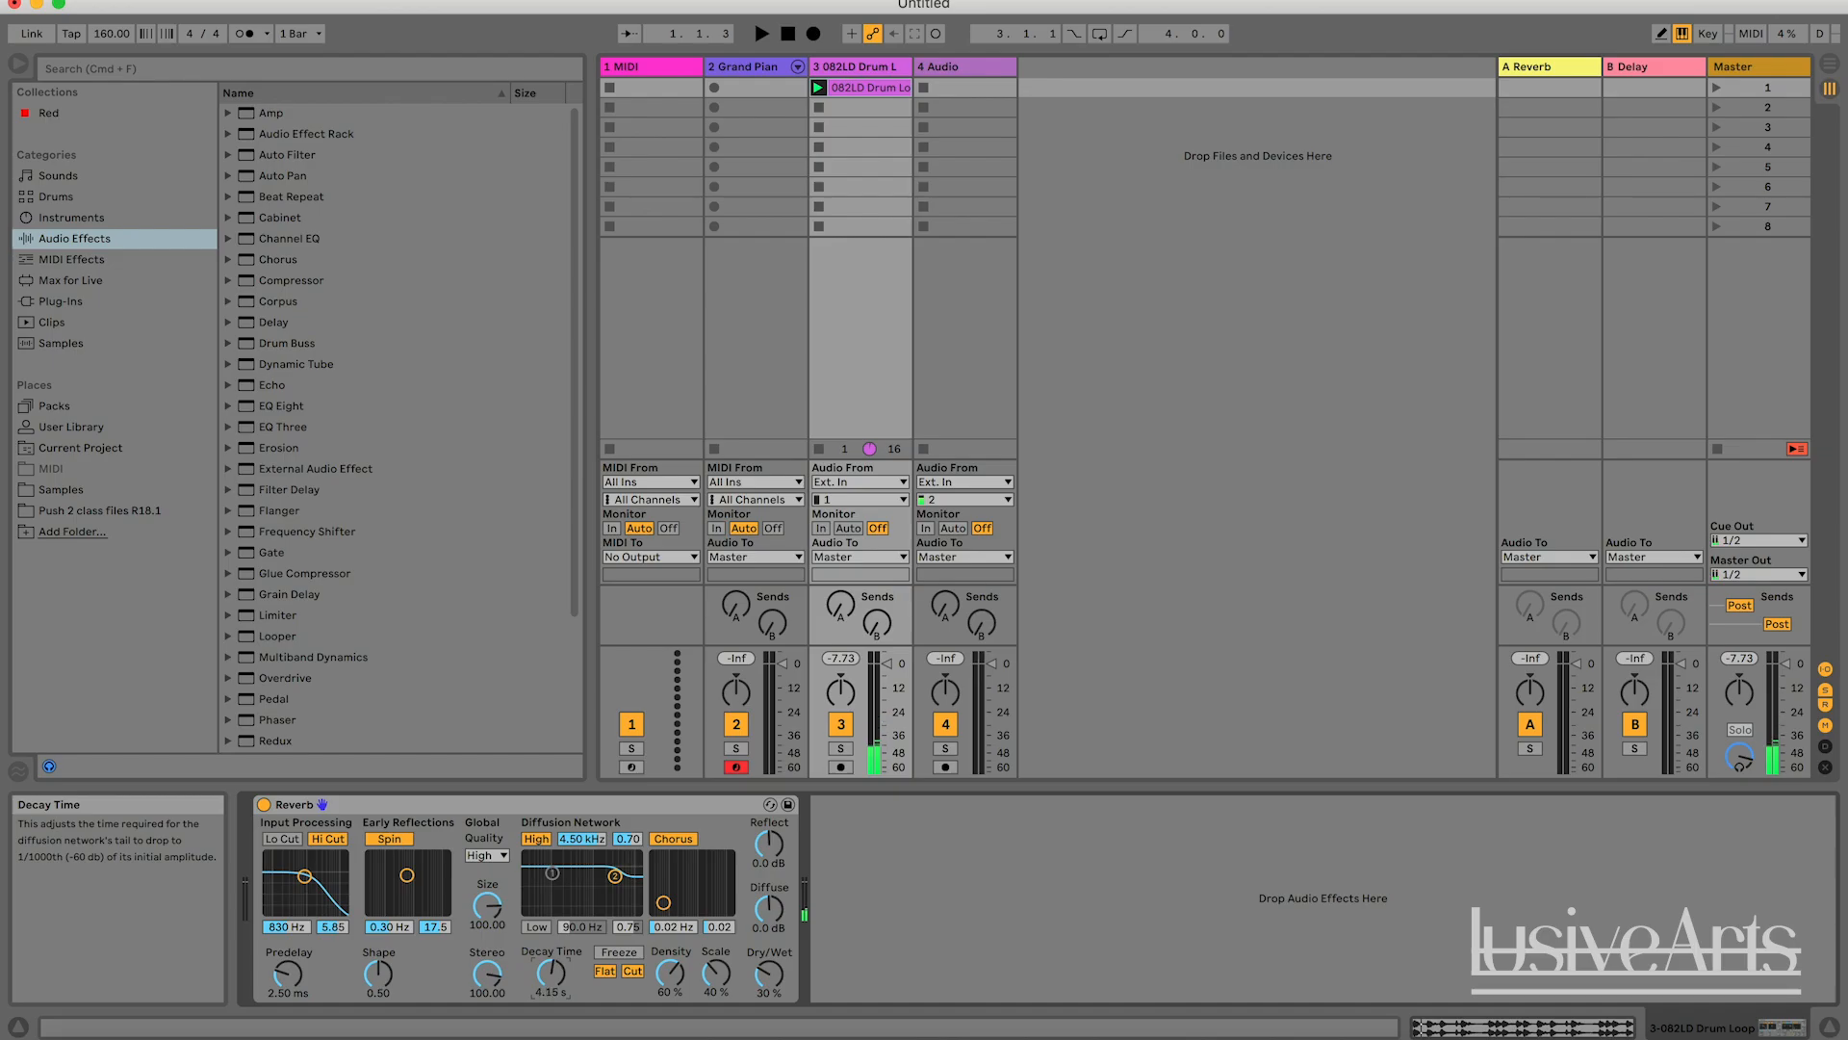
left_click_drag(551, 974, 551, 963)
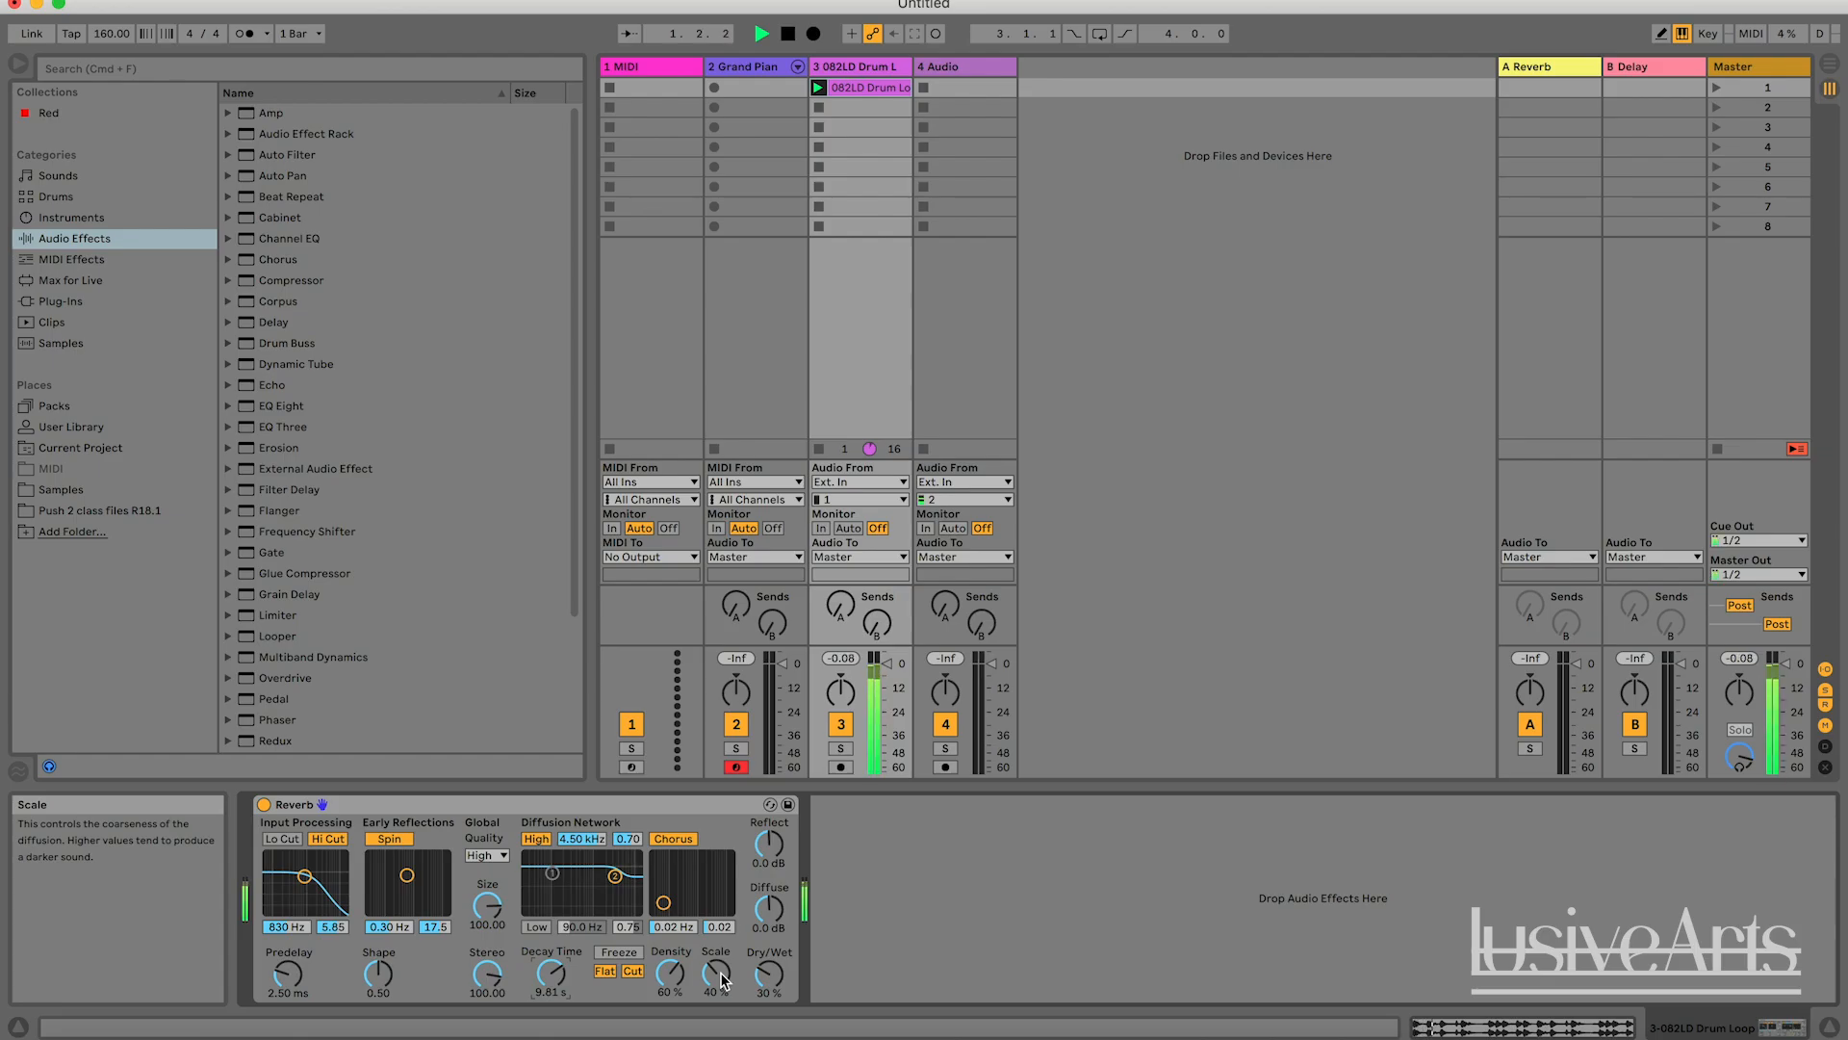
left_click_drag(775, 974, 775, 967)
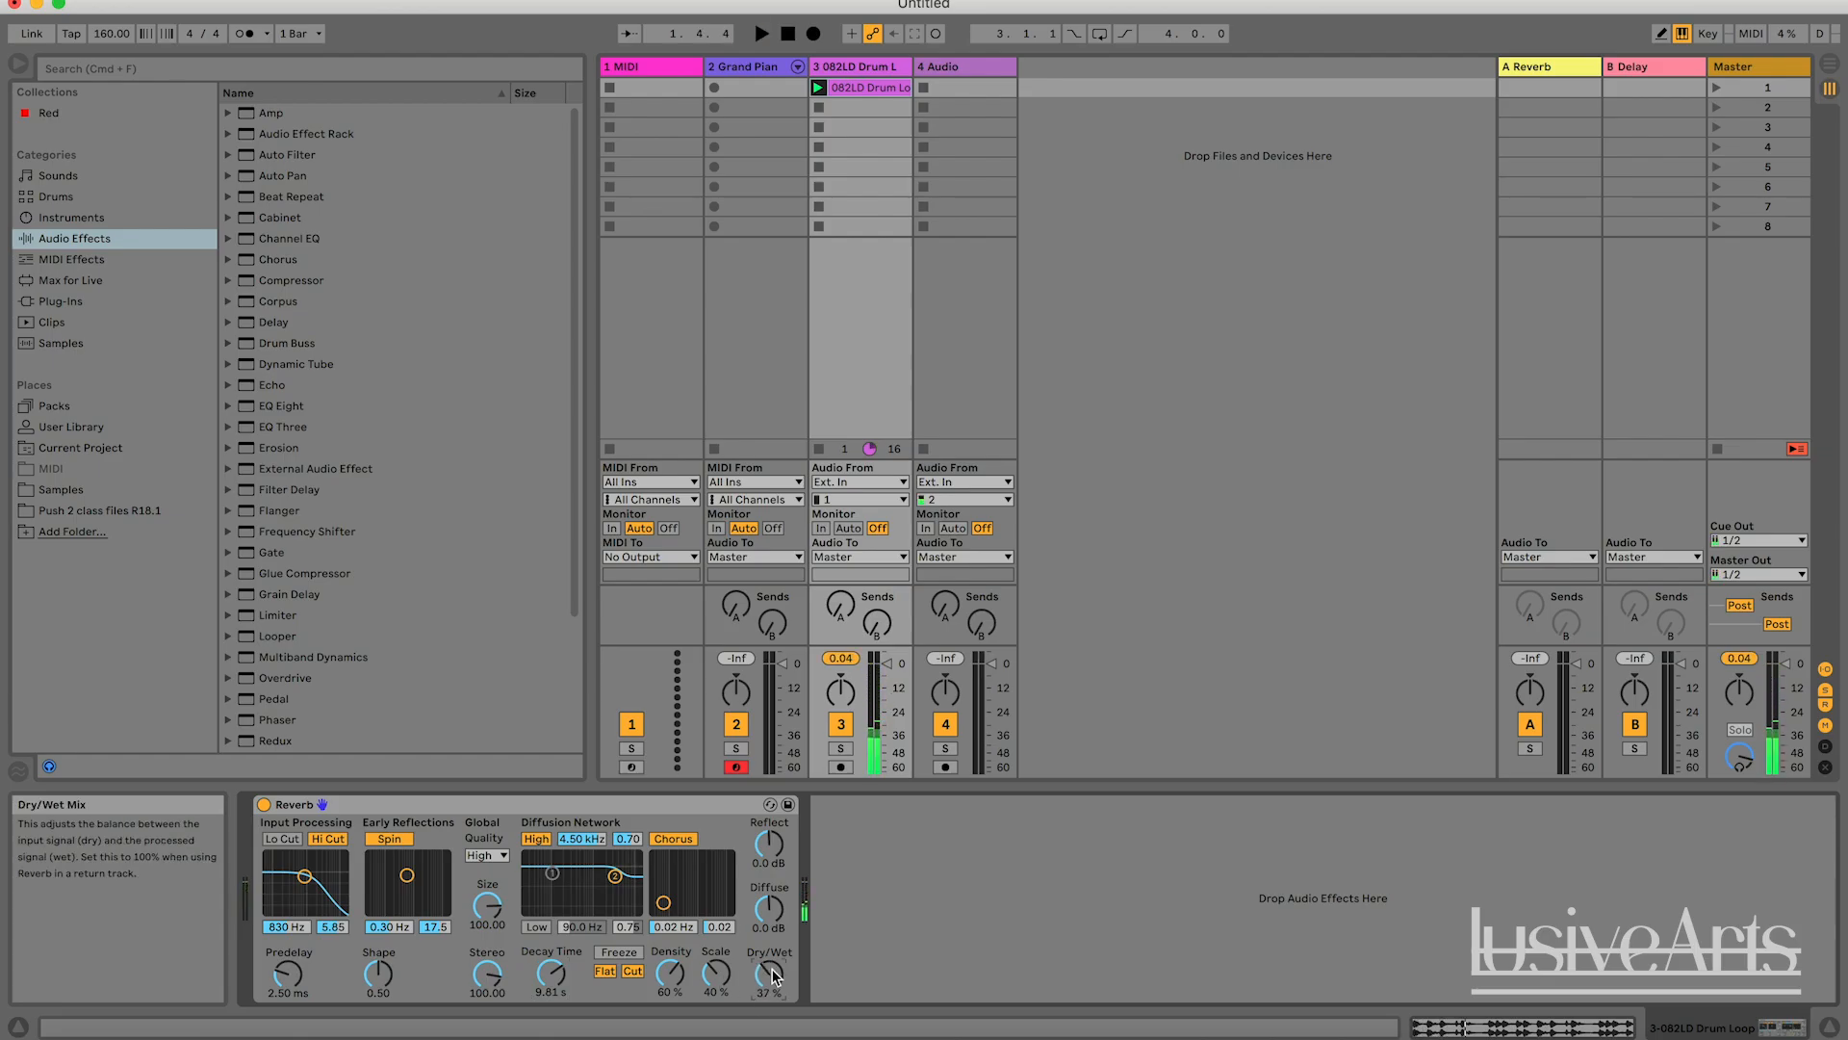
Shorten the Decay Time to 891 ms, return it to 1.68 s, and raise Dry/Wet to 100 %.
left_click_drag(550, 972, 559, 1016)
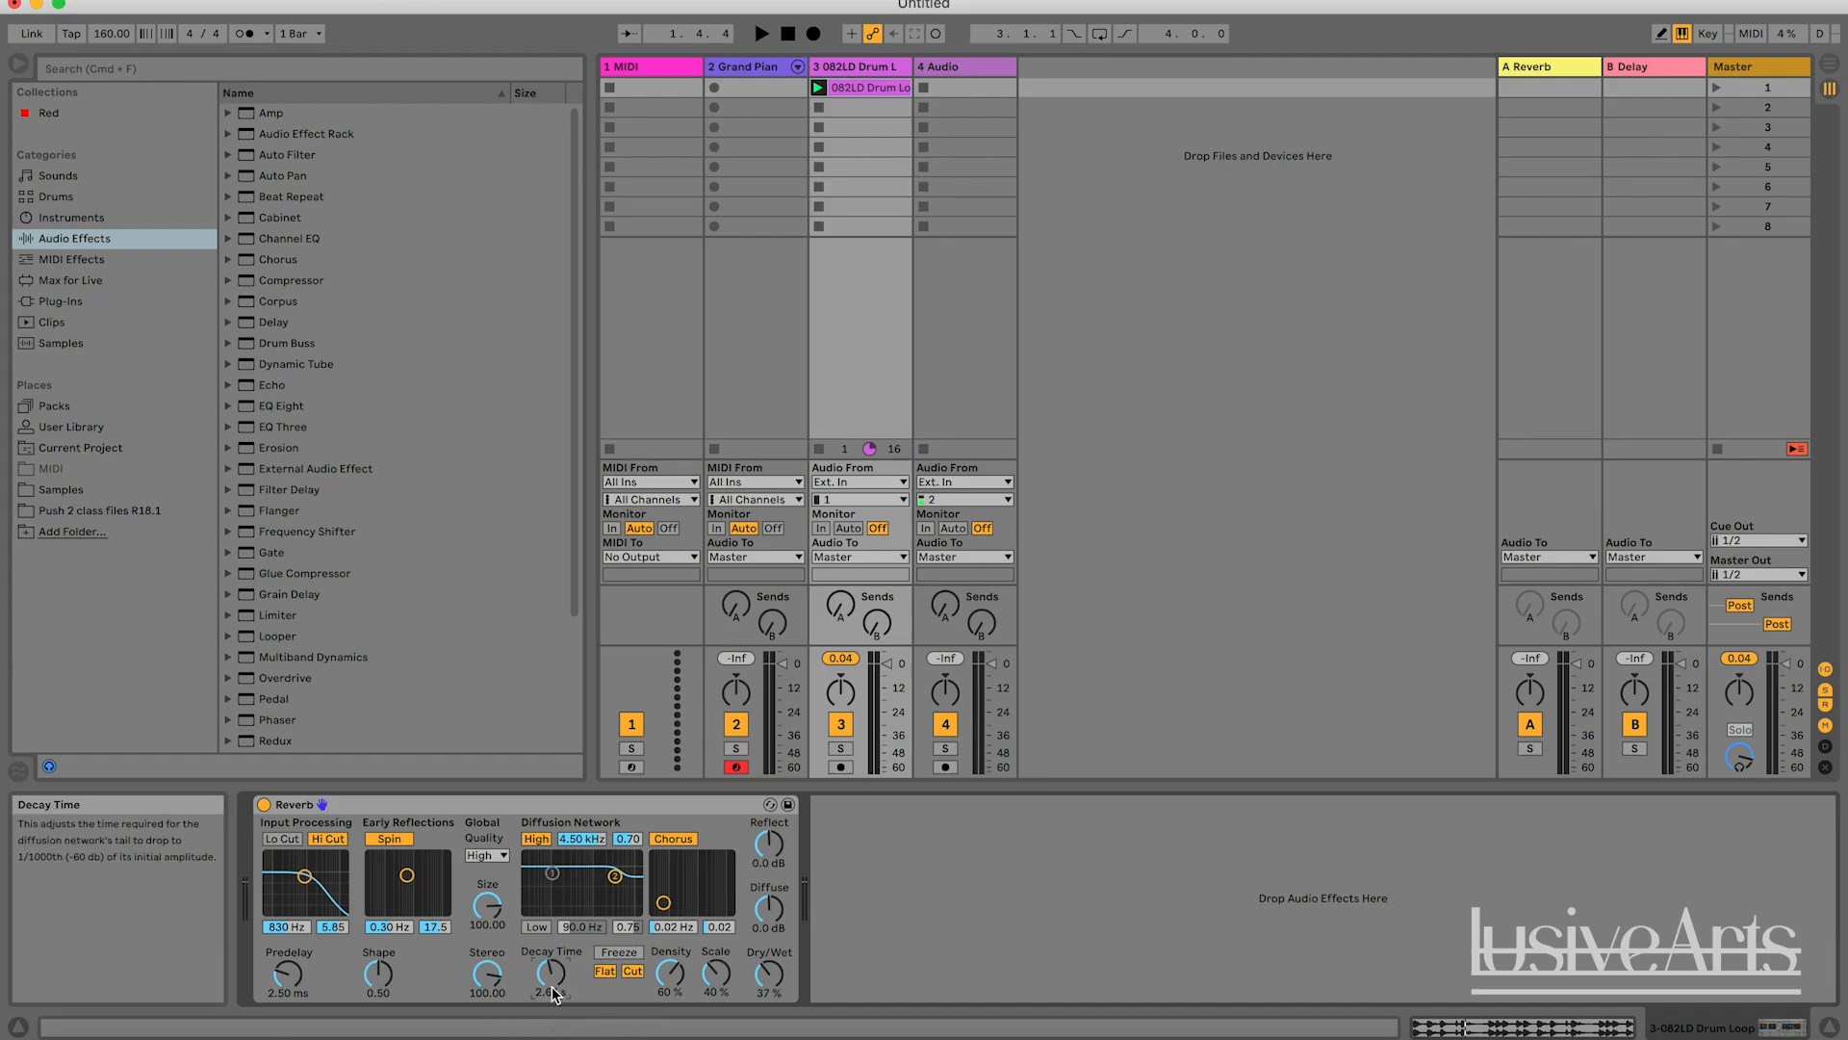
mouse_move(554, 994)
left_mouse_down()
mouse_move(555, 939)
mouse_move(554, 1007)
mouse_move(567, 975)
left_mouse_up()
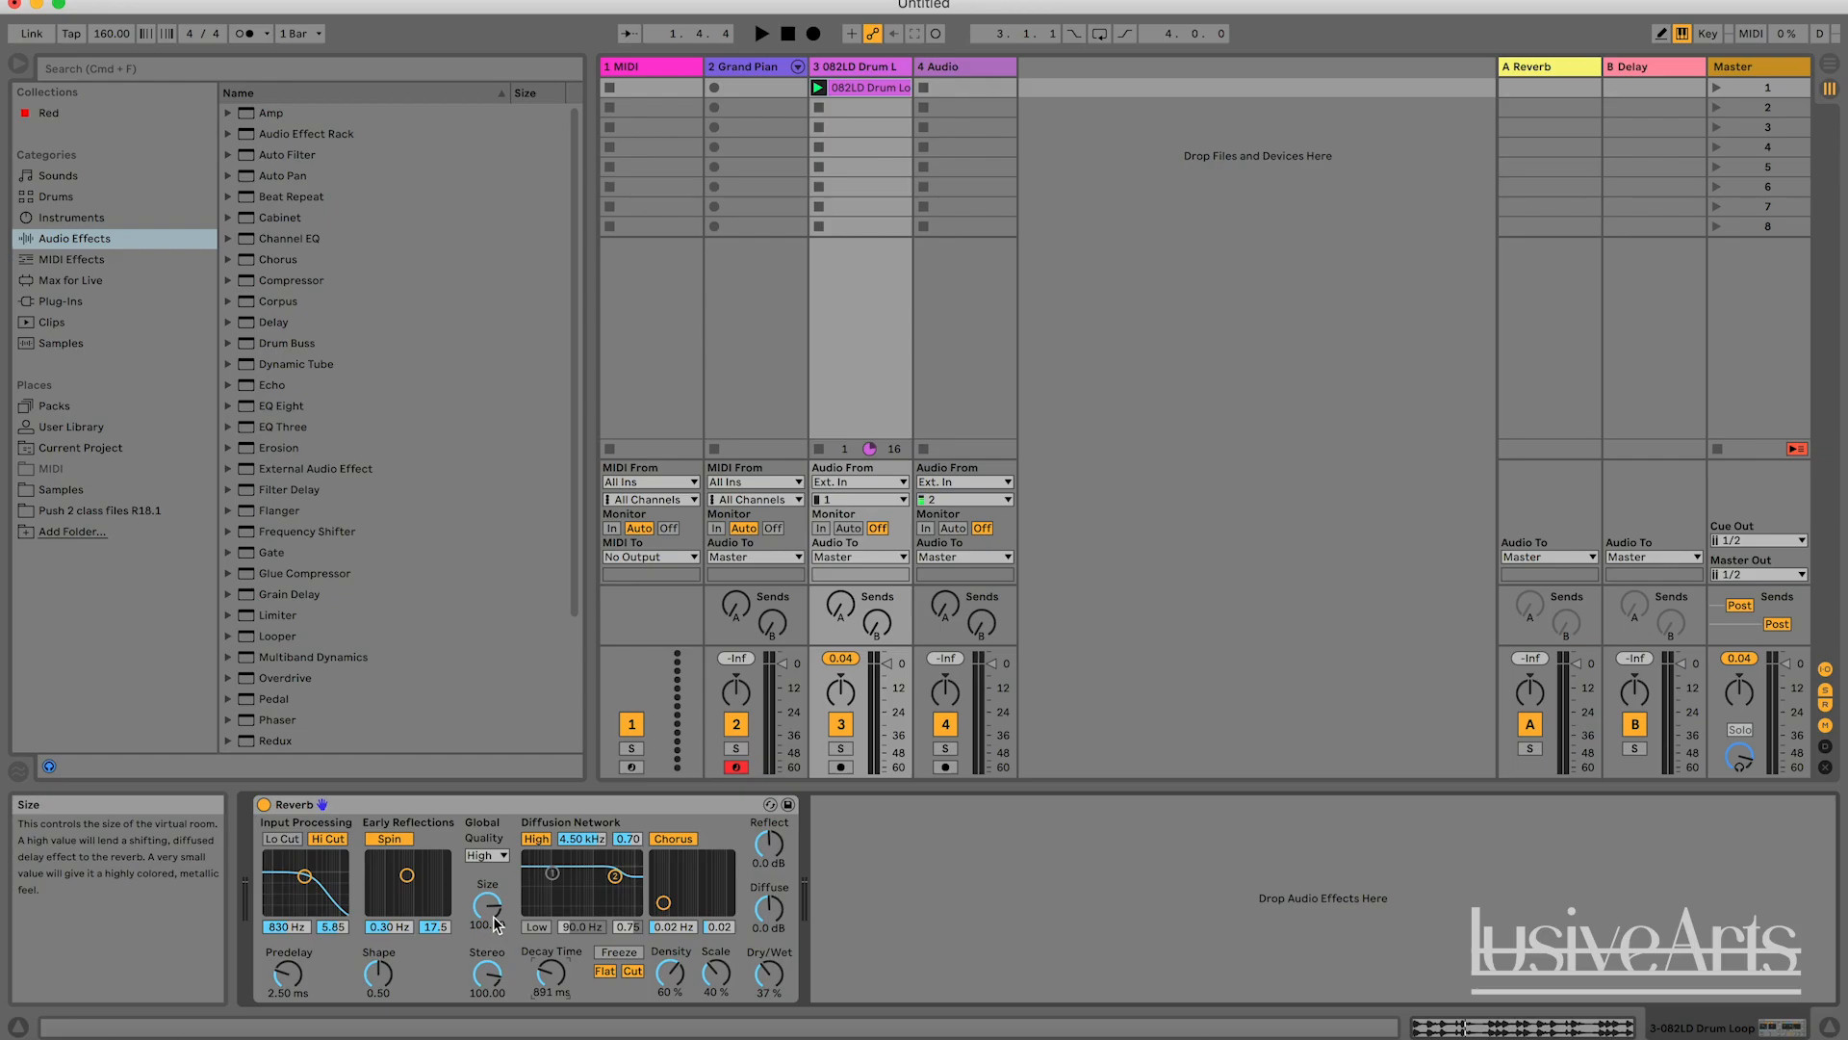
mouse_move(569, 973)
left_mouse_down()
mouse_move(570, 948)
mouse_move(551, 982)
left_mouse_up()
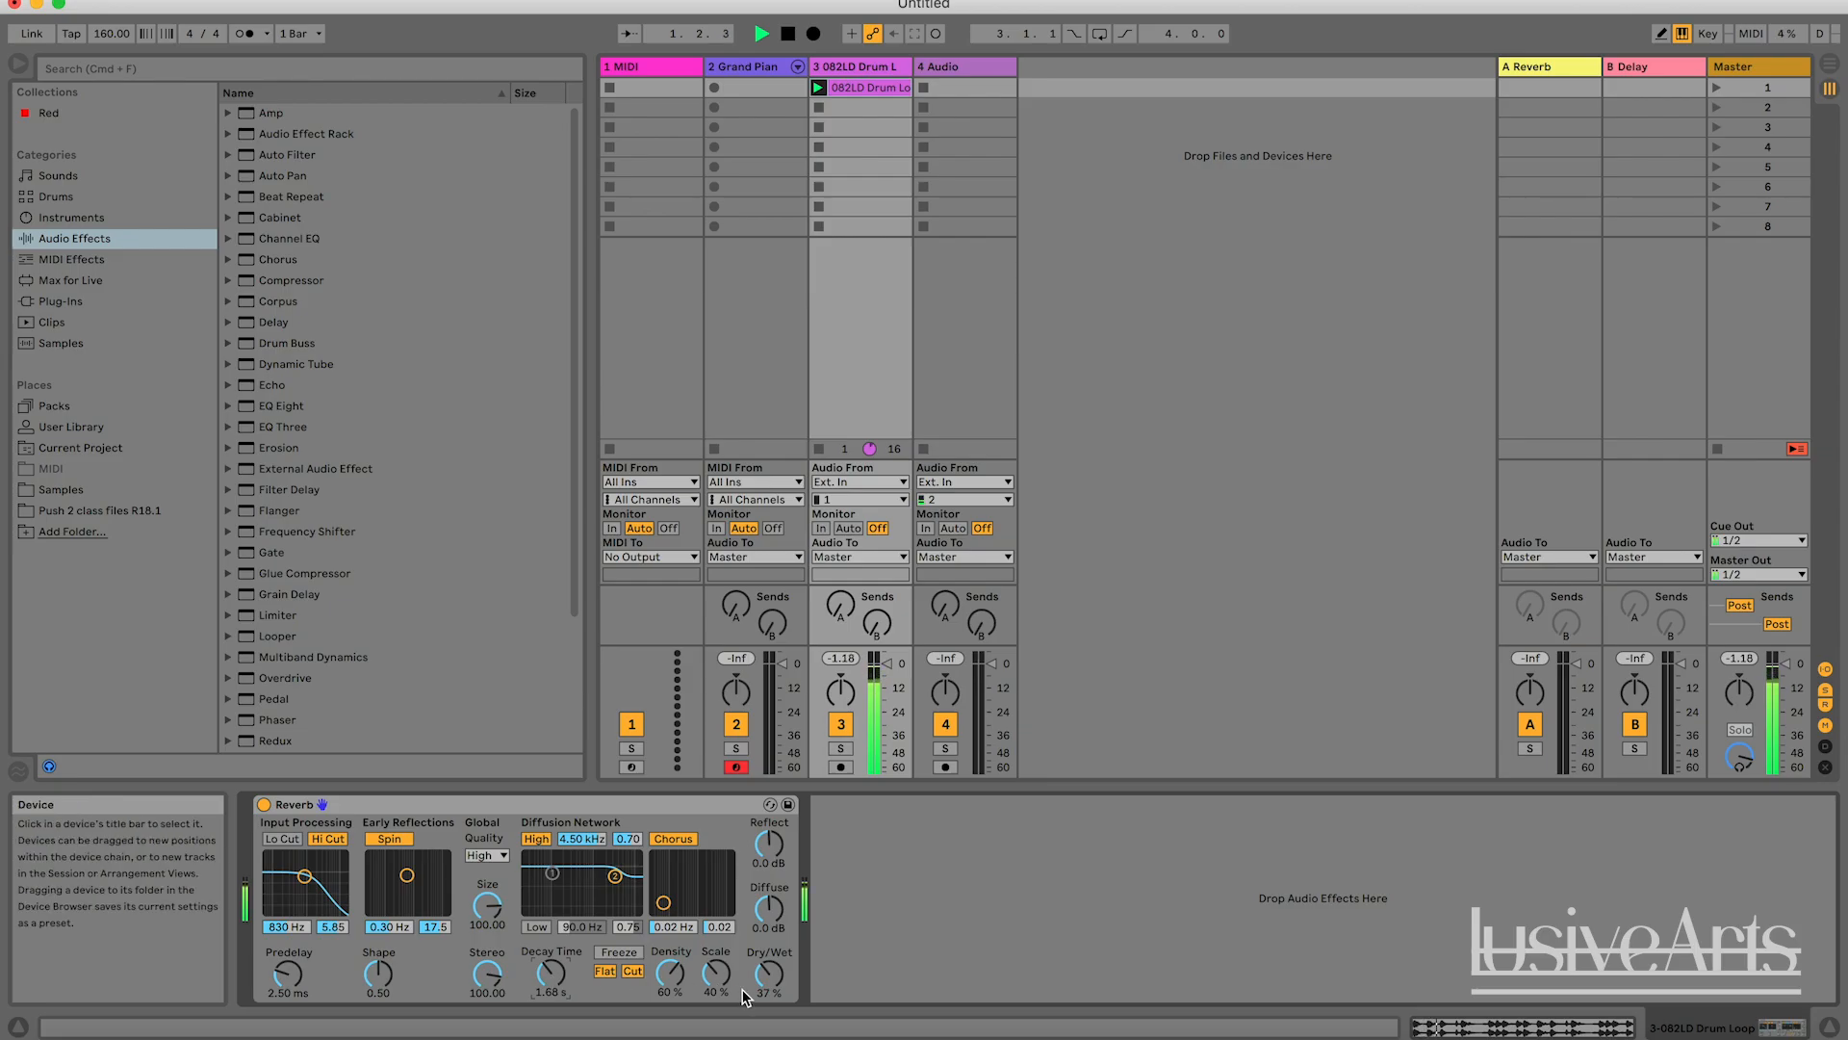
left_click_drag(769, 974, 770, 943)
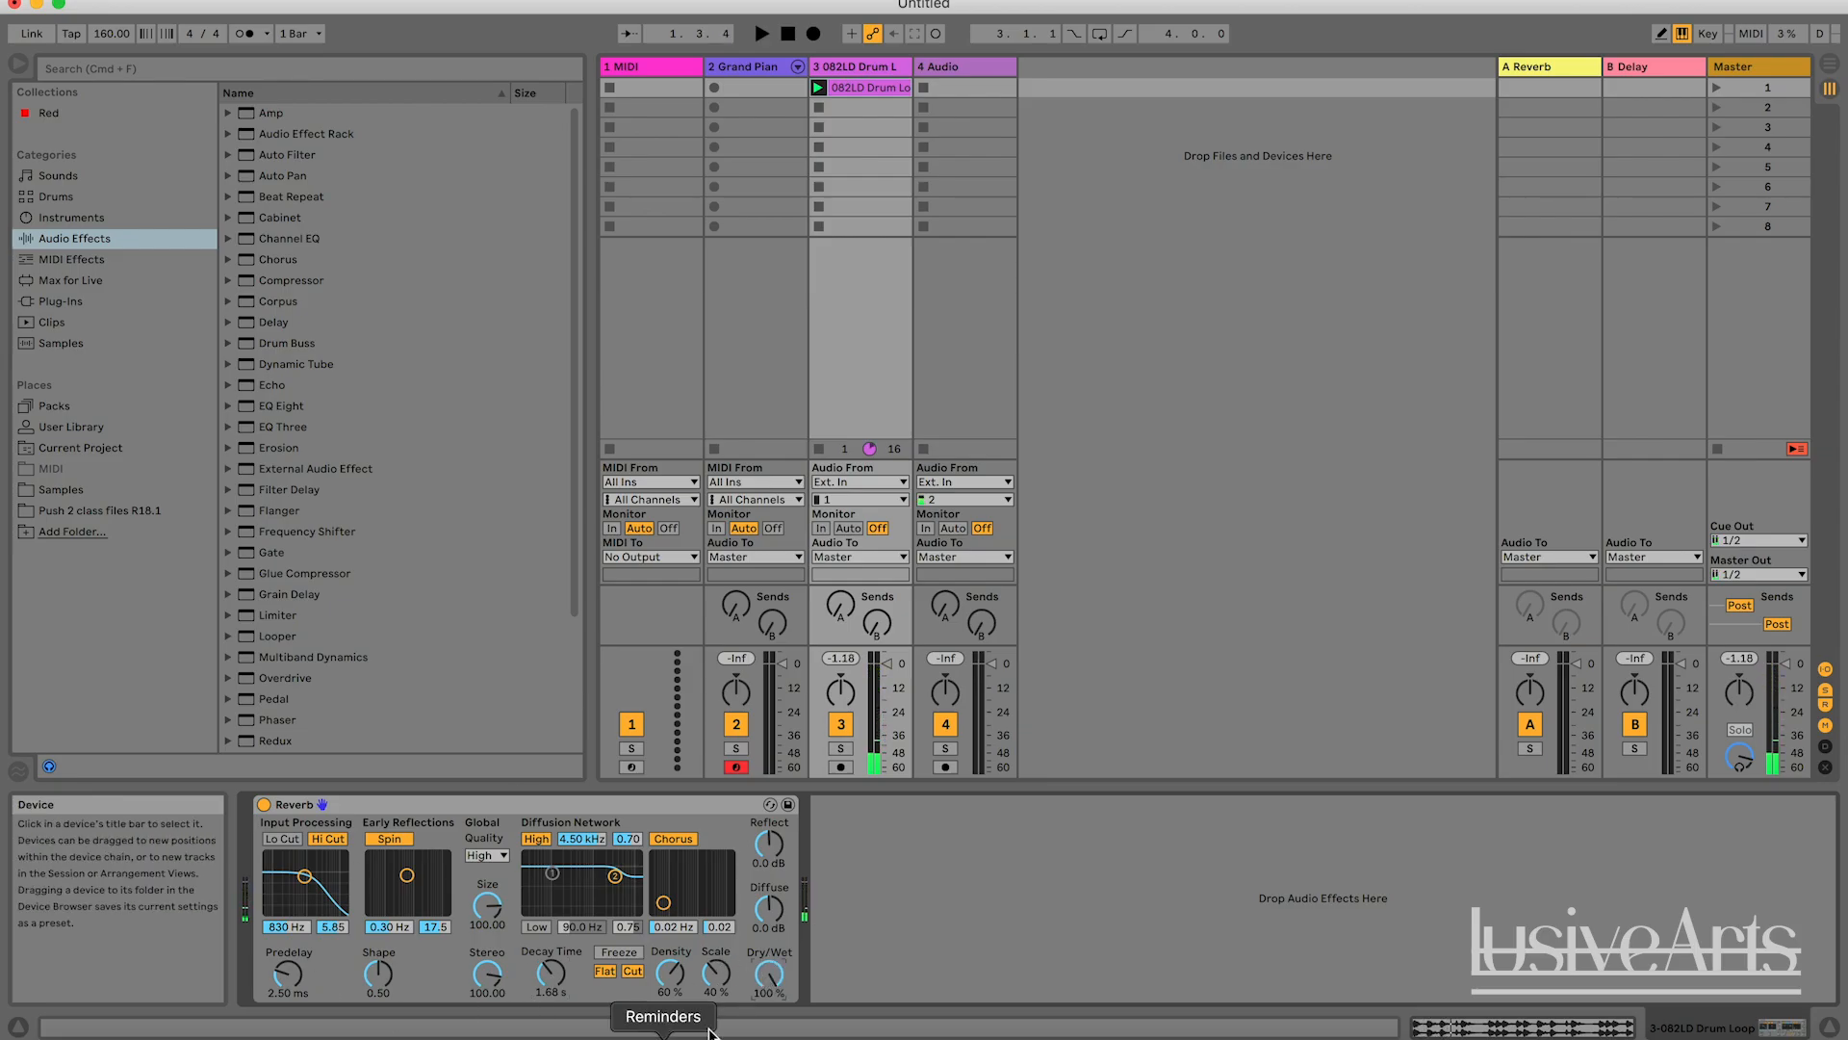
Lower the Reverb's Size to 0.22 during playback, and restart the drum loop to hear the small room.
key("space")
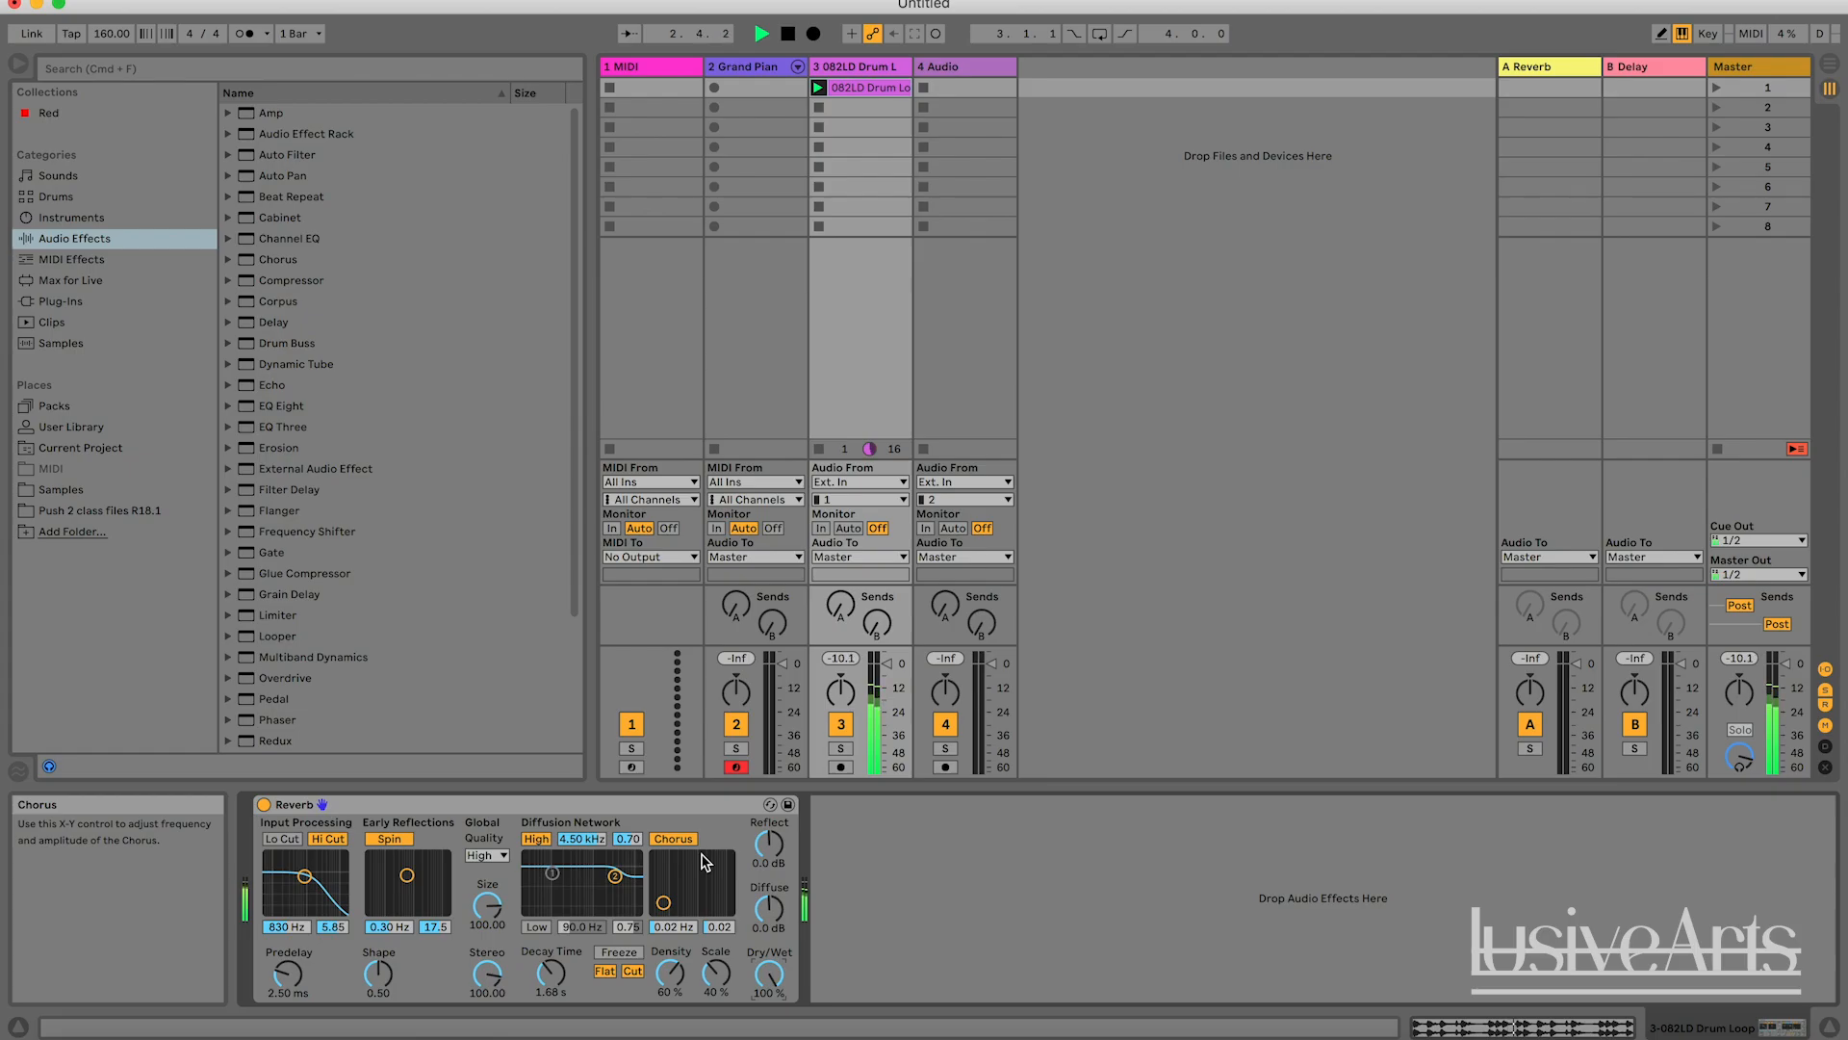
left_click_drag(488, 905, 494, 907)
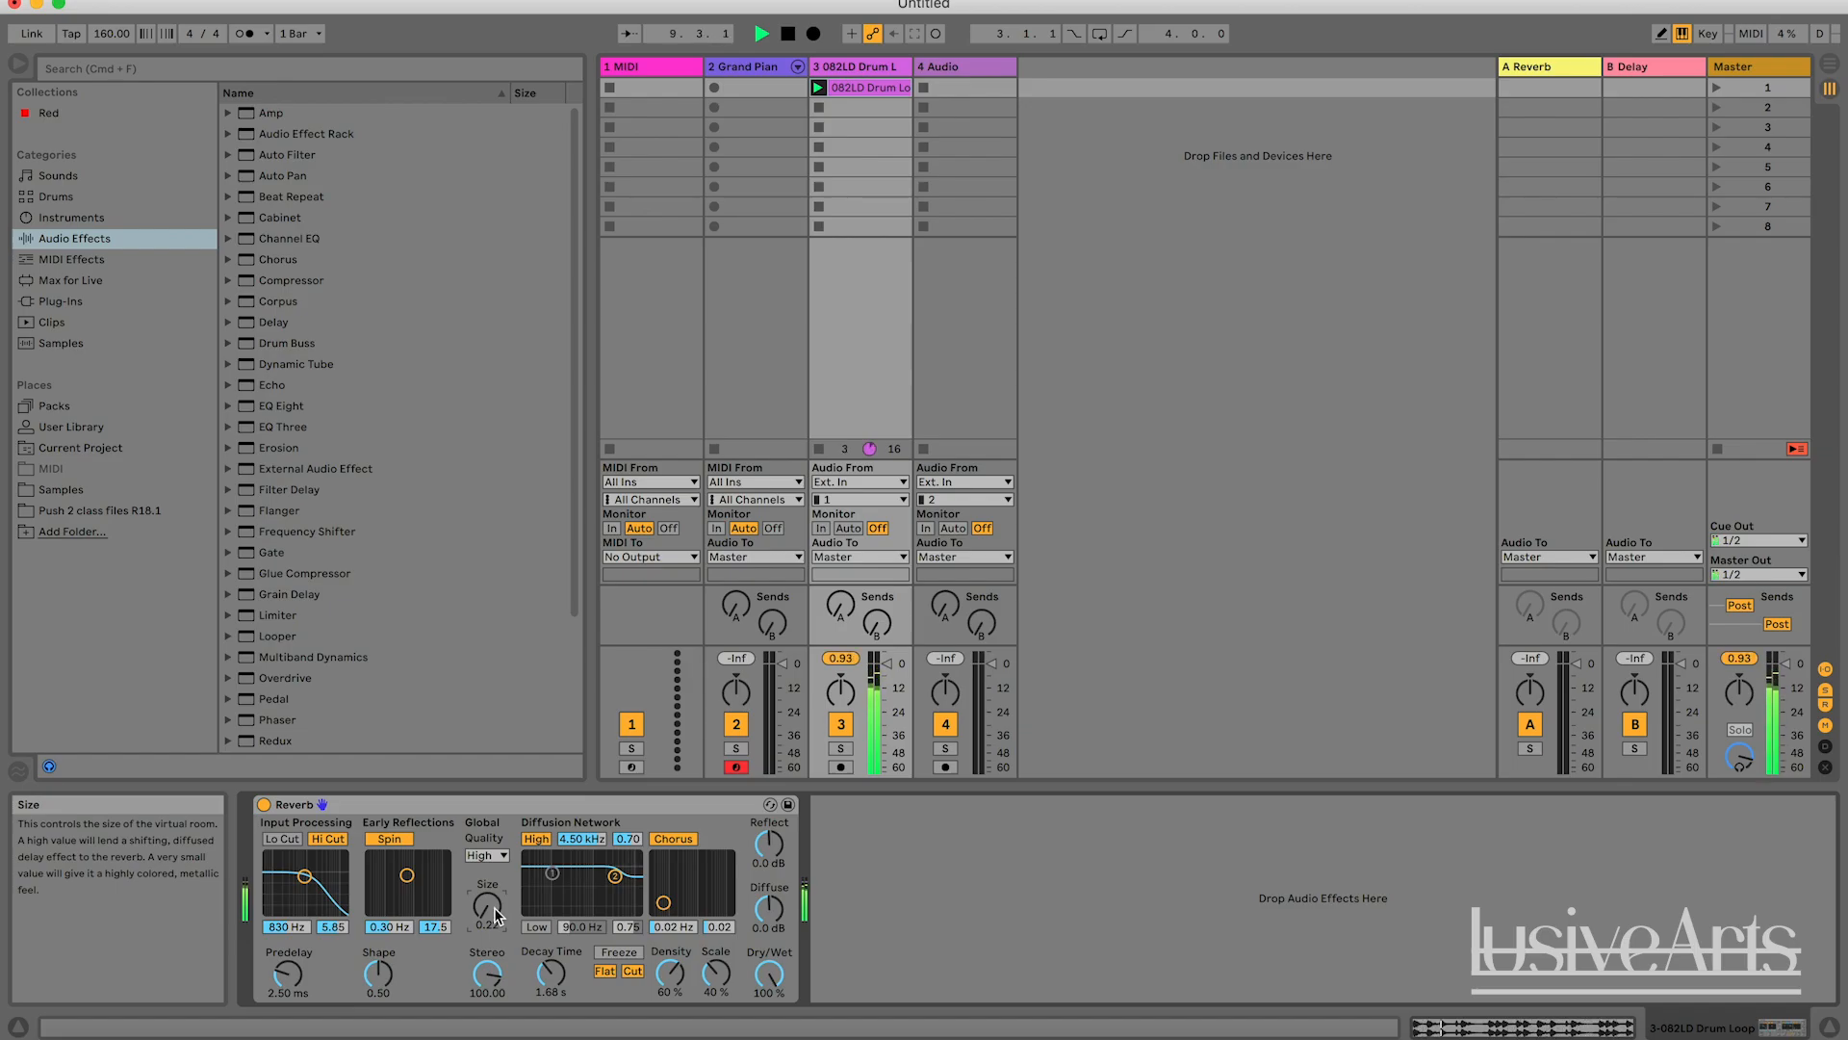
key("space")
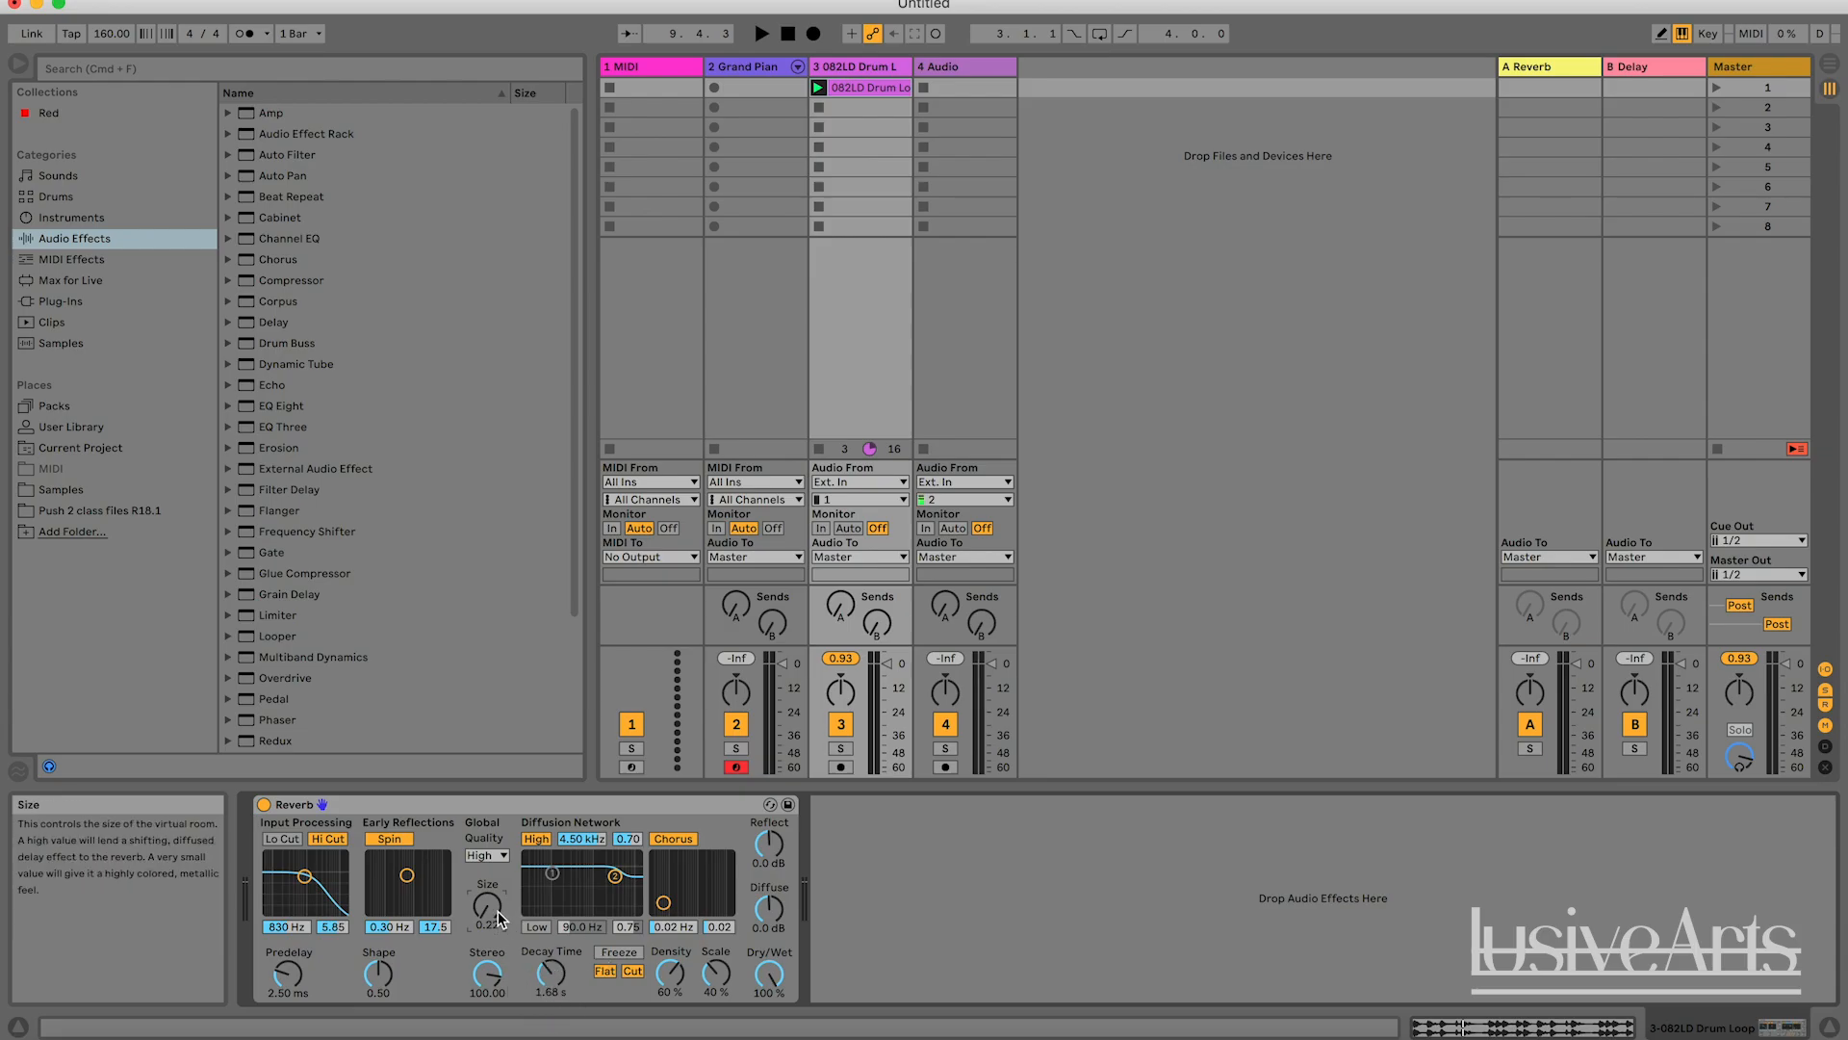
key("space")
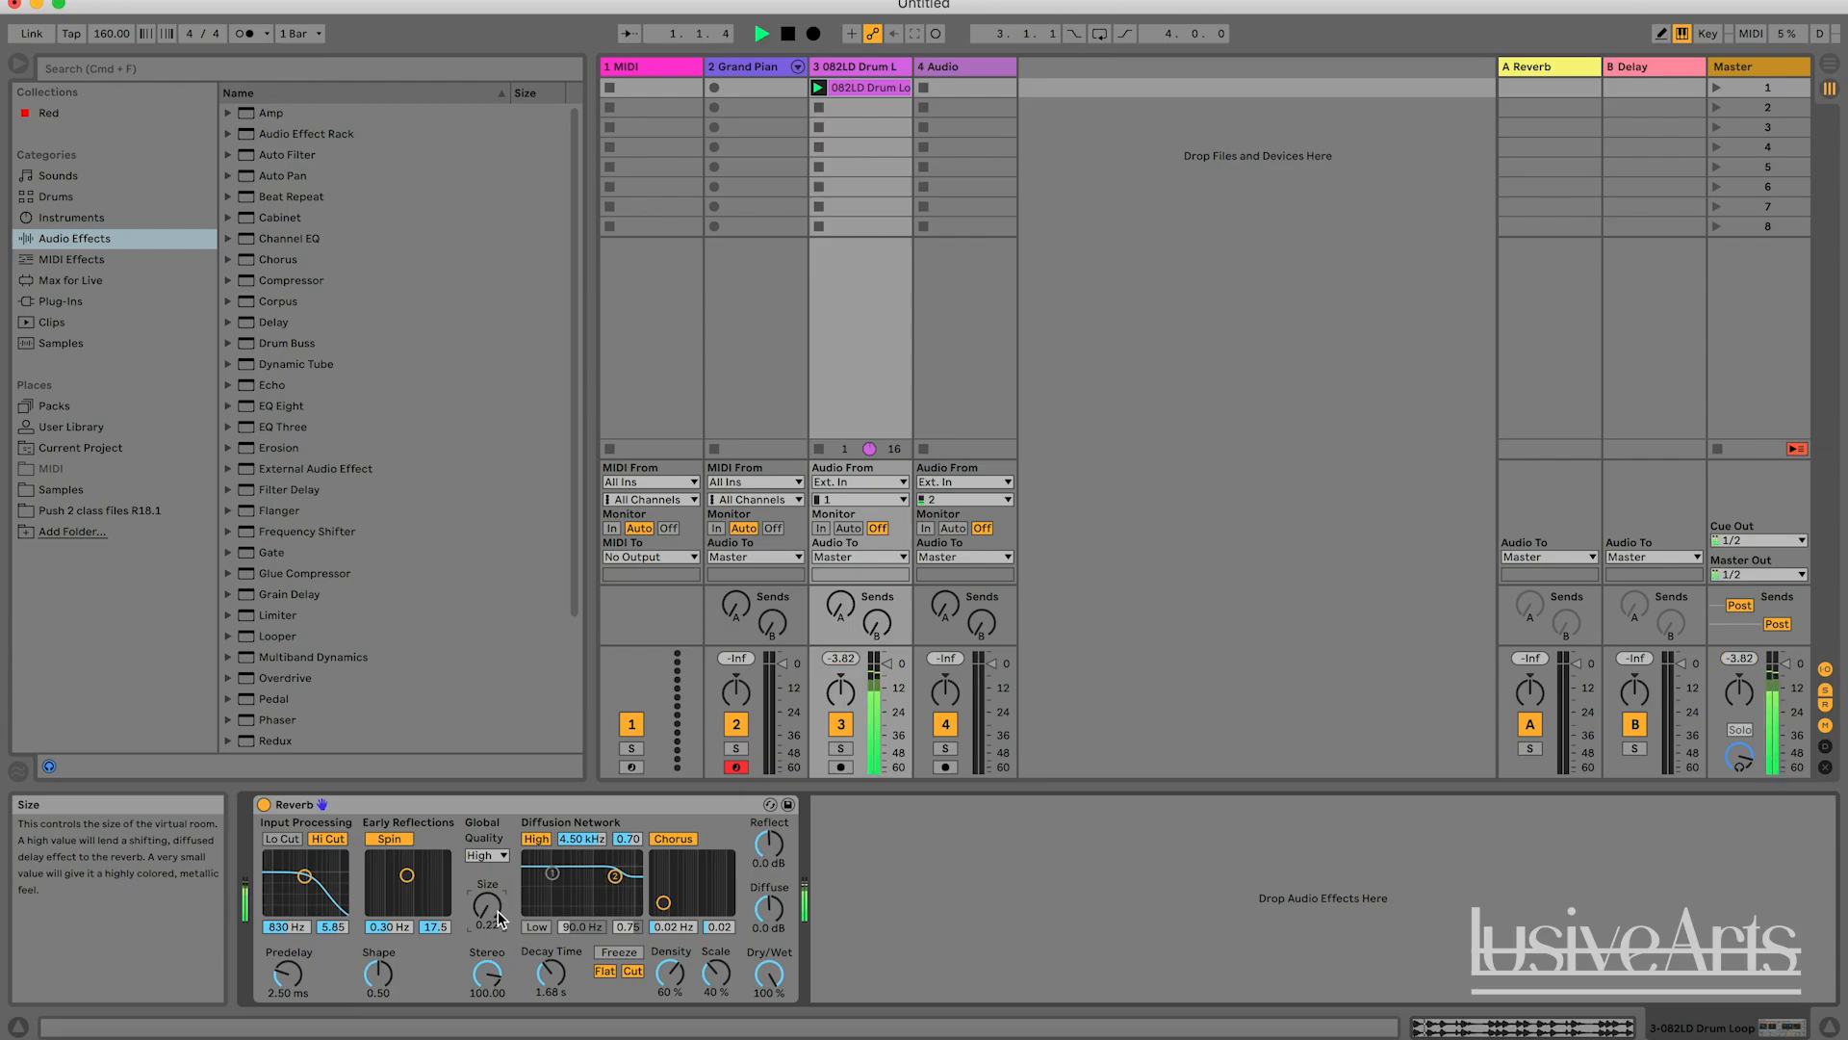
Sweep the Reverb's Size up to 500 and down to 0.22 during playback, return it to 100, and stop the loop.
left_click_drag(499, 920, 500, 814)
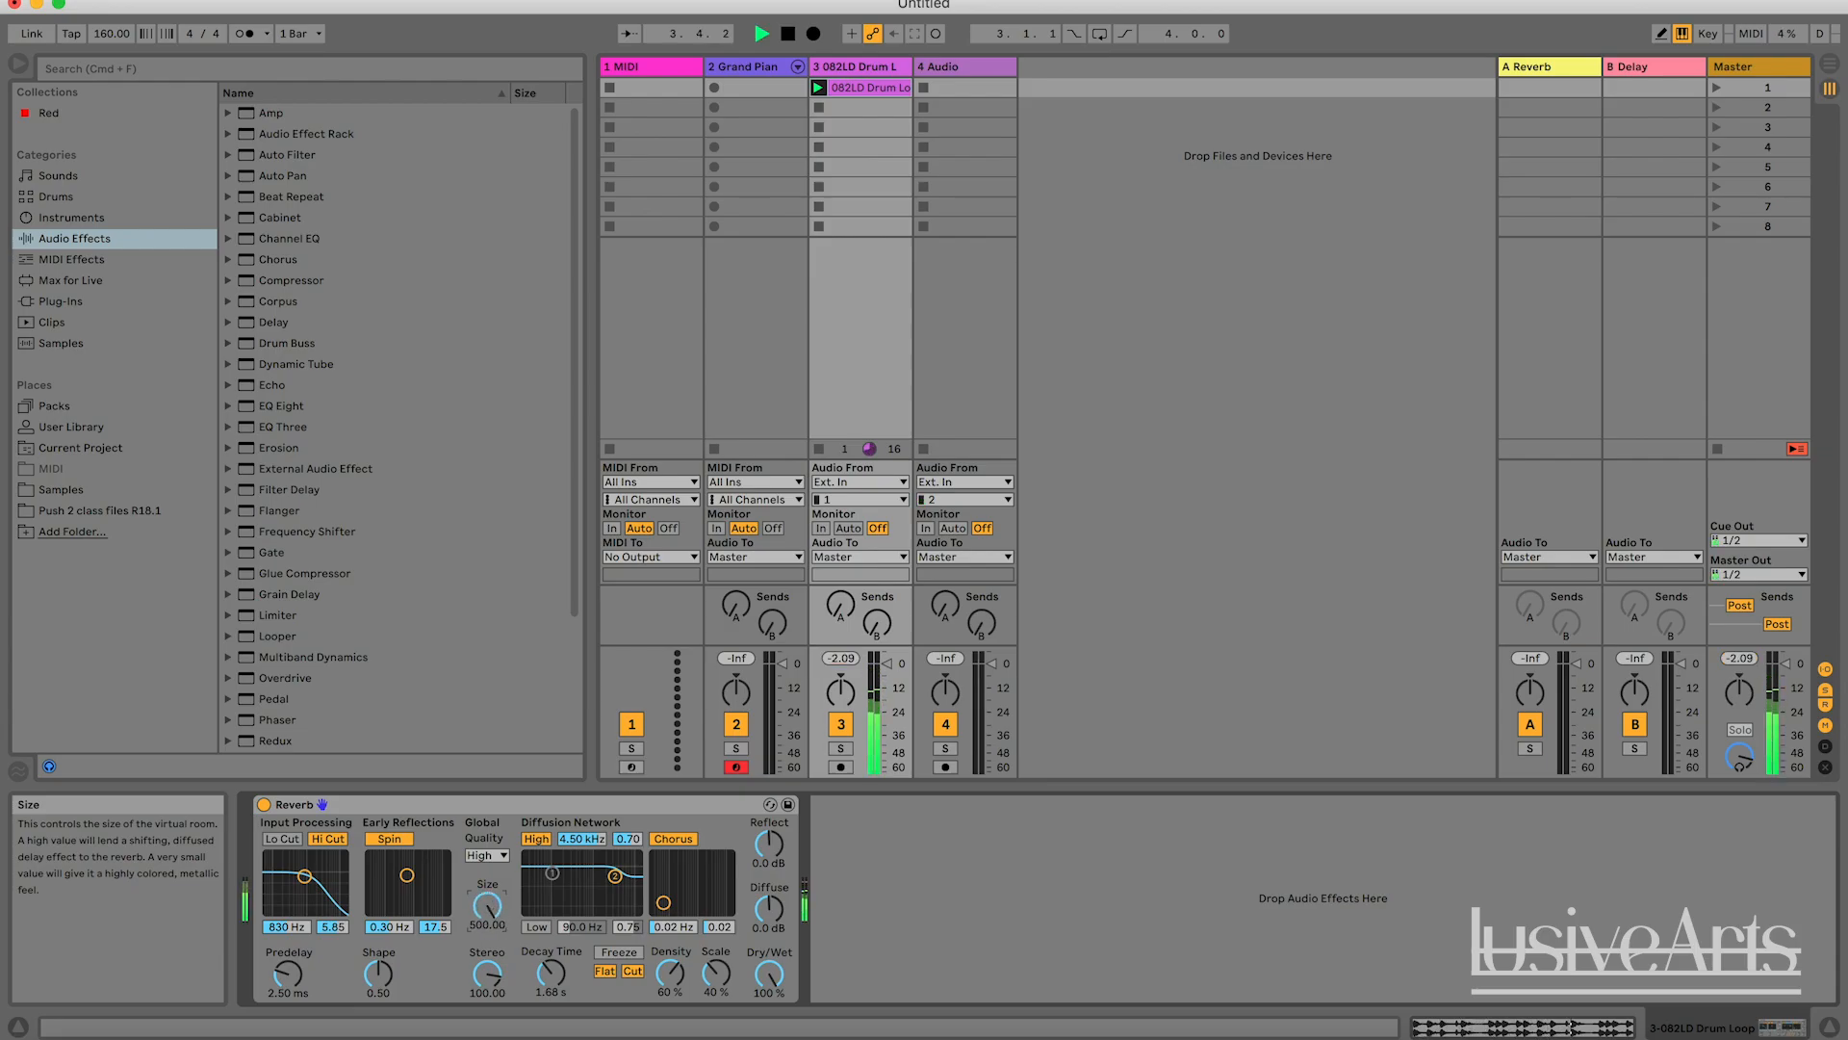
left_click_drag(487, 905, 487, 957)
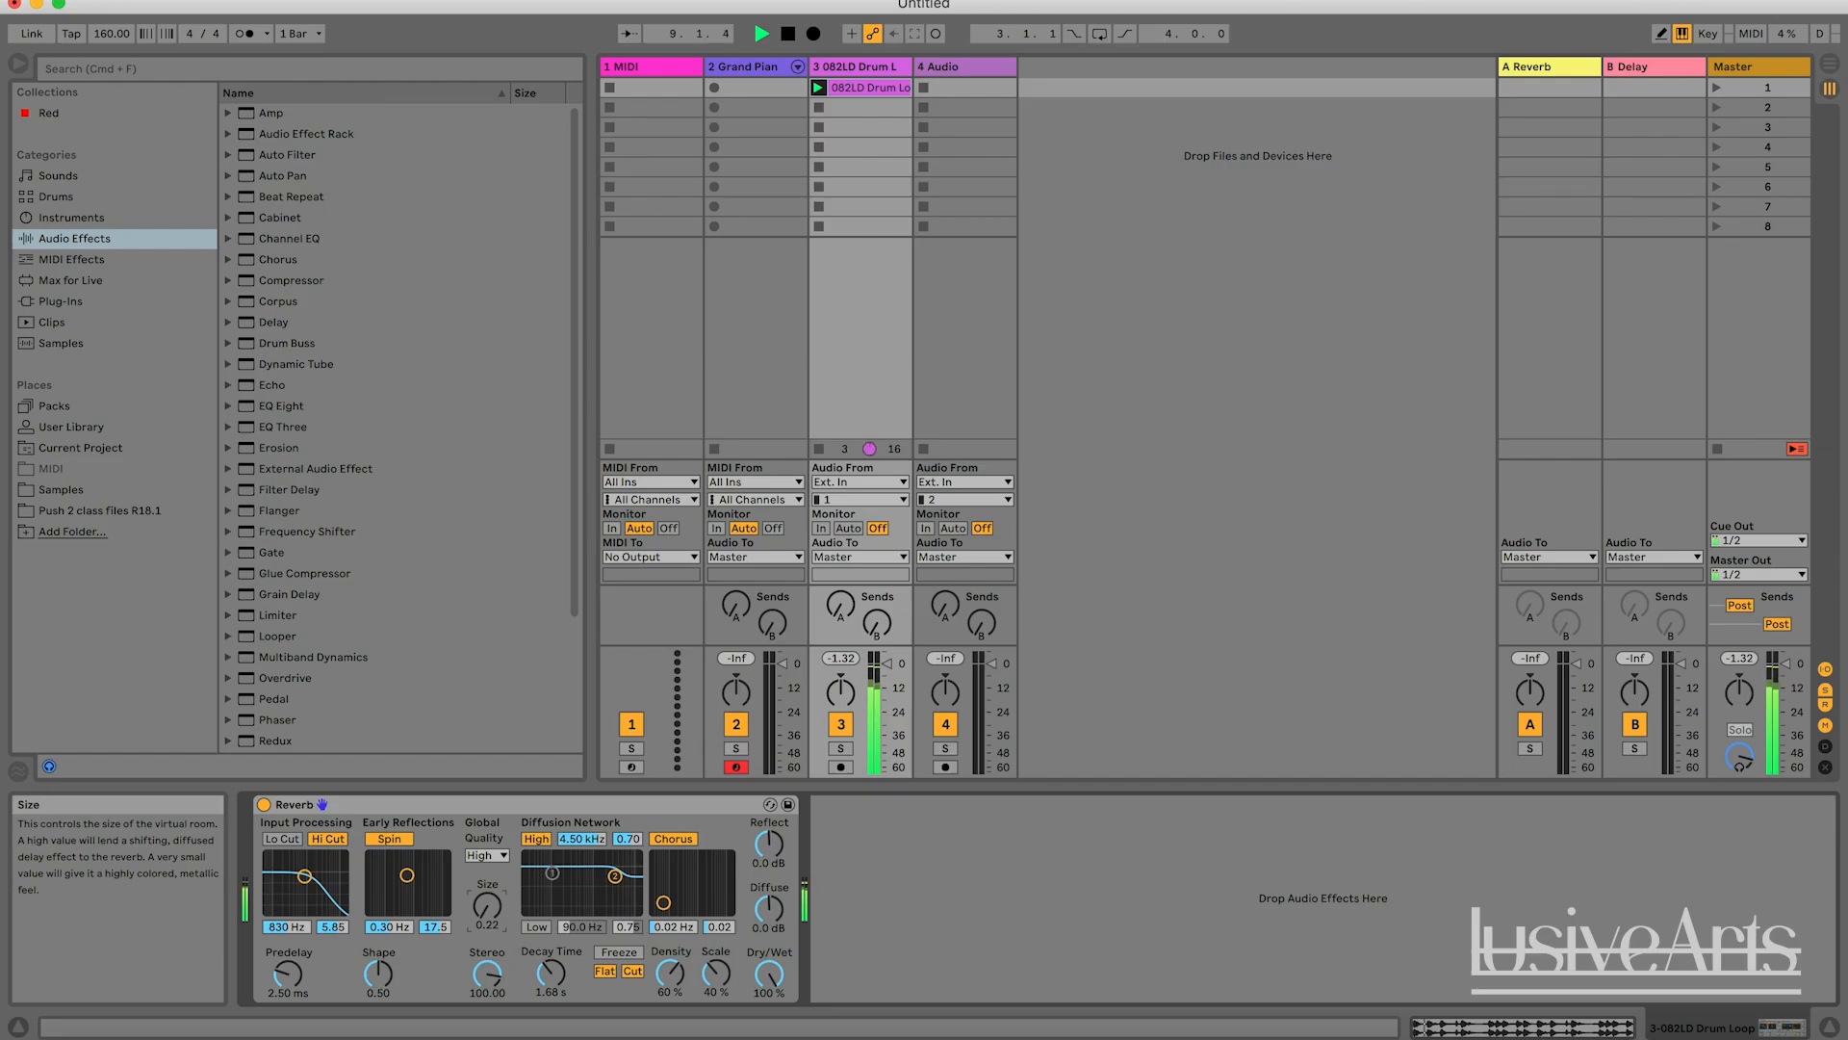
left_click_drag(487, 906, 487, 842)
key("space")
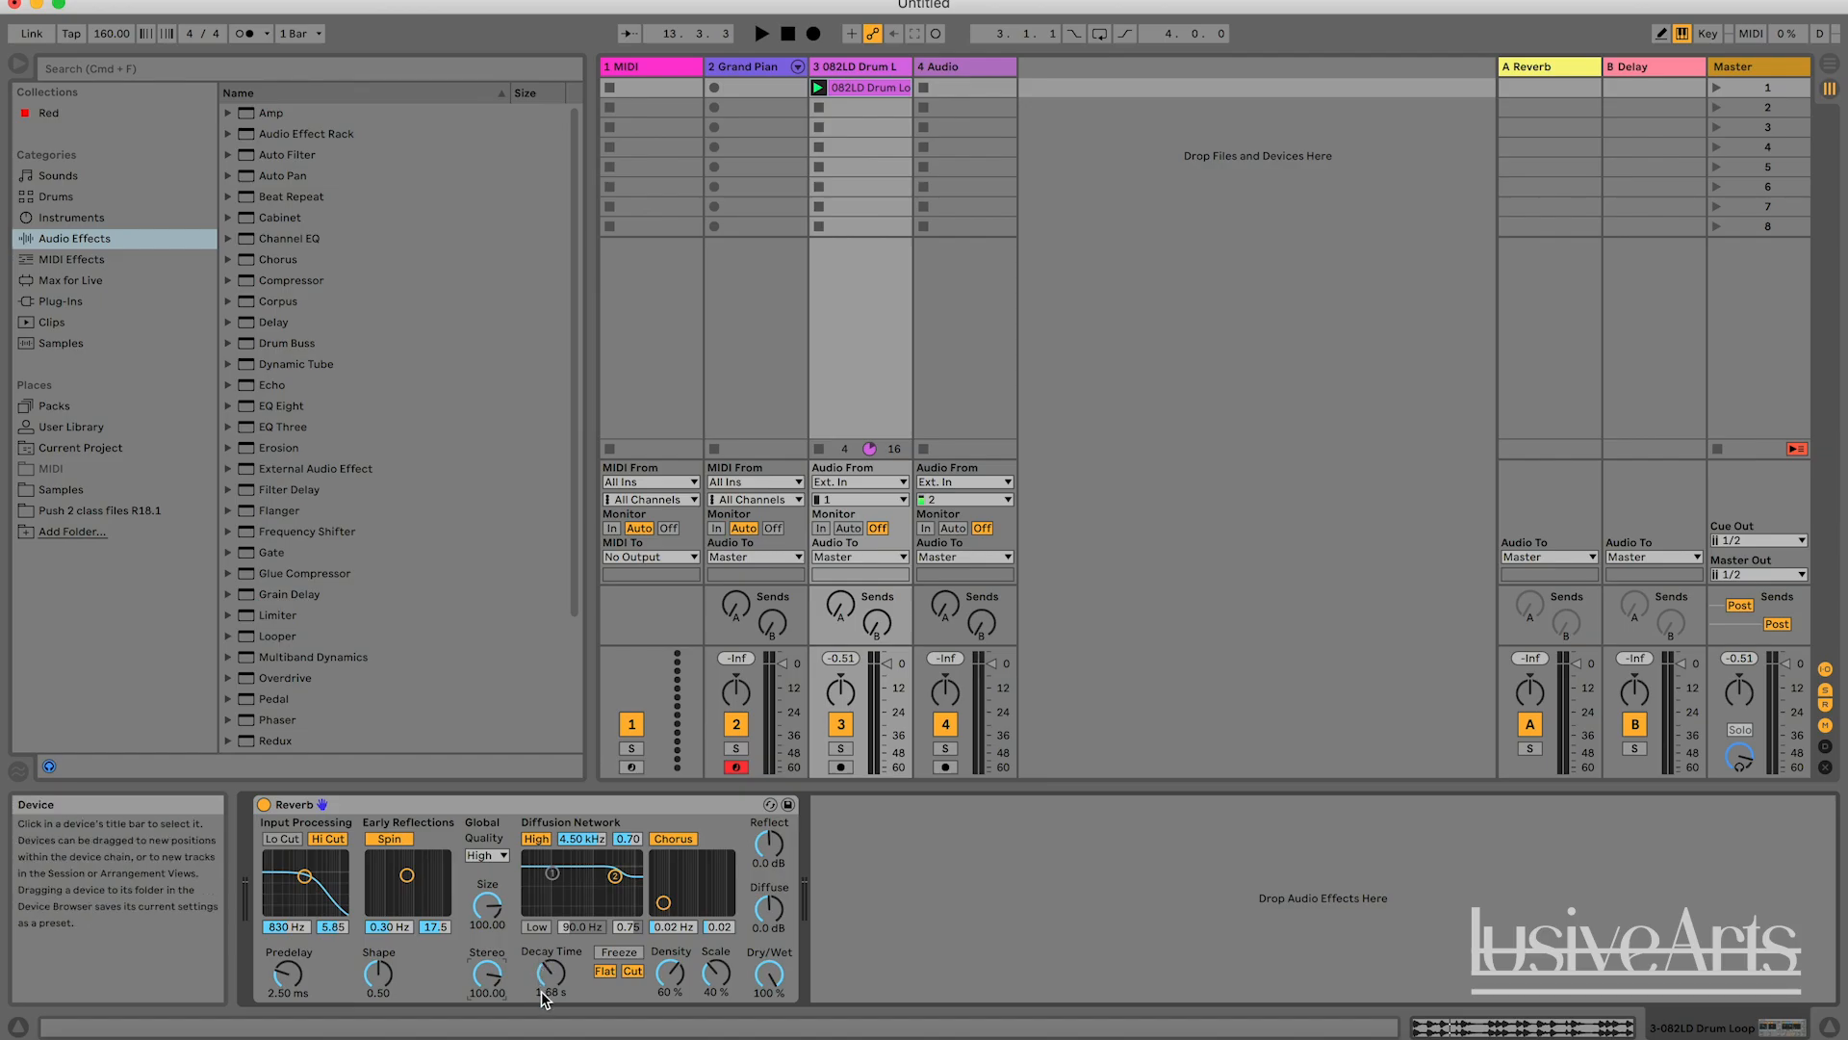
Set the Reverb's Stereo width to 0 and play the drum loop briefly to hear it in mono.
left_click_drag(492, 970, 492, 1035)
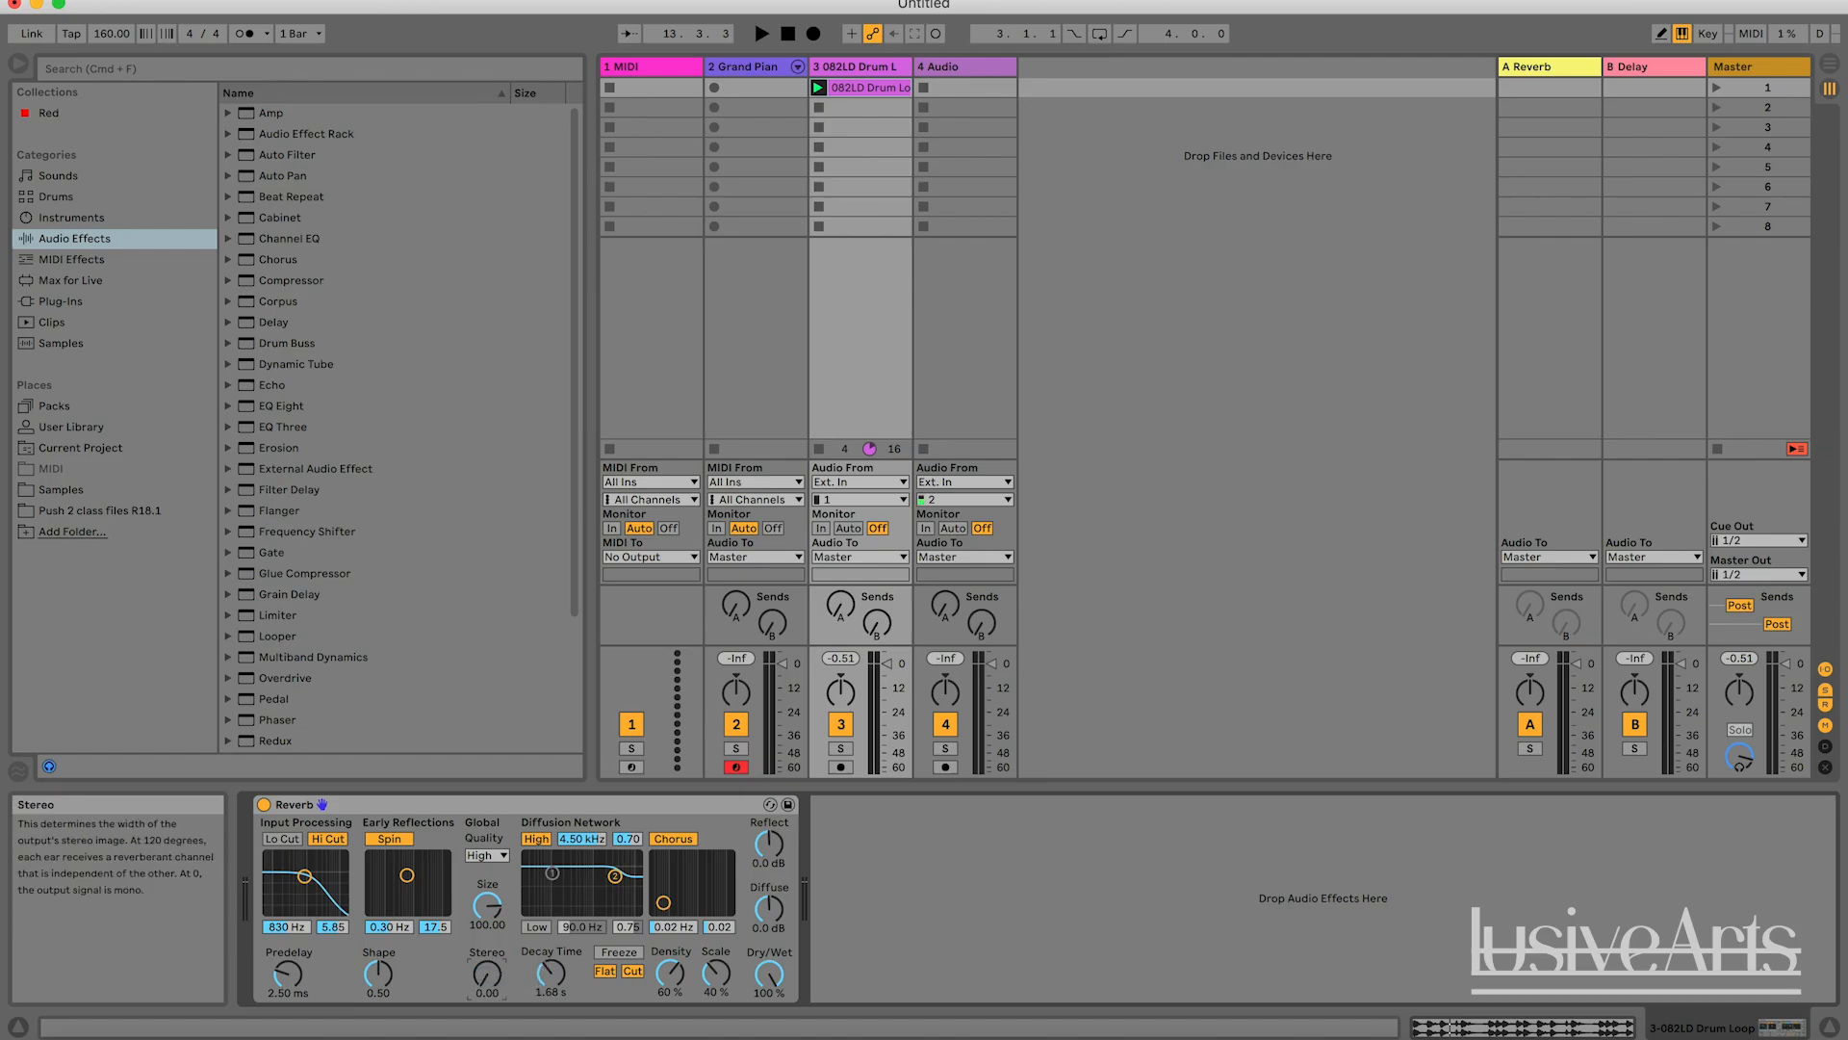
key("space")
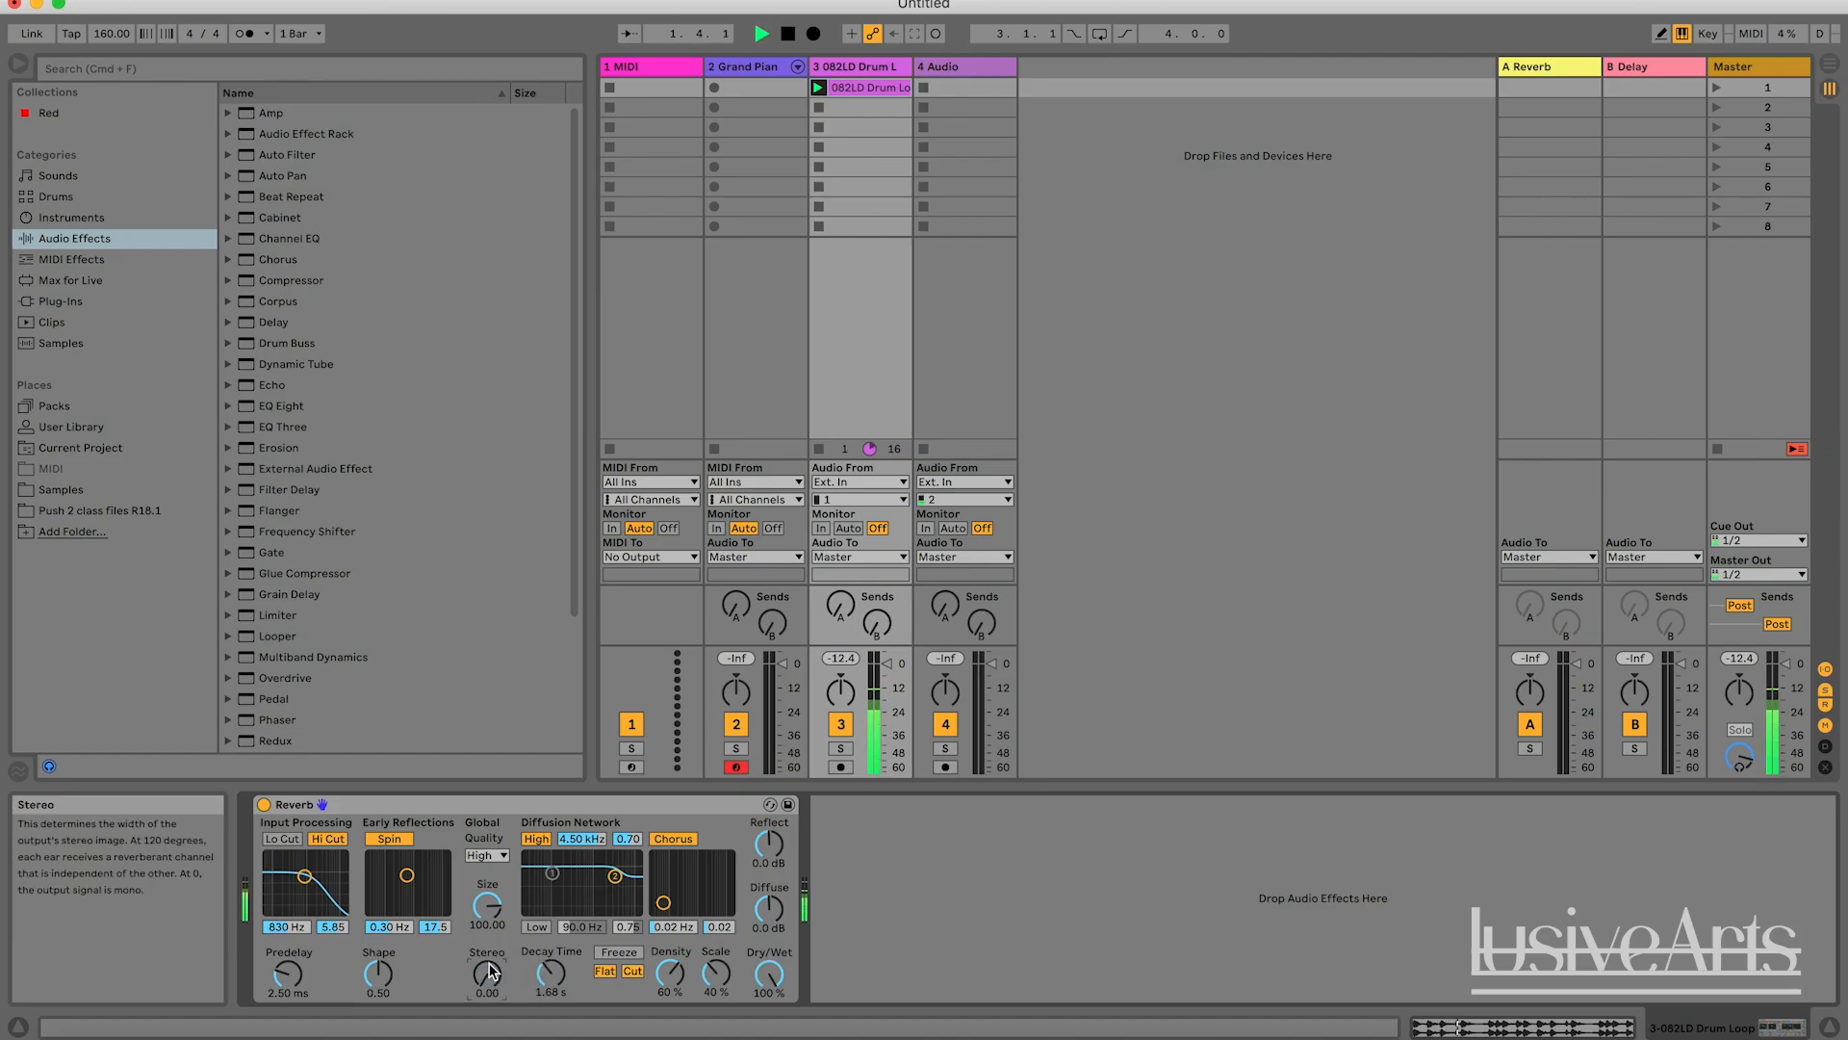
key("space")
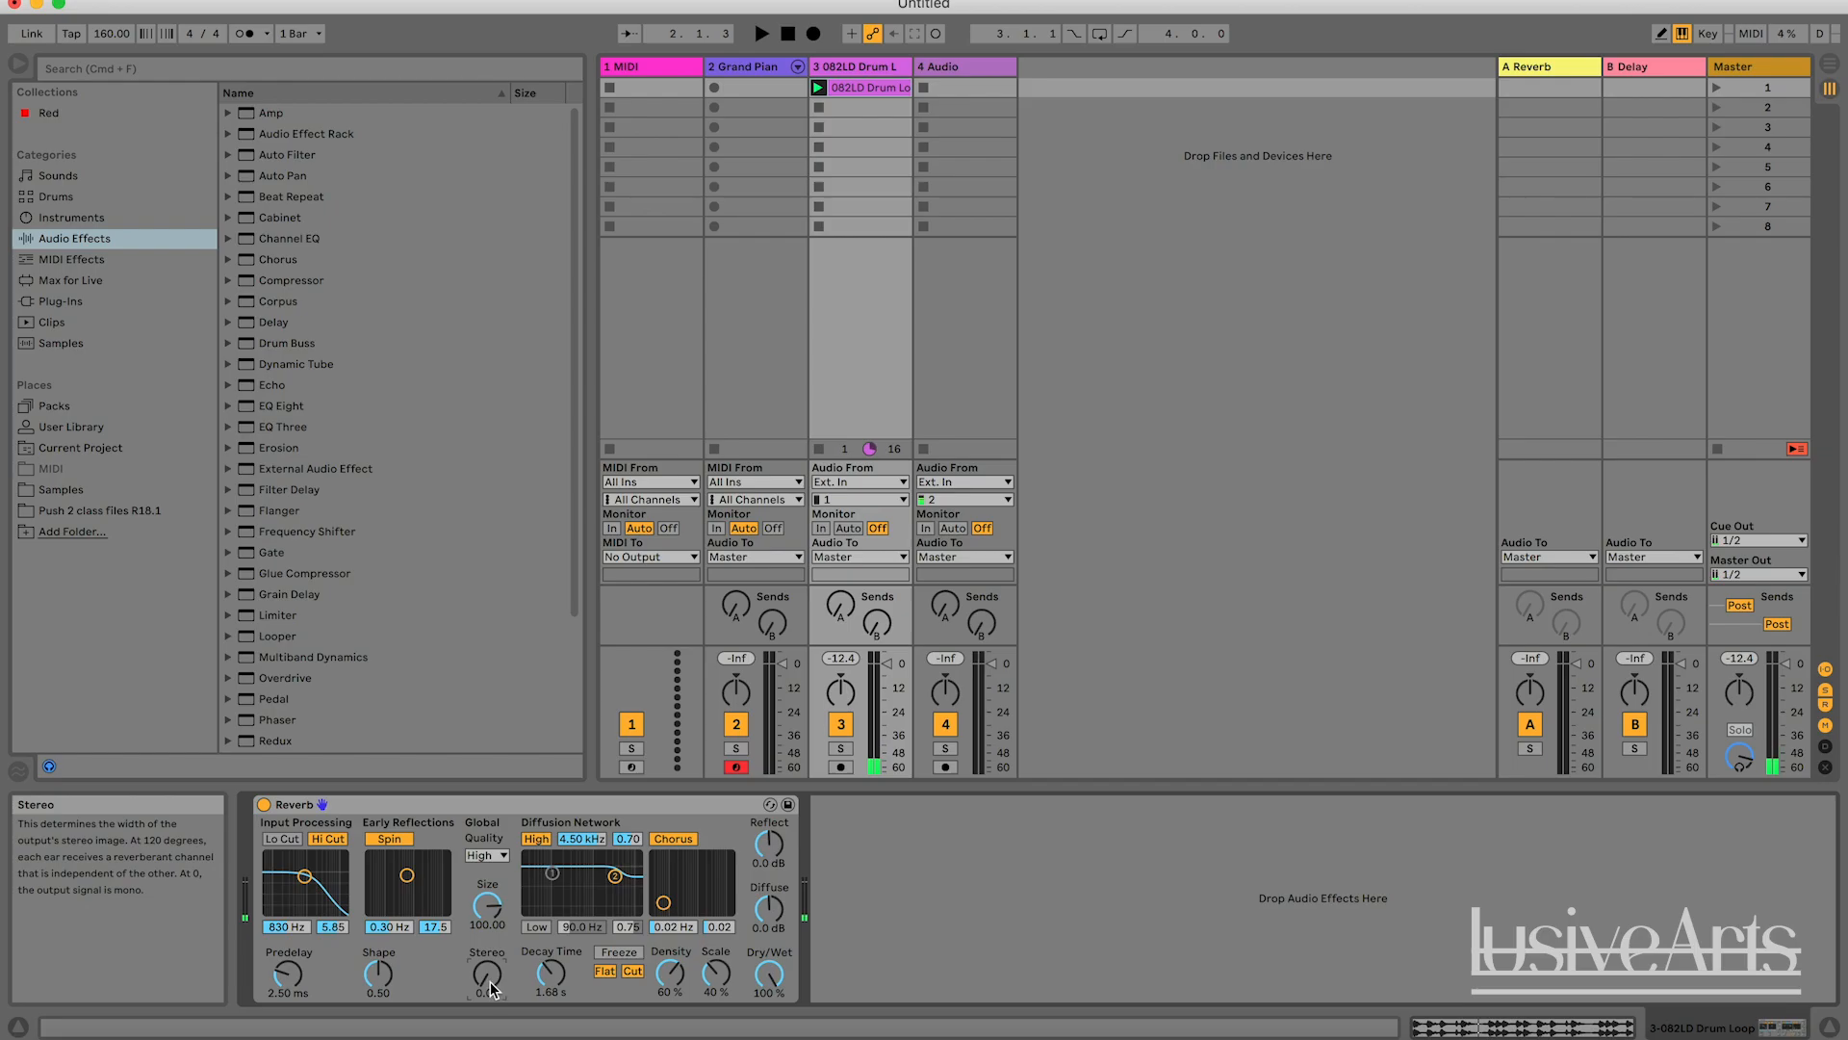
Raise the Stereo width to 120, audition the drum loop briefly, and reset the width to 100.
left_click_drag(492, 972, 494, 924)
key("space")
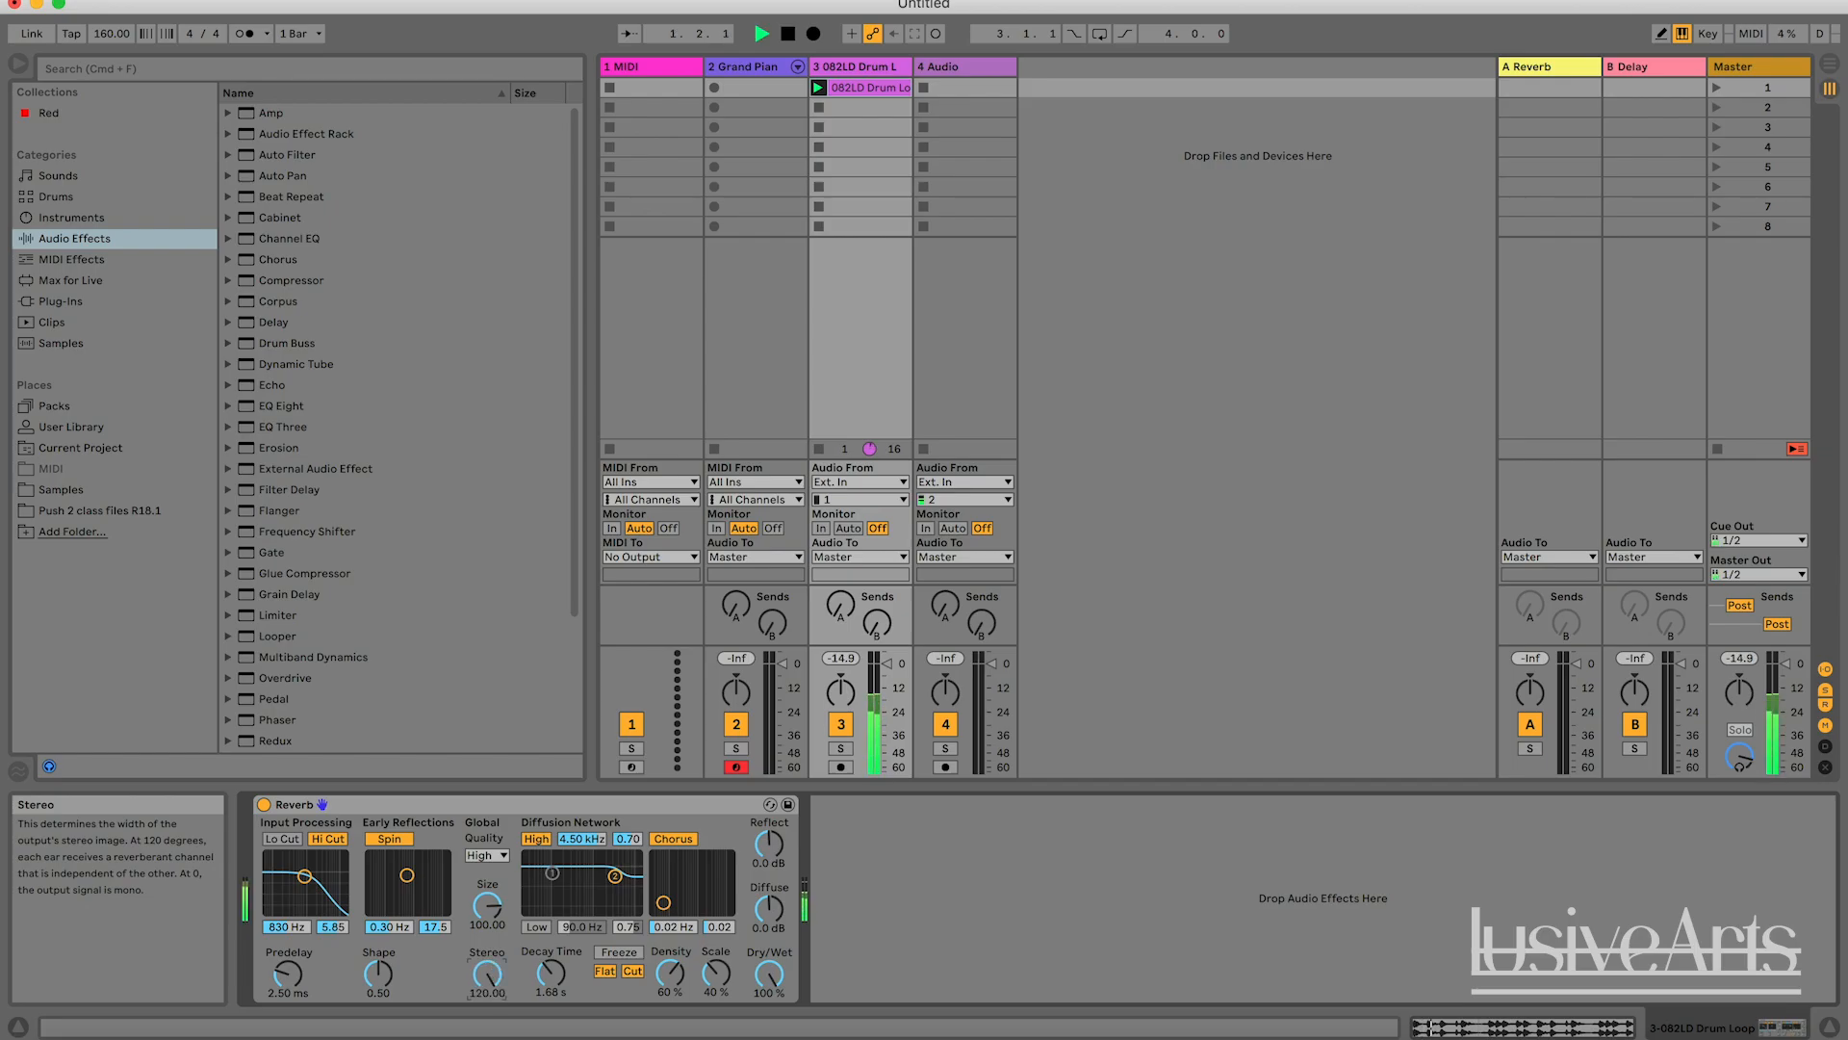
key("space")
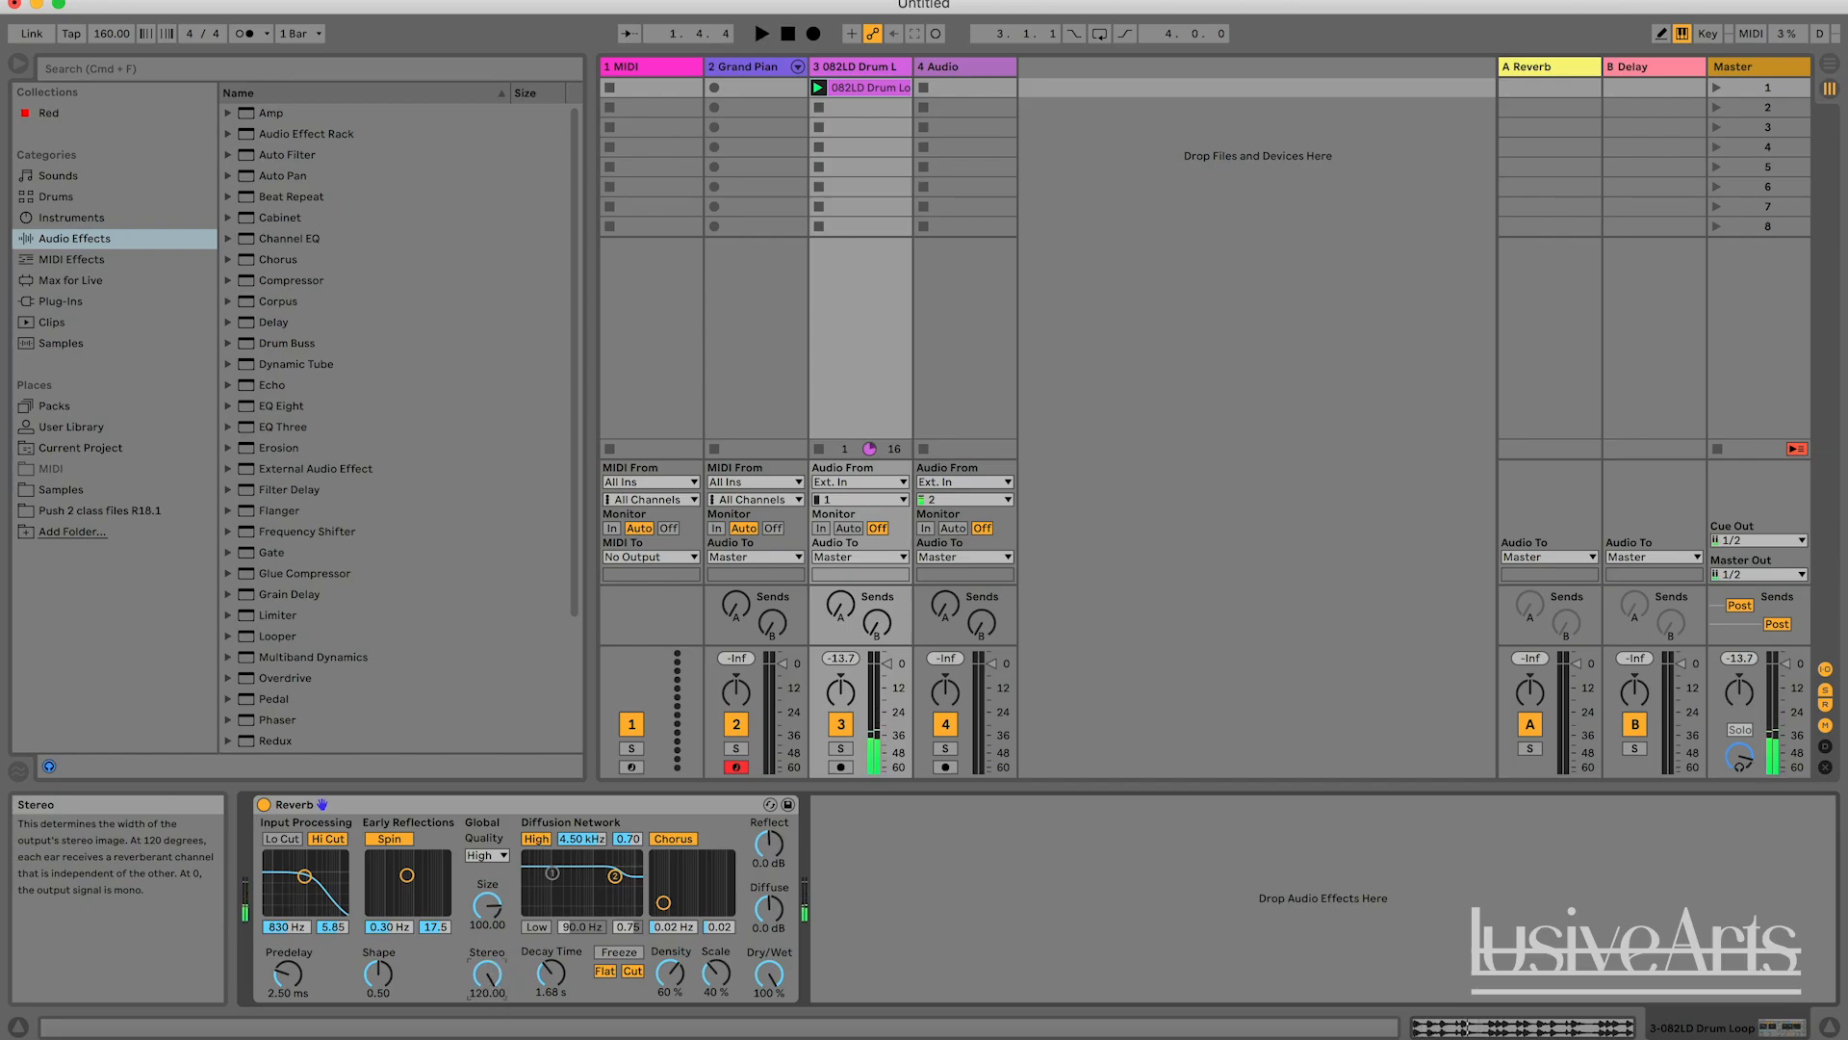
double_click(488, 972)
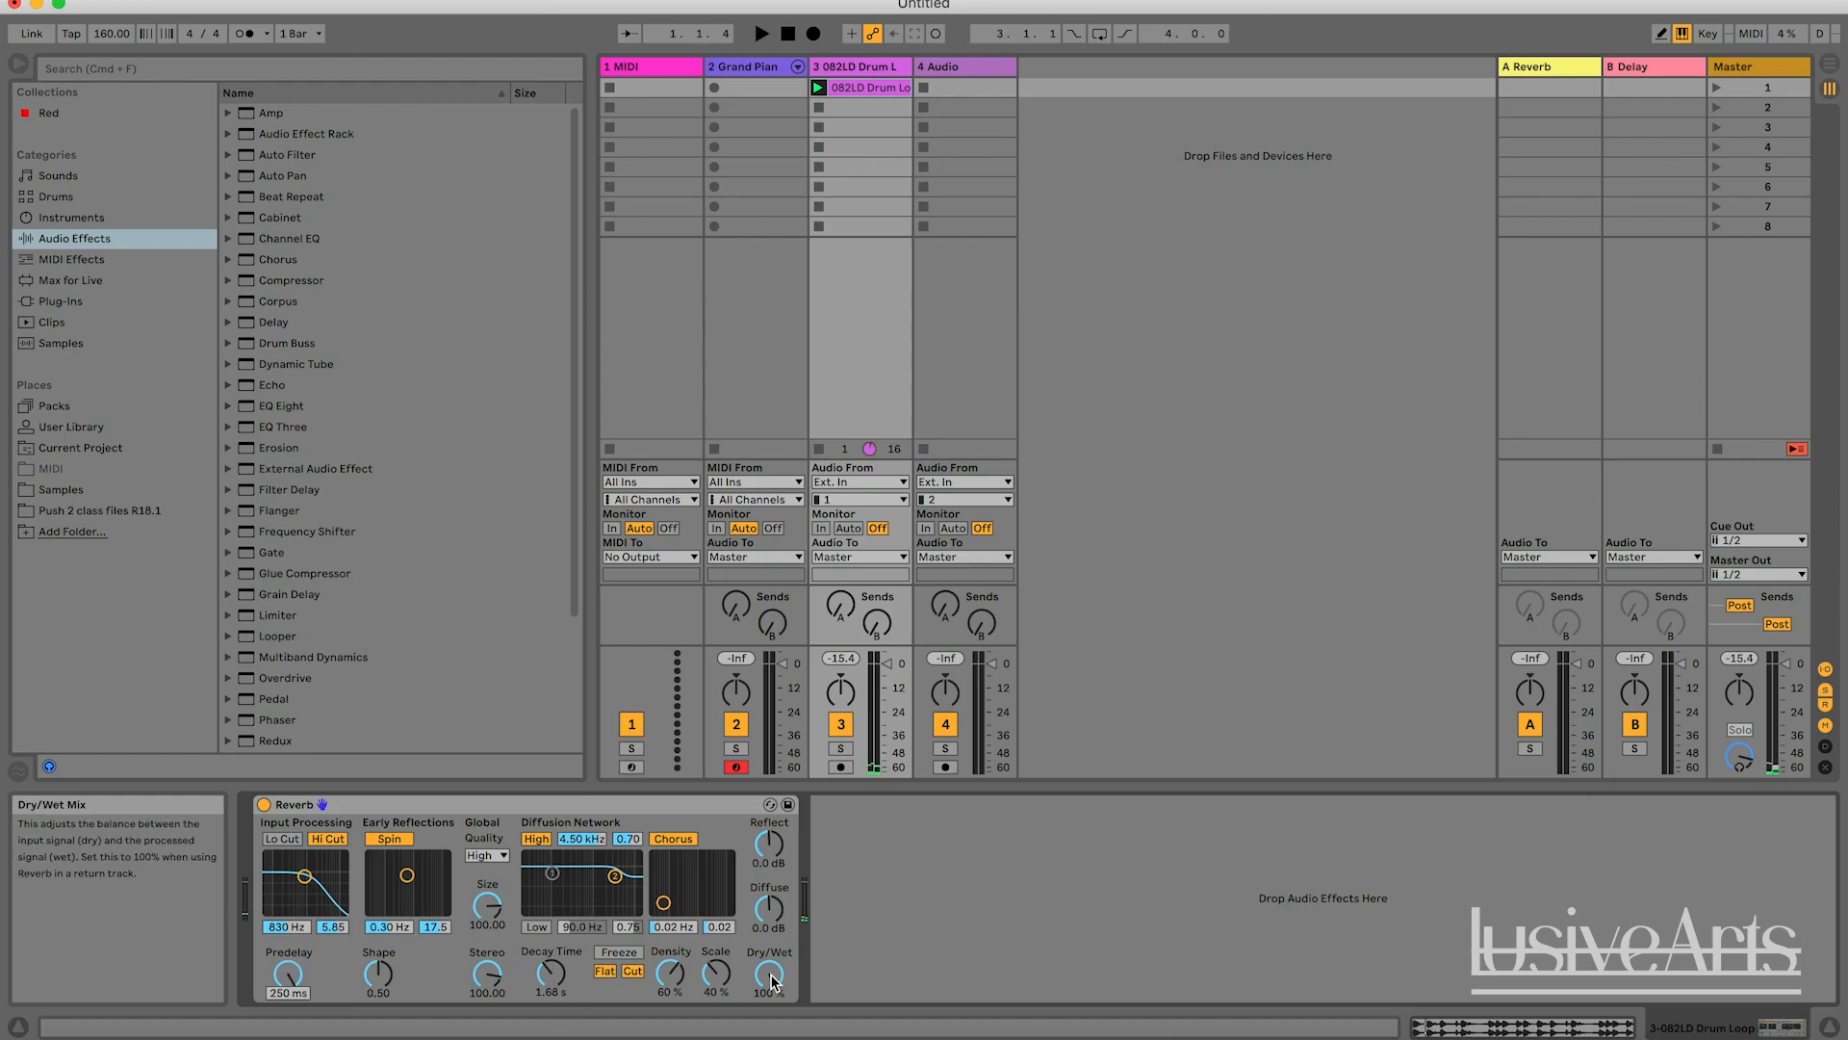
Set Dry/Wet to 50 % and Predelay to 250 ms, and play the drum loop briefly.
left_click_drag(769, 975, 769, 1036)
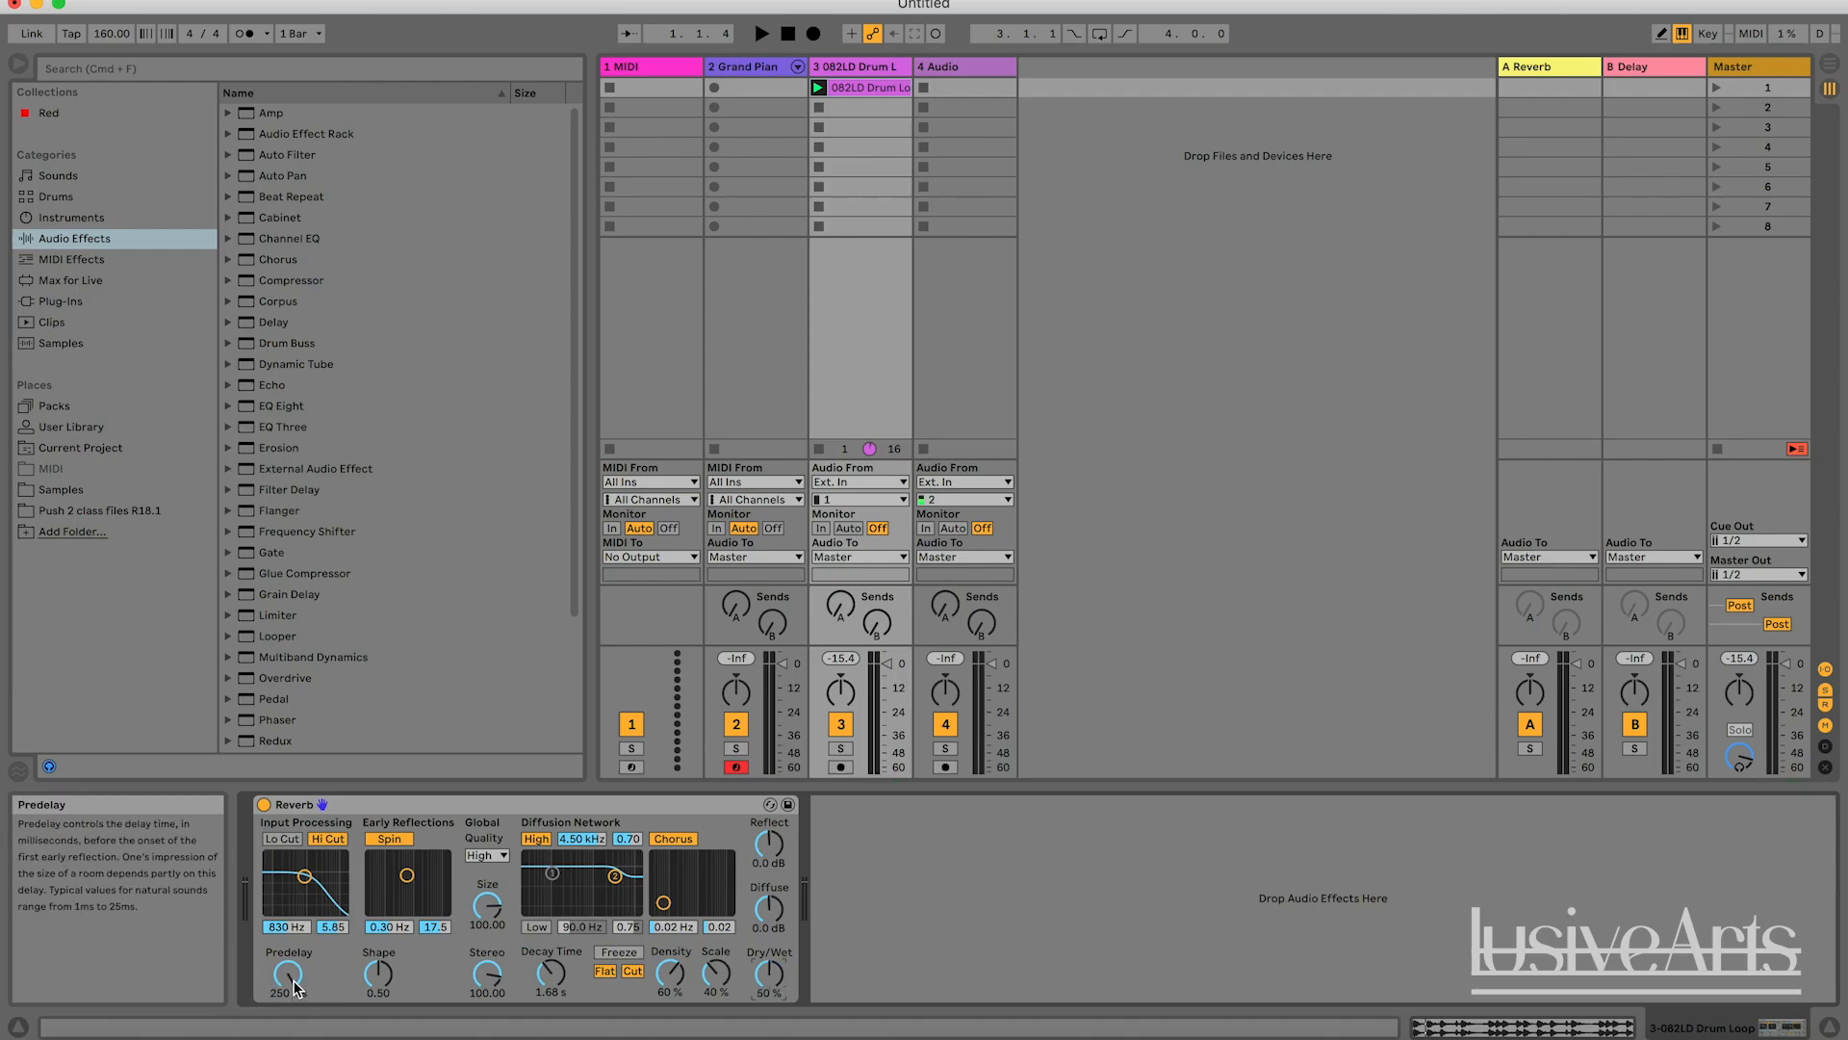
key("space")
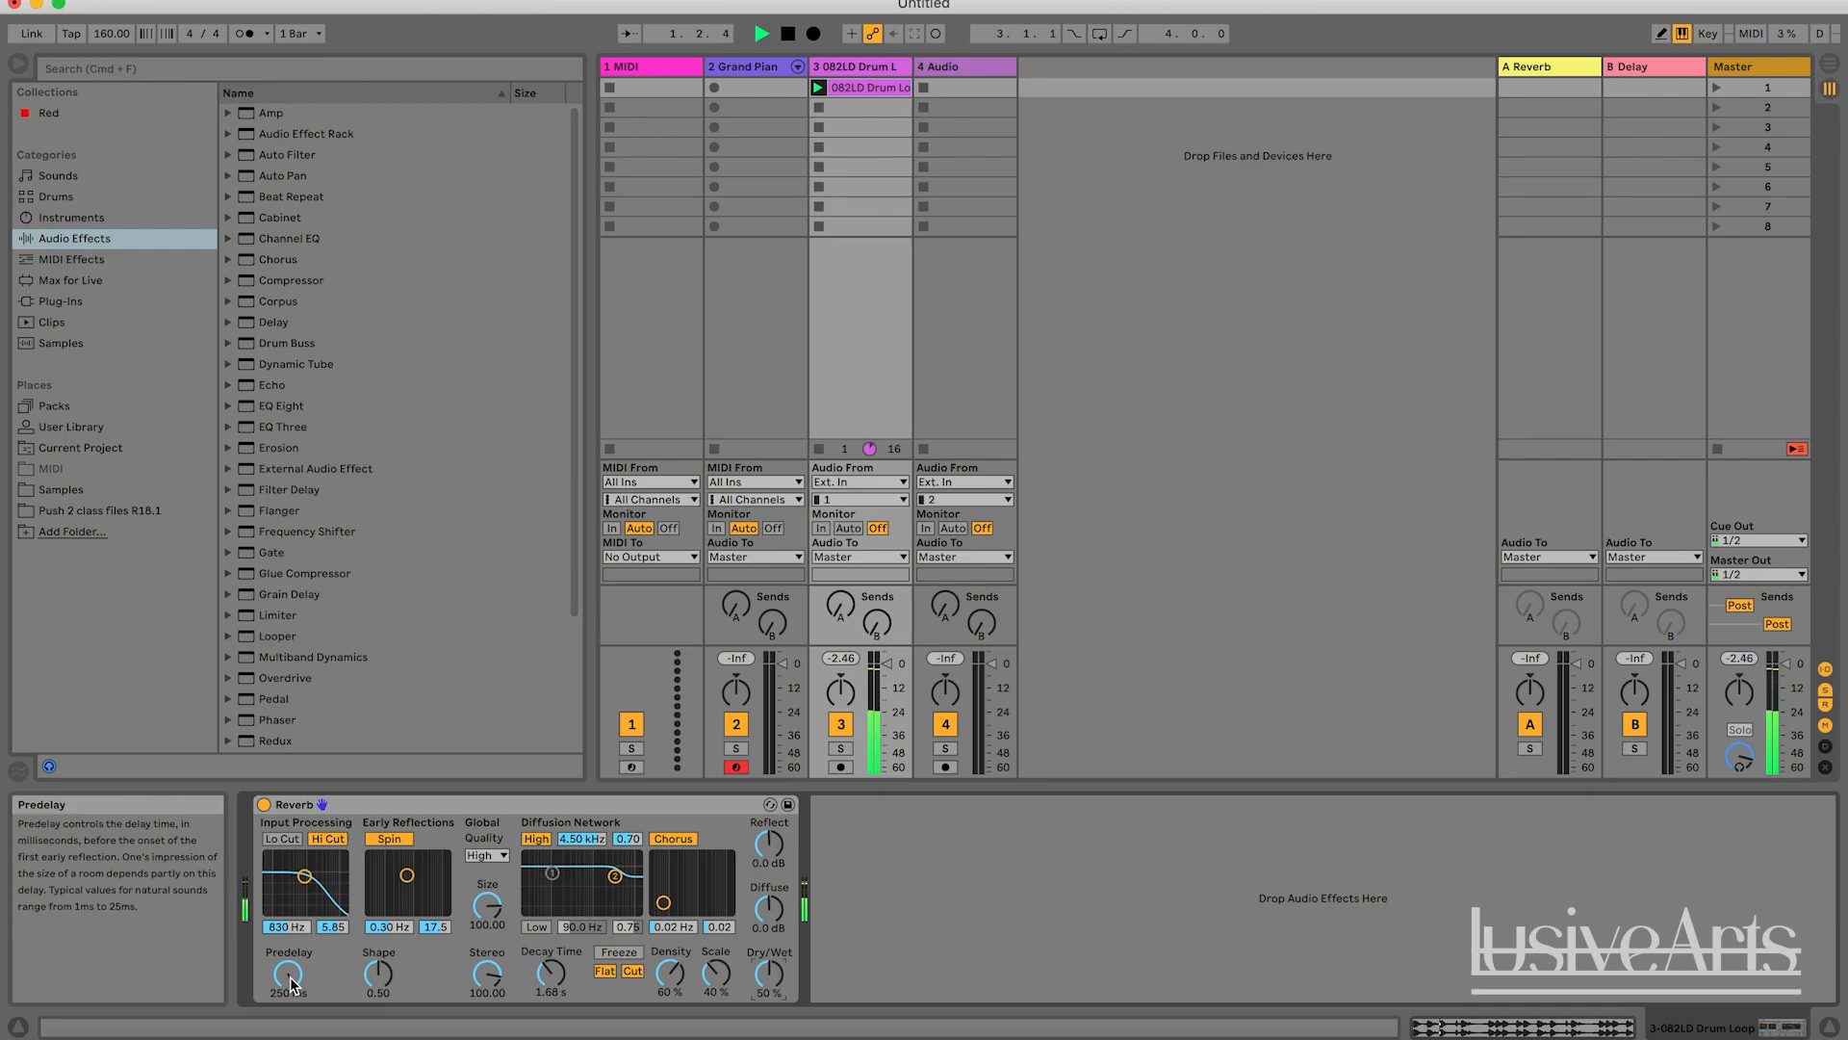
key("space")
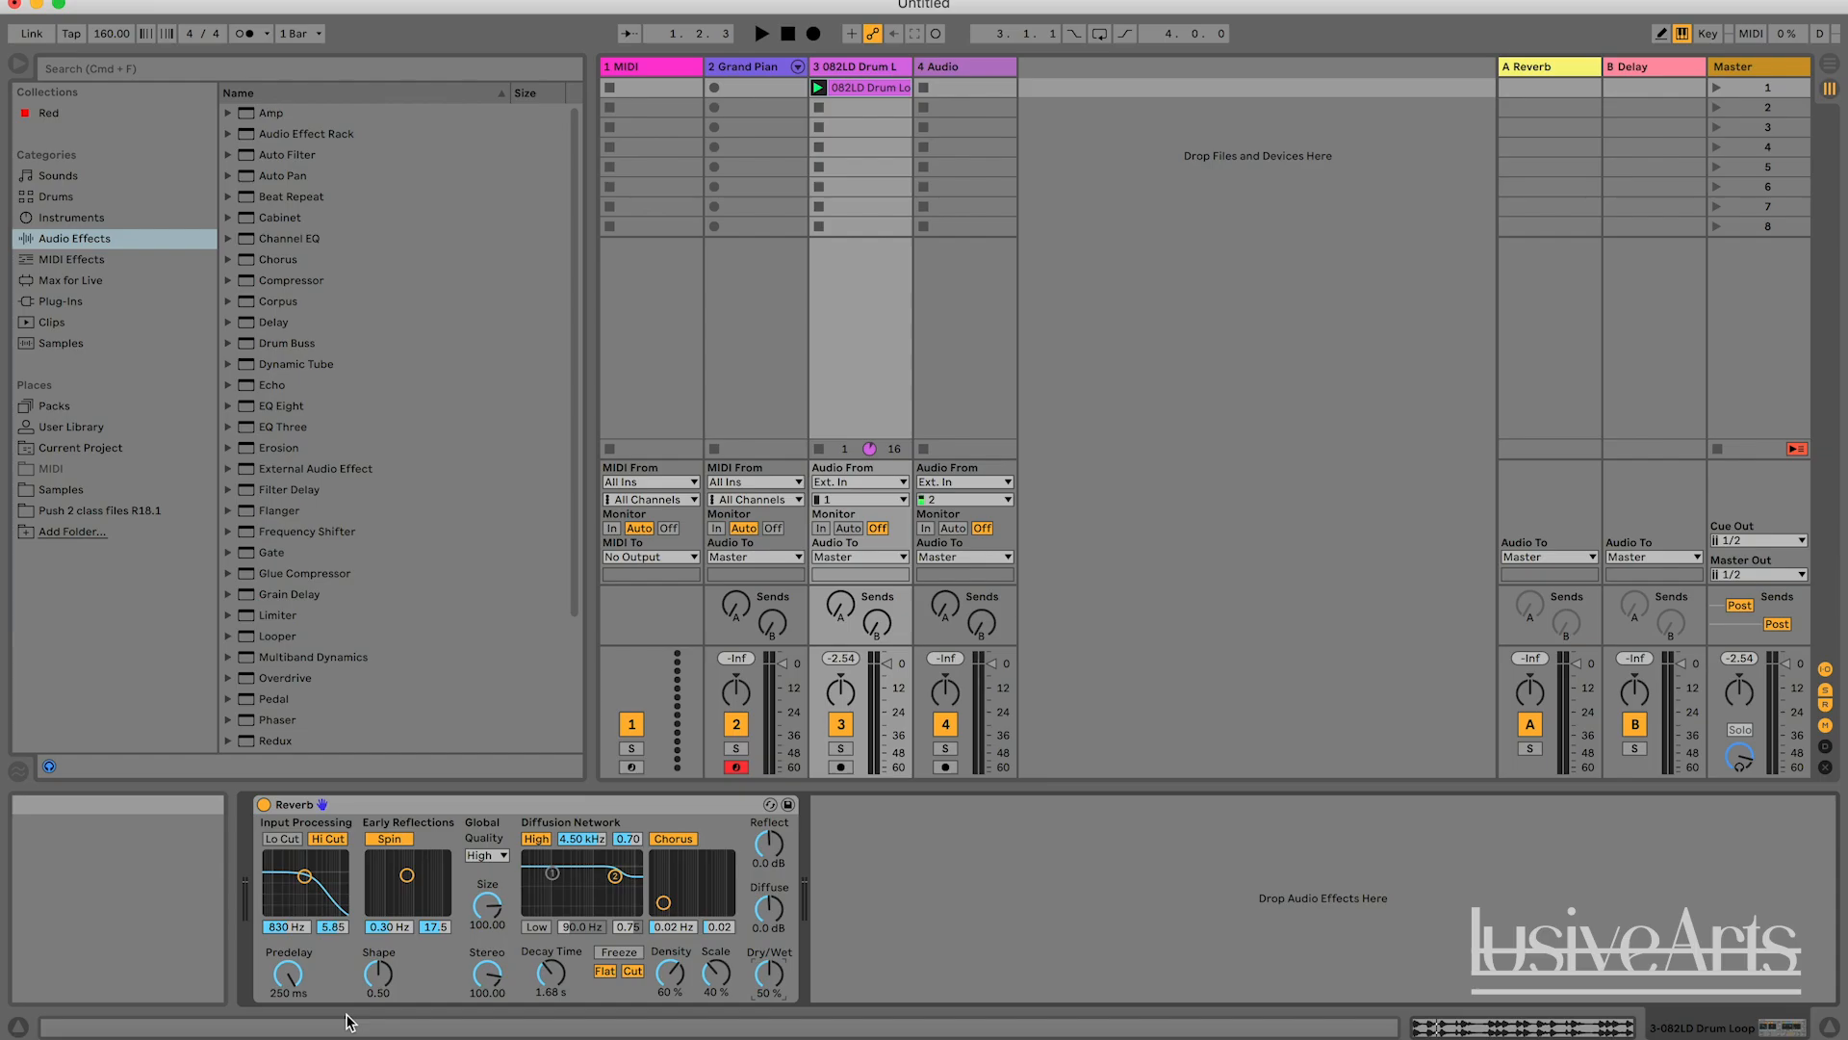
Play the drum loop while lowering the Predelay, return it to 2.50 ms, and stop playback.
key("space")
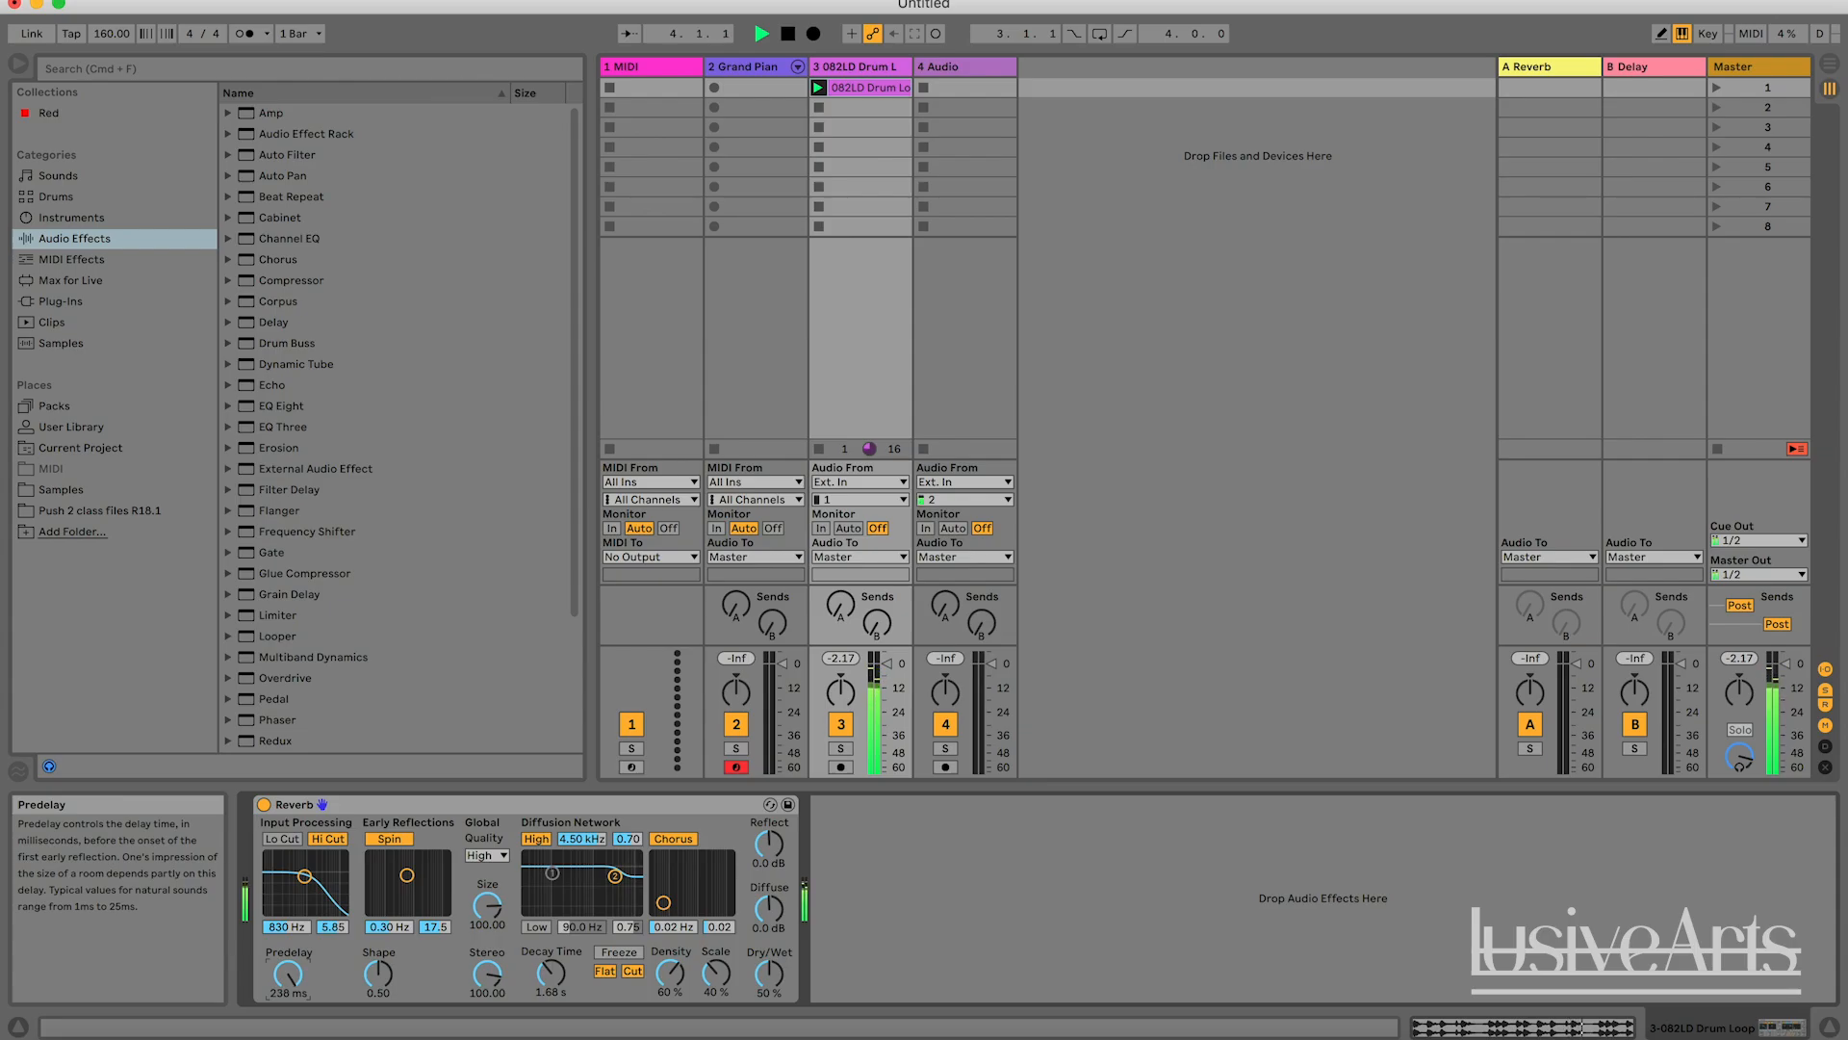
left_click_drag(287, 973, 287, 1006)
left_click_drag(291, 976, 290, 969)
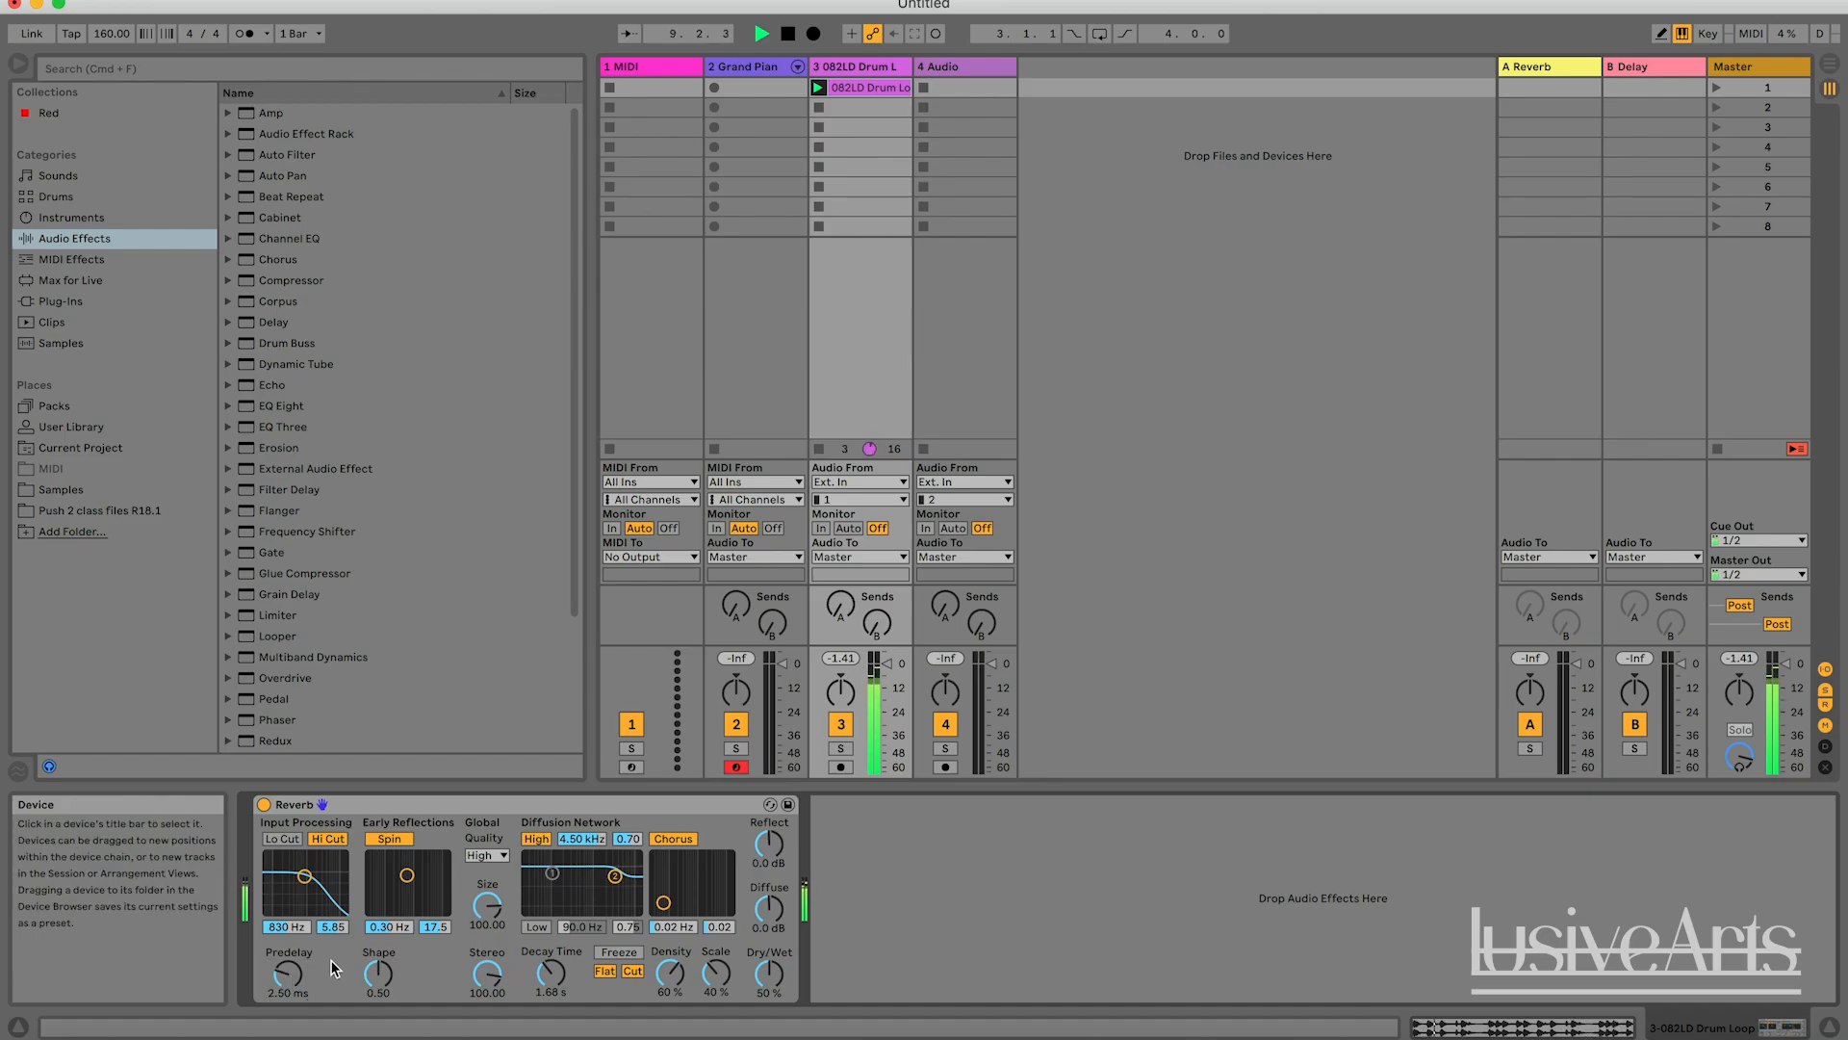
key("space")
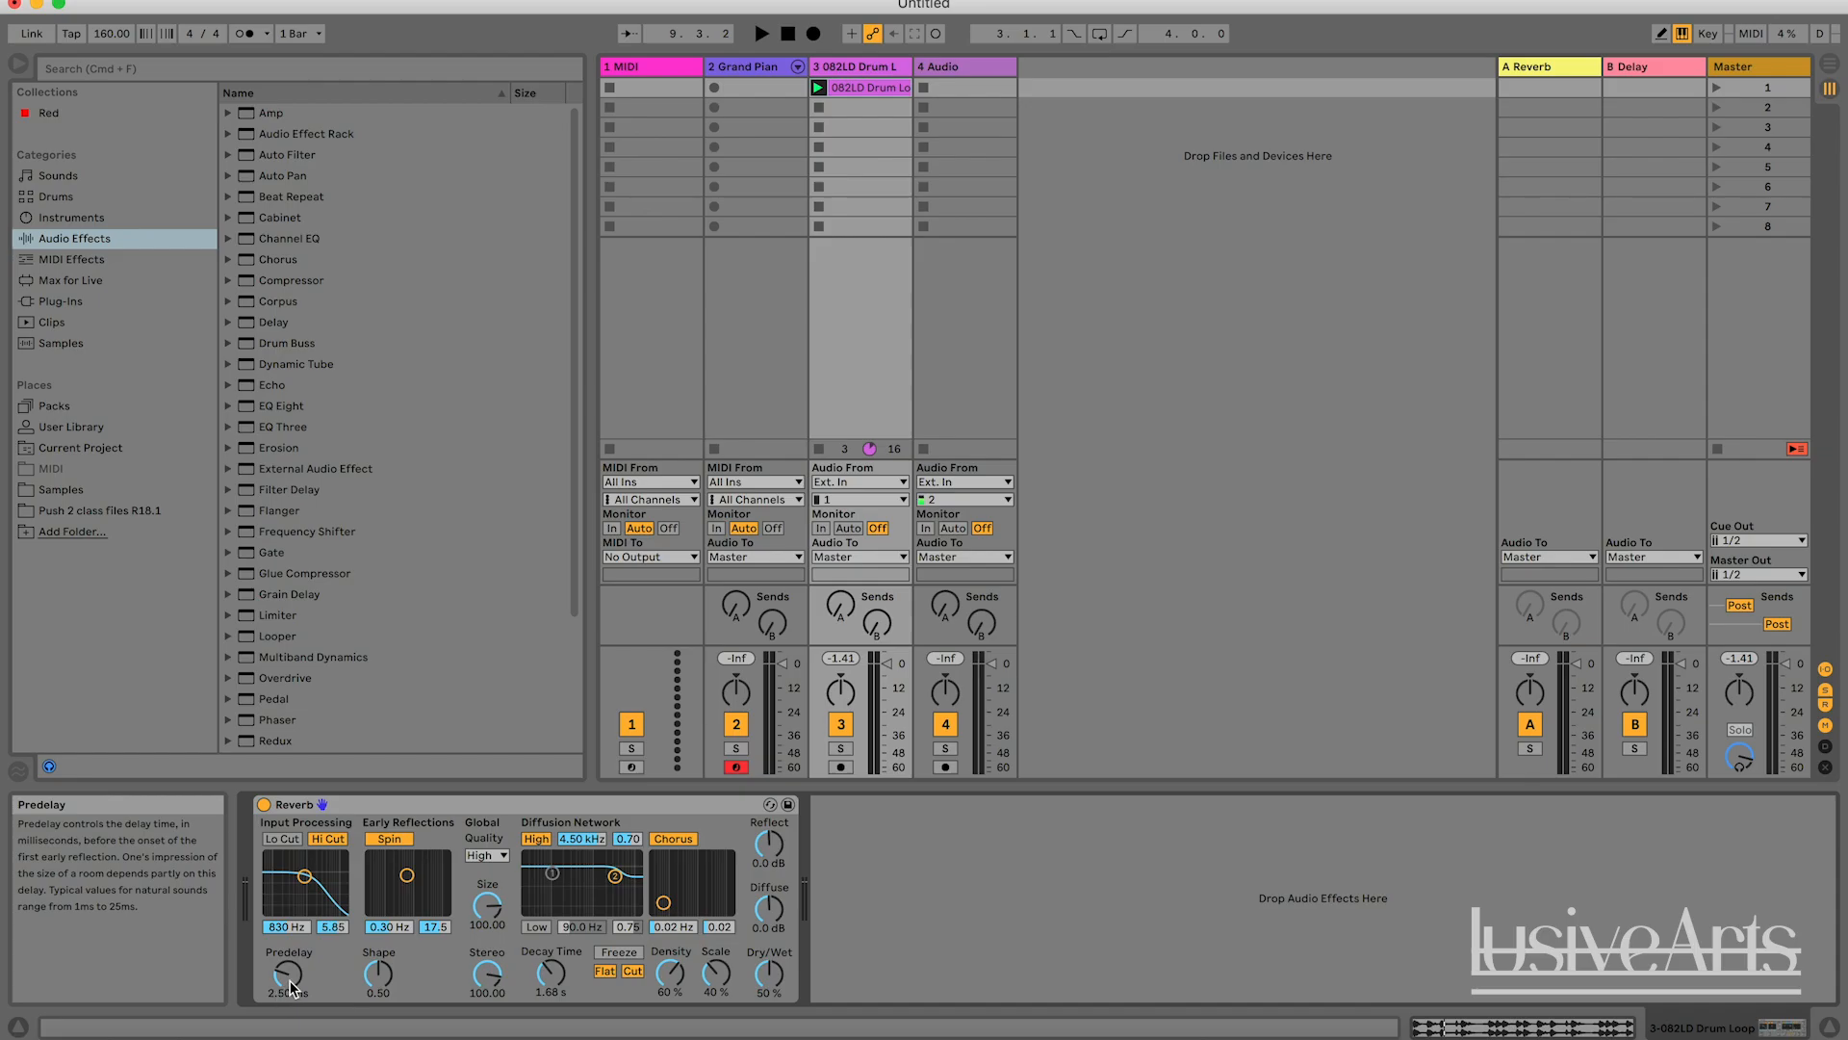
left_click(291, 986)
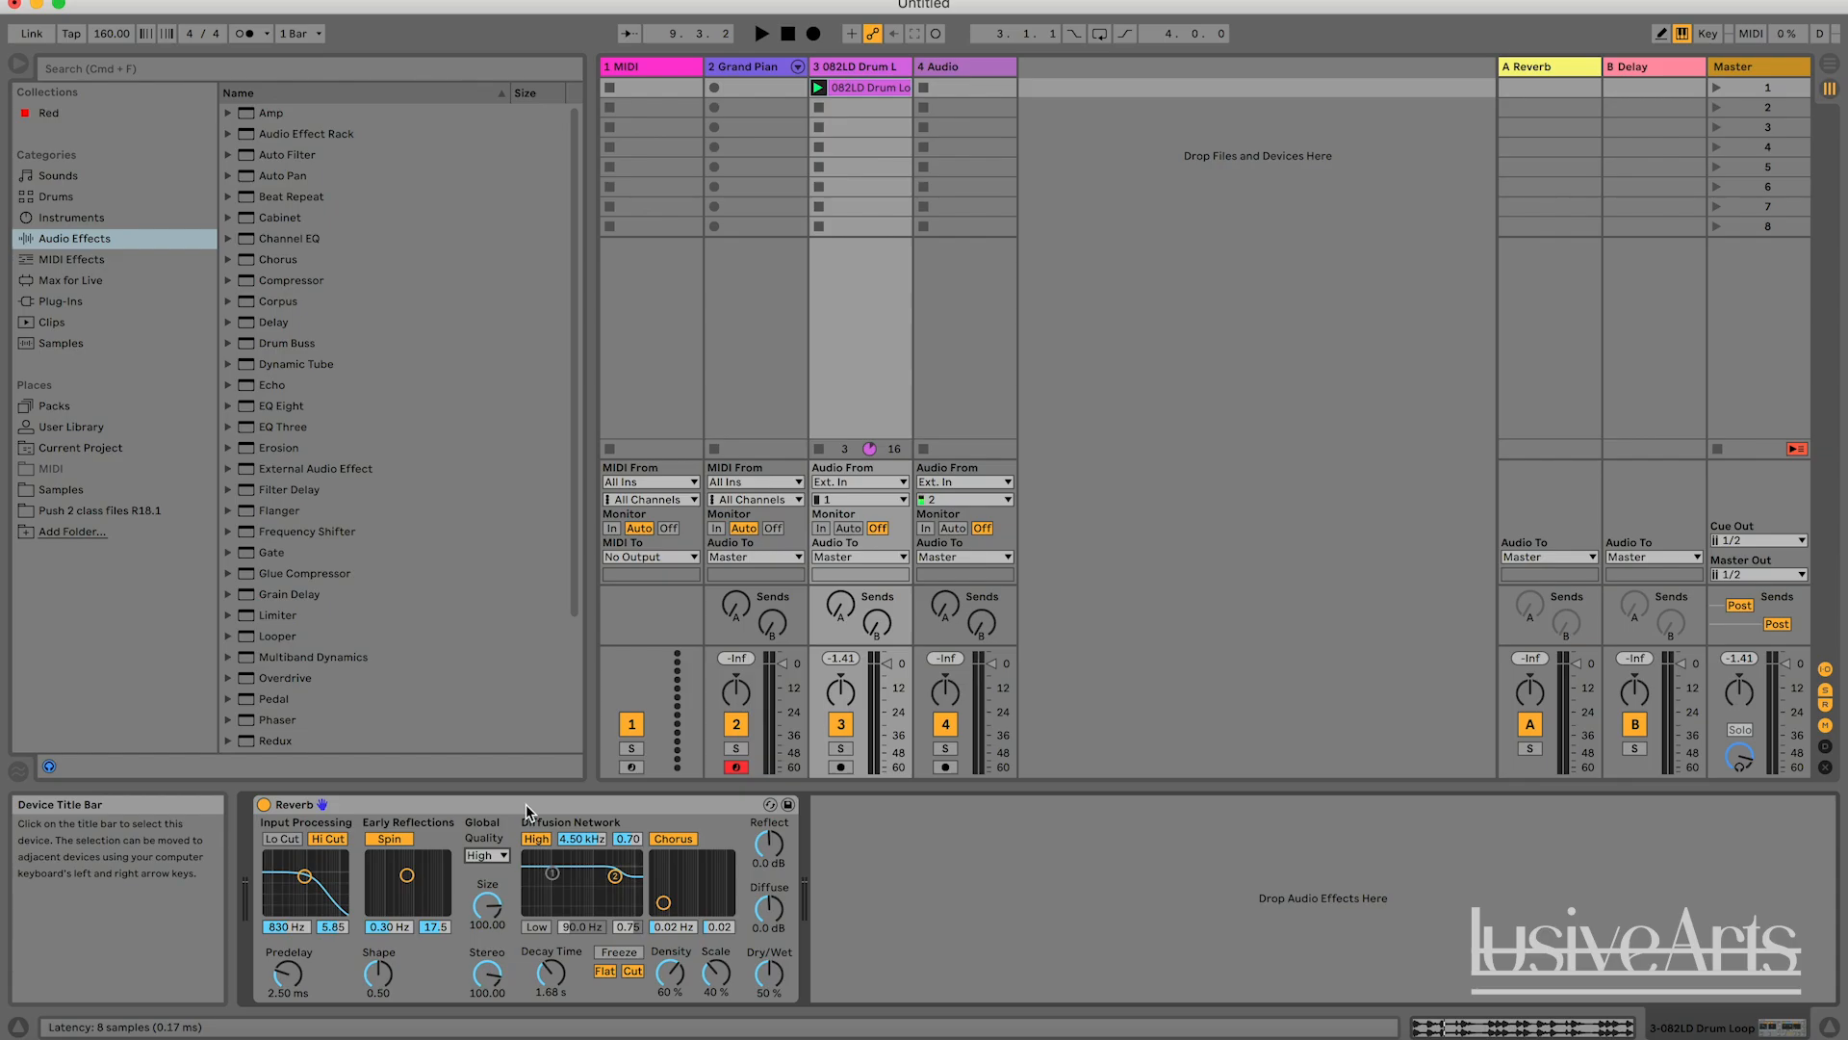
Set the Reverb's Quality to High, and remove the Reverb from the drum loop track.
left_click(487, 855)
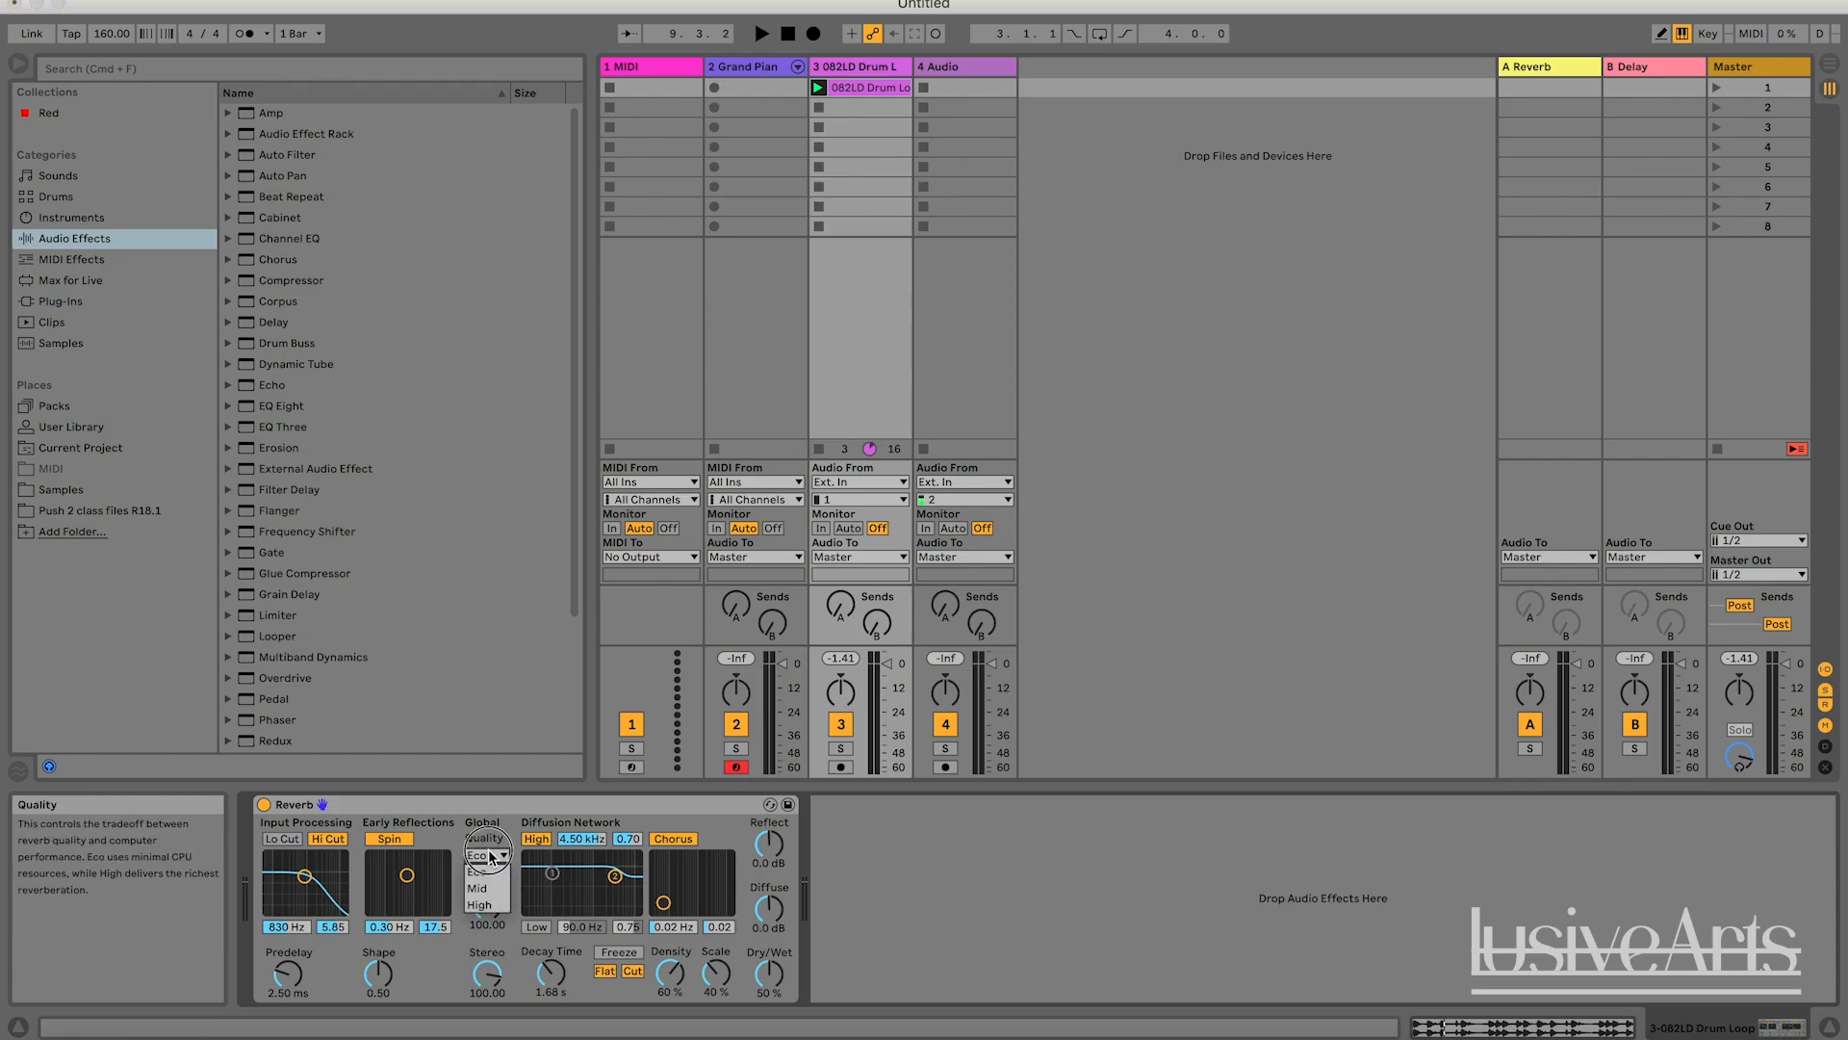
left_click(479, 904)
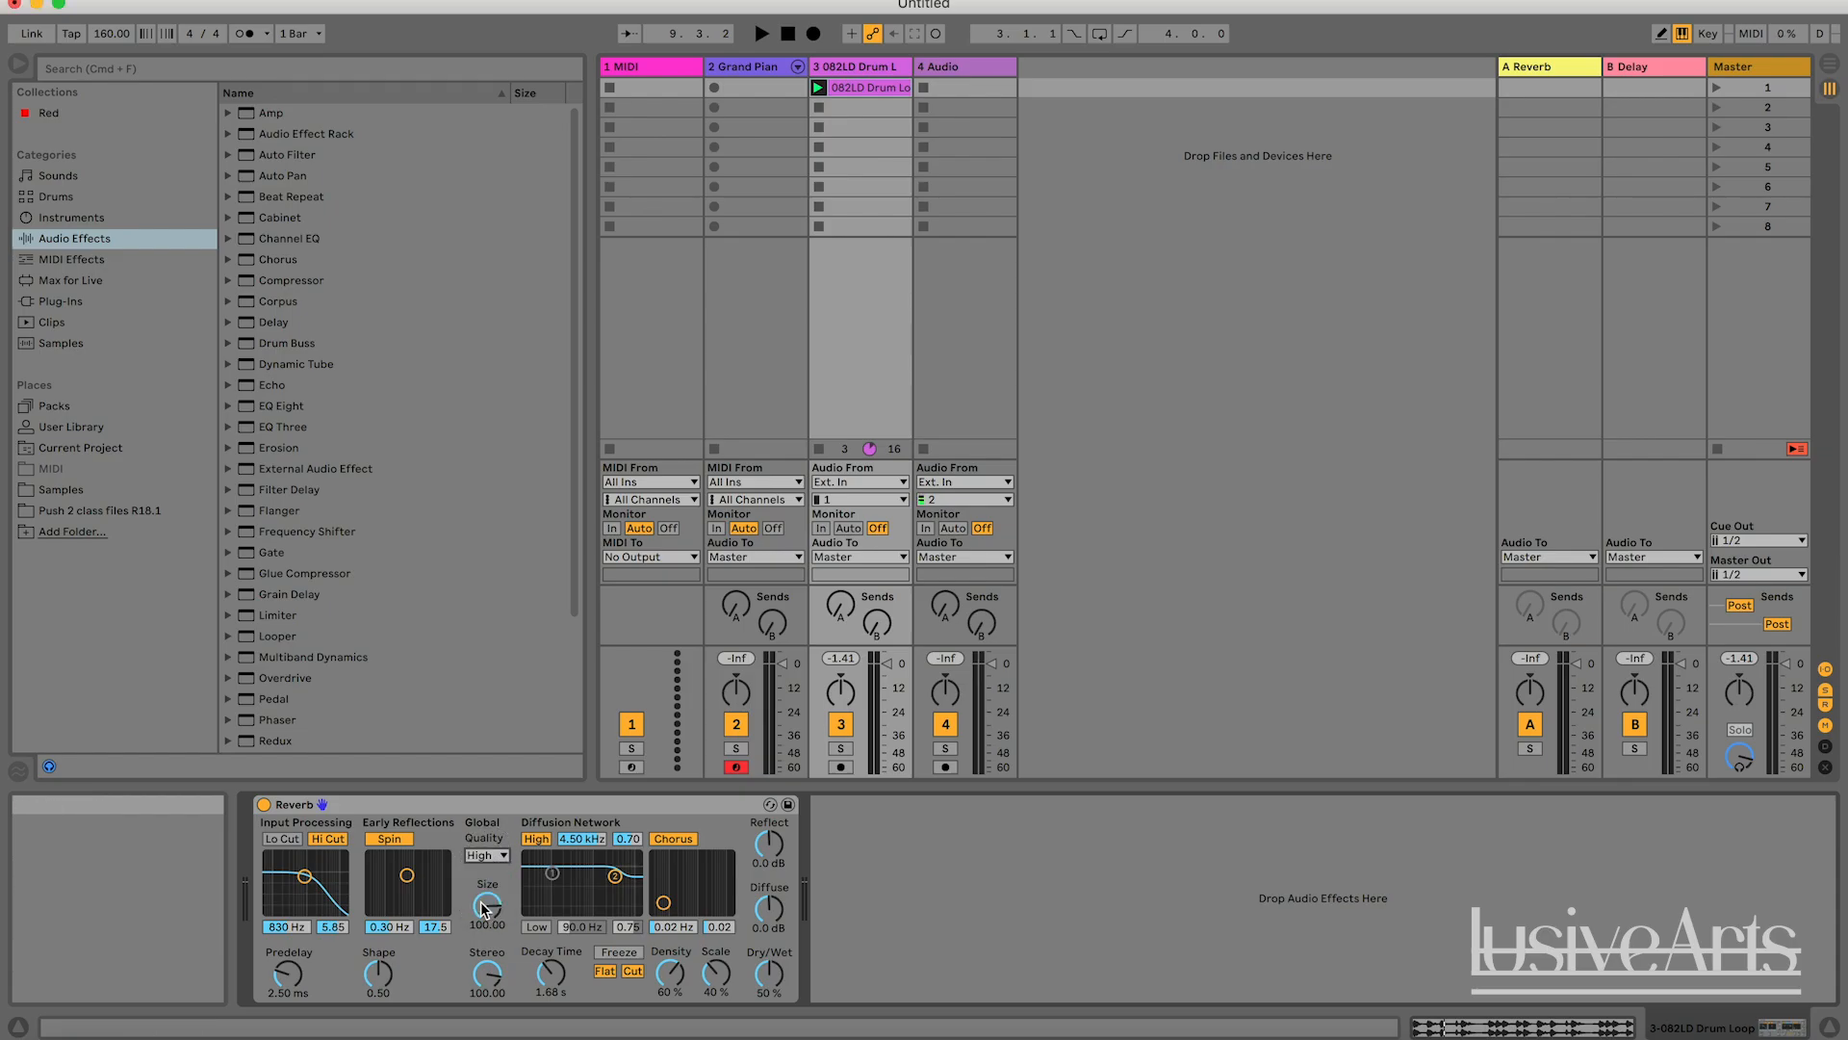
left_click(499, 810)
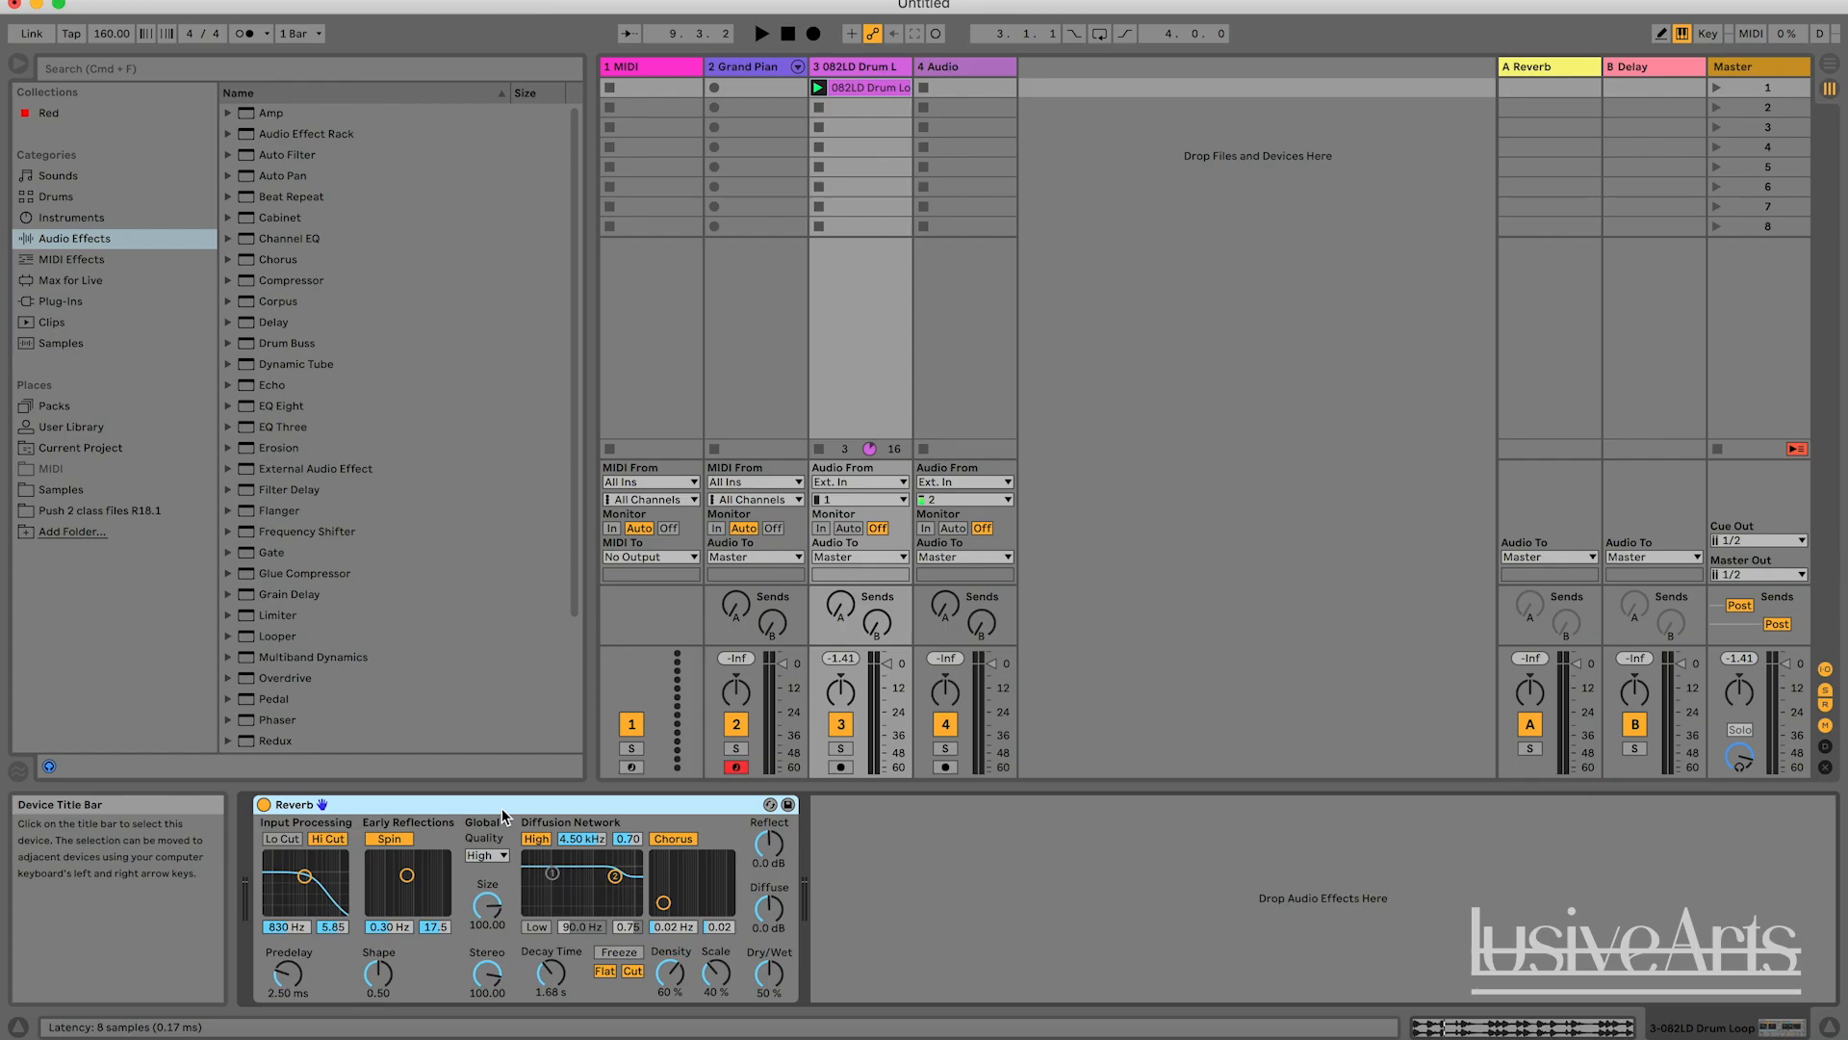
key("Delete")
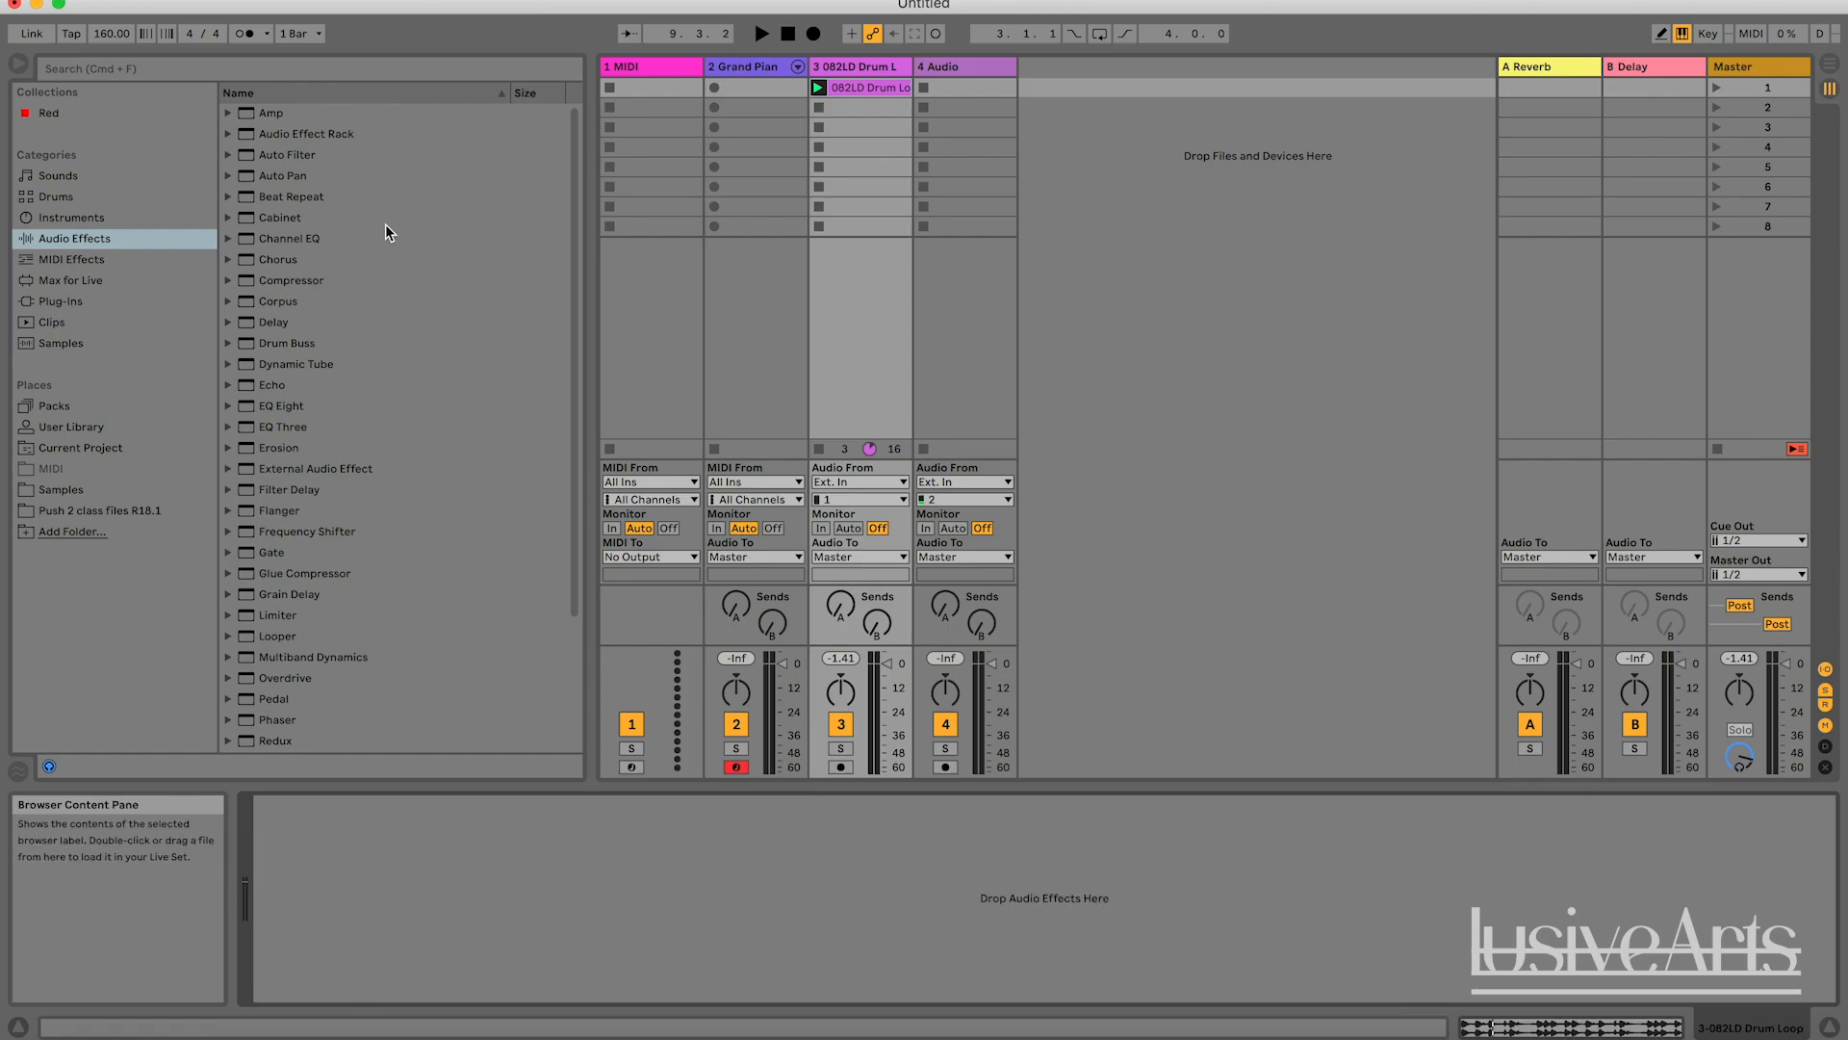
Add a Delay effect to the drum loop track and delete the drum loop clip.
left_click_drag(285, 326, 583, 905)
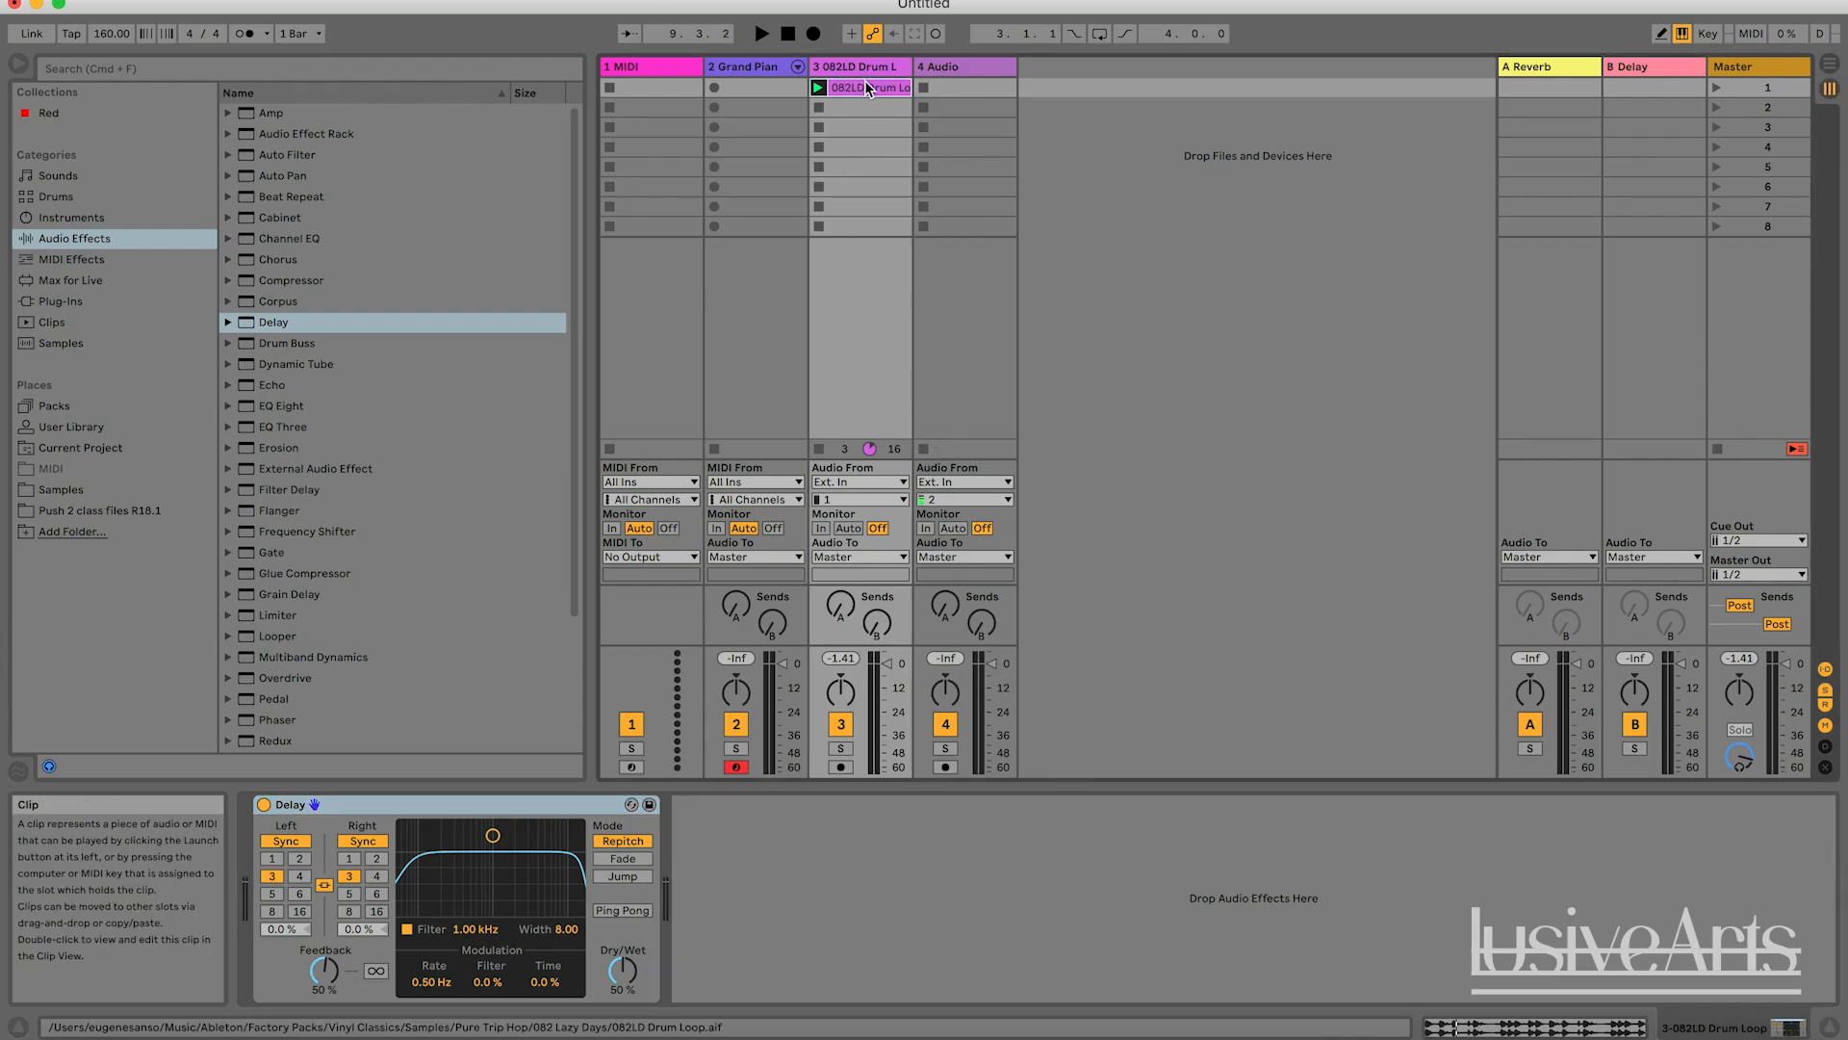
key("Delete")
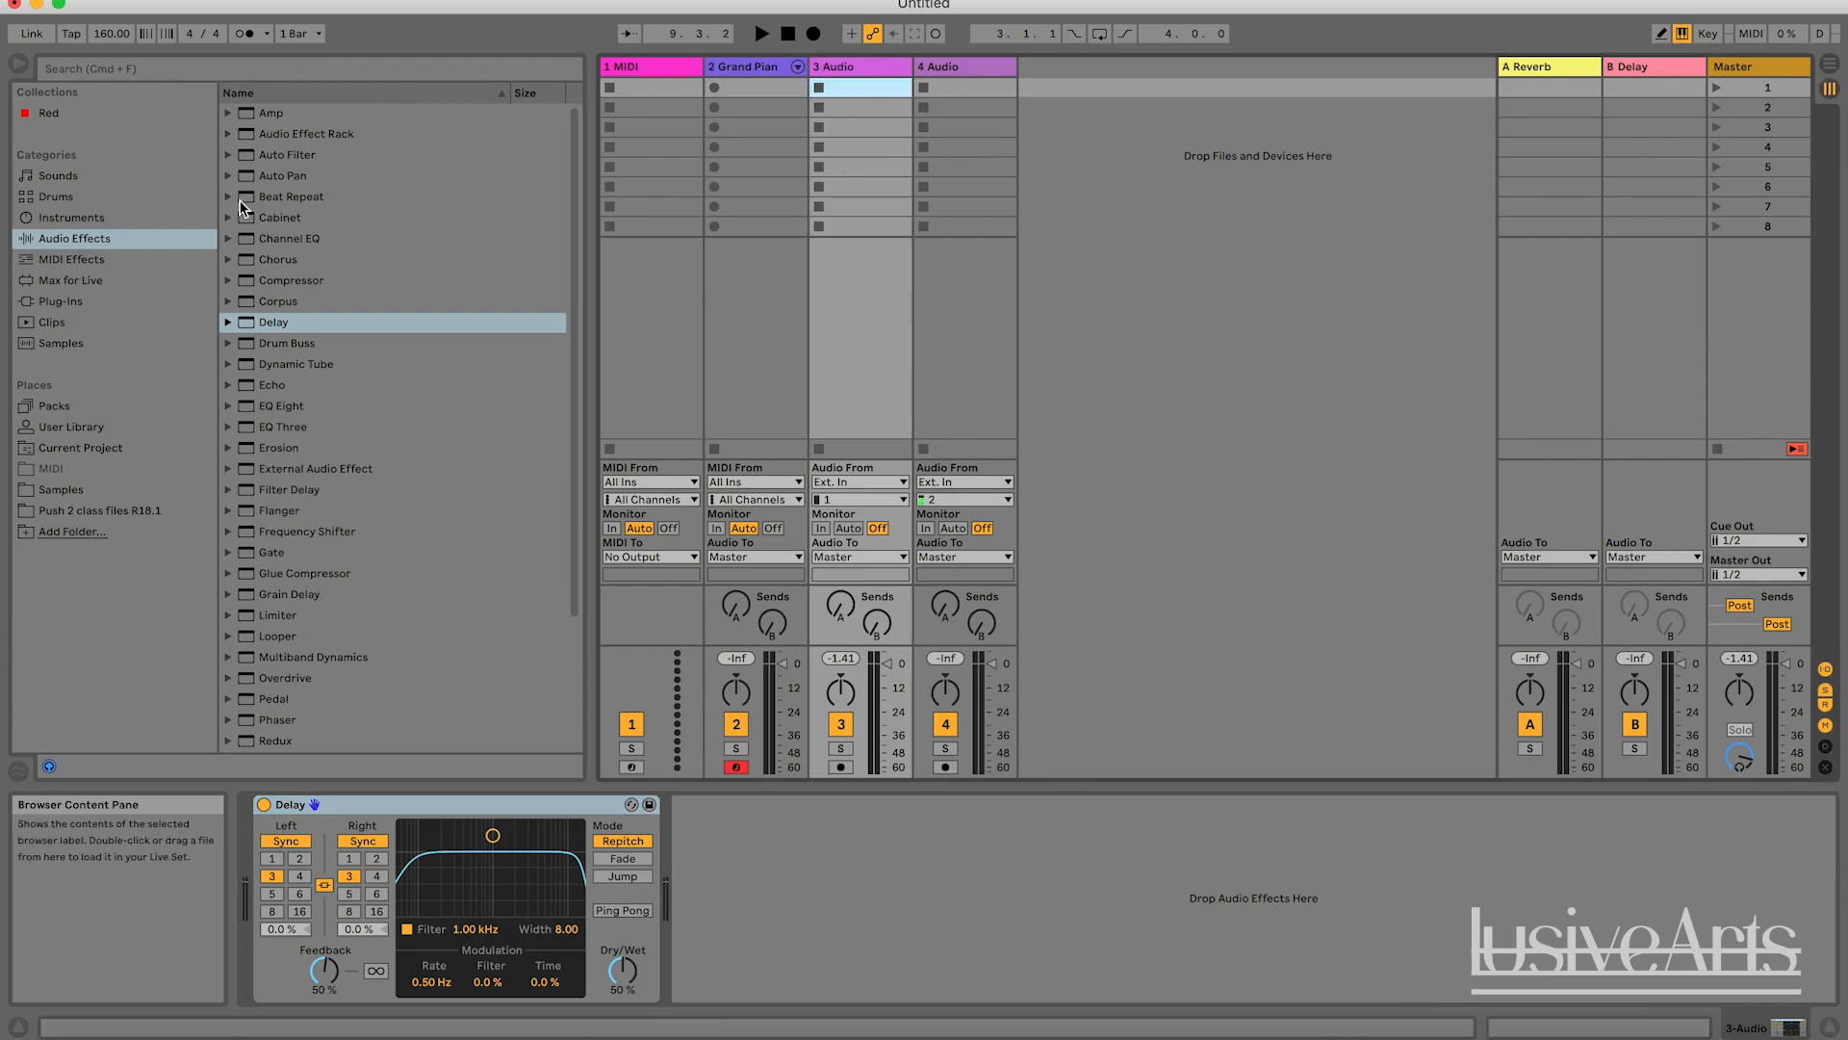
Browse the Instruments category, and collapse the Drum Essentials pack in the browser.
left_click(77, 218)
scroll(332, 299, "up", 15)
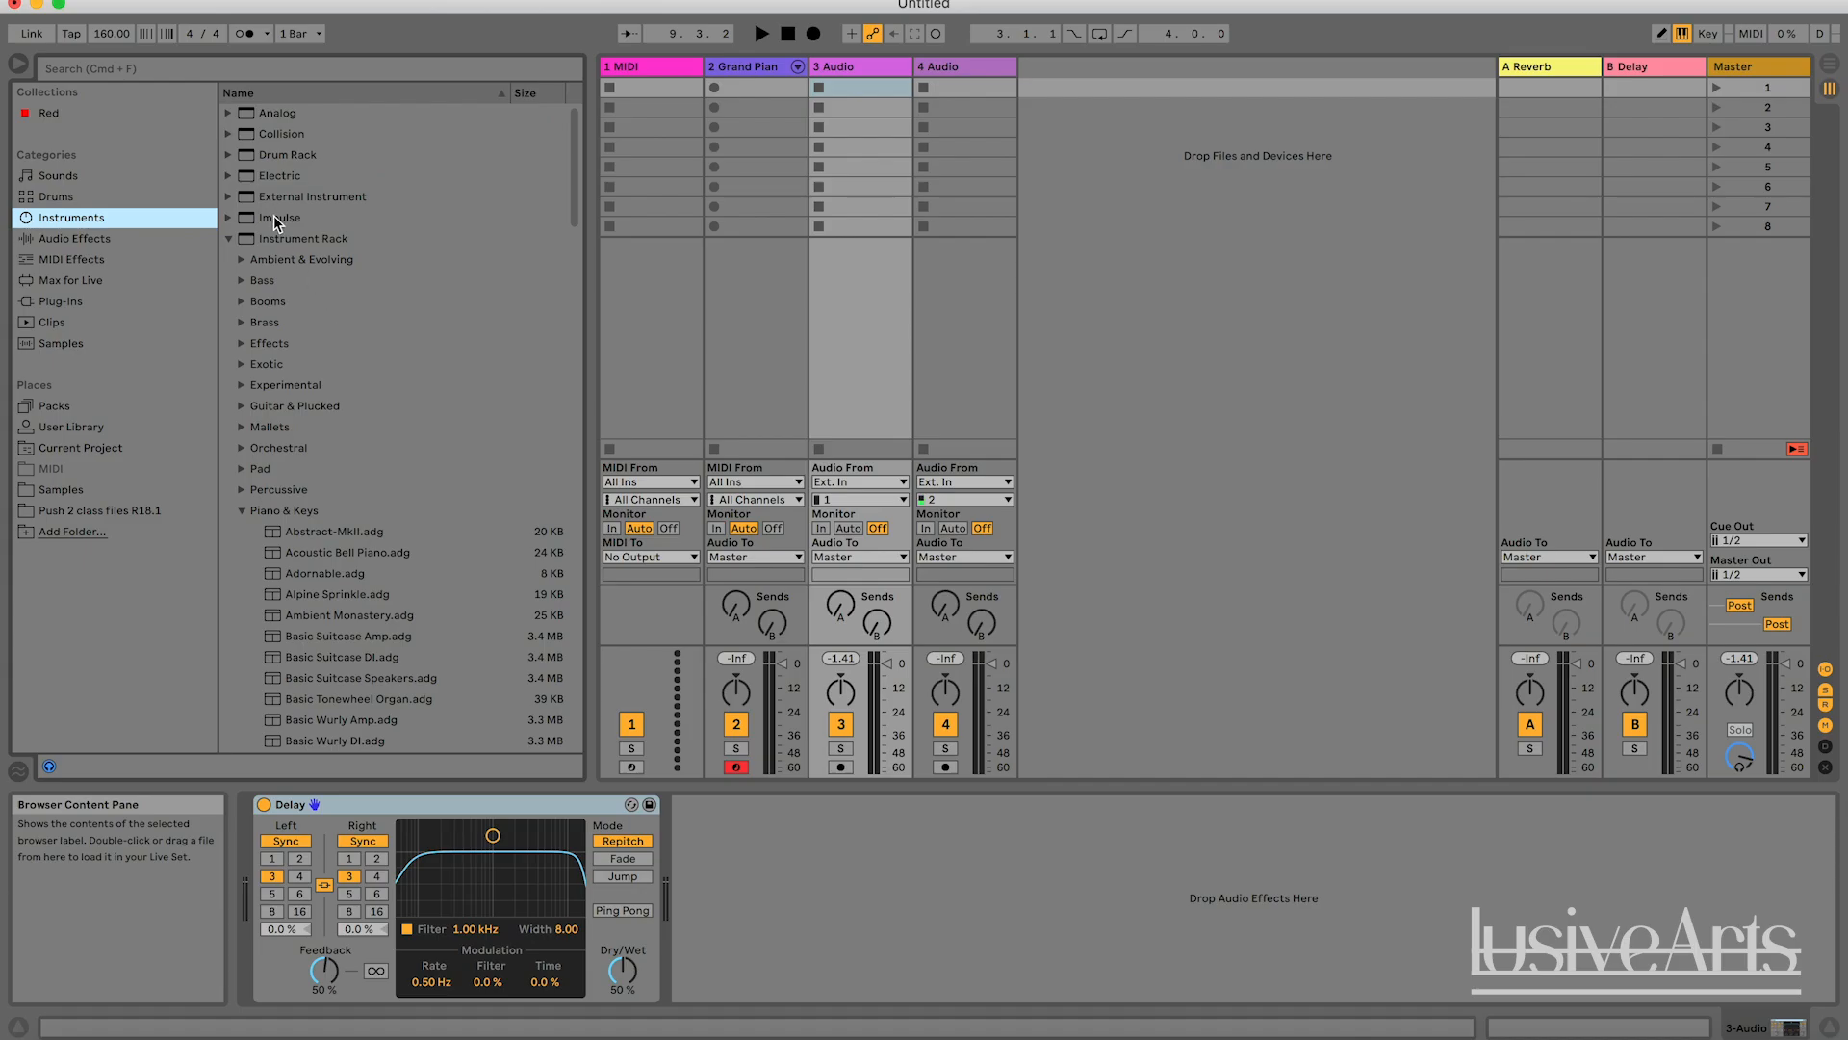
mouse_move(279, 176)
left_mouse_down()
mouse_move(313, 153)
mouse_move(235, 173)
mouse_move(264, 166)
left_mouse_up()
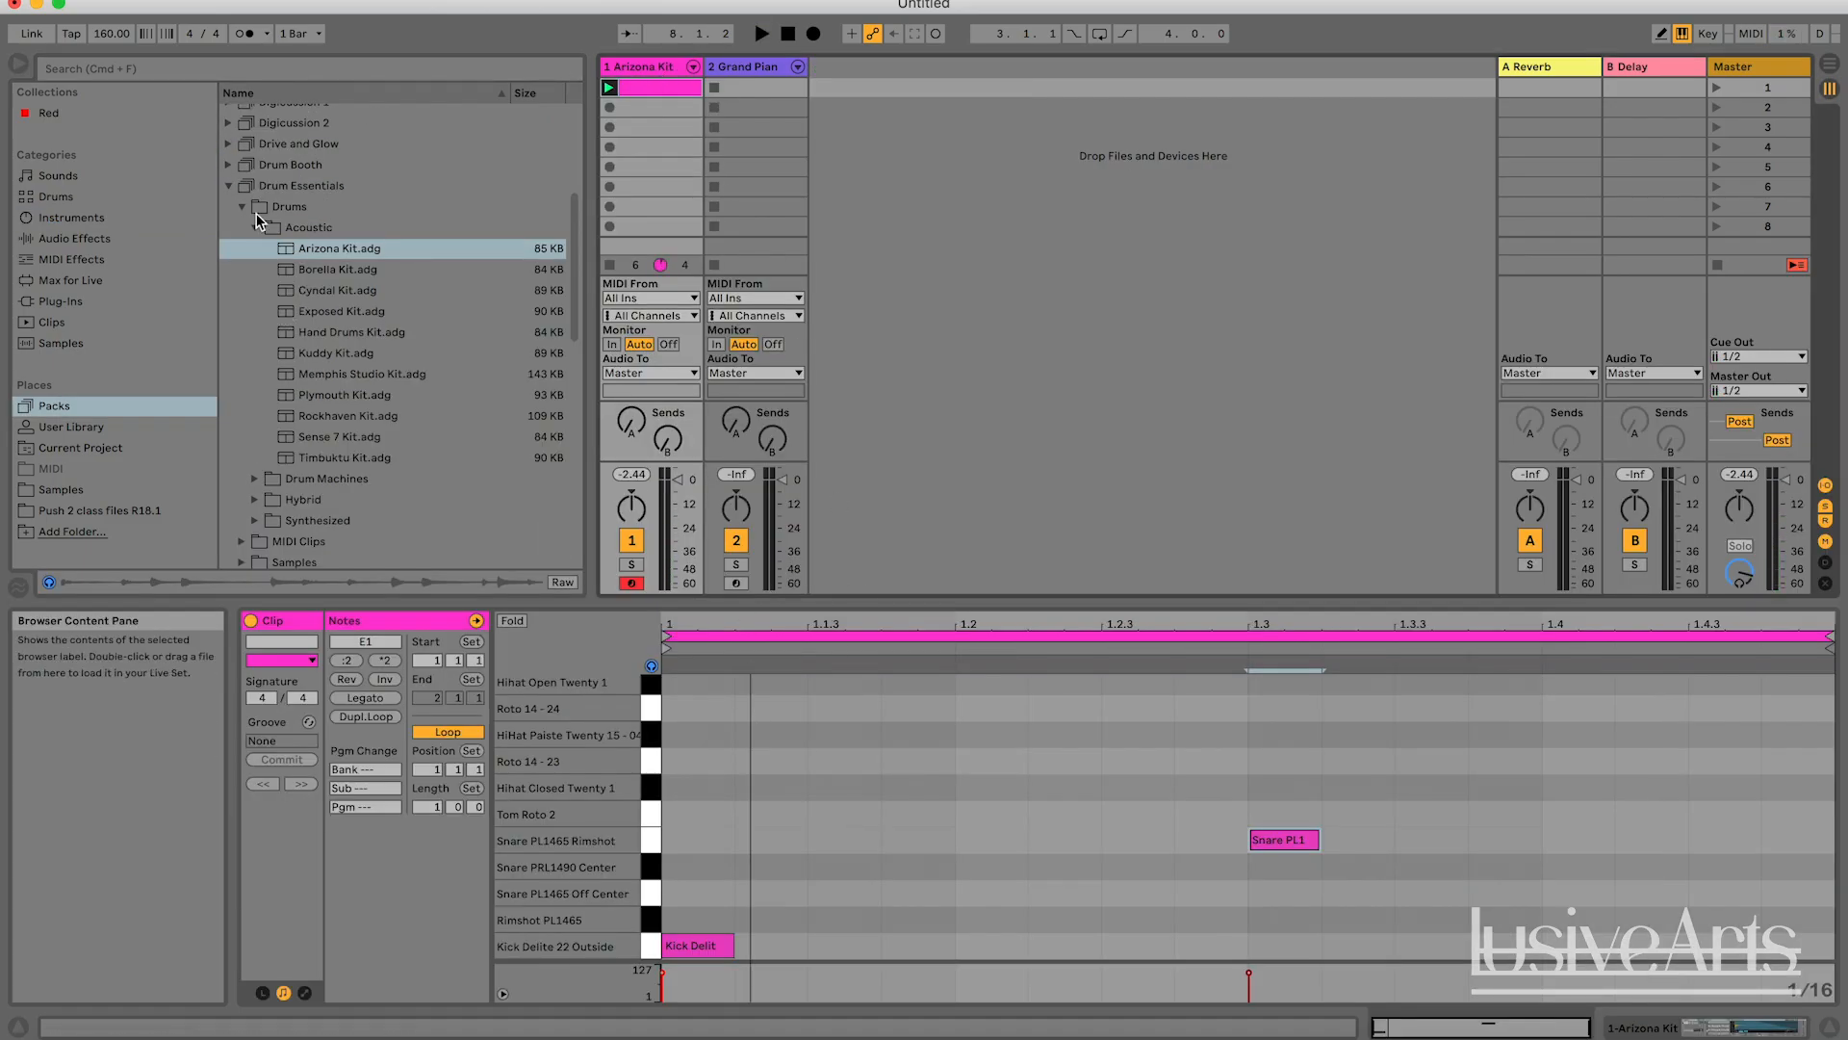
left_click(227, 187)
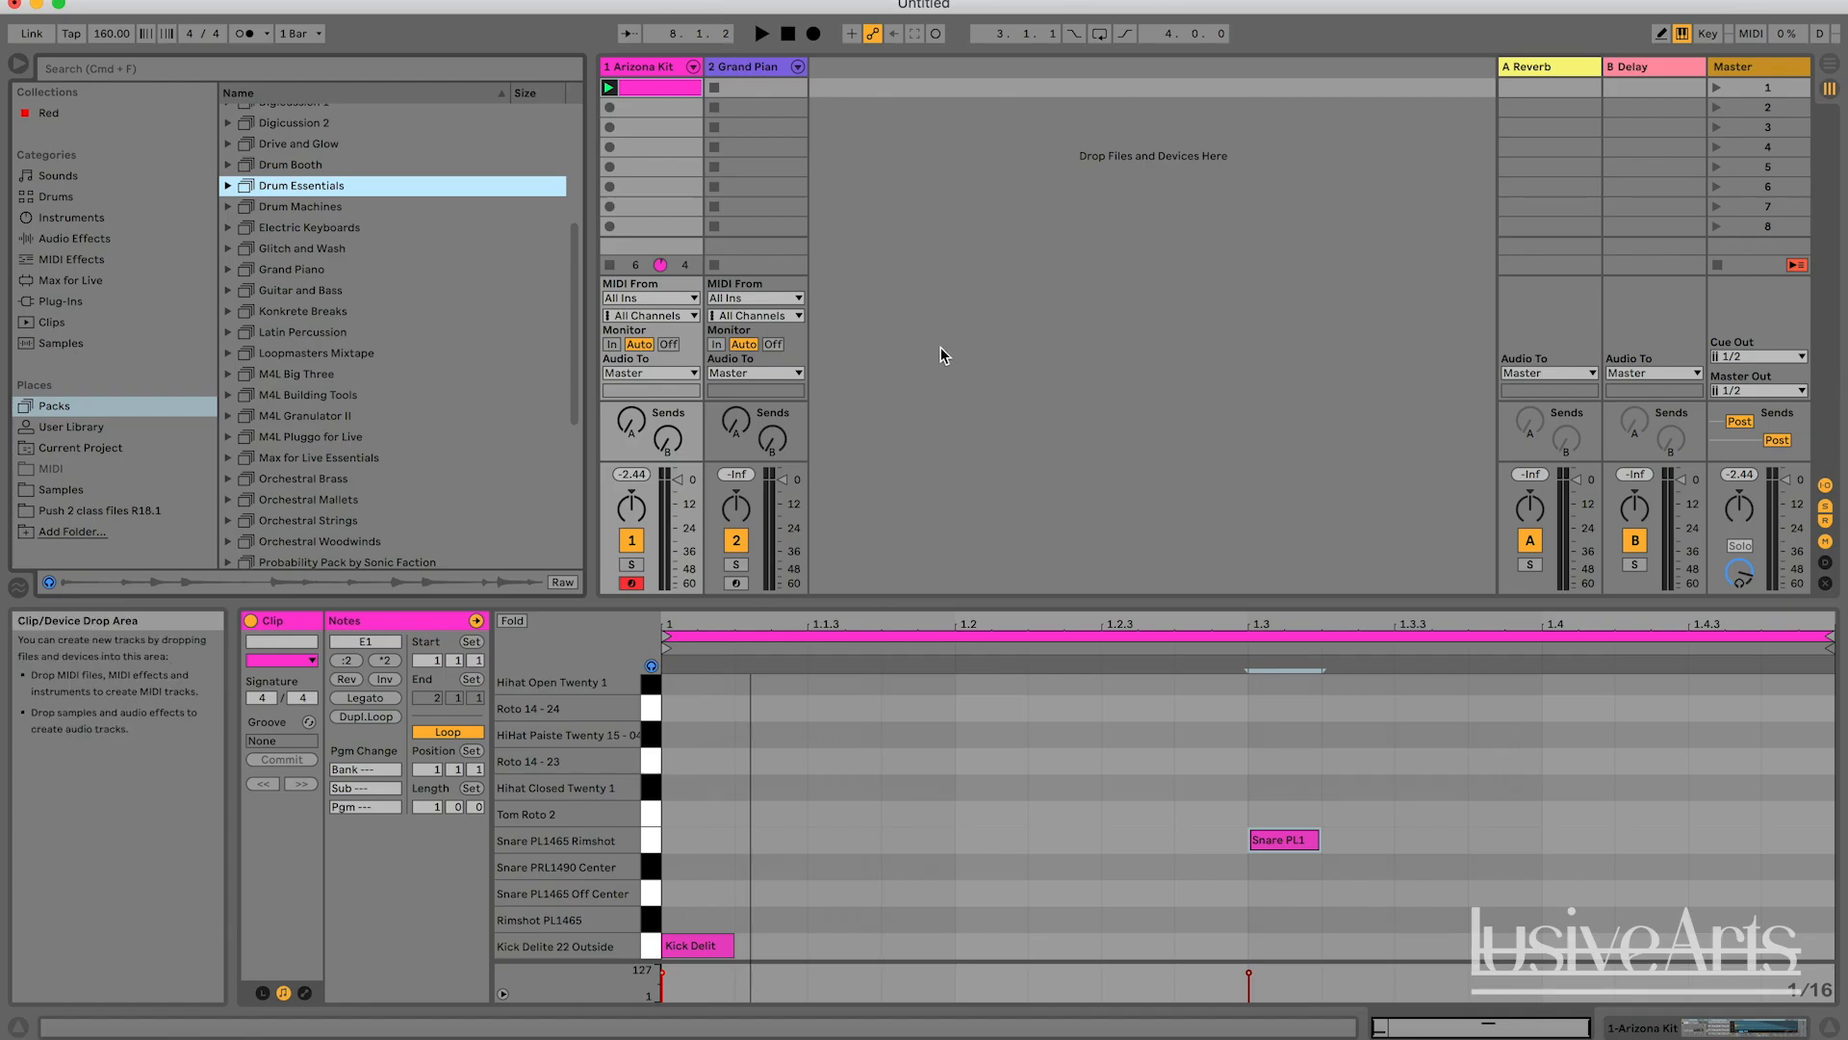
Play the Arizona Kit clip briefly and show the track's device chain.
key("space")
left_click_drag(1418, 886, 1056, 767)
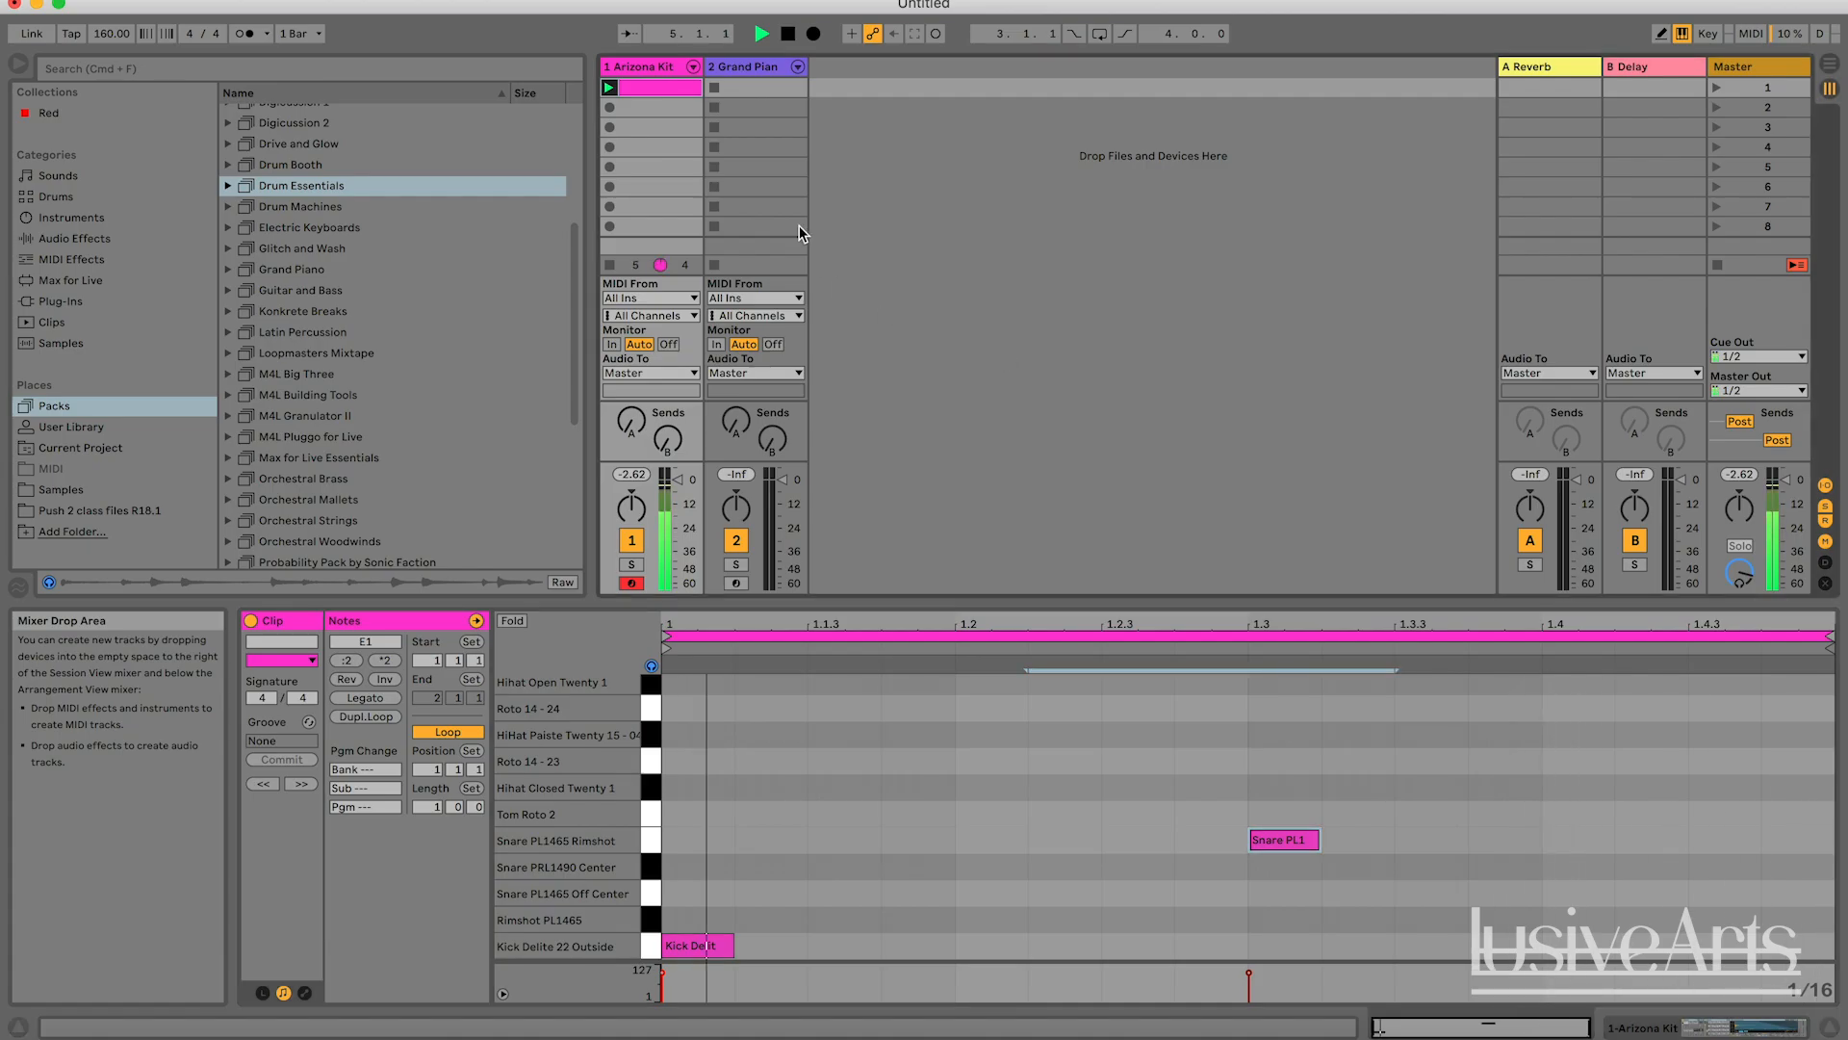
double_click(653, 66)
key("space")
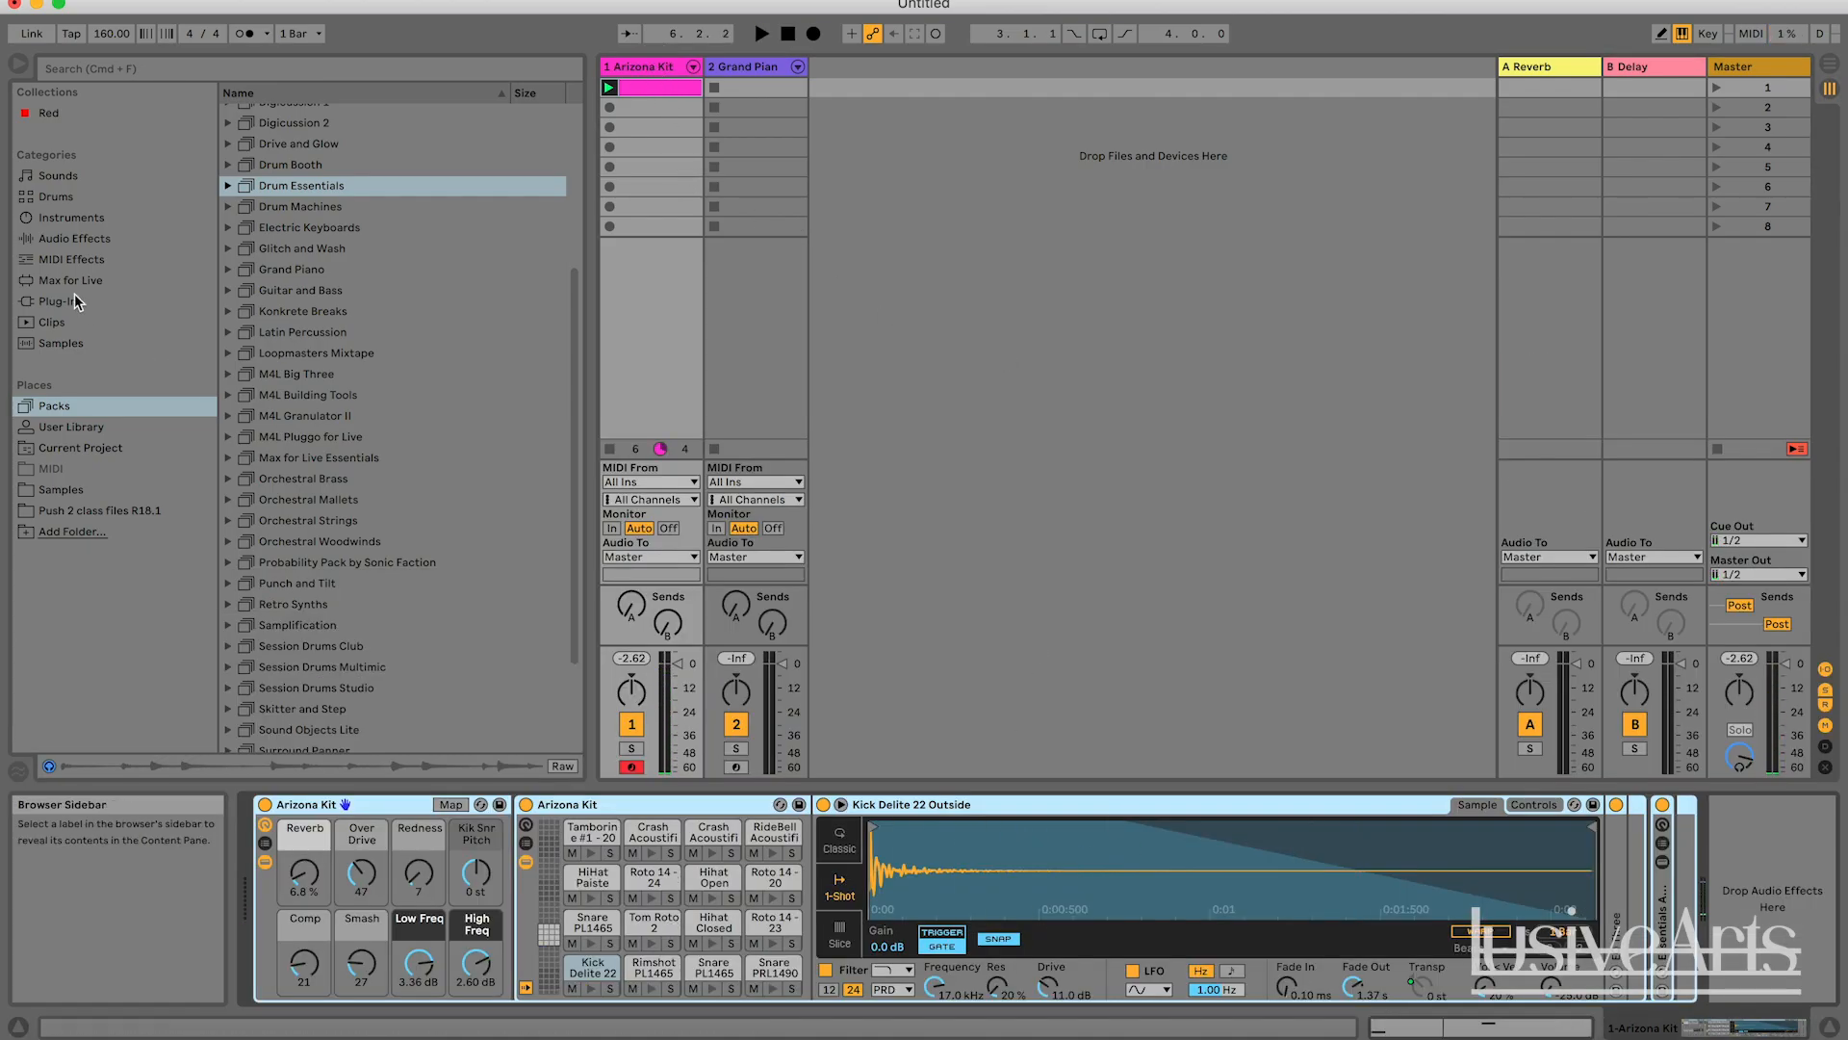
Add a Delay audio effect to the end of the Arizona Kit track's device chain and play the clip briefly.
left_click(89, 240)
left_click_drag(302, 318, 1754, 882)
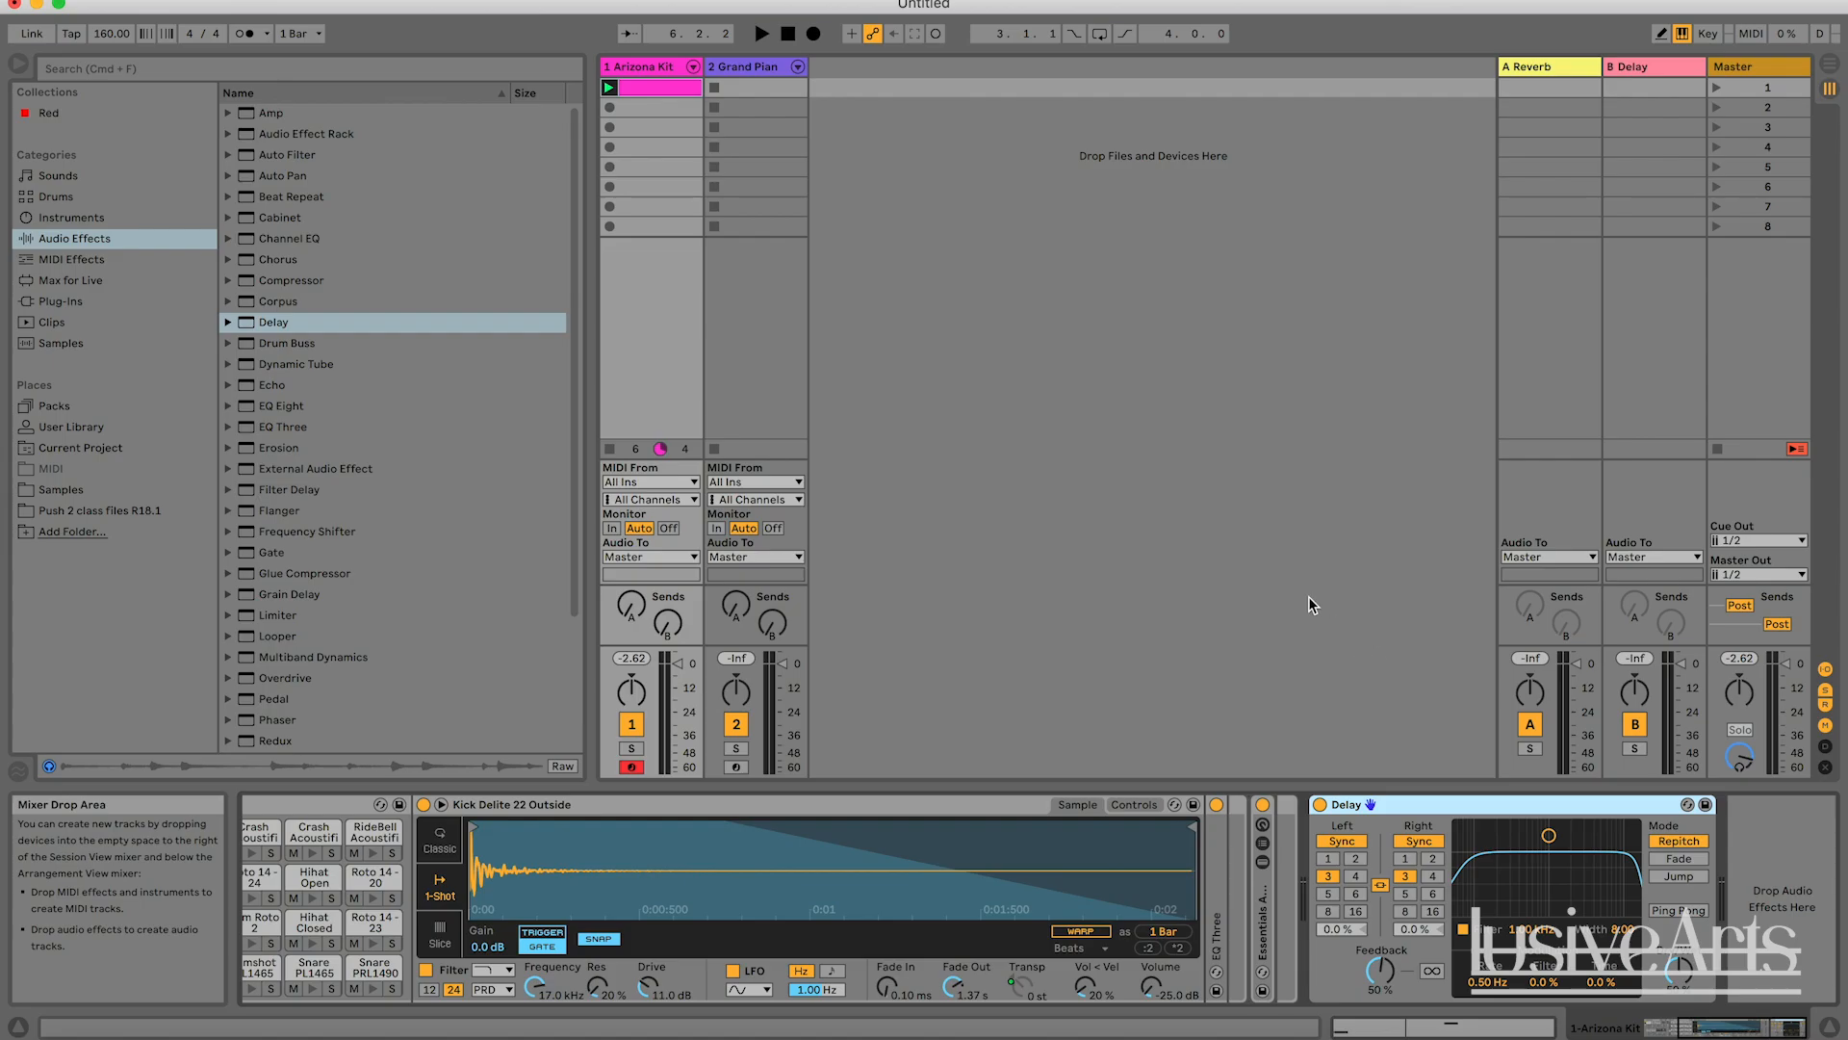
key("space")
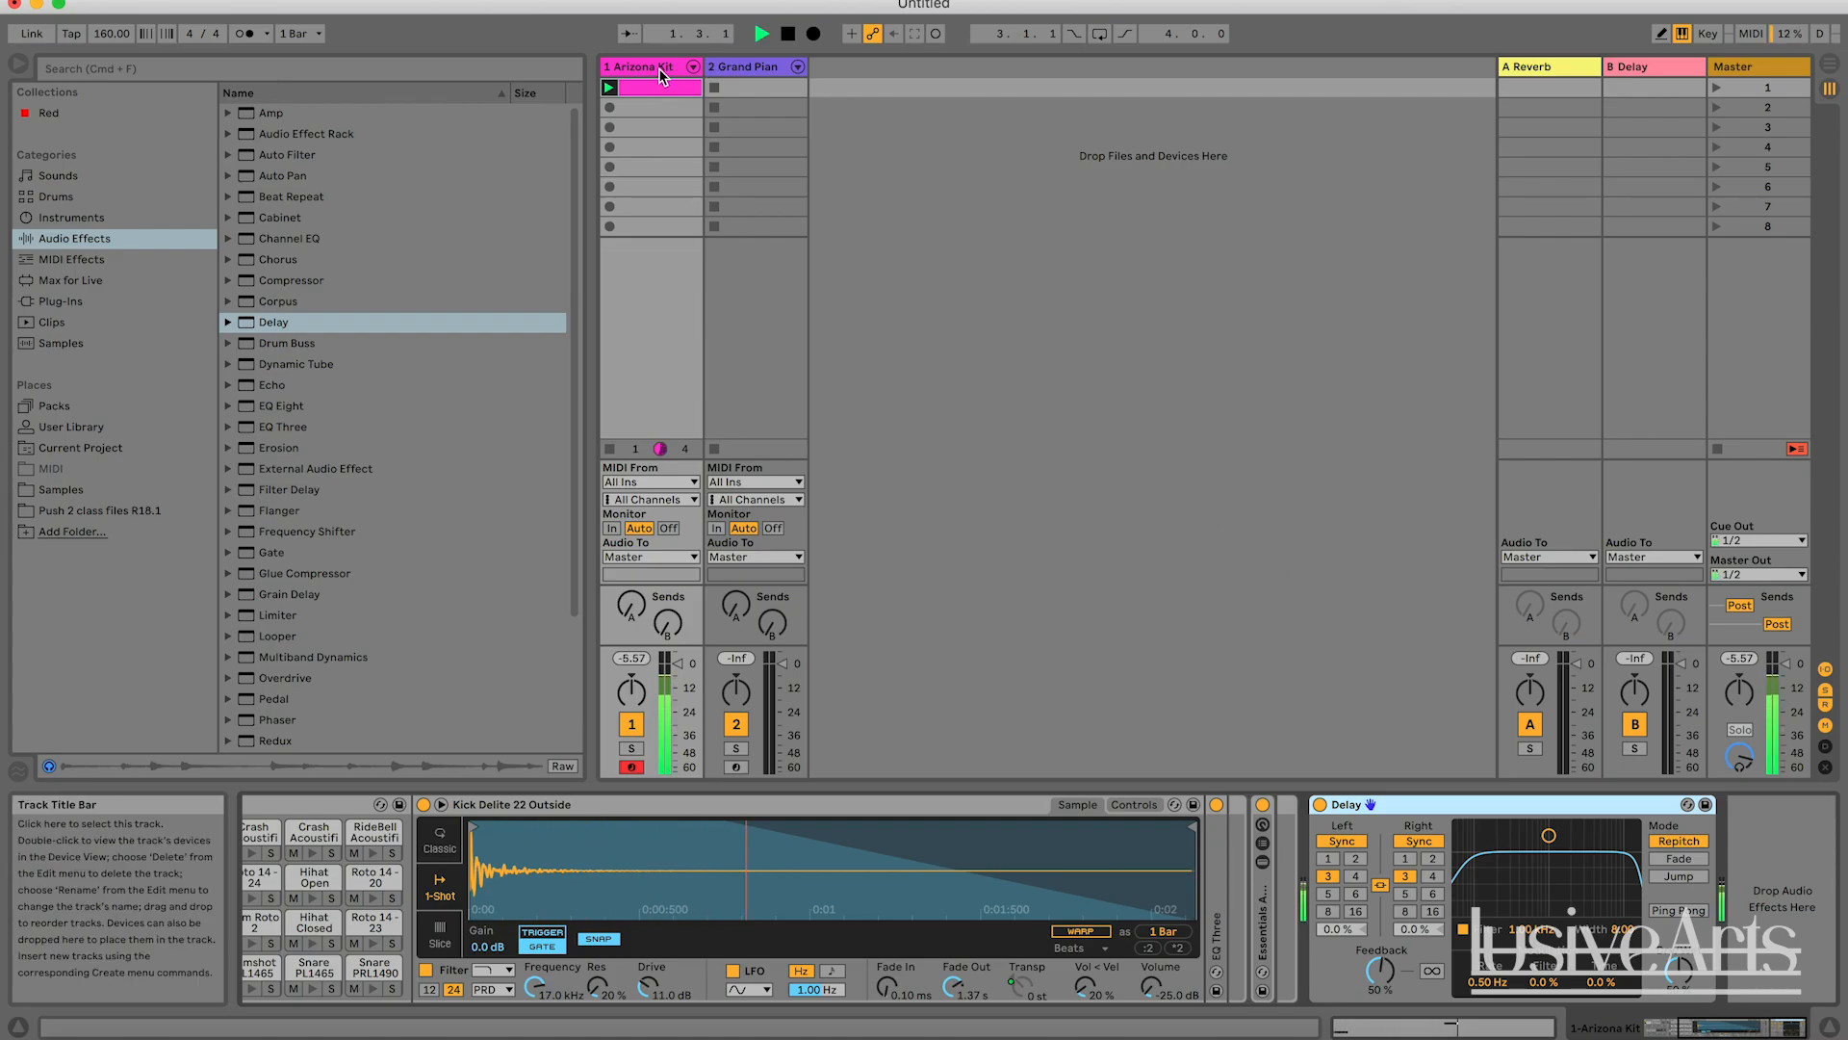
key("space")
right_click(649, 89)
left_click(678, 116)
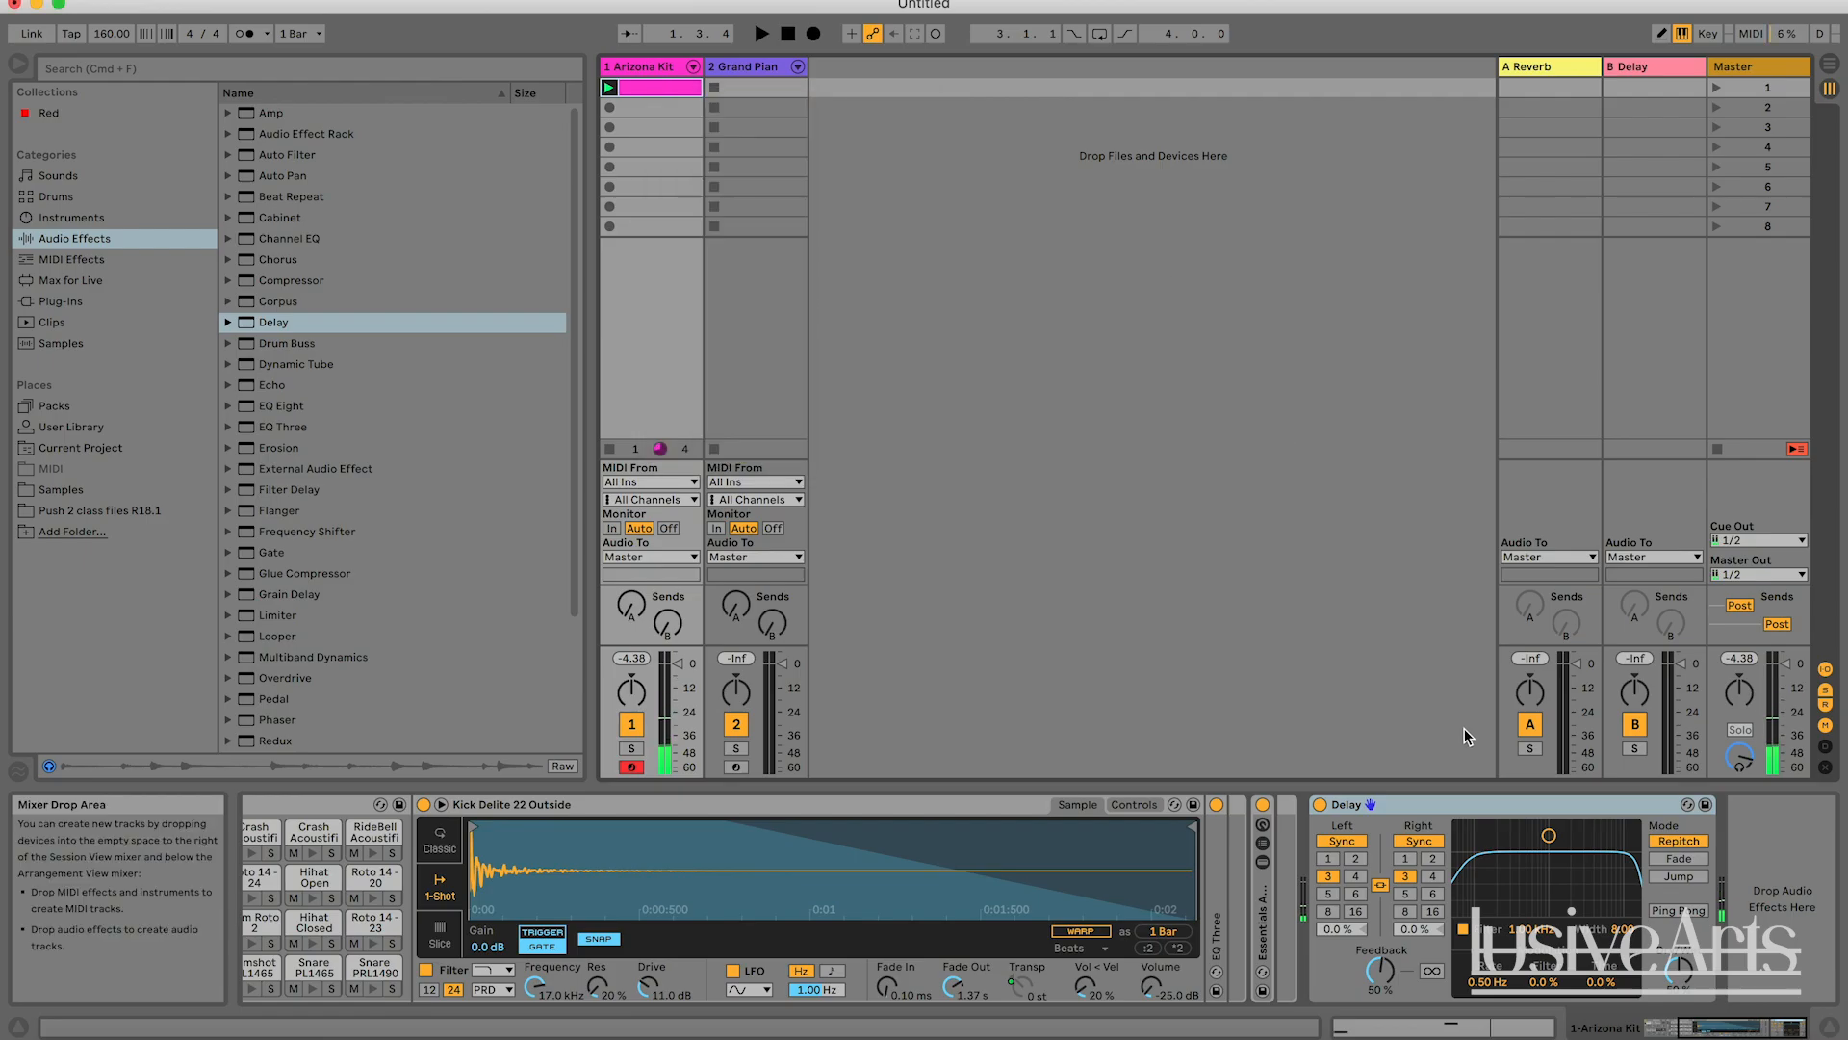
Bypass the Delay, play the clip briefly without it, and reactivate the Delay.
left_click(1320, 804)
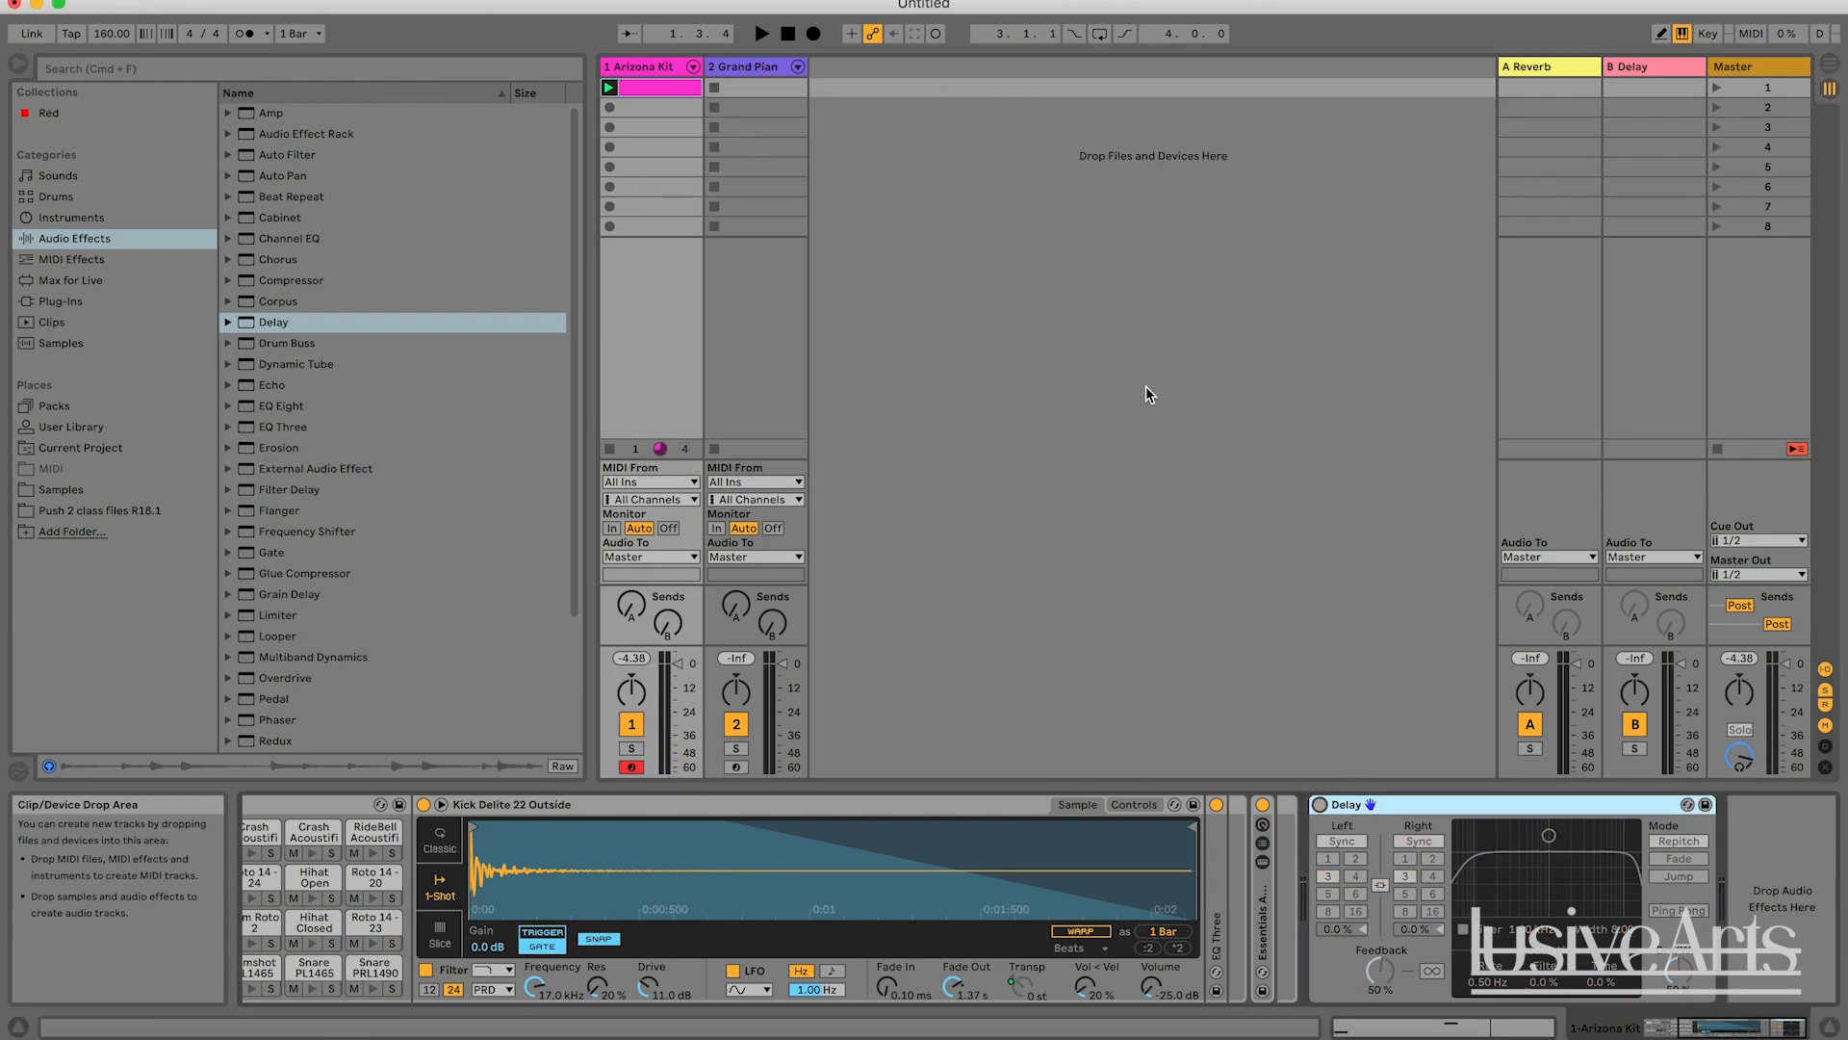
key("space")
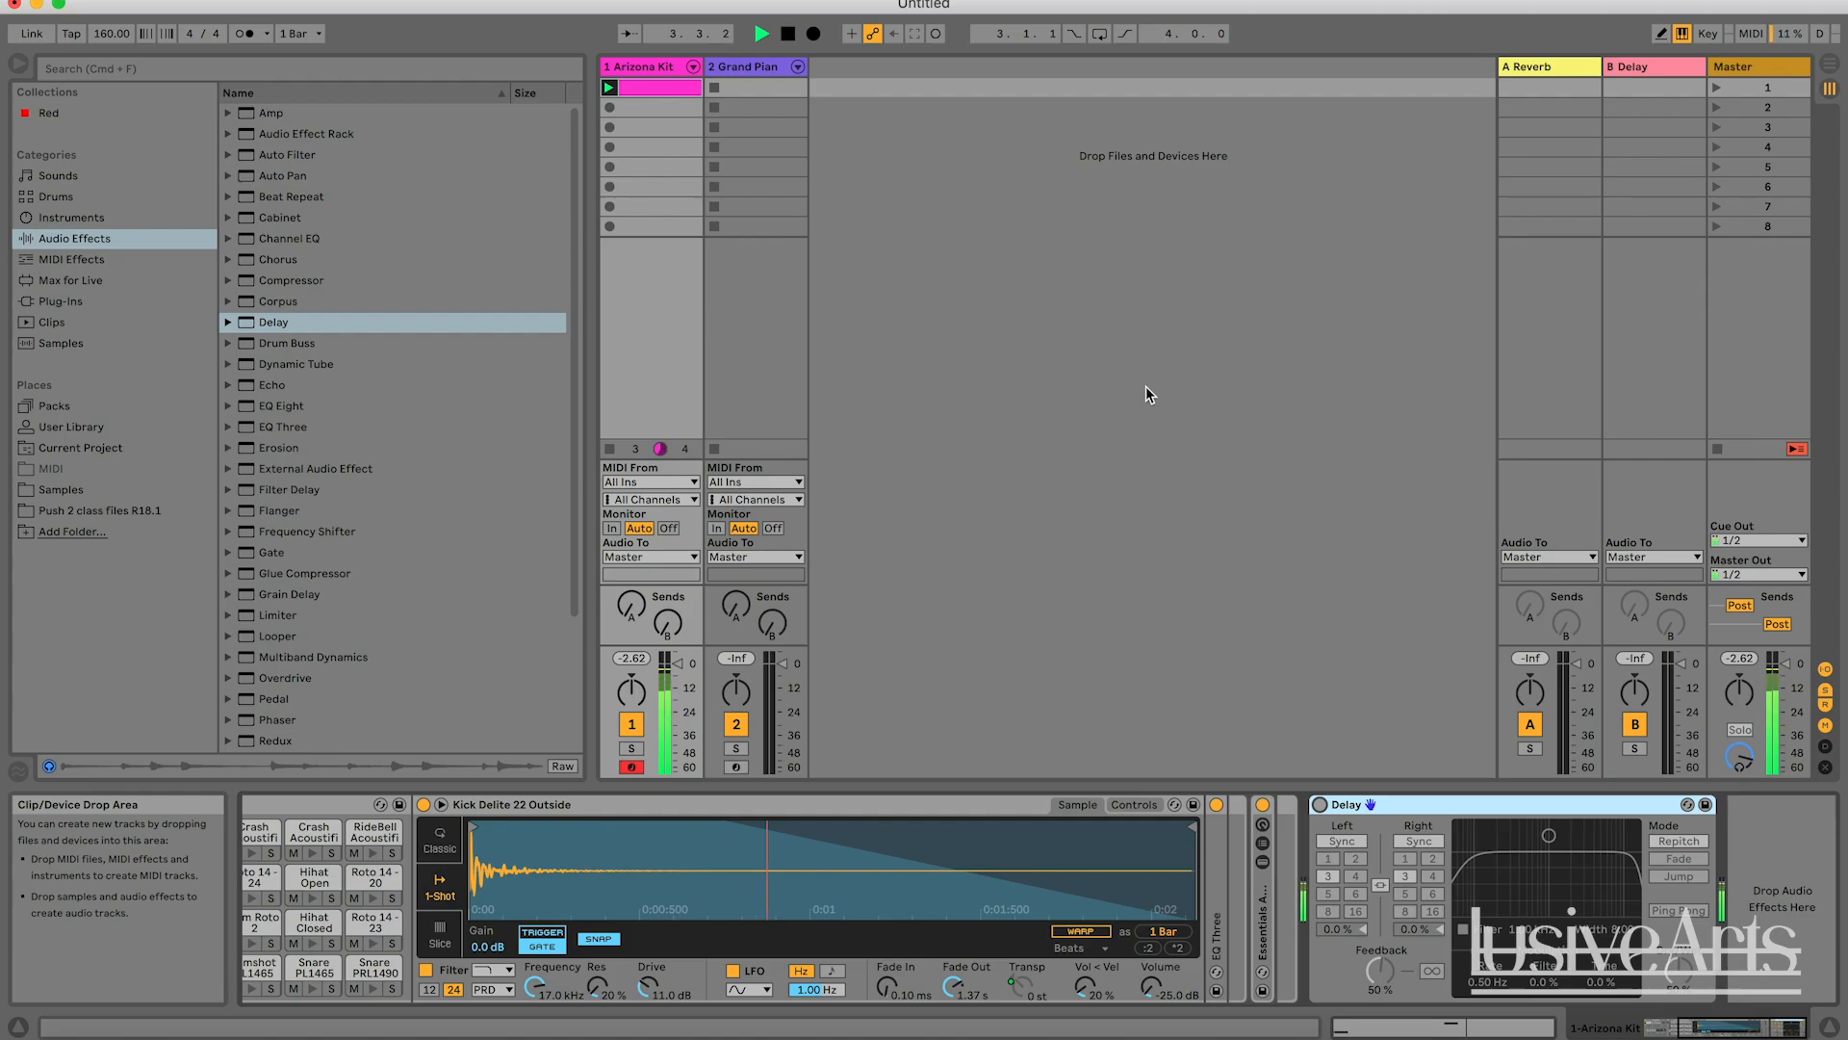
key("space")
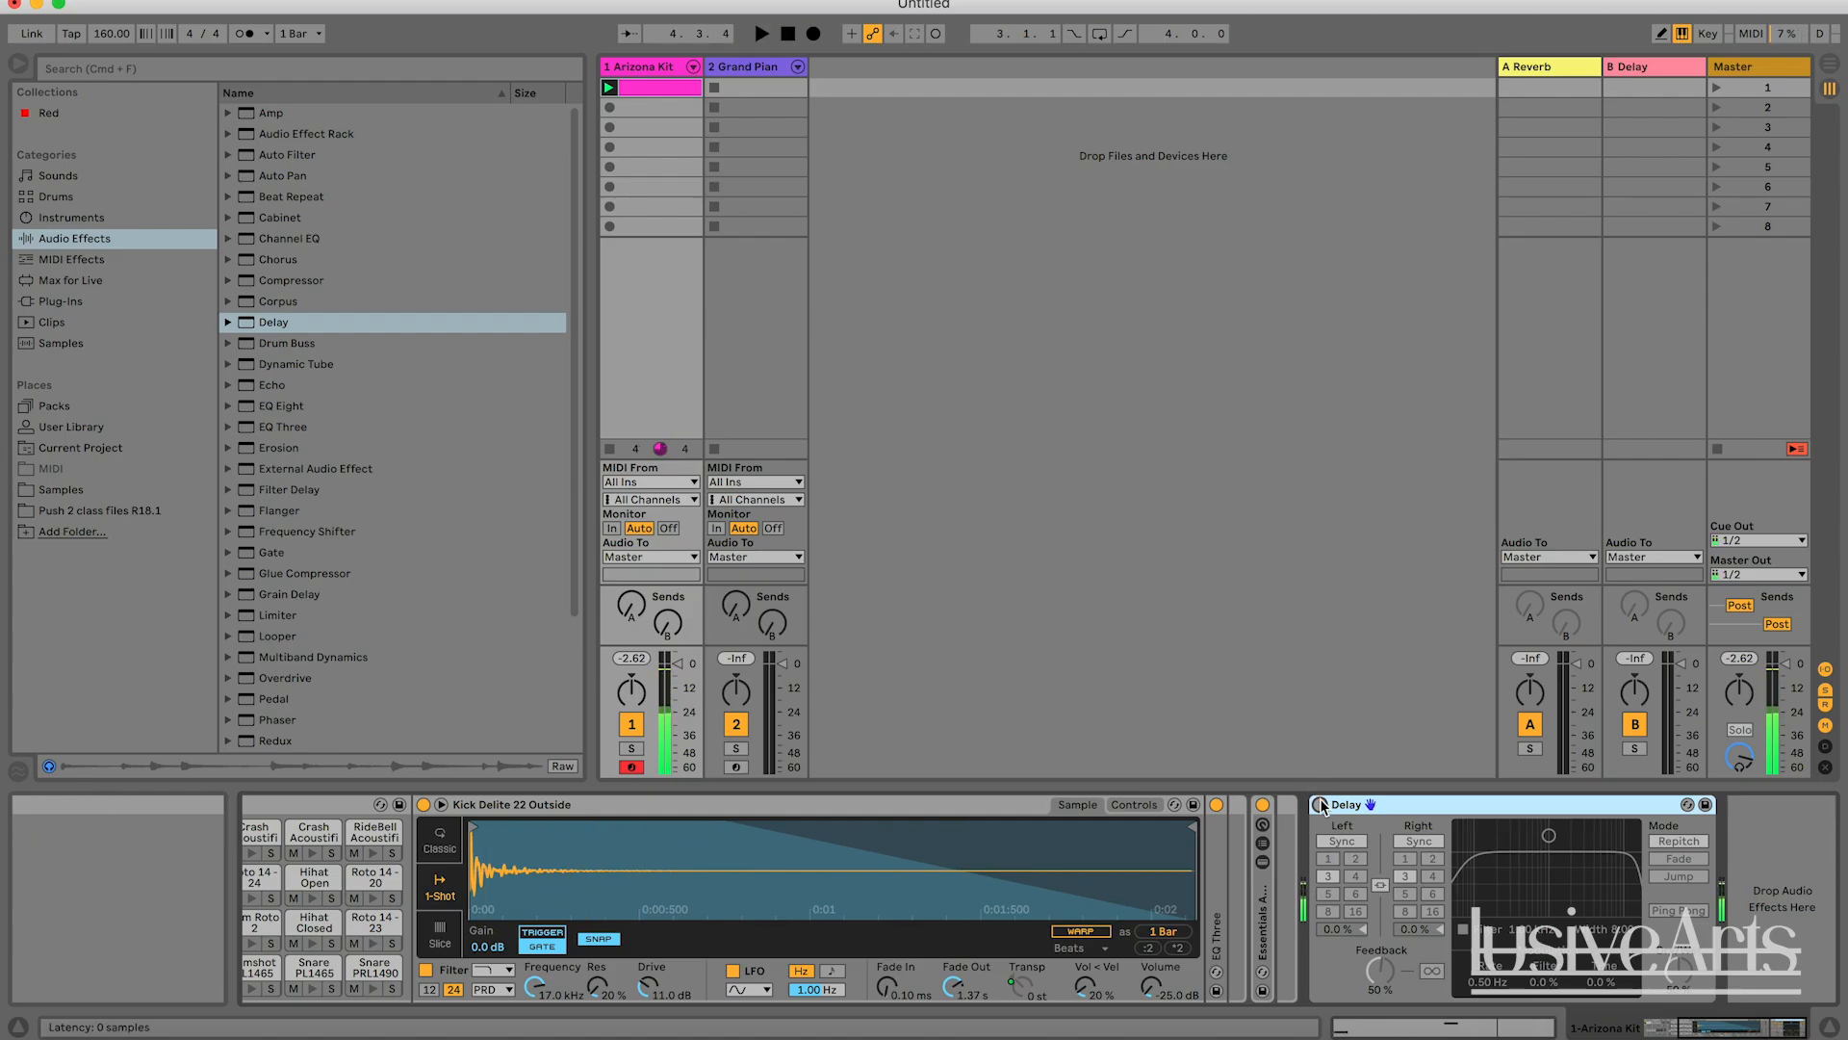
left_click(1322, 803)
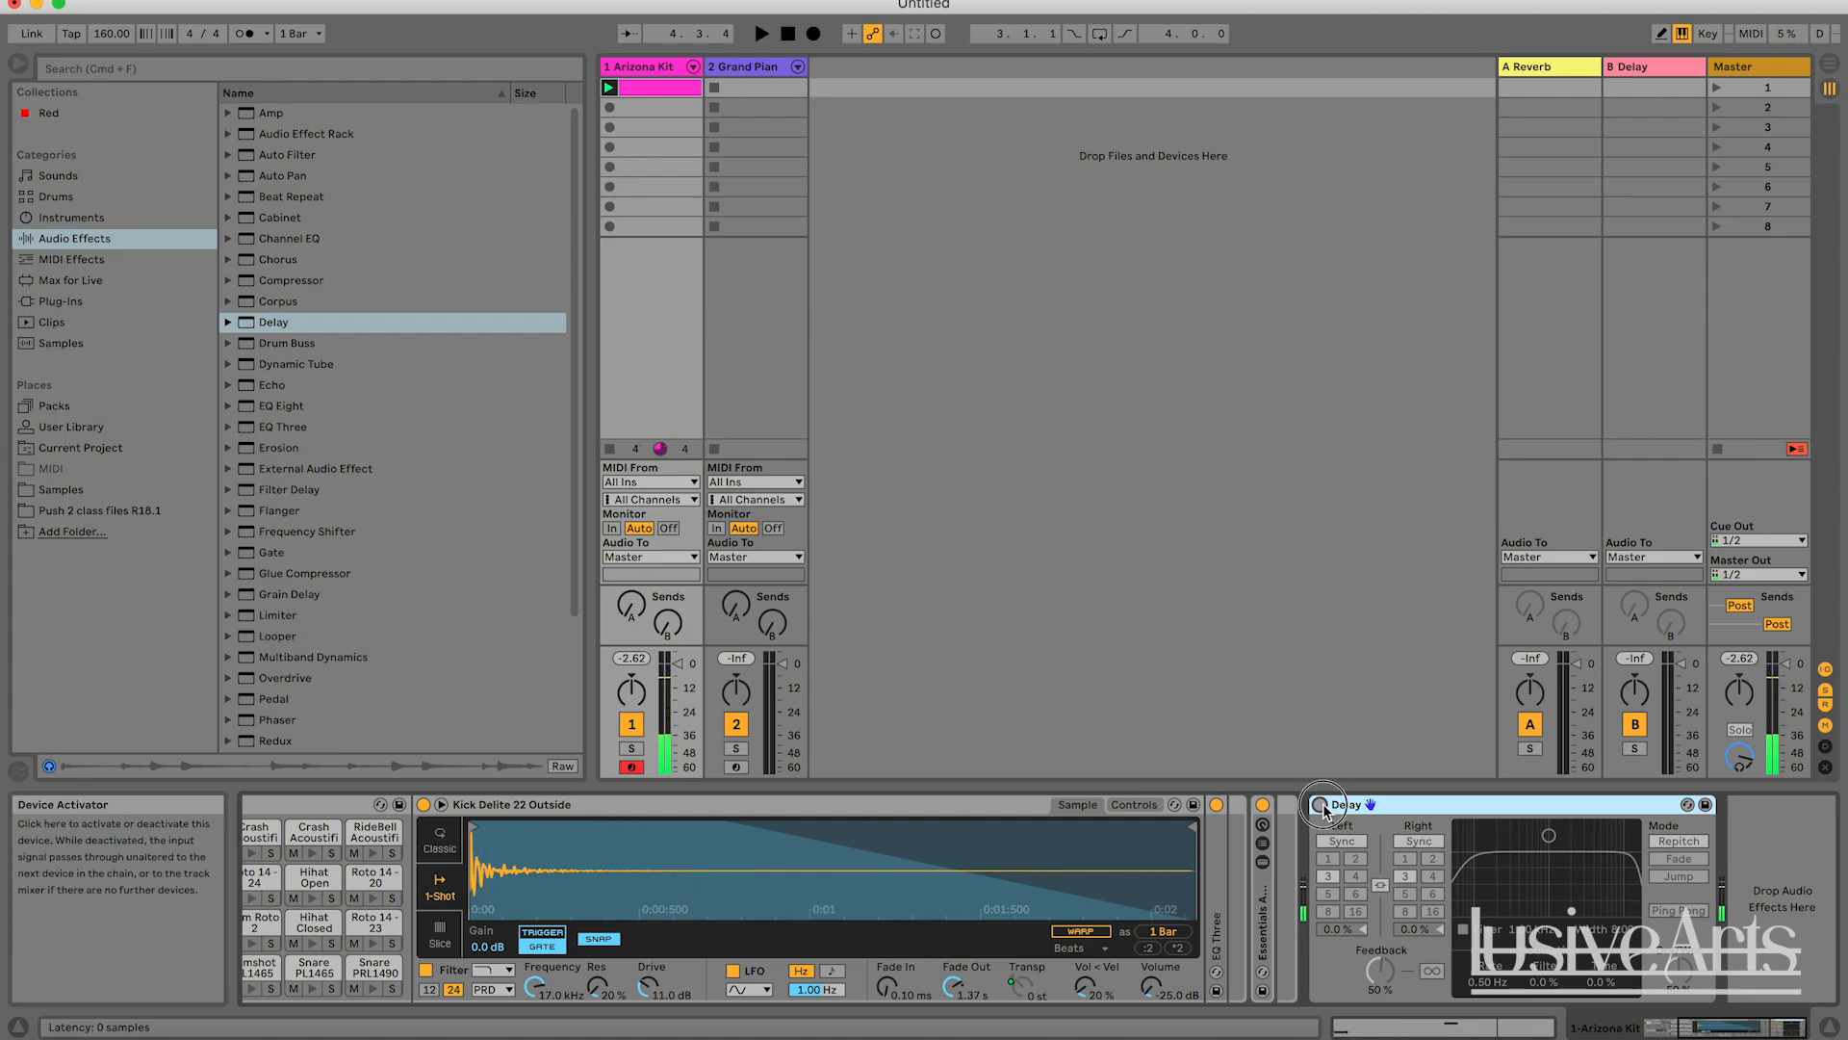
Set the Delay's linked left and right beat divisions to 4 and play the clip briefly.
left_click(1356, 878)
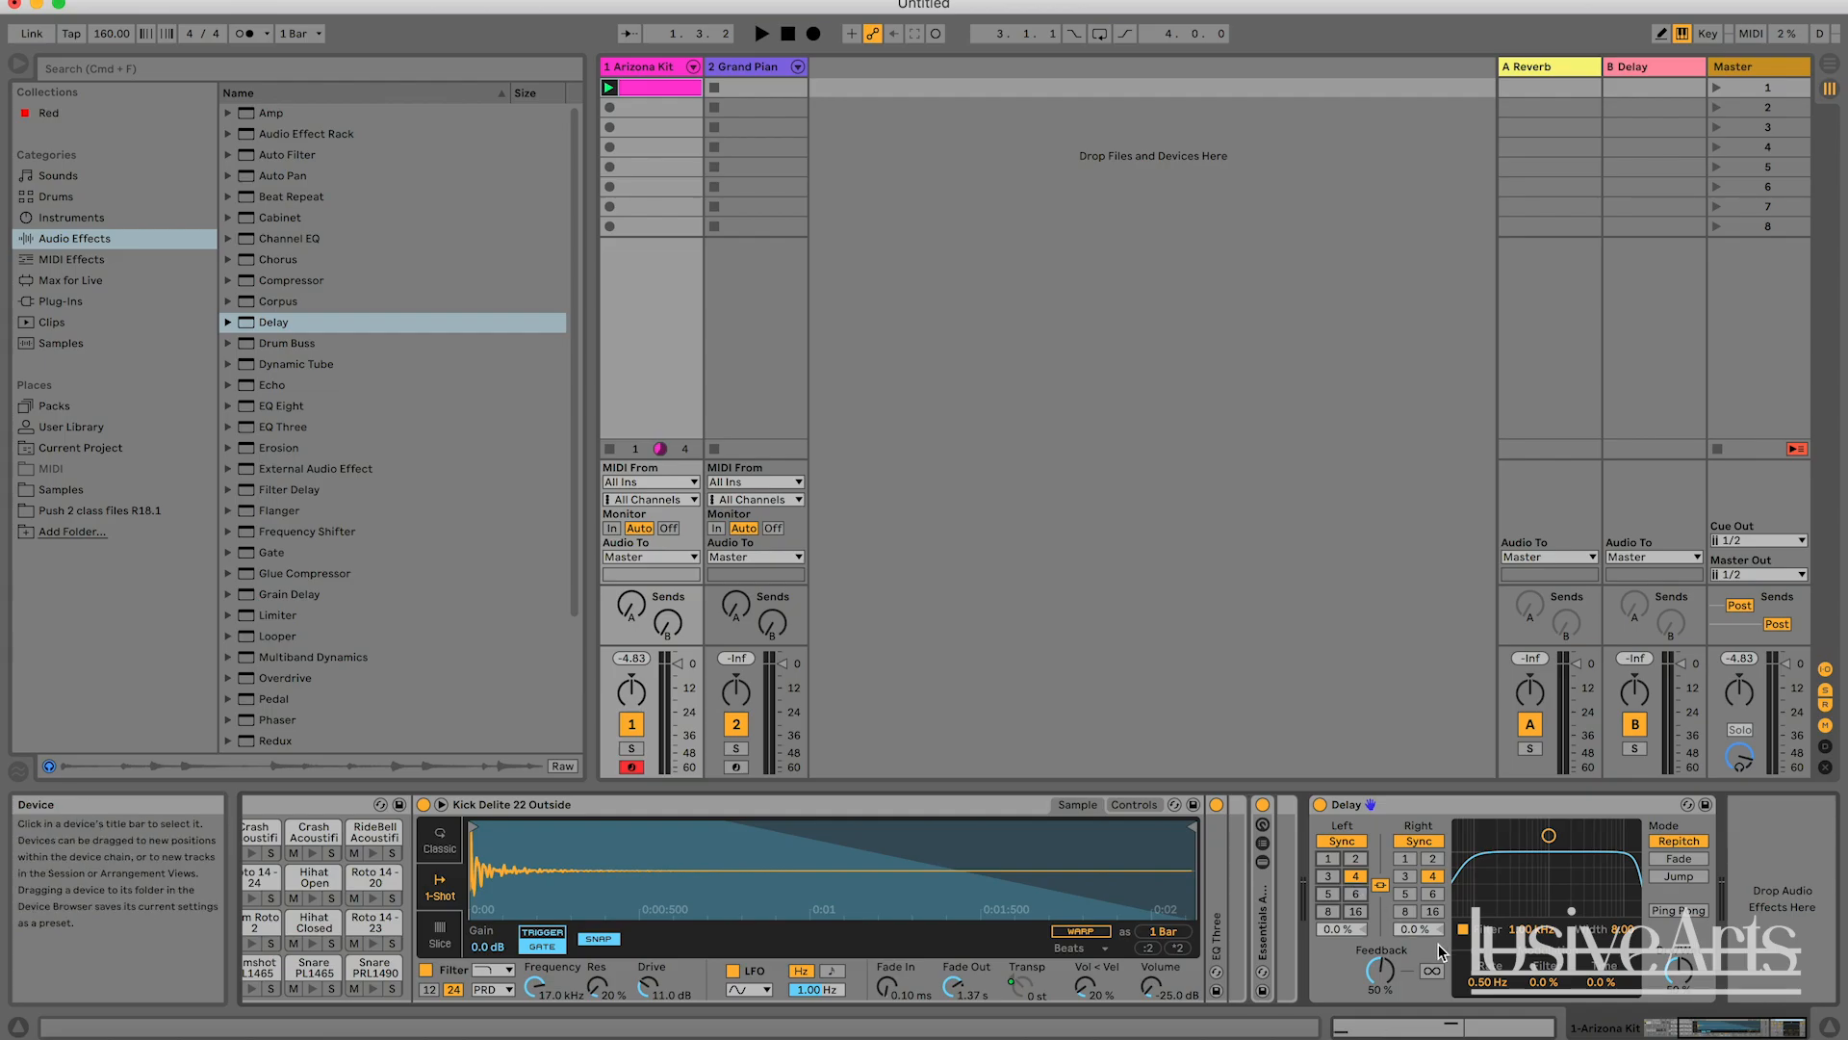
key("space")
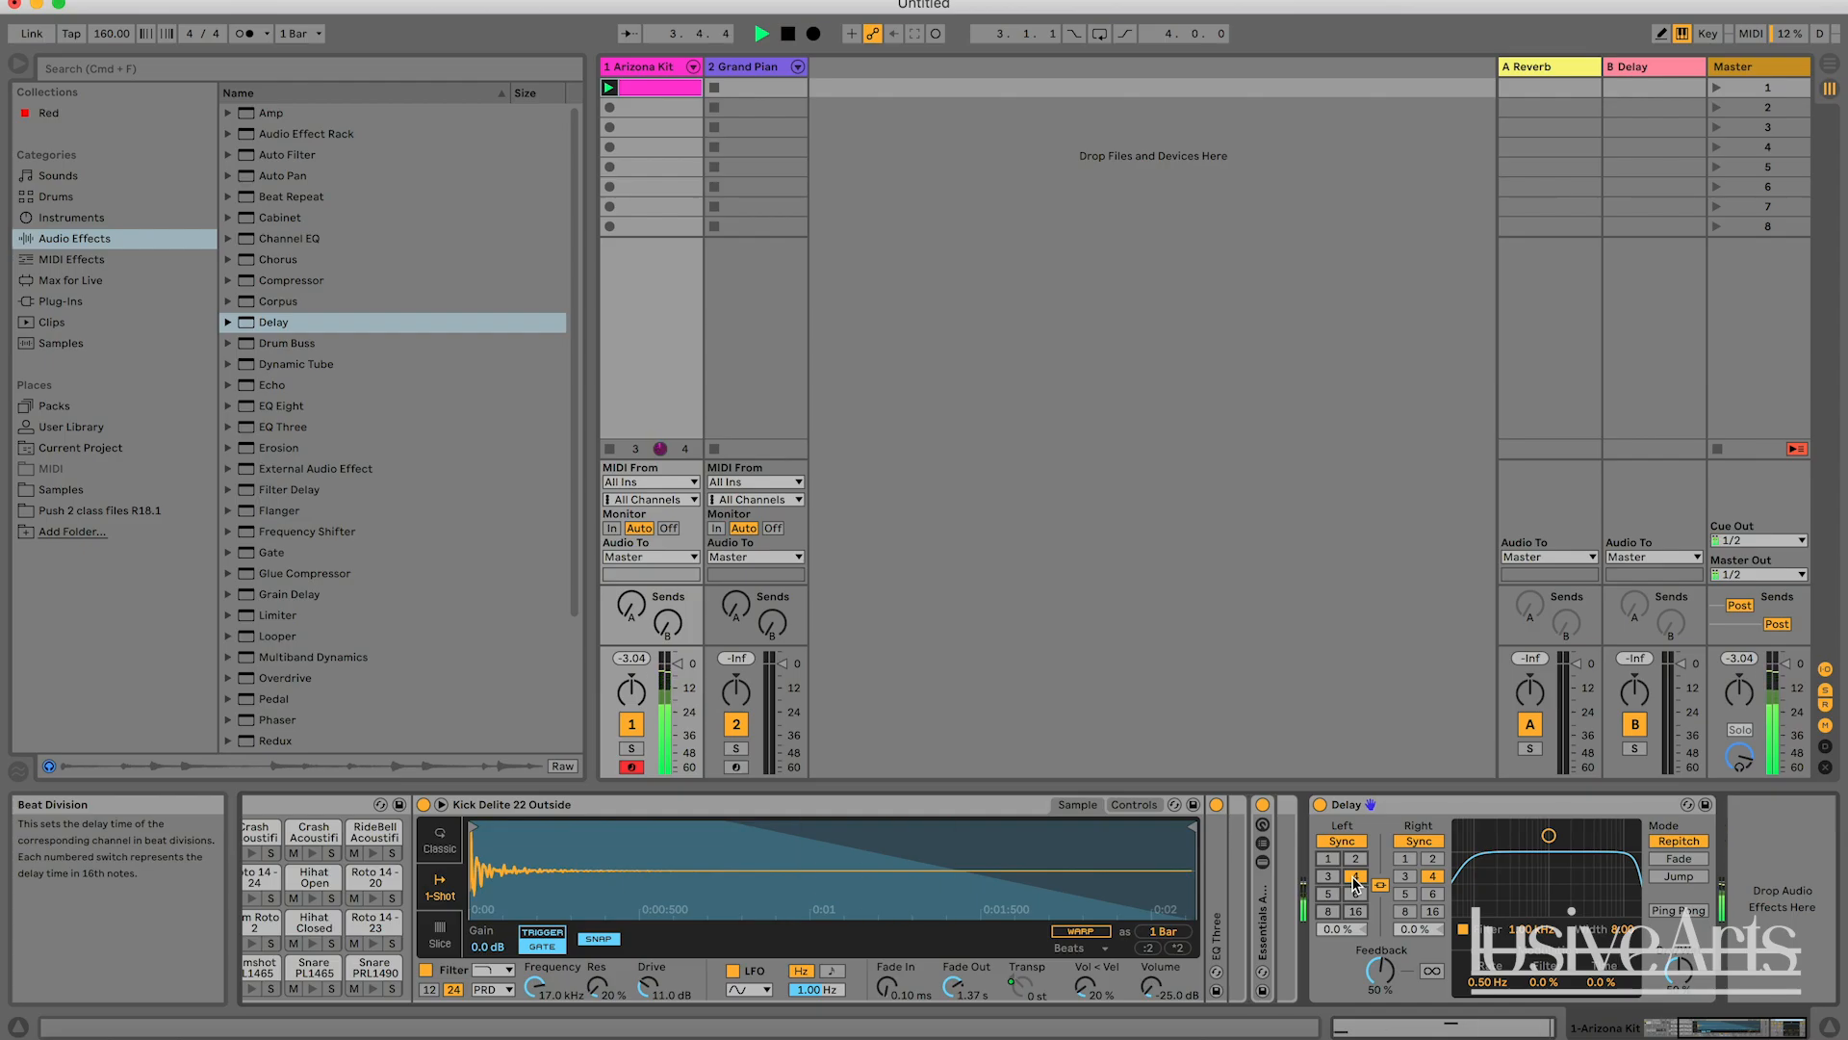
key("space")
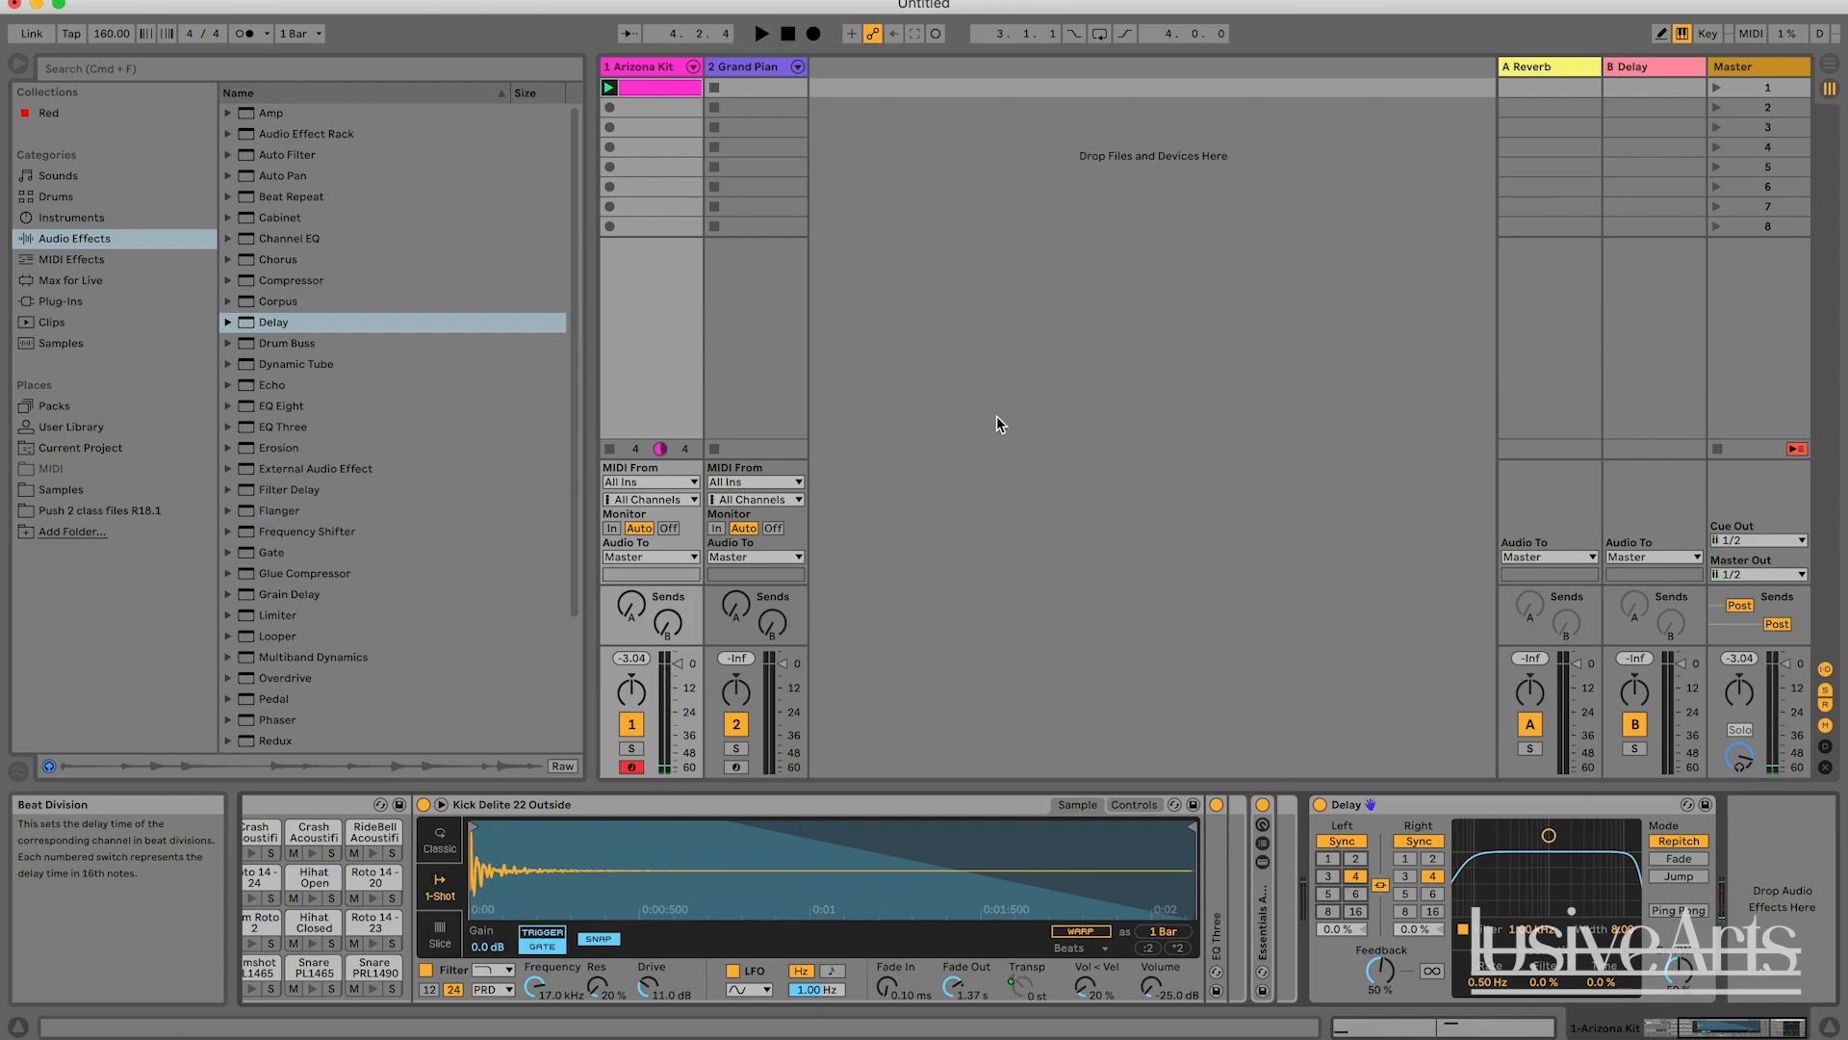
Examine the kick and snare notes in the Arizona Kit clip, and play it in short bursts with the Delay showing.
double_click(660, 87)
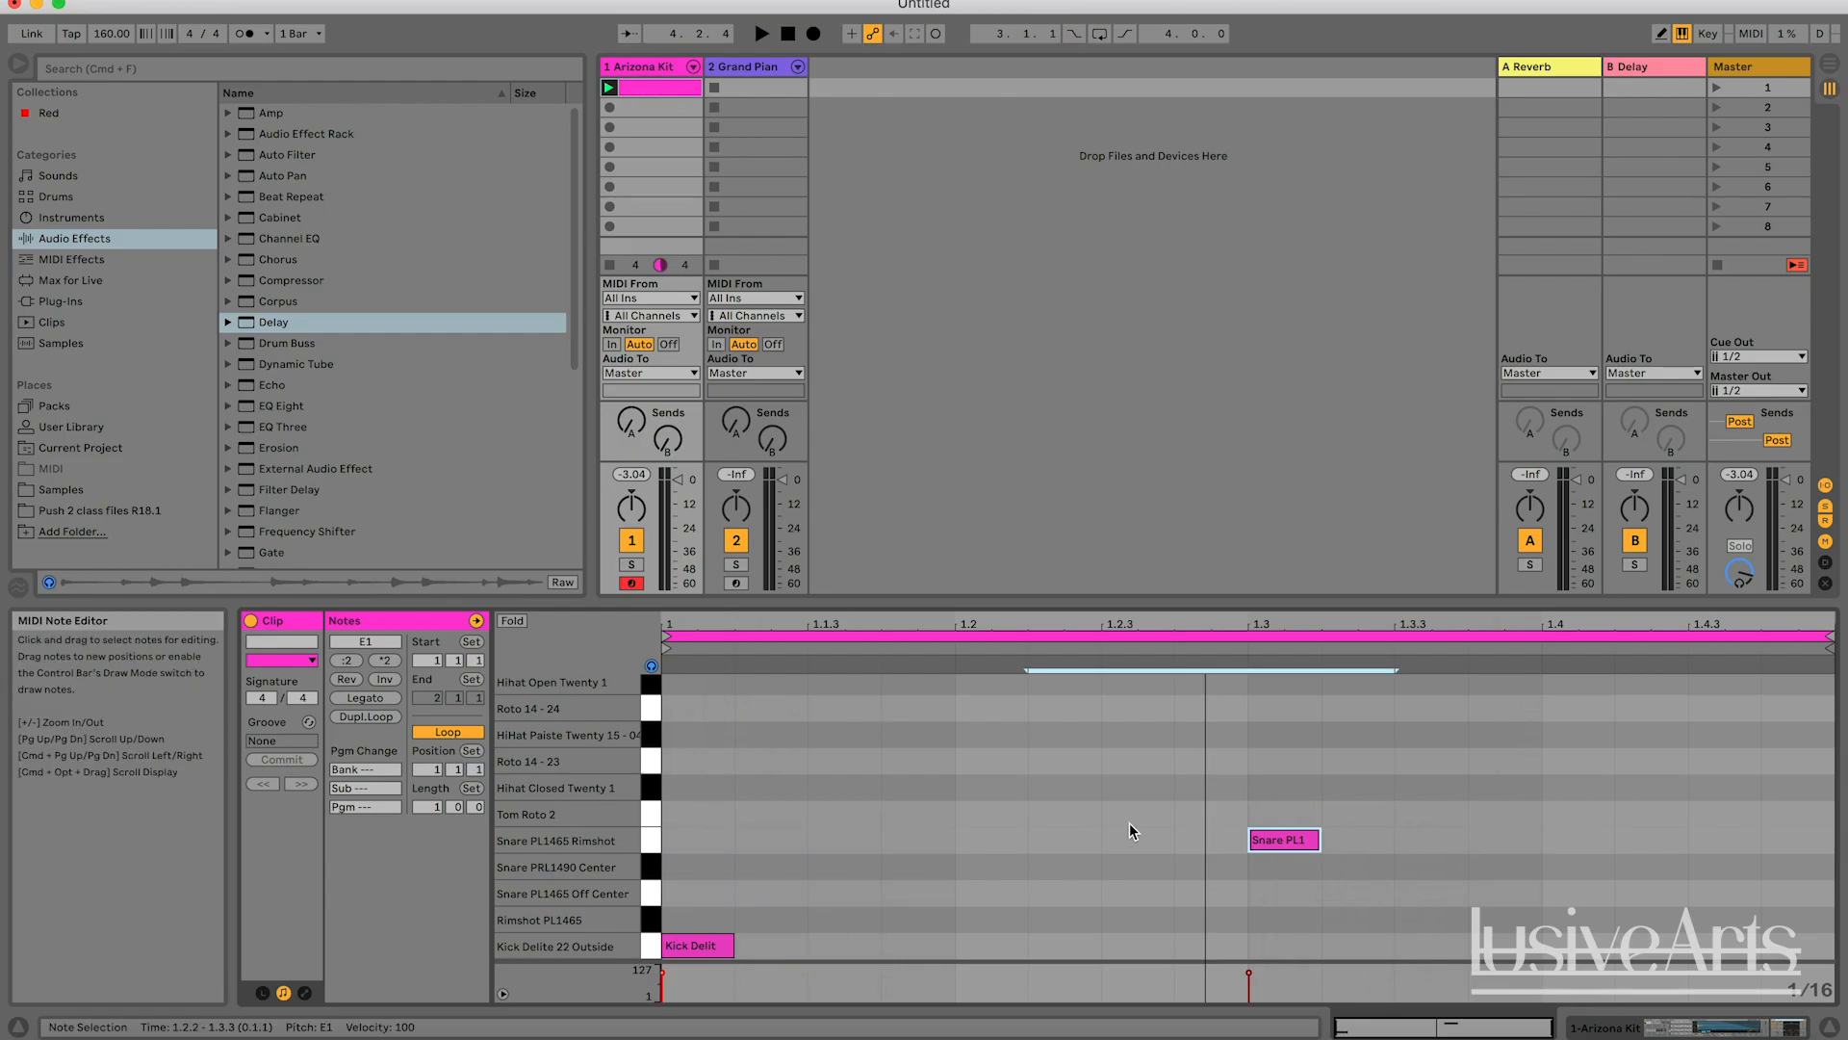
left_click(643, 72)
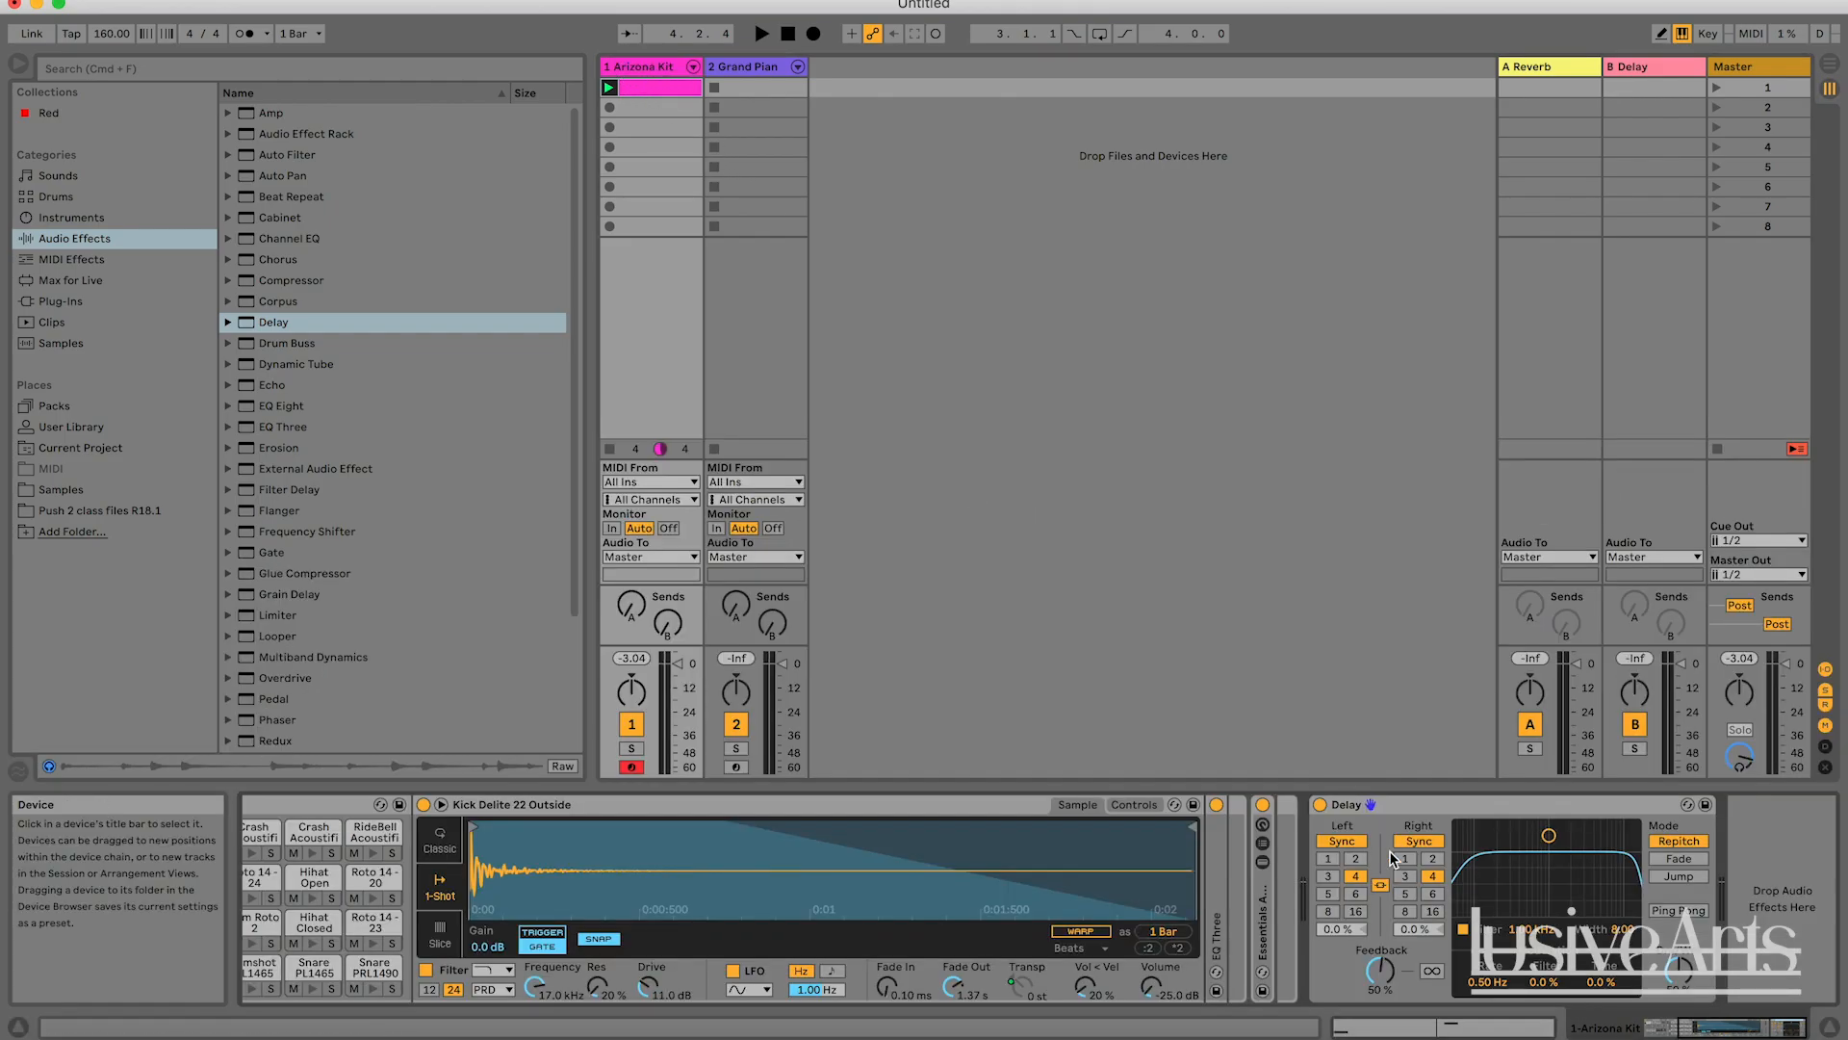
key("space")
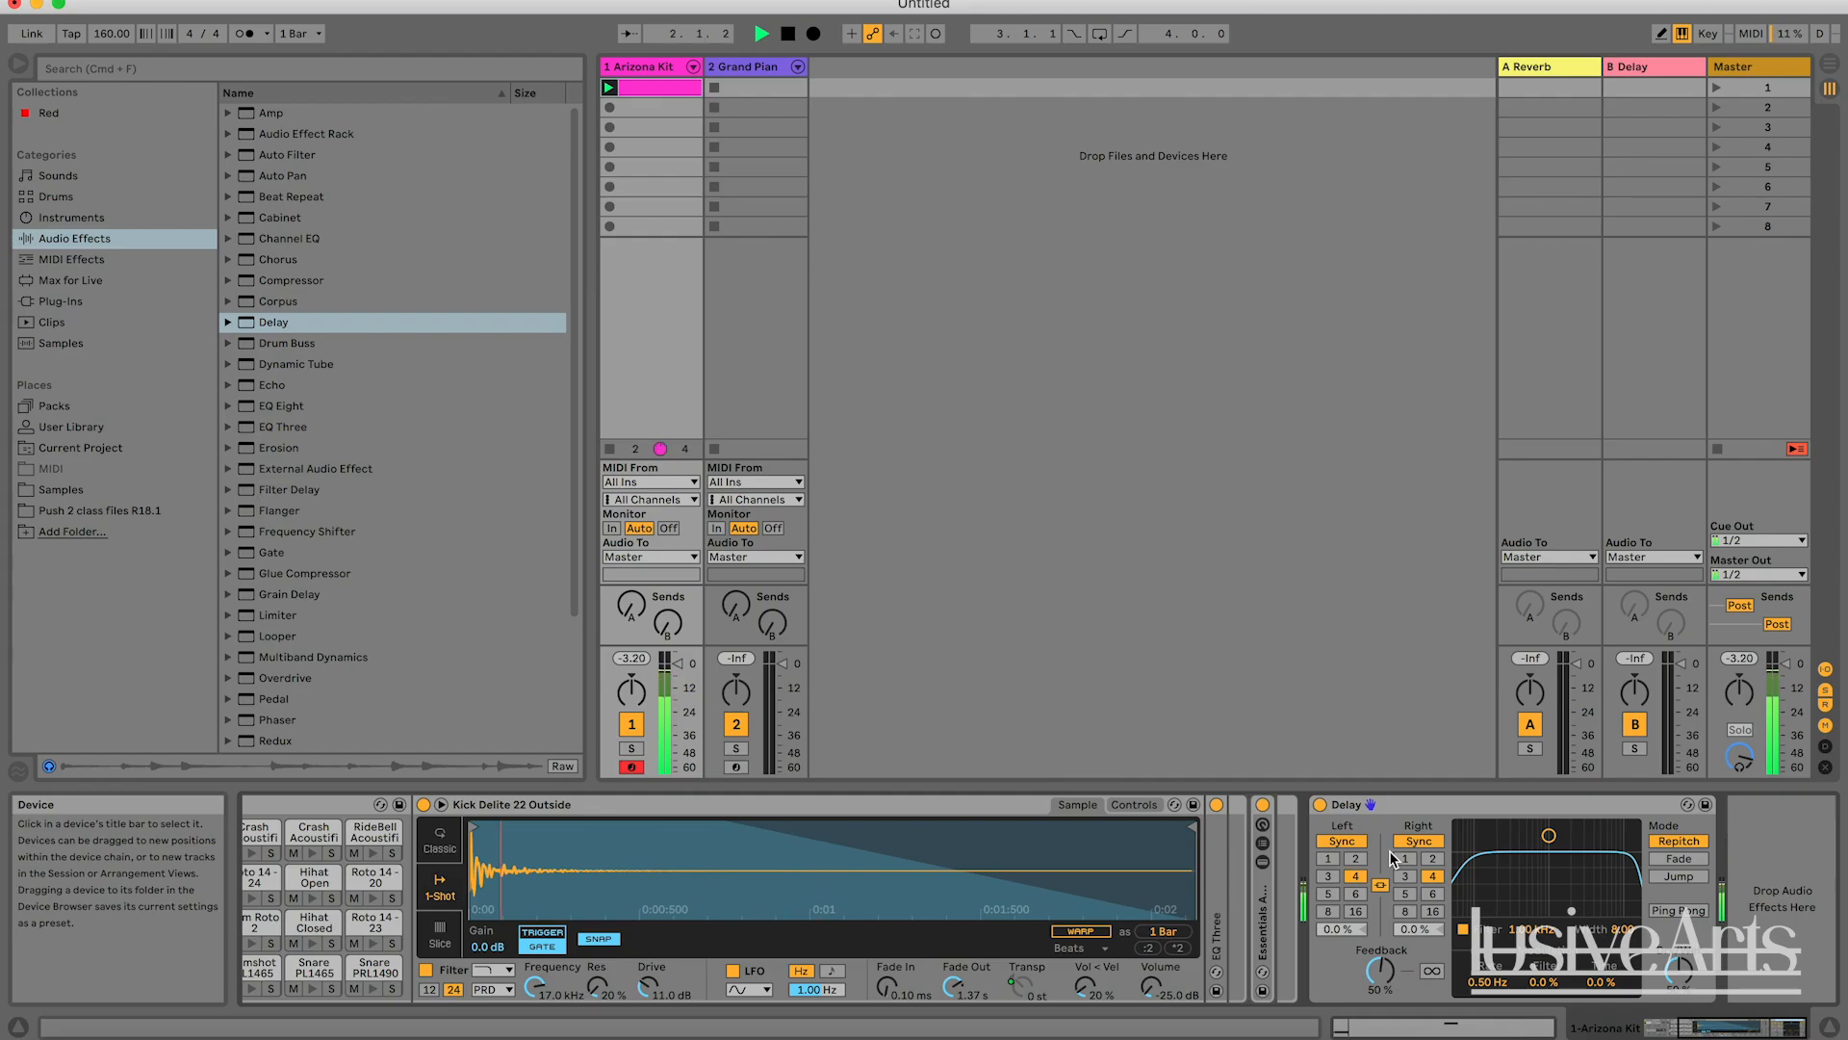
key("space")
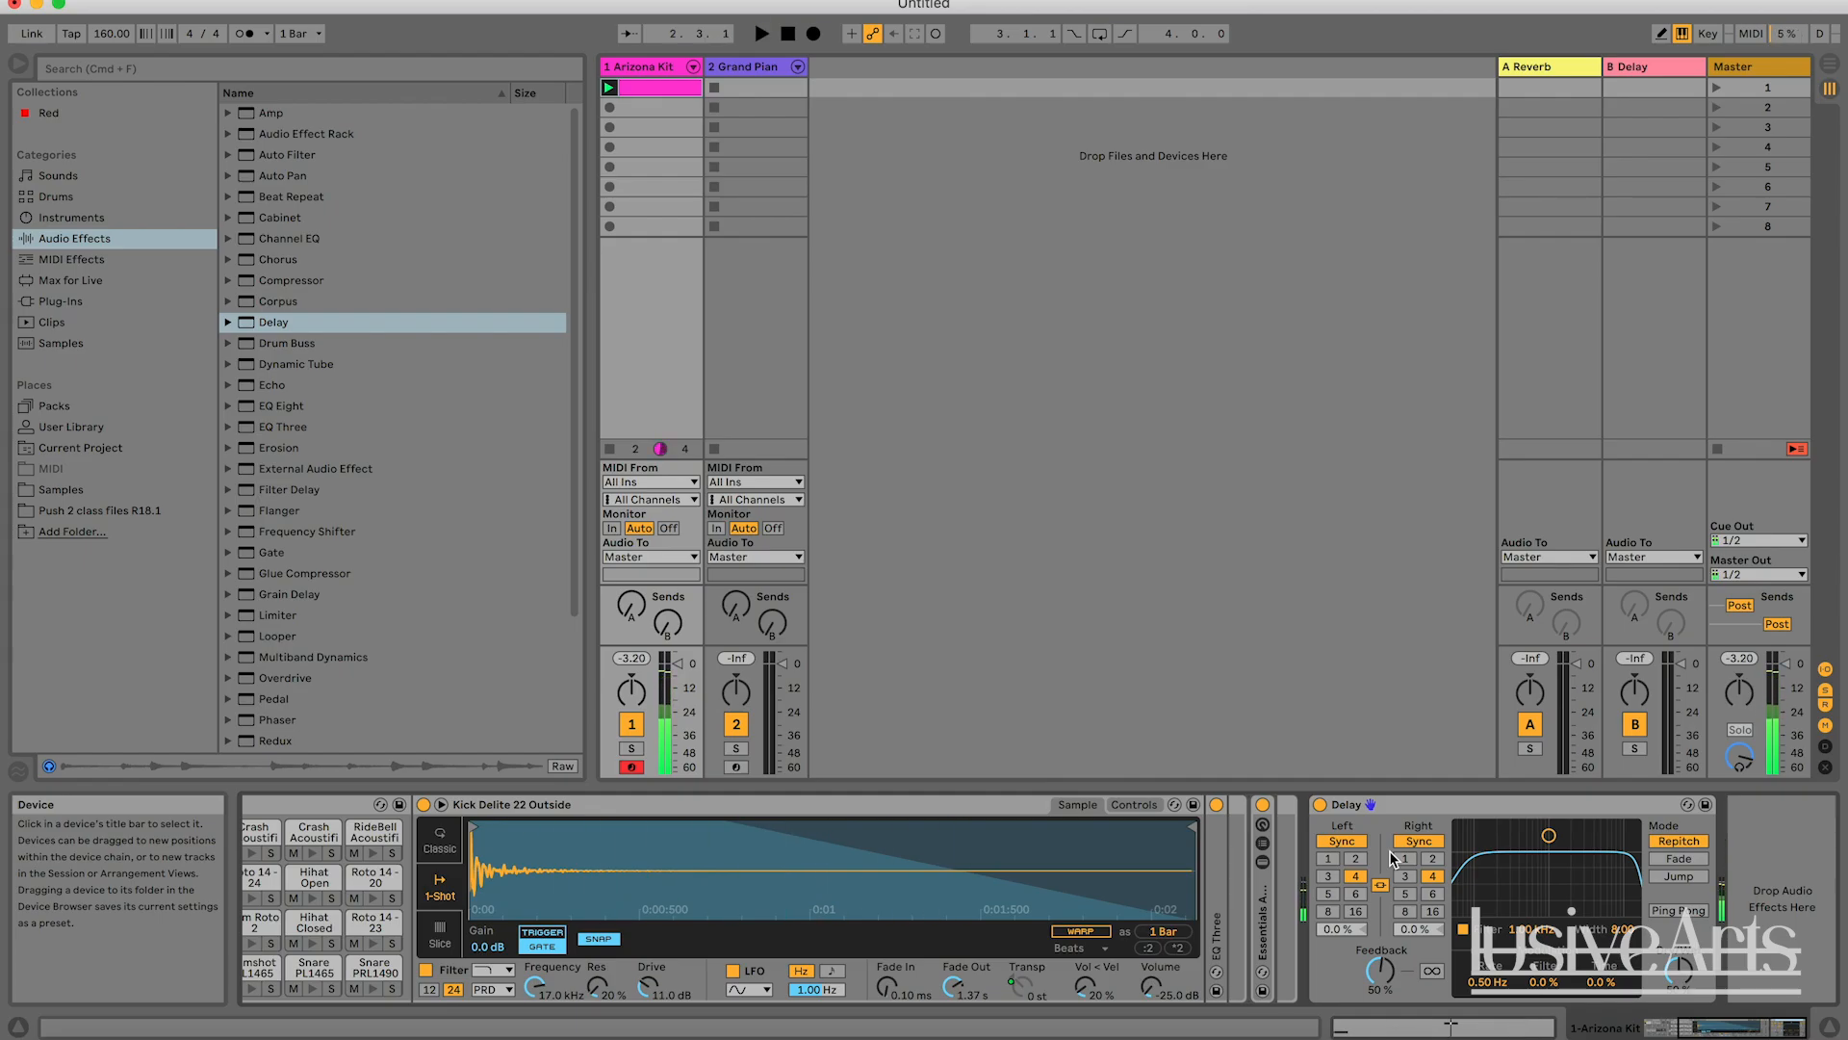
key("space")
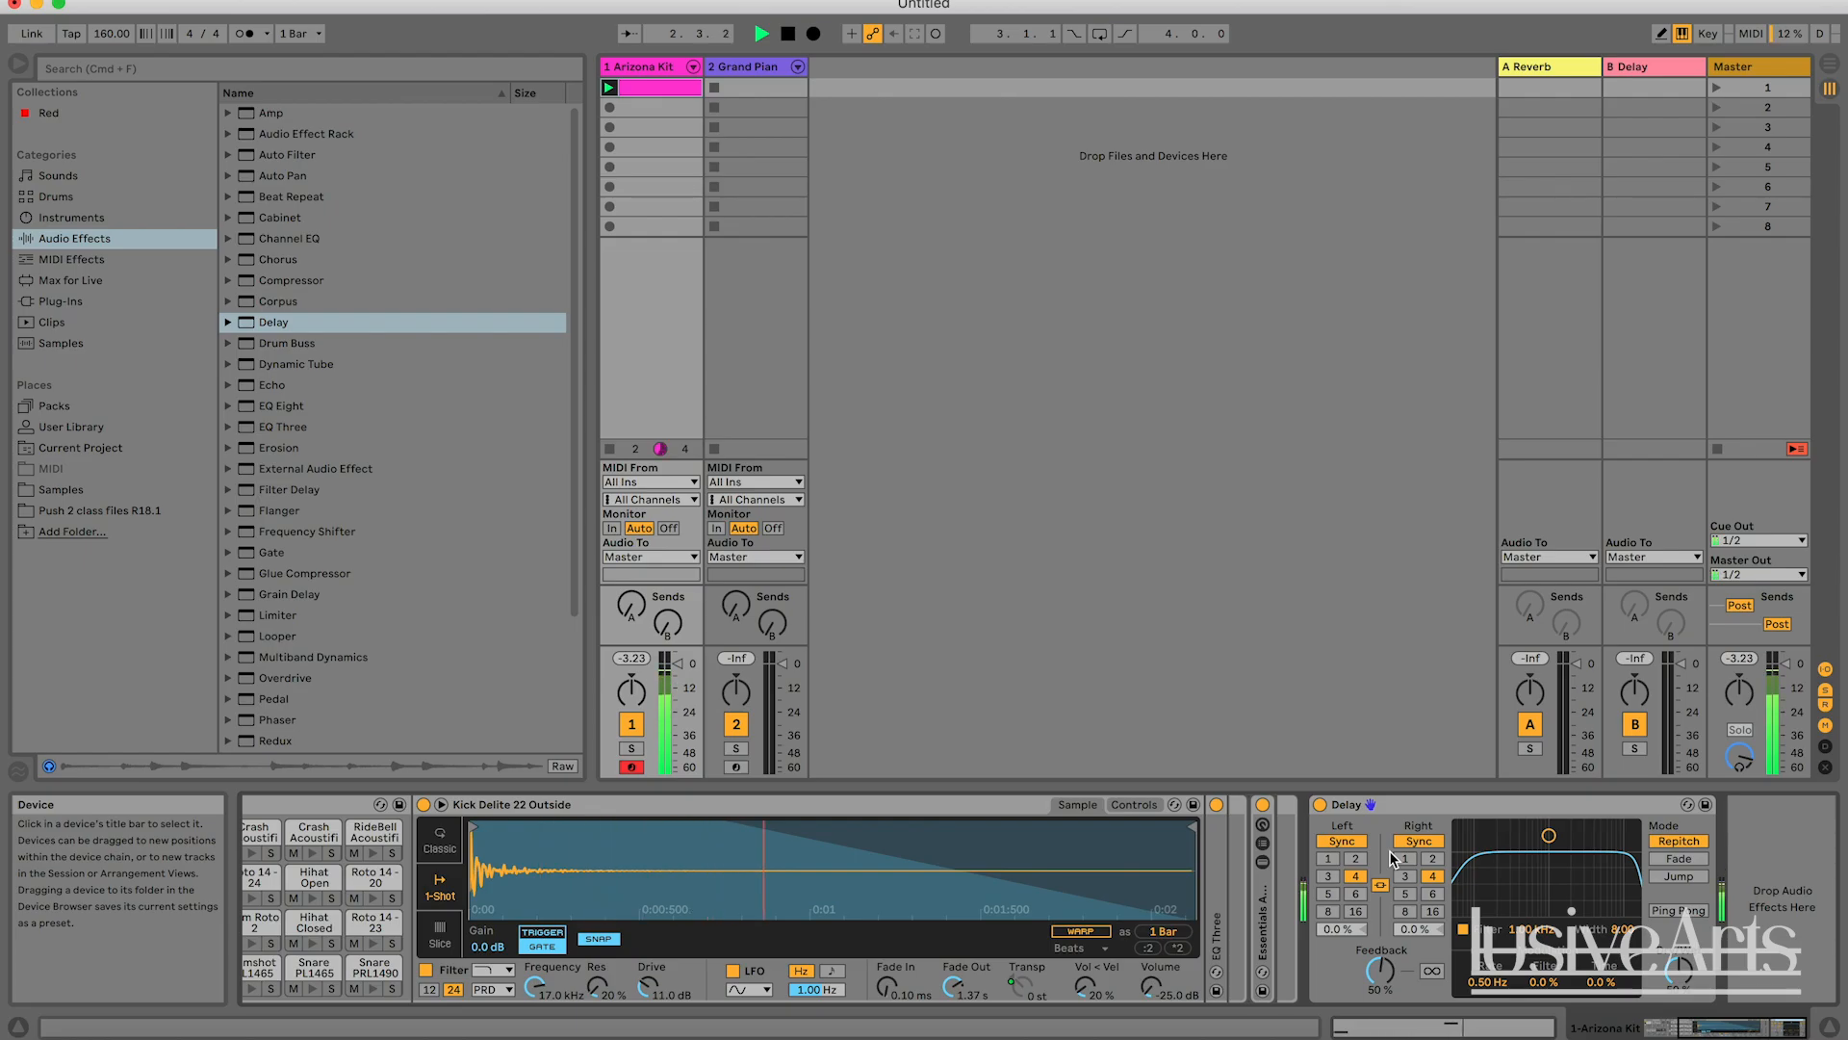
key("space")
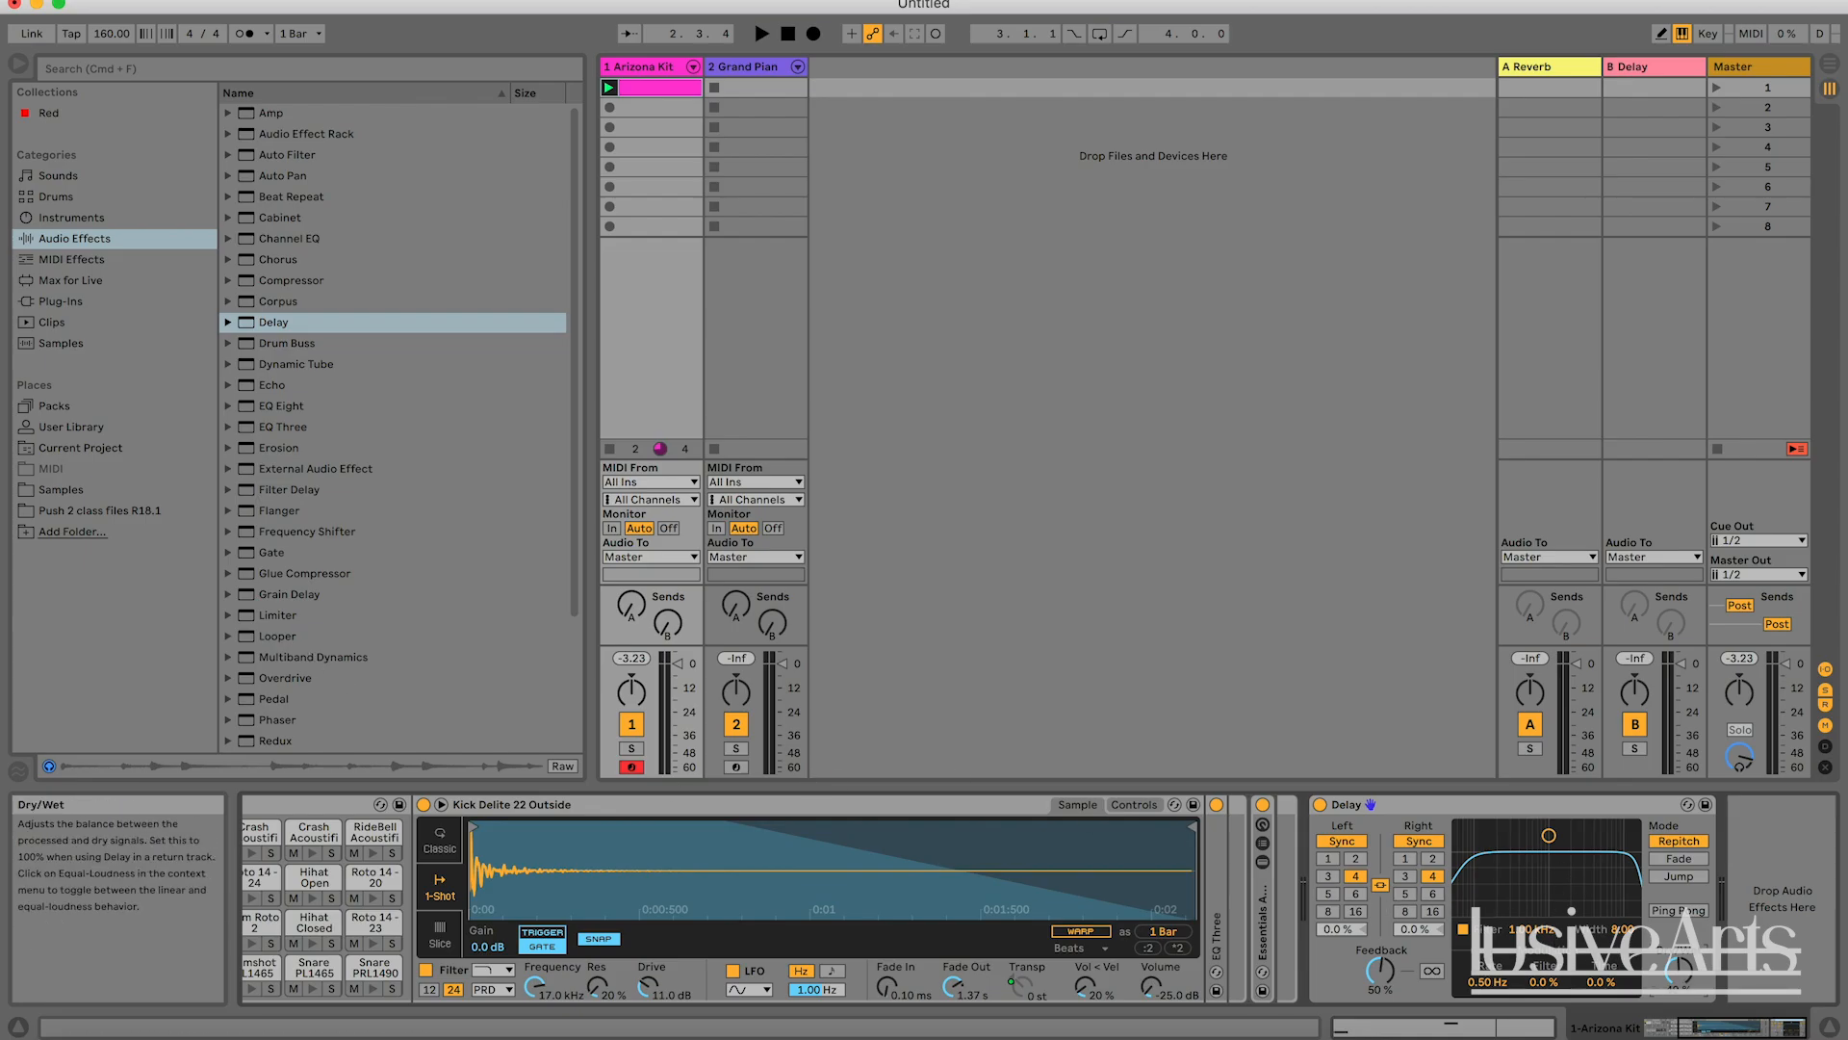
Audition the clip with the Delay's Dry/Wet fully dry, and again with it fully wet.
key("space")
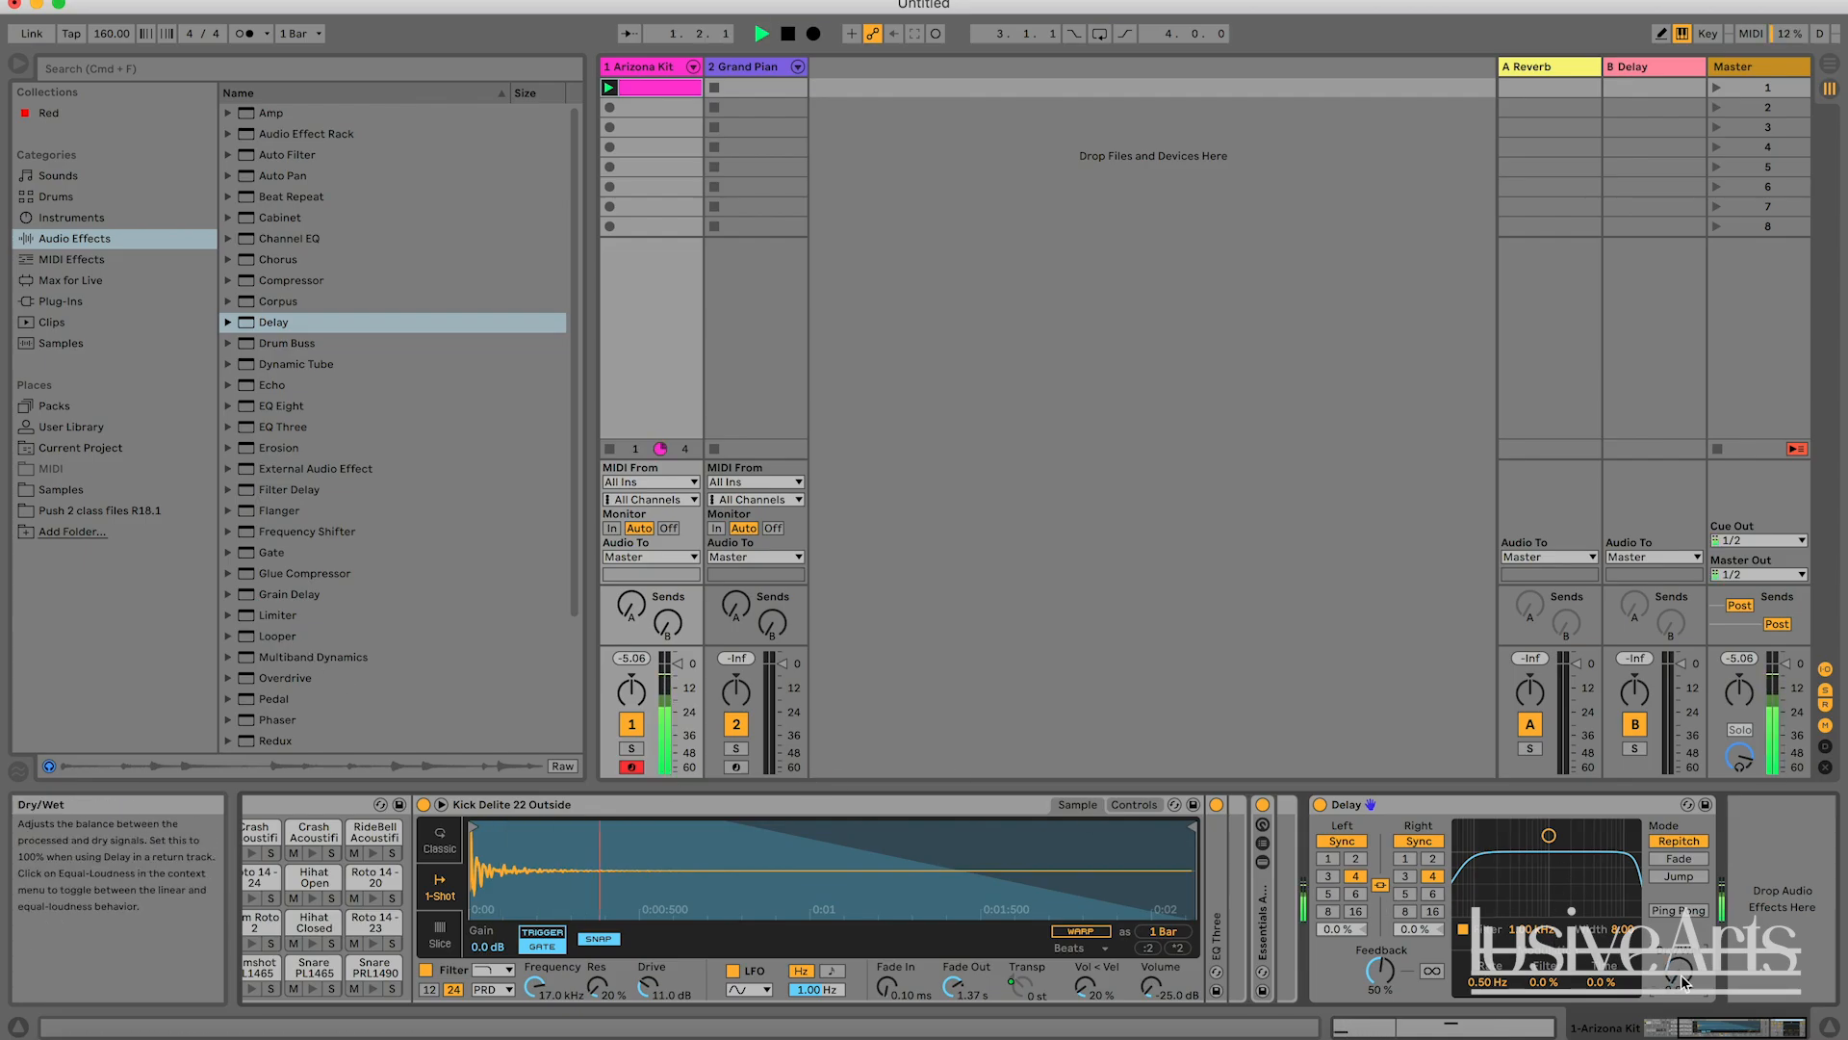
key("space")
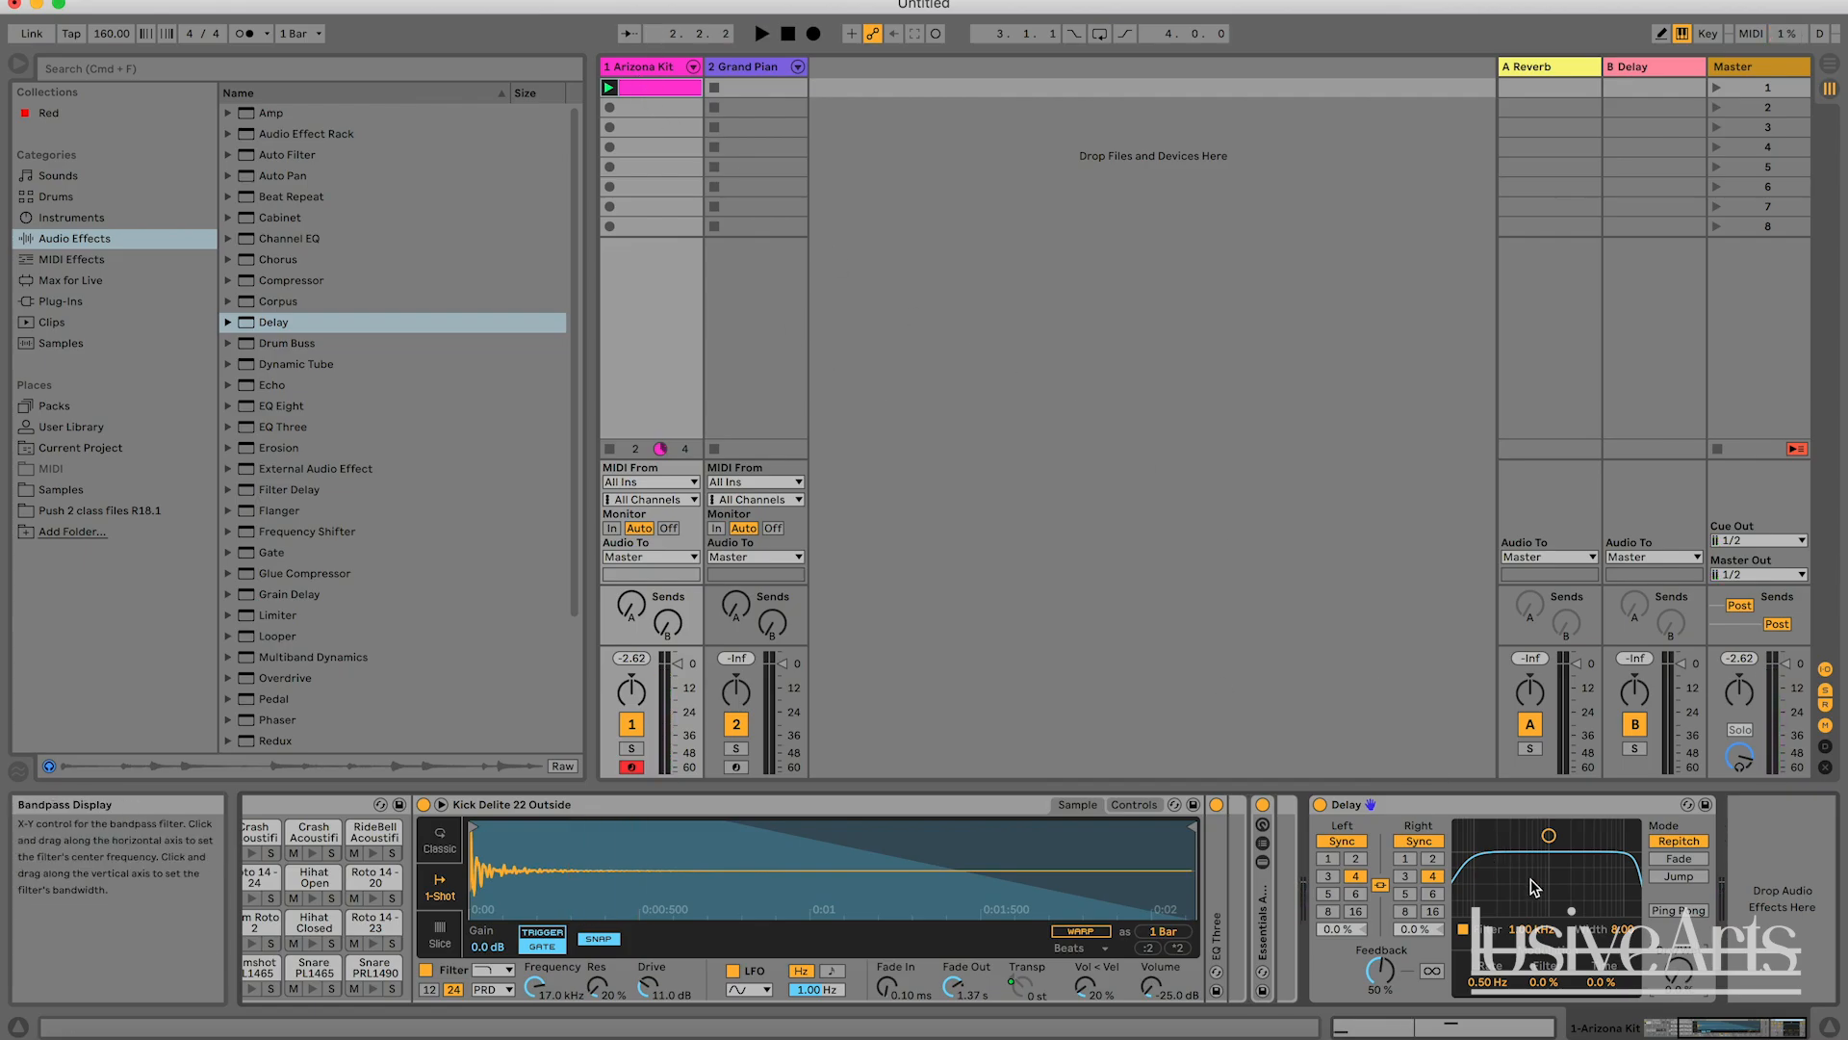
key("space")
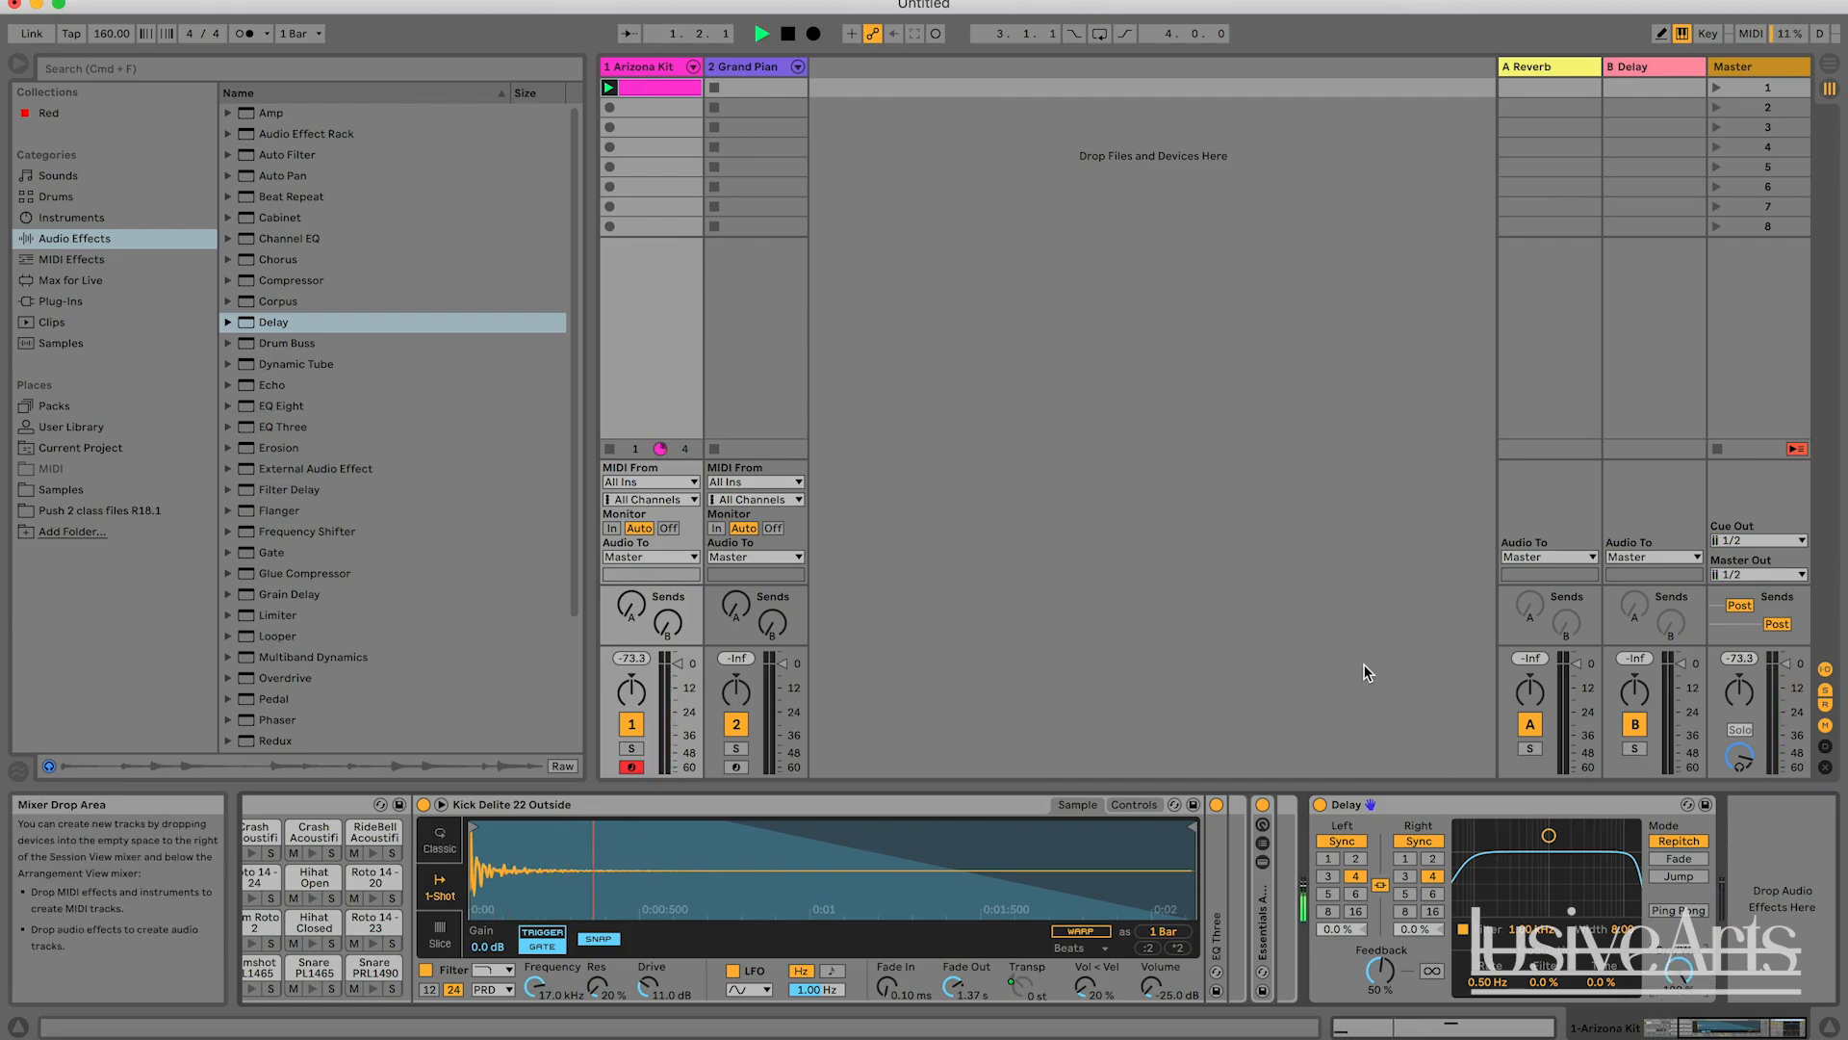
key("space")
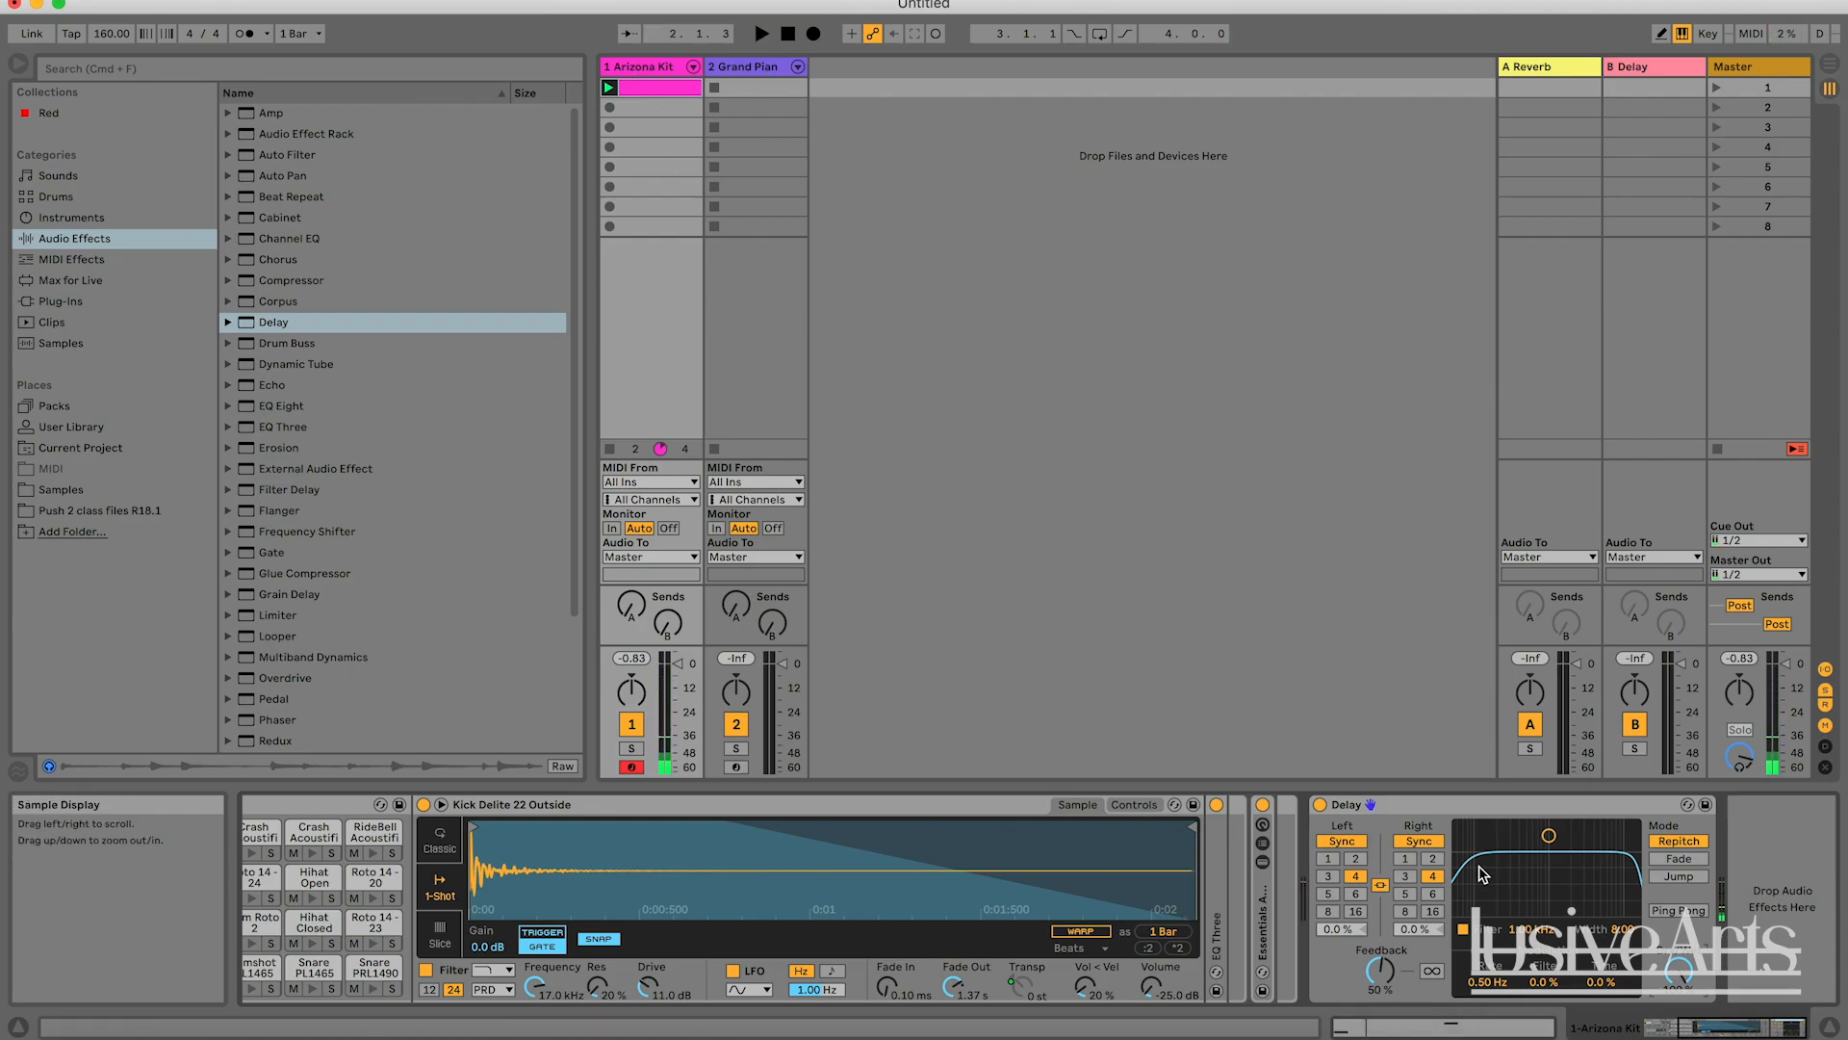
key("space")
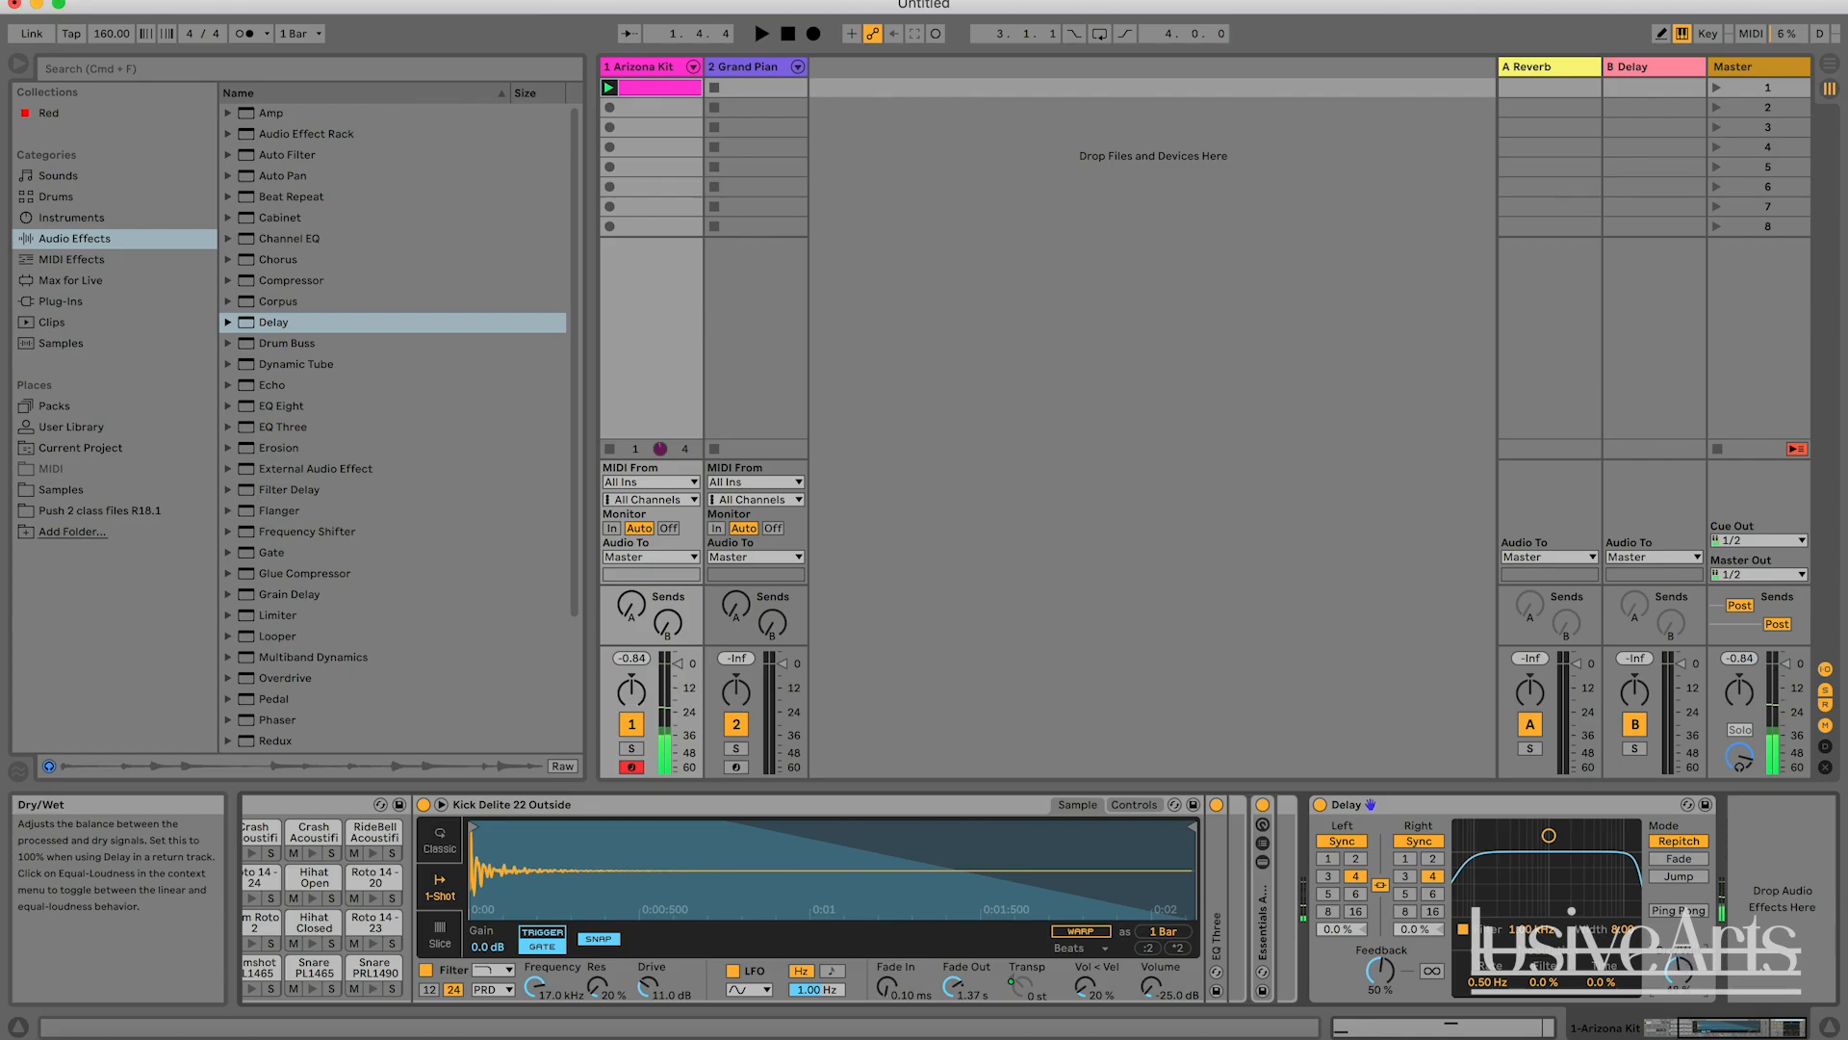
Play the Arizona Kit clip in two short bursts with the Delay's Feedback at 50 %.
key("space")
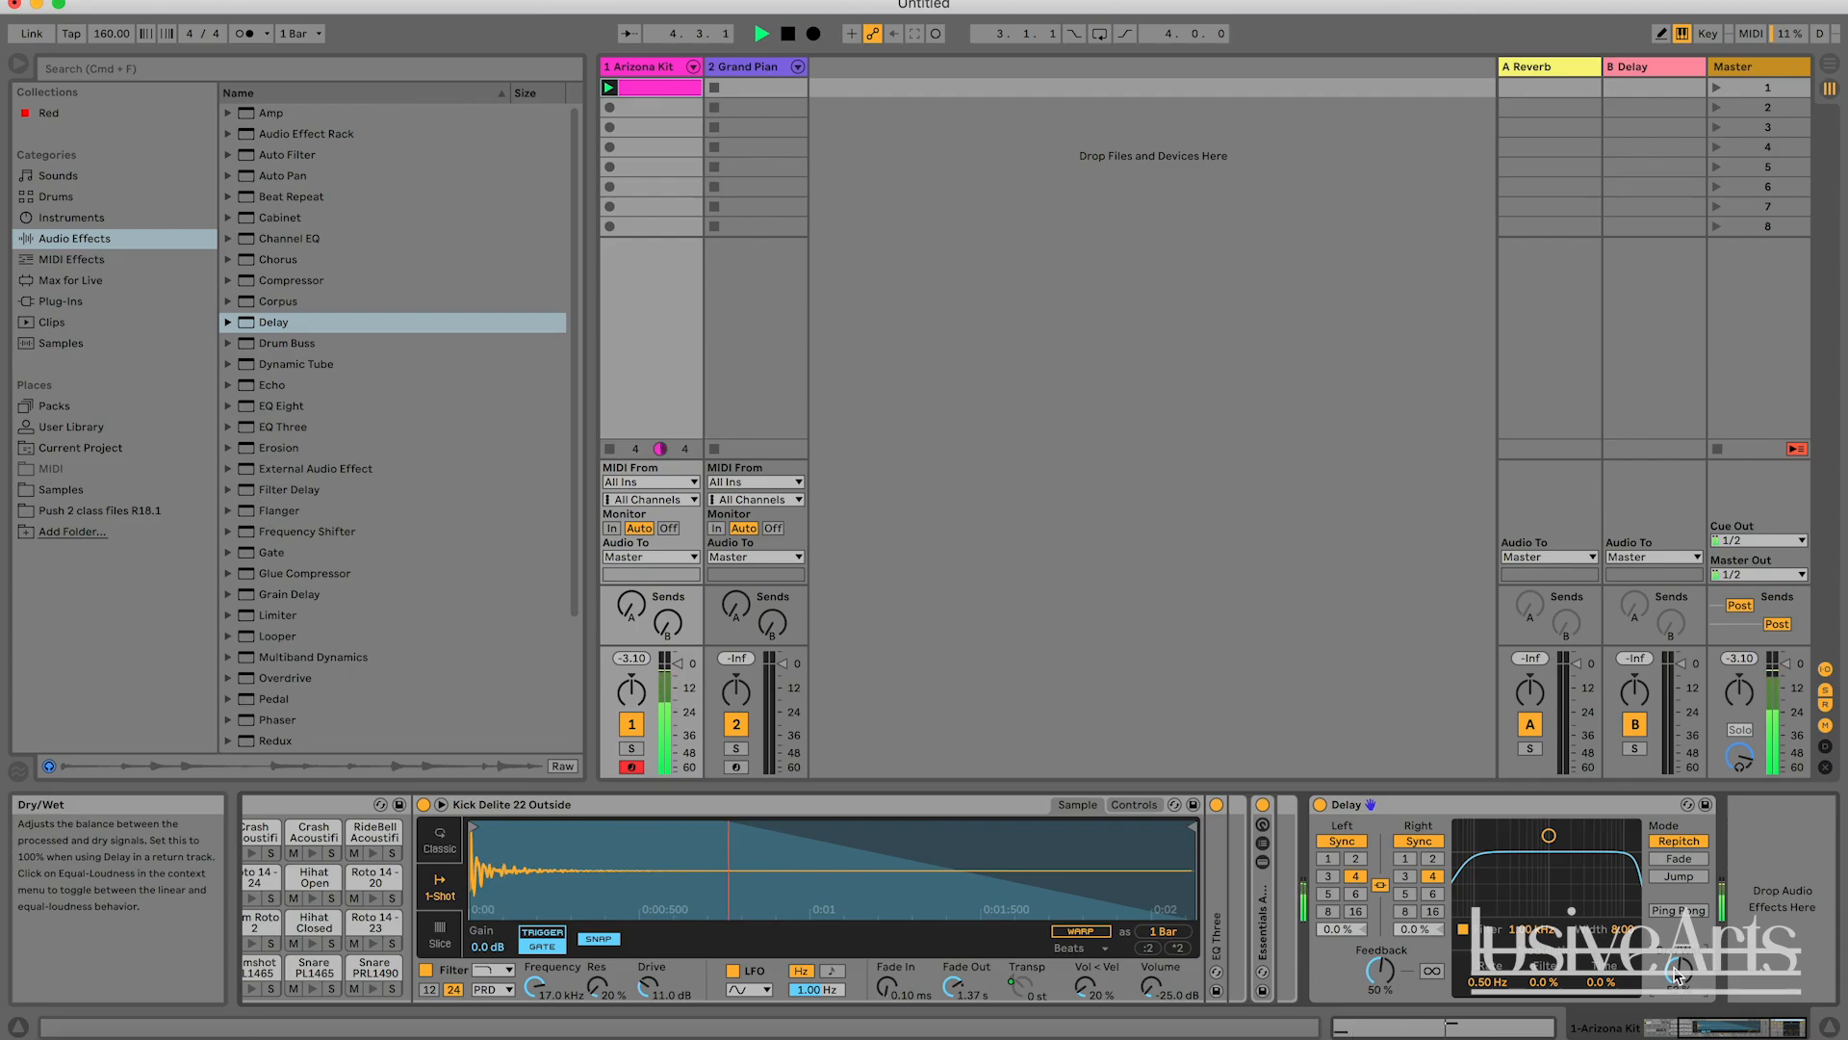
key("space")
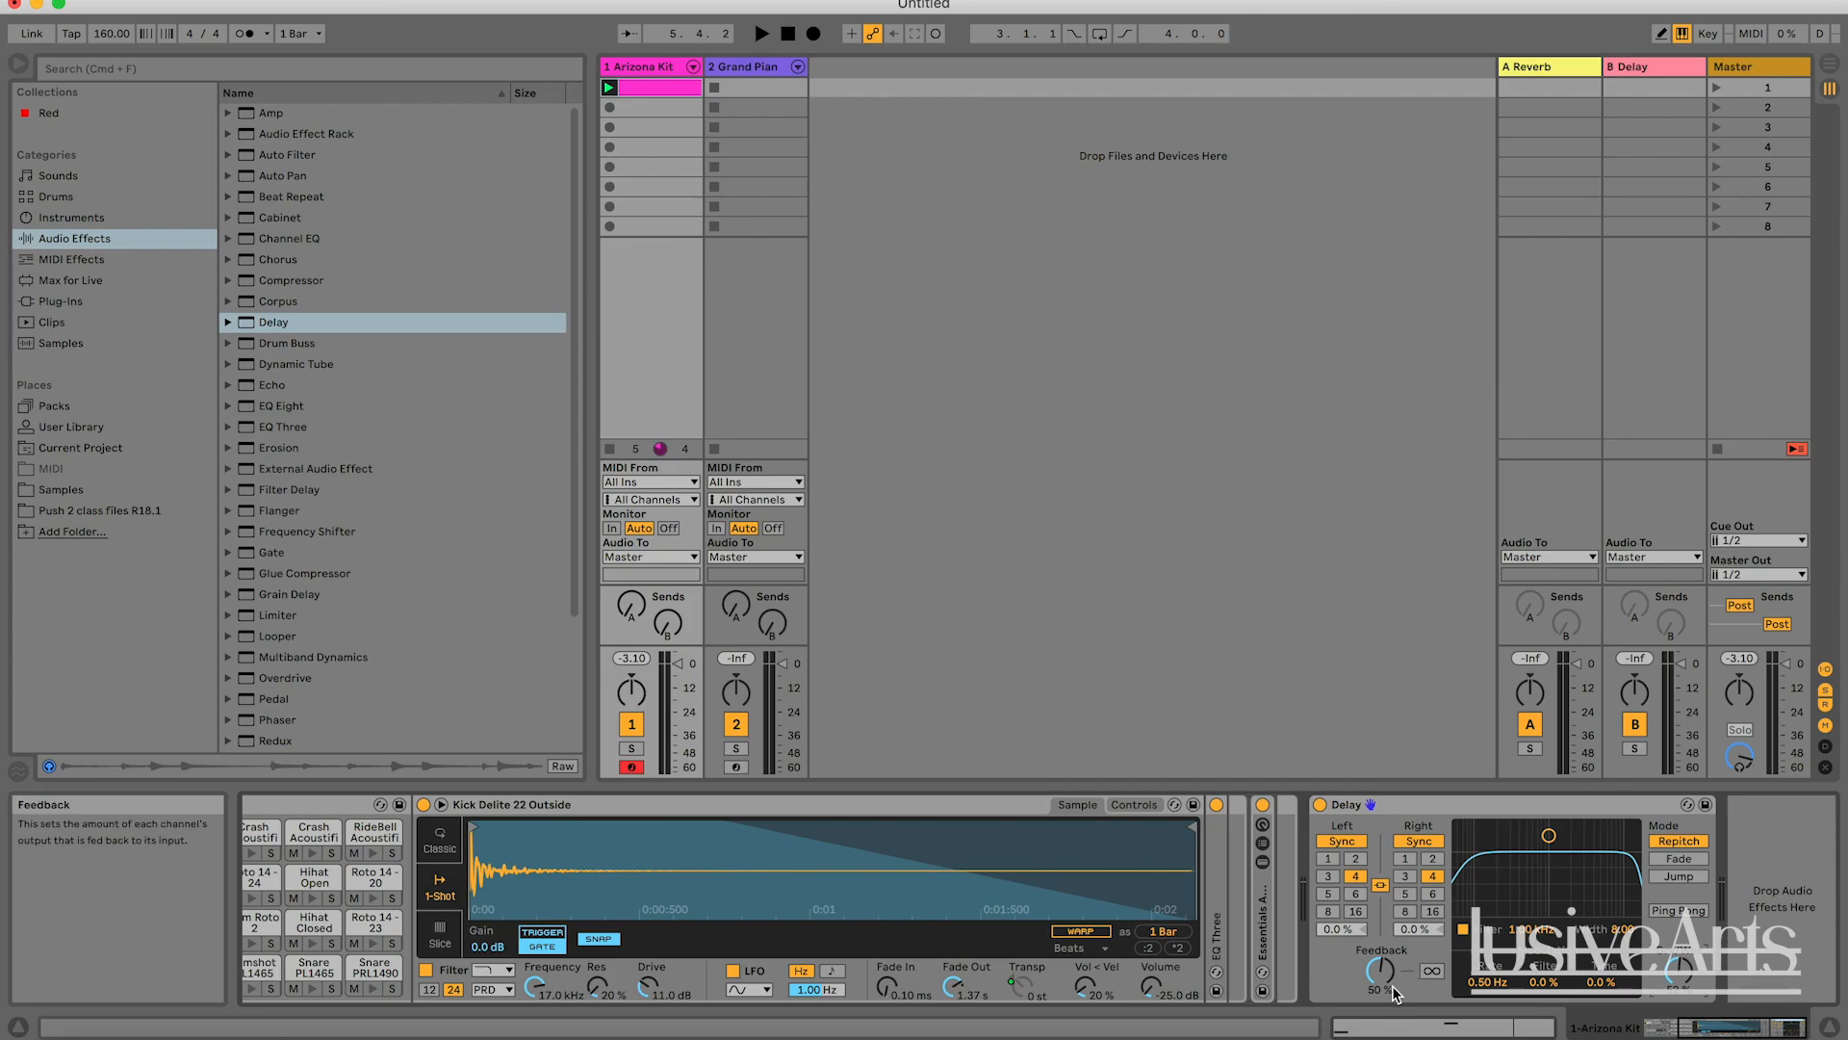
key("space")
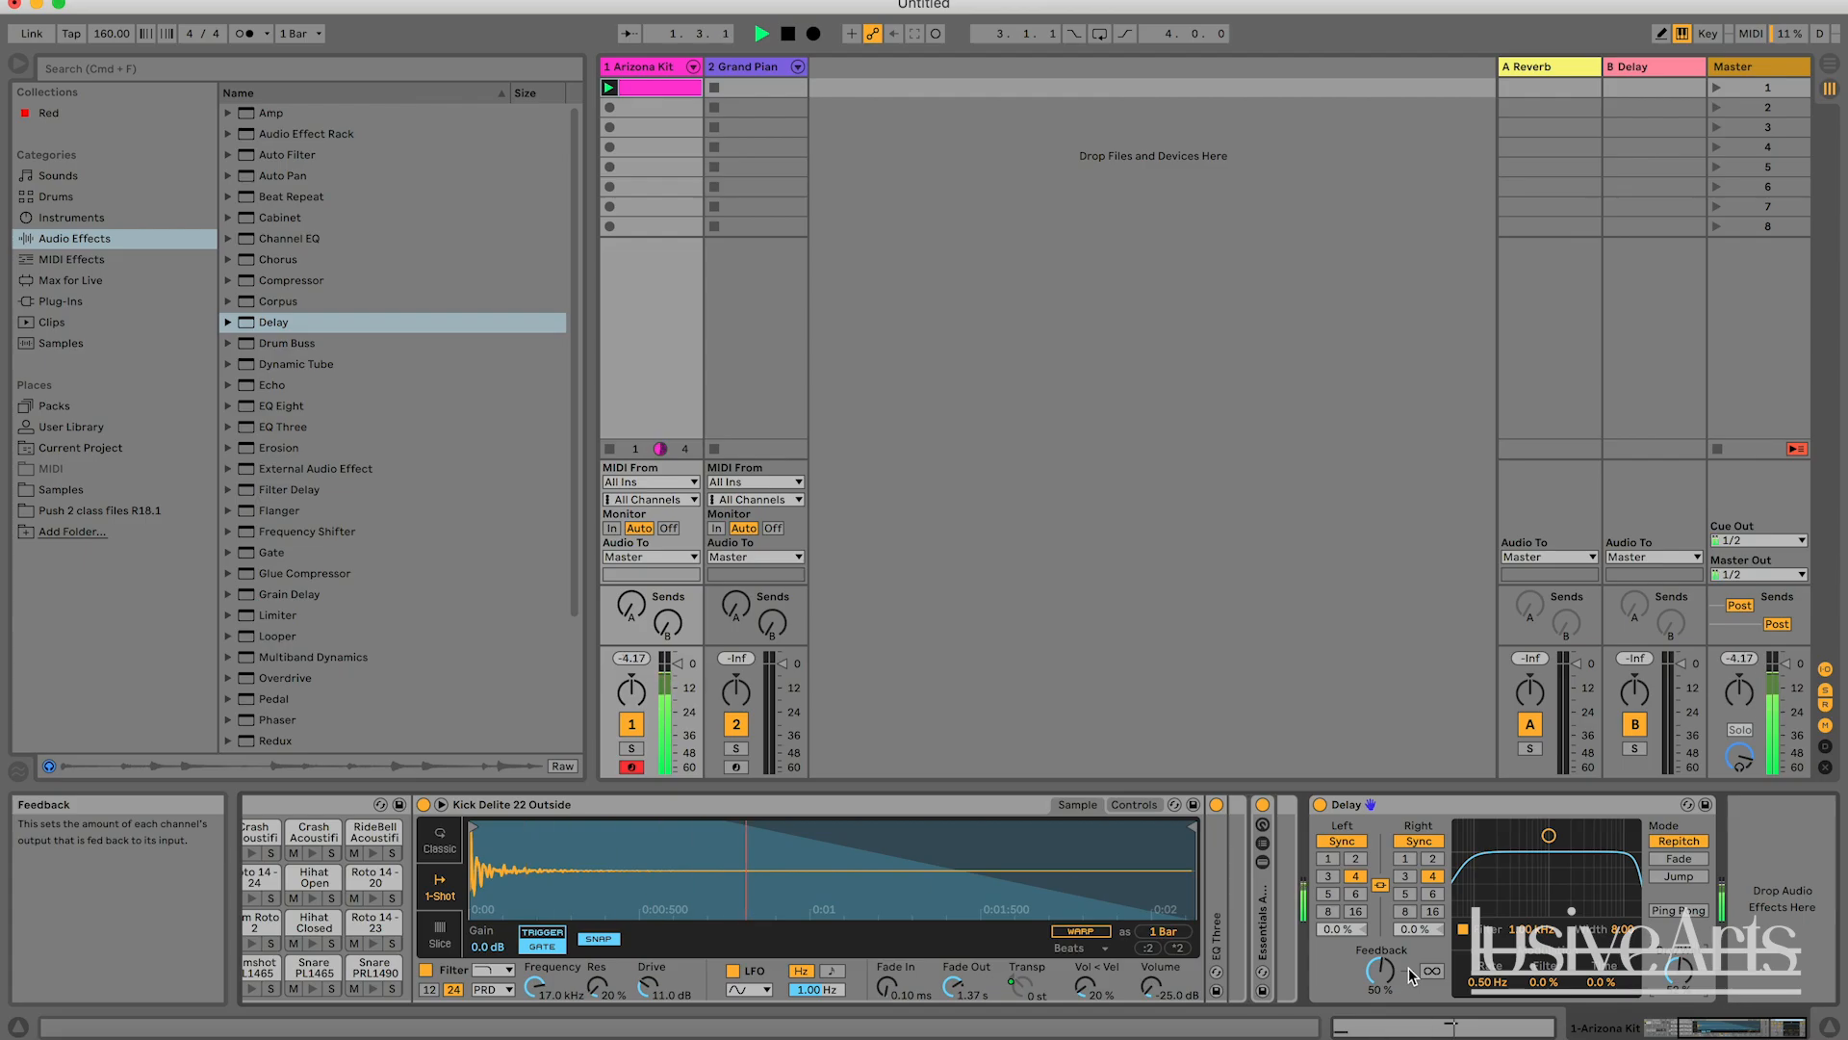
key("space")
Raise the Delay's Feedback to 95 % and audition the clip briefly.
left_click_drag(1381, 973, 1380, 915)
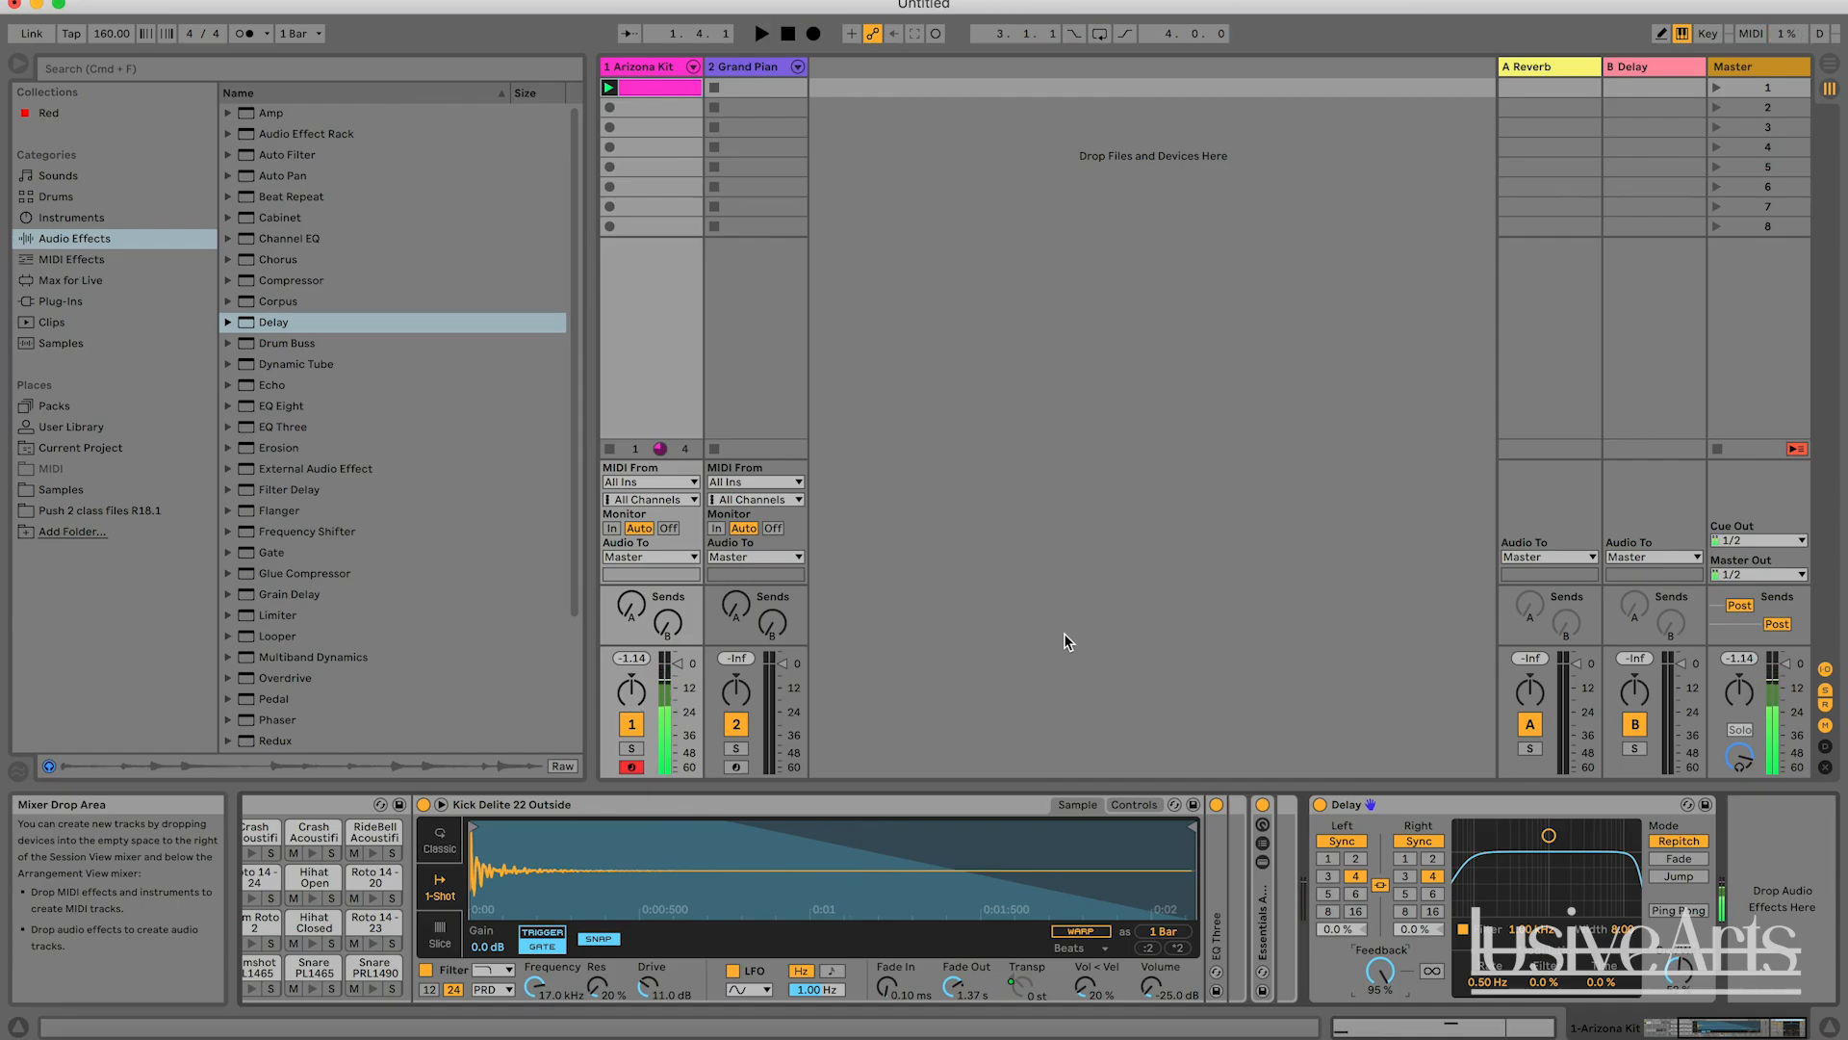
left_click(787, 33)
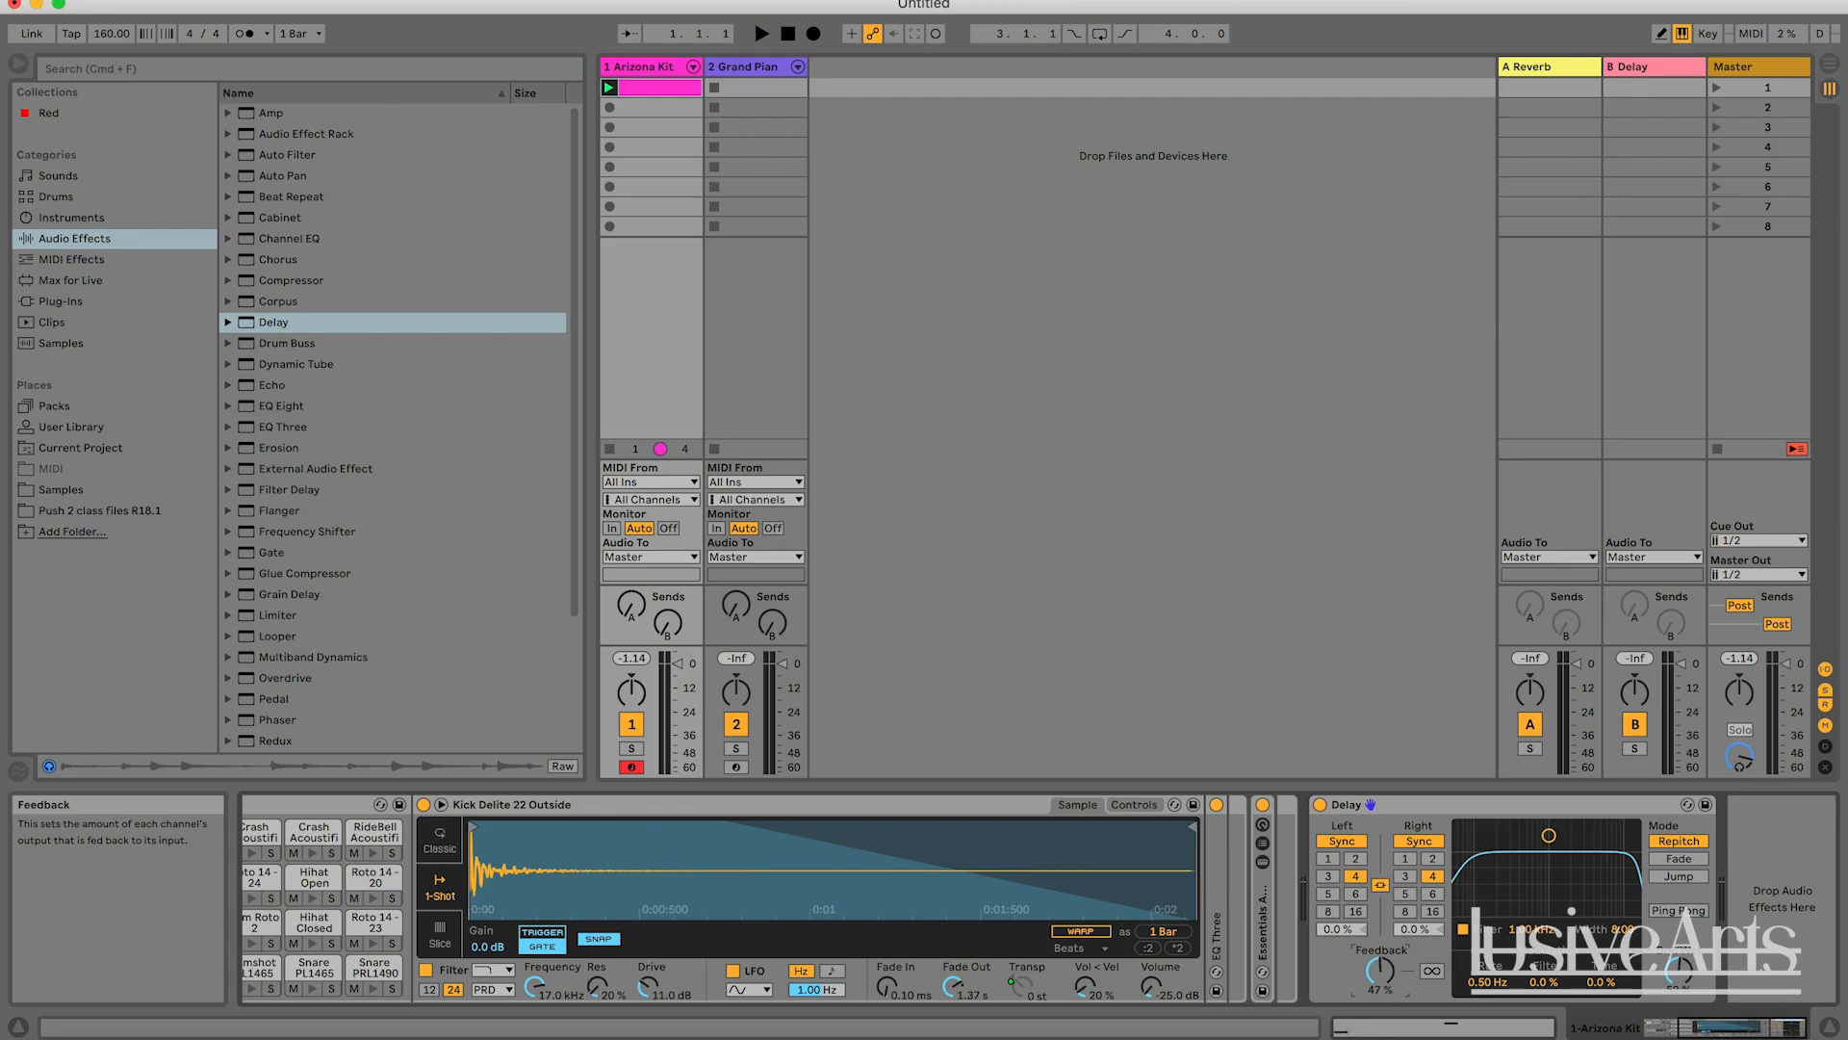
Lower the Delay's Feedback to 8.3 % and audition the clip briefly.
key("space")
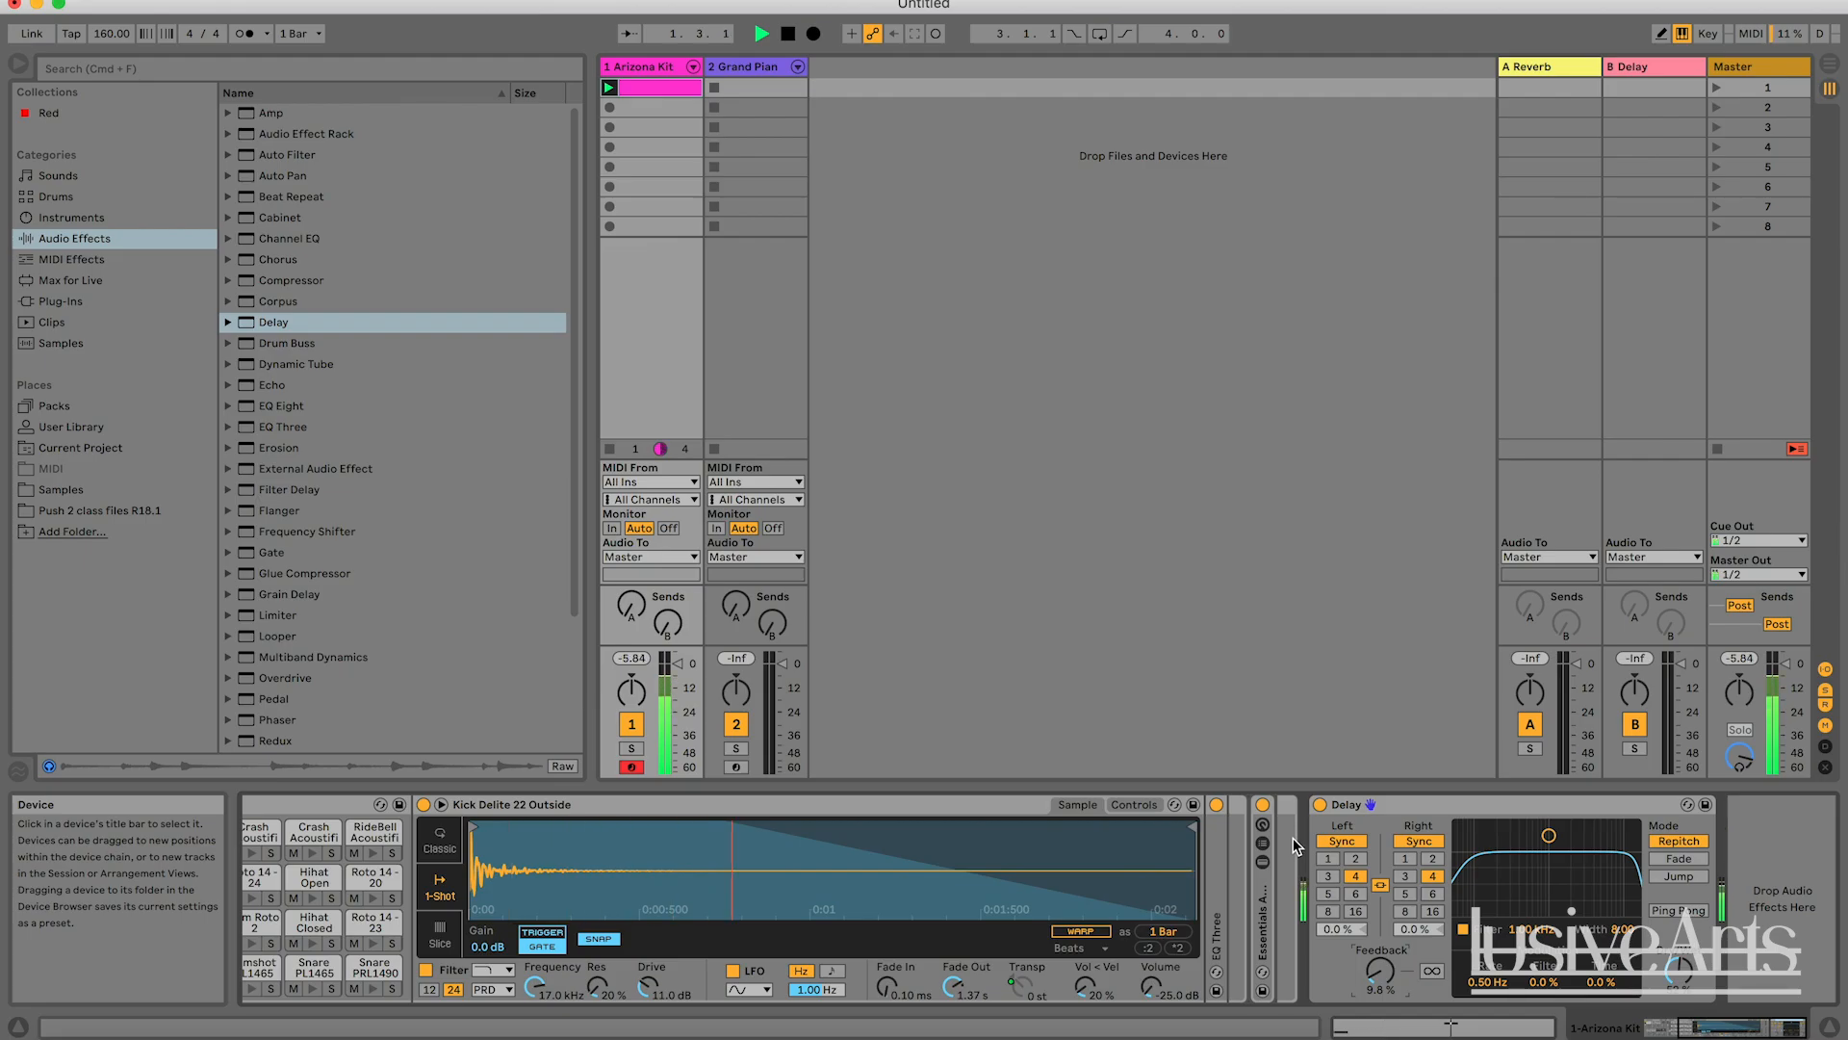
key("space")
left_click_drag(1380, 972, 1380, 976)
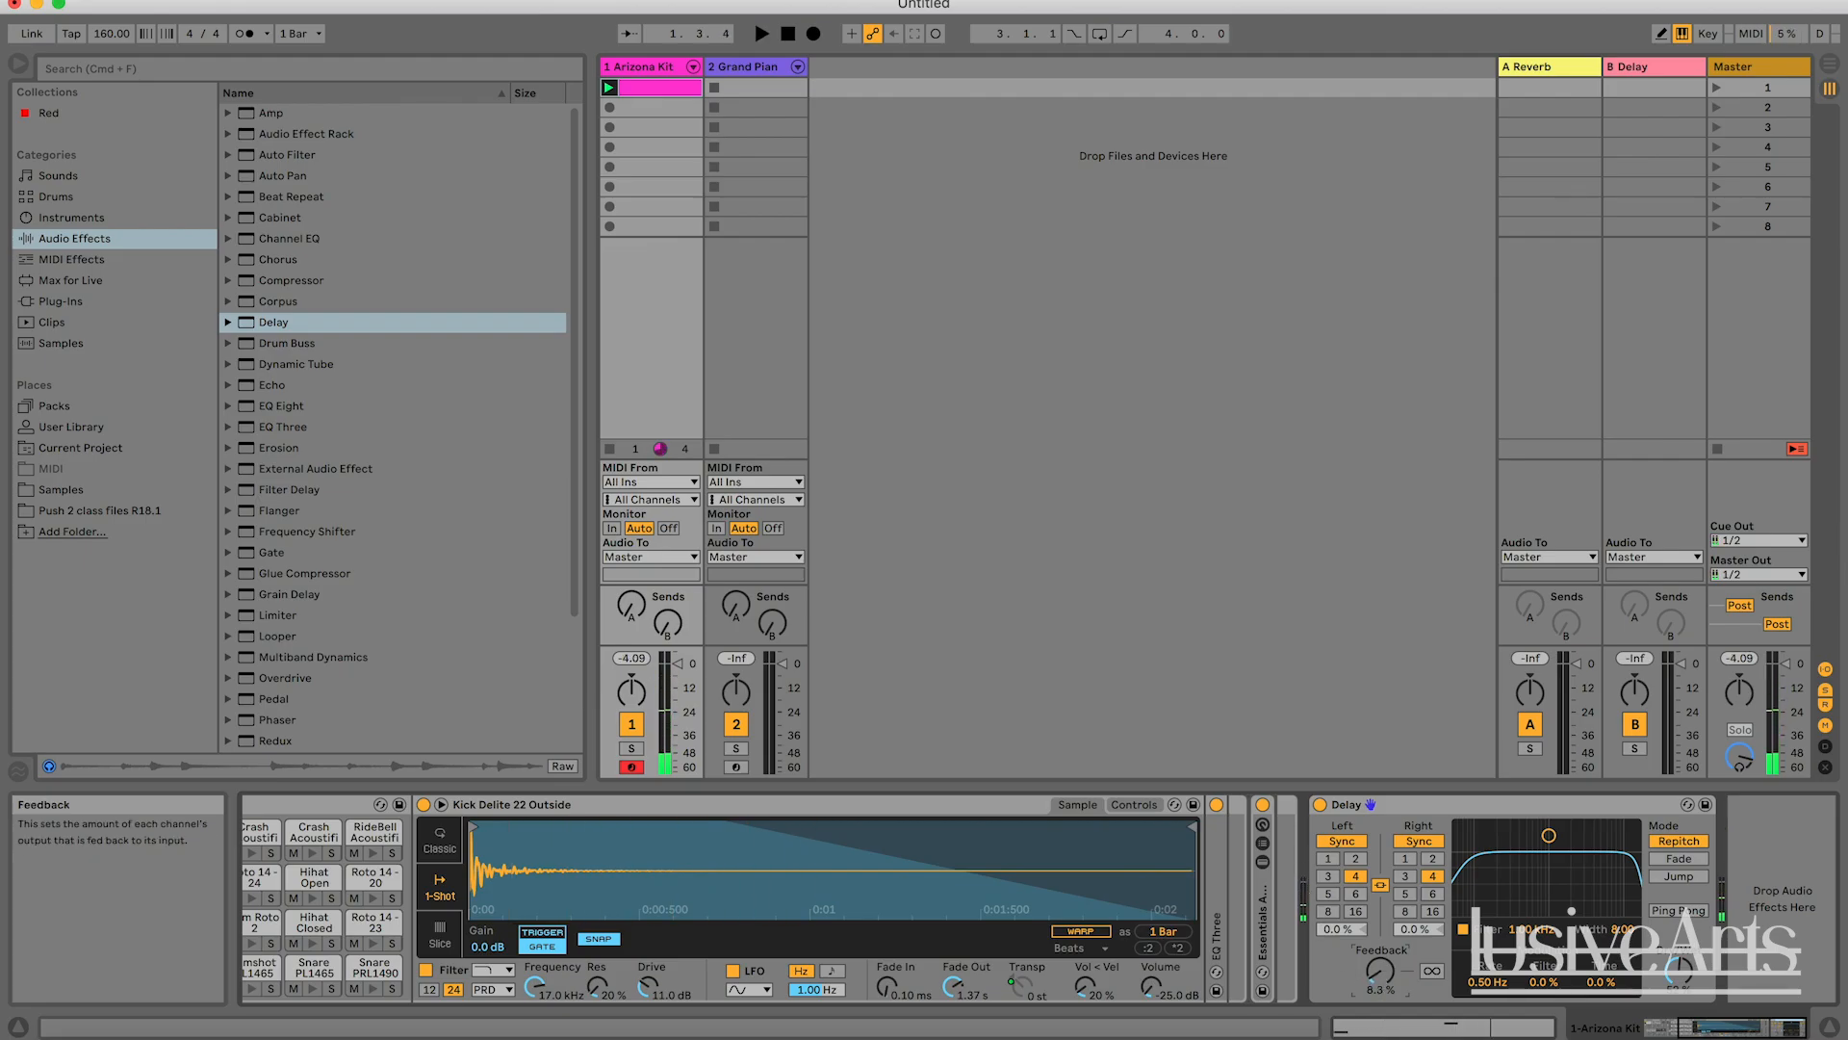
key("space")
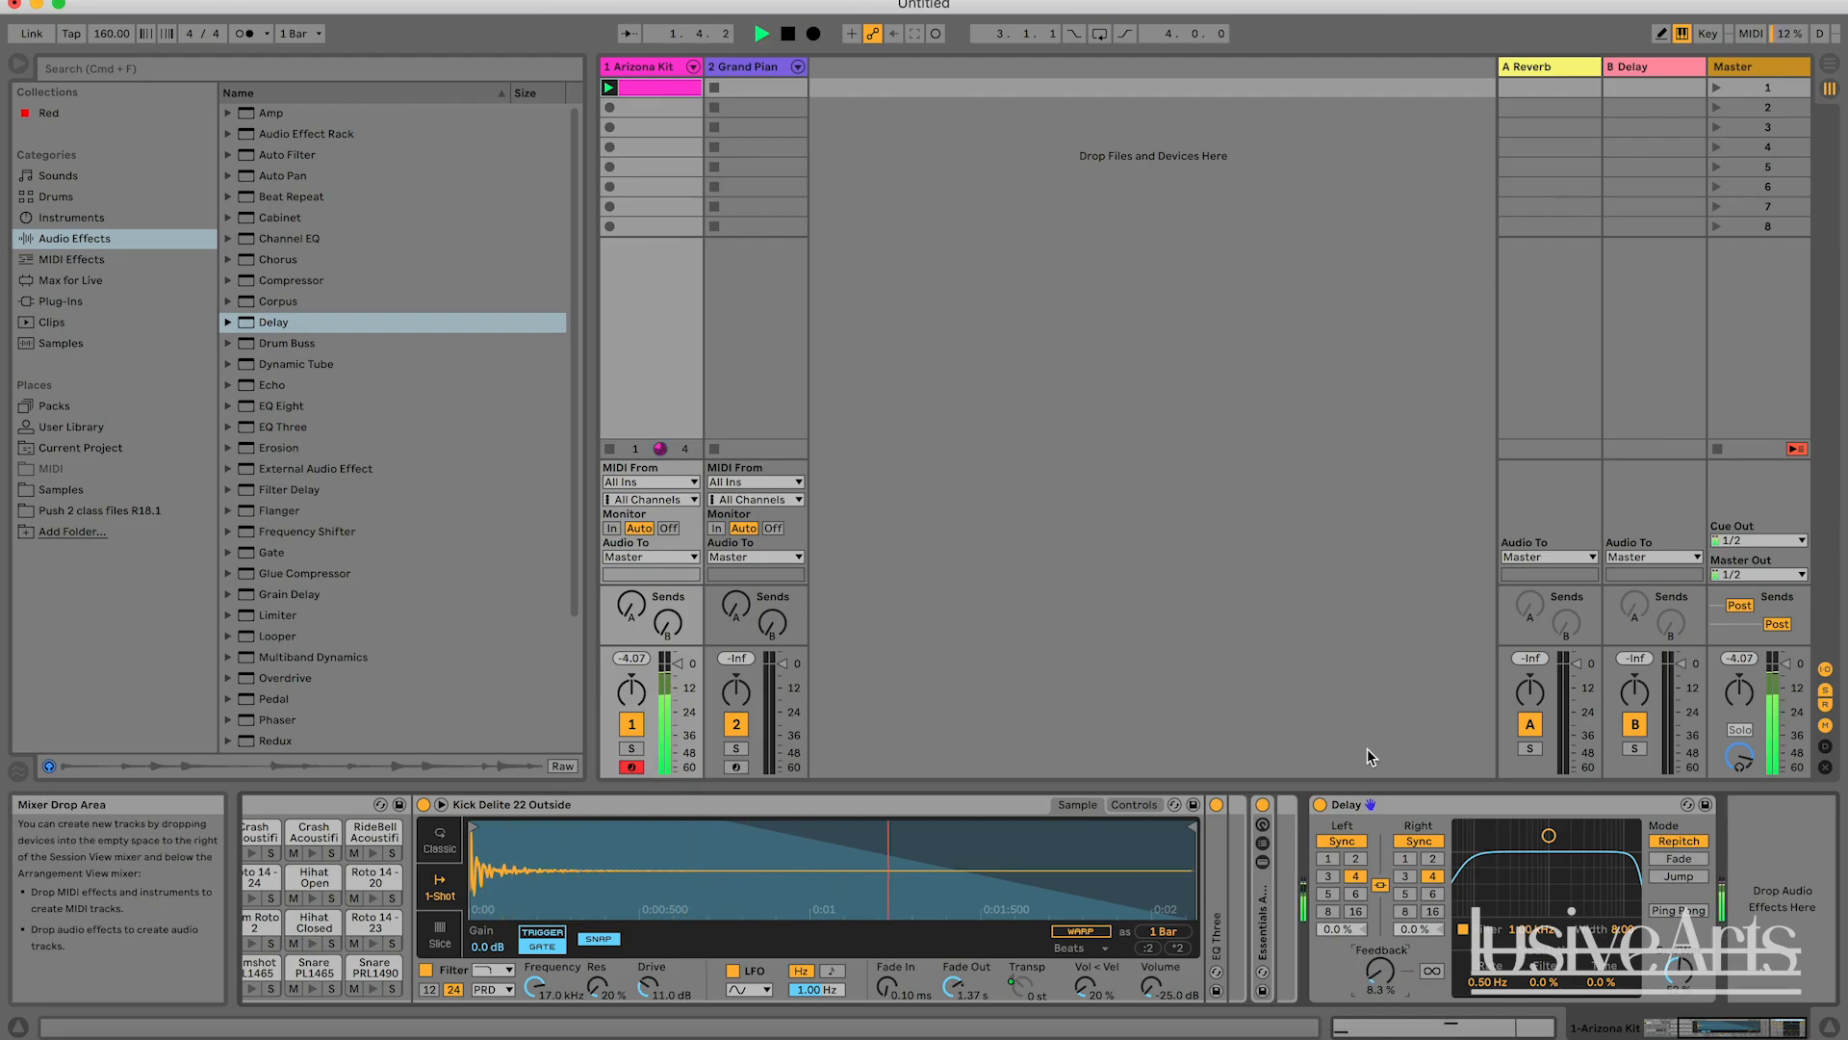
key("space")
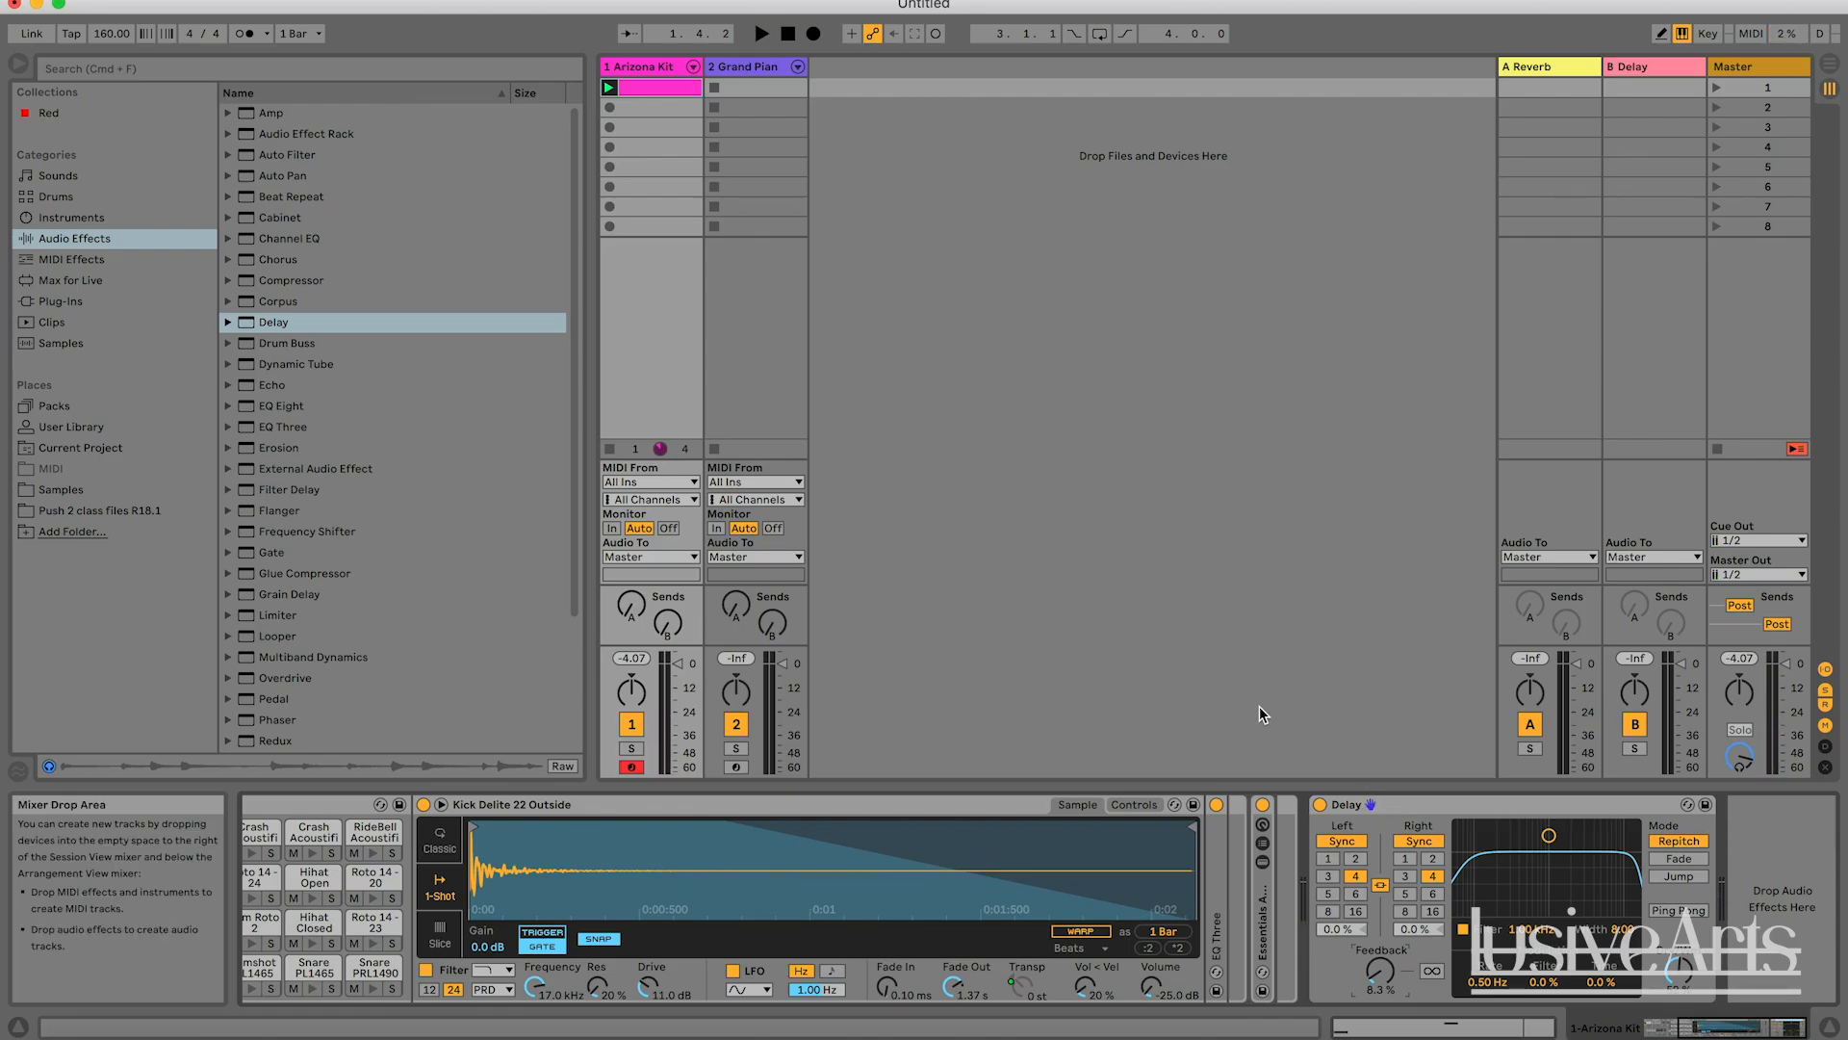
Play the clip in repeated short bursts to hear the kick and snare echoes at low Feedback.
key("space")
key("space")
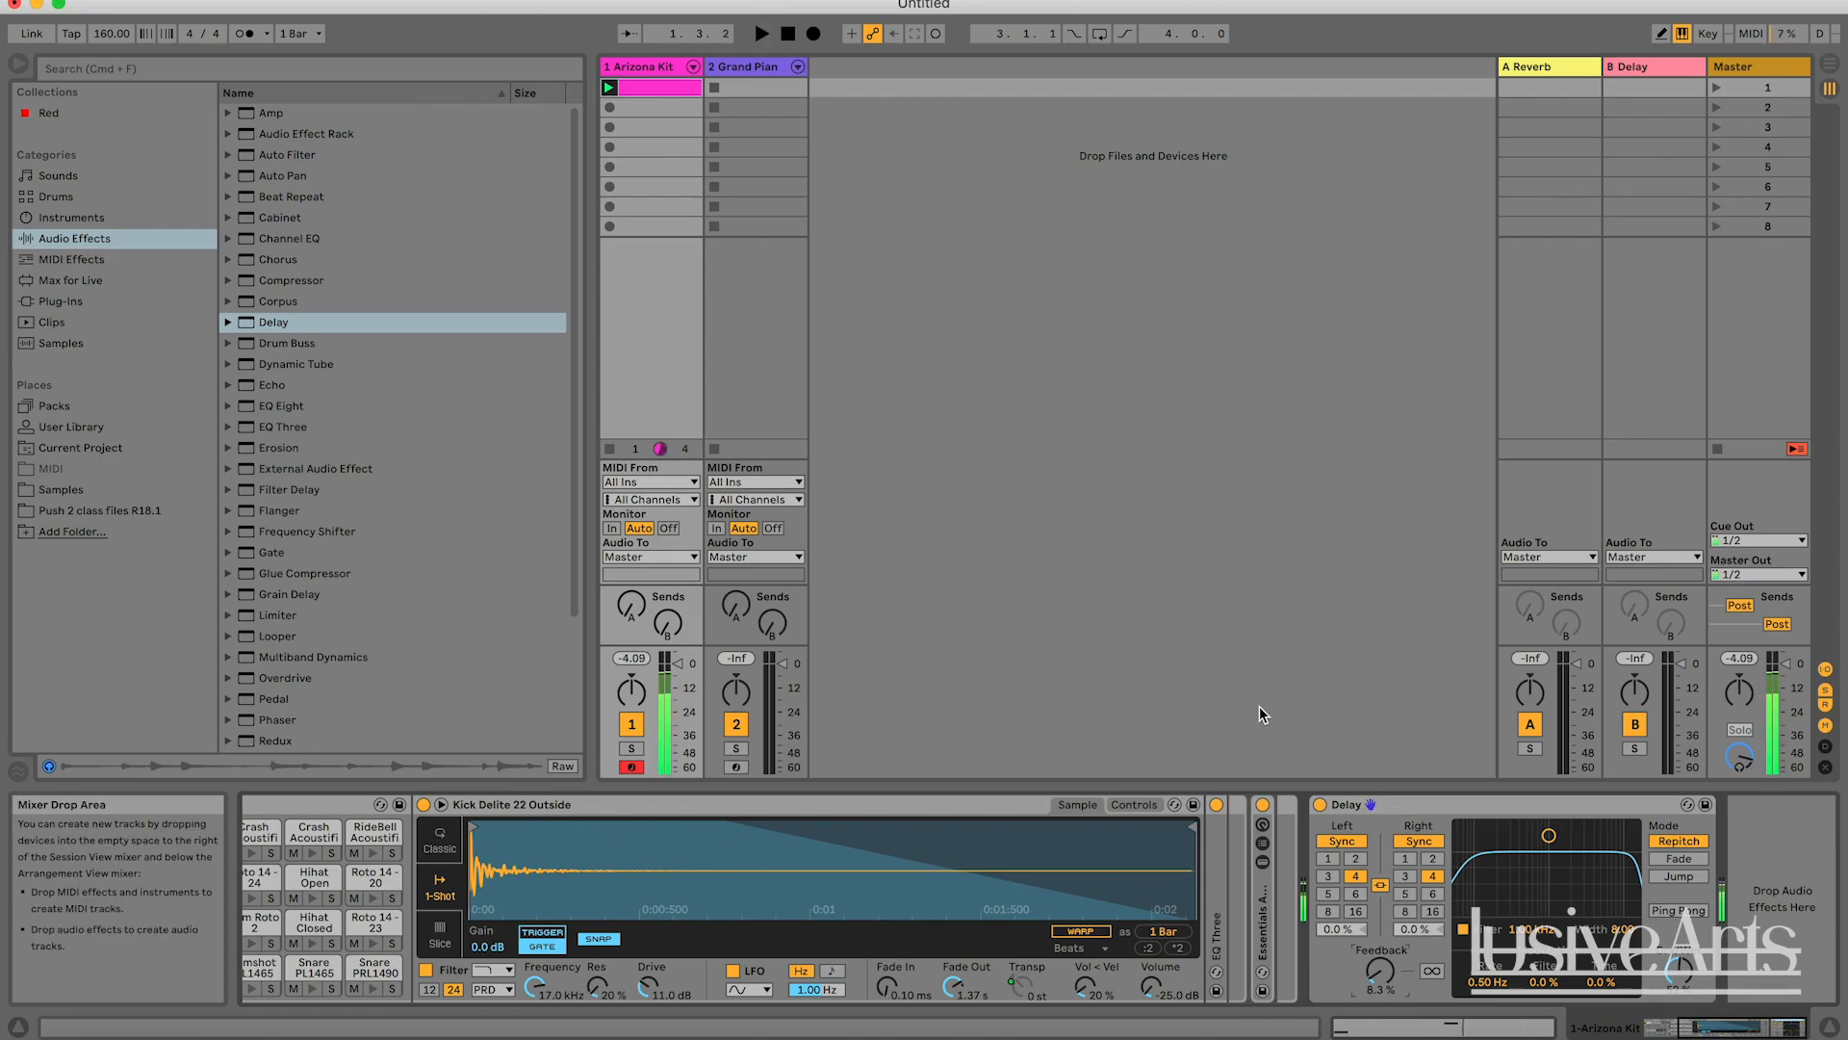
key("space")
key("space")
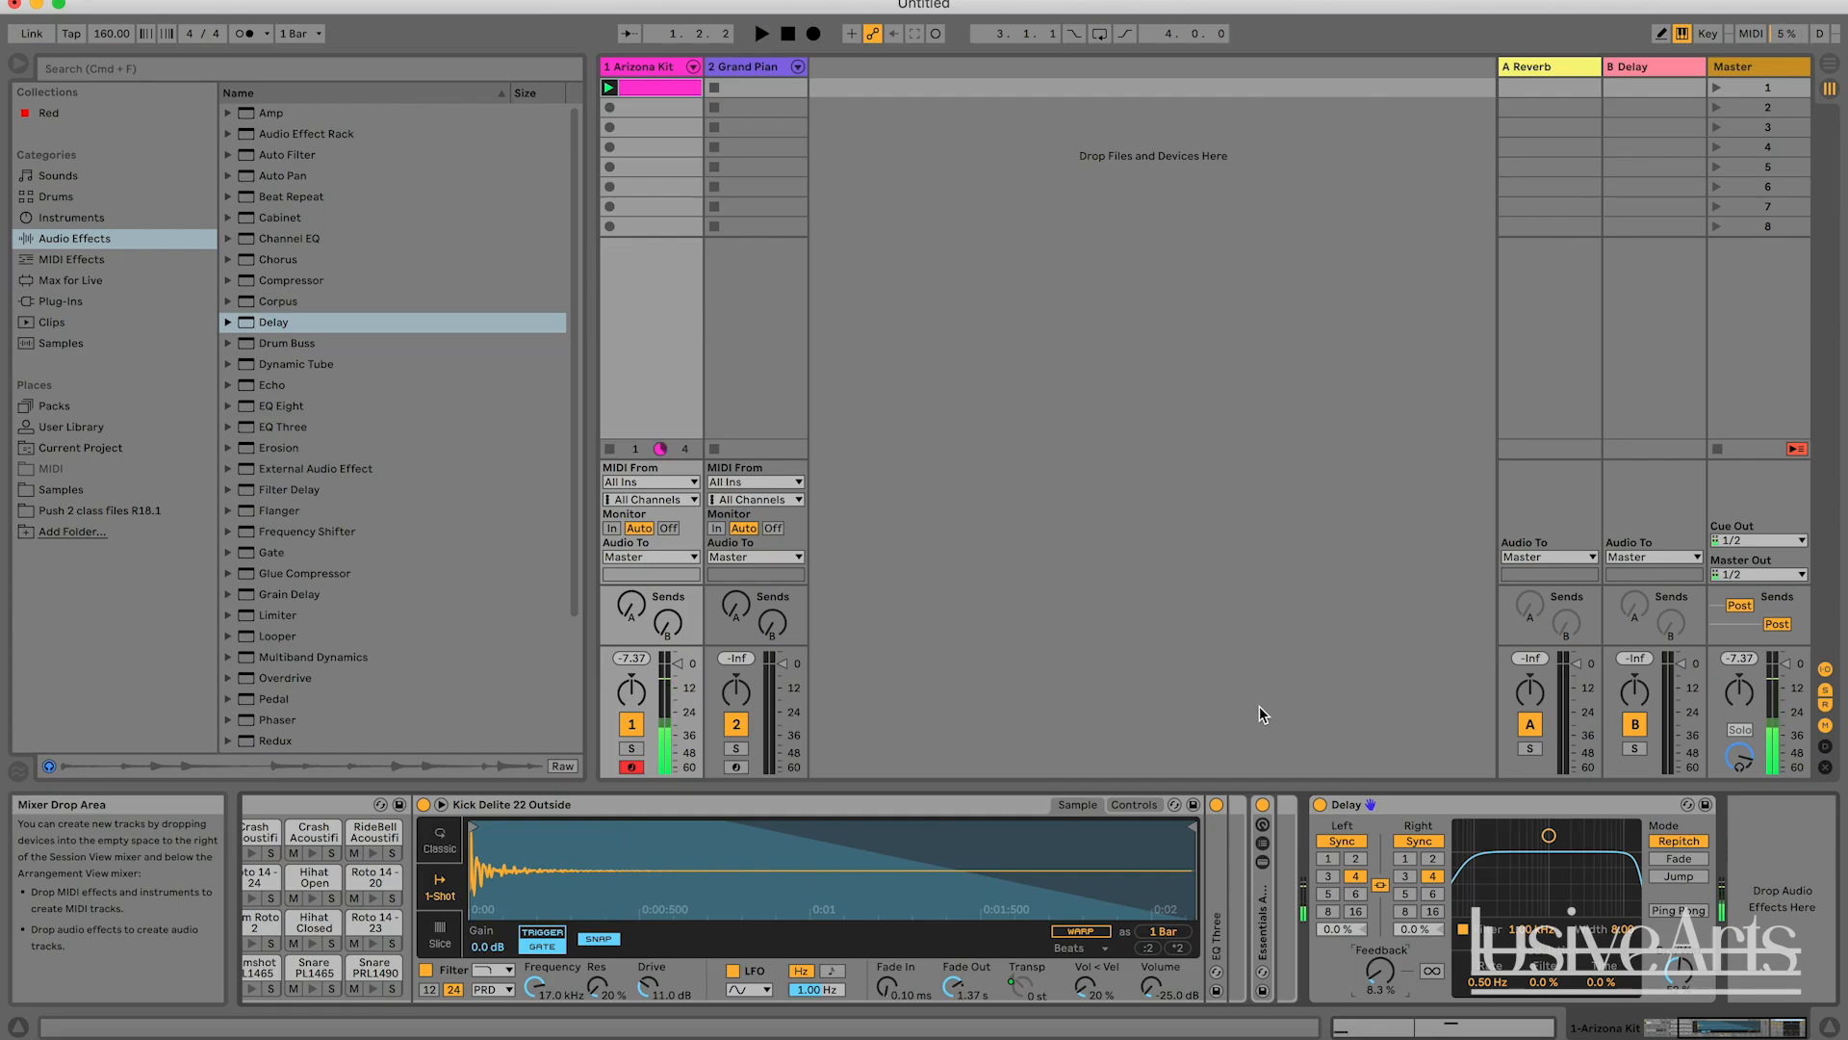
key("space")
key("space")
key("space")
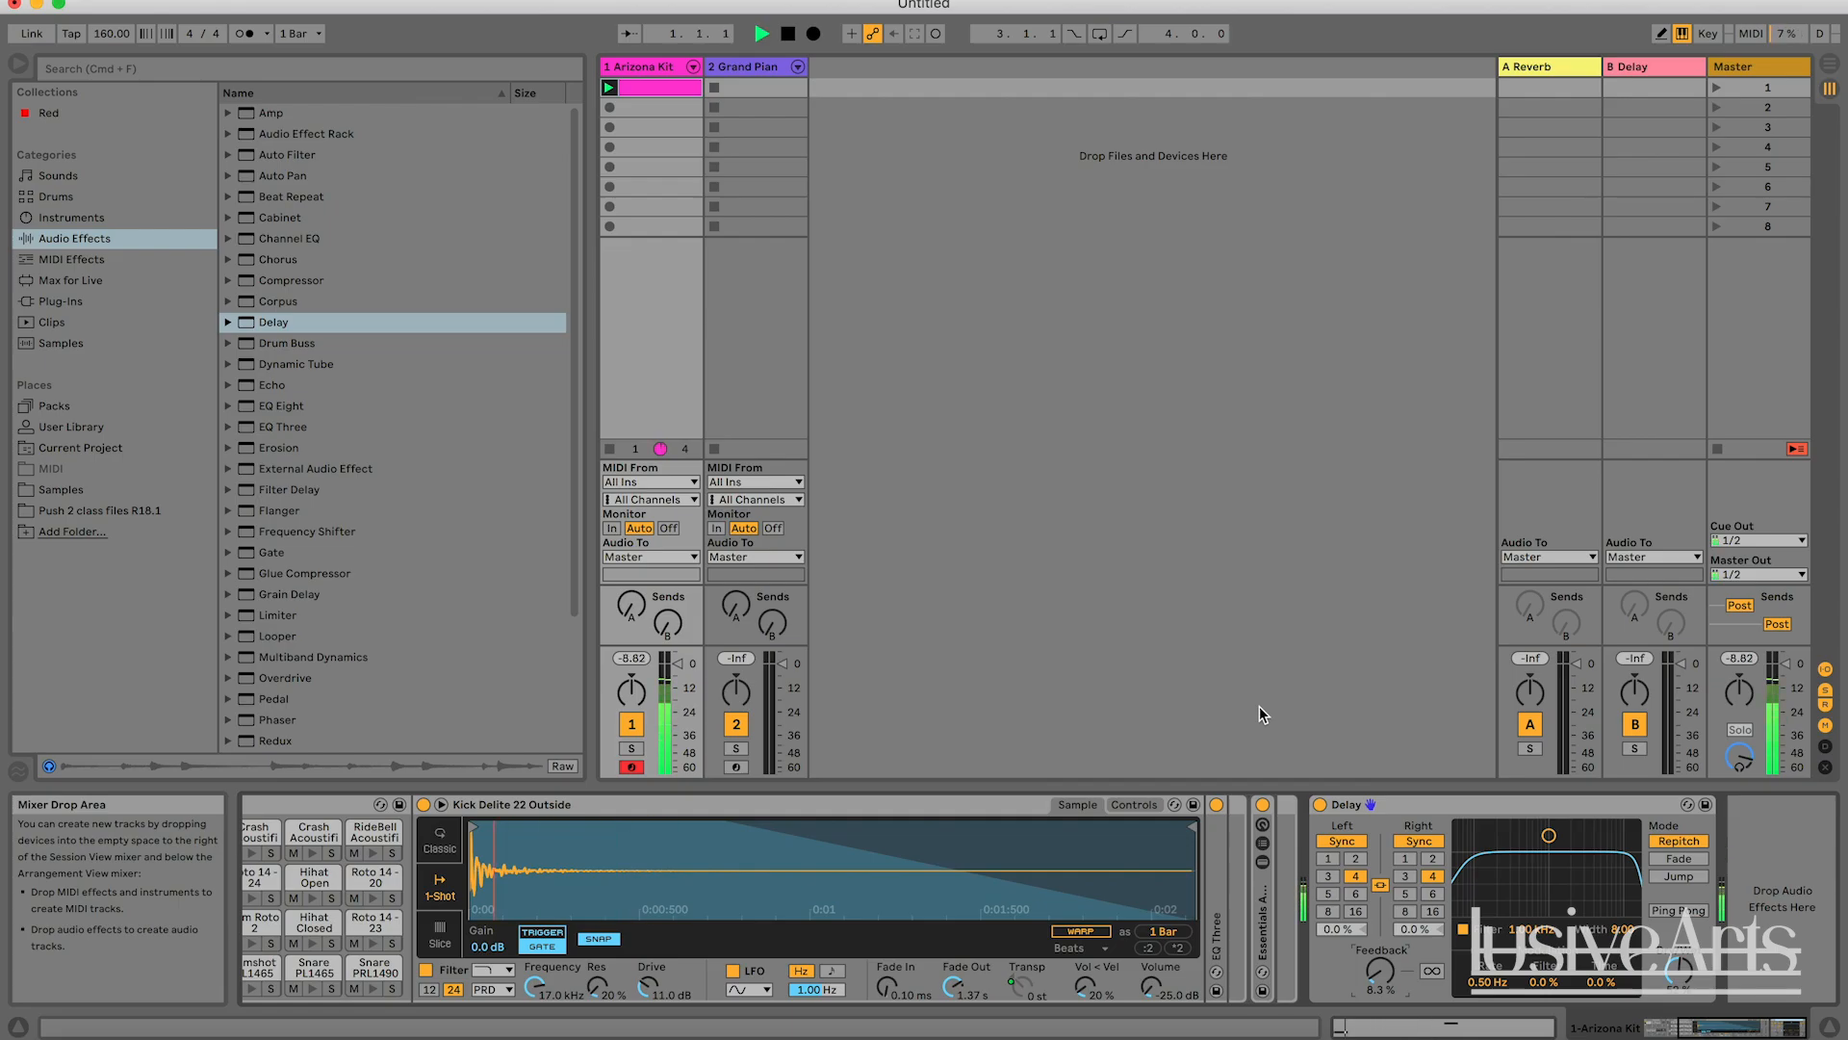
key("space")
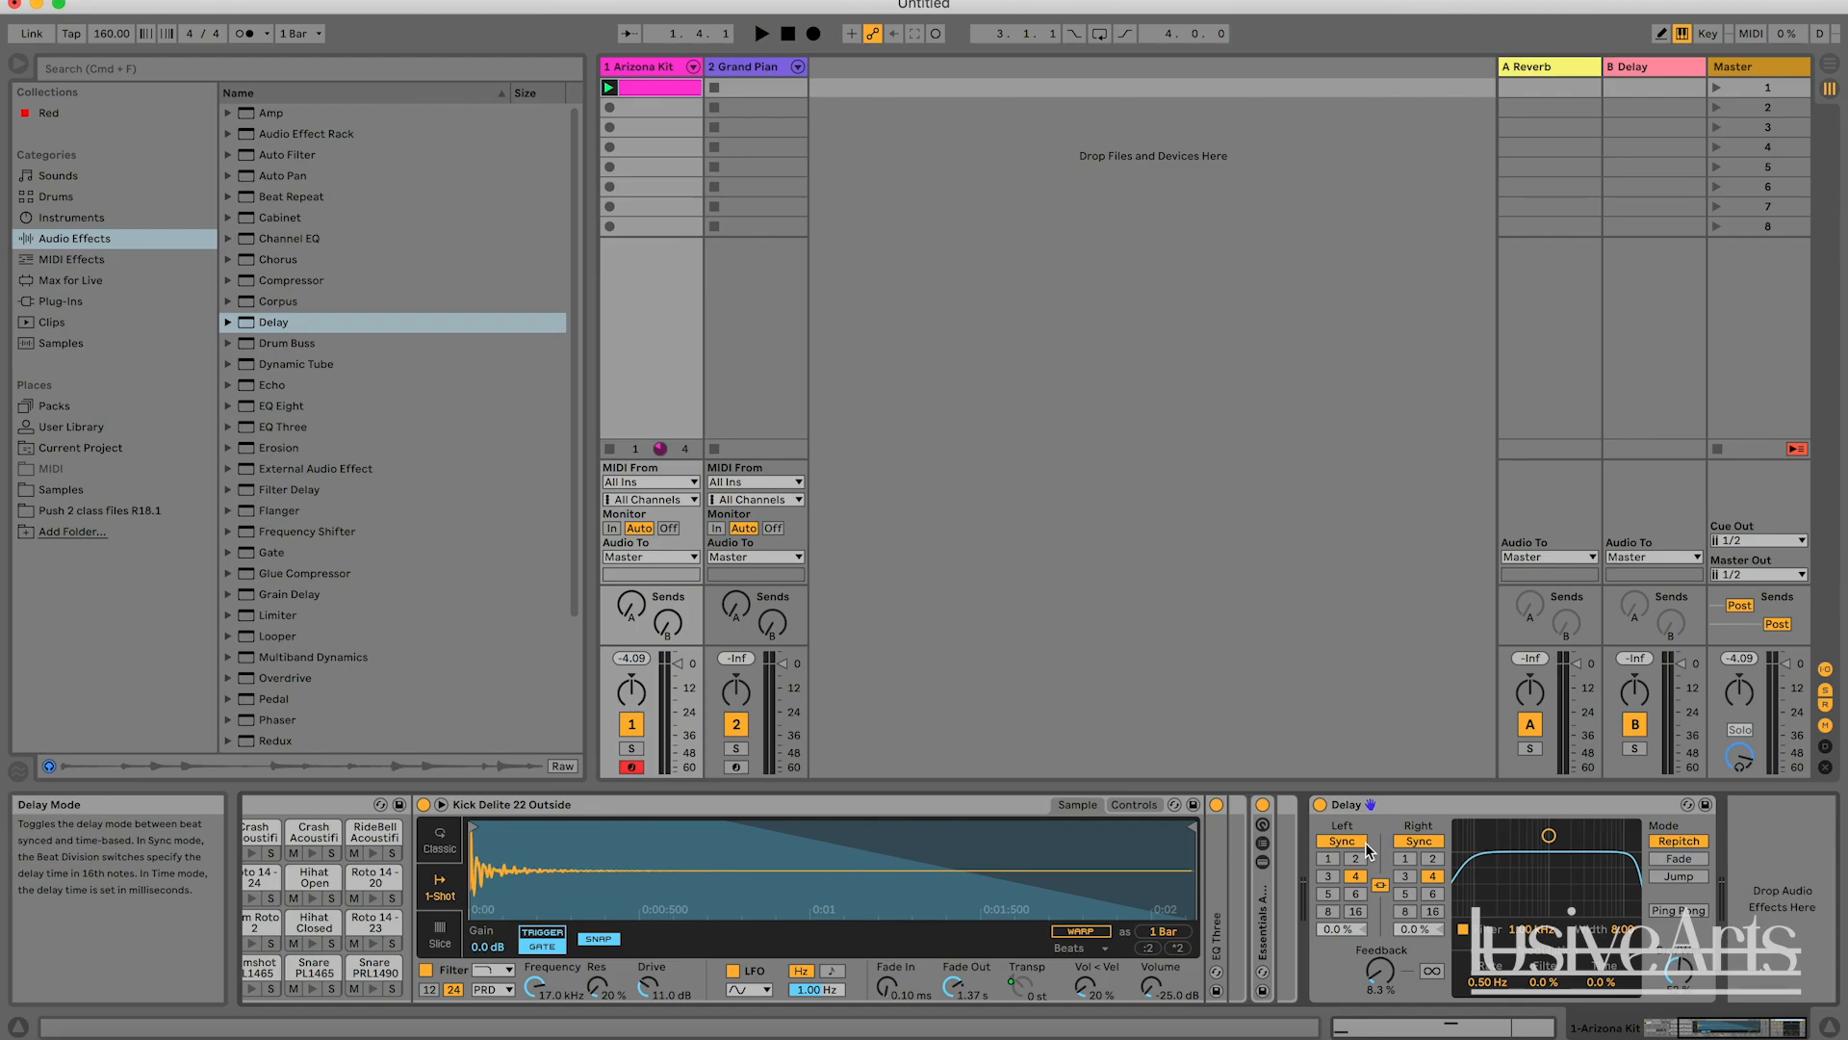
key("space")
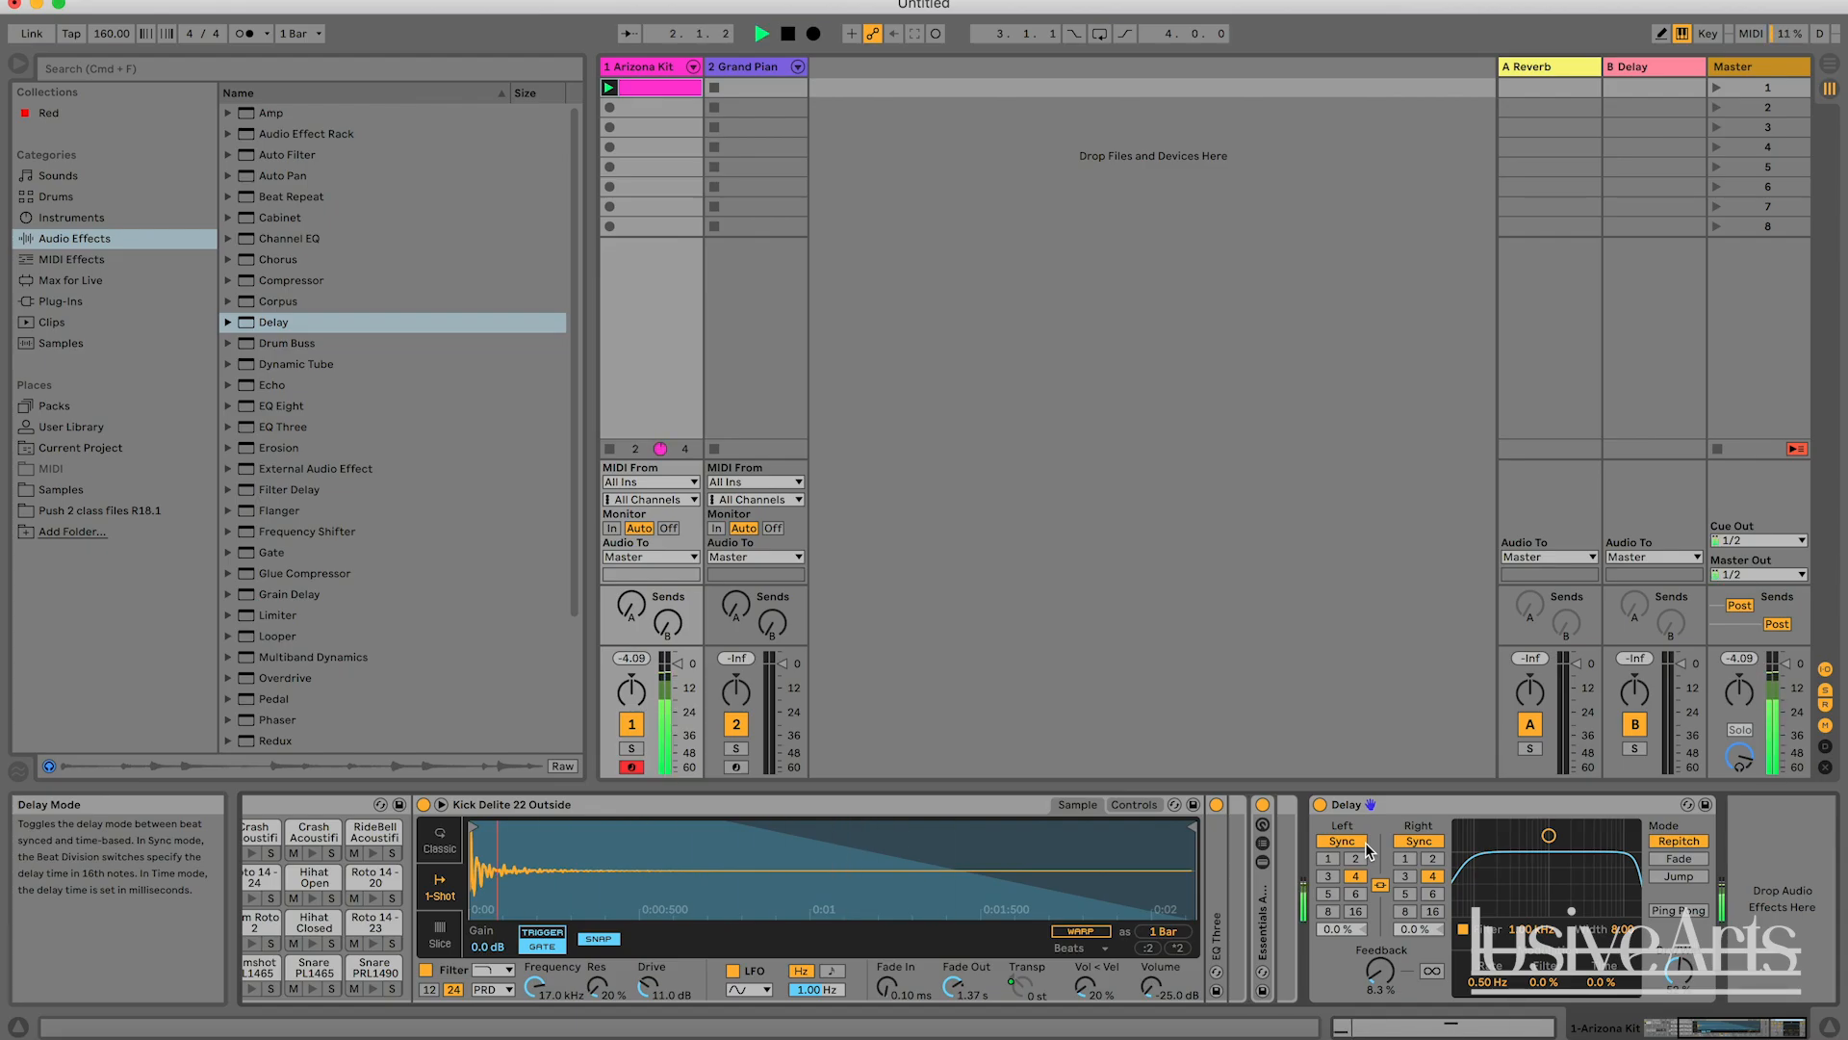
key("space")
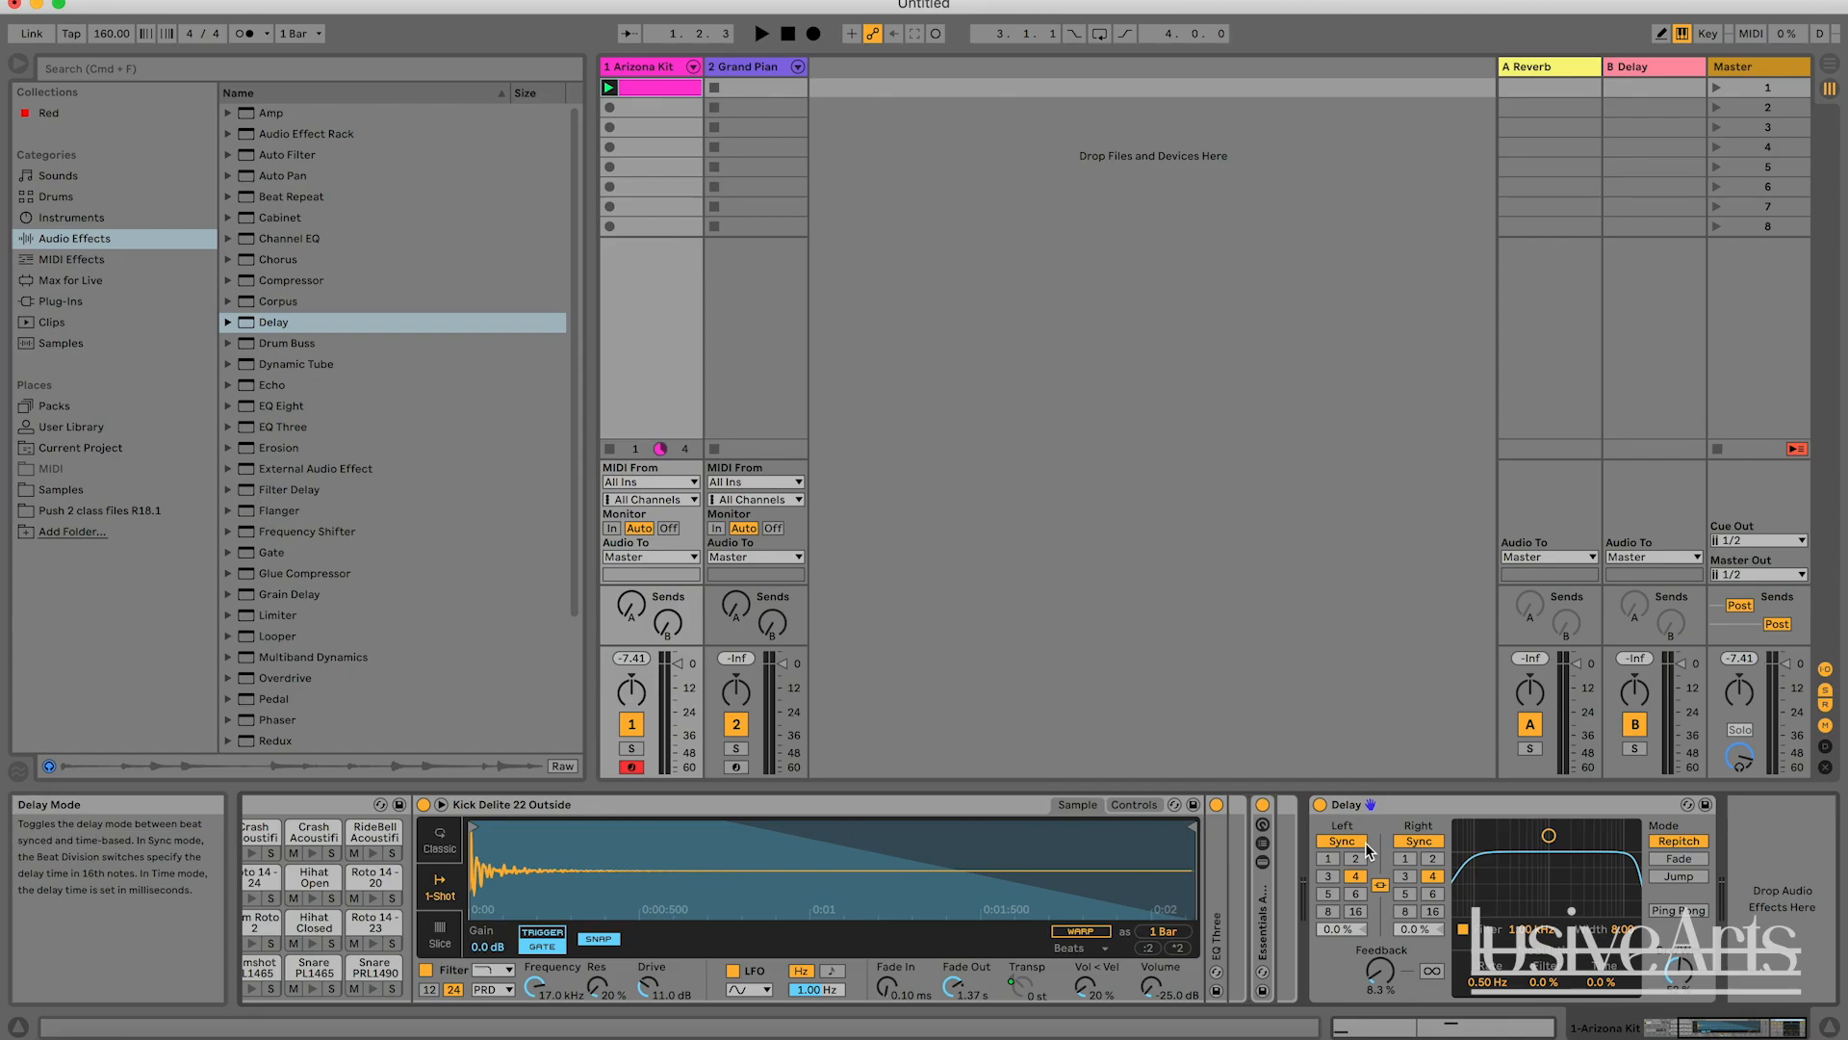
key("space")
key("space")
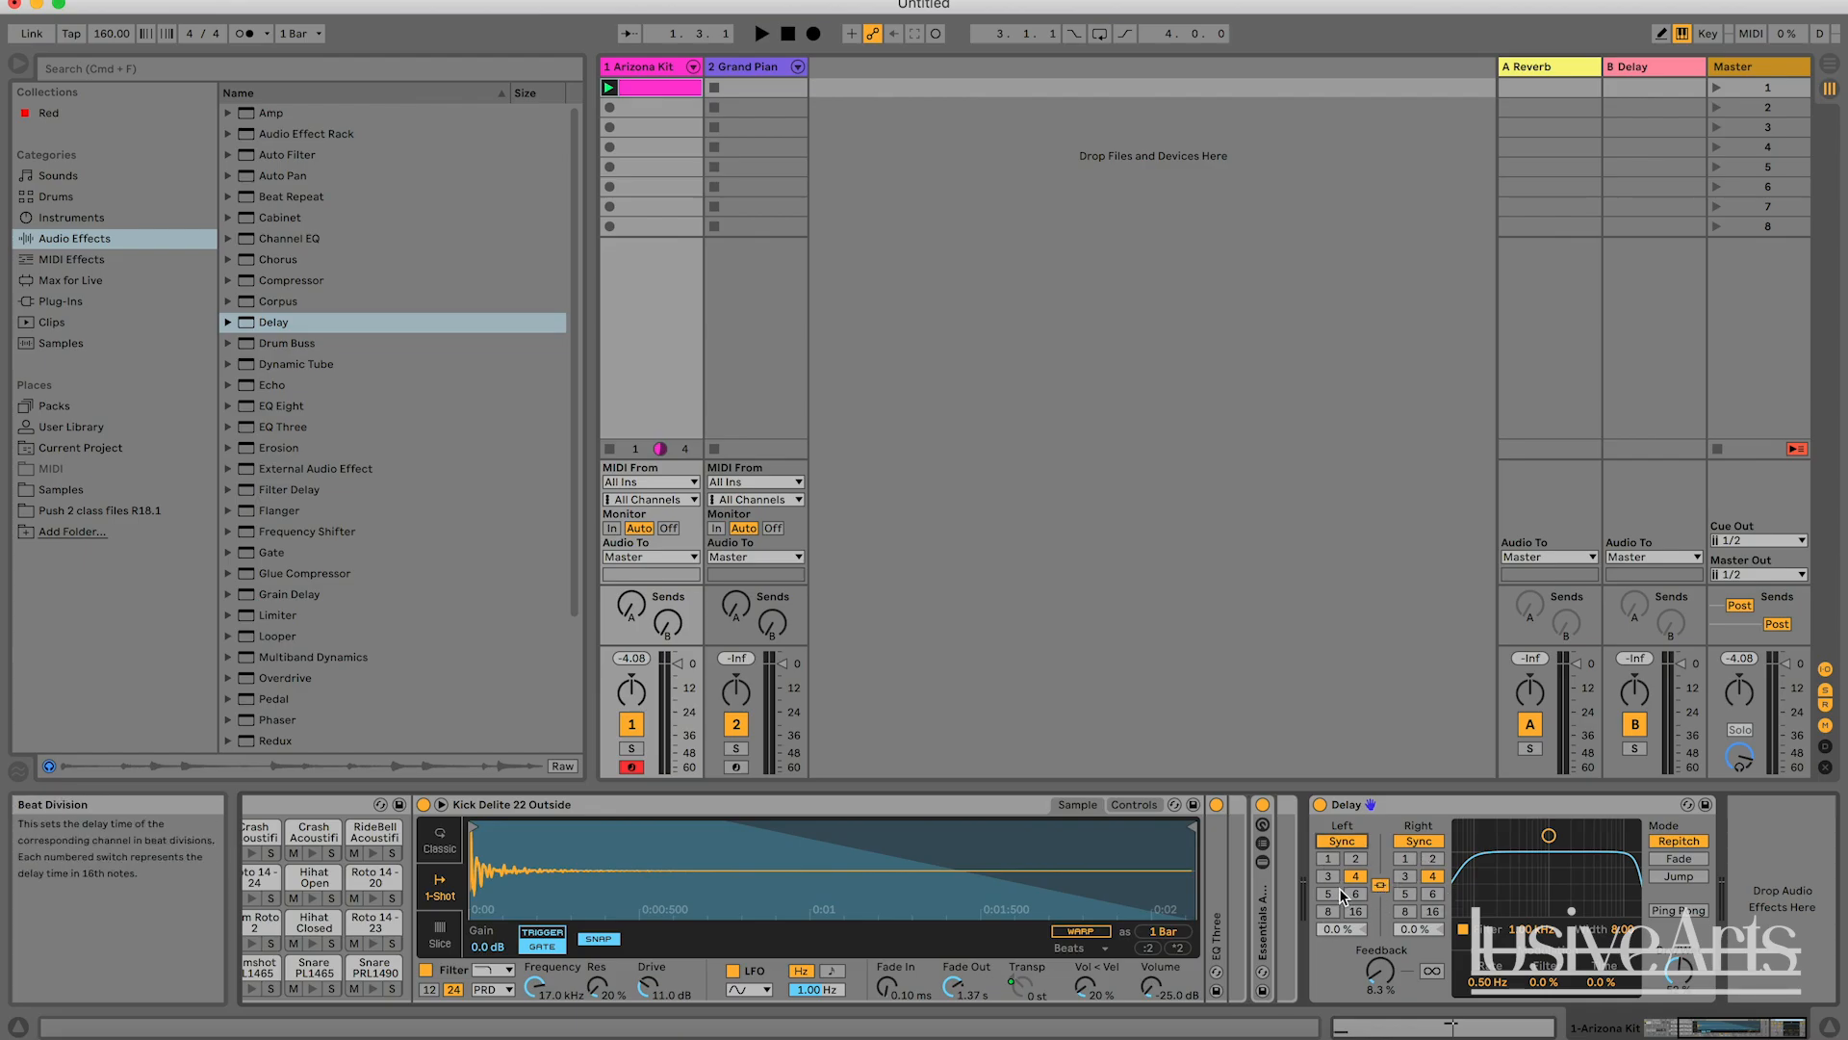
Switch the Delay's linked left and right beat divisions to 16, to 6, and back to 4.
left_click(1432, 911)
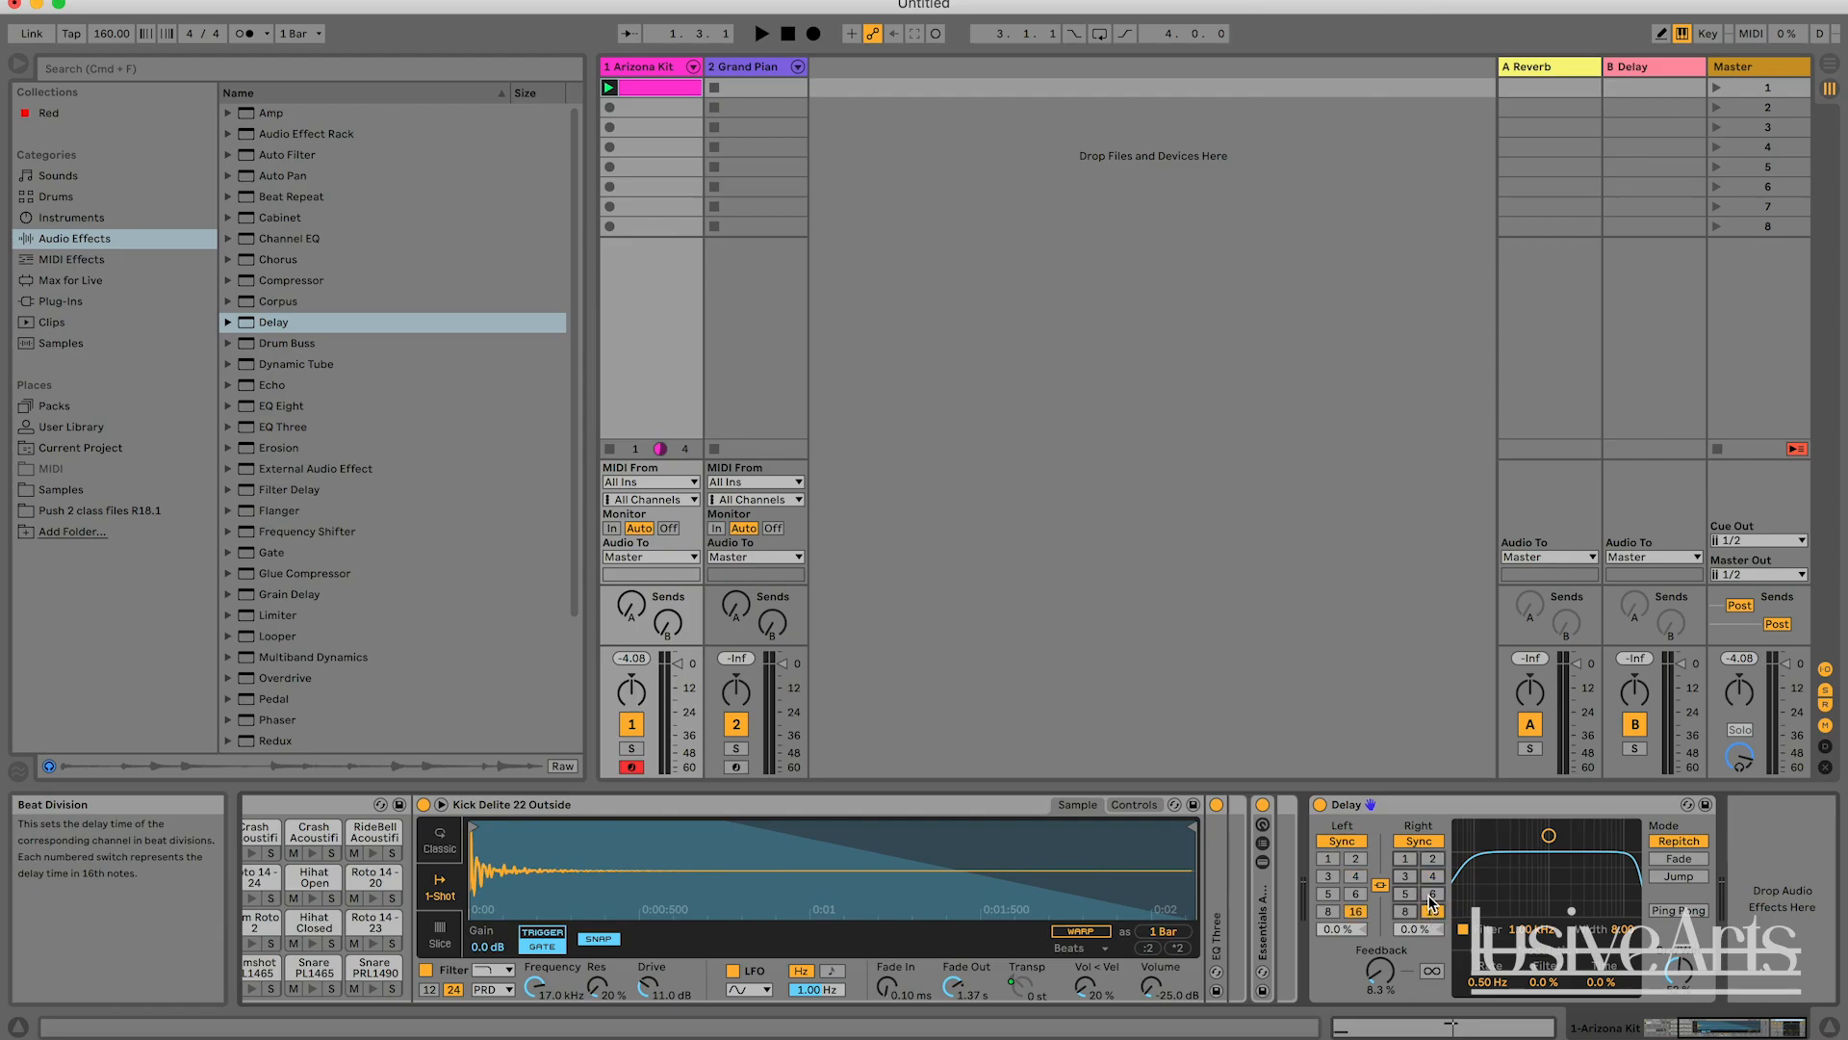
left_click(1431, 895)
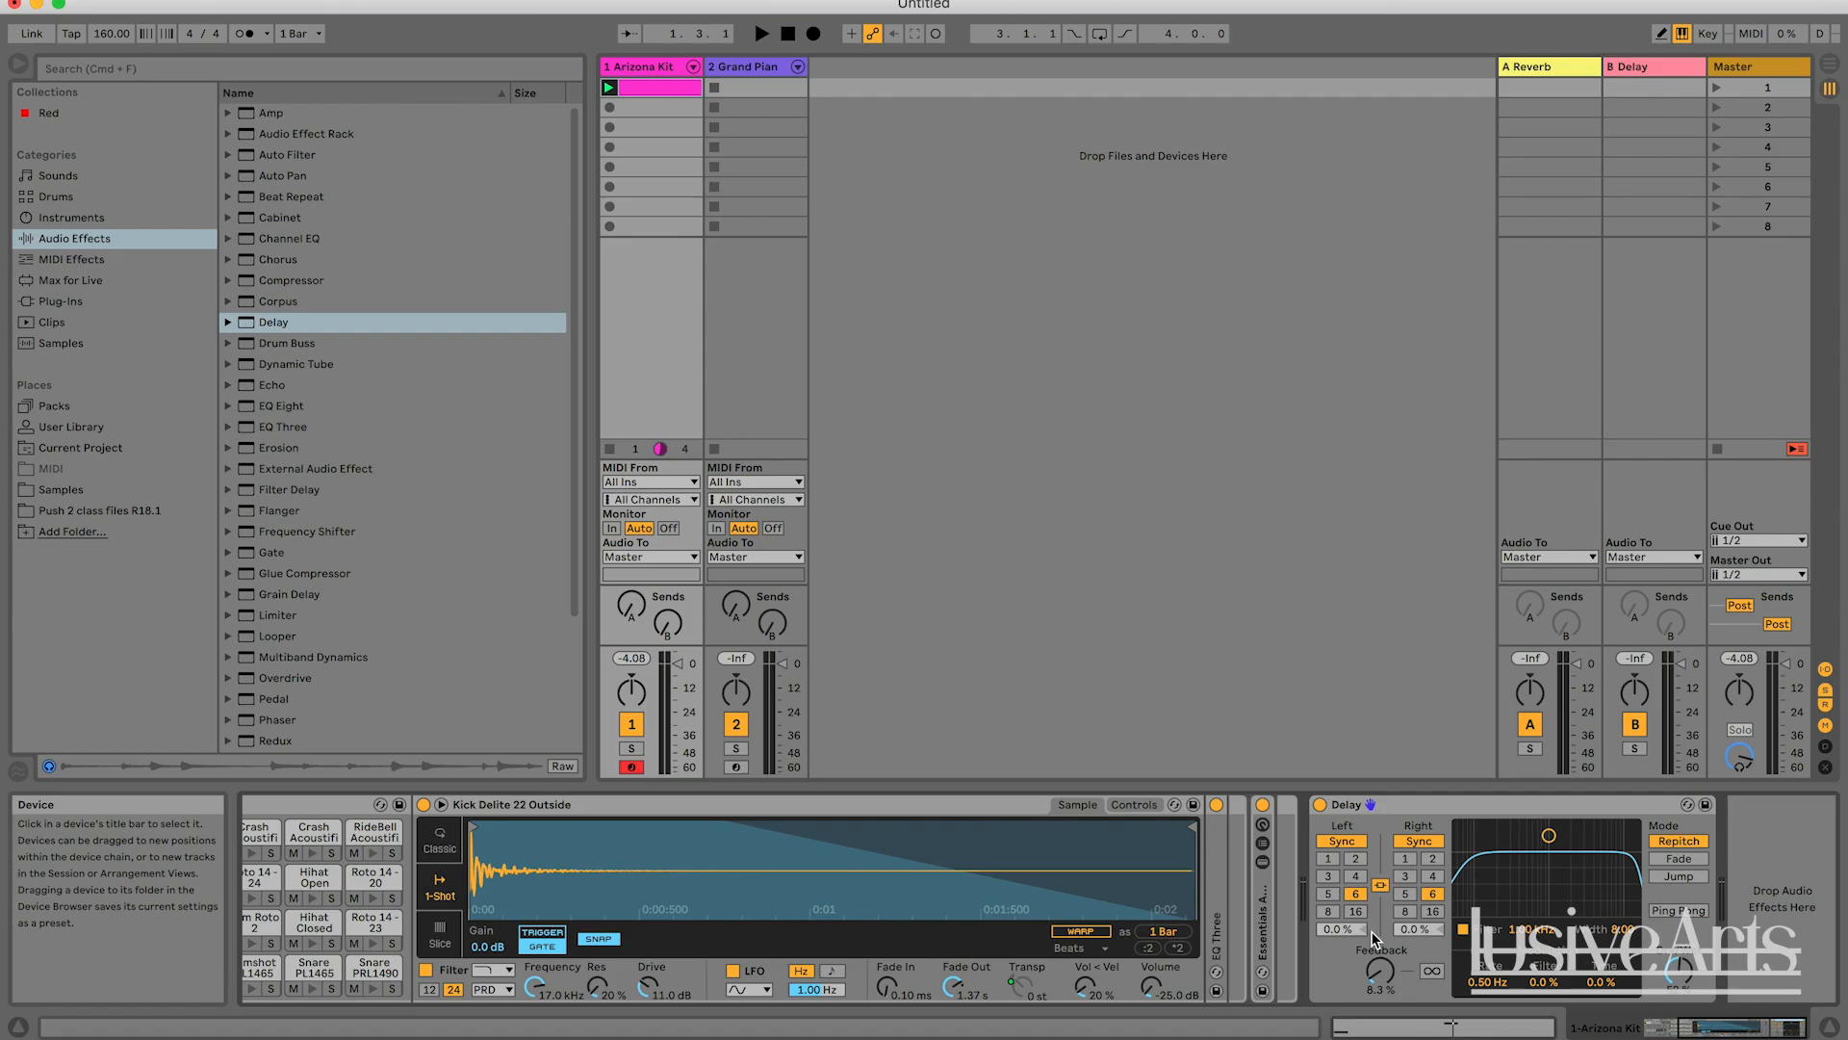
left_click(1356, 876)
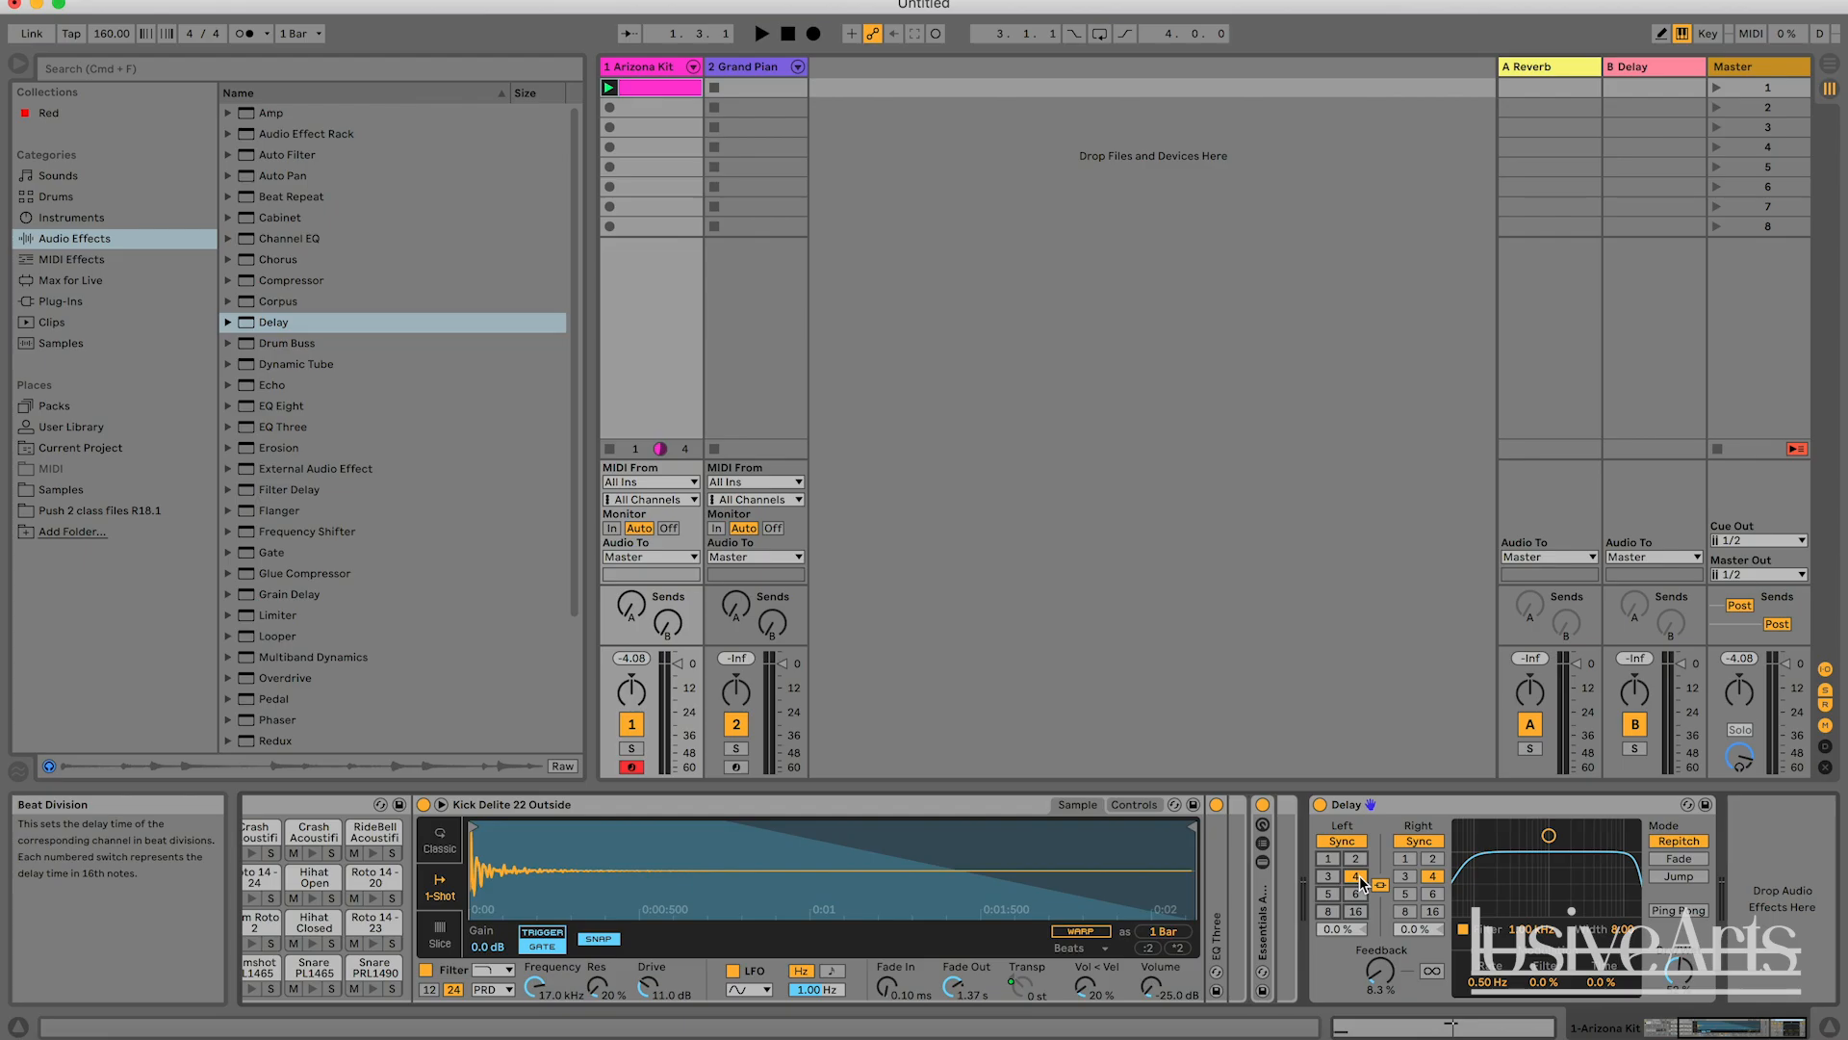
Play the clip while examining its kick and snare notes, and return to the track's devices.
key("space")
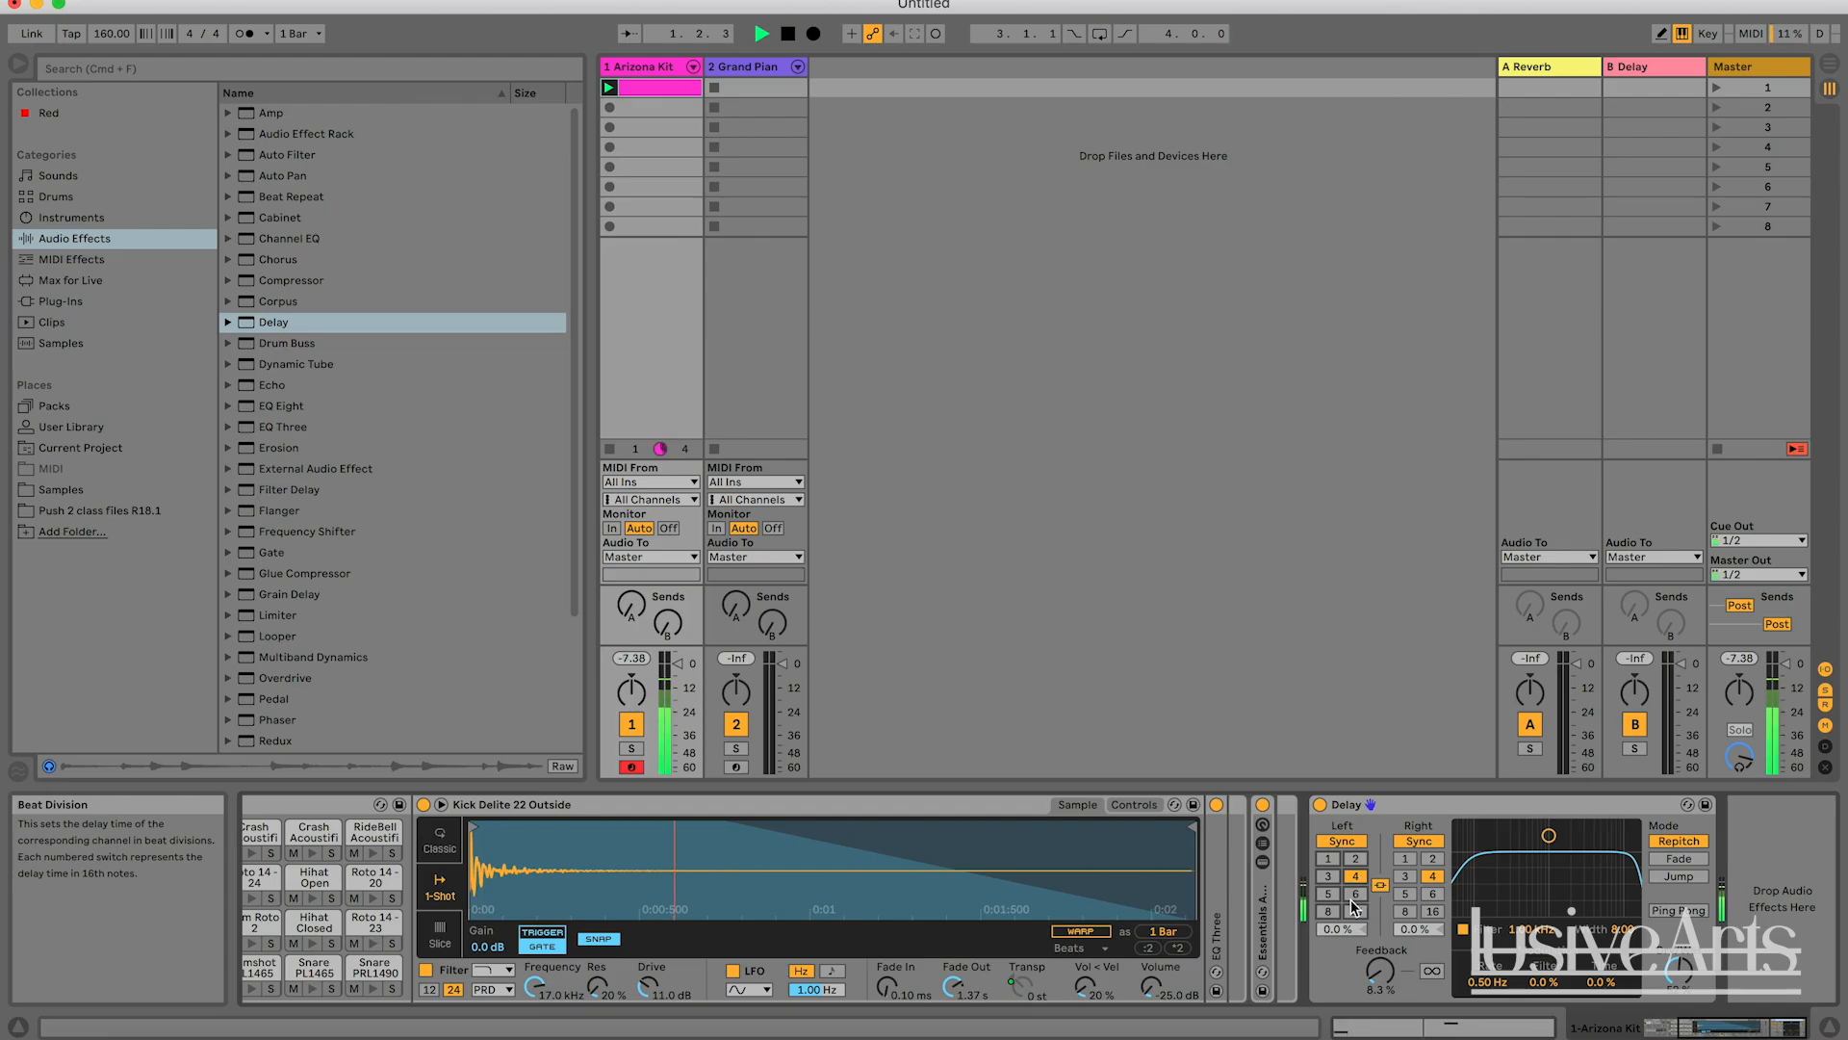
double_click(631, 88)
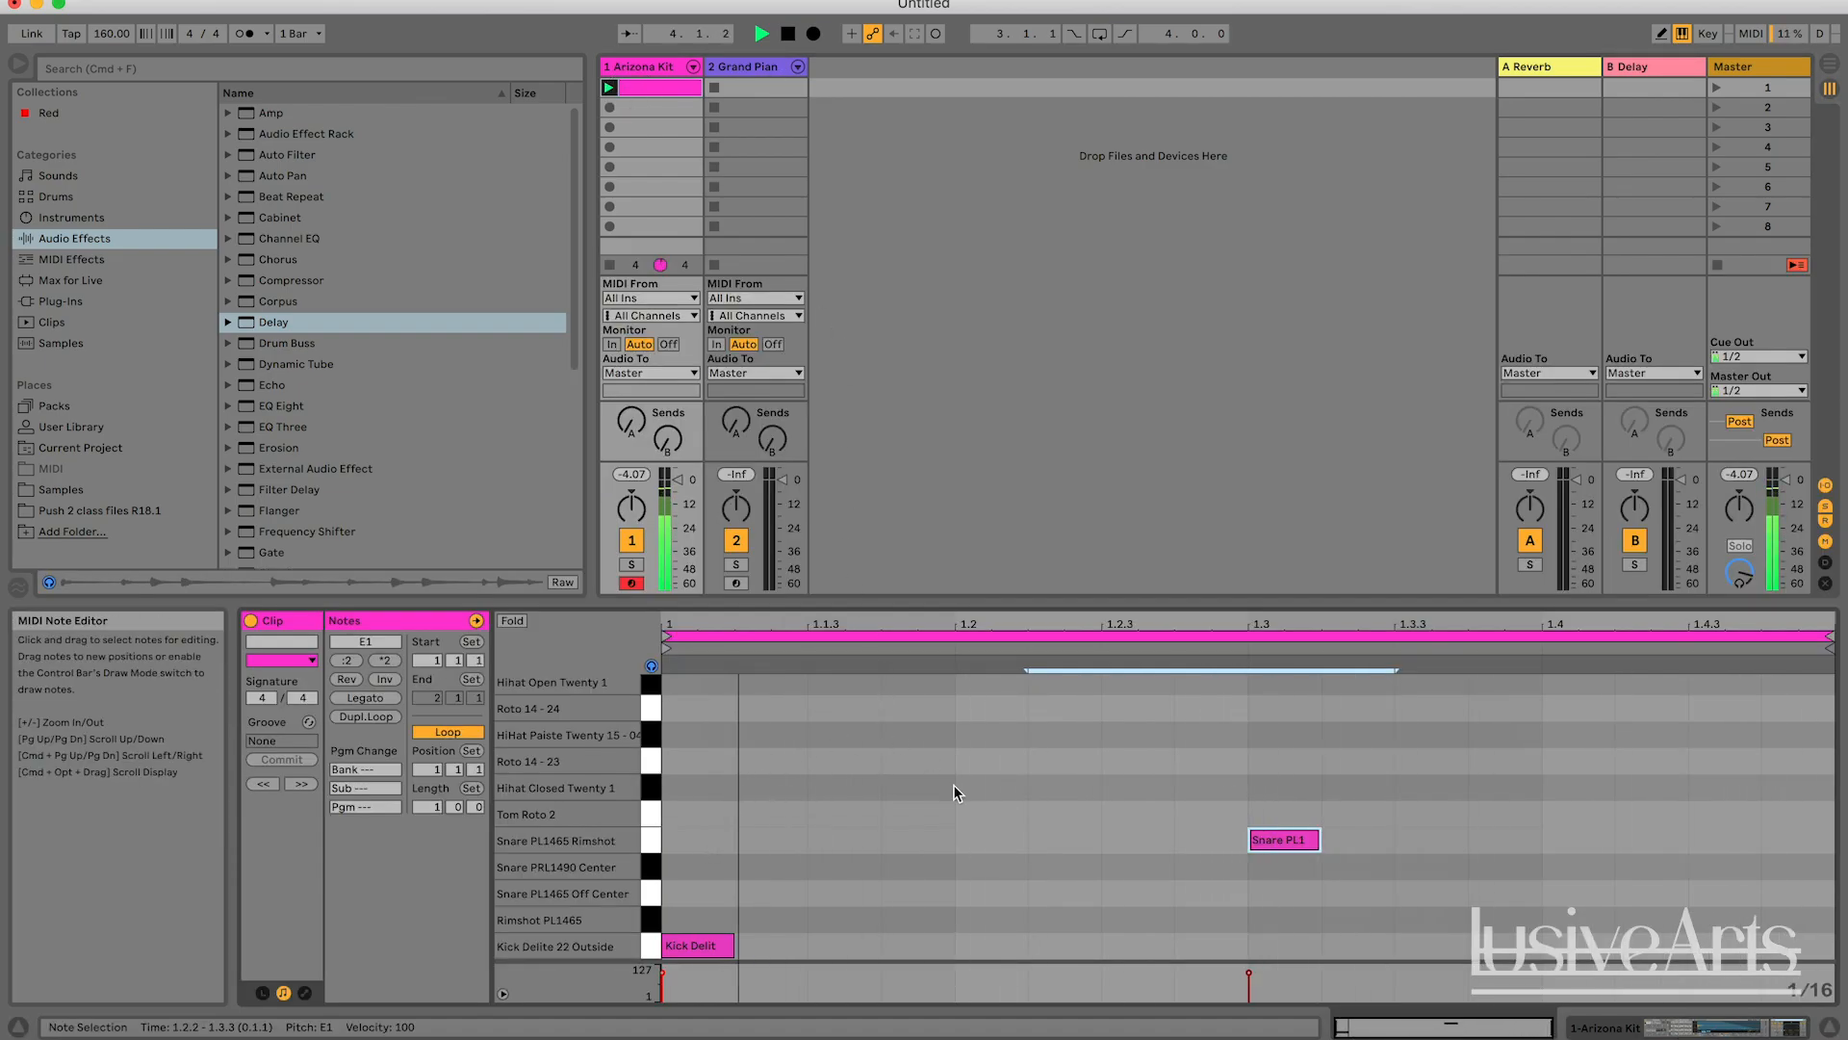
key("space")
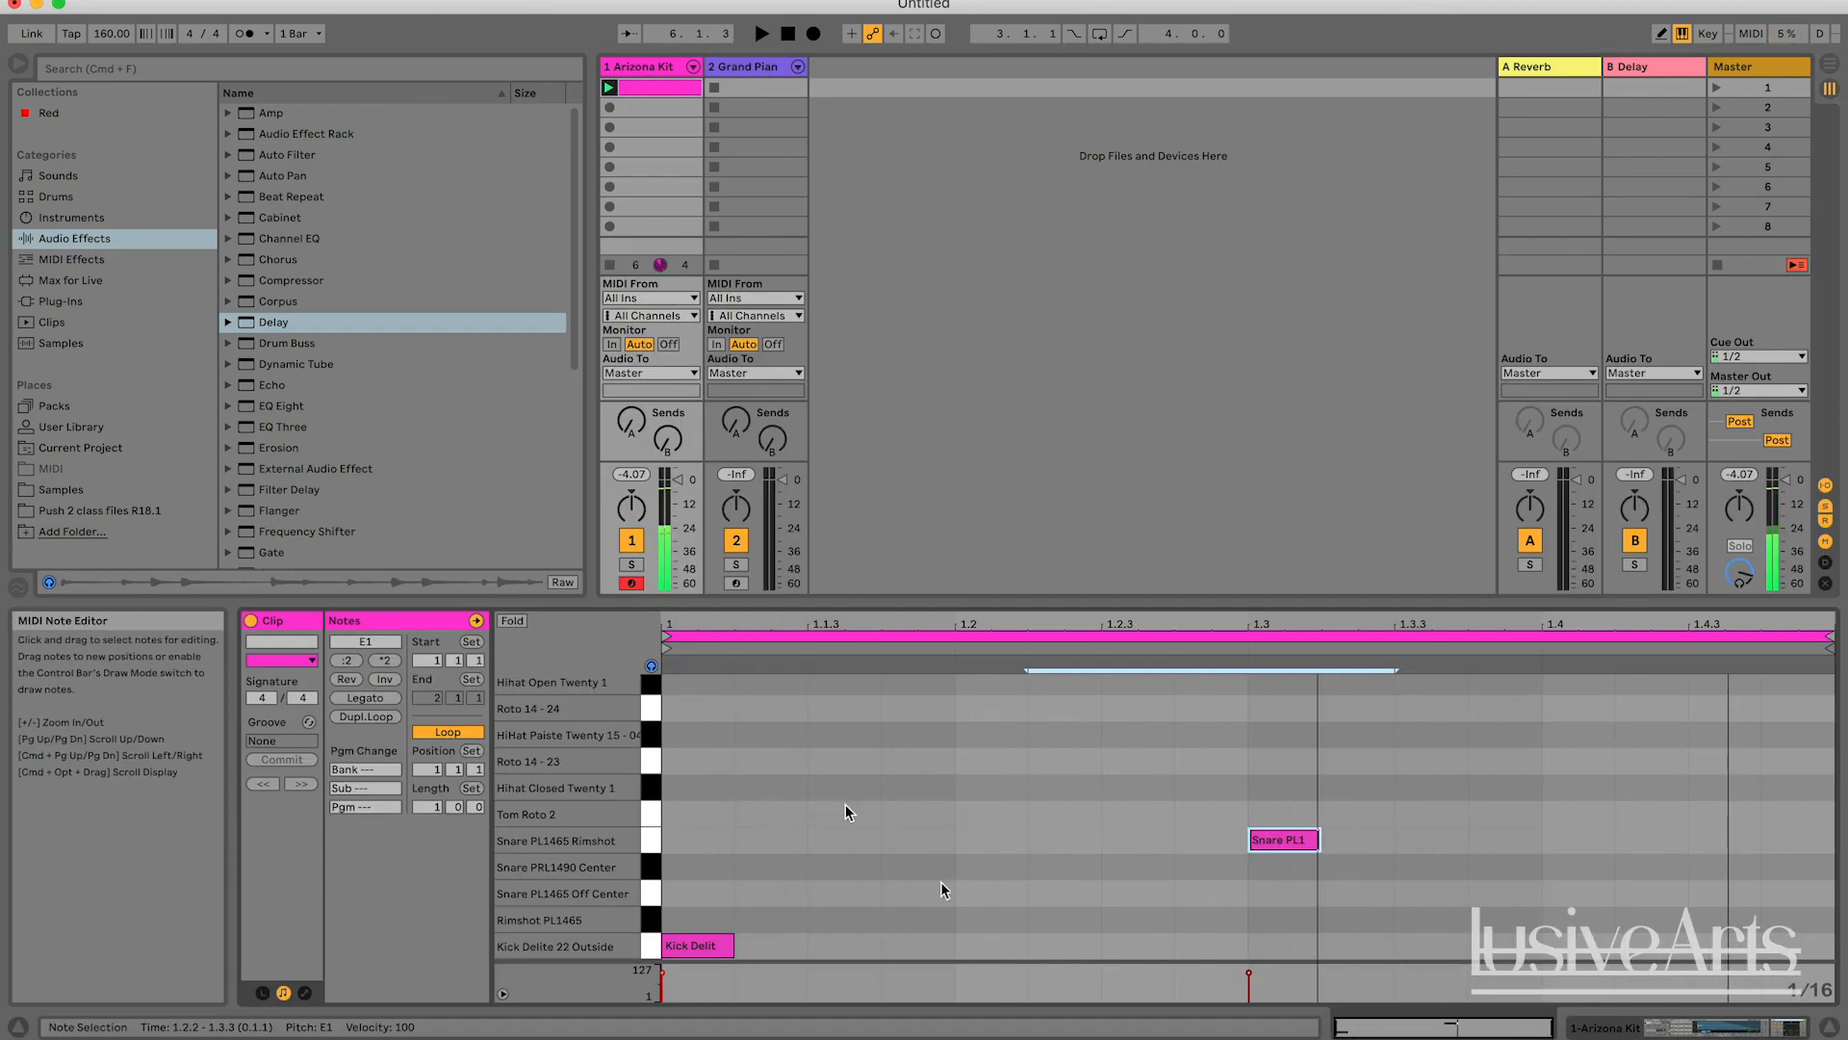
key("shift+Tab")
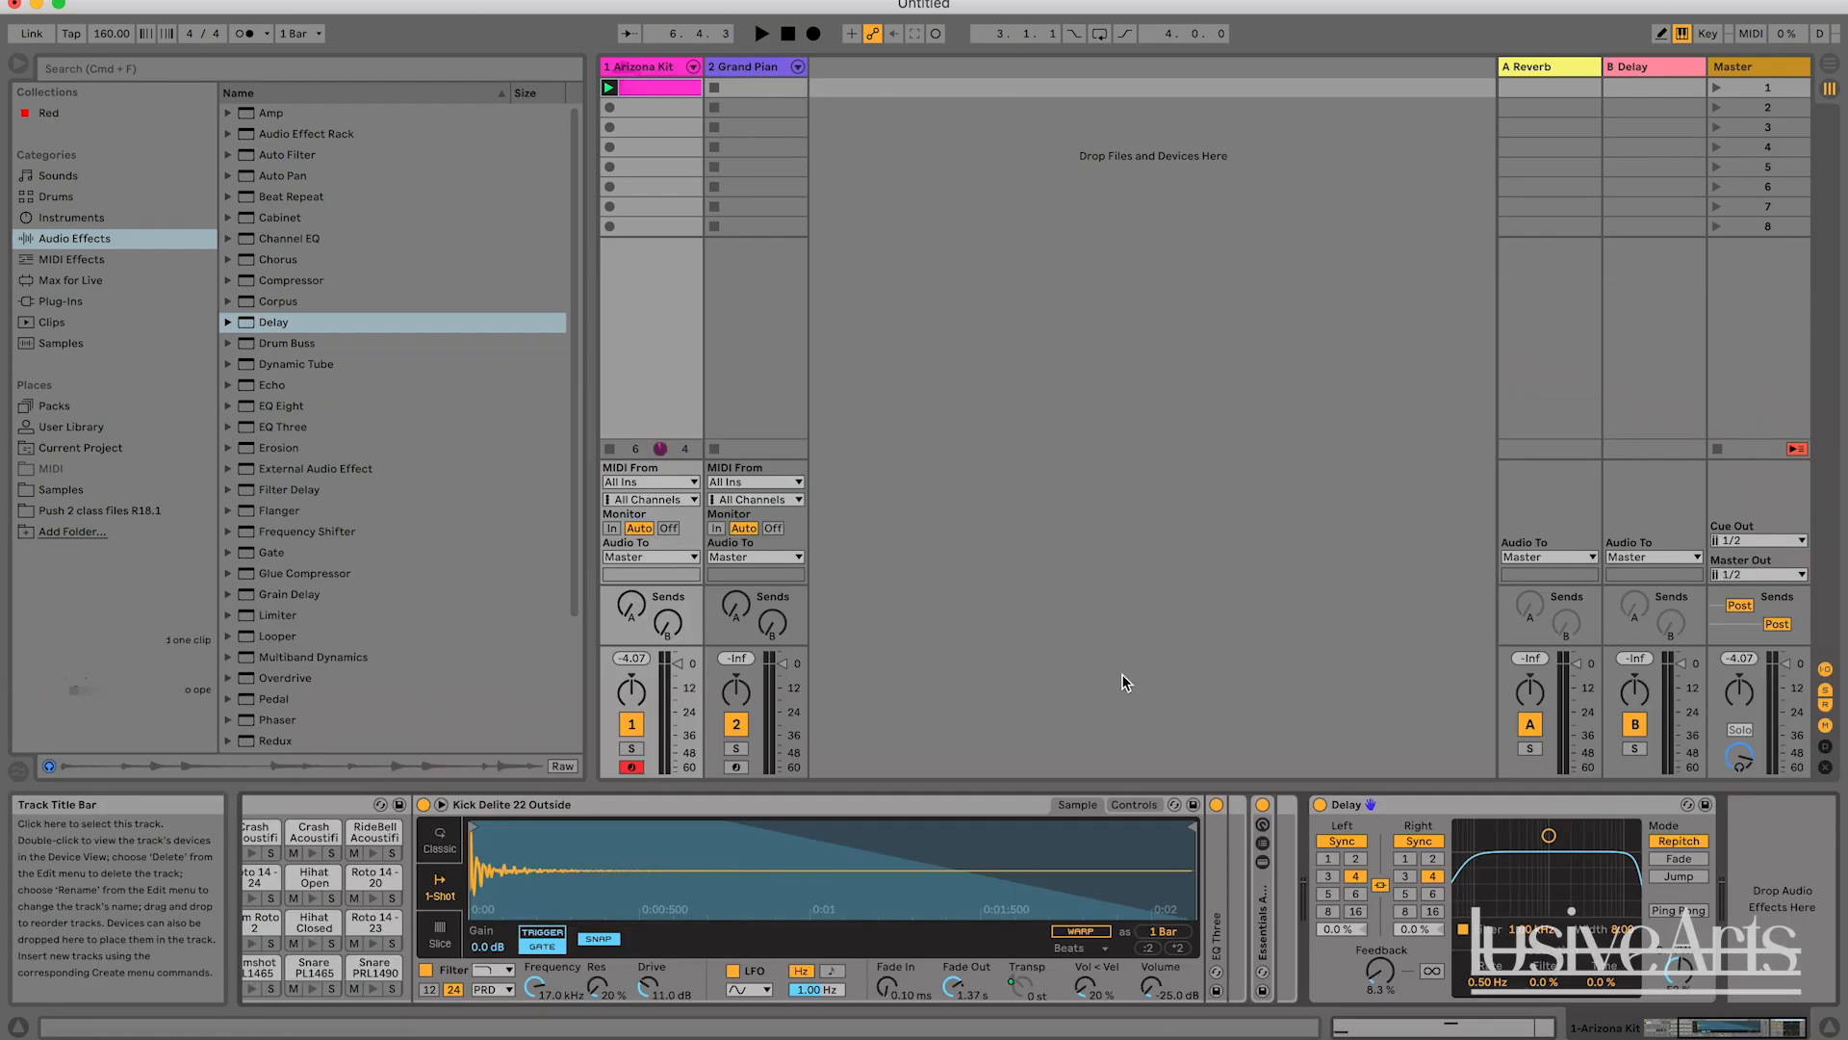
Bypass the Delay and duplicate the Arizona Kit clip into the second clip slot.
left_click(1320, 803)
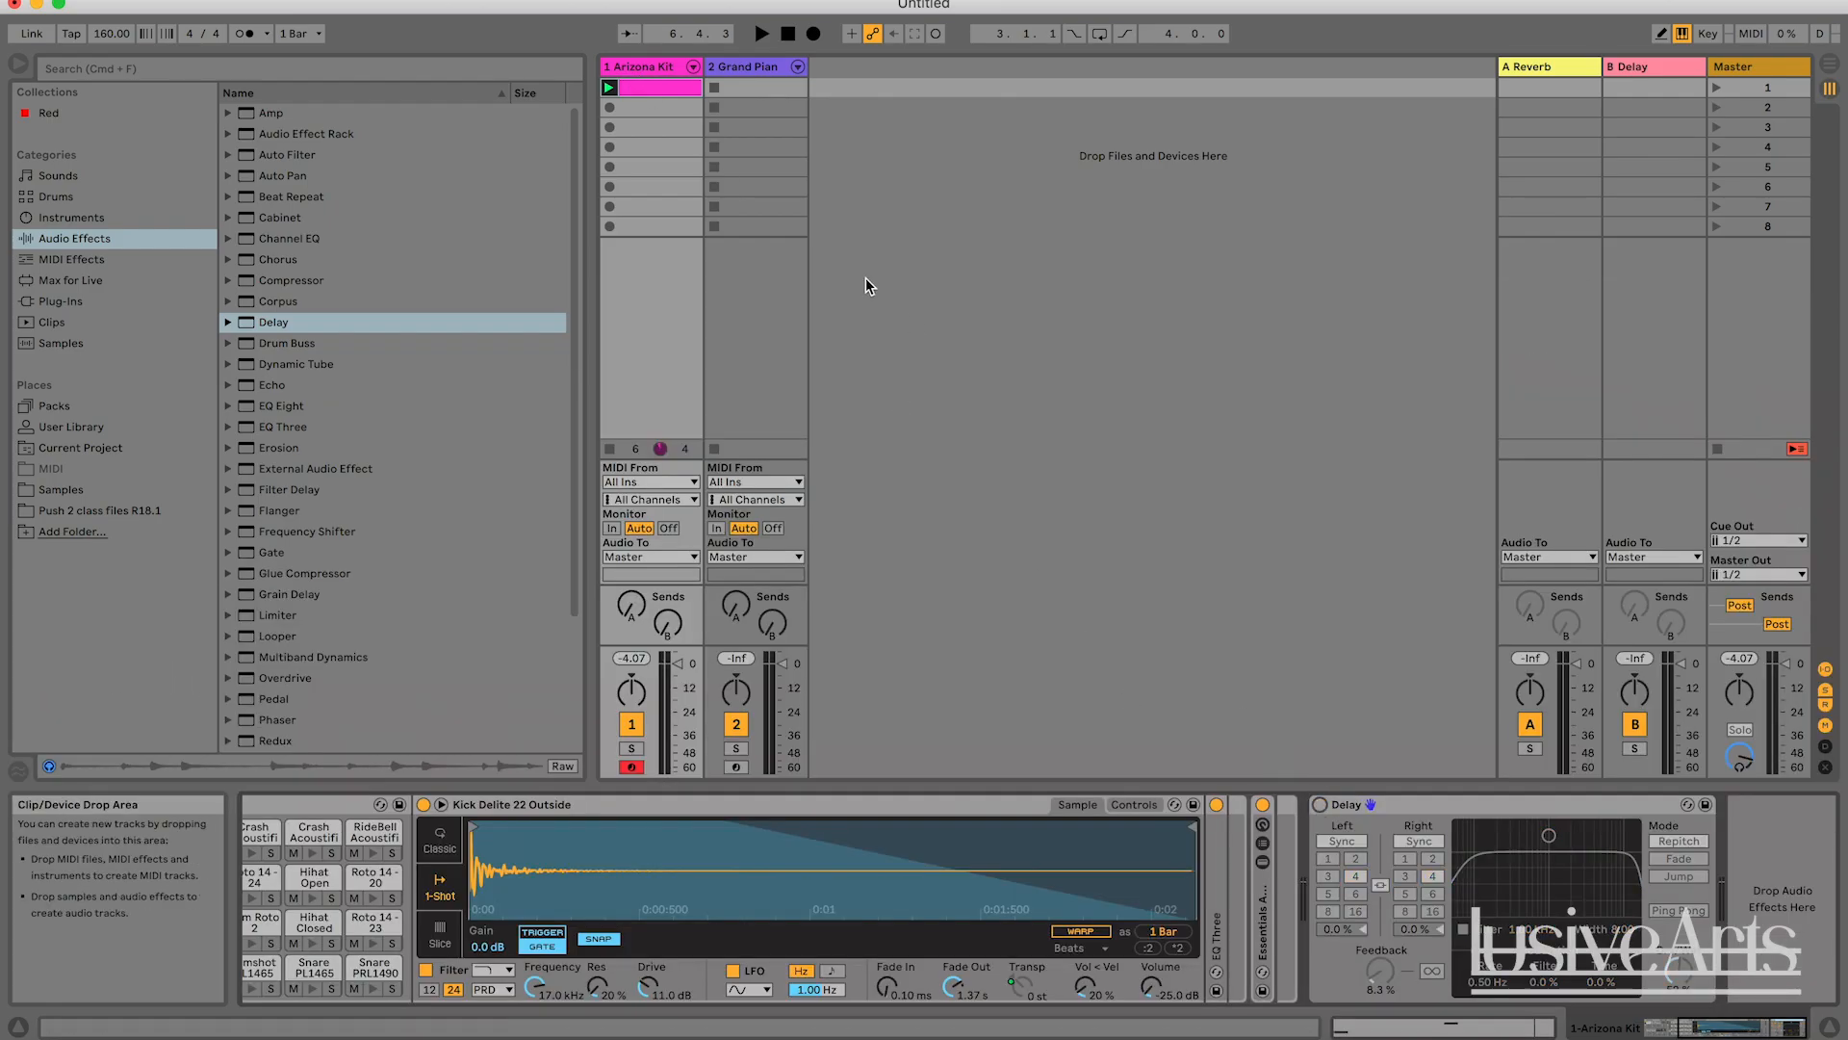
left_click(657, 87)
key("super+d")
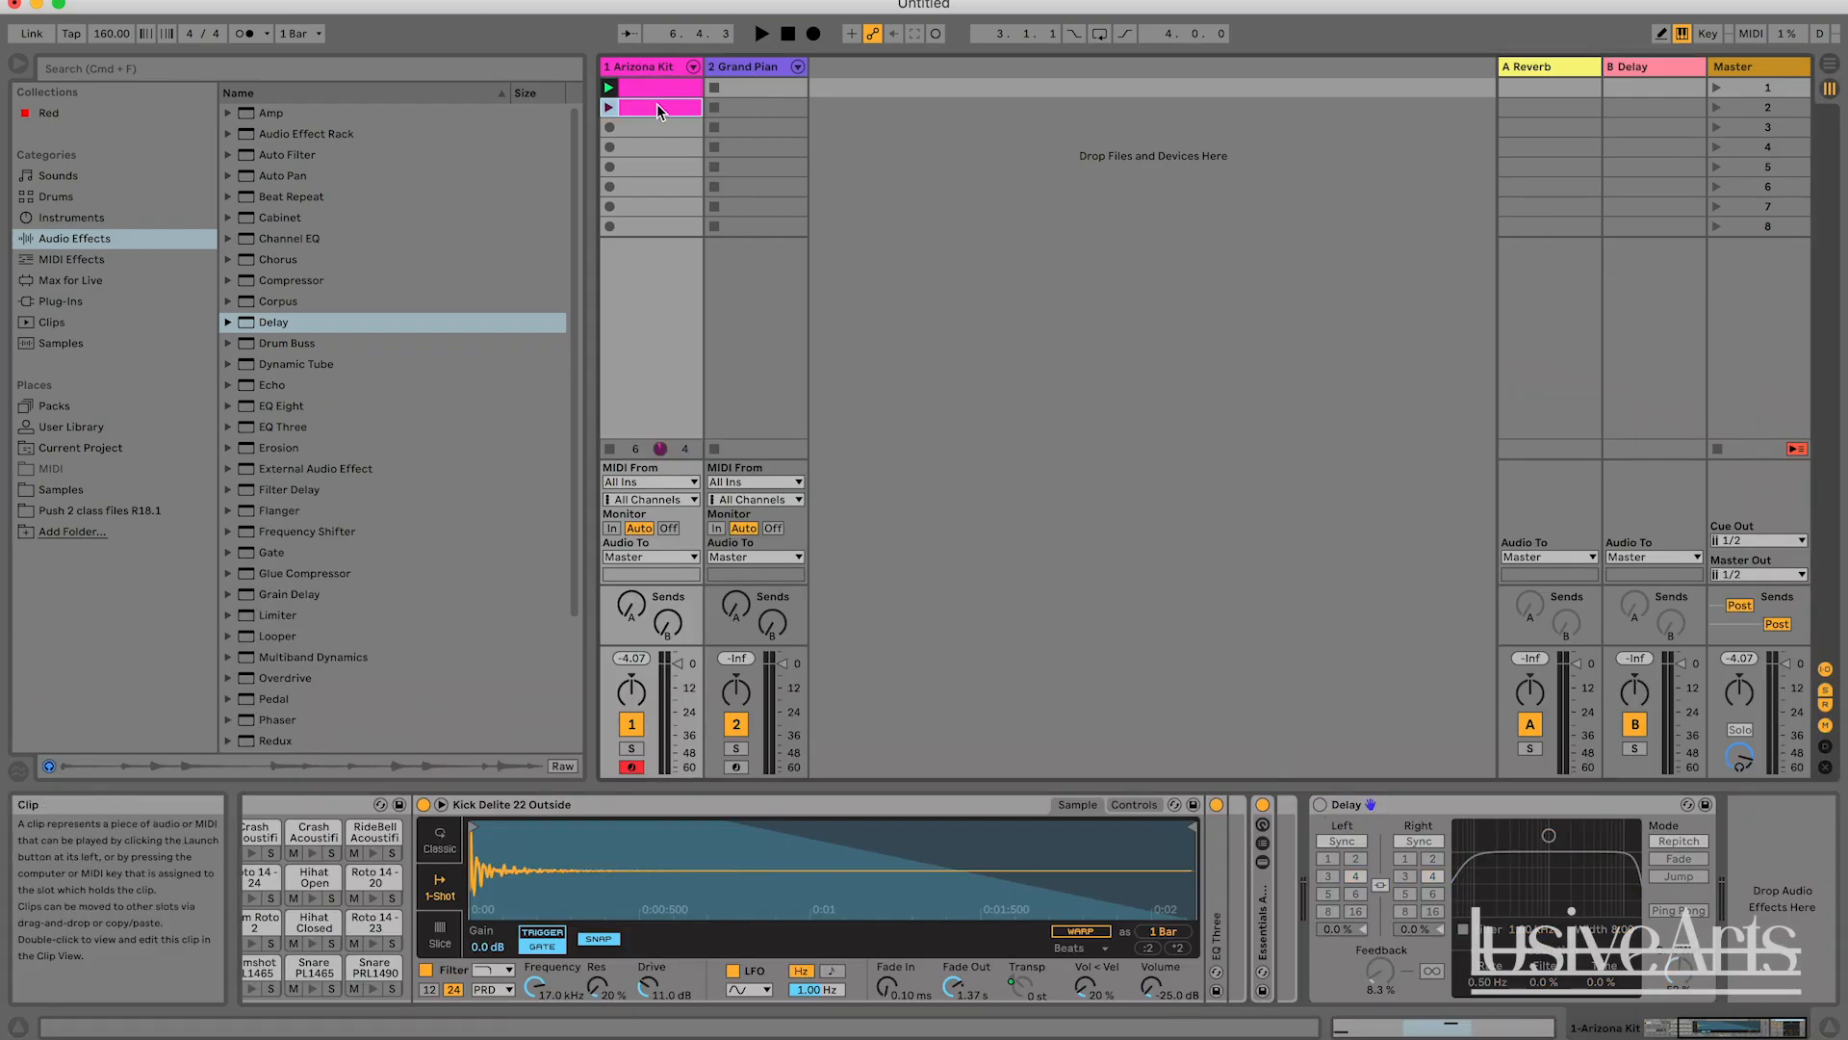
Add a kick note at 1.2 and a snare rimshot note at 1.4 in the duplicated clip, and play its scene briefly.
double_click(656, 108)
double_click(974, 943)
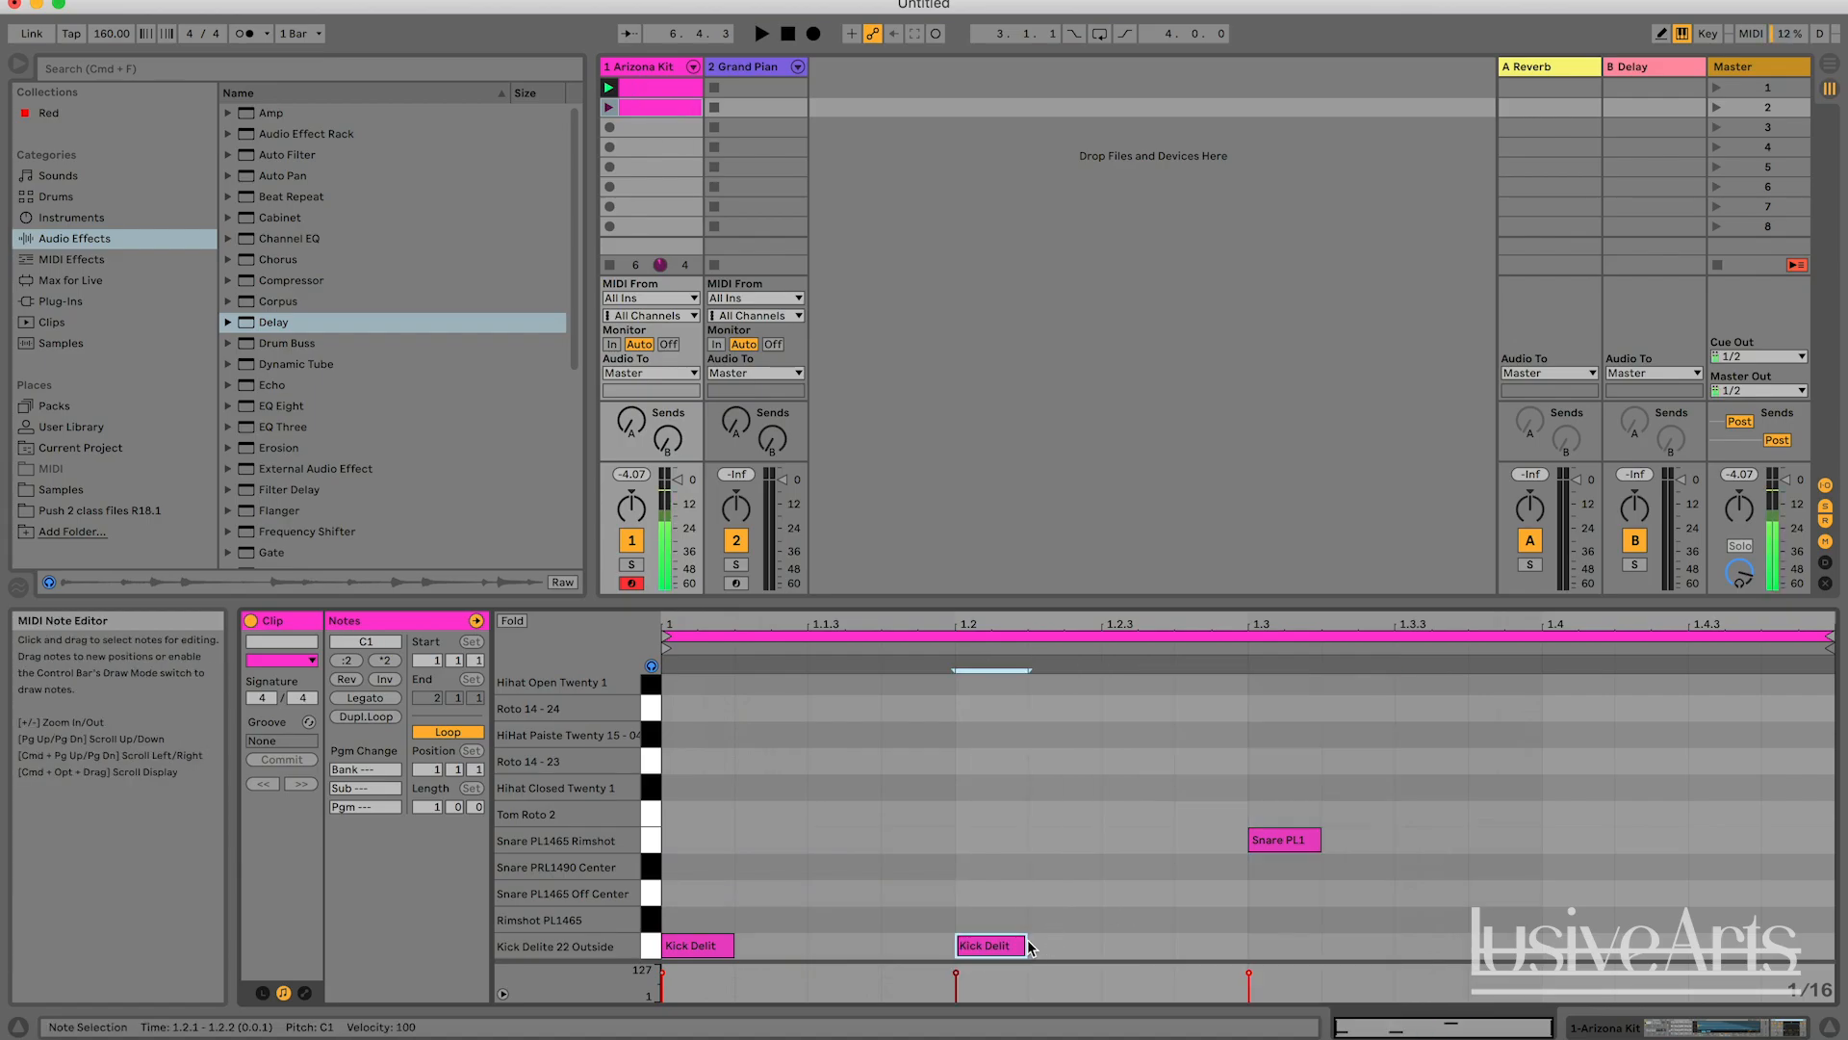
double_click(1607, 840)
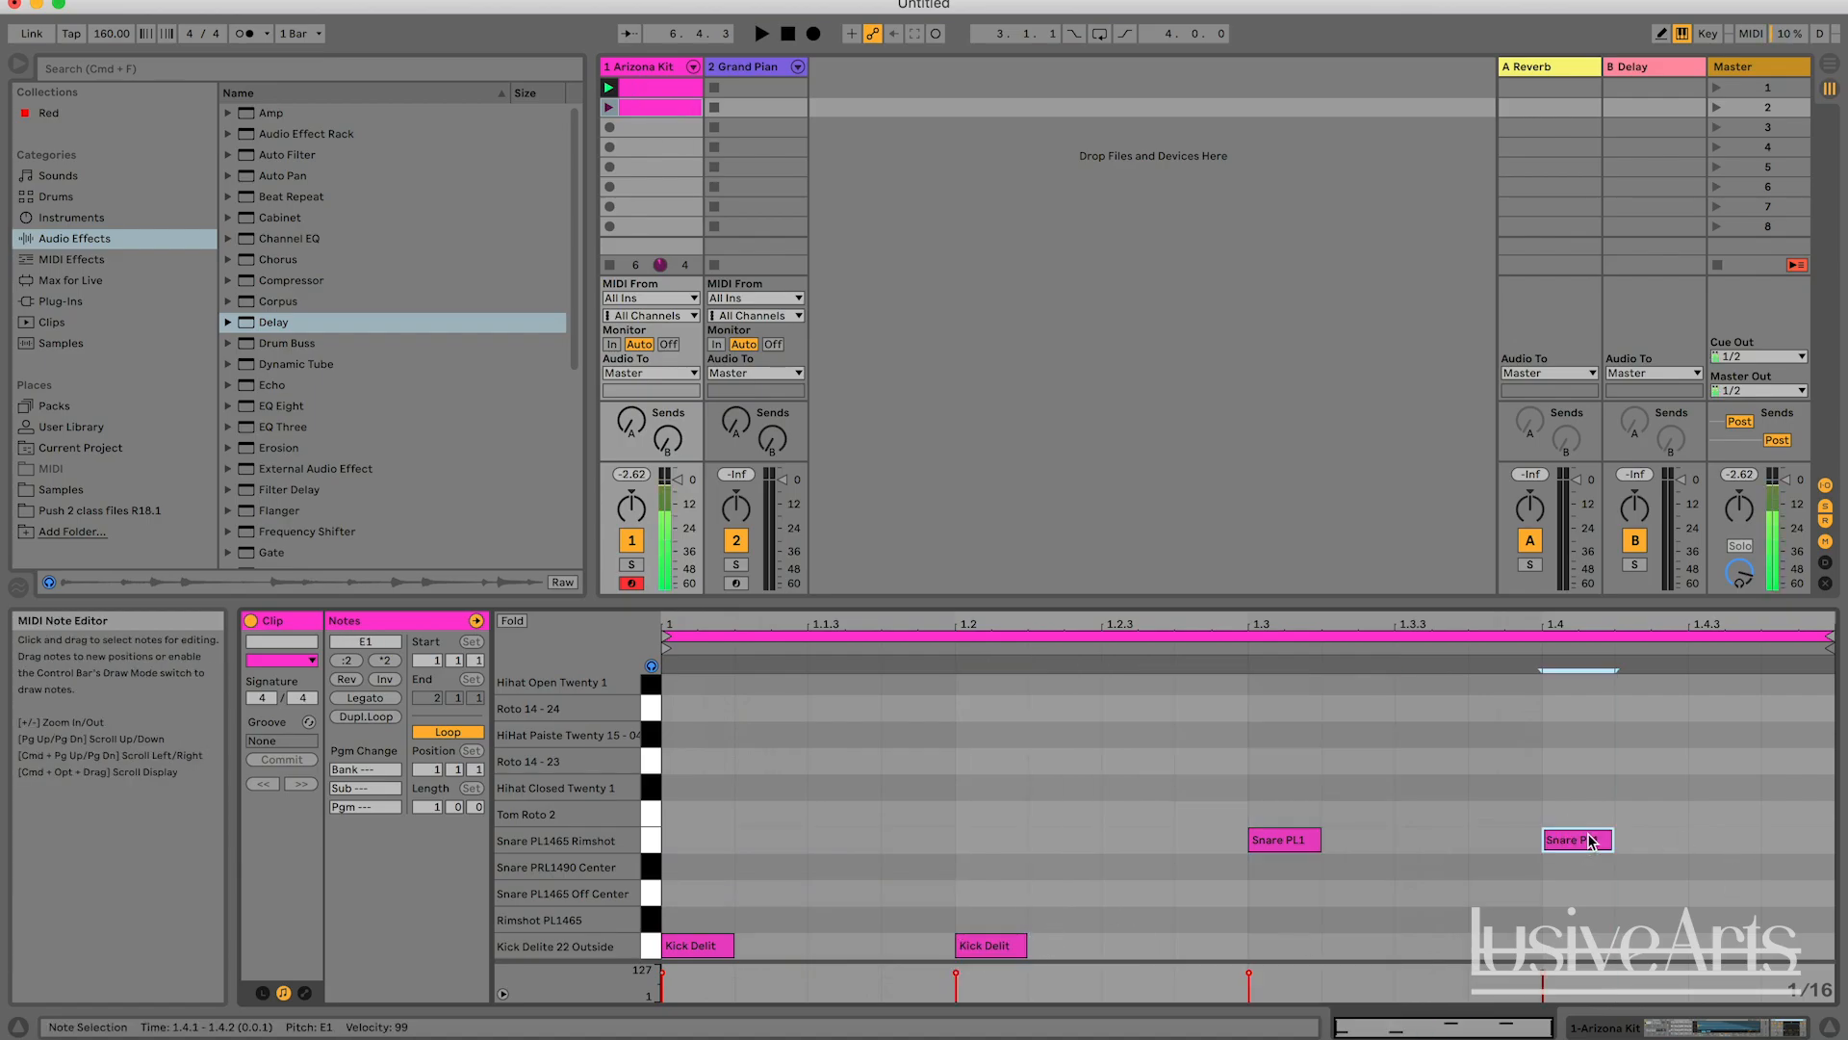
left_click(1717, 107)
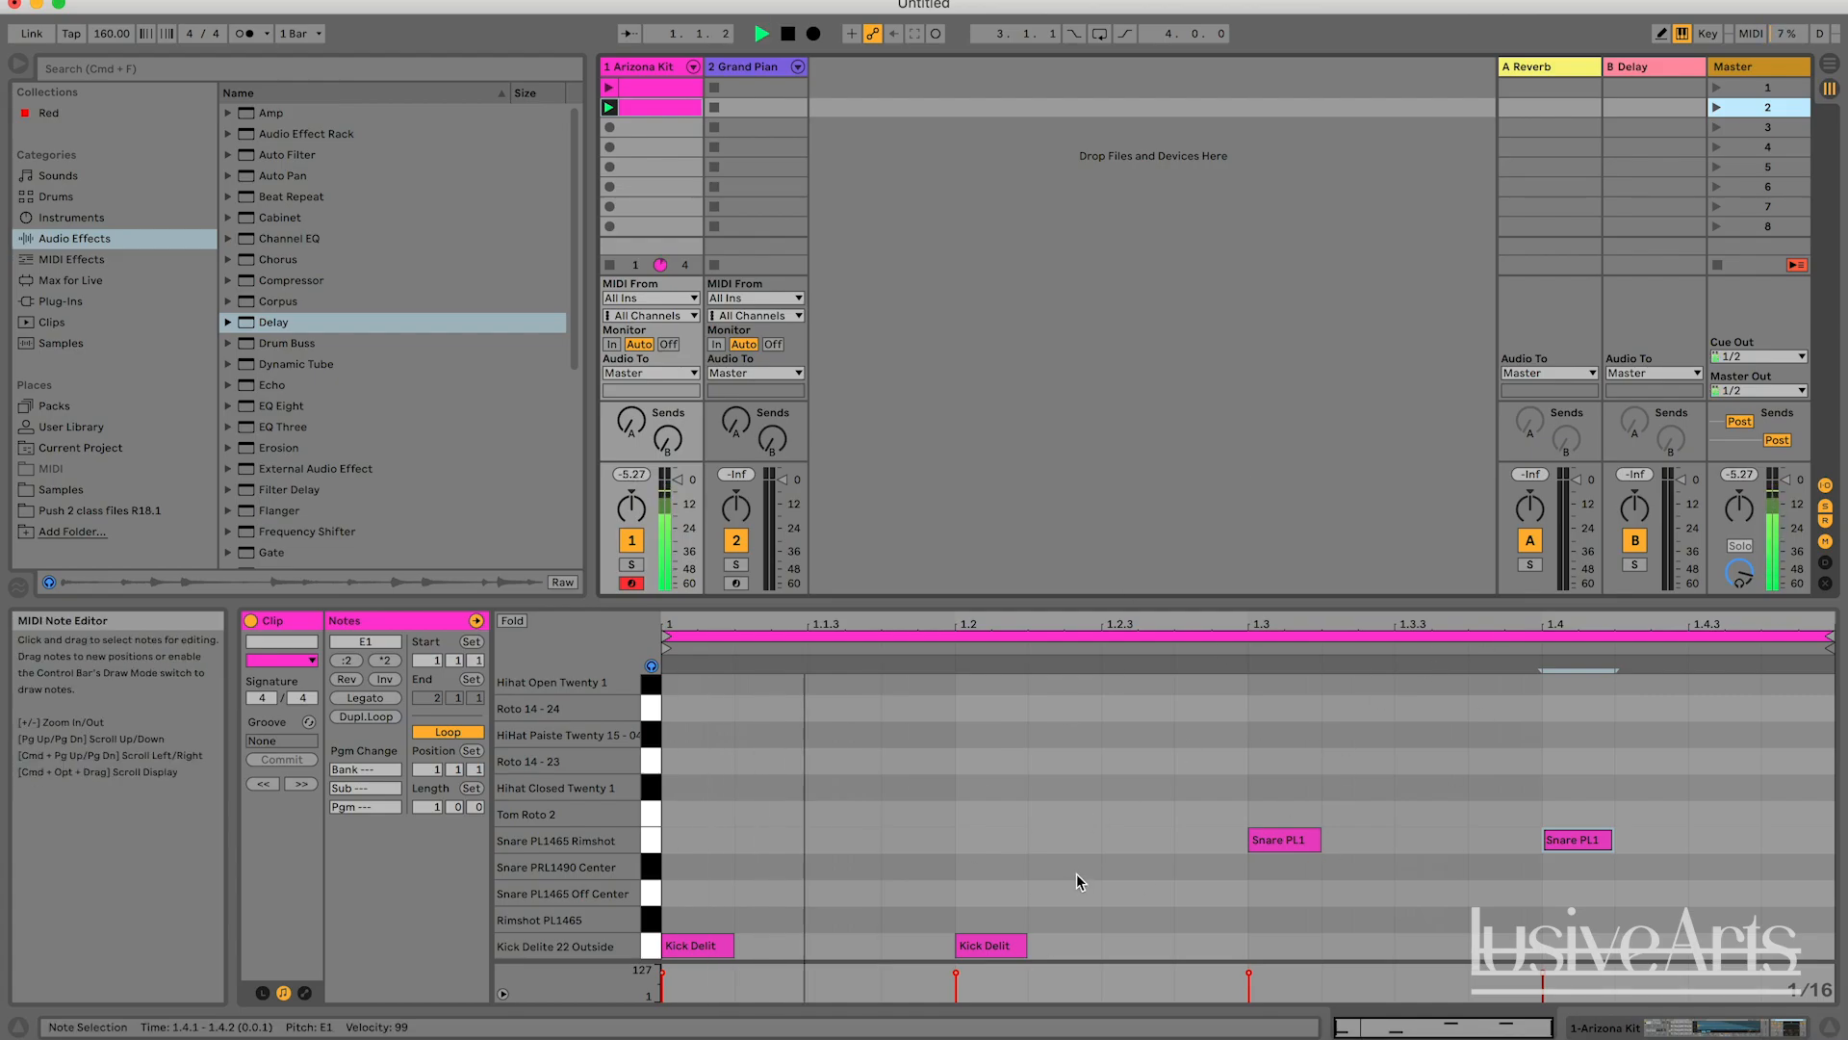
key("space")
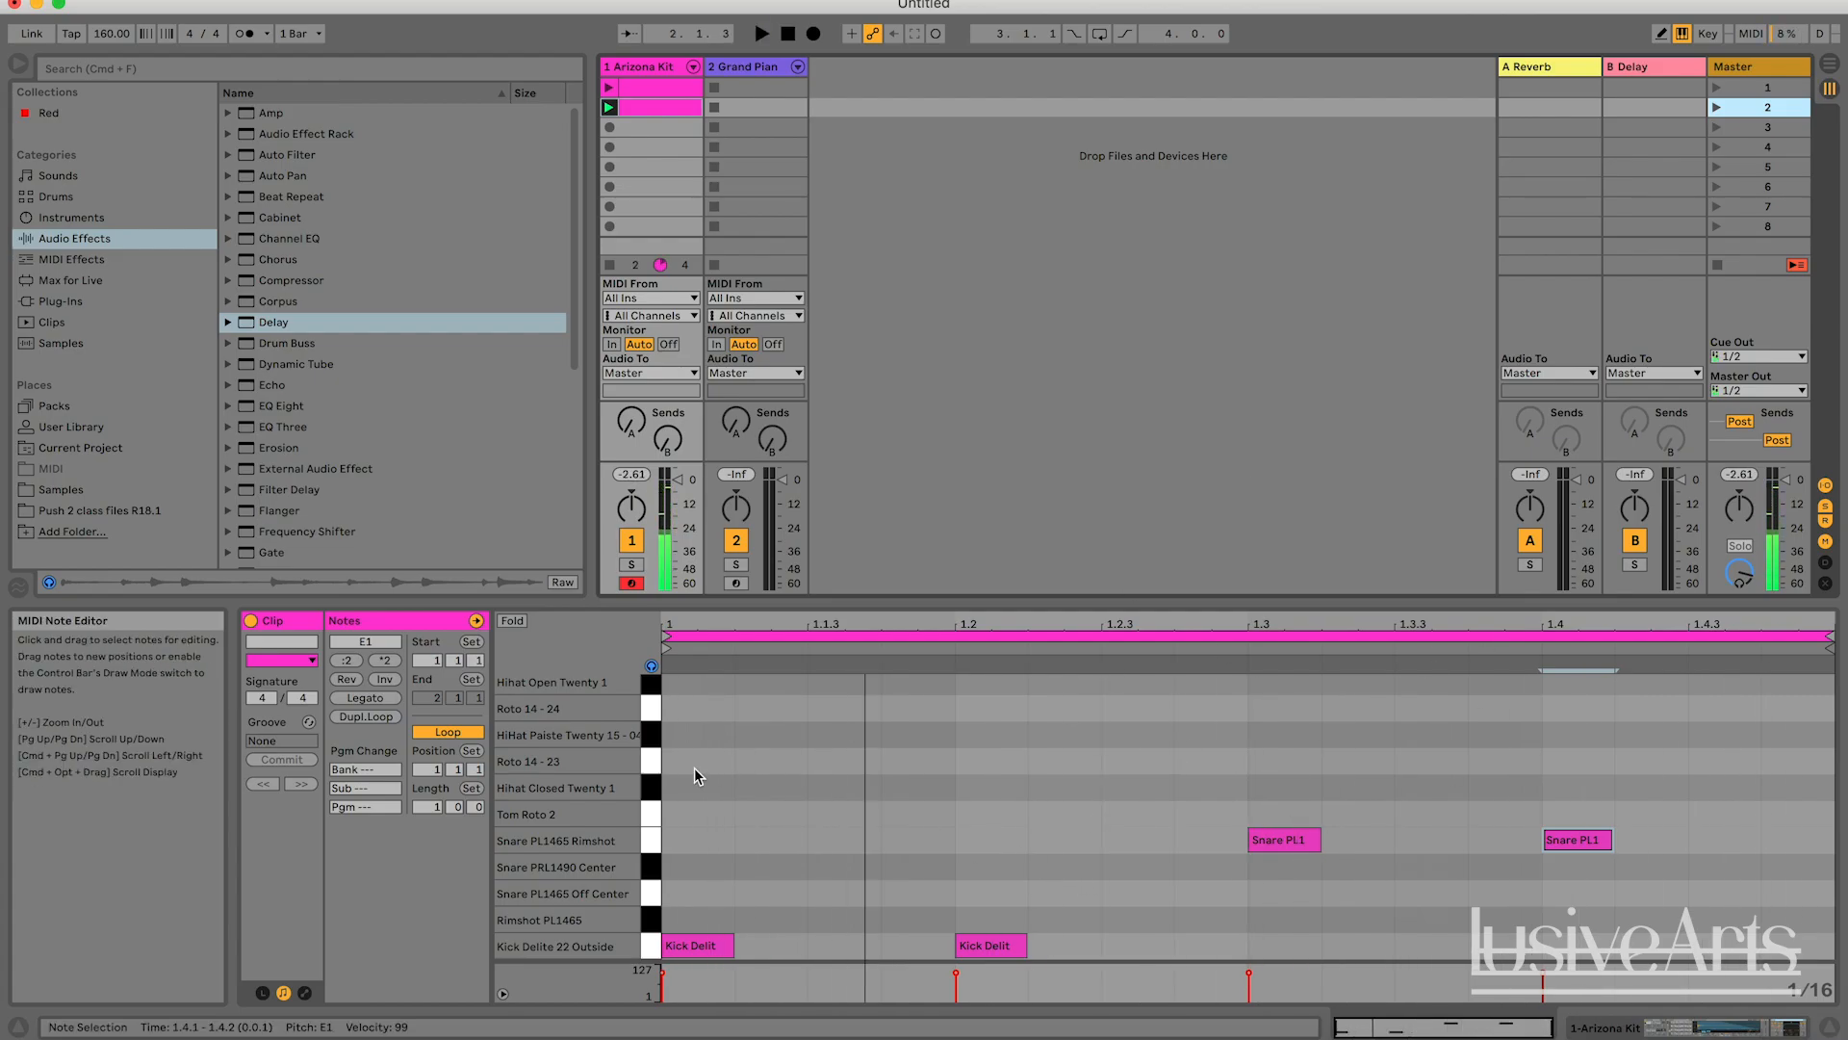
Set the duplicated clip's fixed grid to 1/4 and make its two kick and two snare notes a quarter note long.
right_click(912, 787)
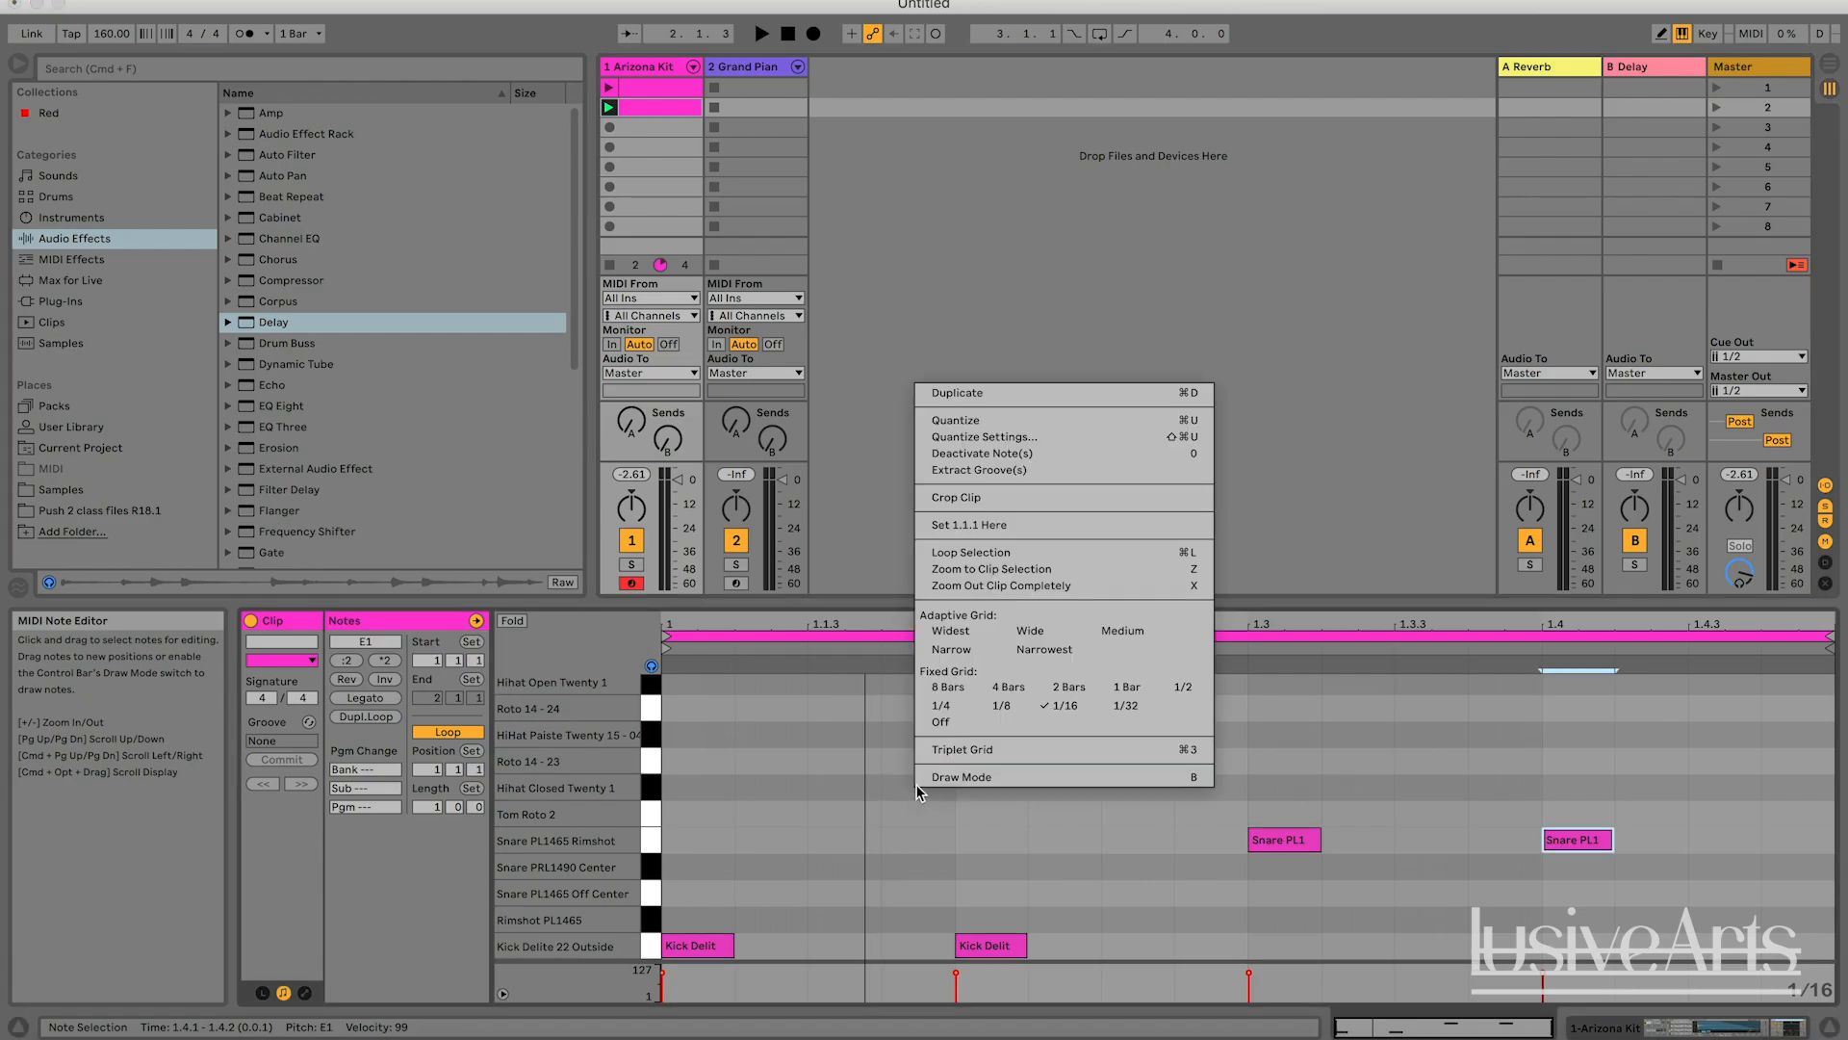
left_click(966, 711)
left_click_drag(771, 809, 710, 901)
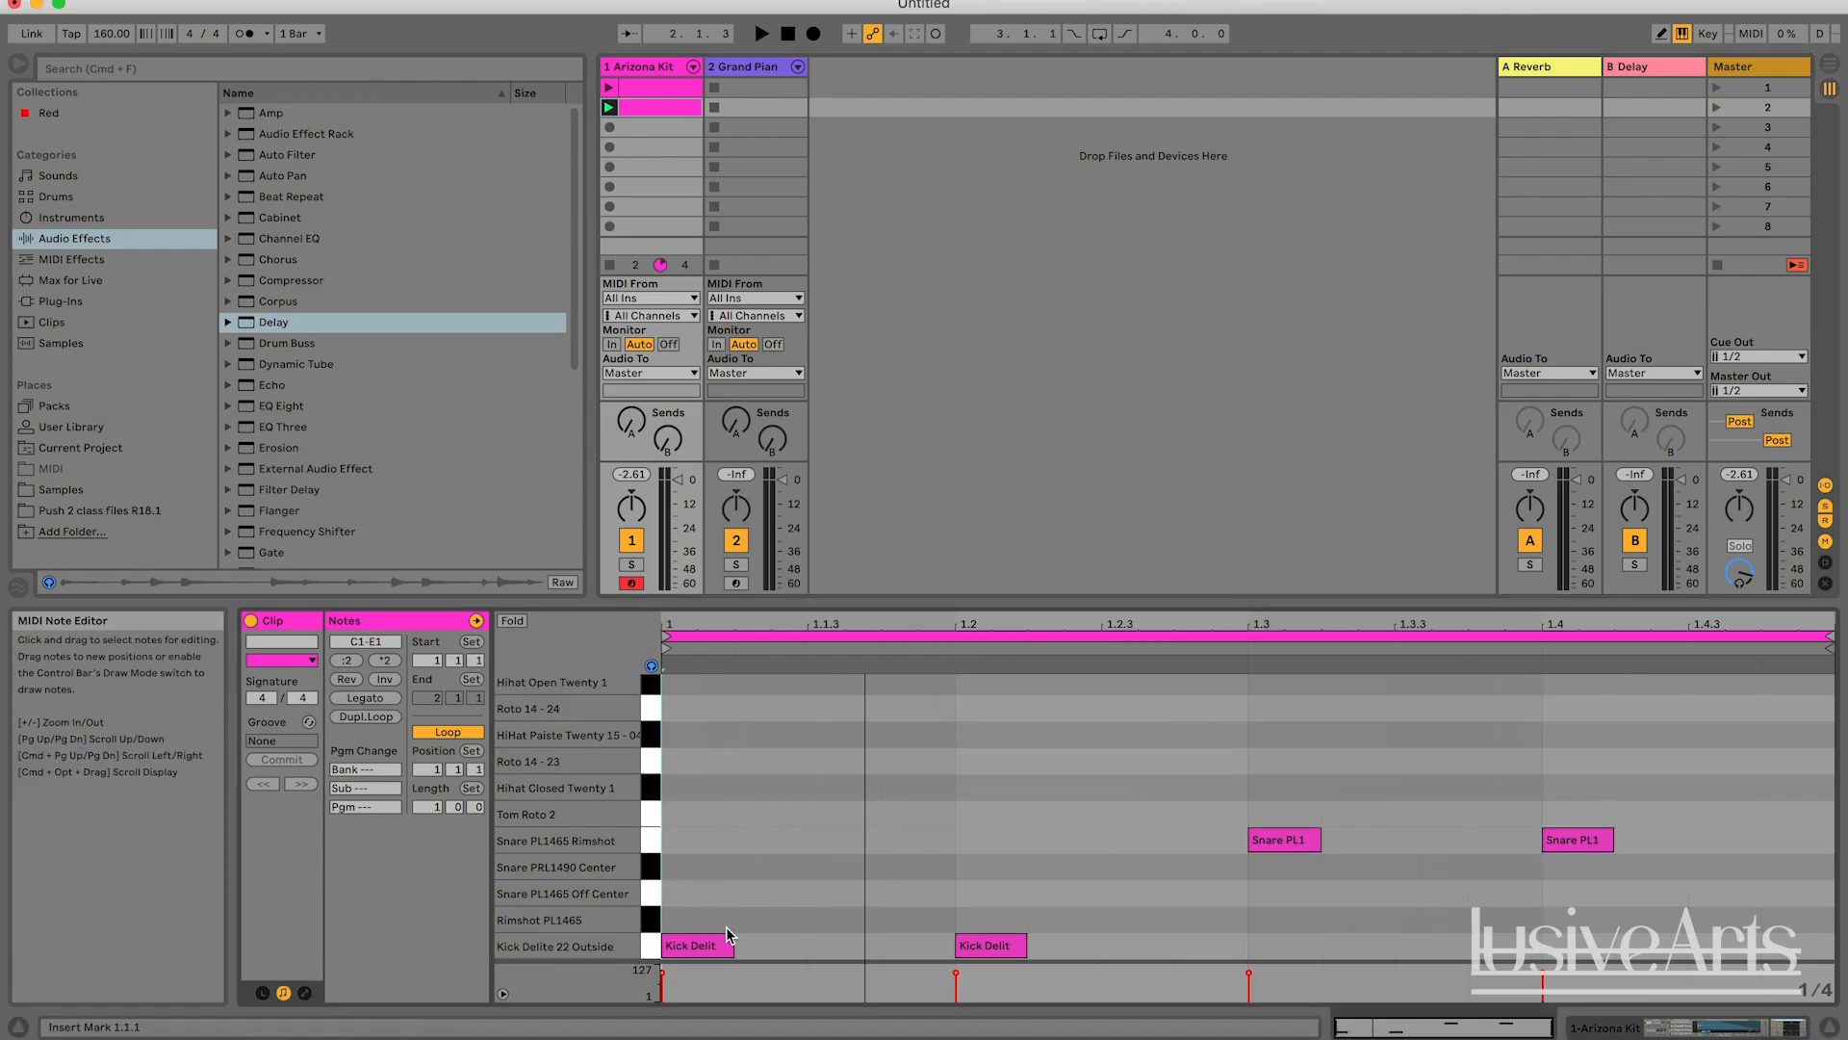
double_click(1114, 892)
left_click_drag(1020, 895, 1043, 947)
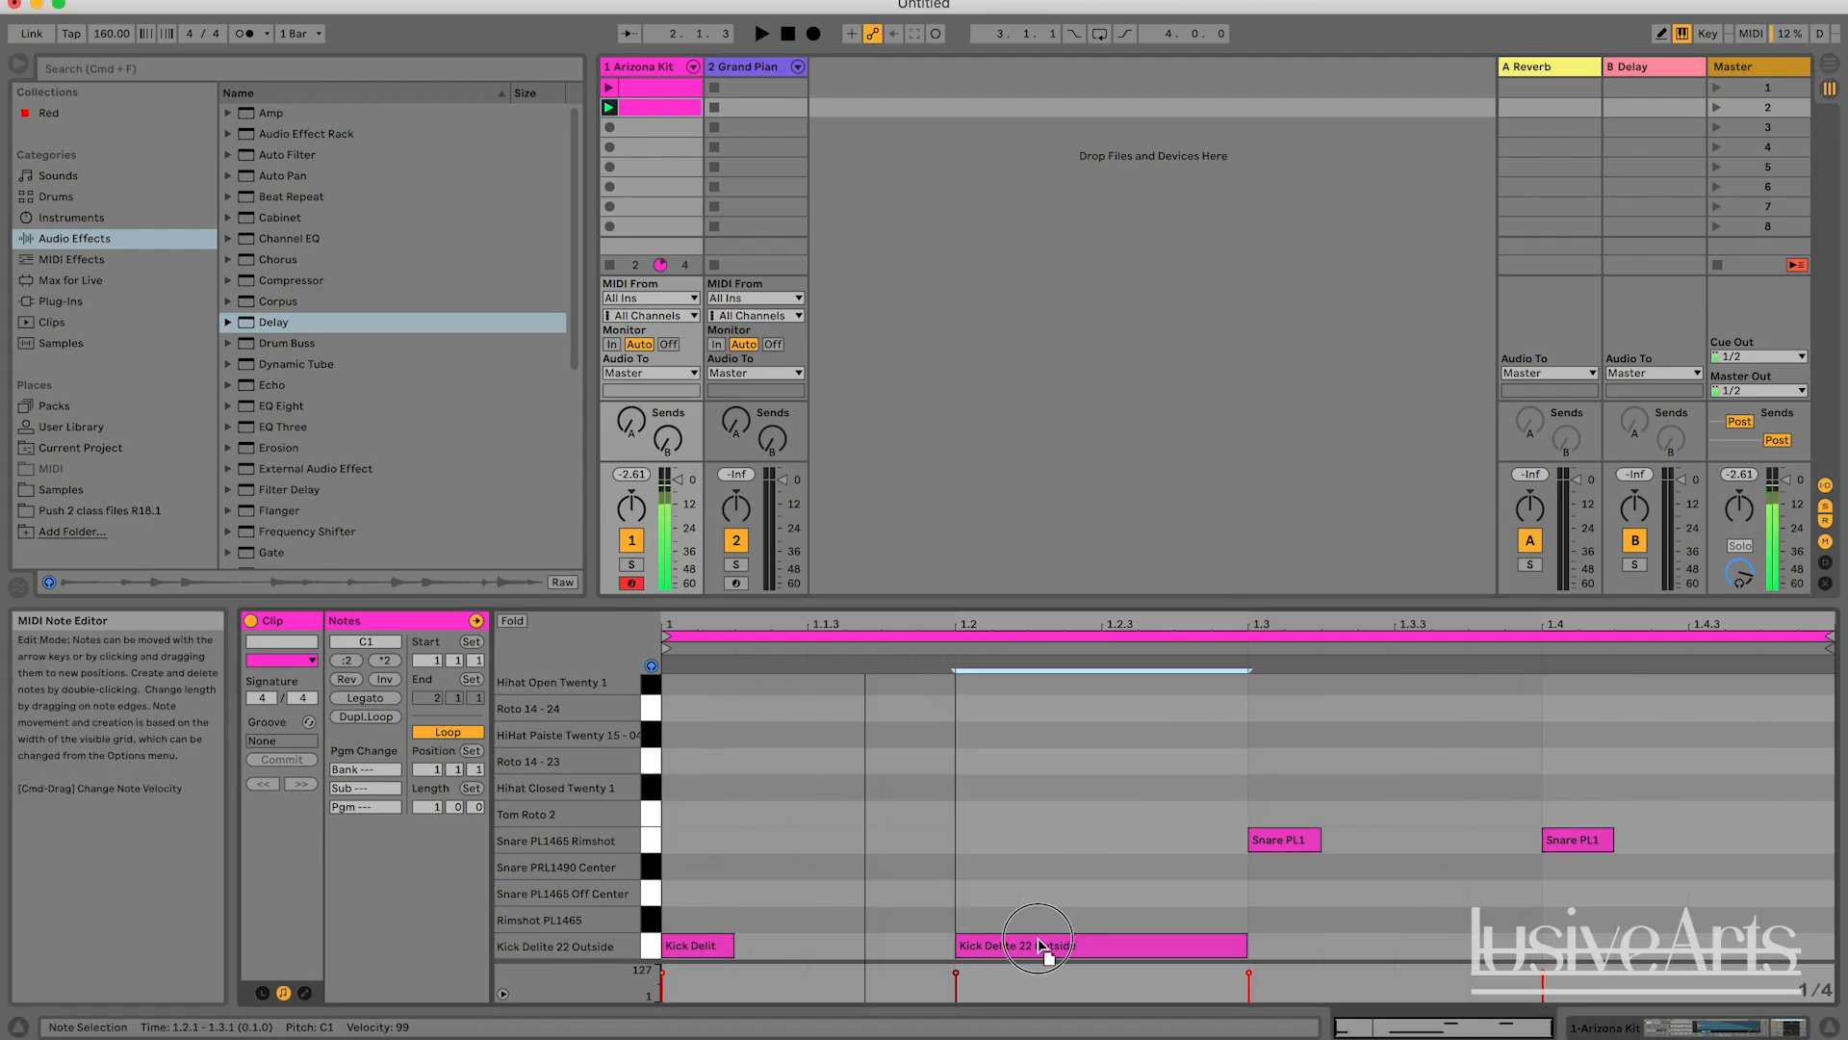
double_click(853, 944)
double_click(1366, 838)
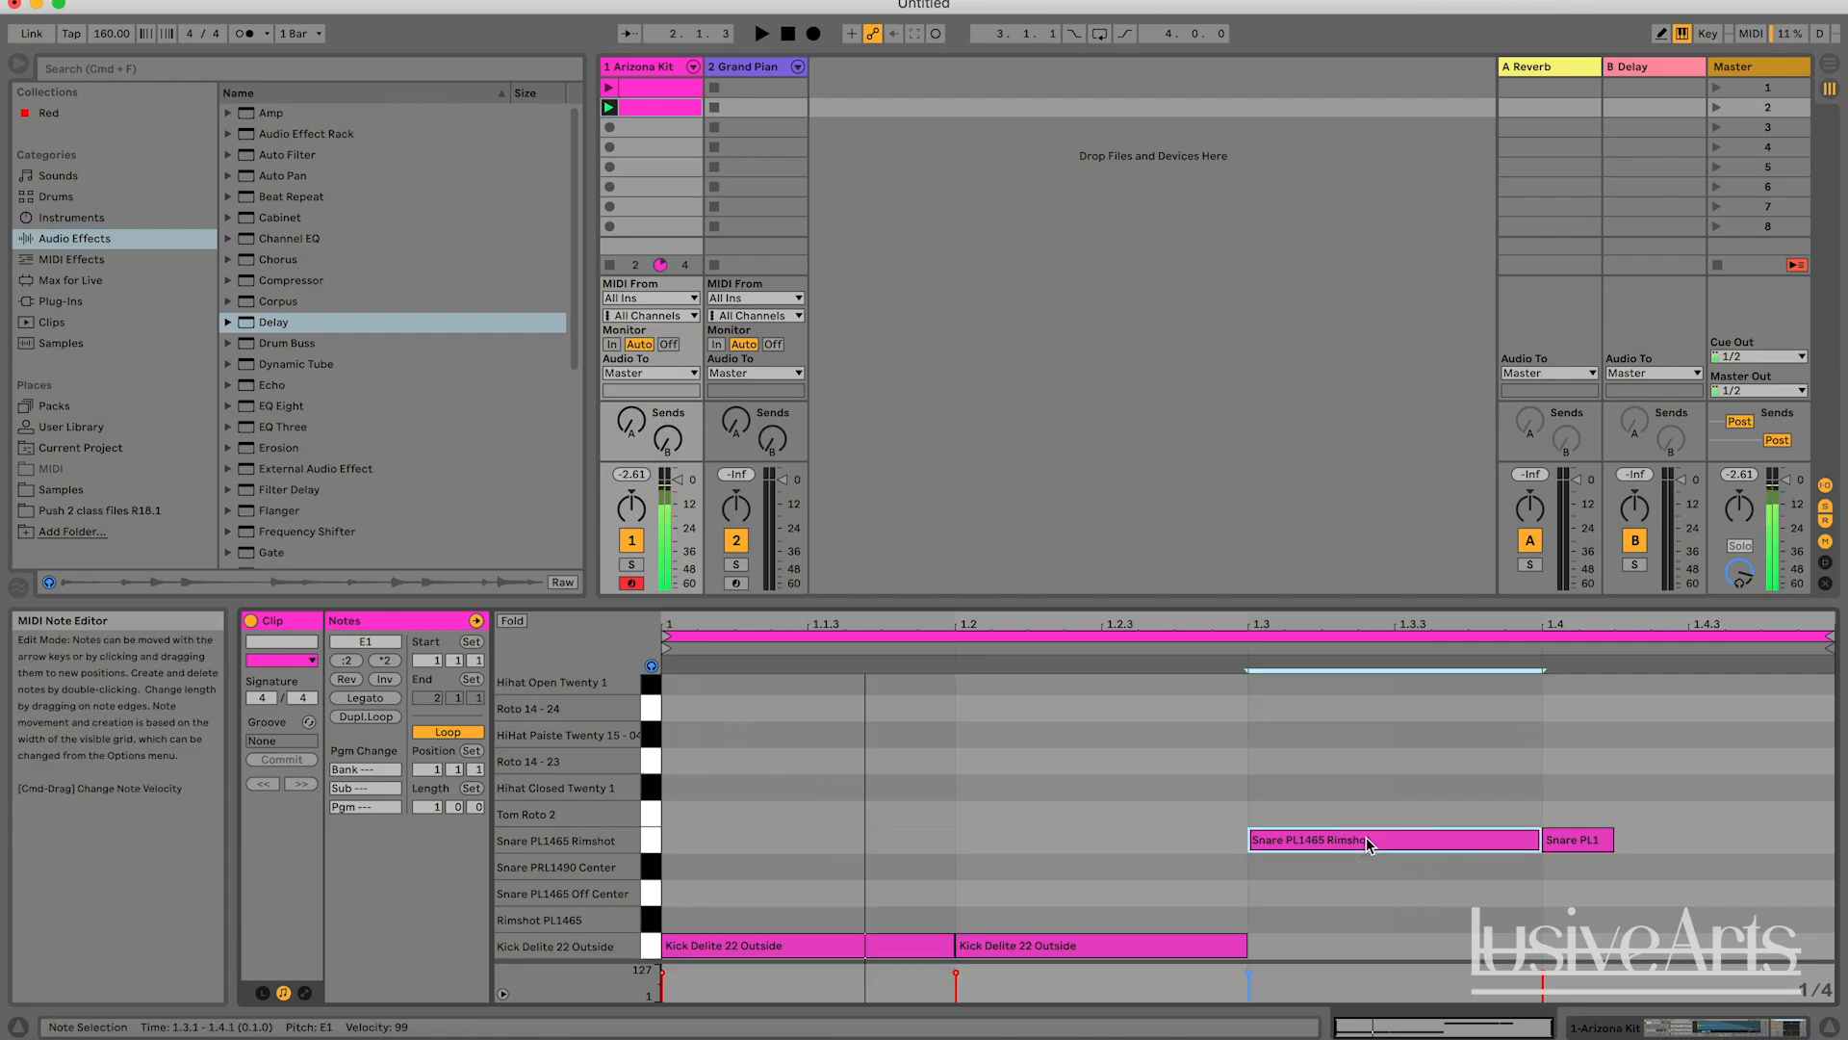
left_click(1610, 835)
double_click(1627, 845)
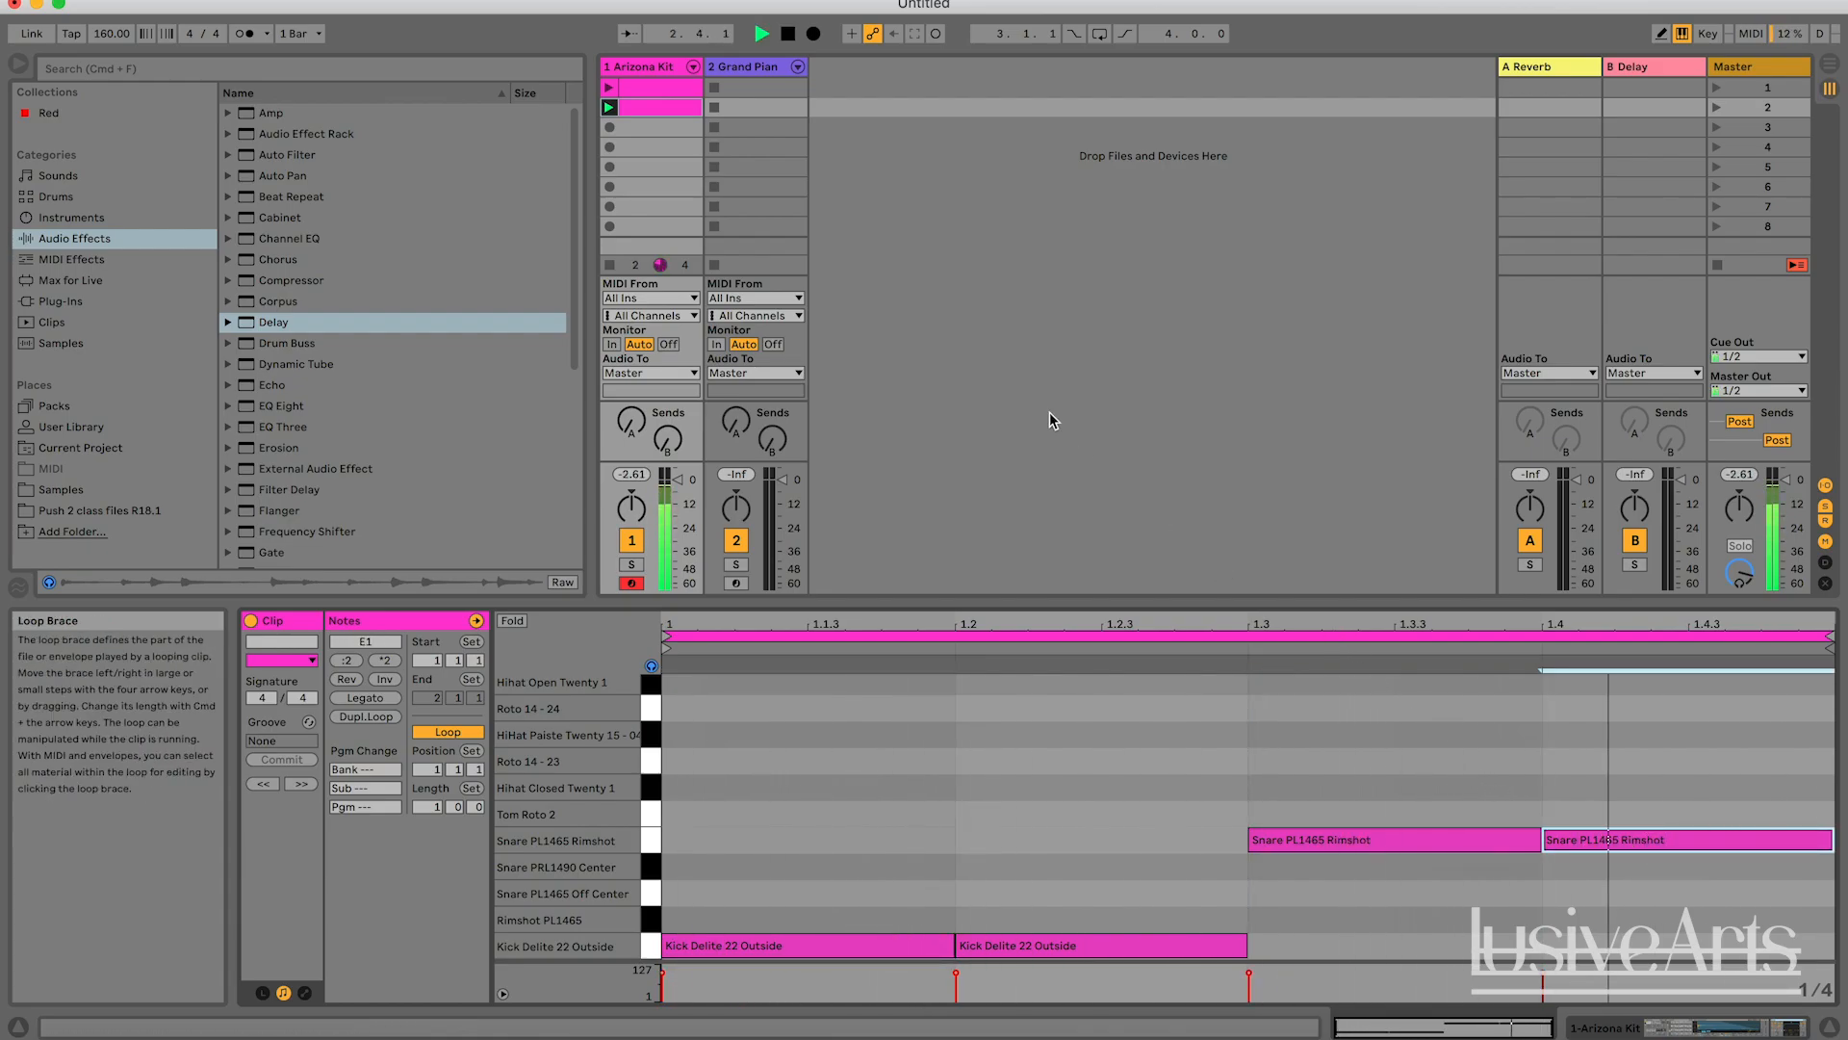
Play the first scene with the Arizona Kit track's Delay turned back on, and stop playback.
left_click(1717, 88)
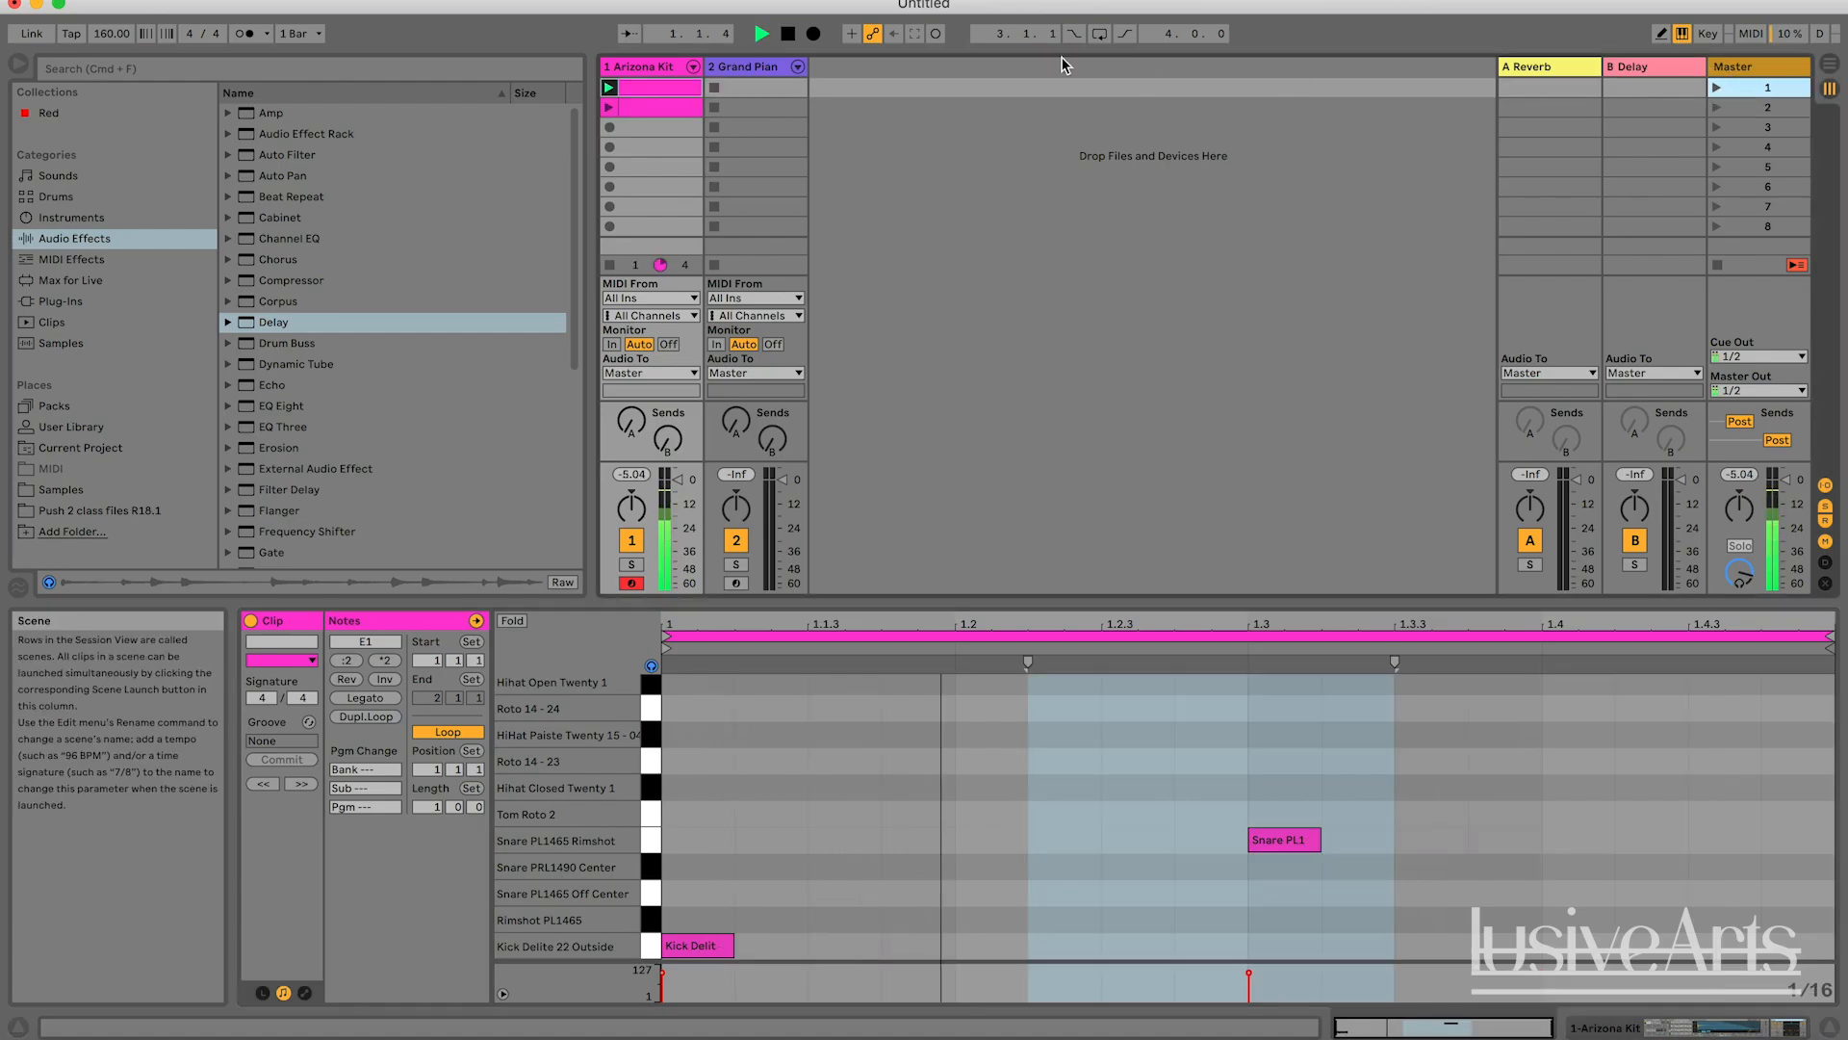
left_click(661, 69)
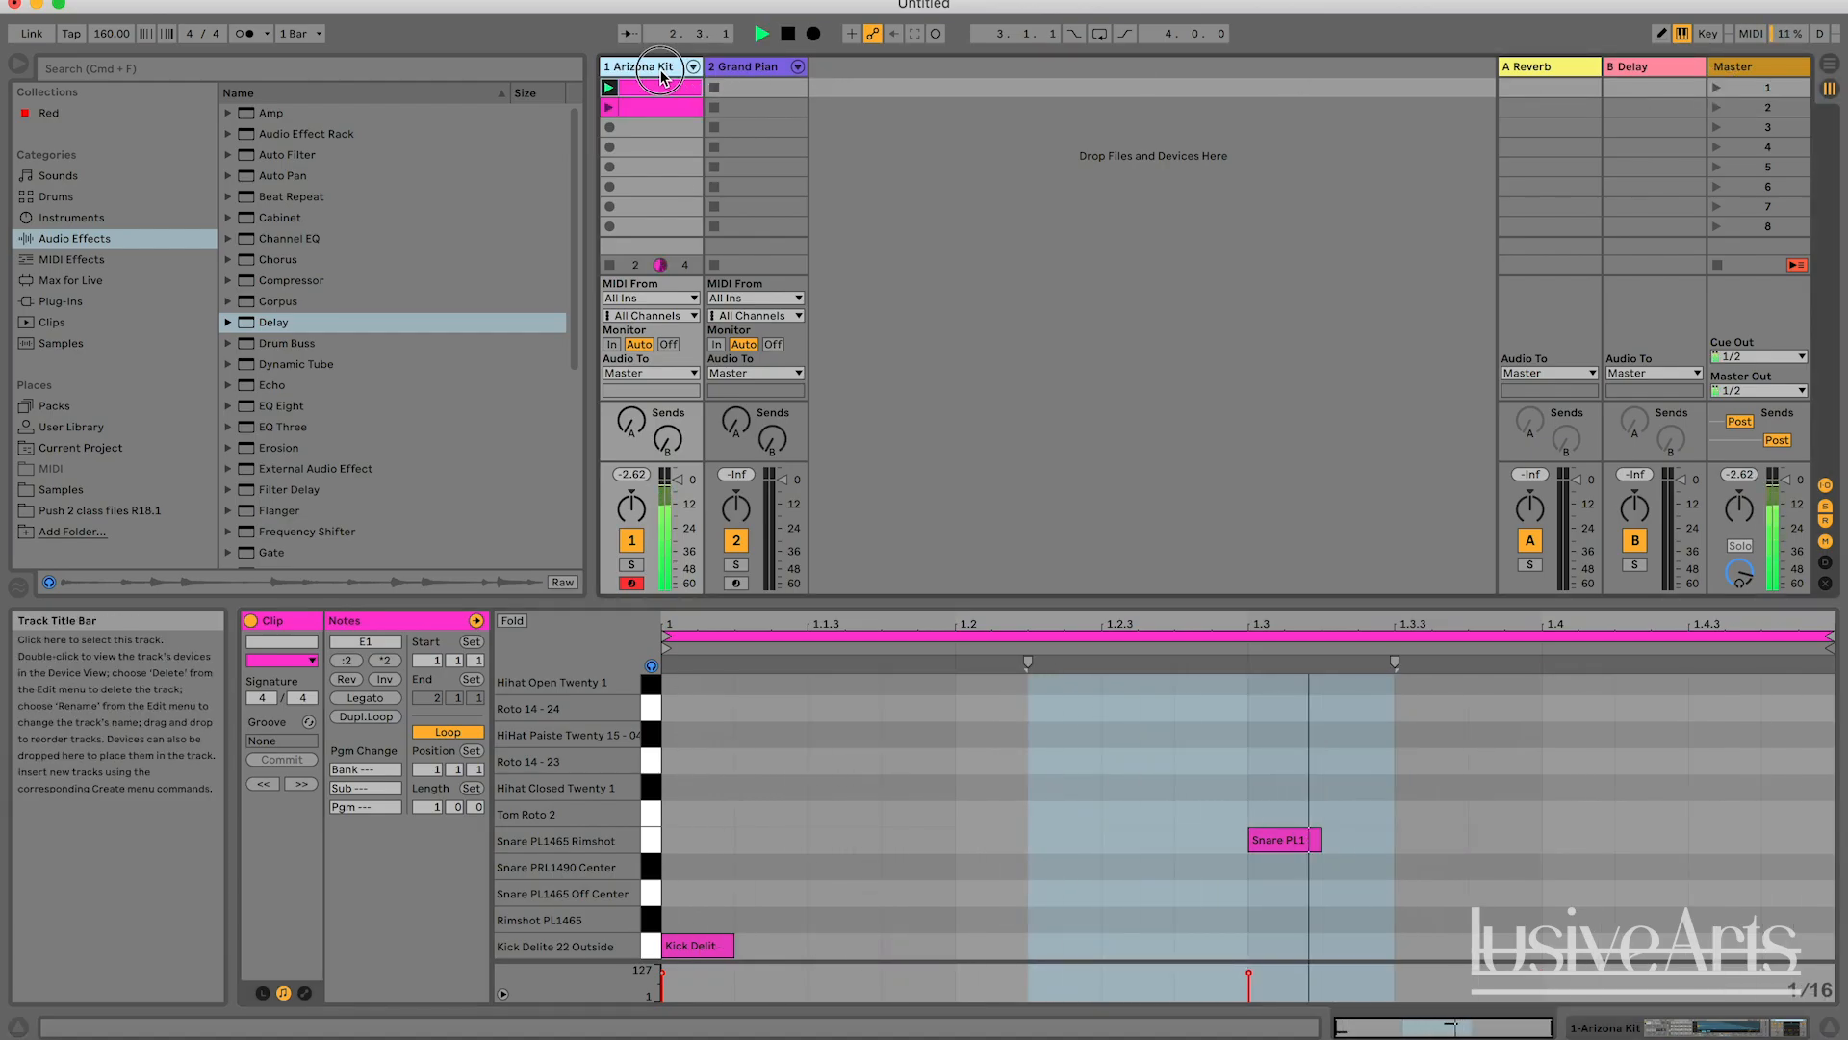
double_click(662, 72)
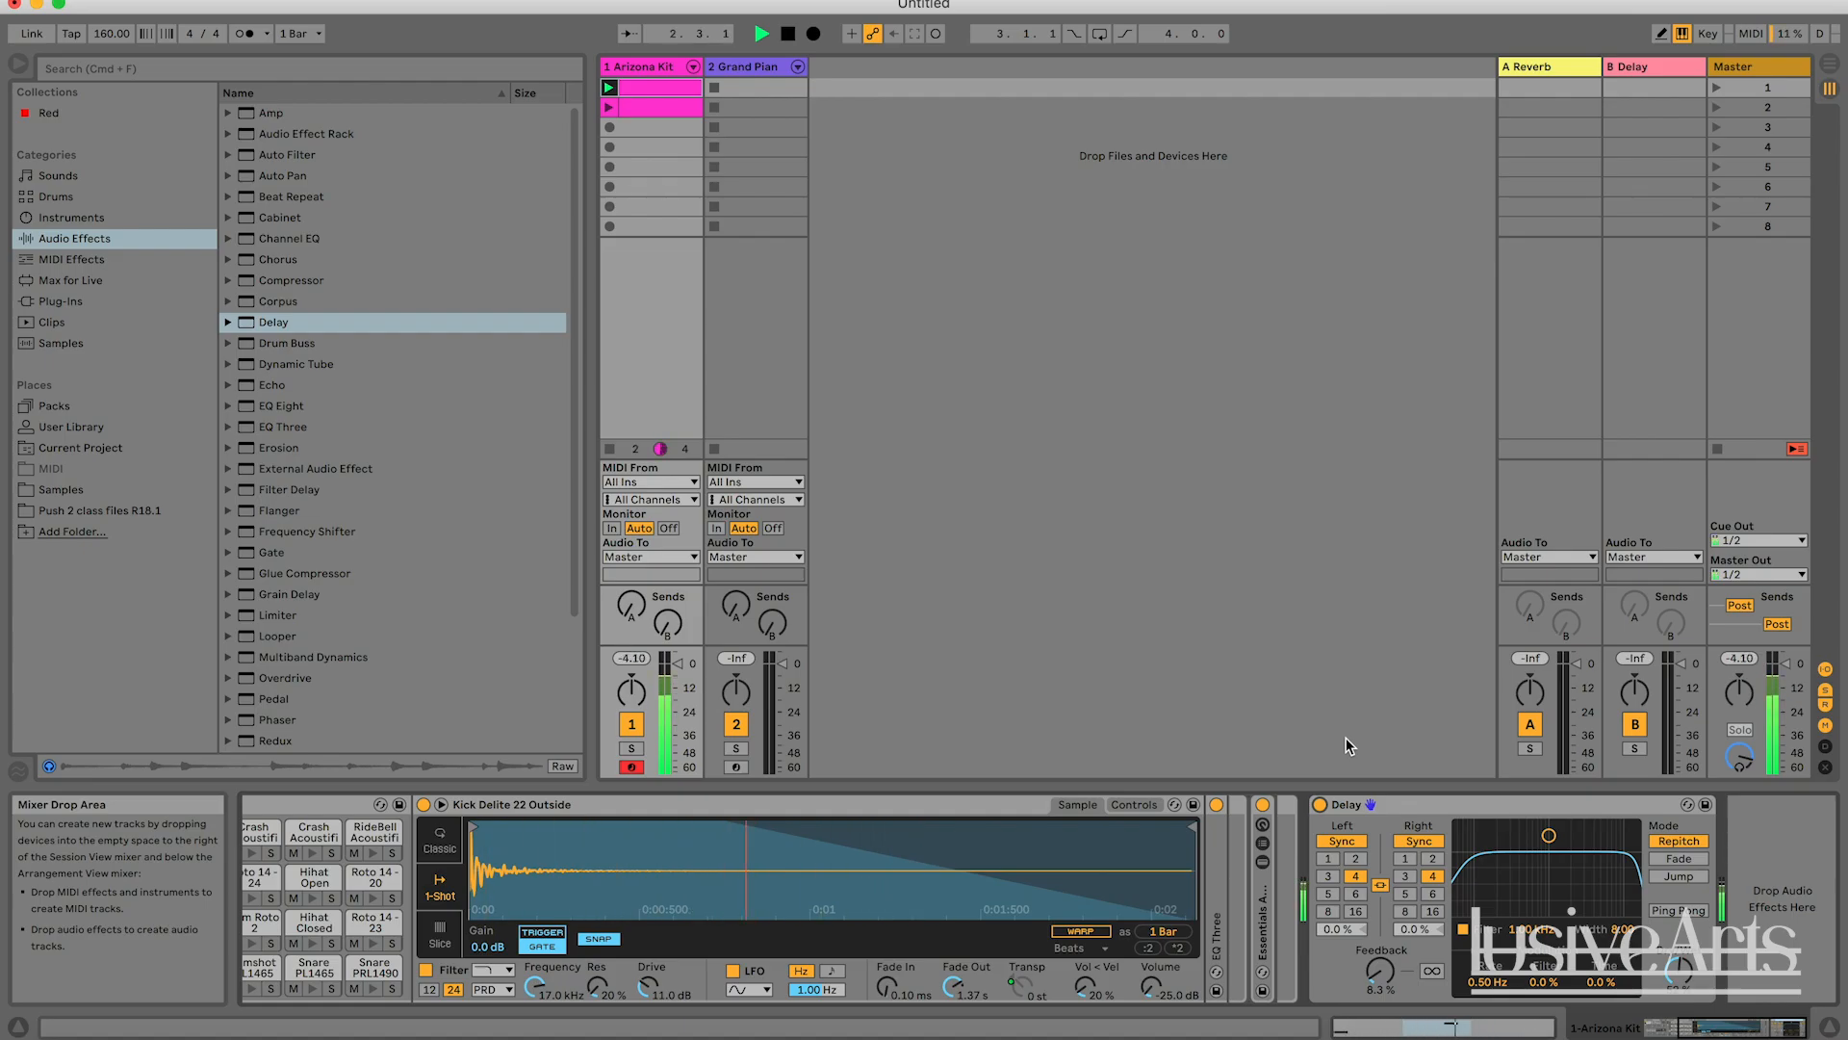
key("space")
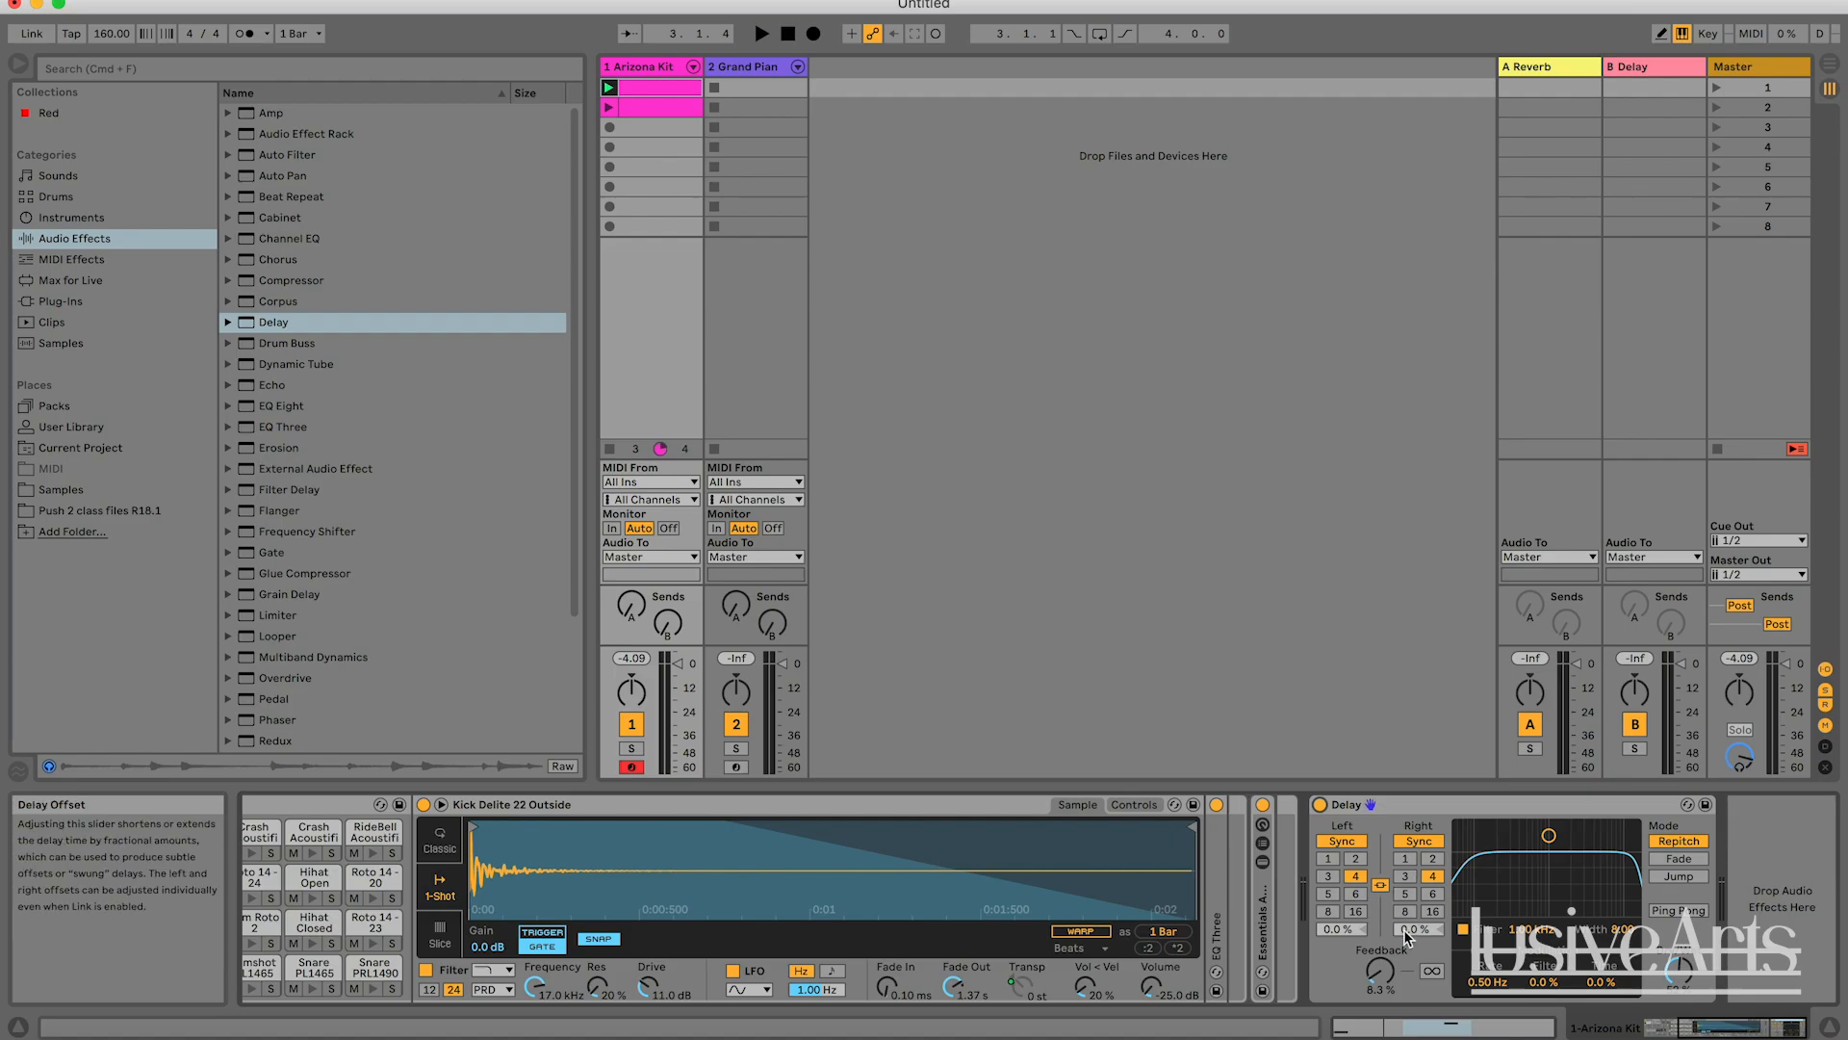
Set the Delay's linked beat divisions to 1 and its Feedback to 51 %, and play the clip briefly.
left_click(1329, 860)
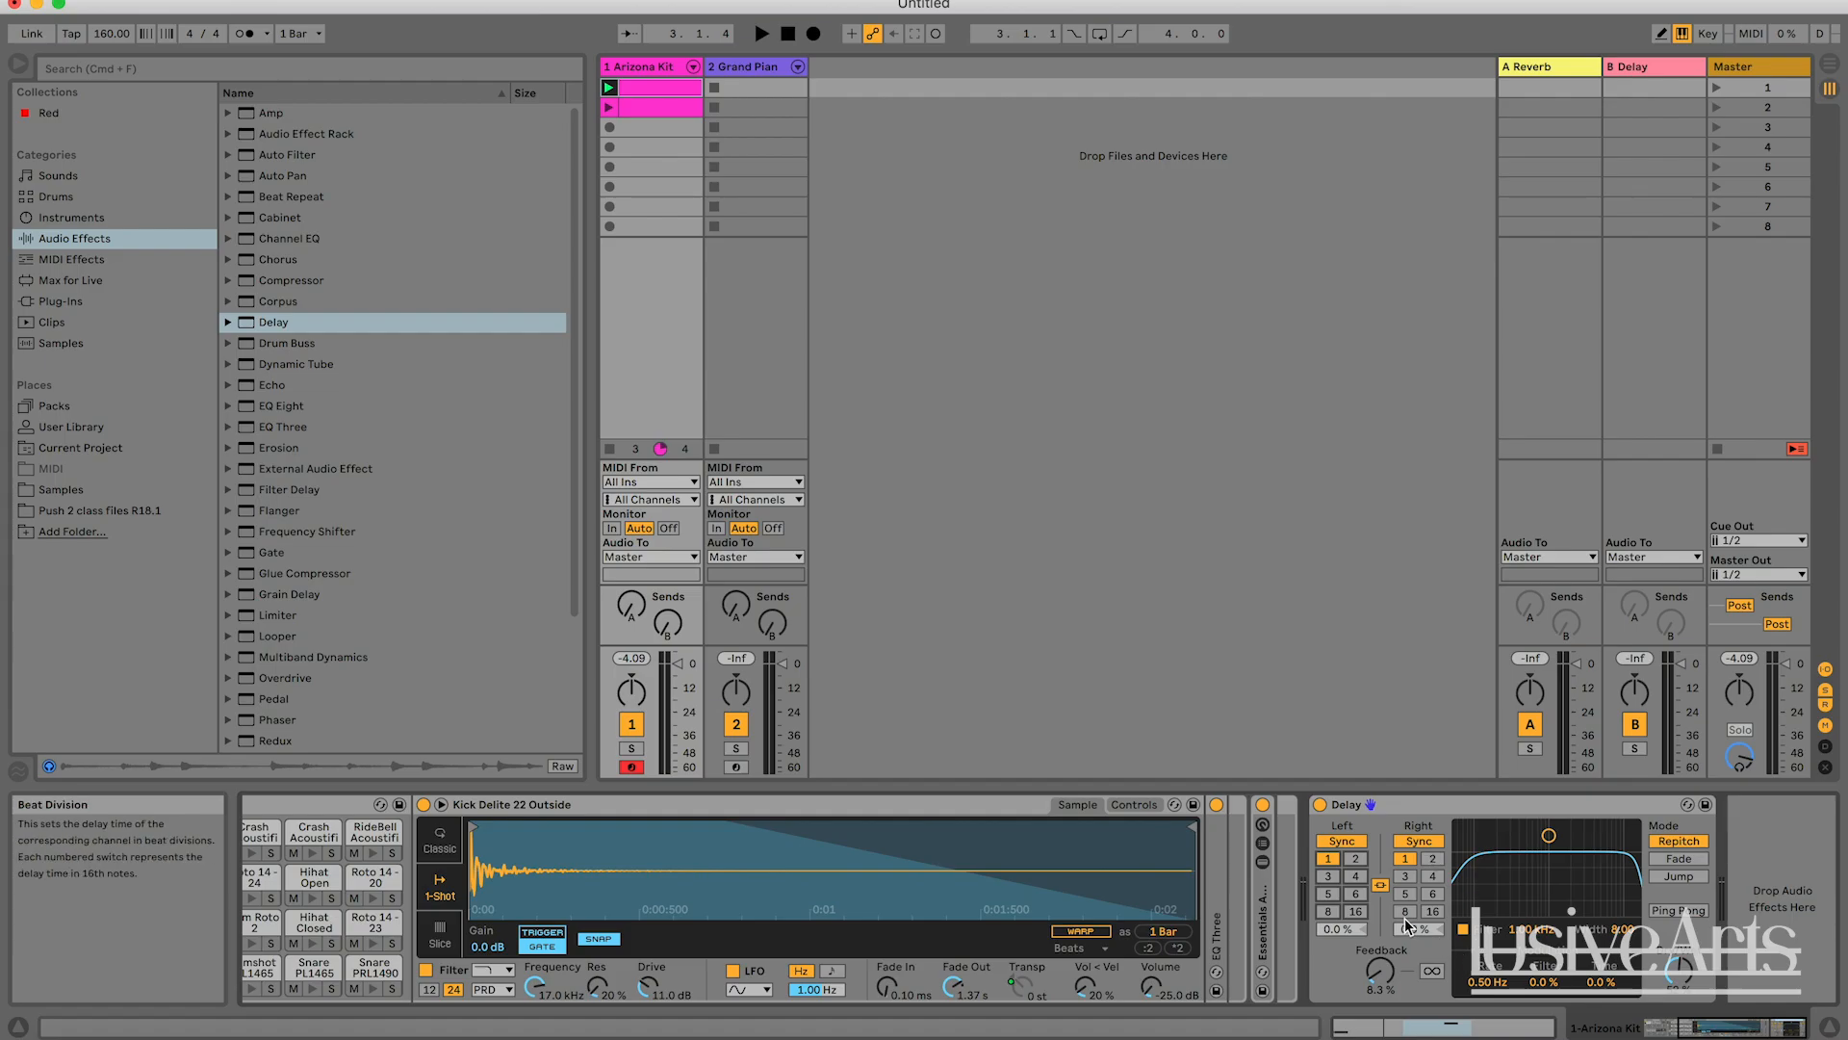
left_click_drag(1380, 970, 1381, 923)
key("space")
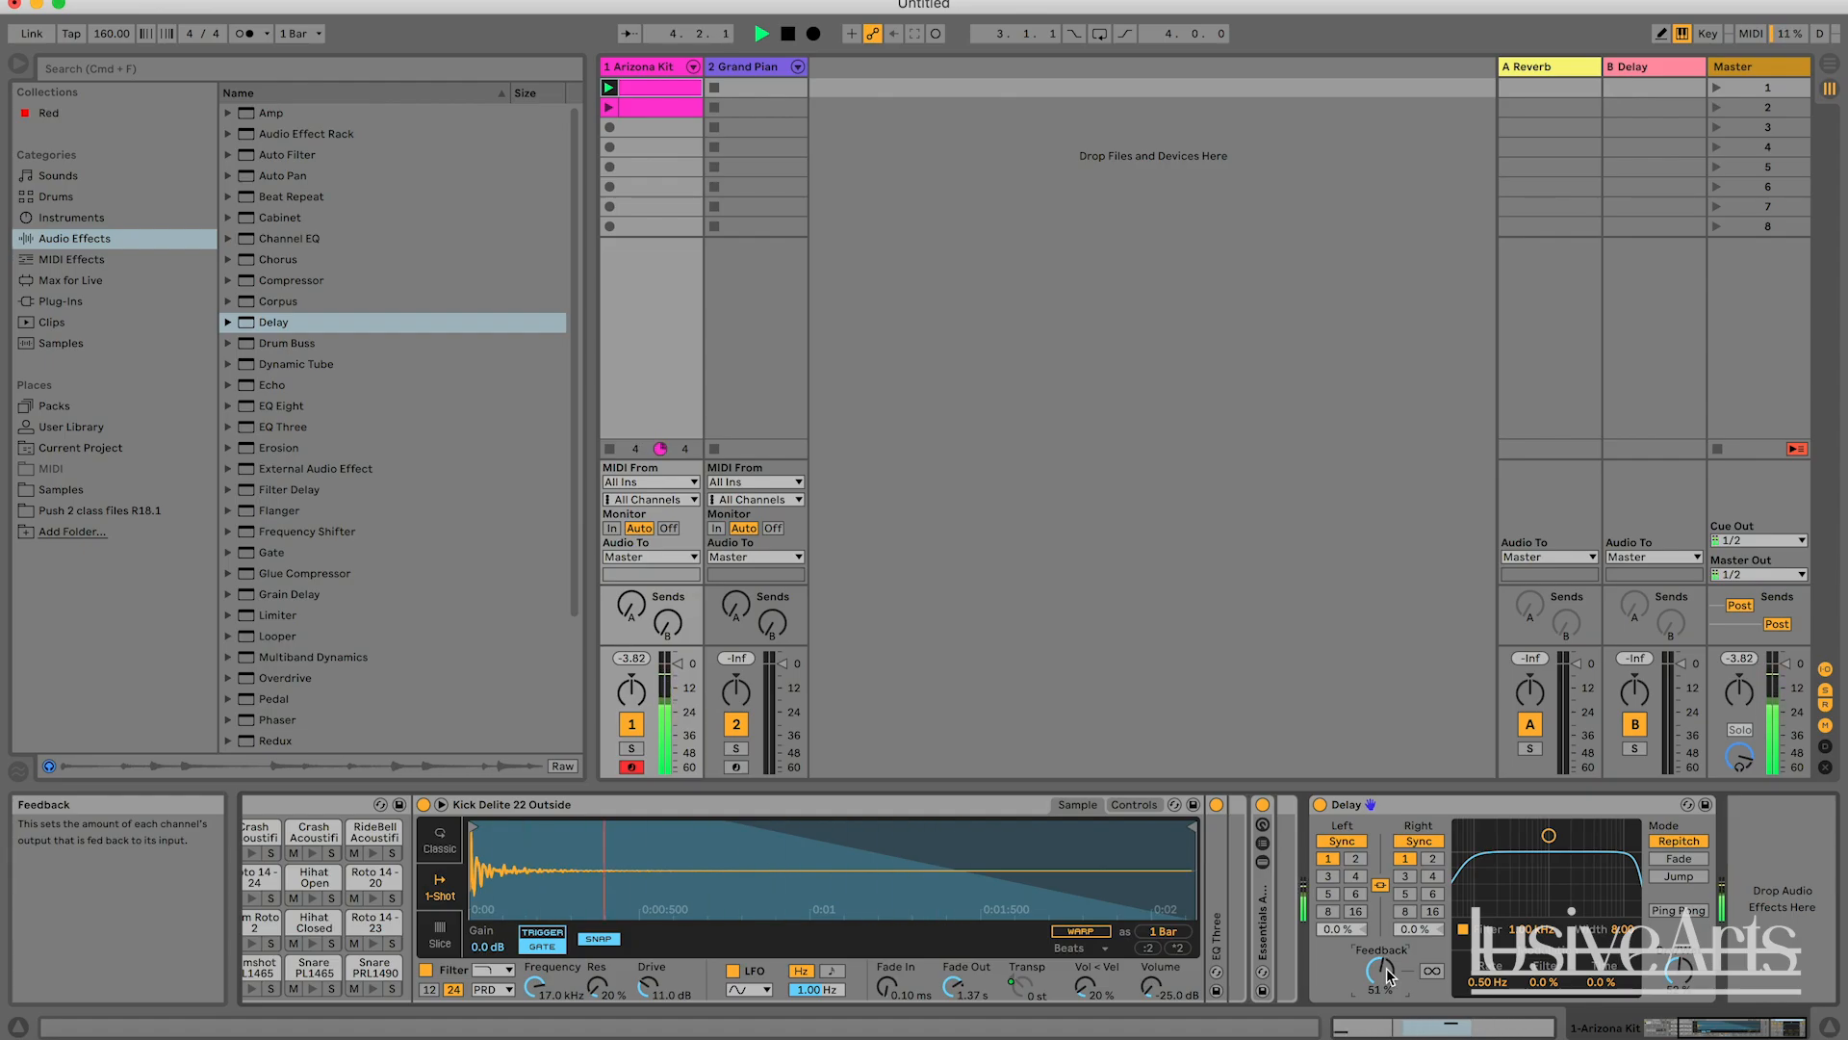
key("space")
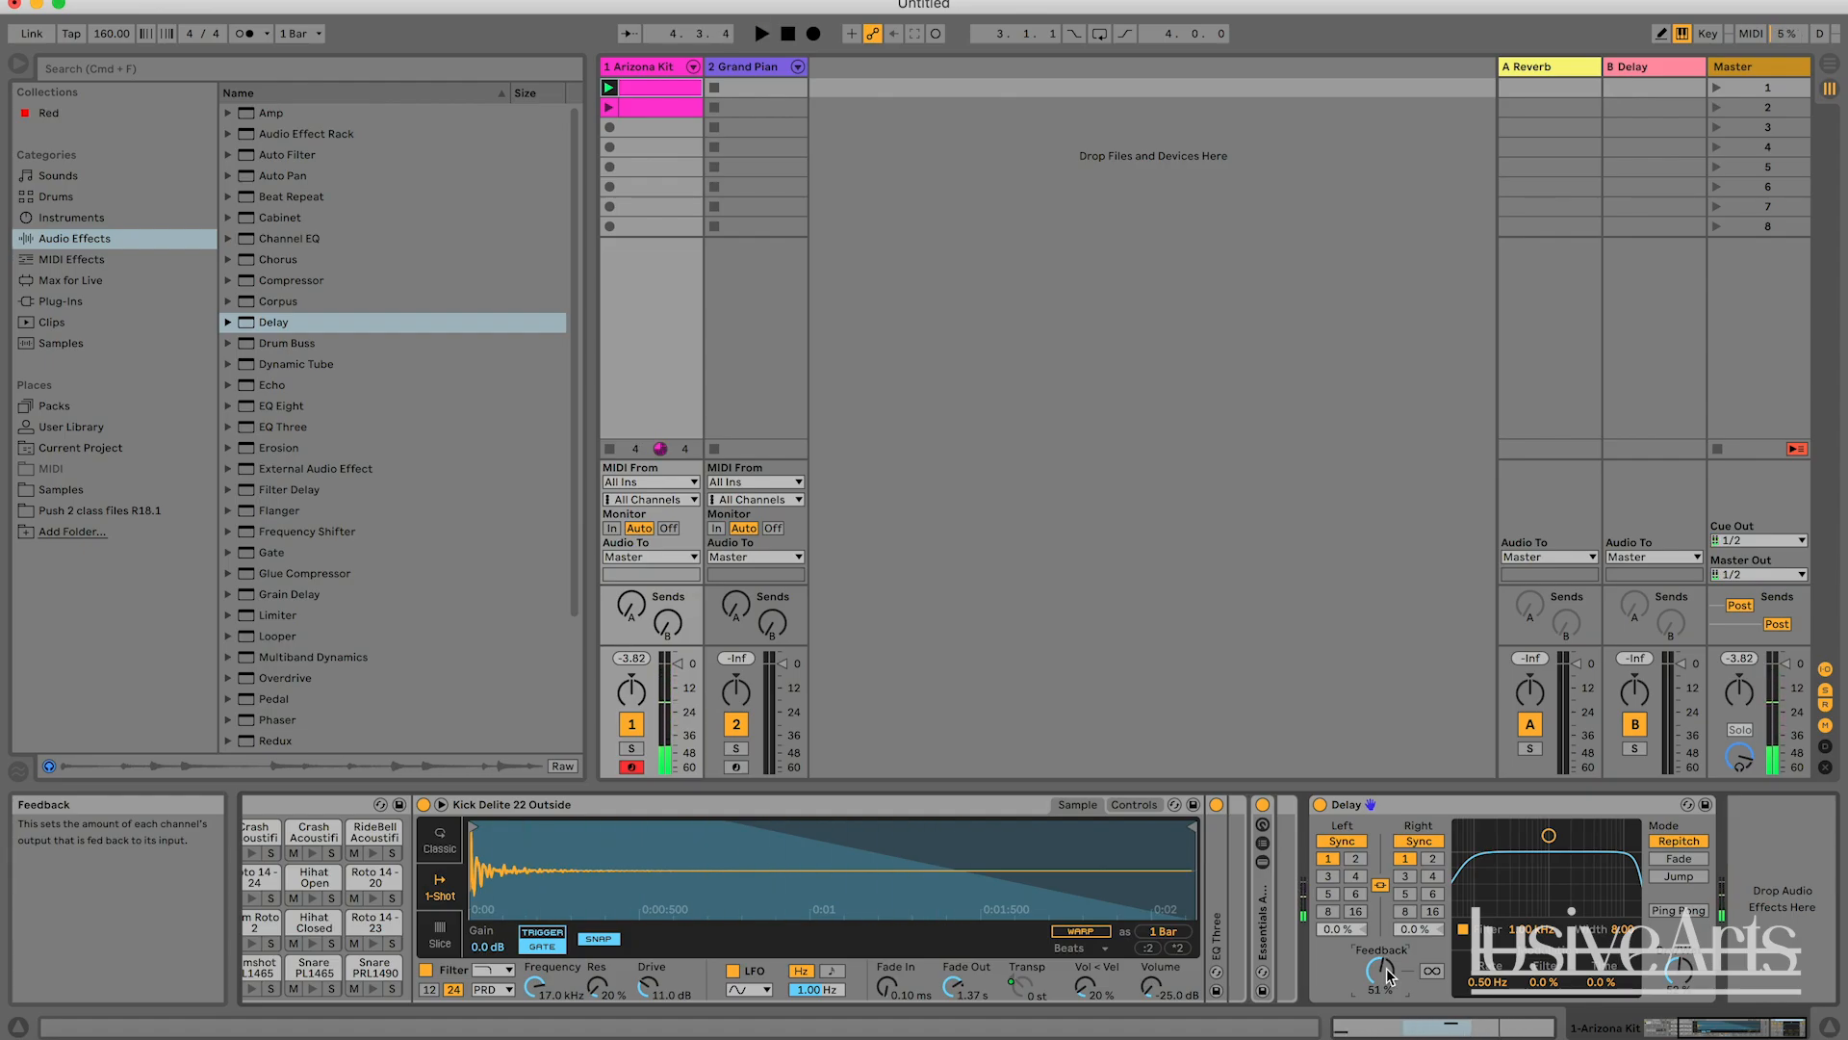
Set the Delay's beat divisions to 8 and play the original clip while viewing its kick and snare notes.
left_click(1406, 911)
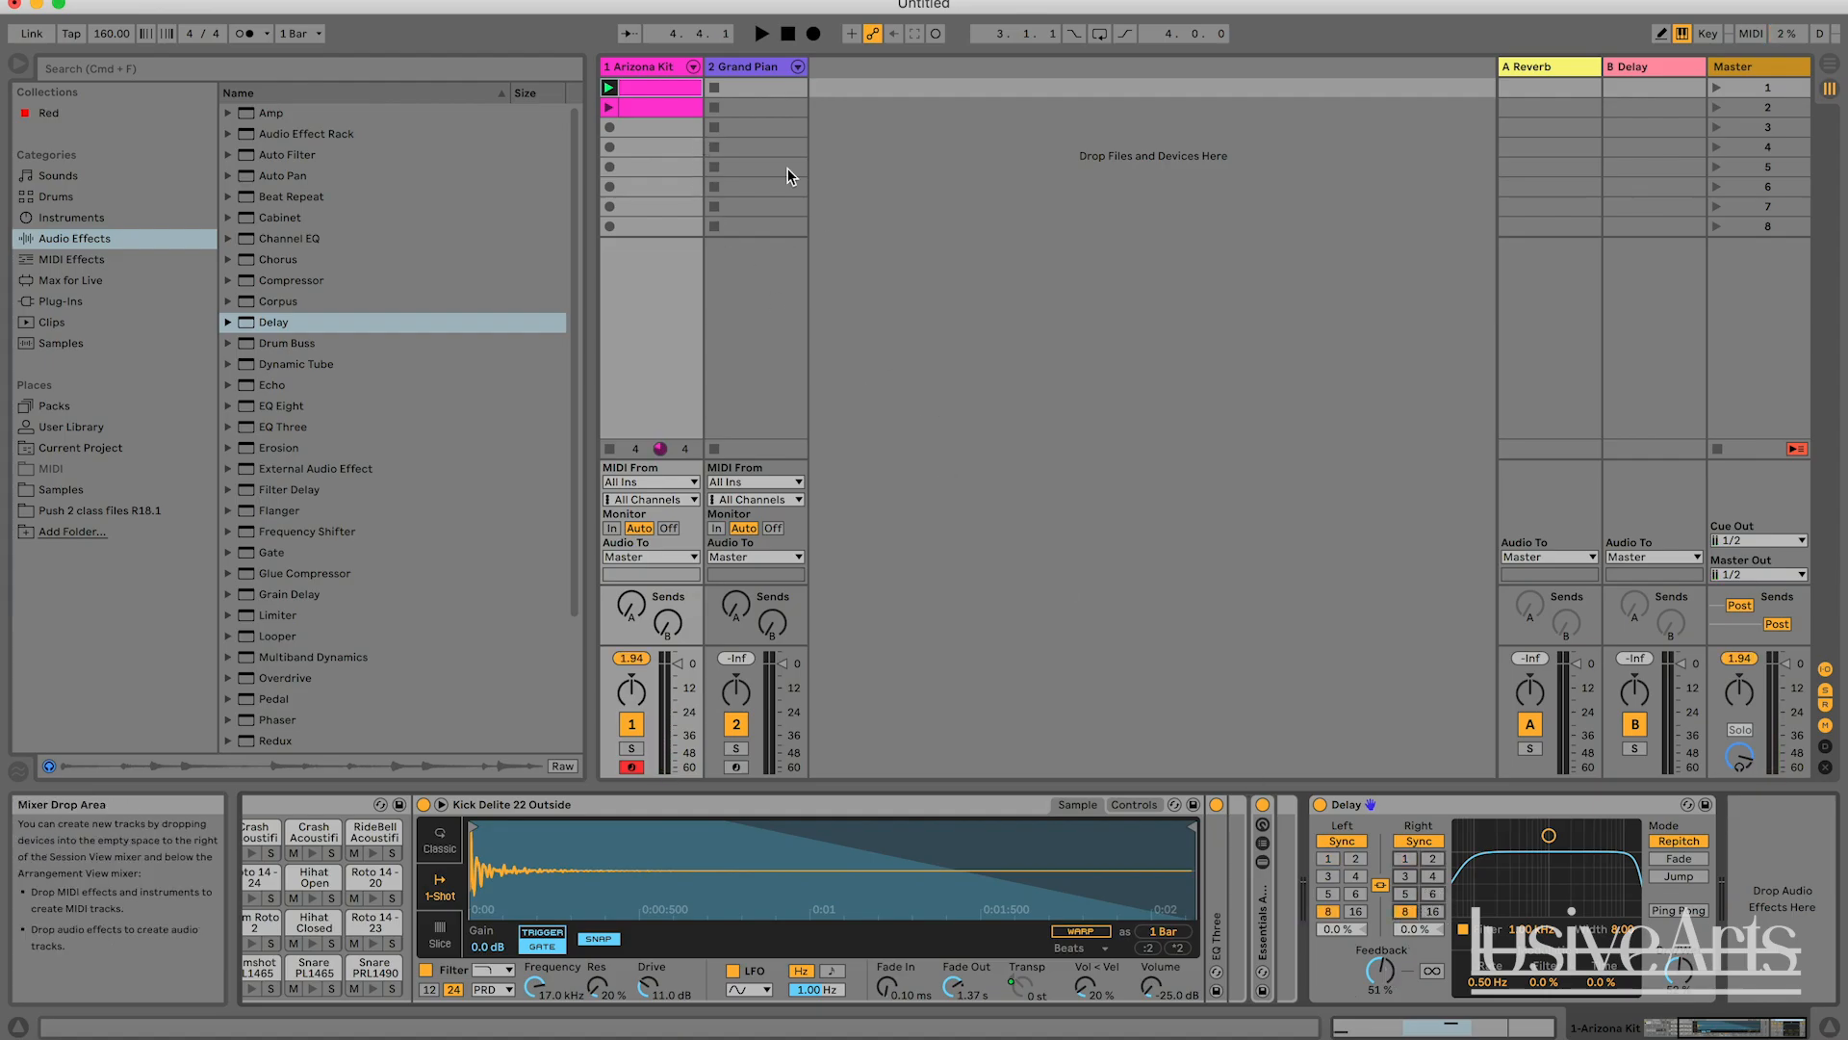
double_click(678, 112)
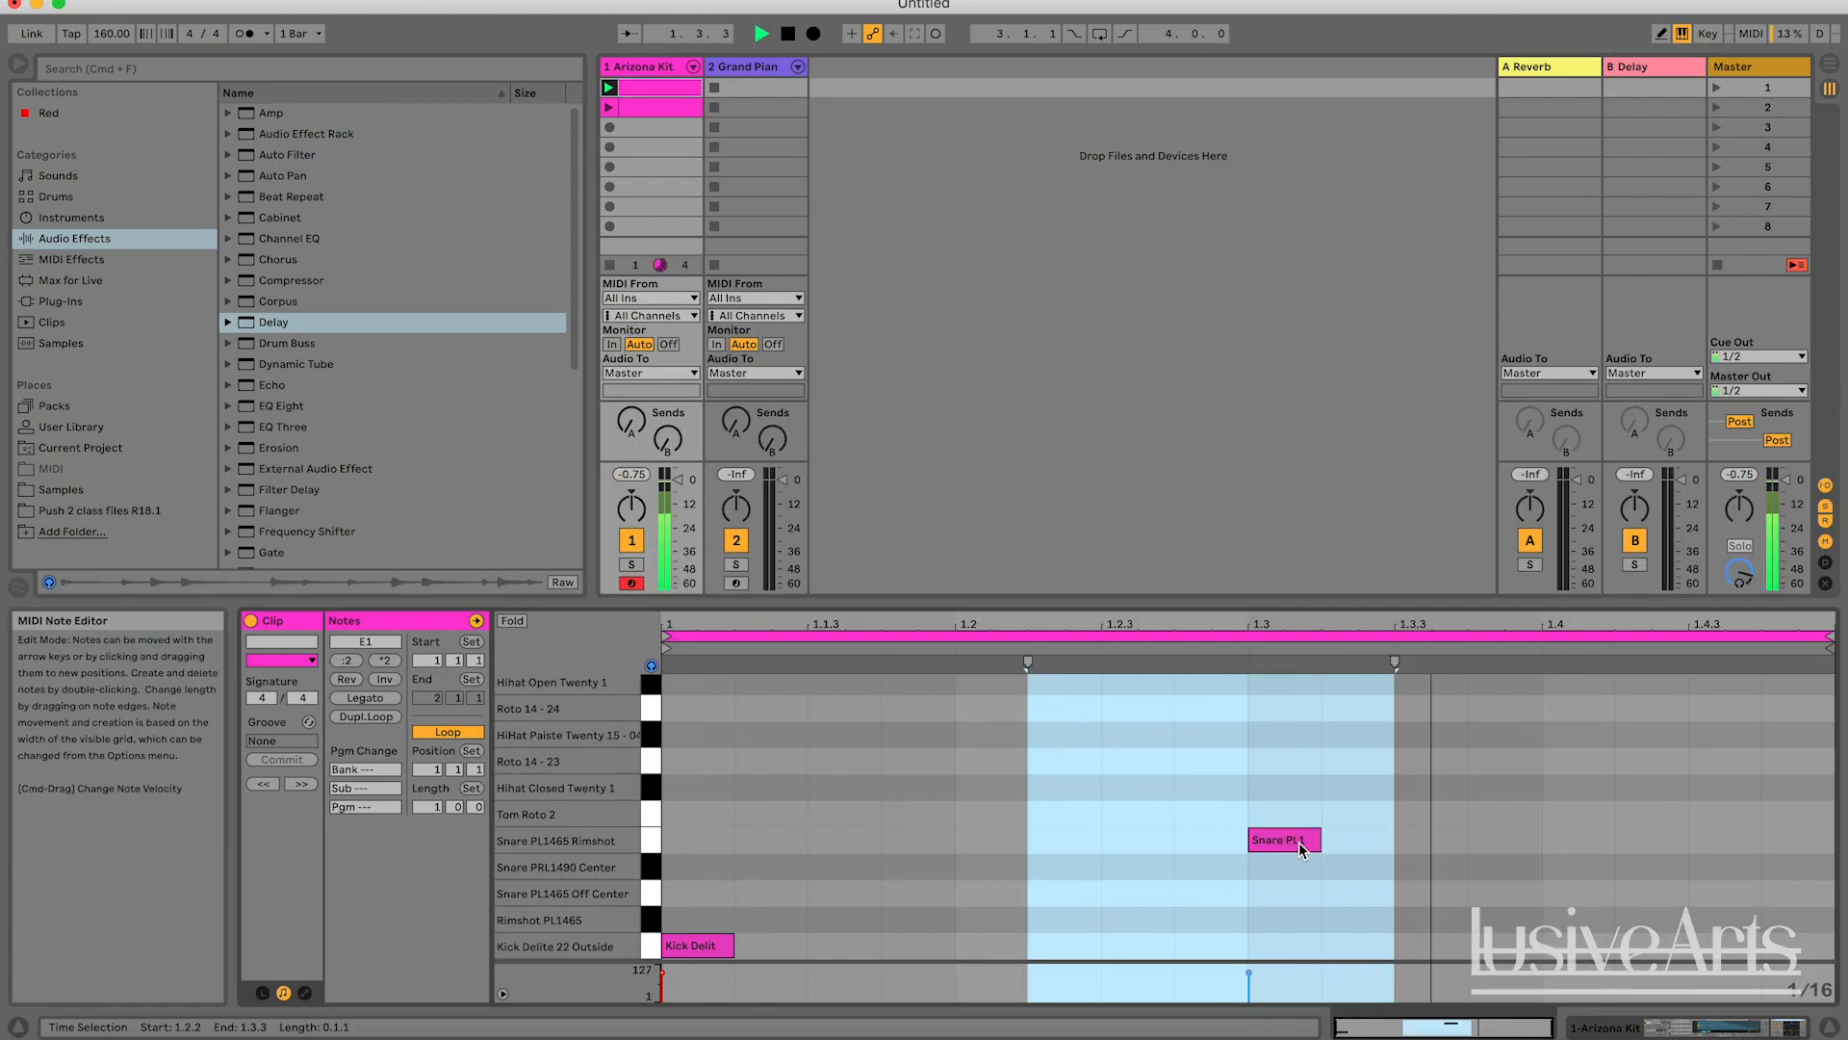
key("space")
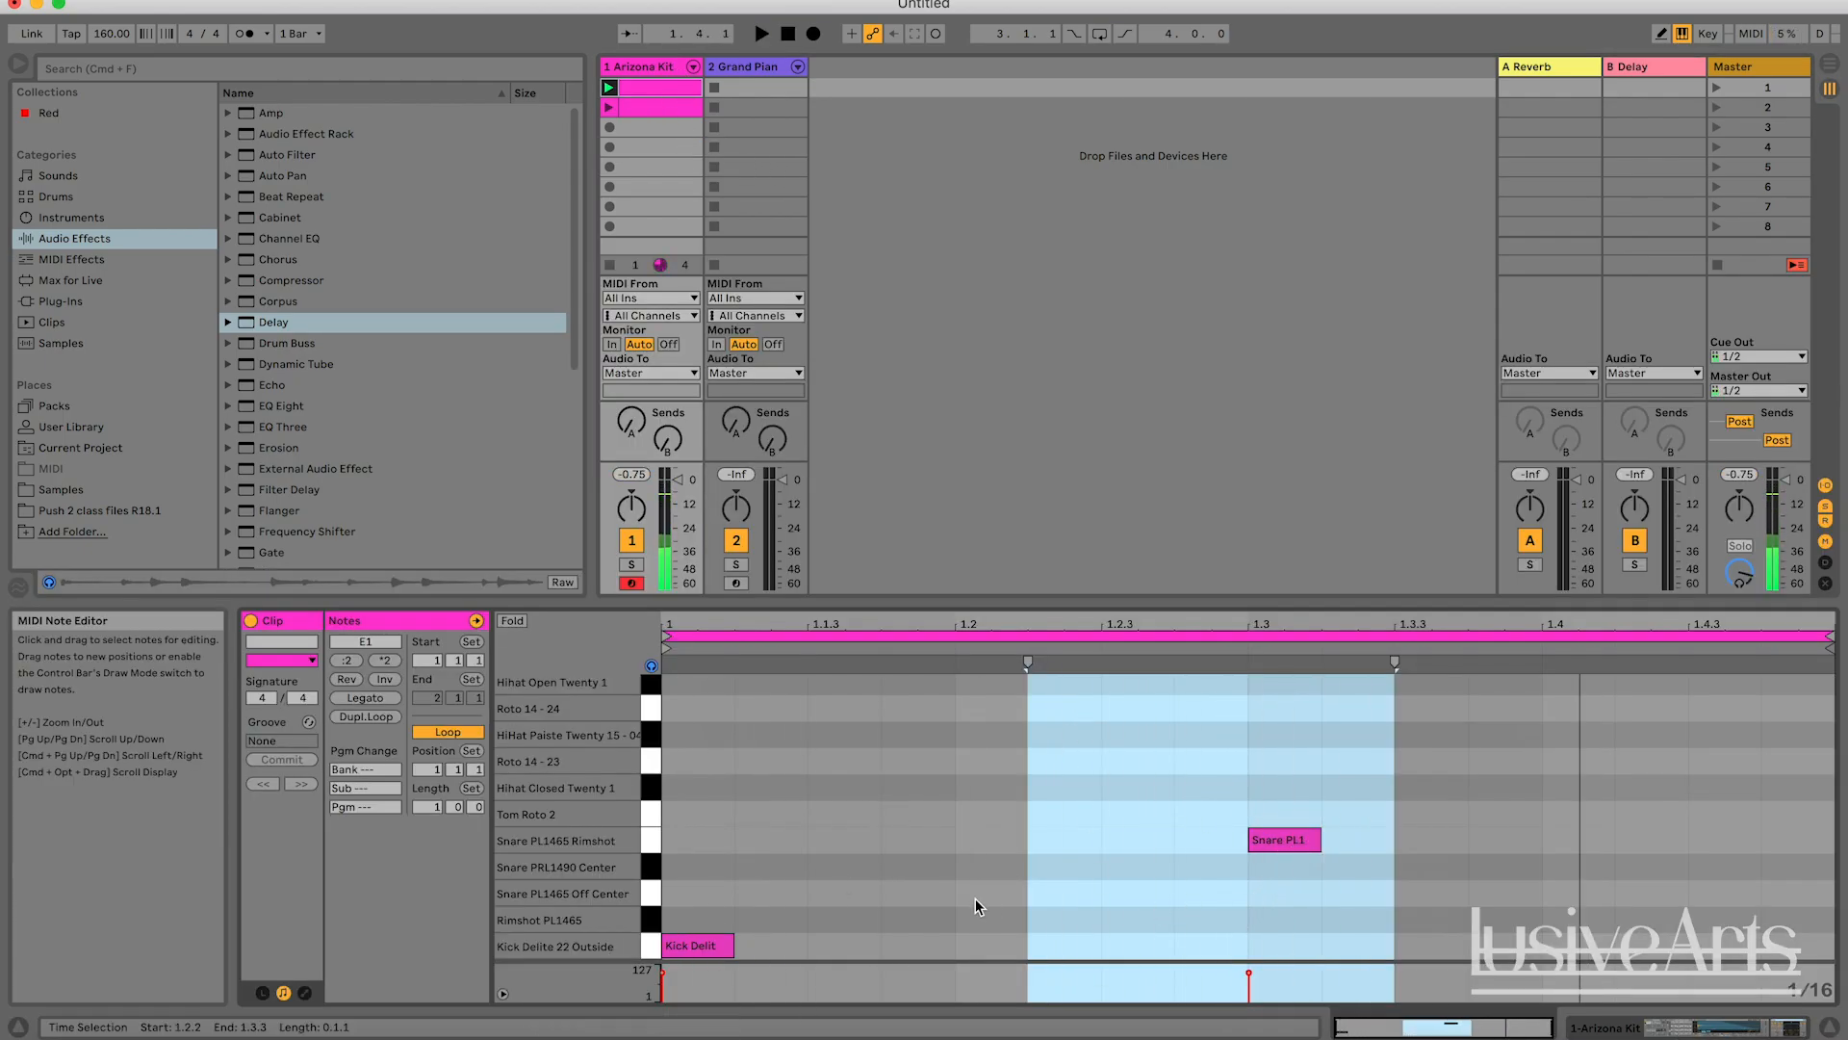
Return to the track's devices, set the Delay's beat divisions to 16, and play the clip briefly.
left_click(1111, 866)
key("shift+Tab")
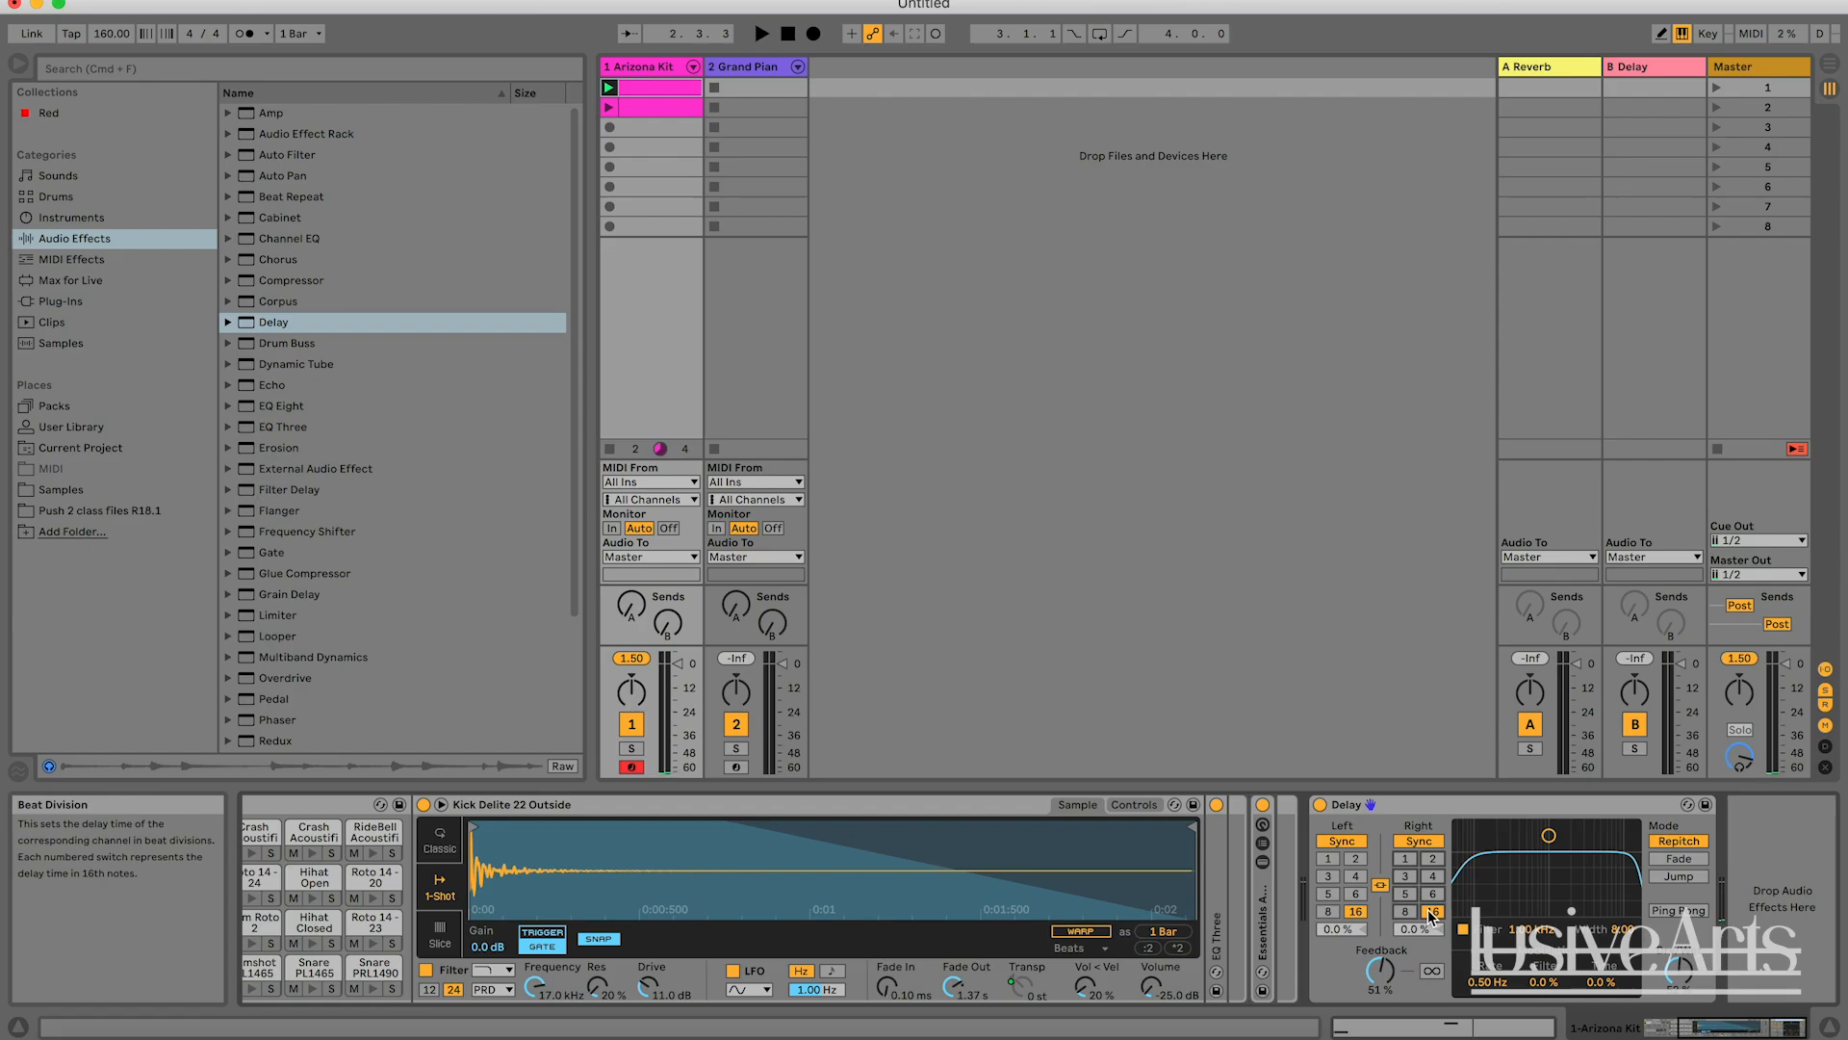
key("space")
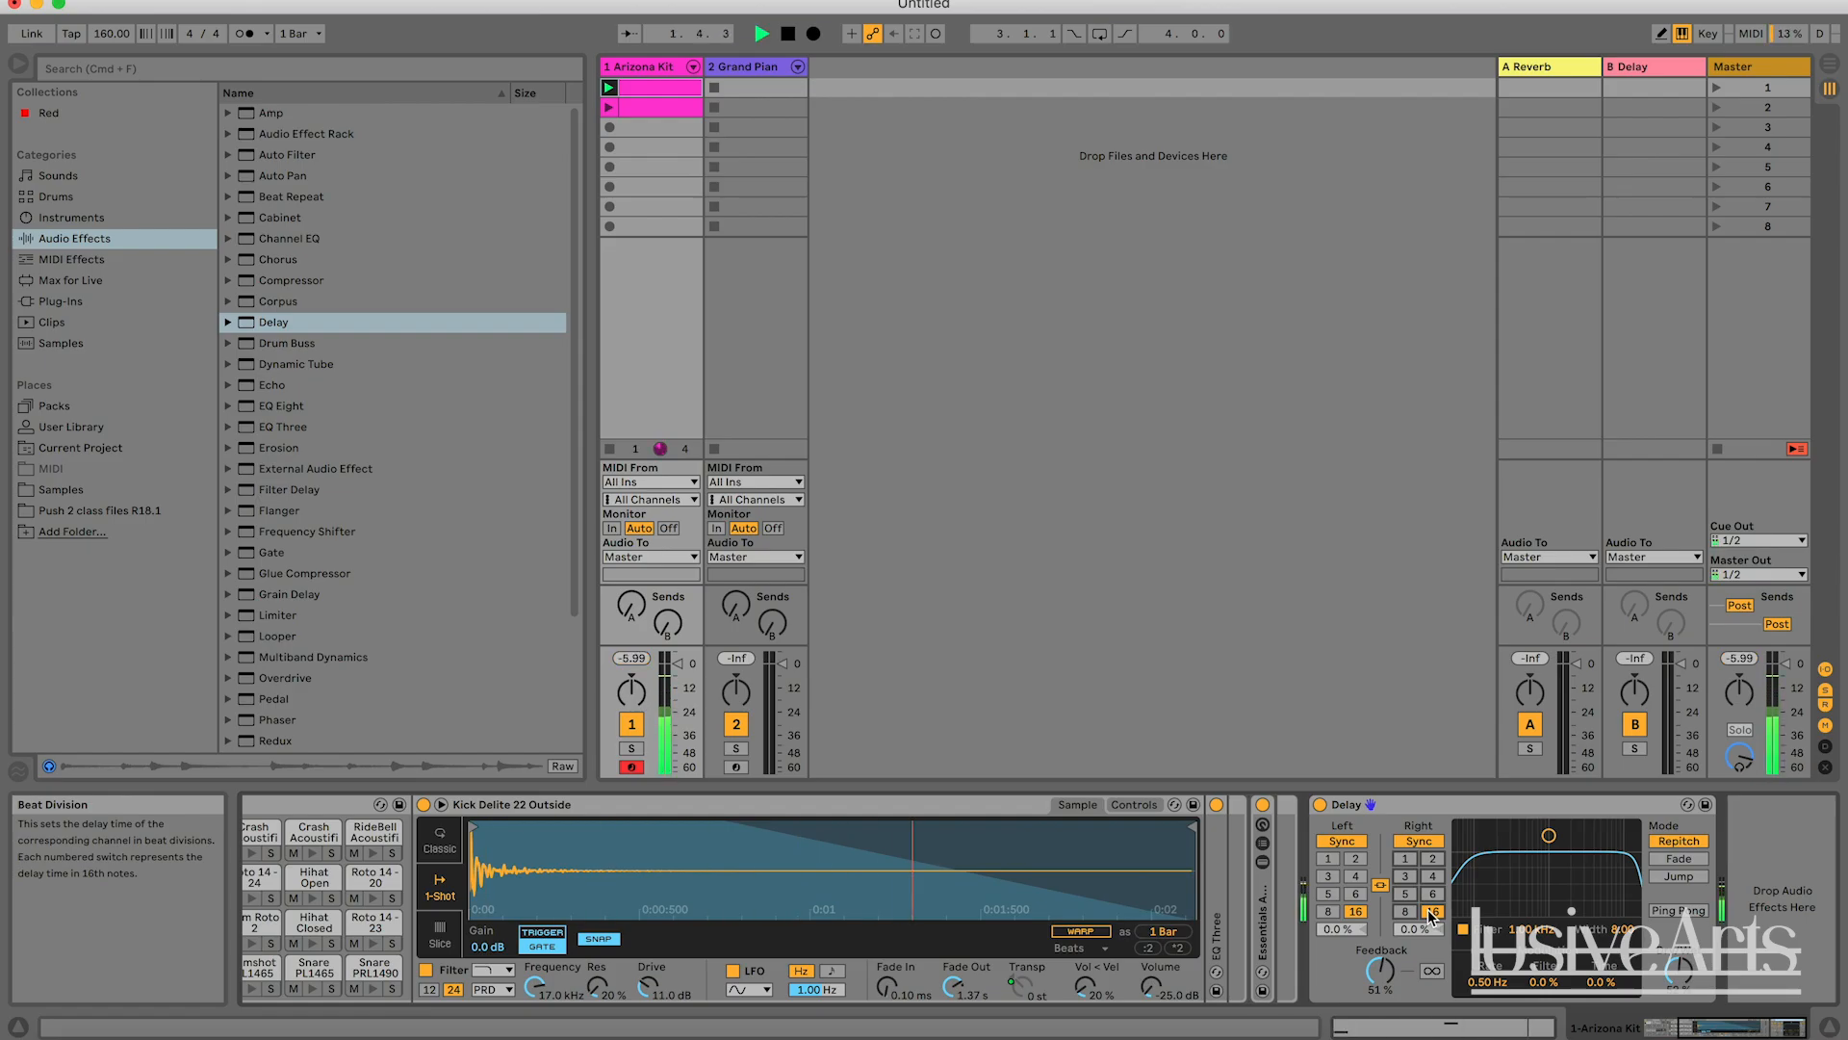
key("space")
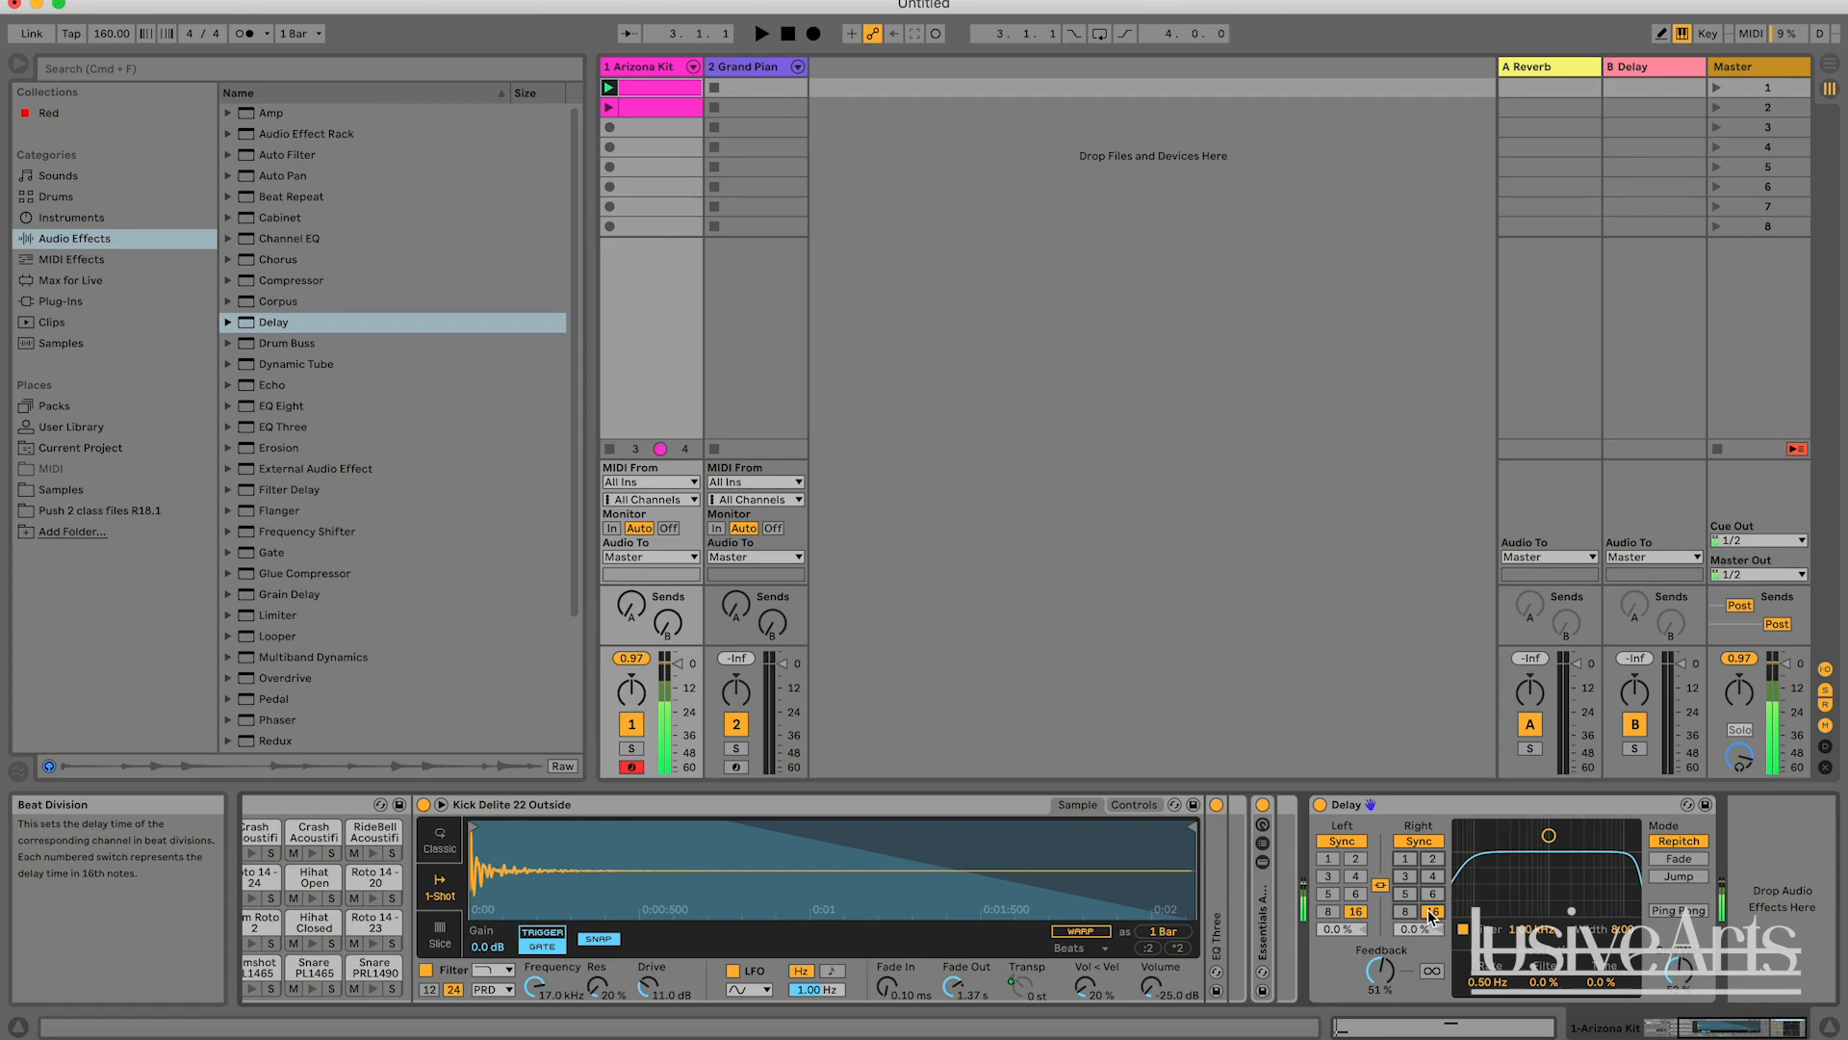
Set the Delay's beat divisions to 4, check the clip's notes, and return to the track's devices.
left_click(1427, 878)
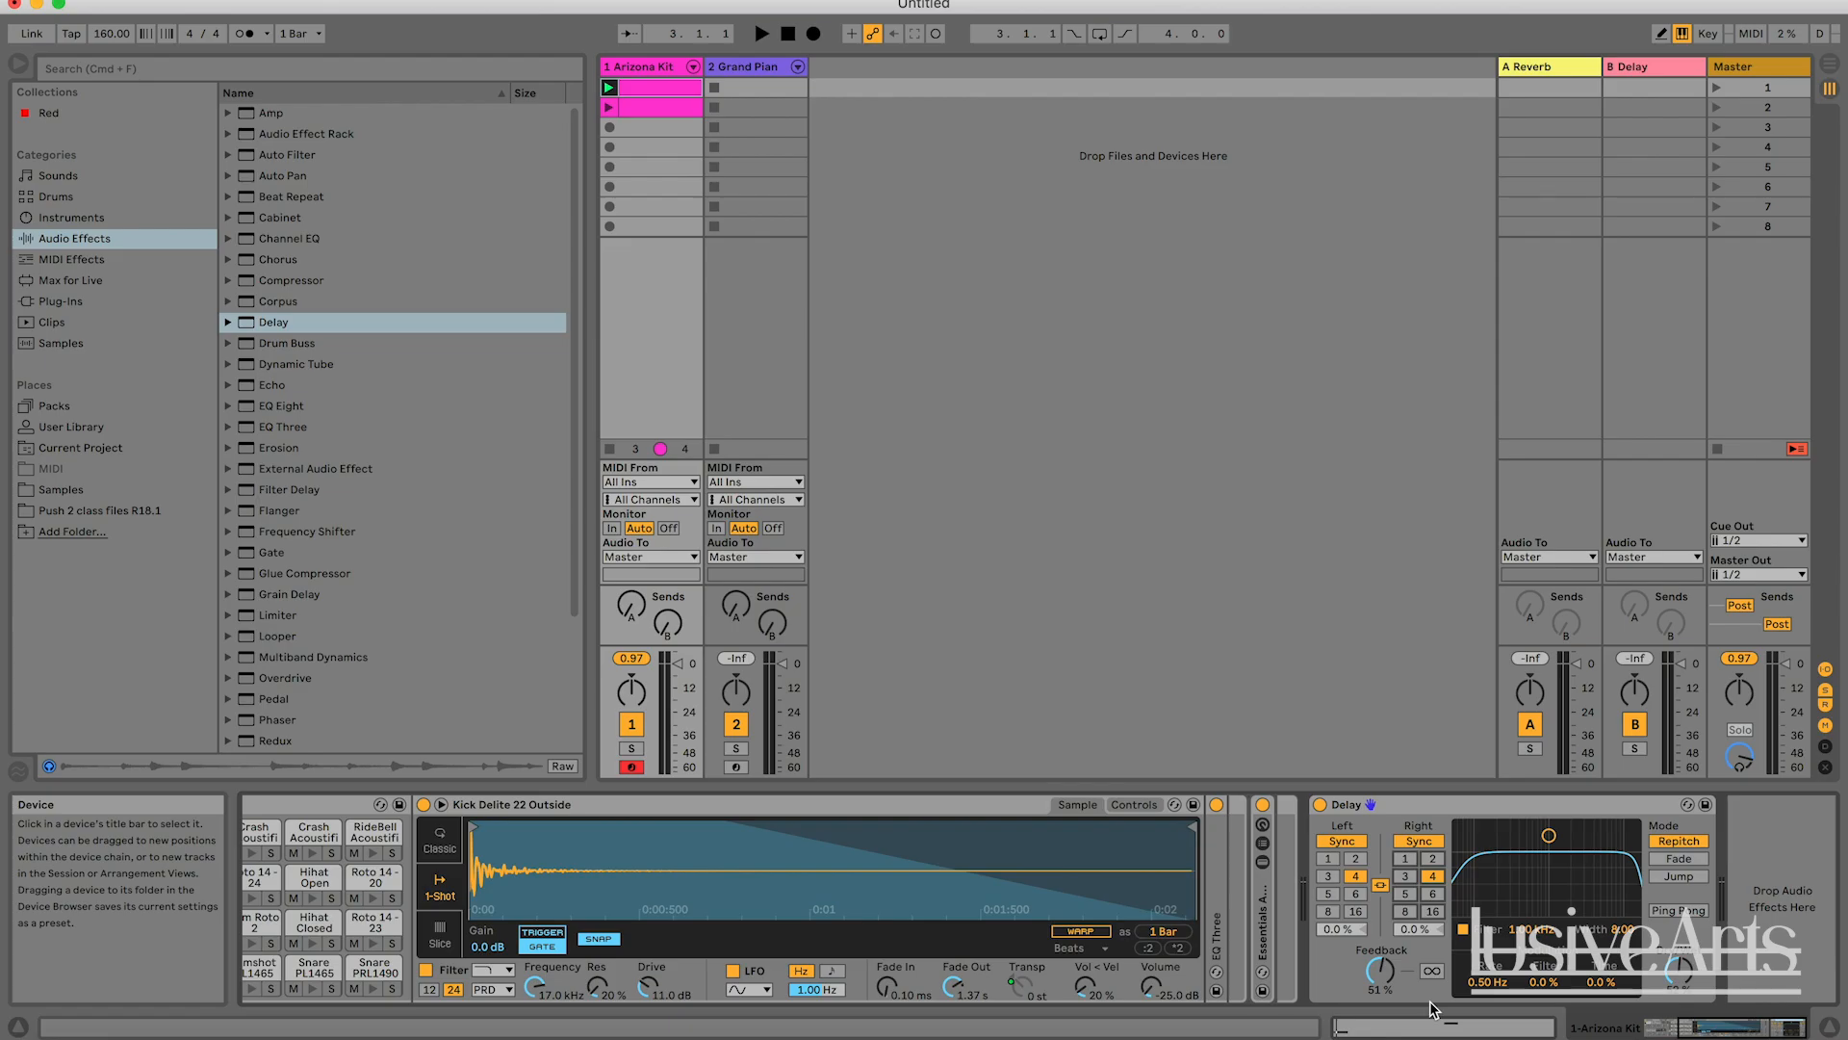
key("shift+Tab")
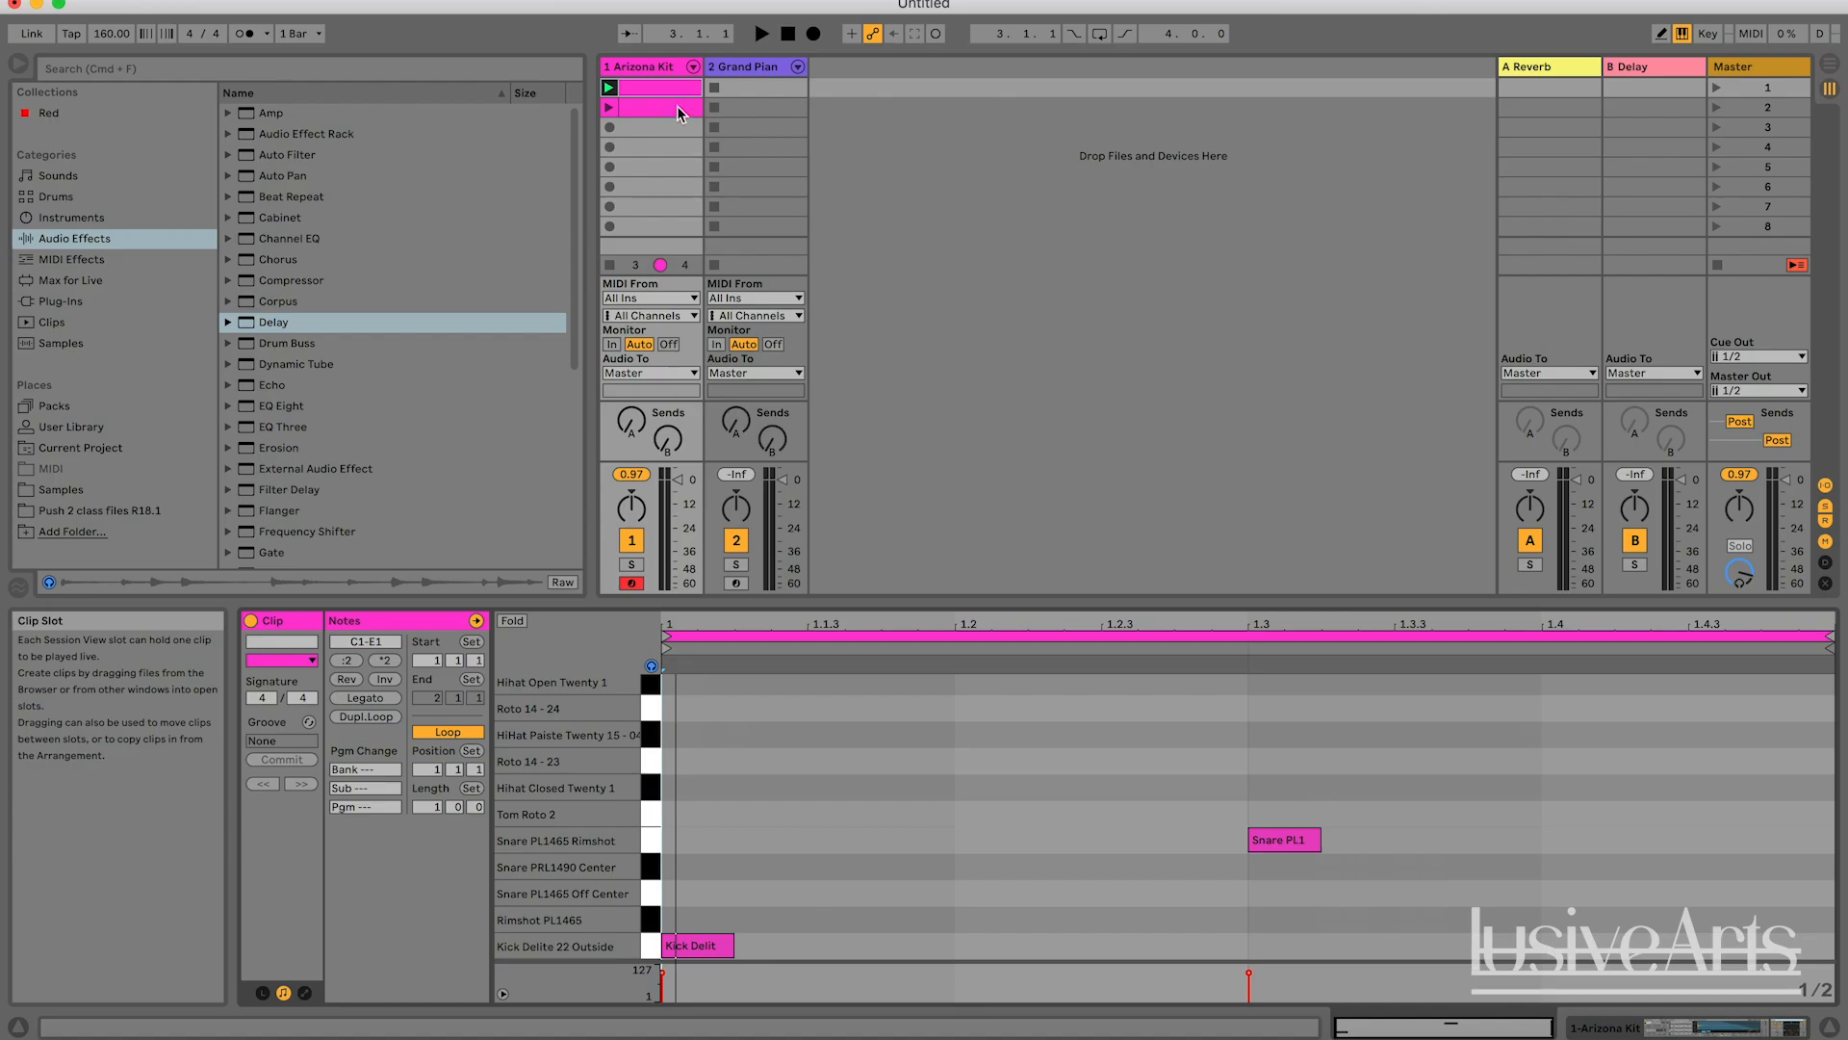
key("shift+Tab")
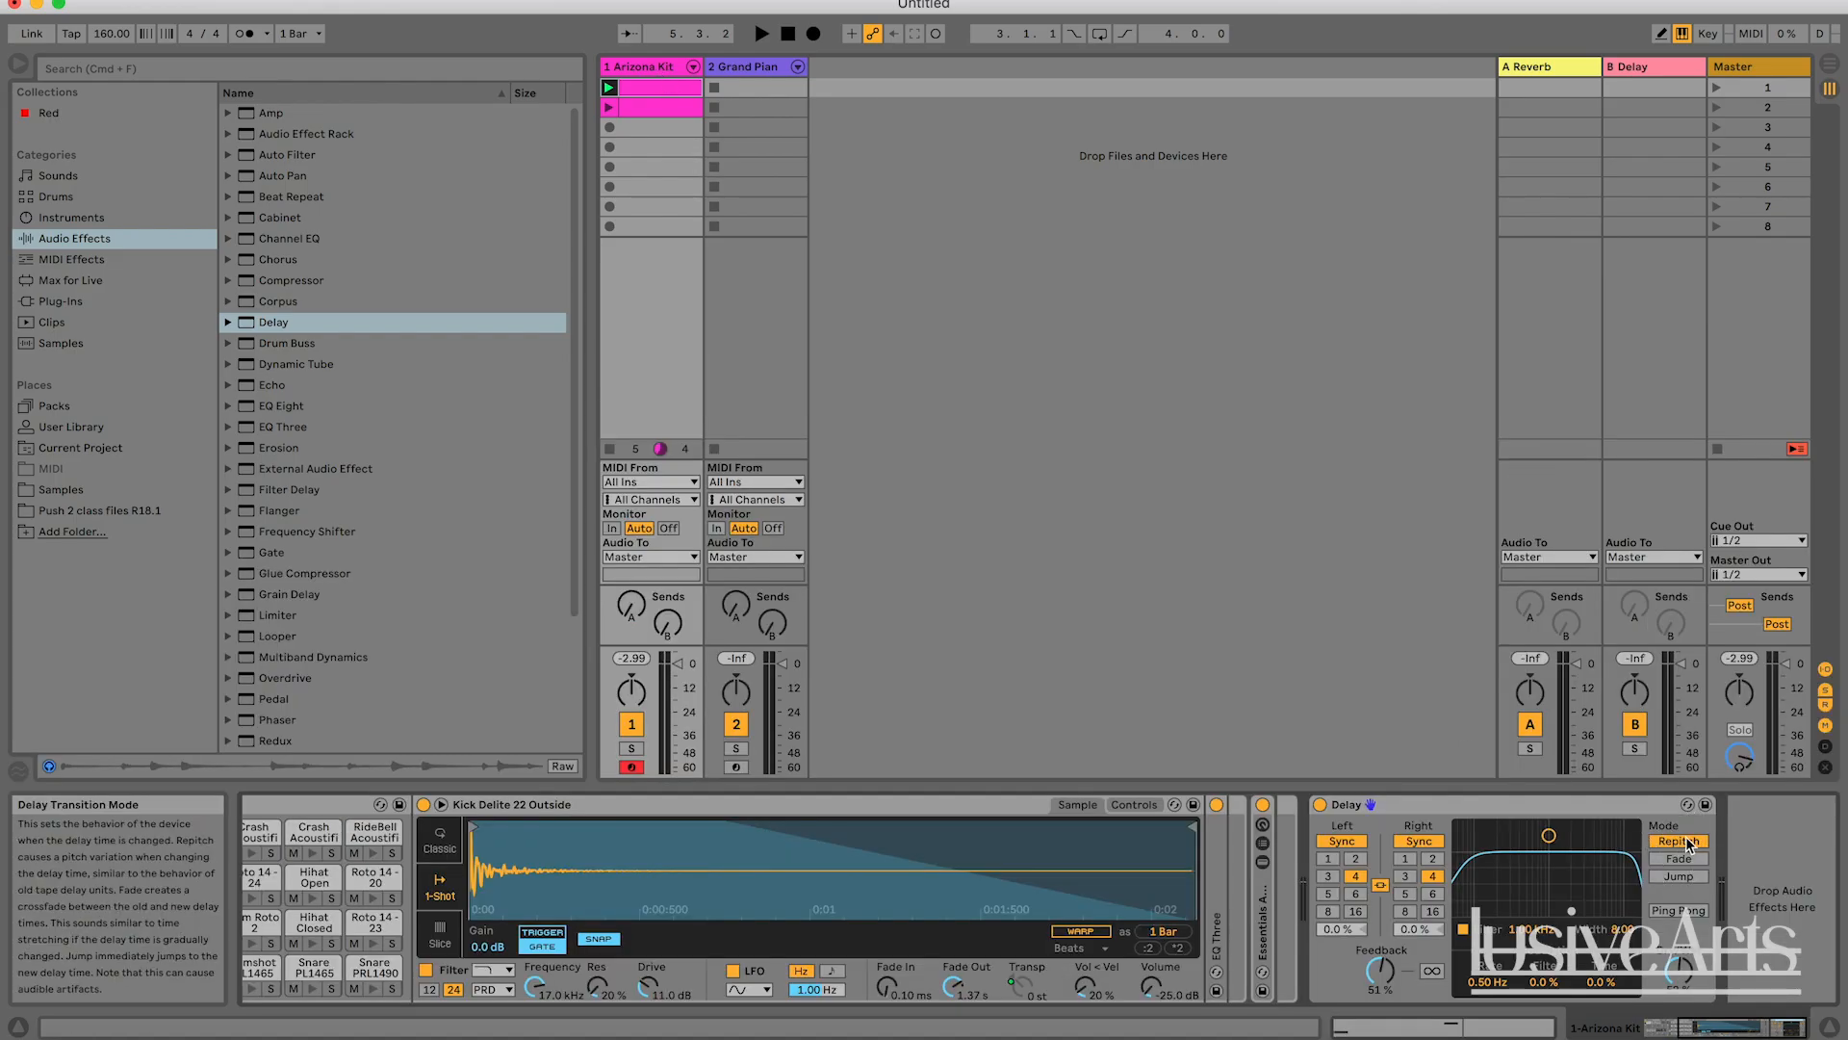
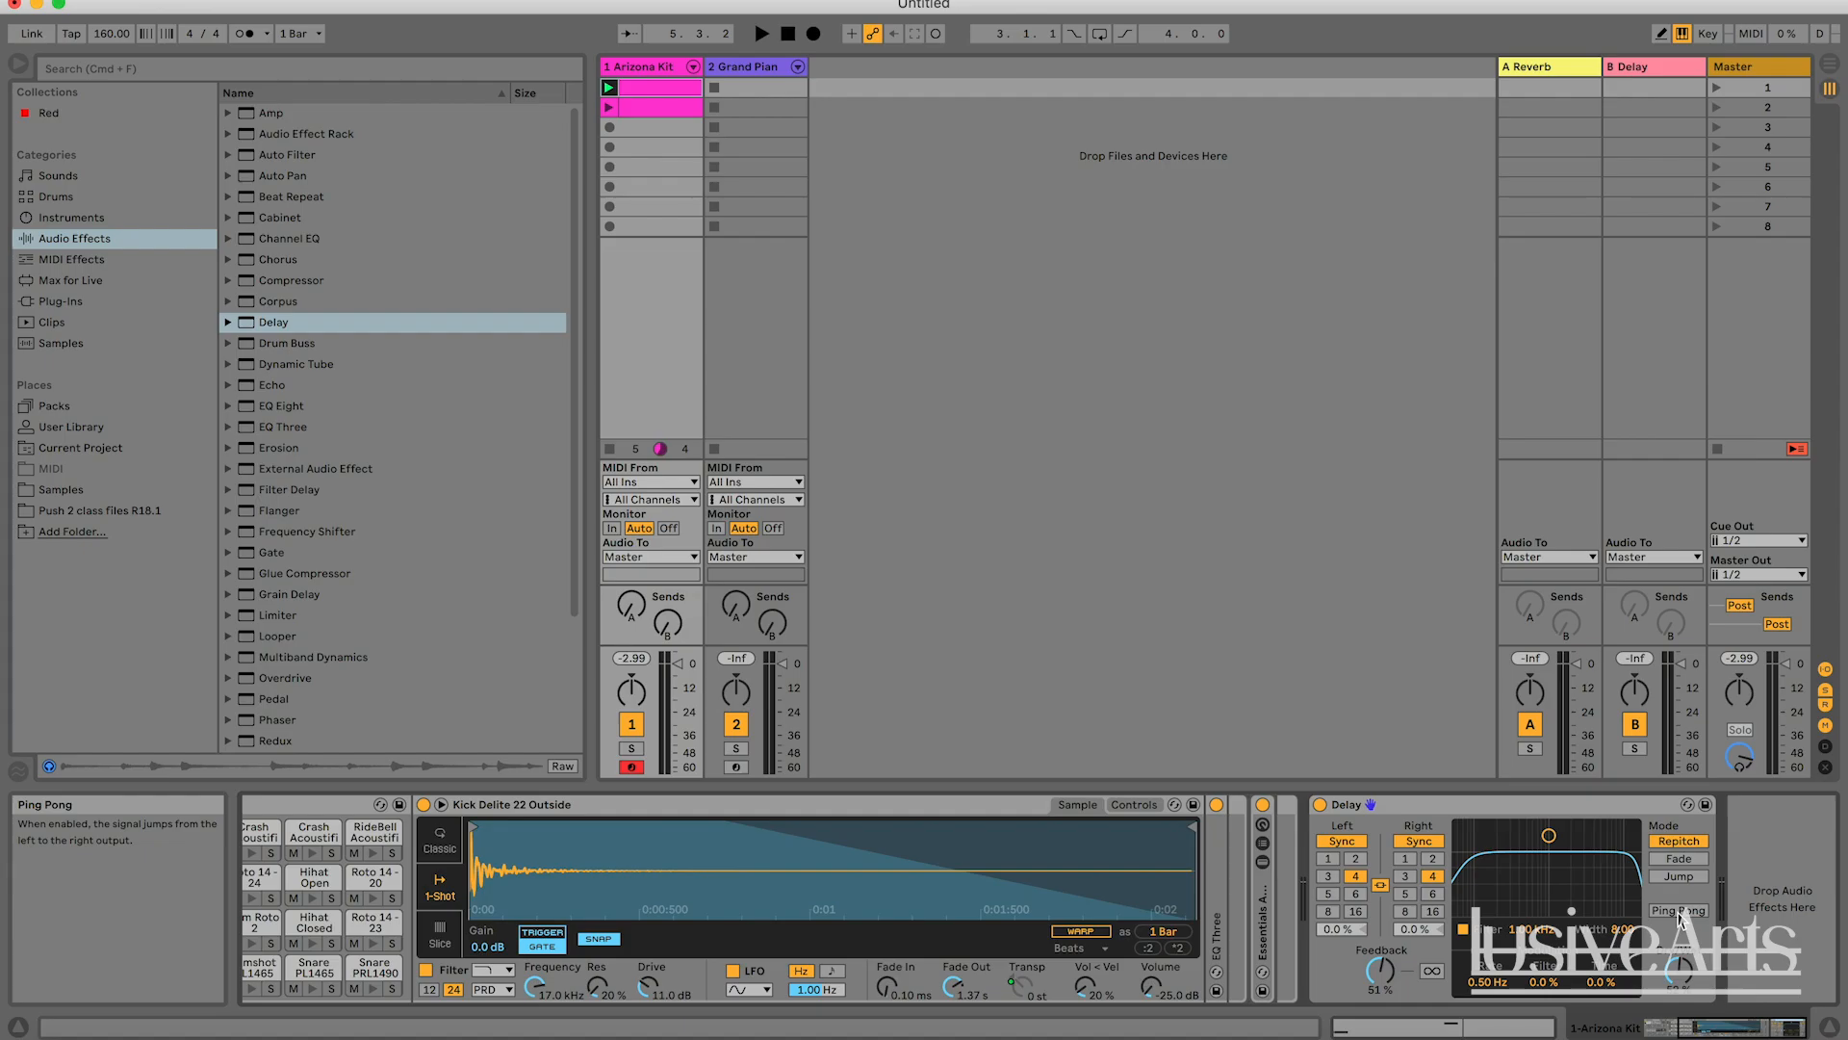
Enable Ping Pong on the Delay with the linked beat divisions set to 2, and play the clip briefly.
left_click(1679, 911)
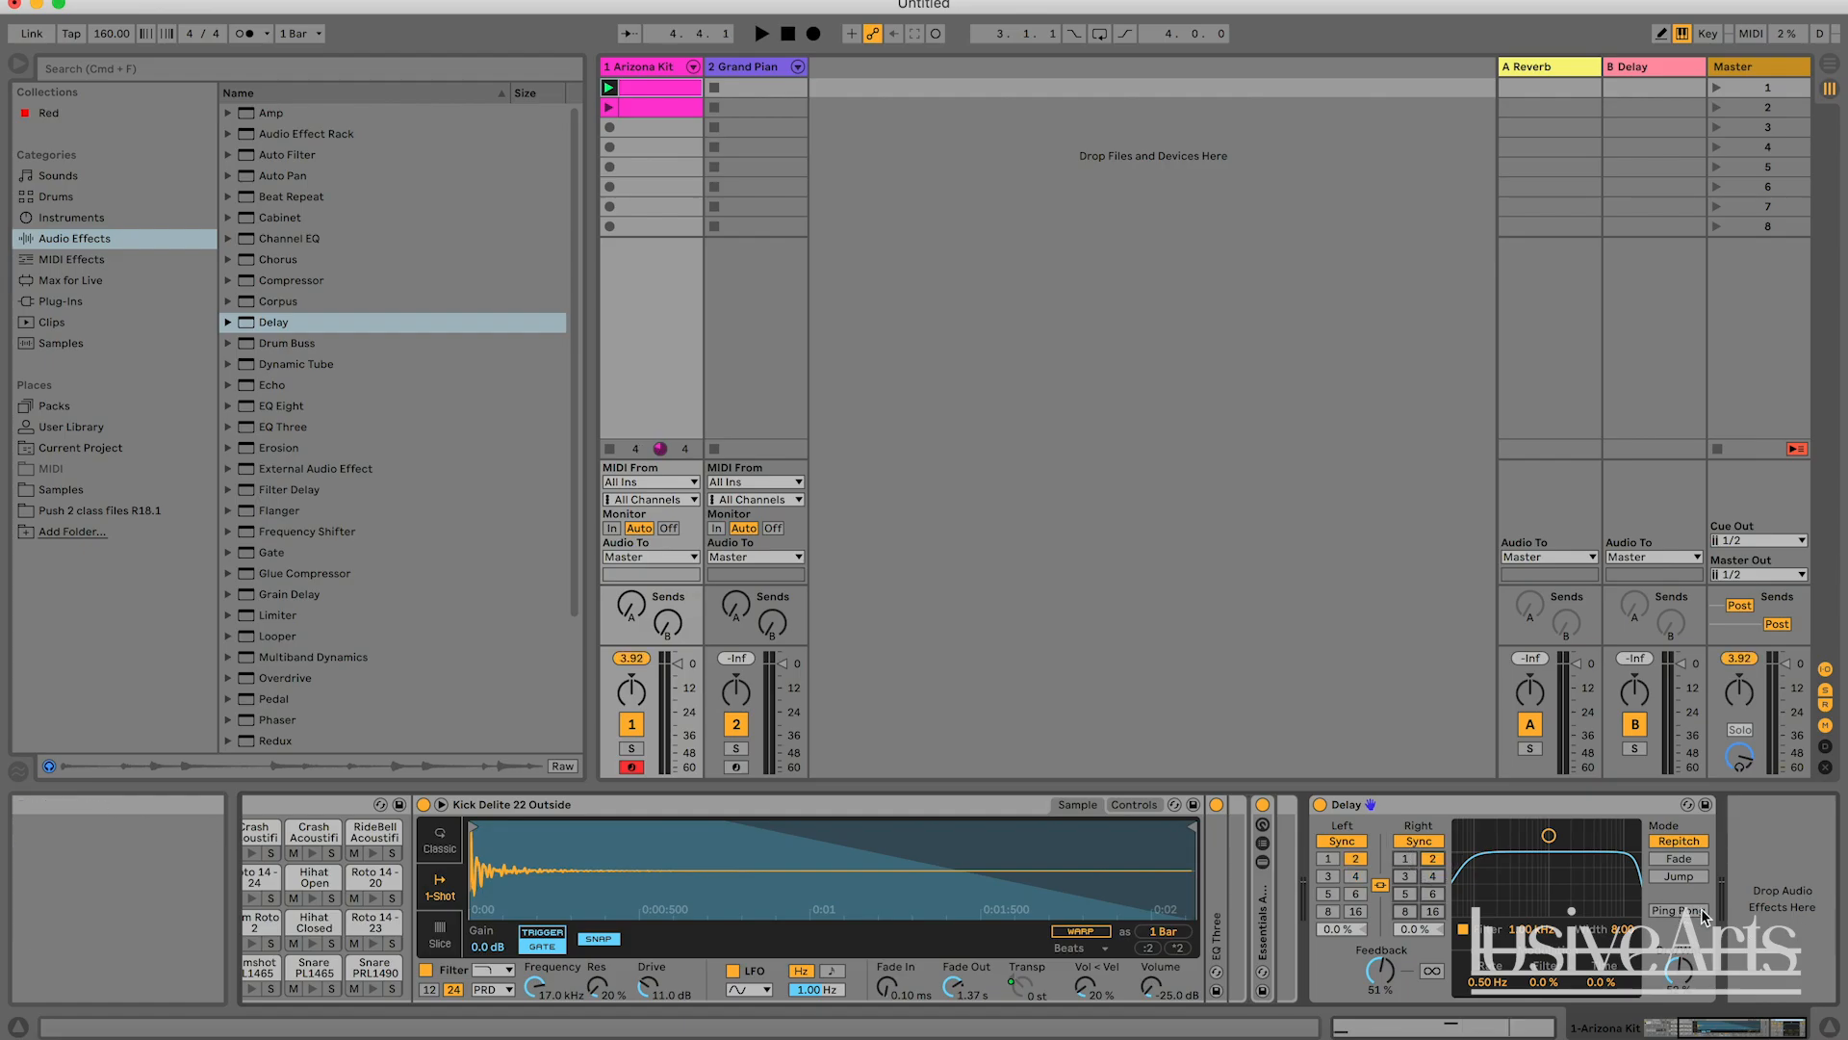
key("space")
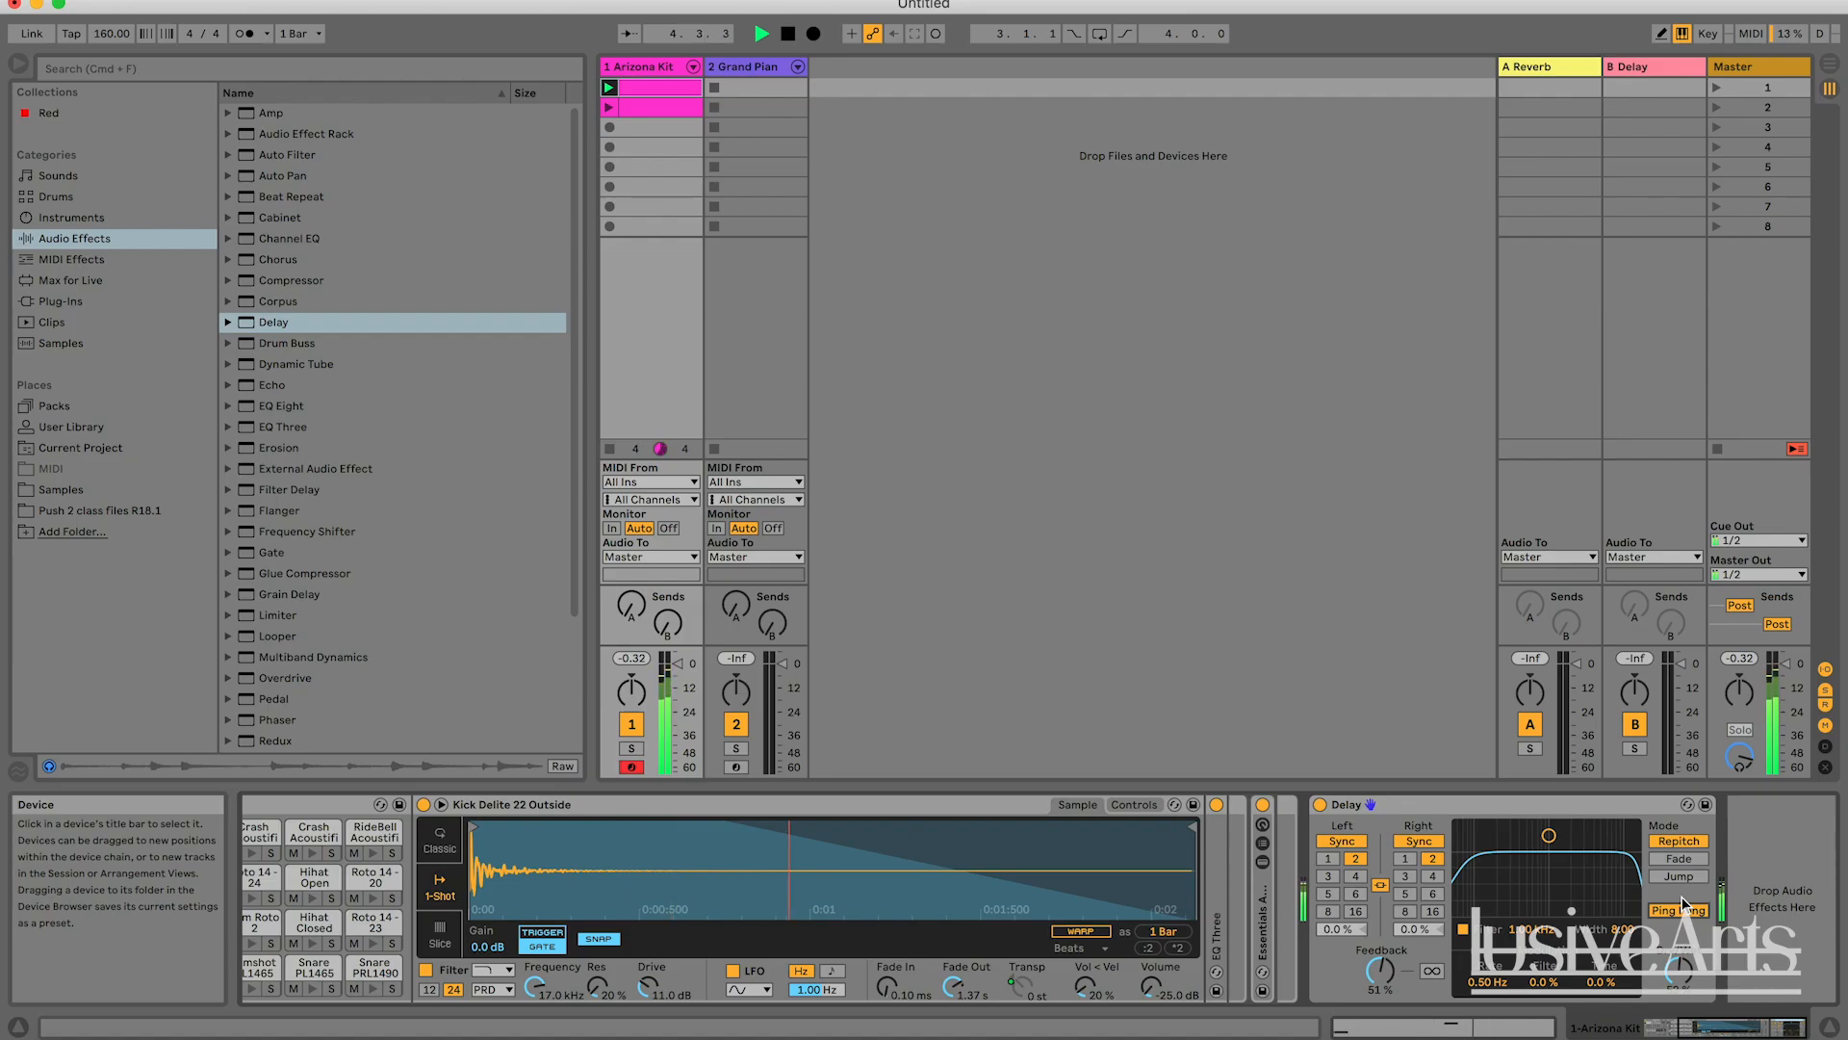
key("space")
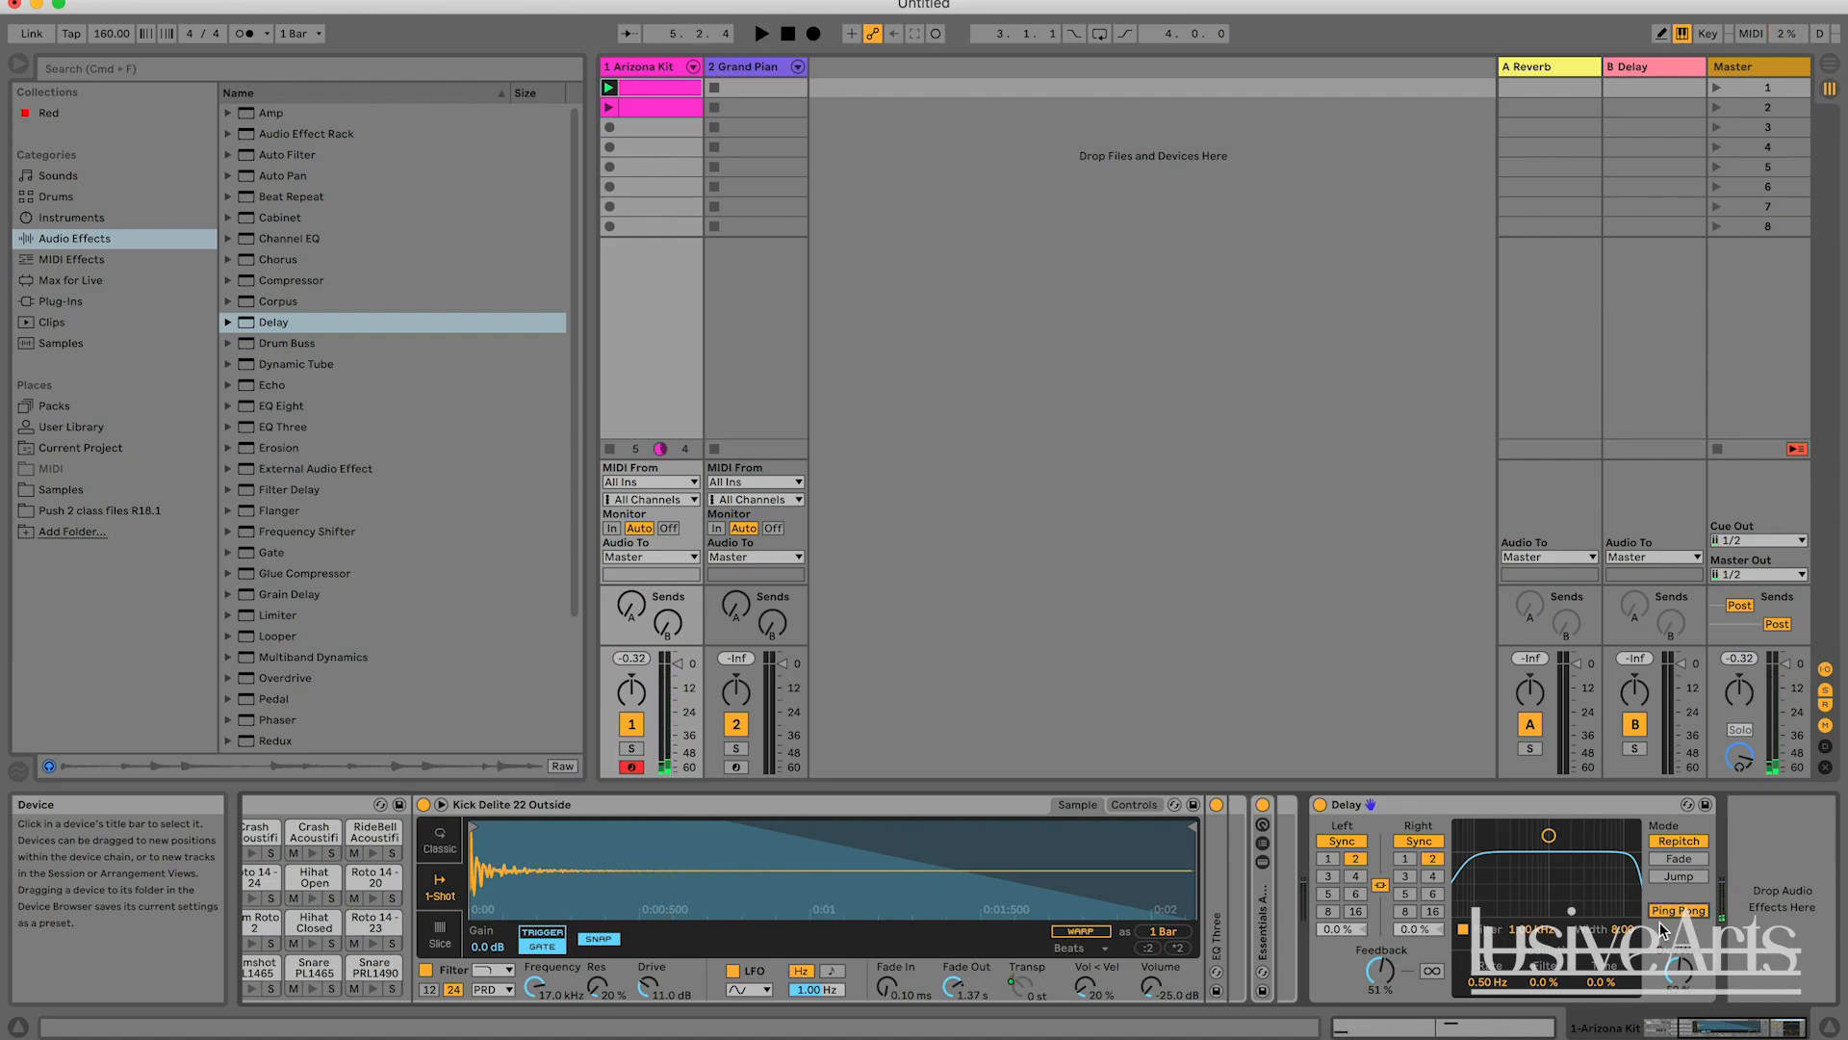
Turn off Ping Pong, play the clip for comparison, and set the Delay's linked beat divisions to 4.
left_click(1684, 909)
key("space")
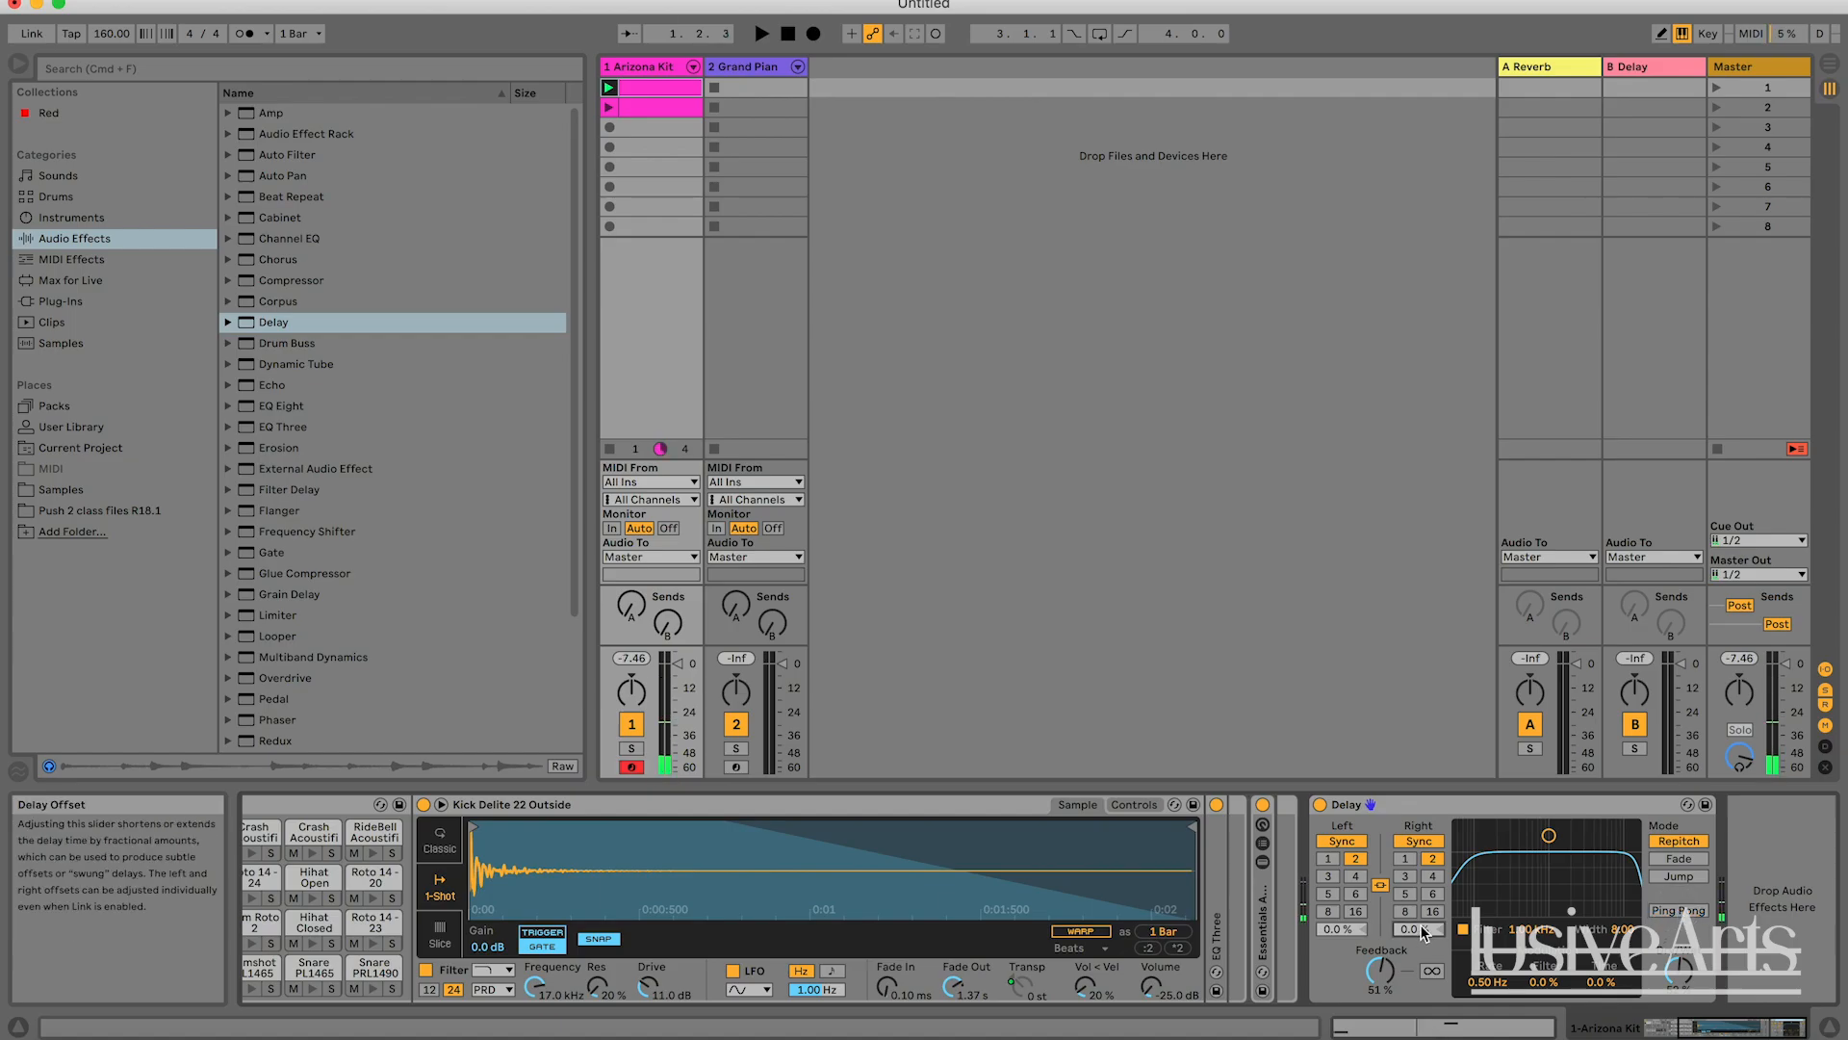
key("space")
key("space")
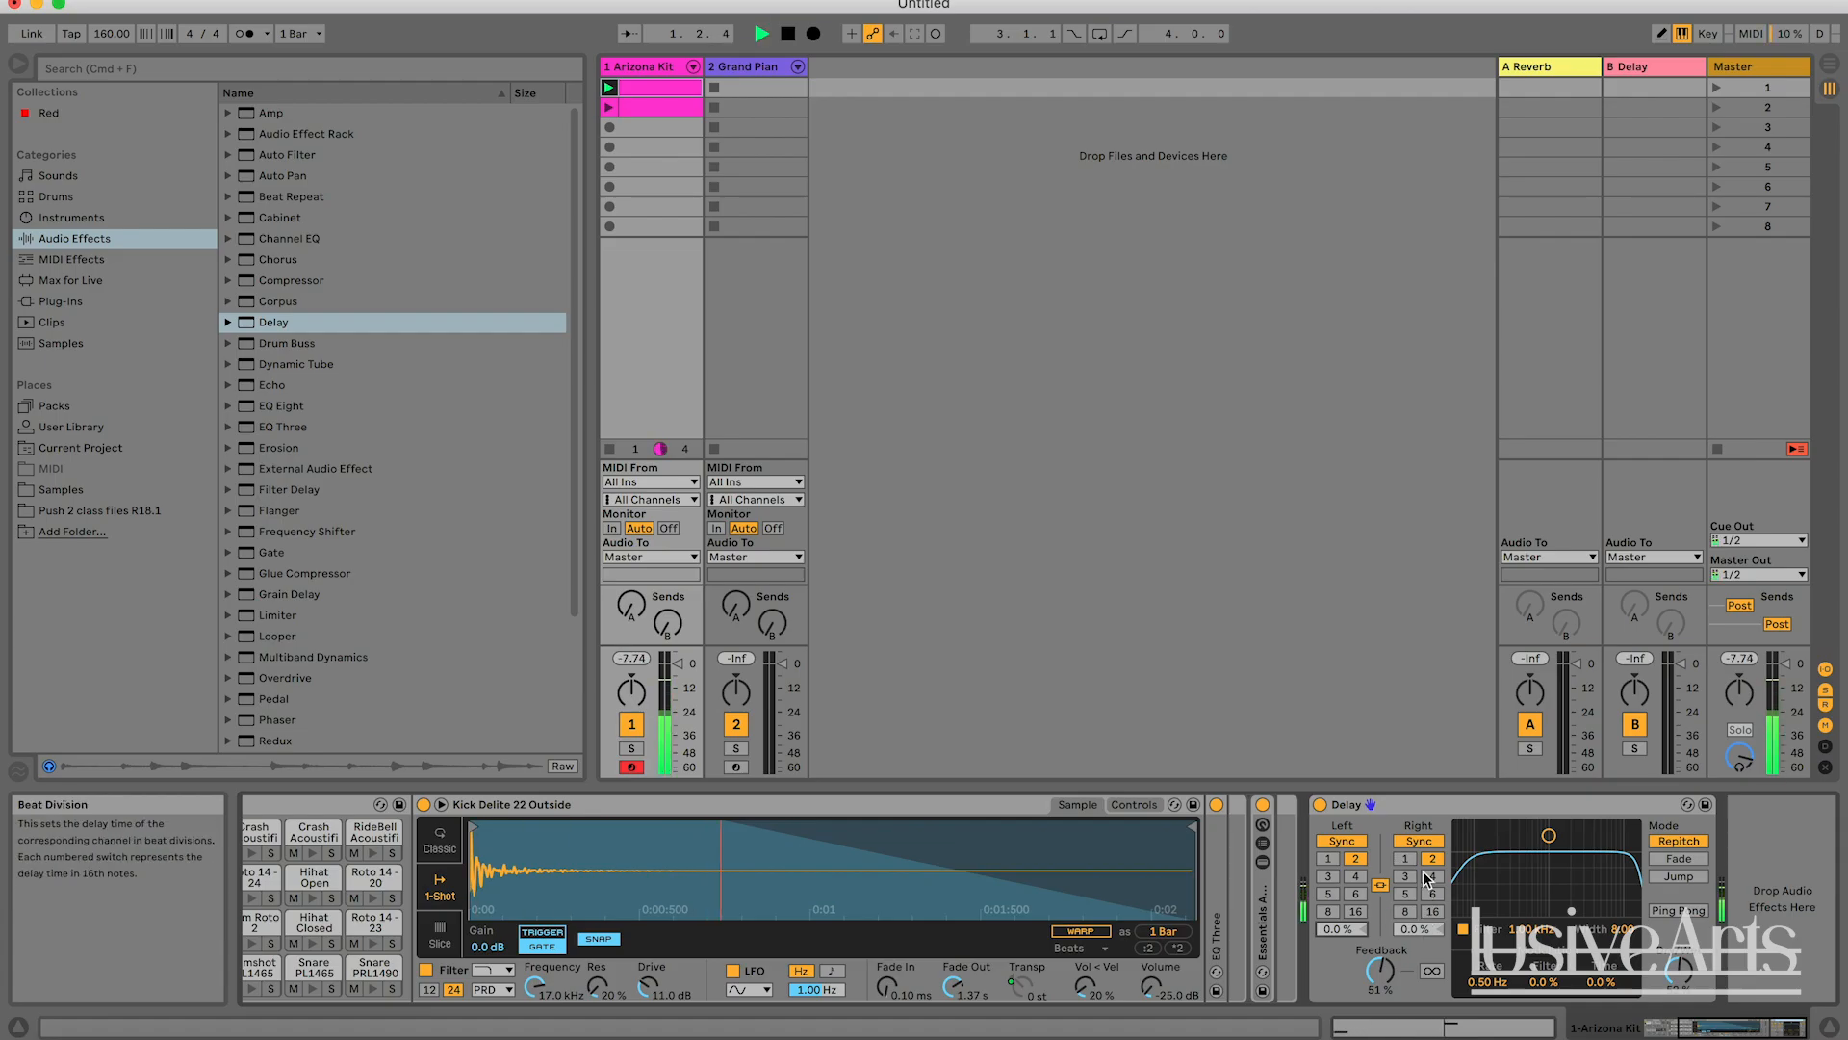
key("space")
left_click(1432, 877)
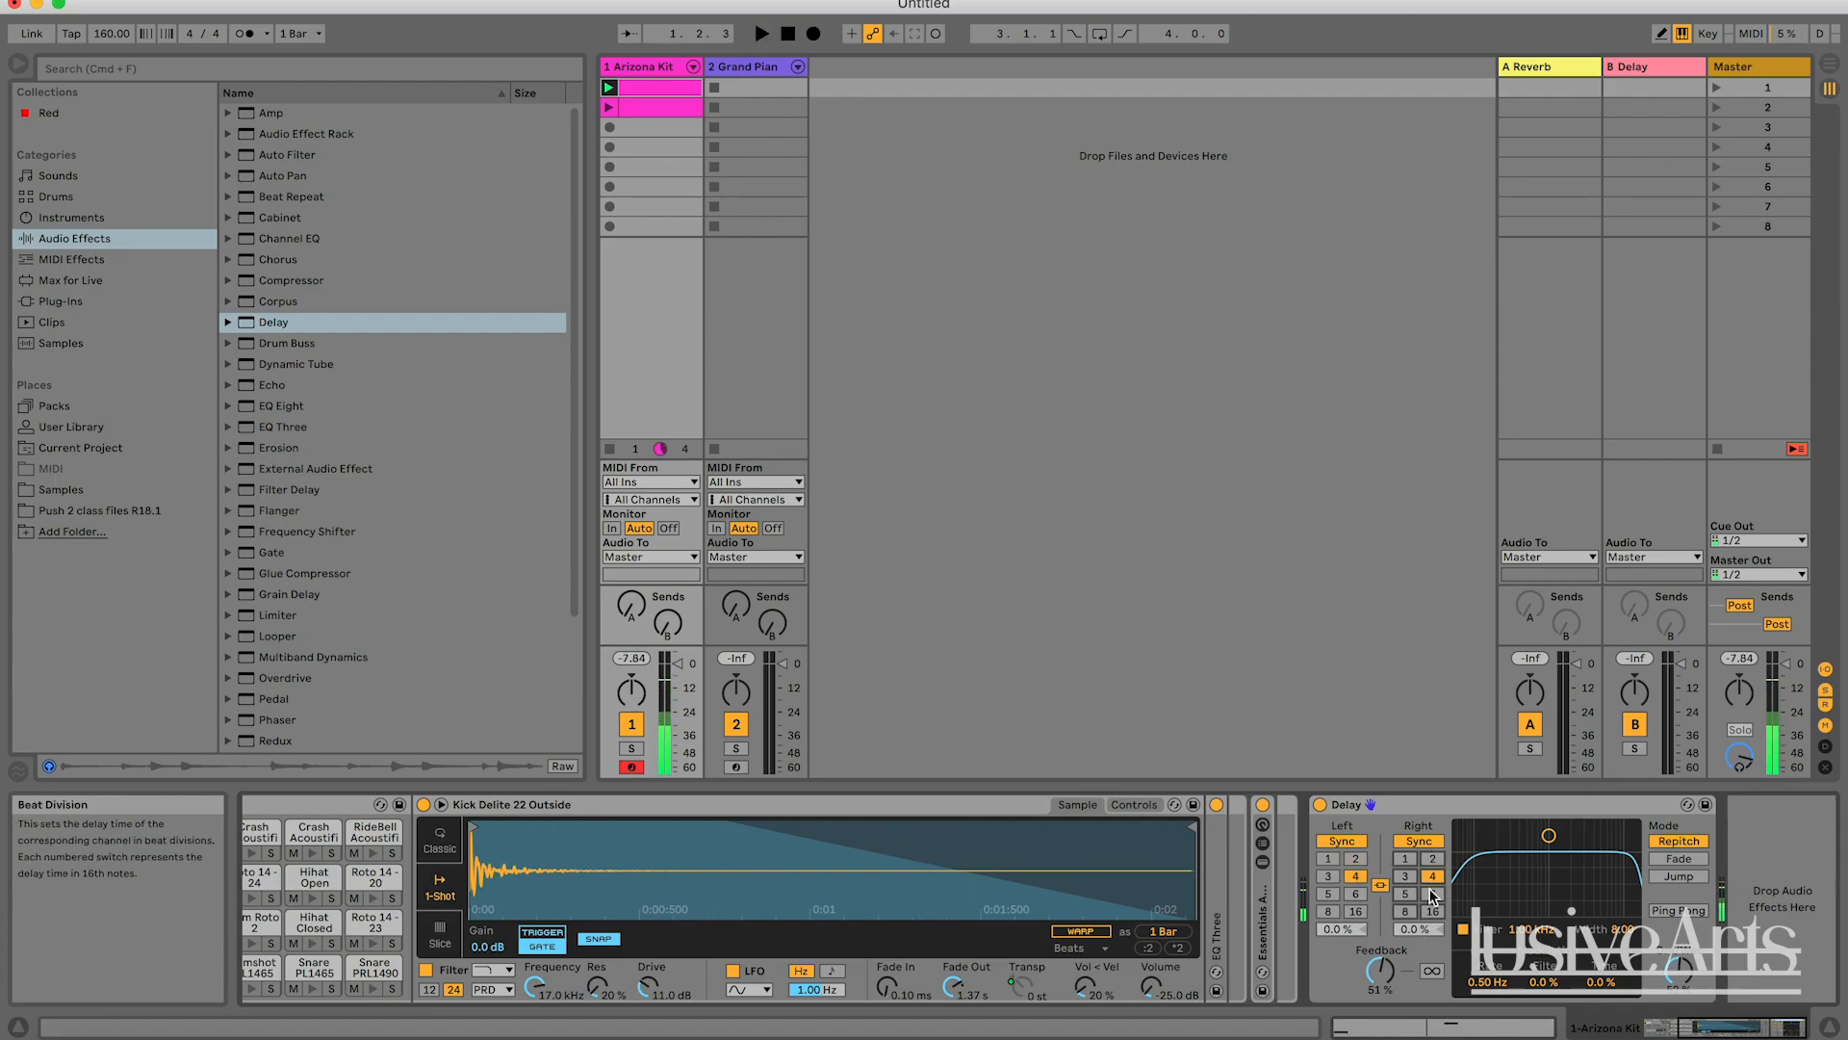
Set the Delay Offset of both channels to -33 % and play the clip.
left_click_drag(1341, 929, 1428, 1008)
key("space")
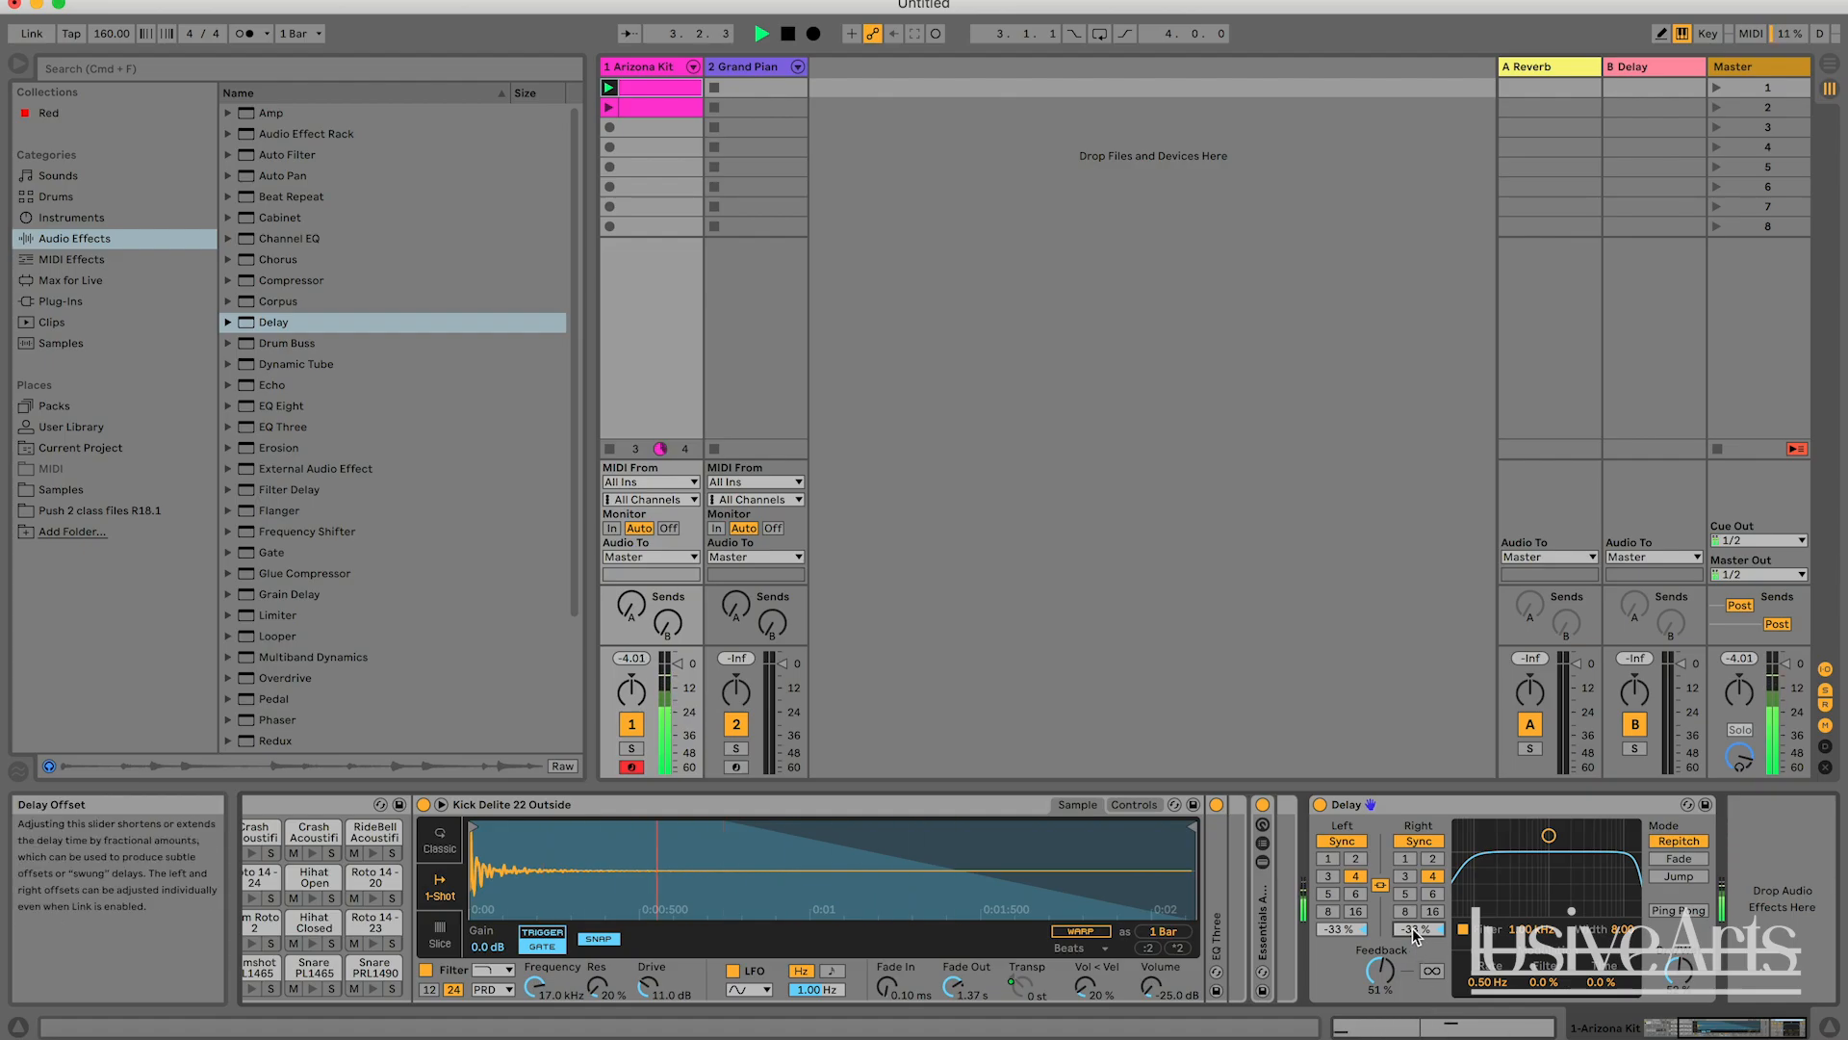
key("space")
key("space")
Set the right channel's Delay Offset to 12 % and play the clip to hear the uneven echoes.
double_click(1414, 931)
left_click(1349, 932)
left_click_drag(1419, 931, 1419, 928)
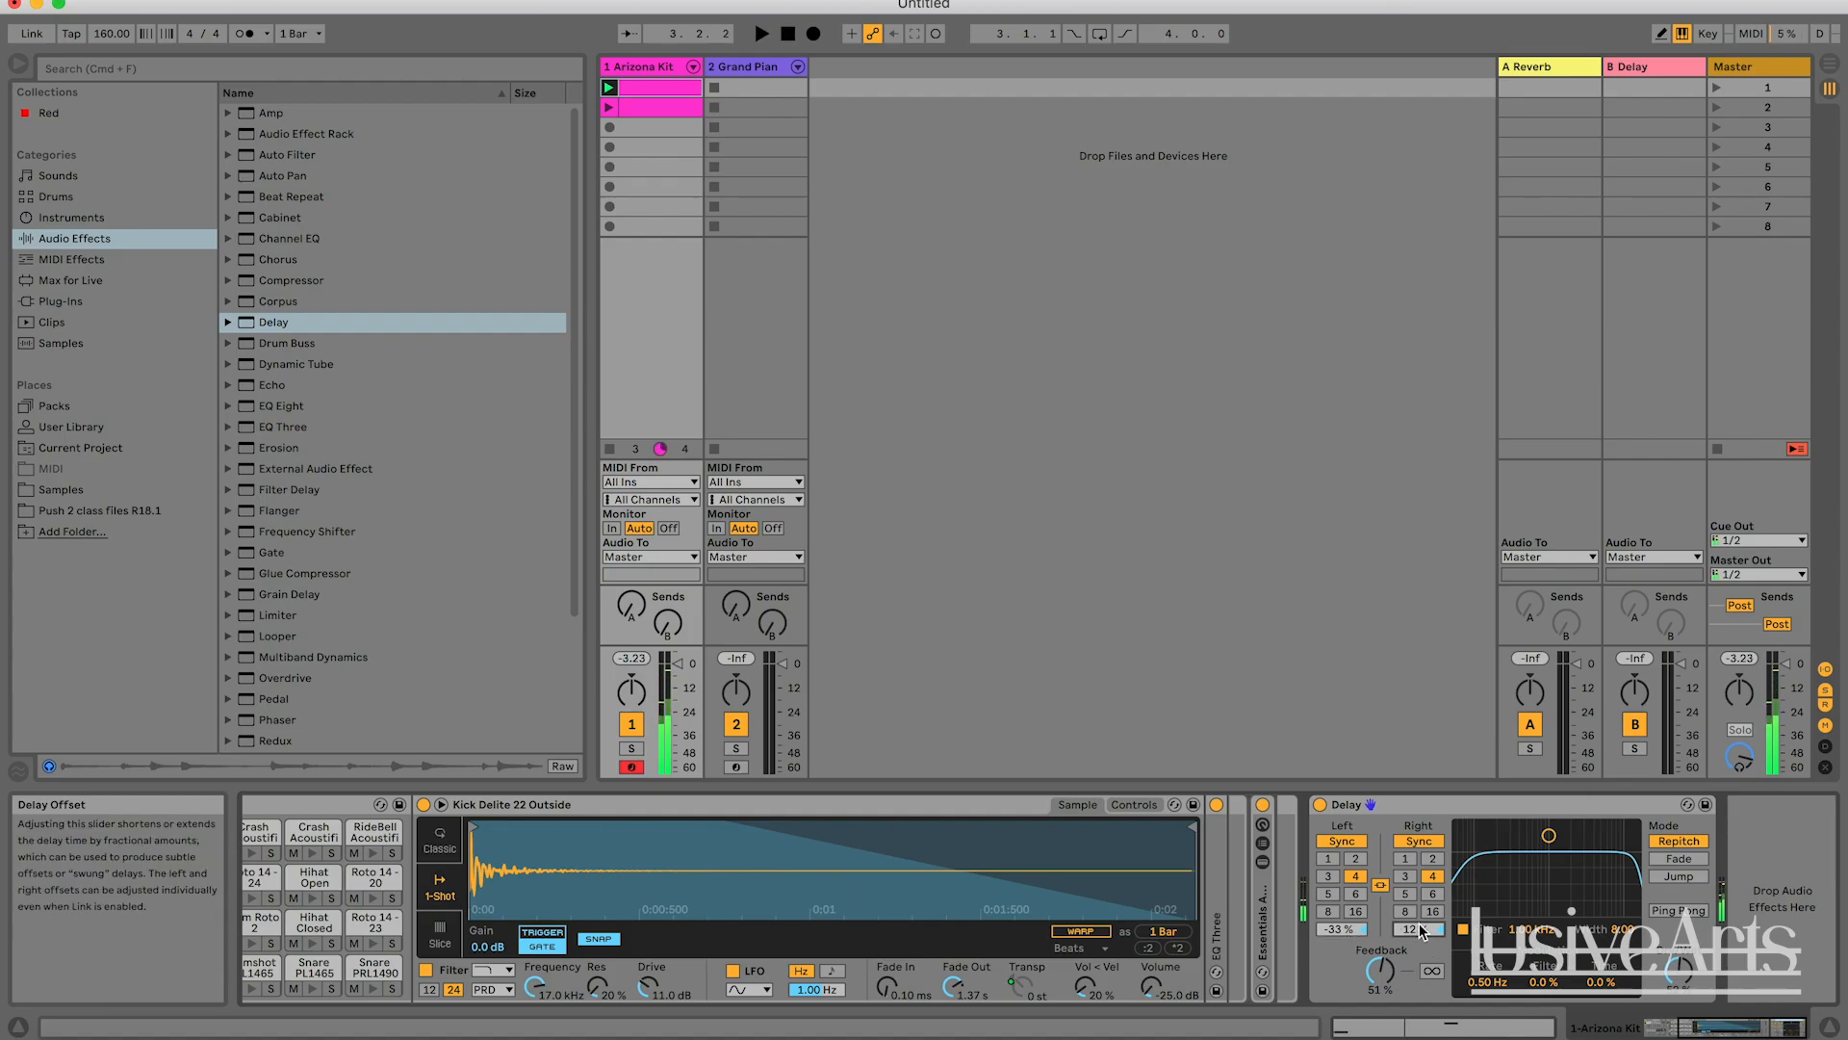
key("space")
key("space")
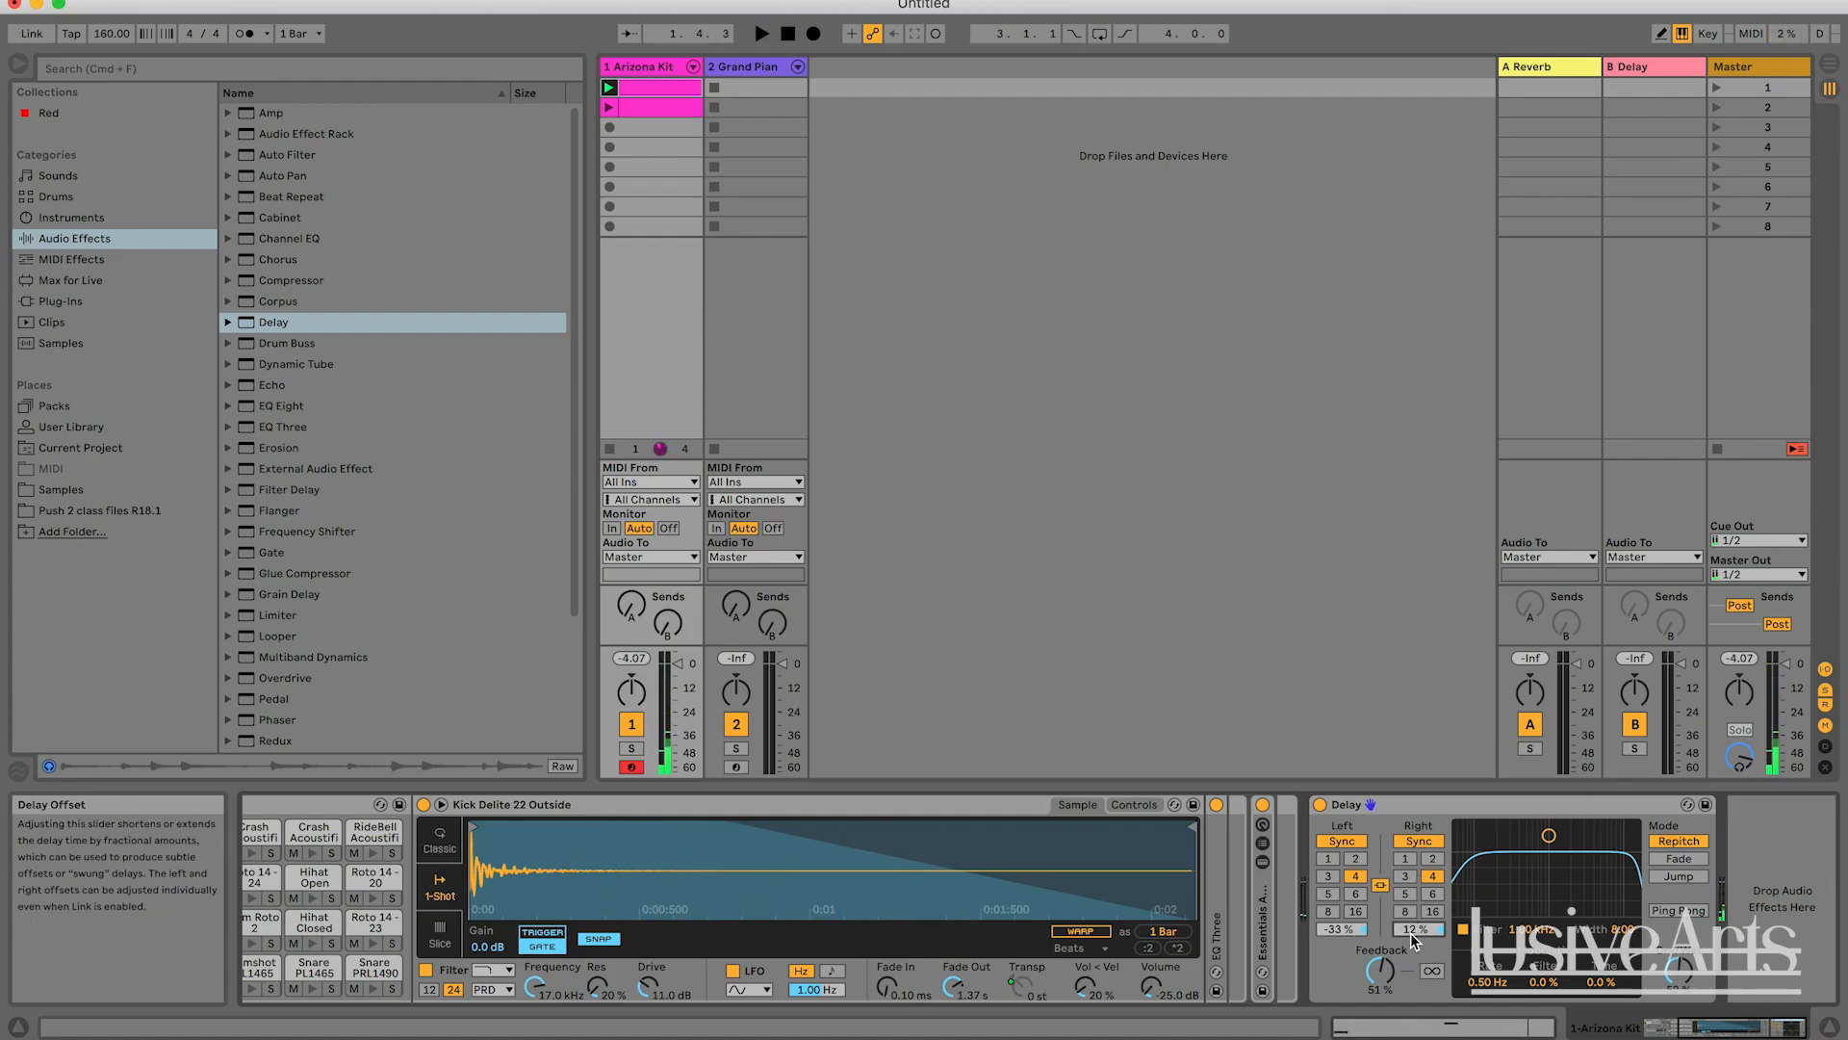
key("space")
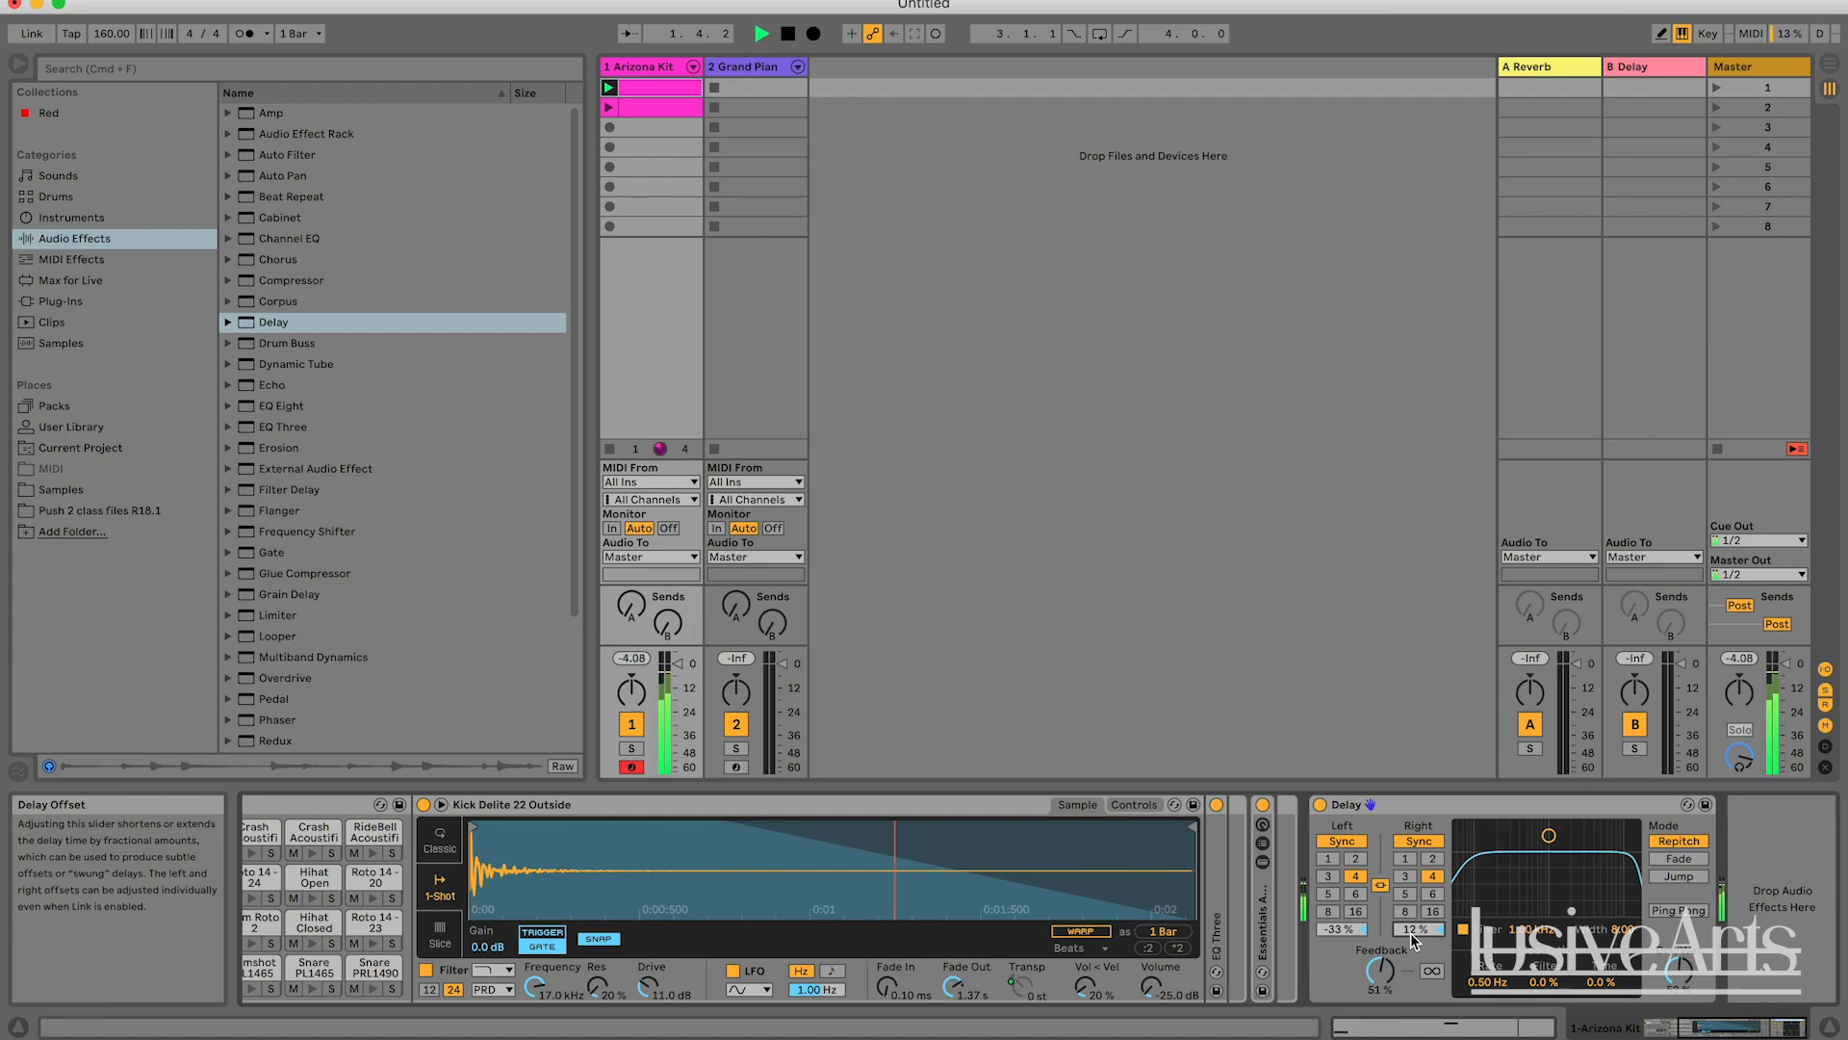
key("space")
Reset the right and left Delay Offsets to 0.0 % and play the clip briefly.
double_click(1412, 932)
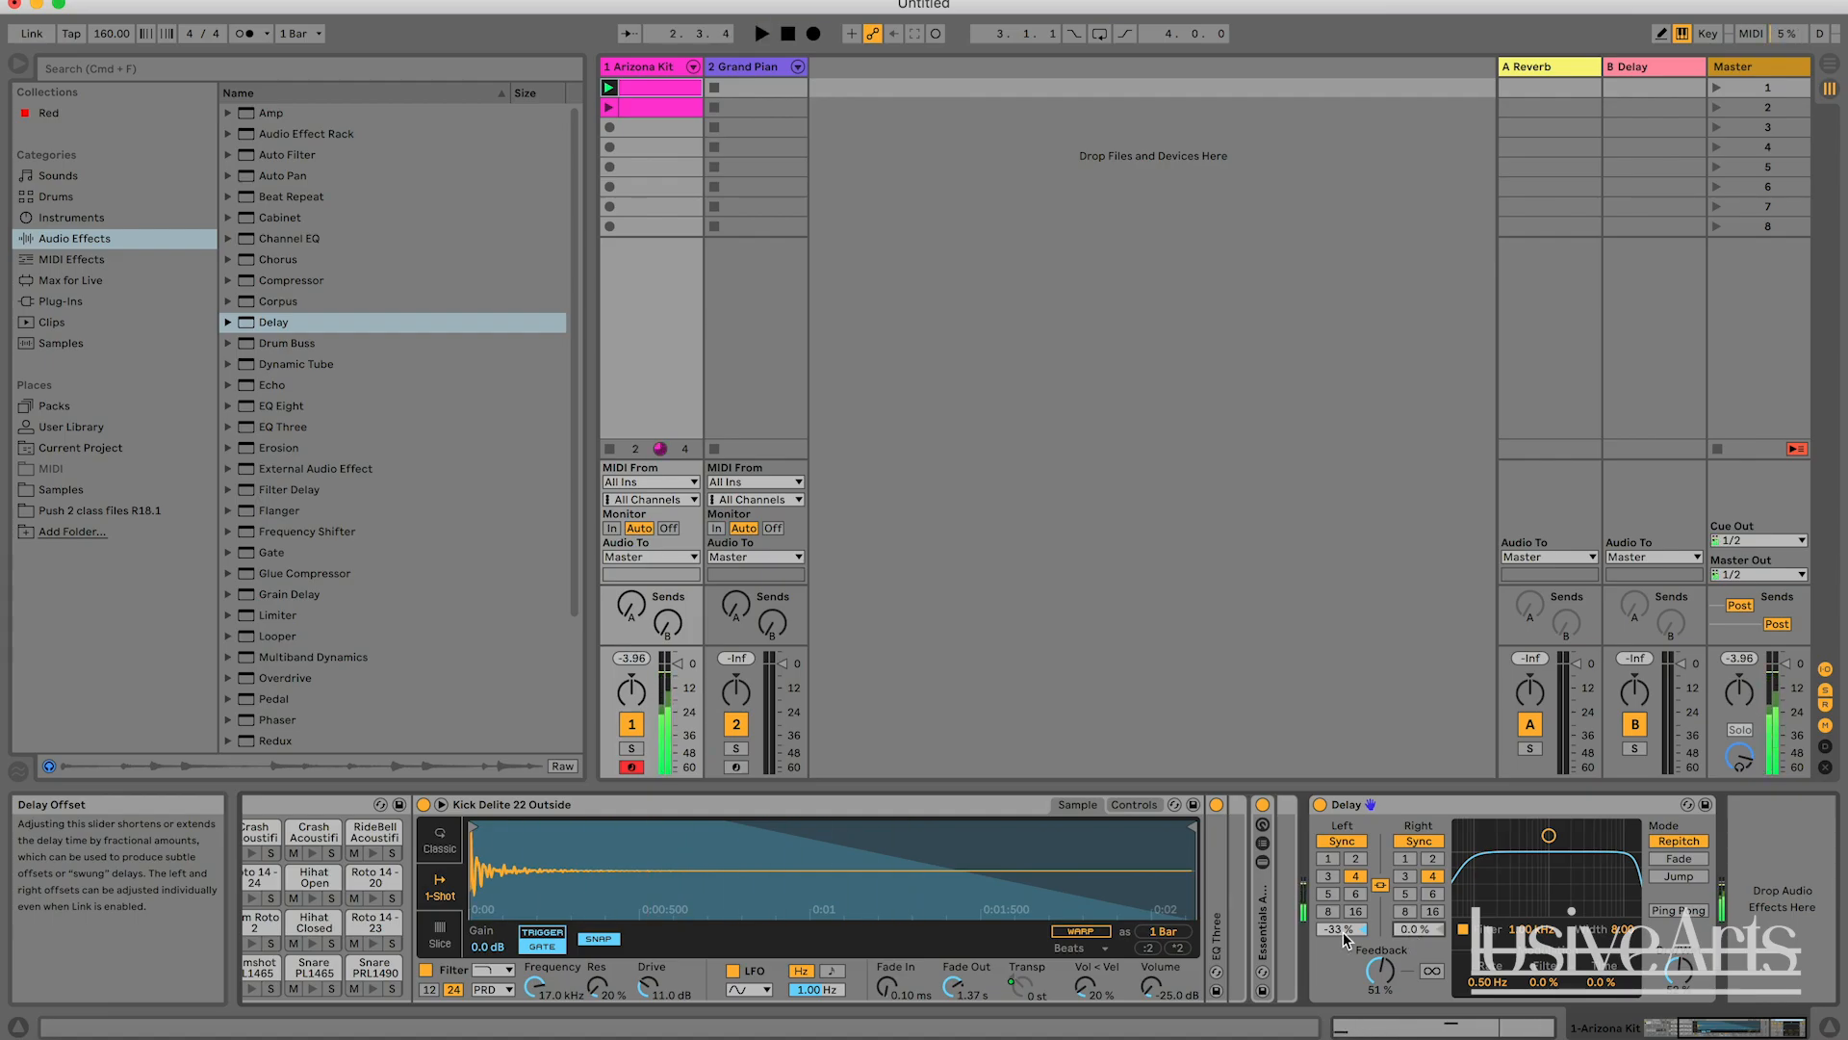
double_click(1344, 931)
key("space")
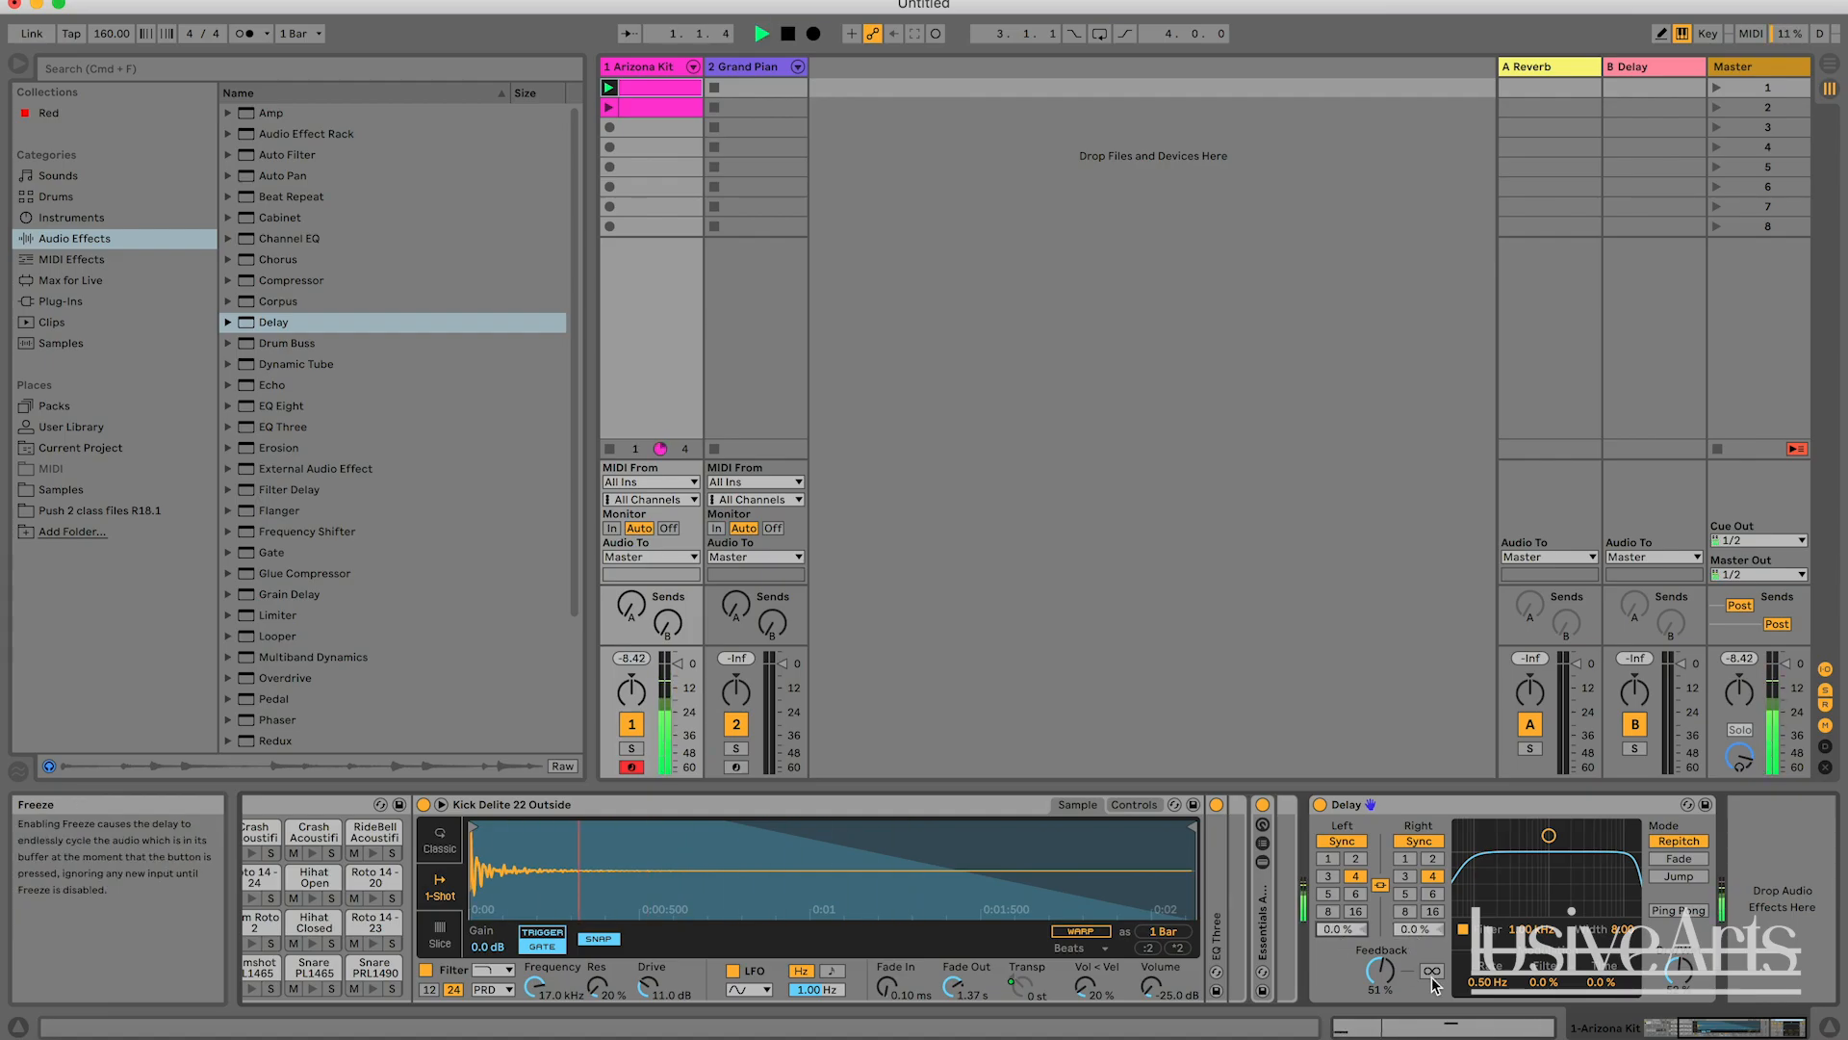
key("space")
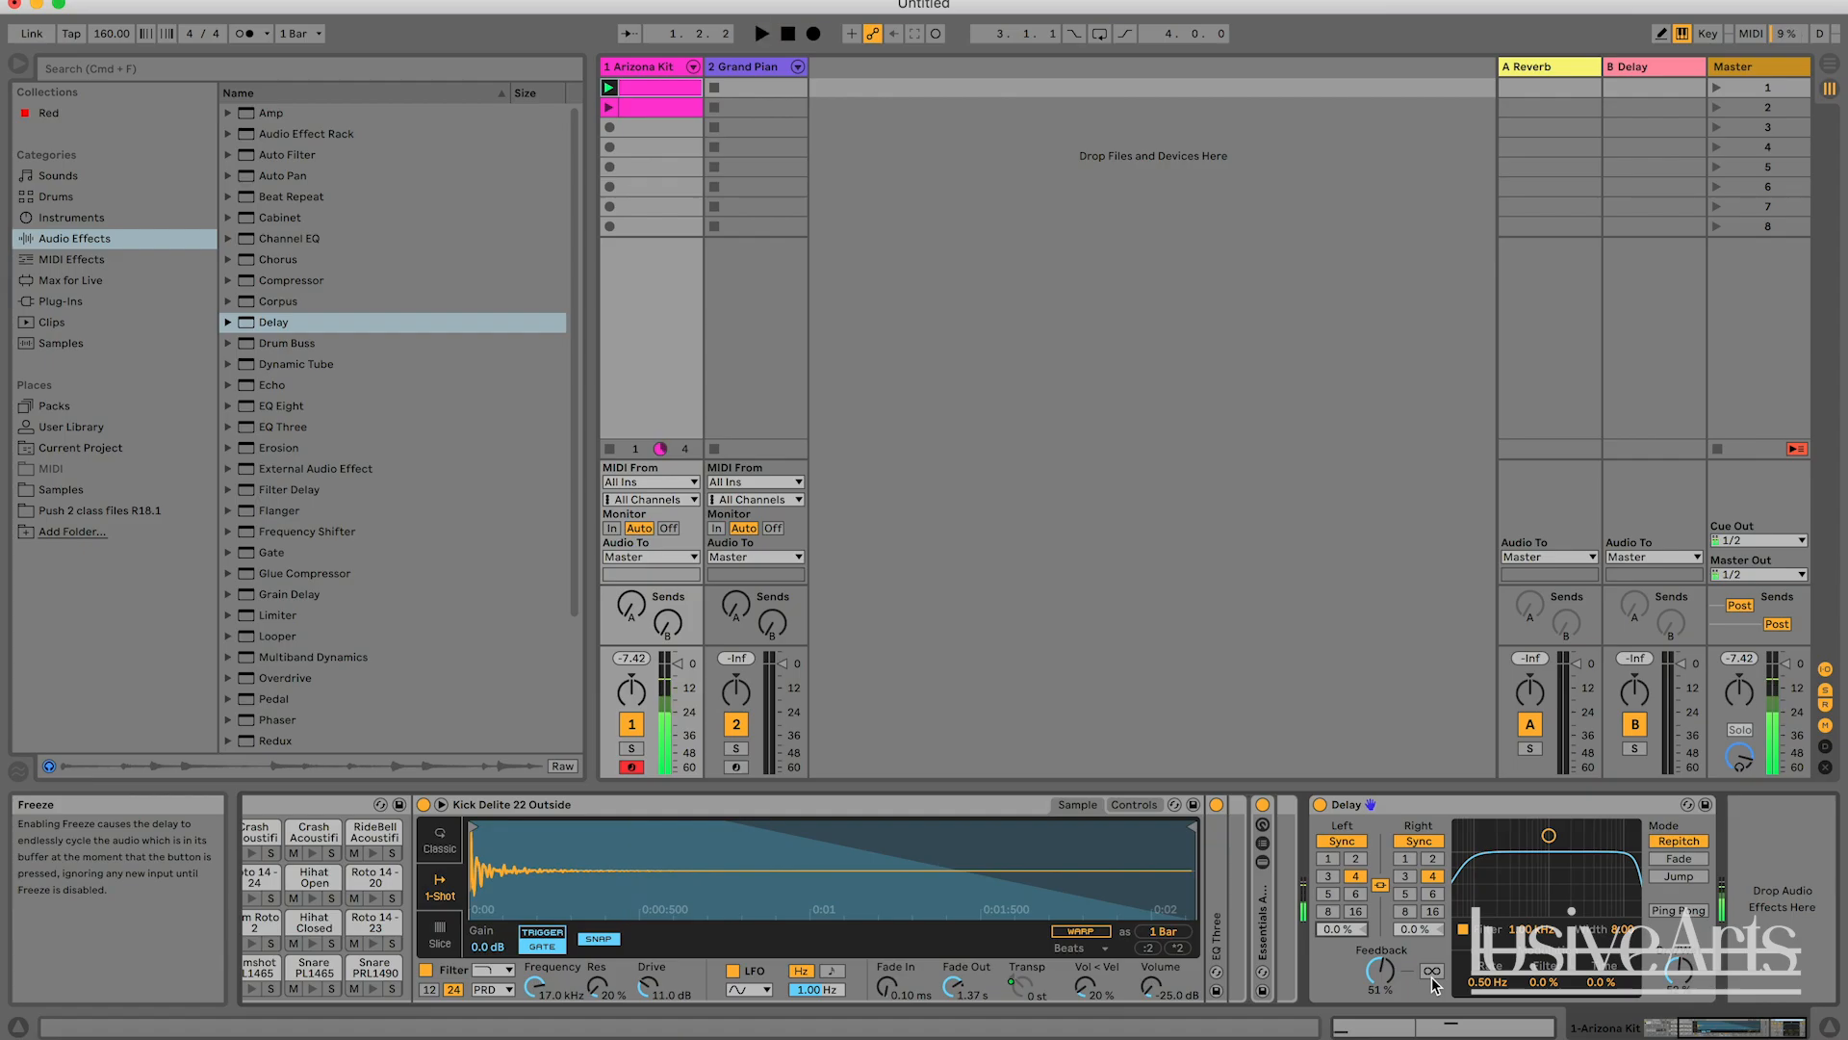
Switch the Delay's linked channels from Sync to Time mode and set the delay time to 27.0 ms while playing the clip.
left_click(1421, 842)
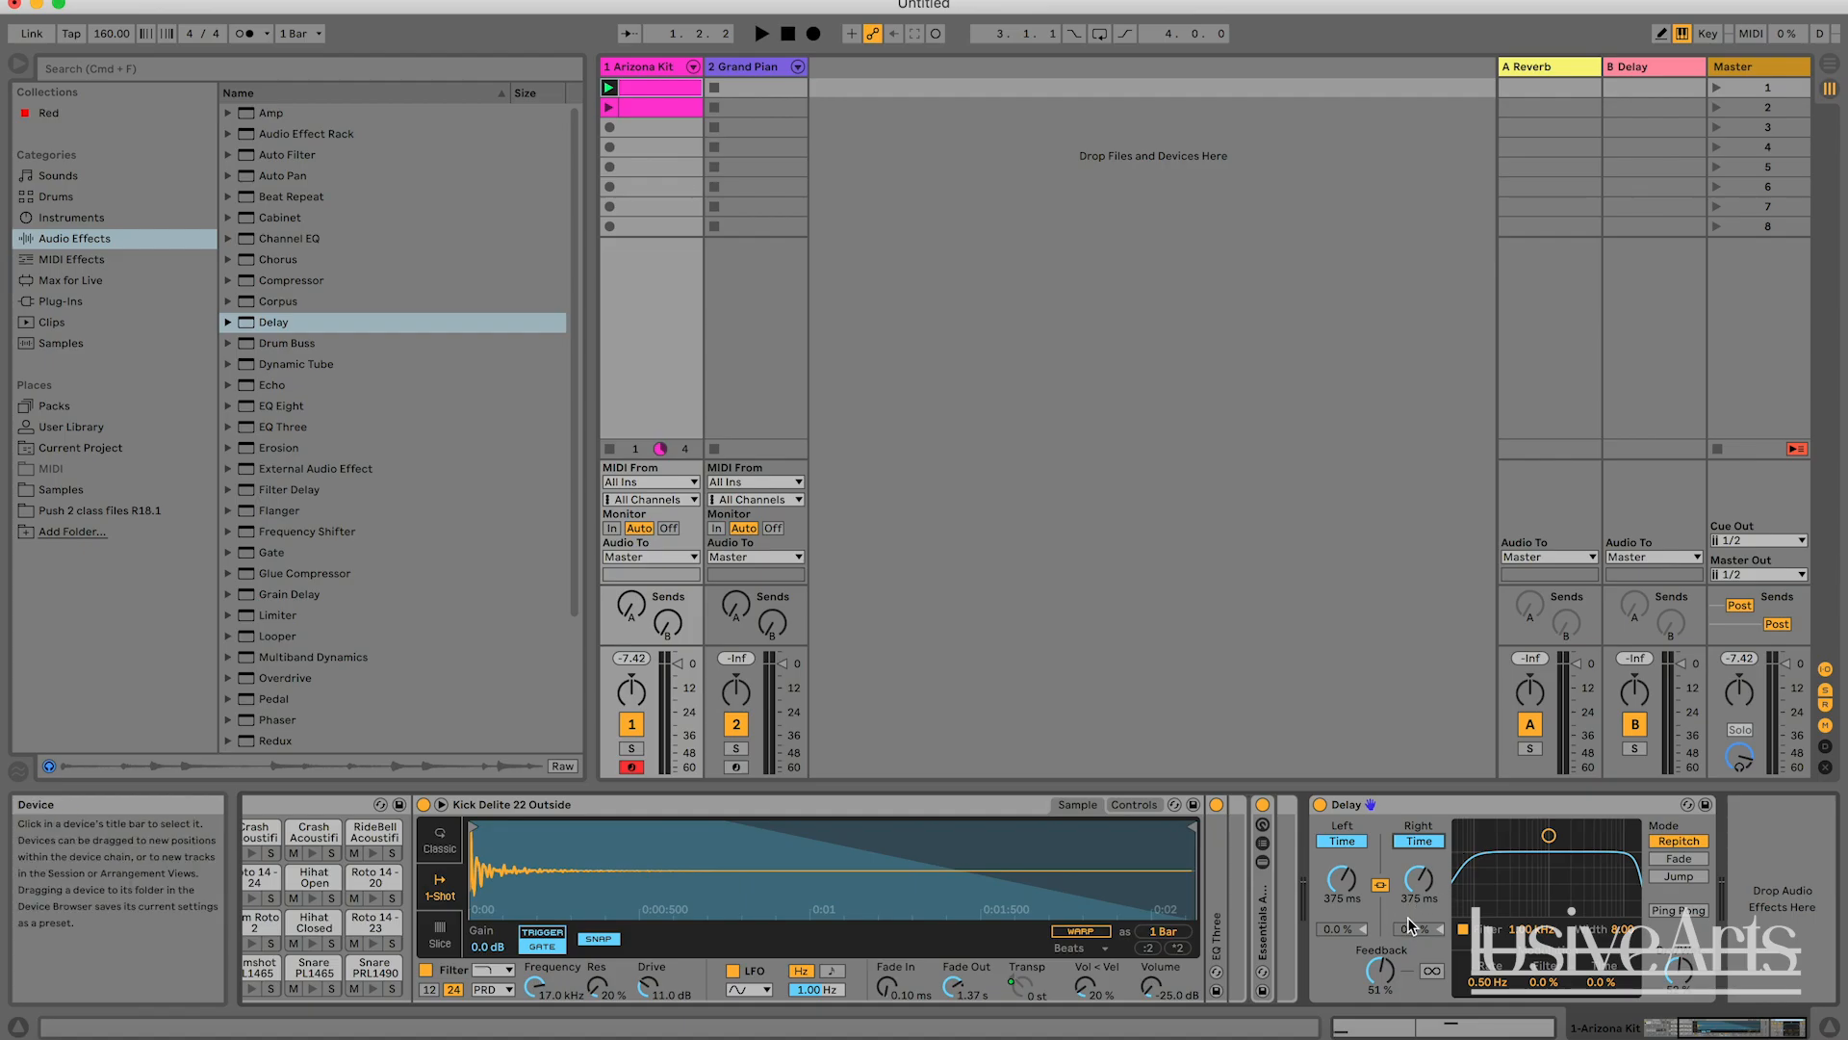
key("space")
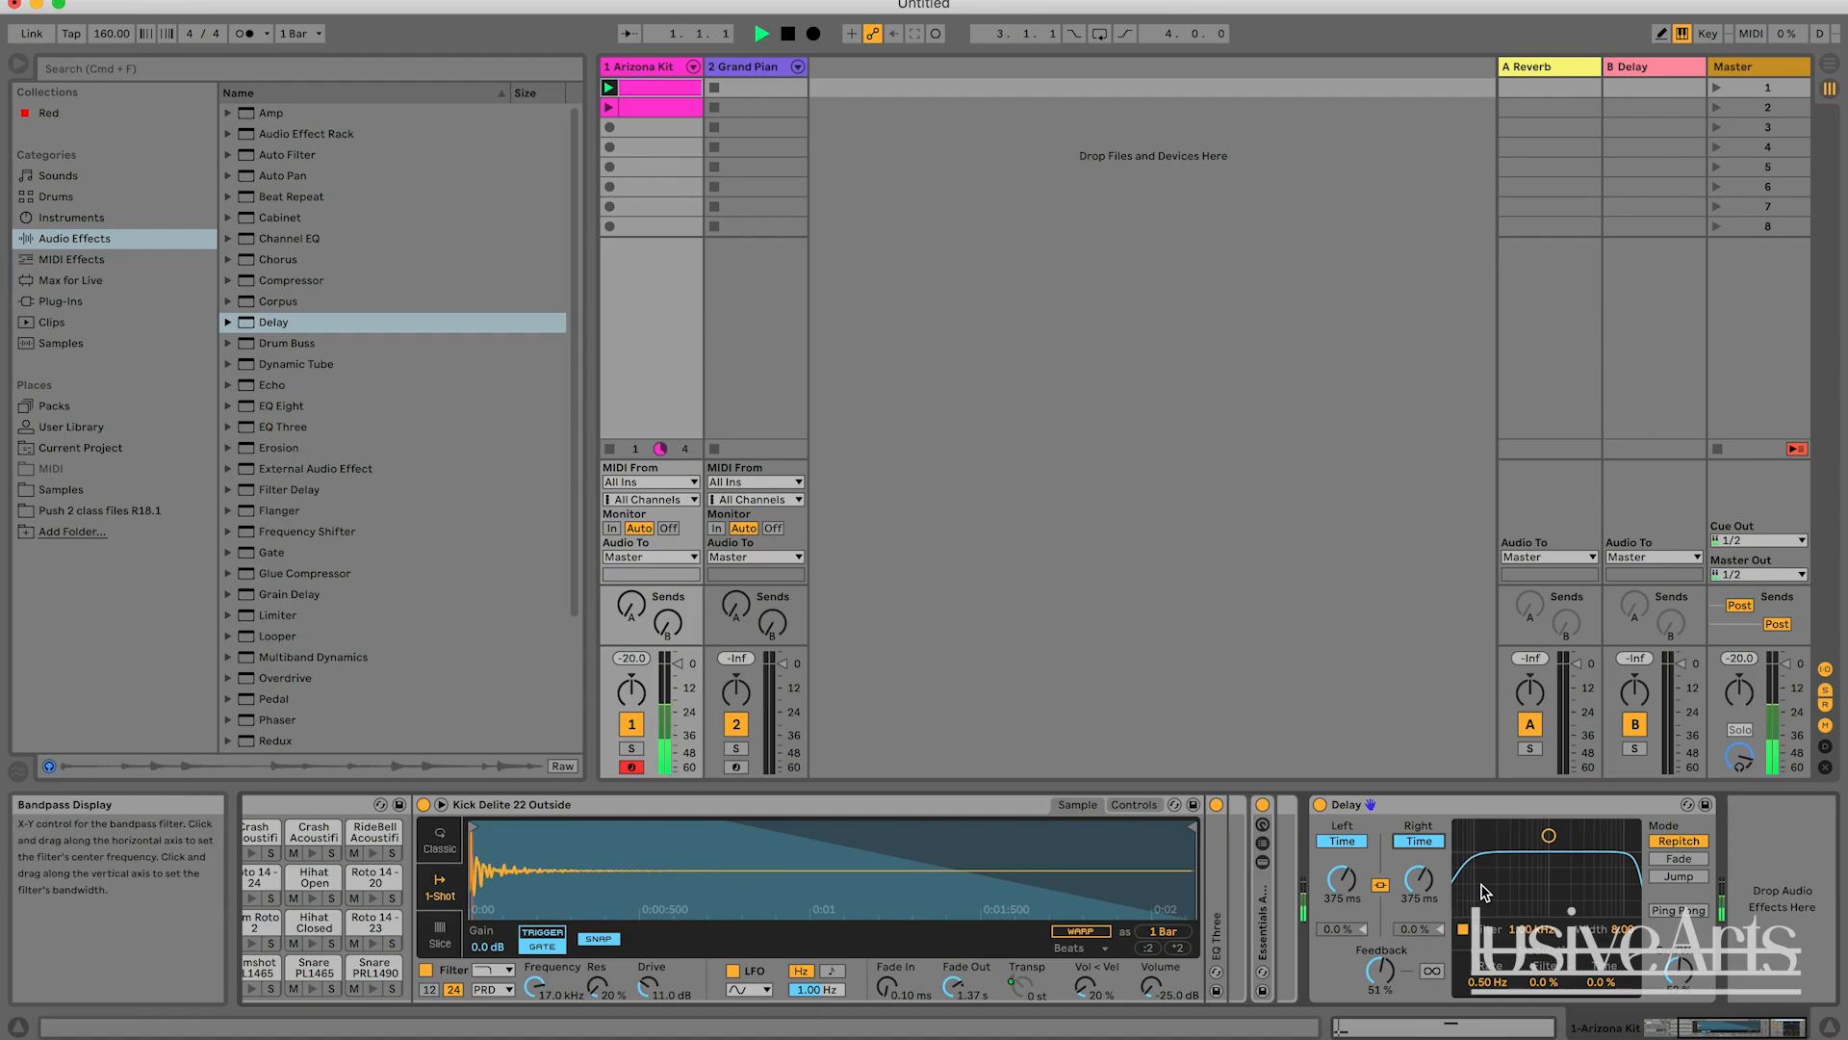
left_click(1421, 877)
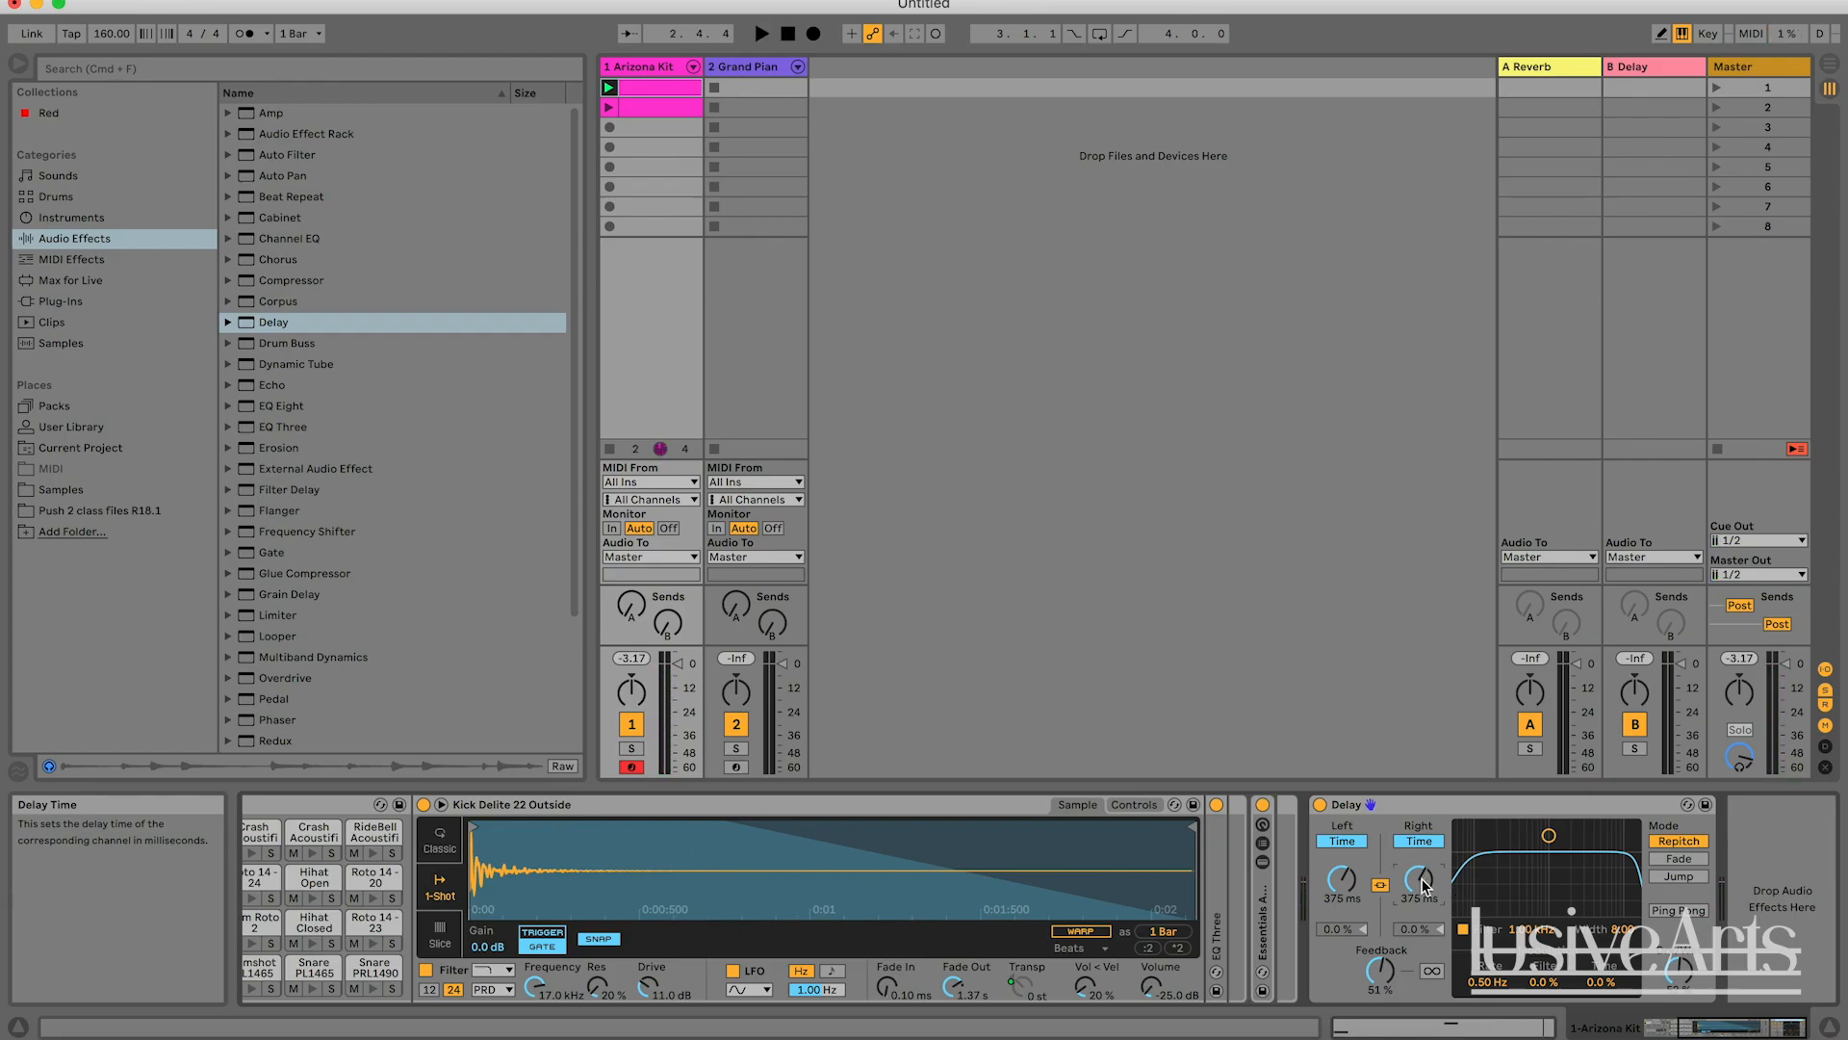
key("space")
mouse_move(1419, 878)
left_mouse_down()
mouse_move(1418, 921)
mouse_move(1424, 885)
left_mouse_up()
key("space")
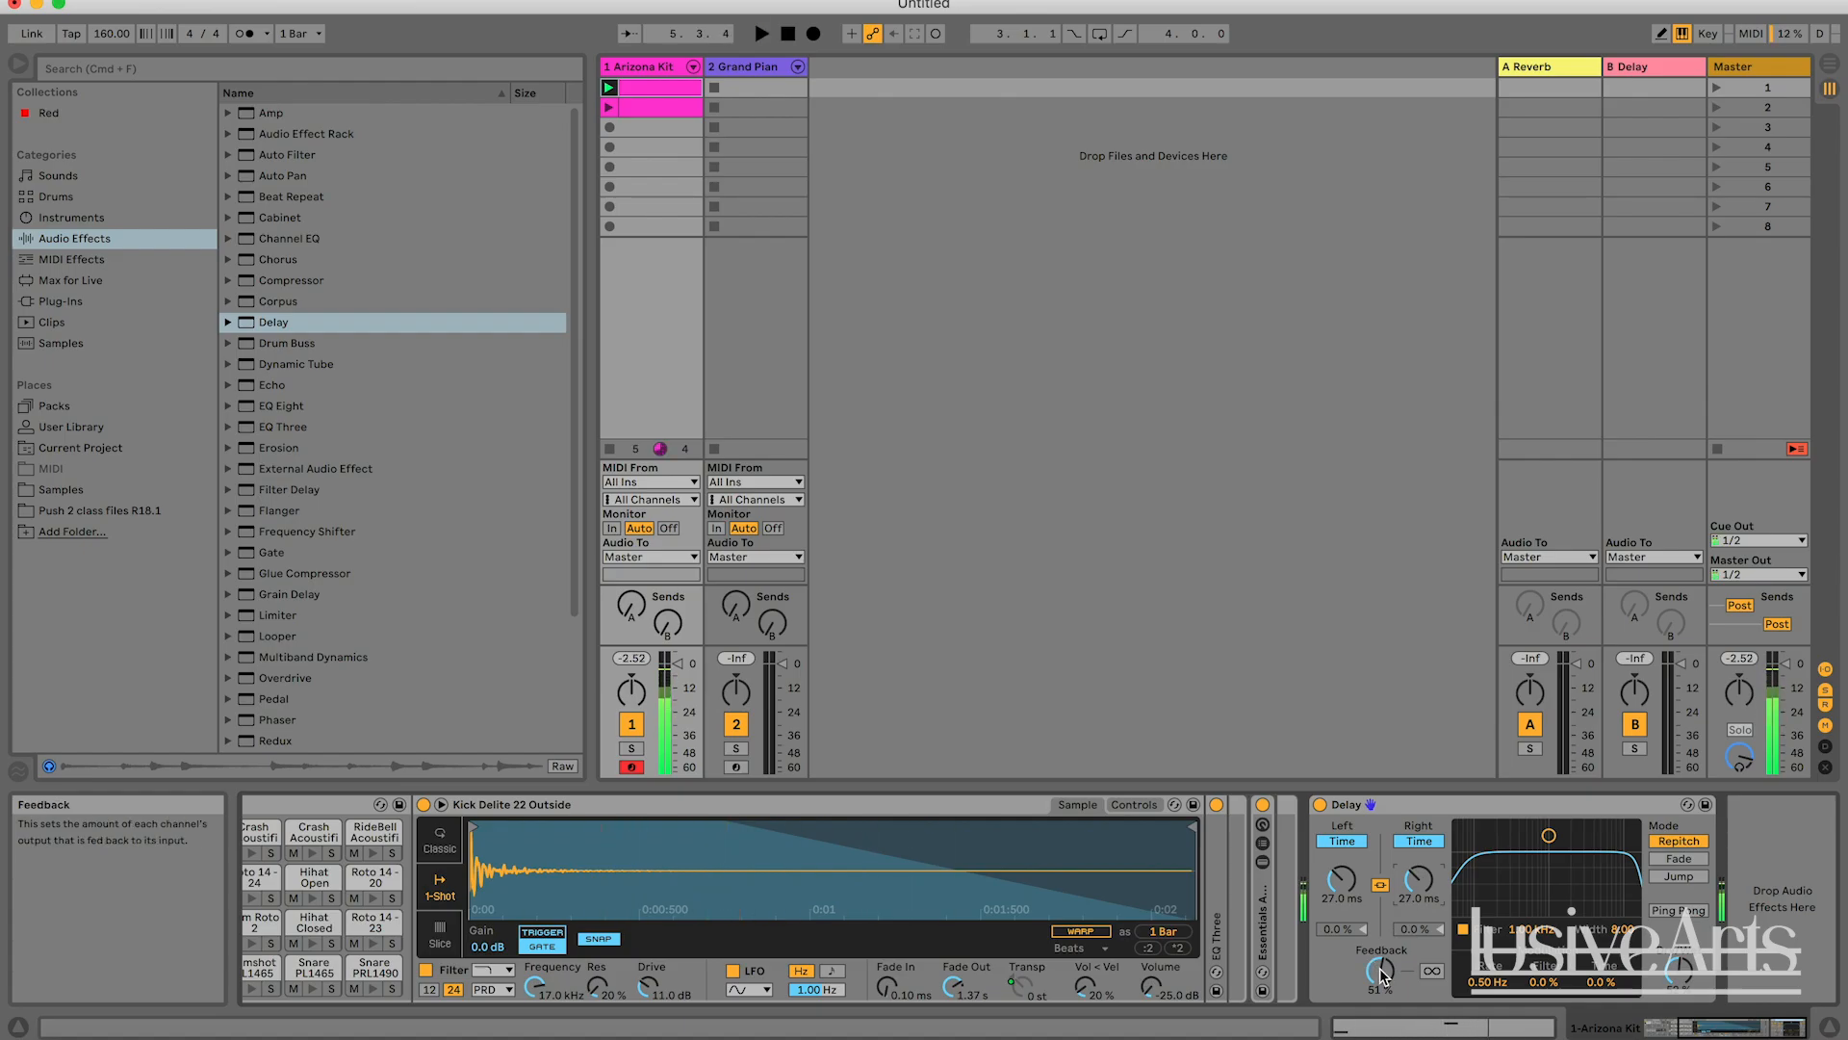
Raise the Delay's Feedback to 93 % and play the clip.
left_click_drag(1381, 970, 1380, 943)
key("space")
right_click(1380, 972)
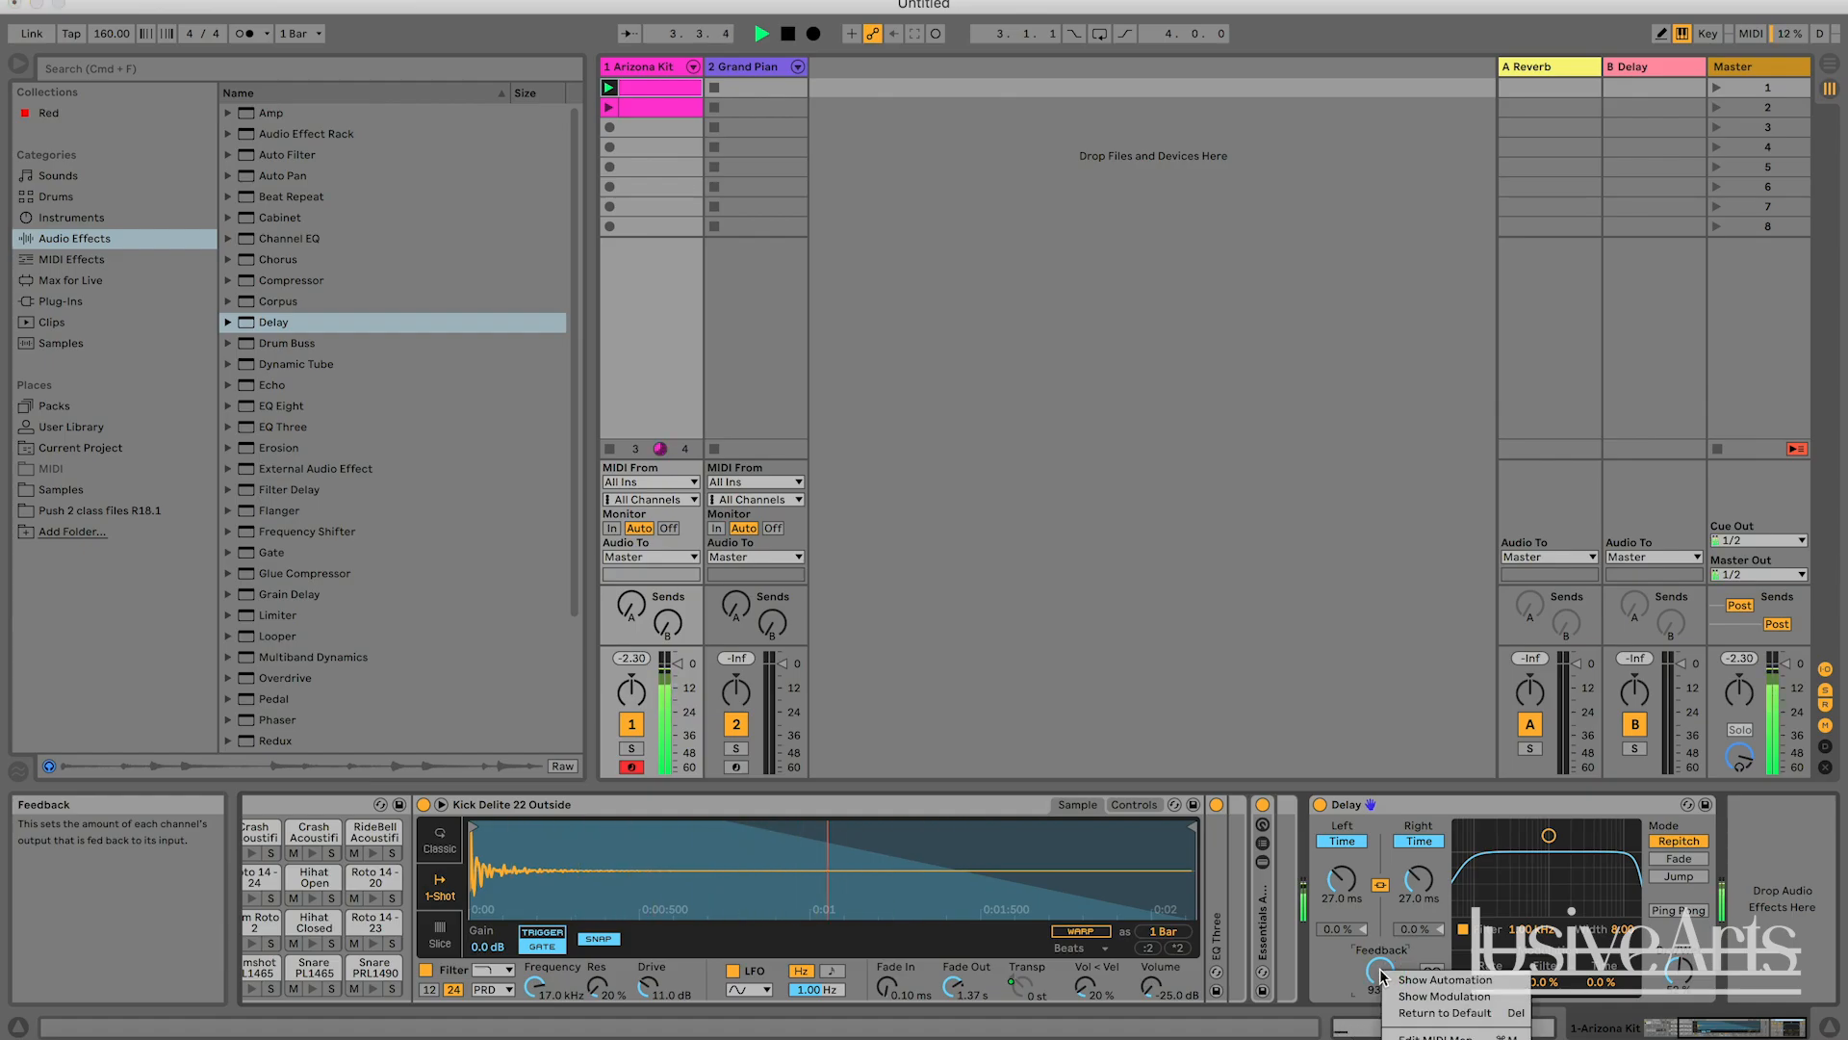
left_click(1386, 970)
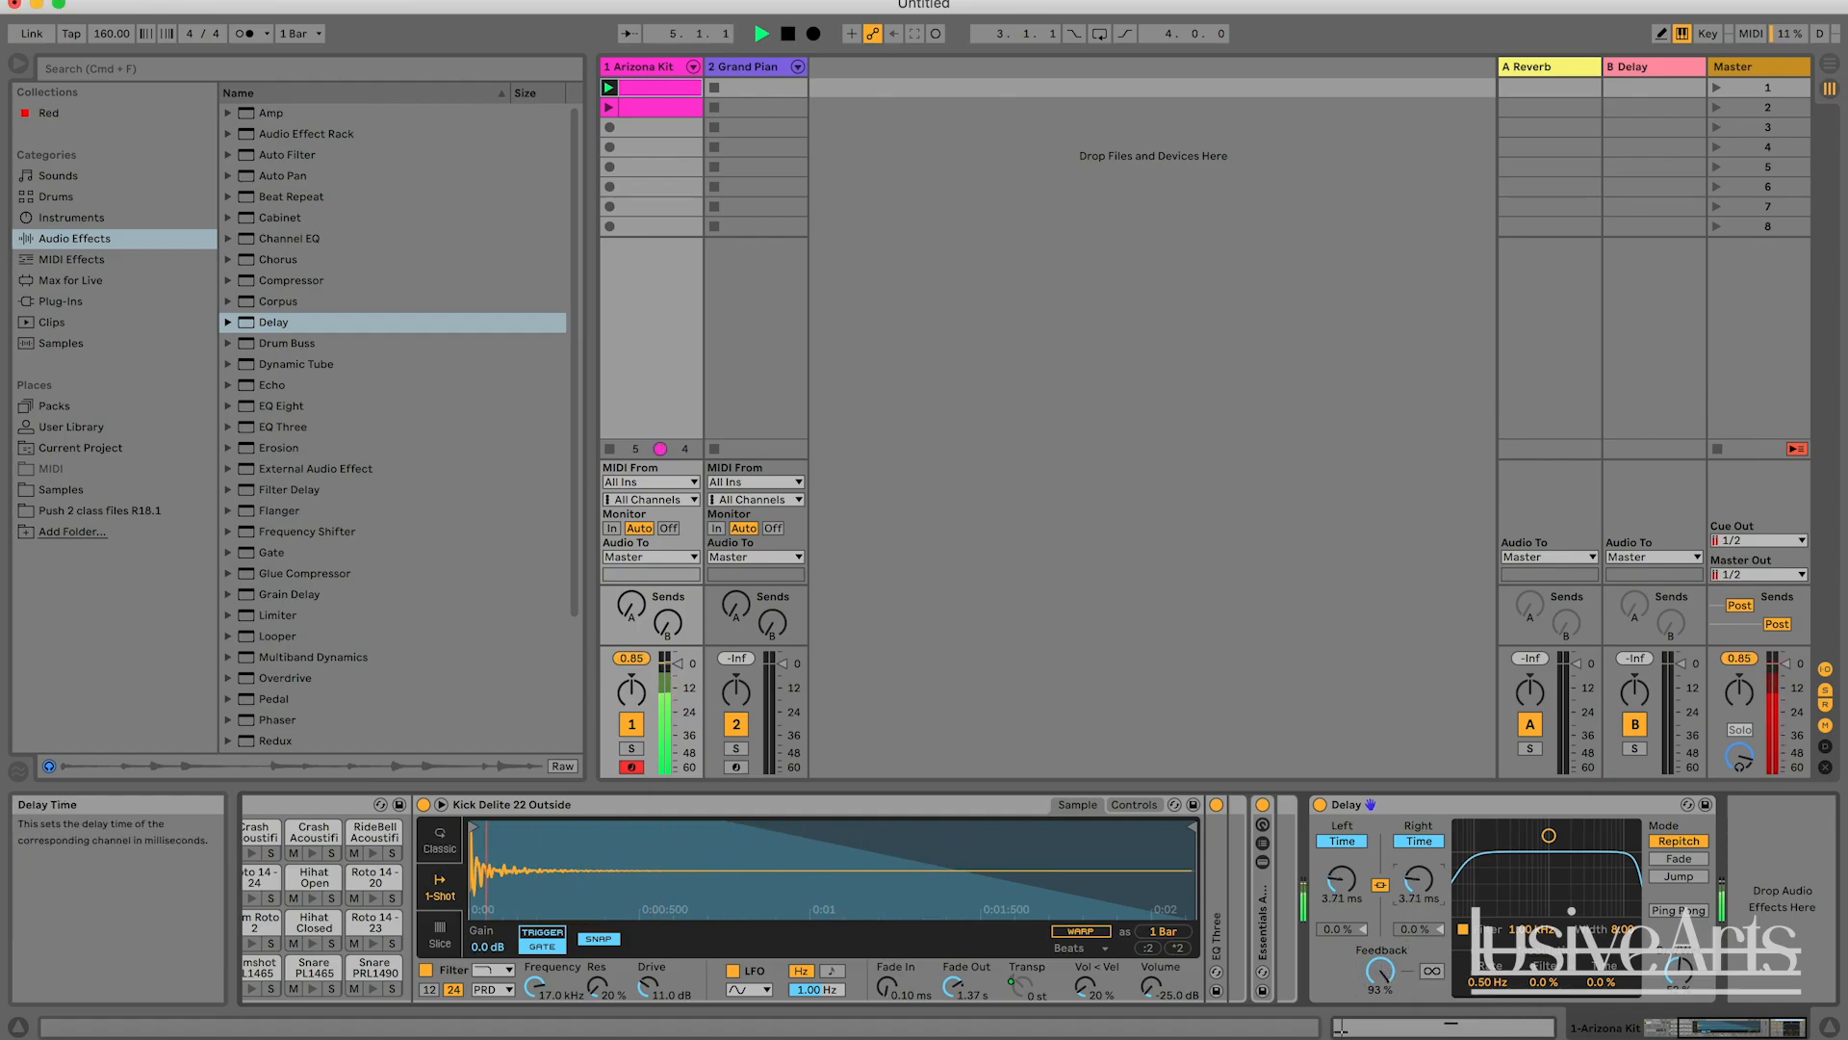
Lower the linked delay times to 2.87 ms and play the clip to hear the metallic effect.
left_click_drag(1417, 878, 1417, 891)
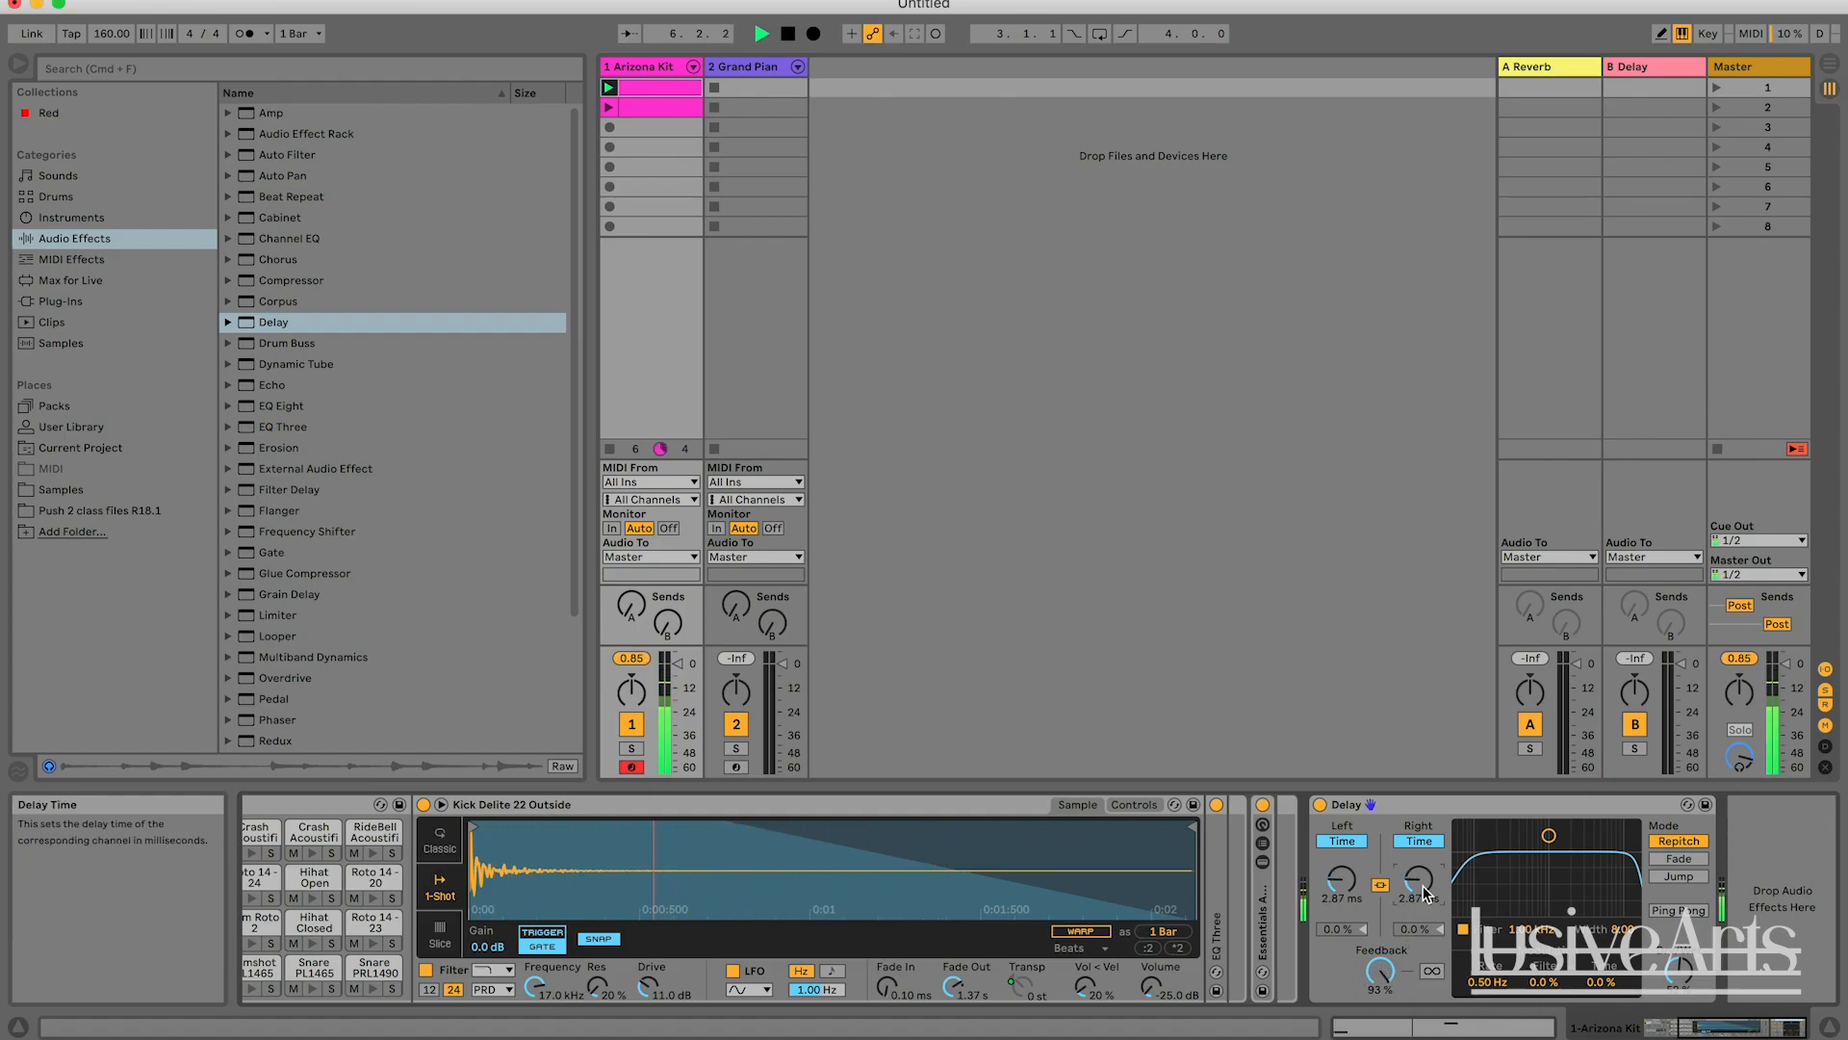
key("space")
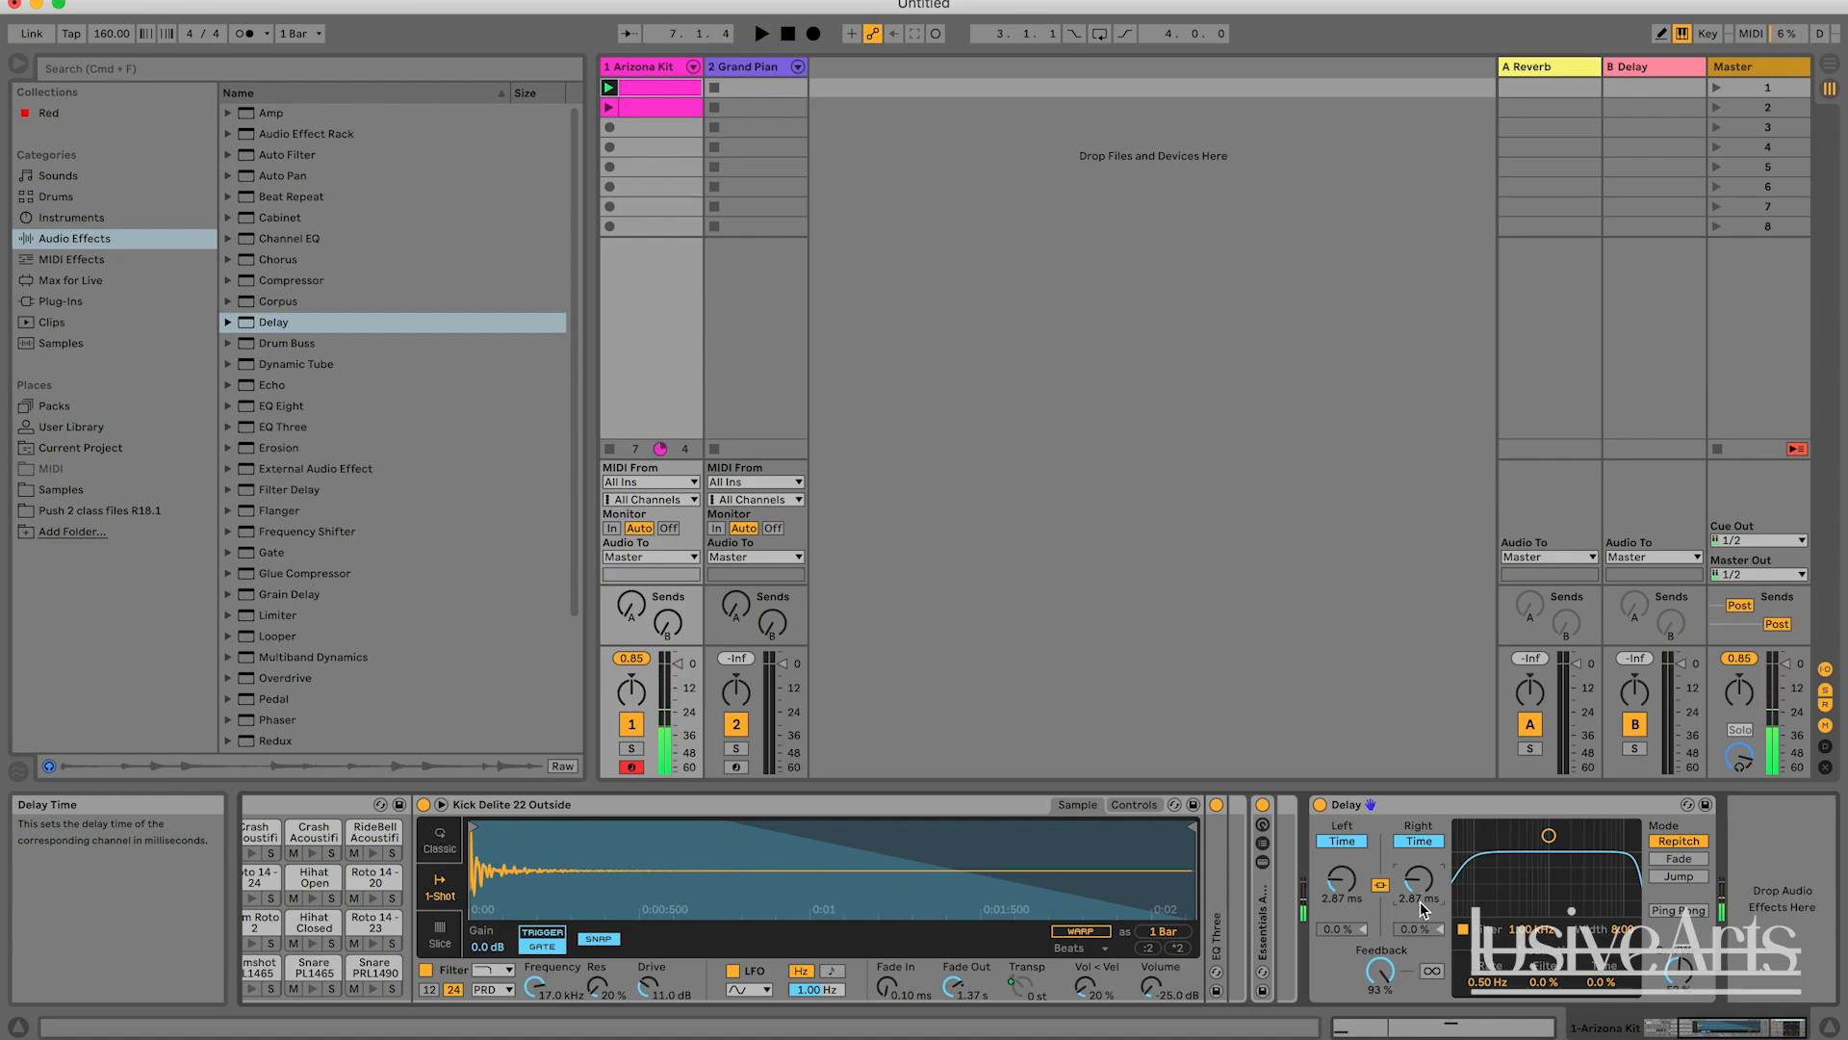
key("space")
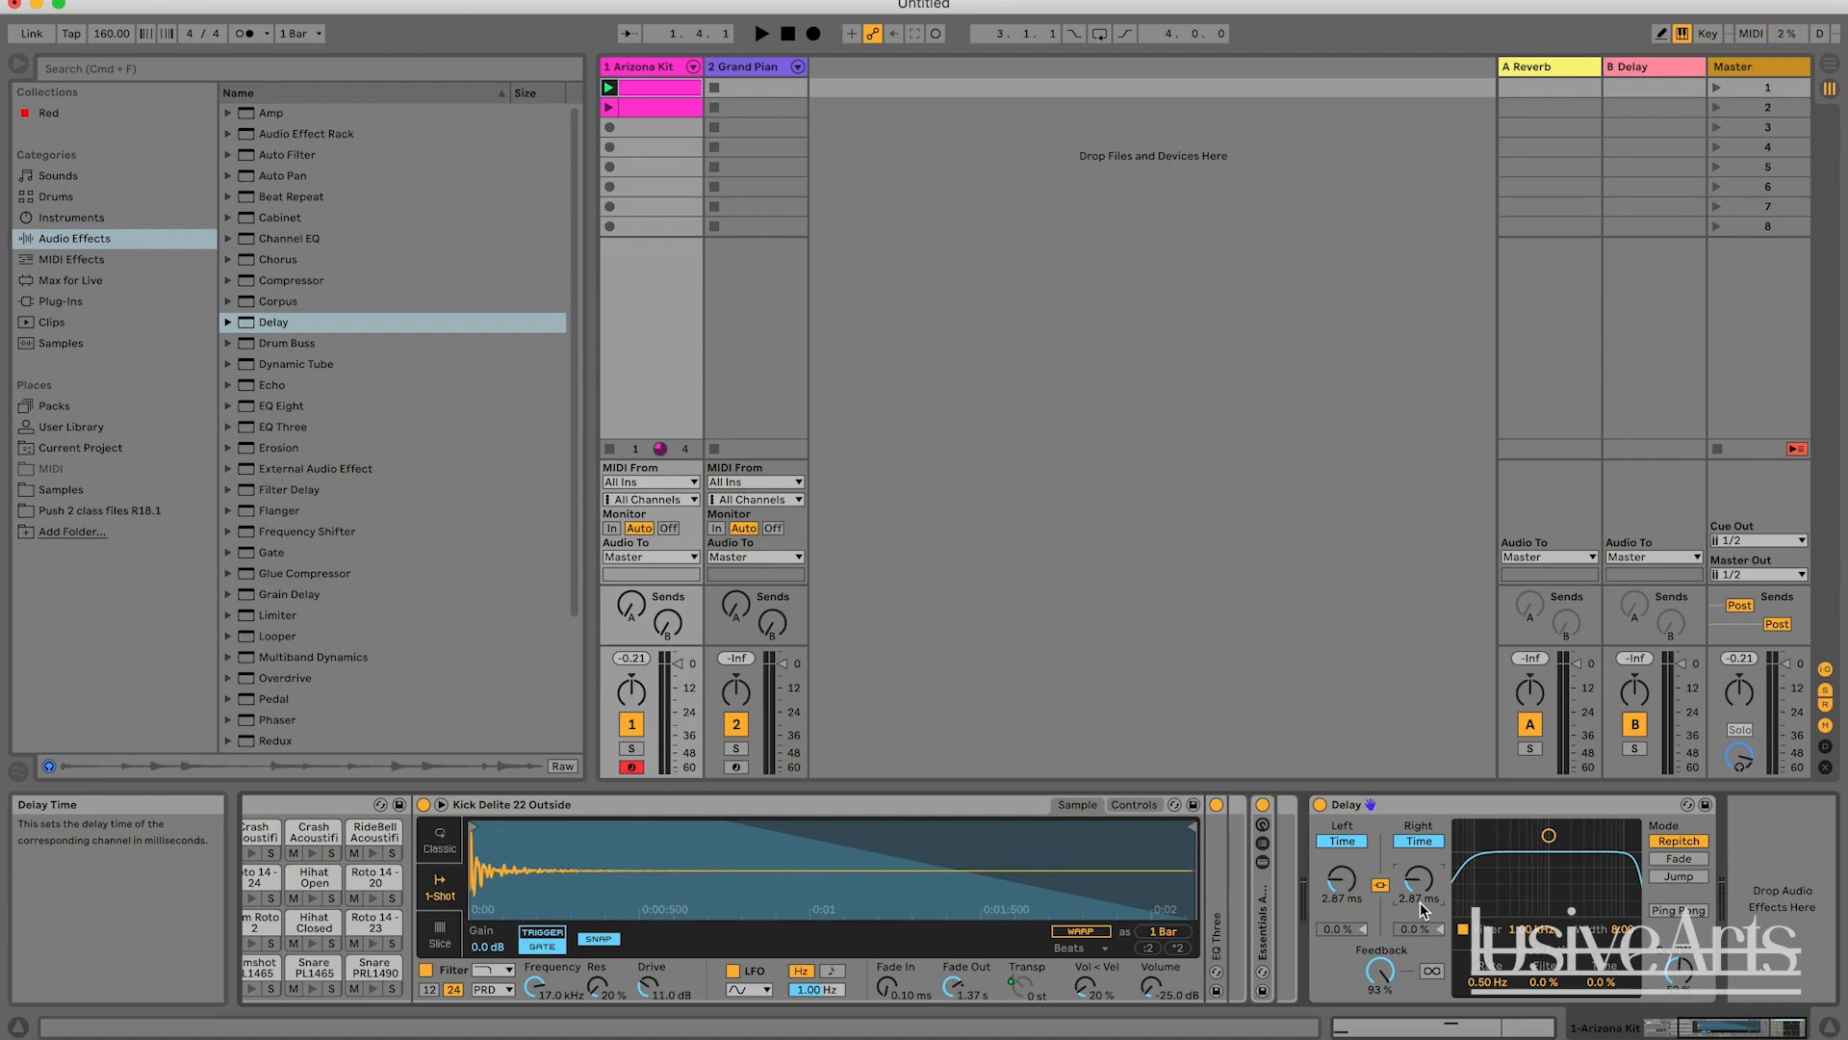
Raise the linked delay times to 455 ms during playback and lower the Feedback to 46 %.
key("space")
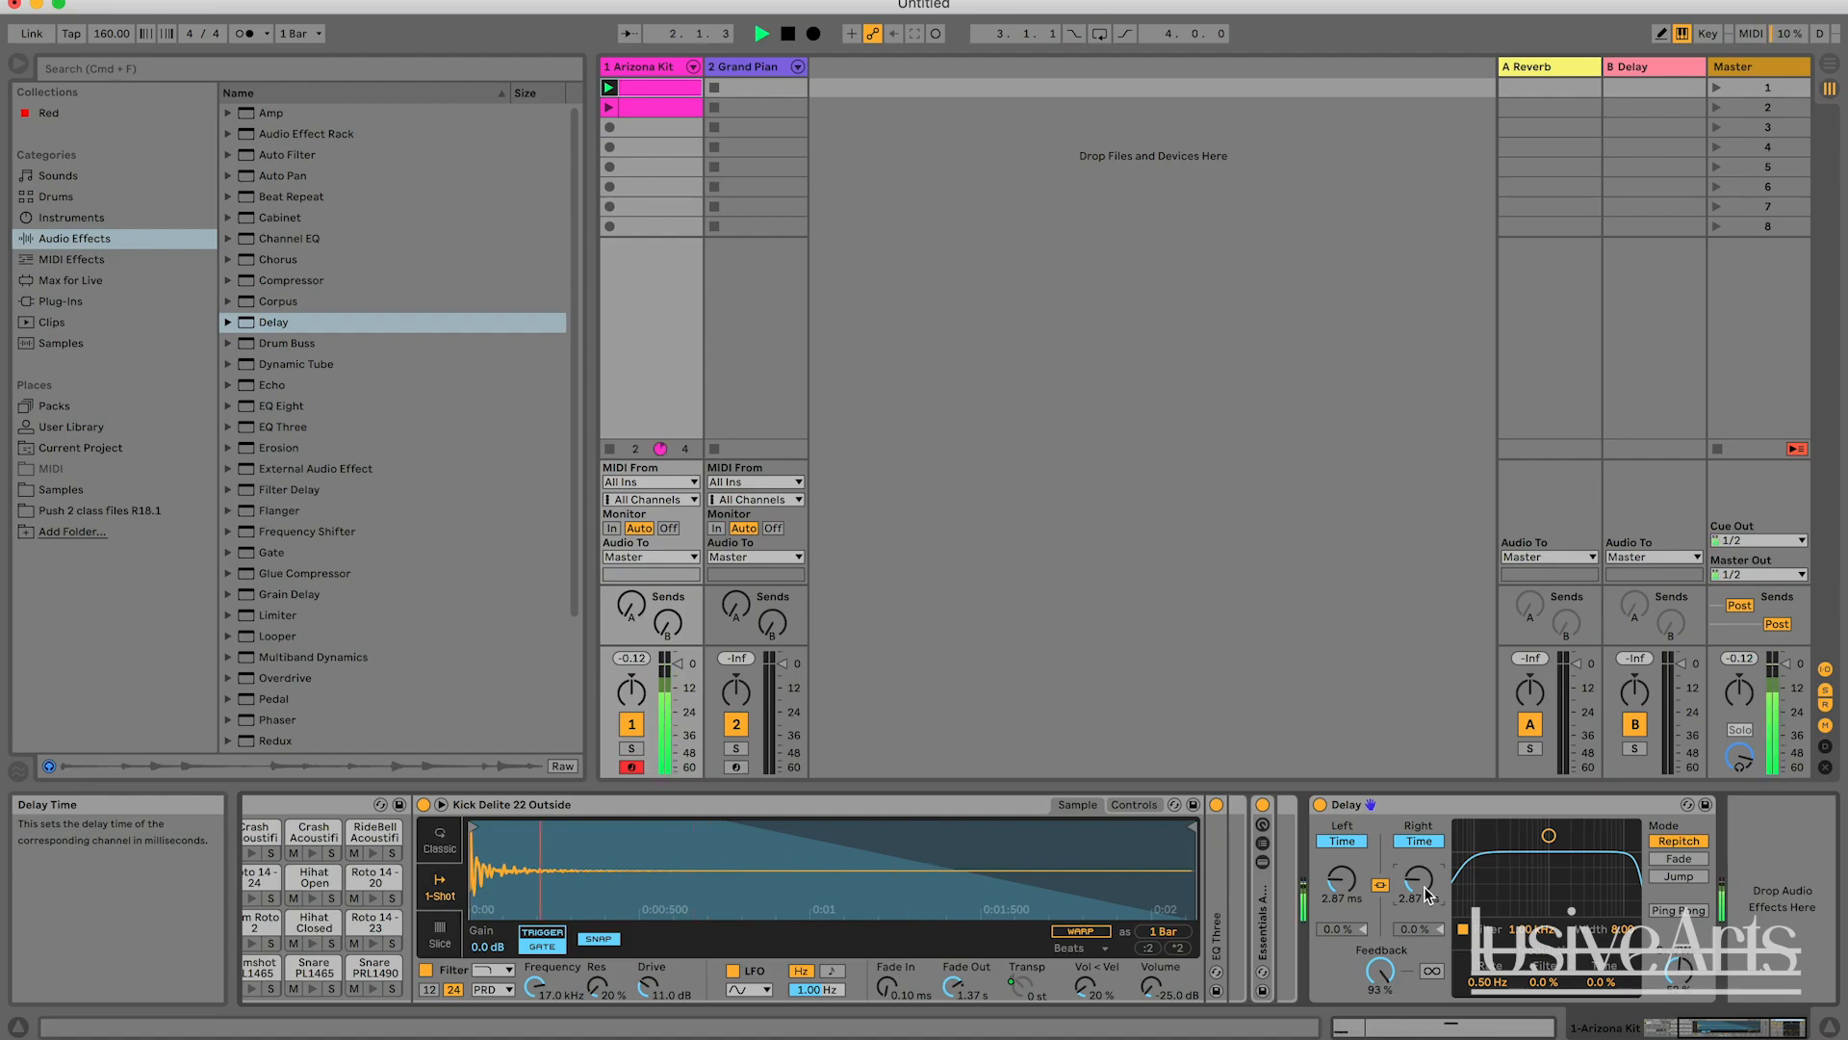
left_click_drag(1424, 895, 1424, 814)
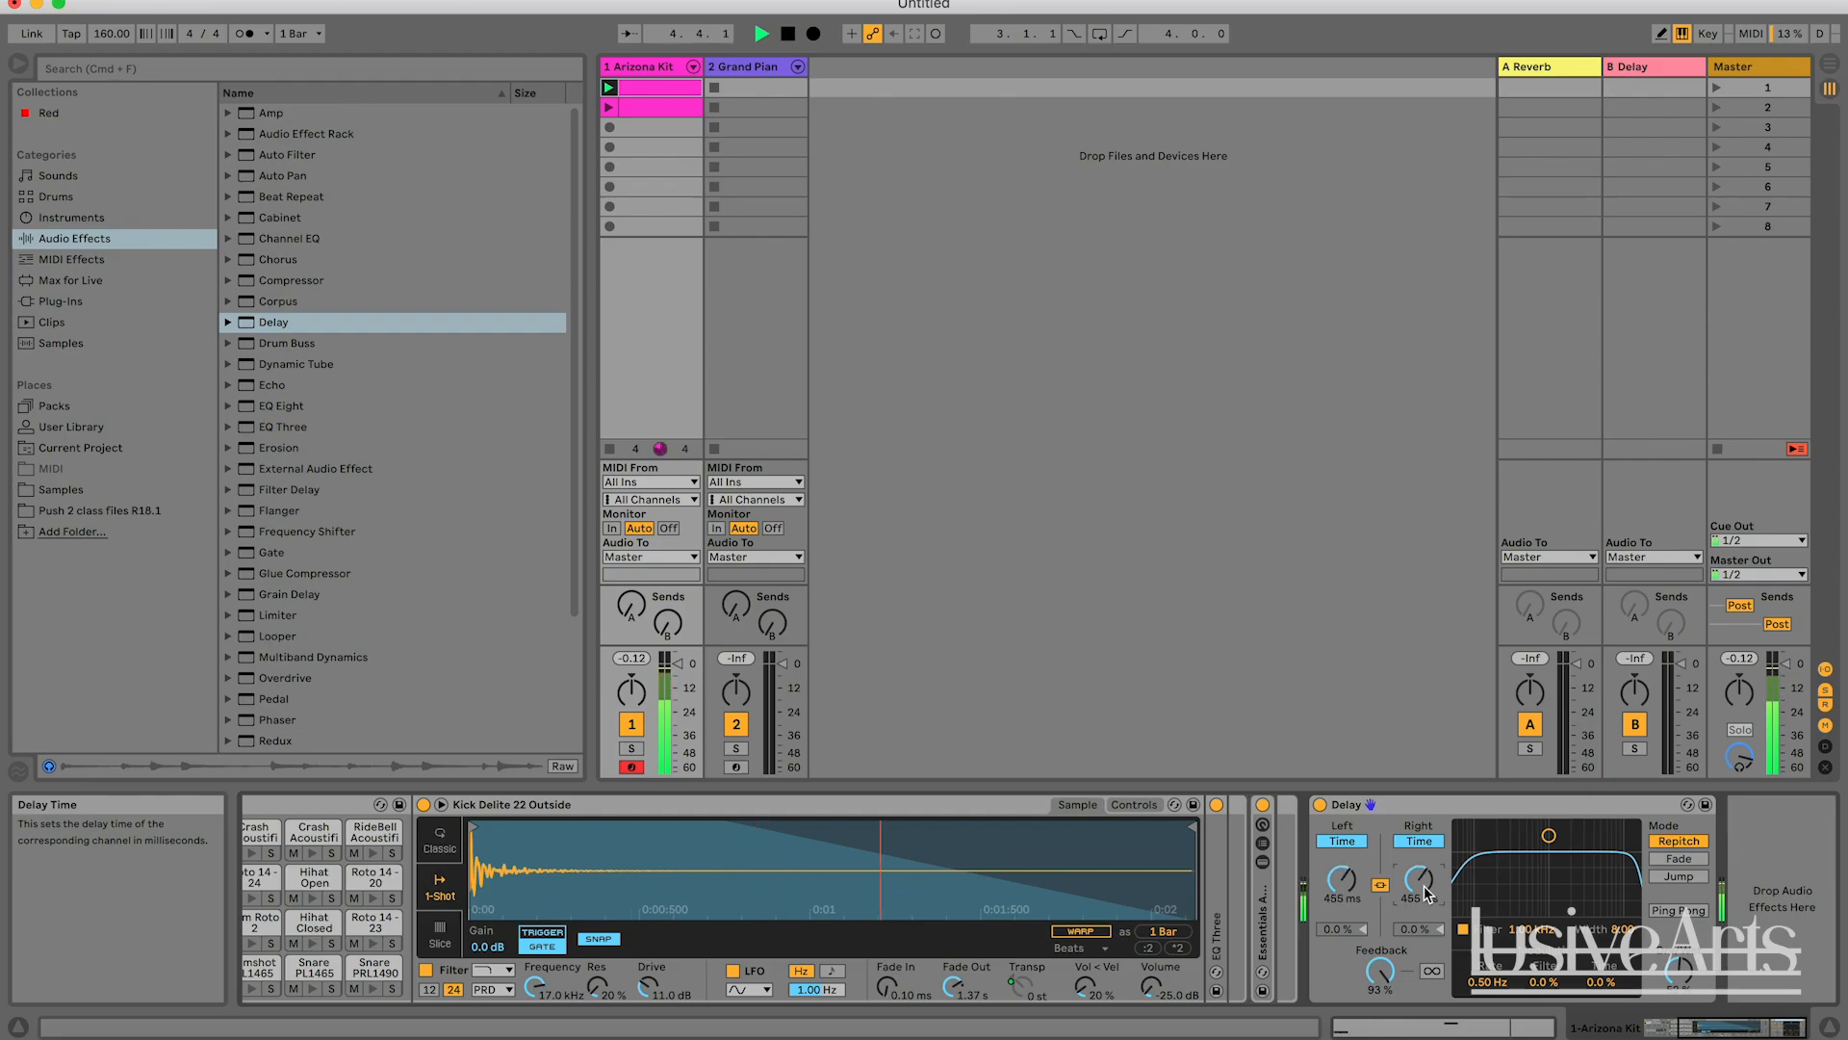
key("space")
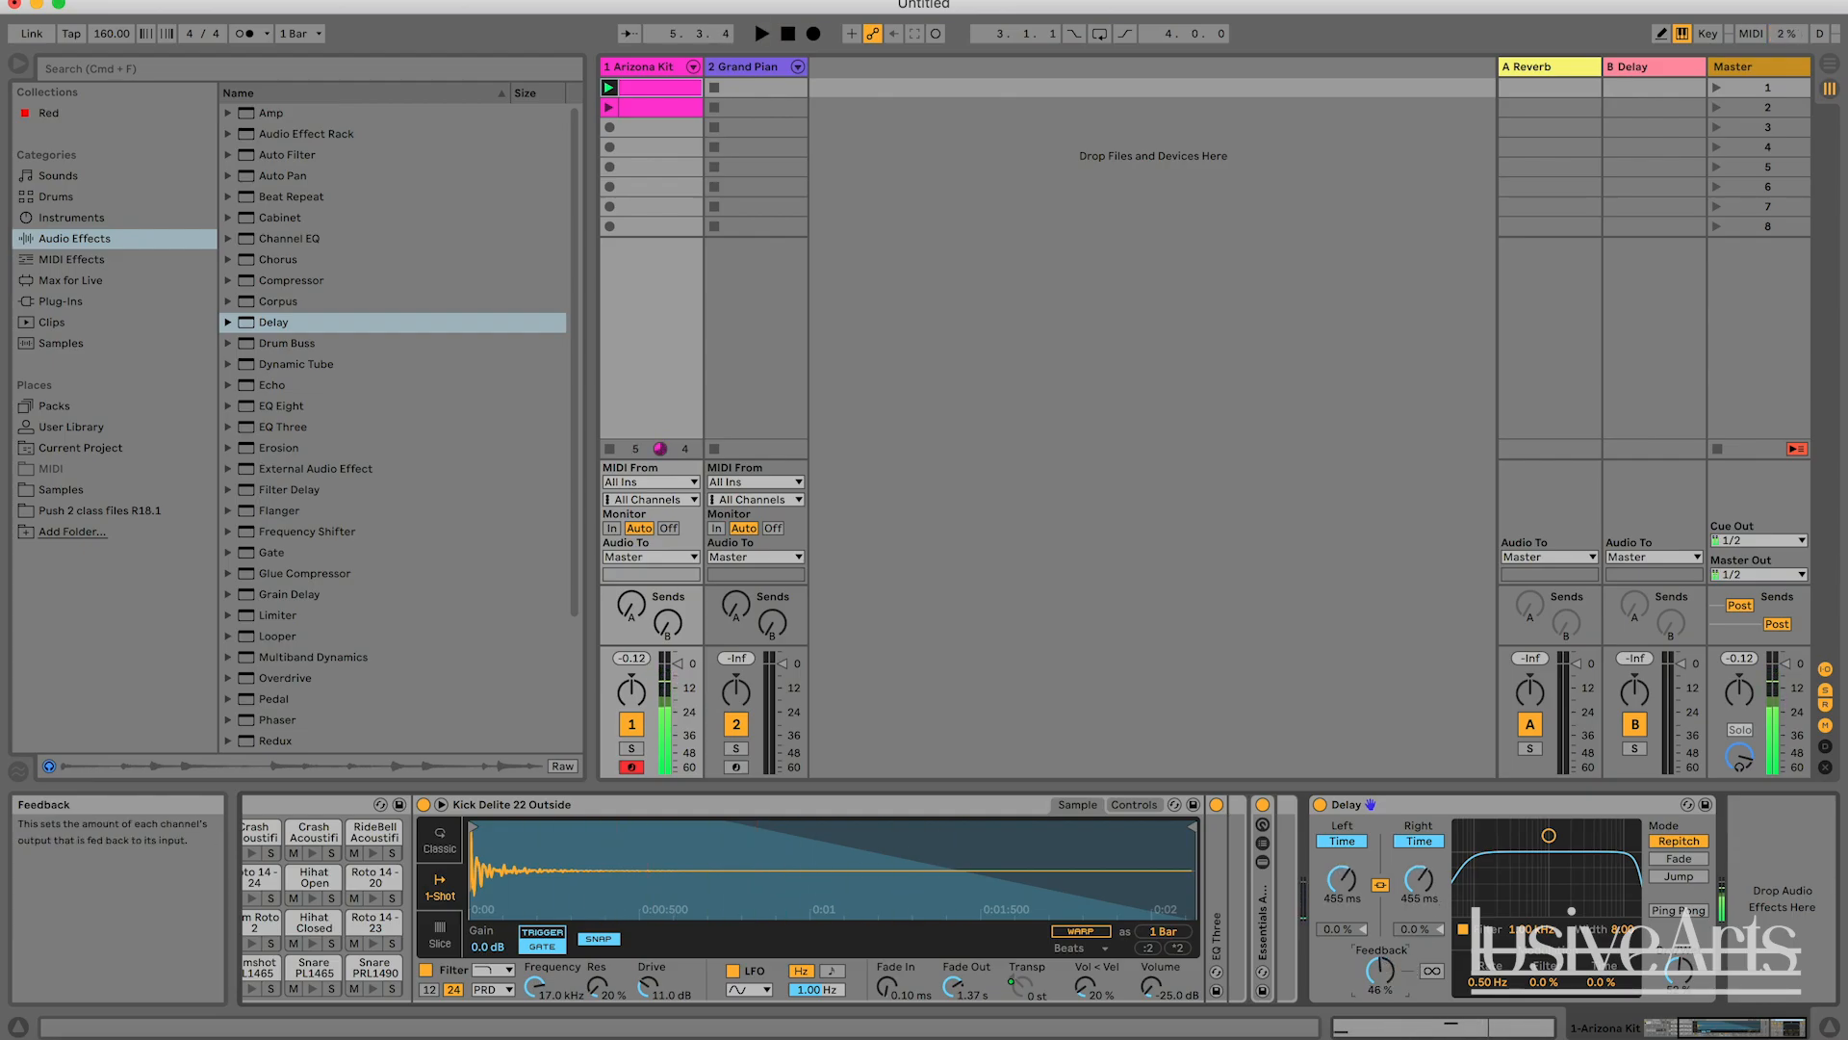
Lower the linked delay times to 73.3 ms while the clip plays, and stop playback.
key("space")
left_click_drag(1421, 880, 1423, 962)
key("space")
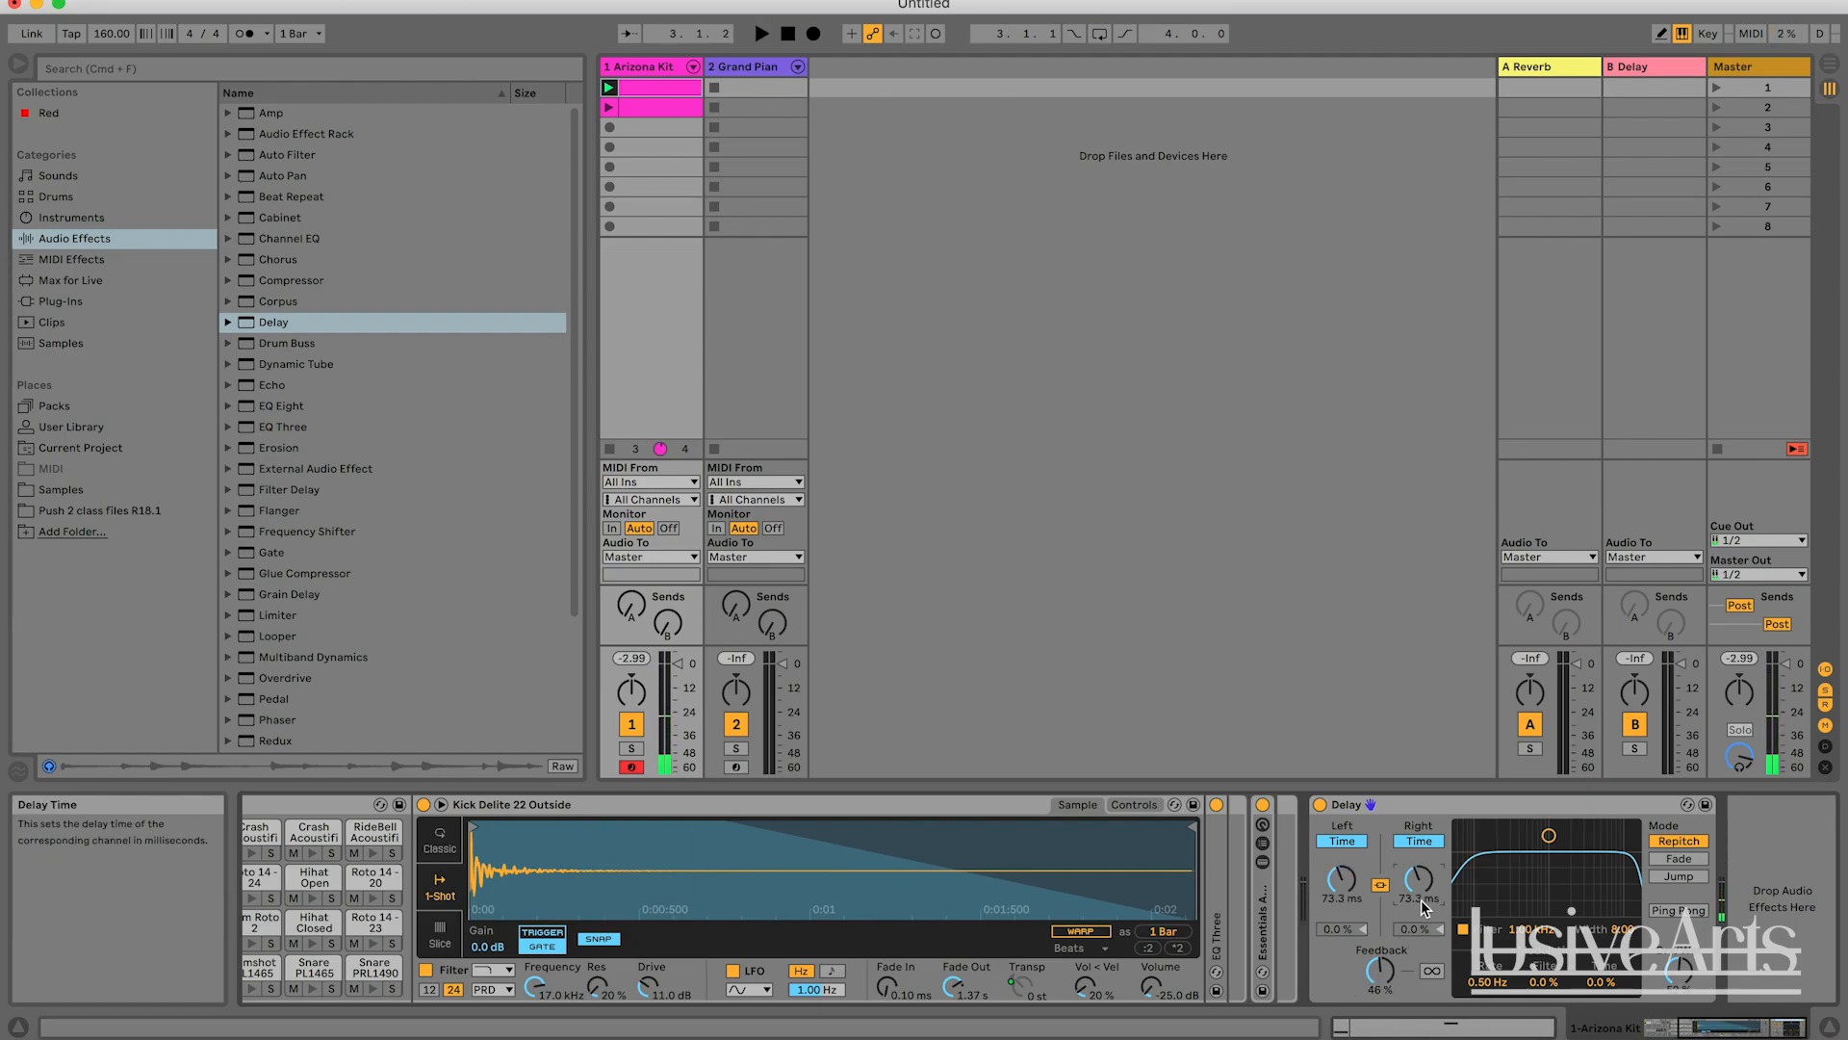
Unlink the Delay's channels and, during playback, set the left time to 1.39 ms, the right to 5.51 ms and Feedback to 80 %.
left_click(1419, 840)
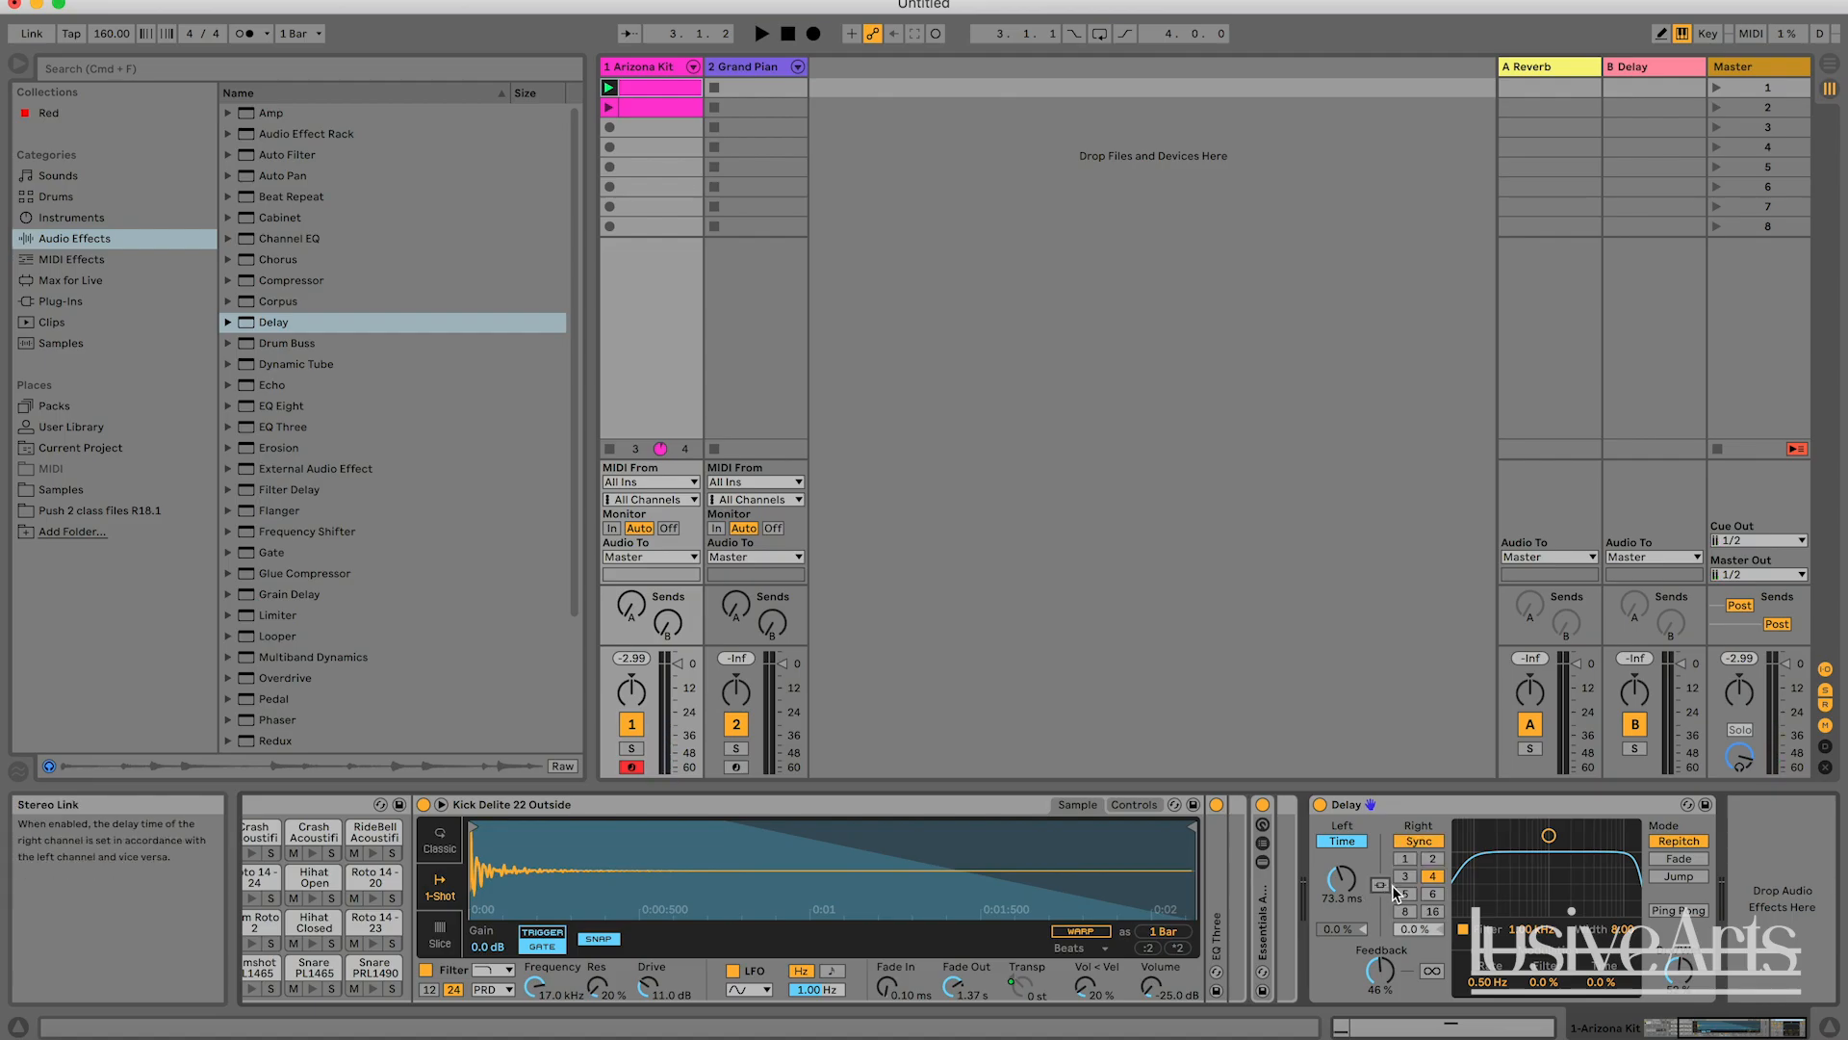
left_click(1419, 840)
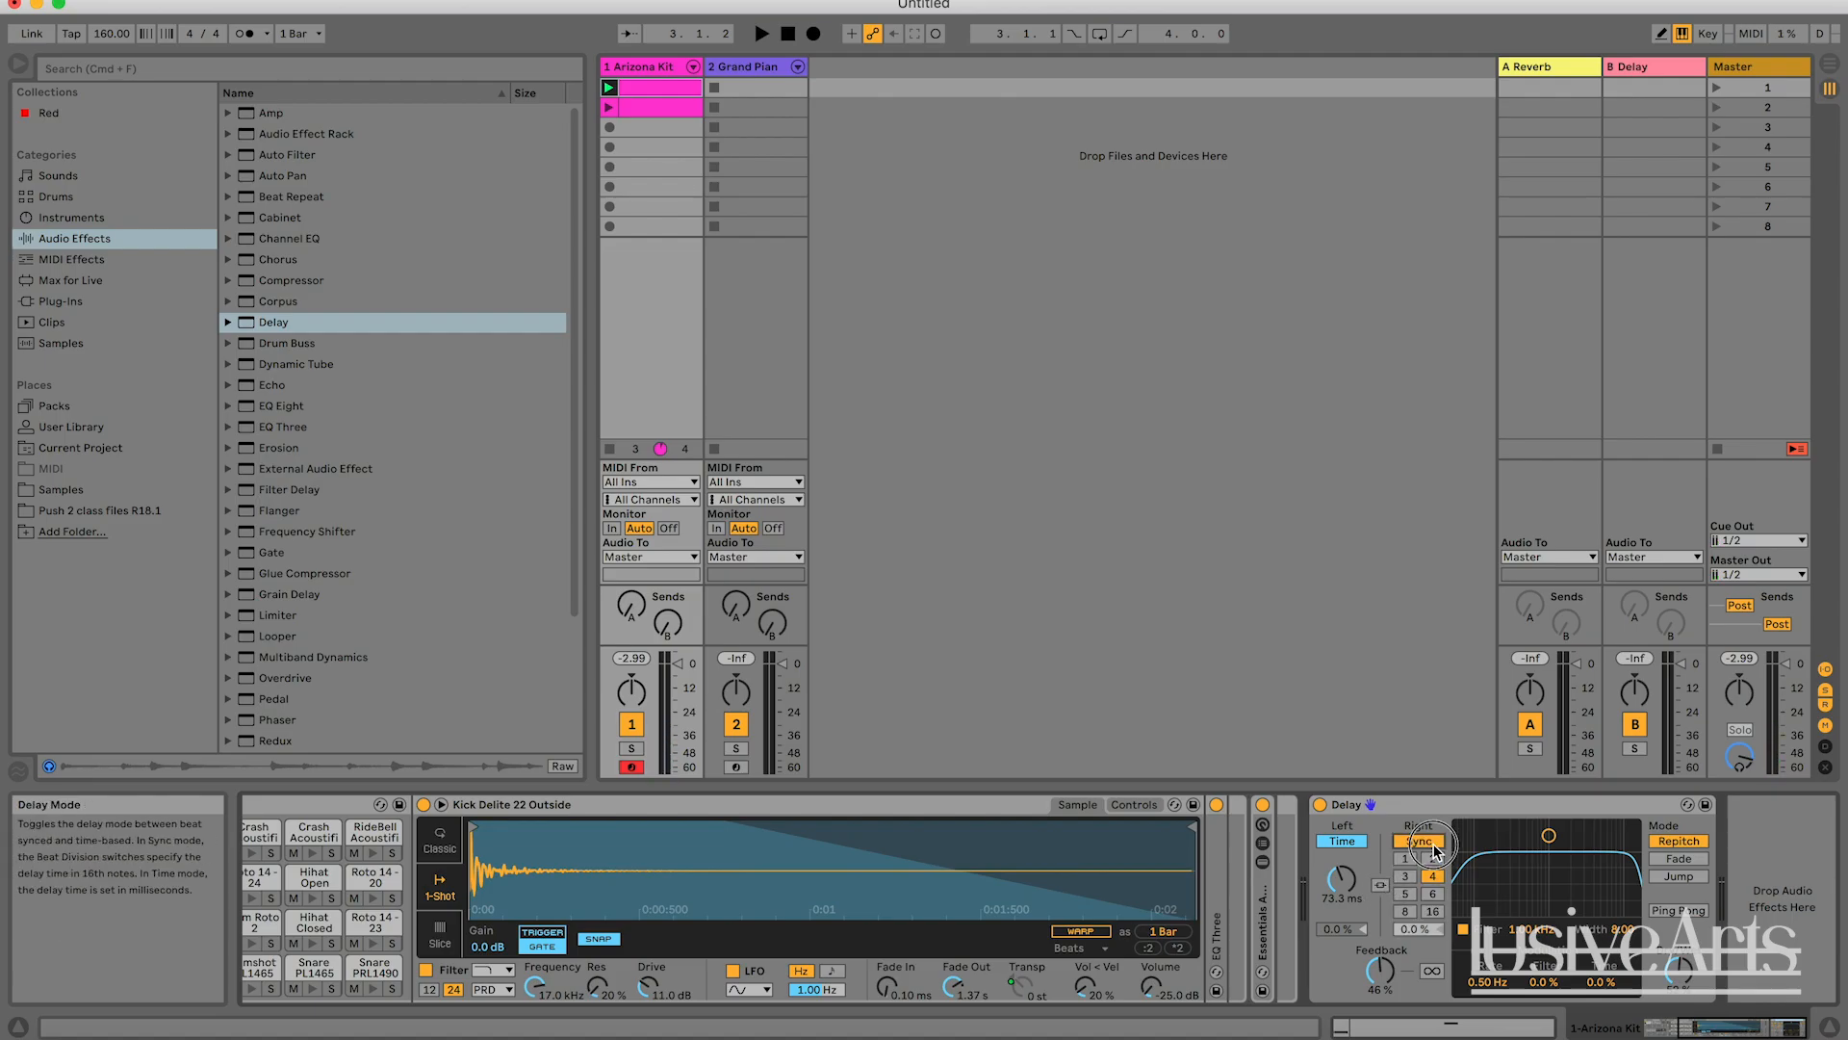
key("space")
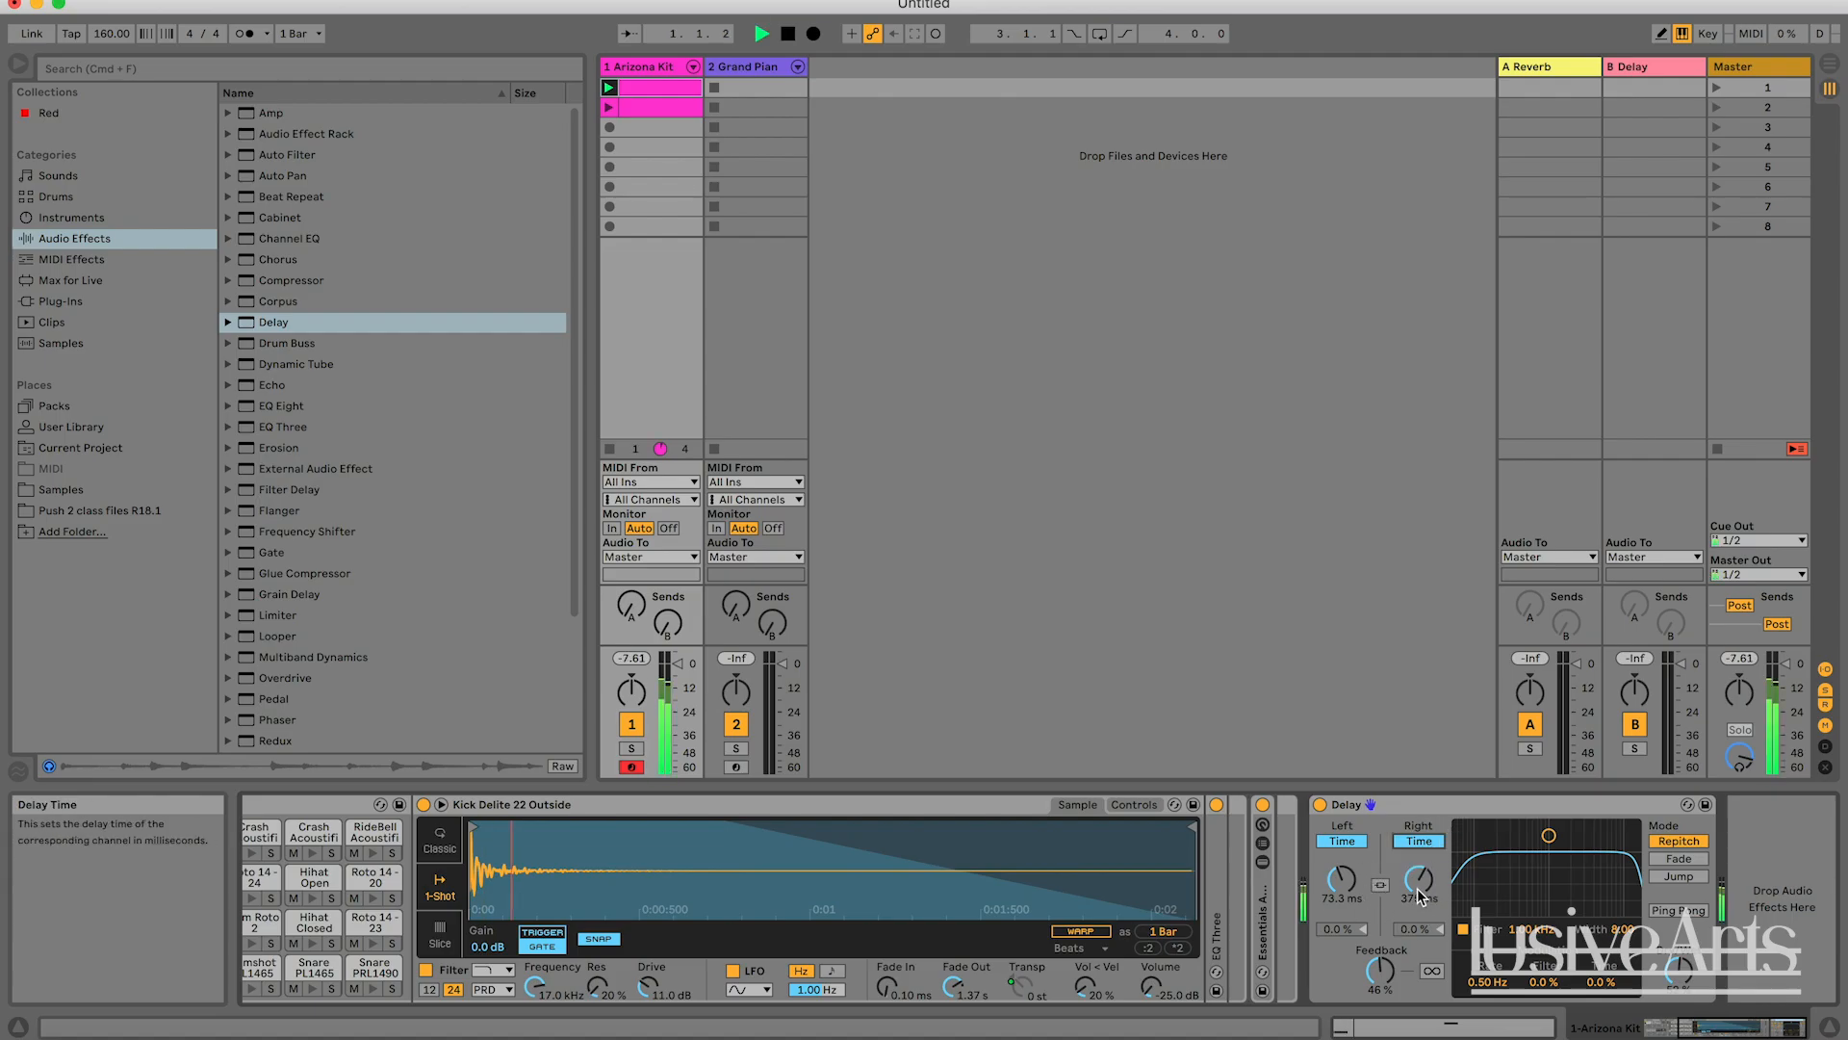
left_click_drag(1419, 878, 1342, 962)
left_click(1344, 881)
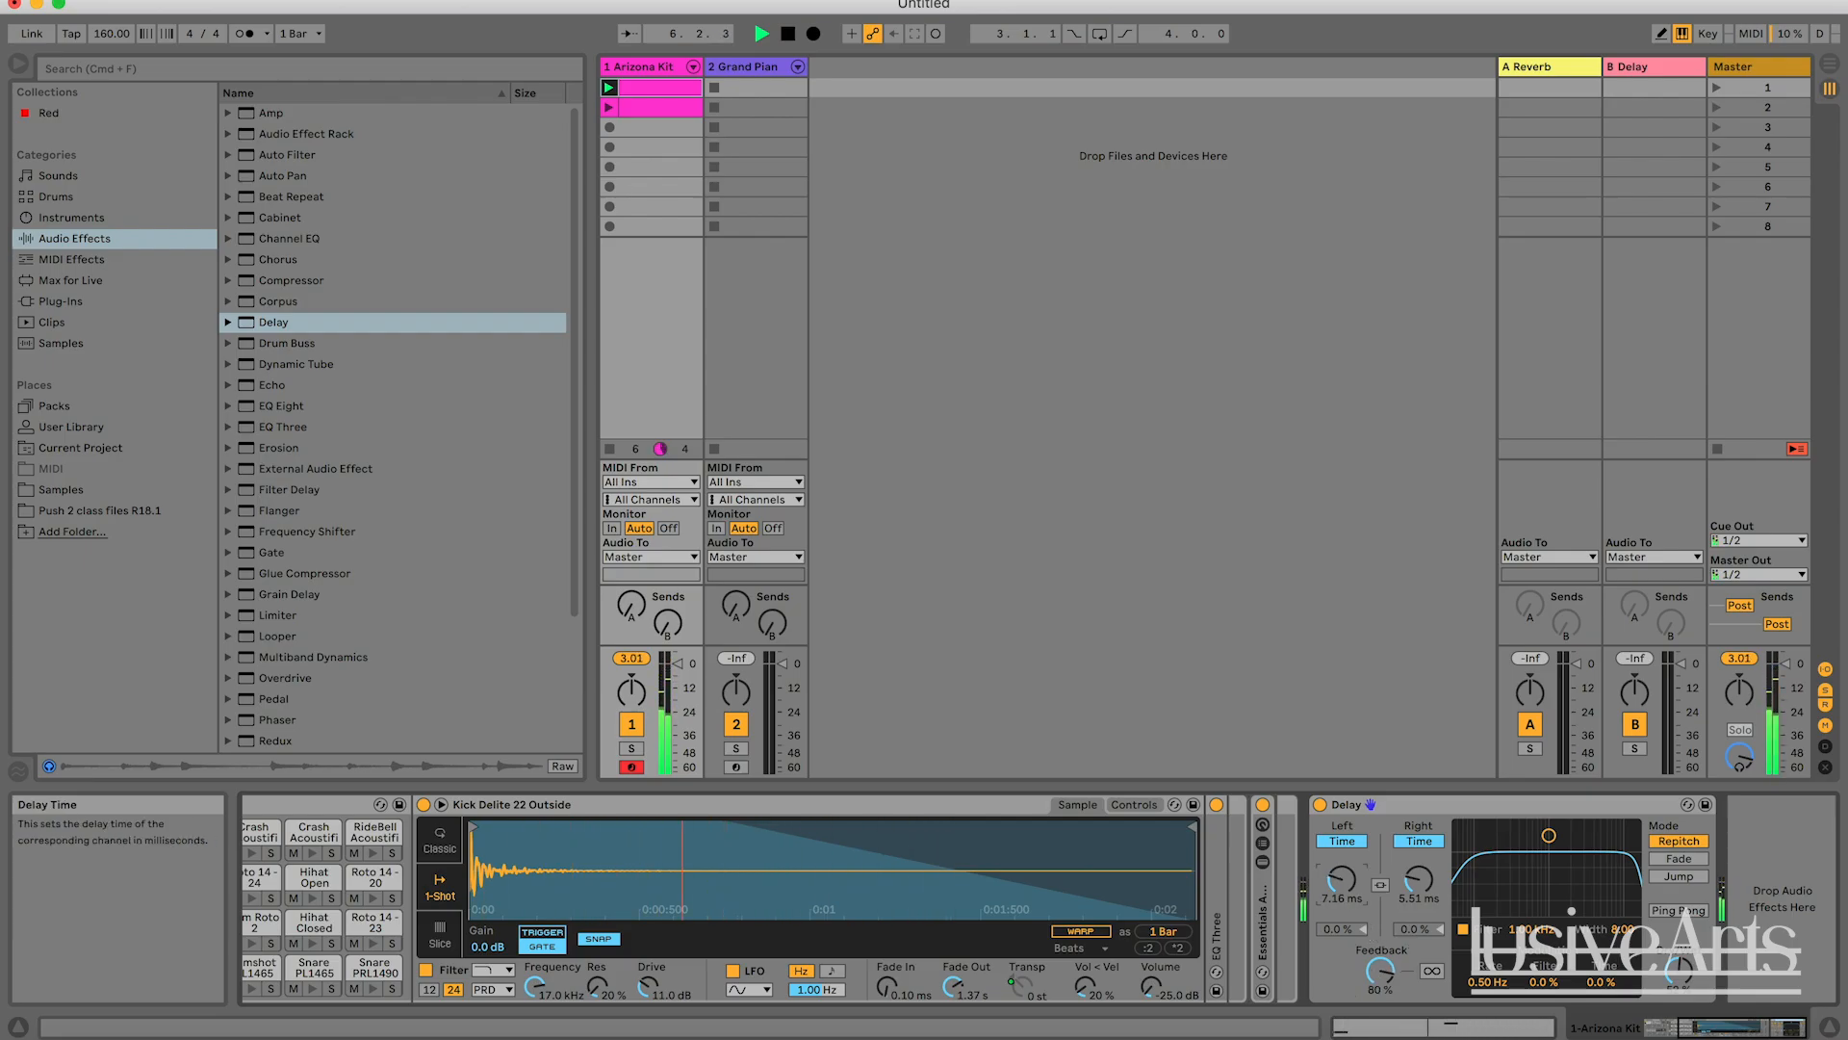
key("space")
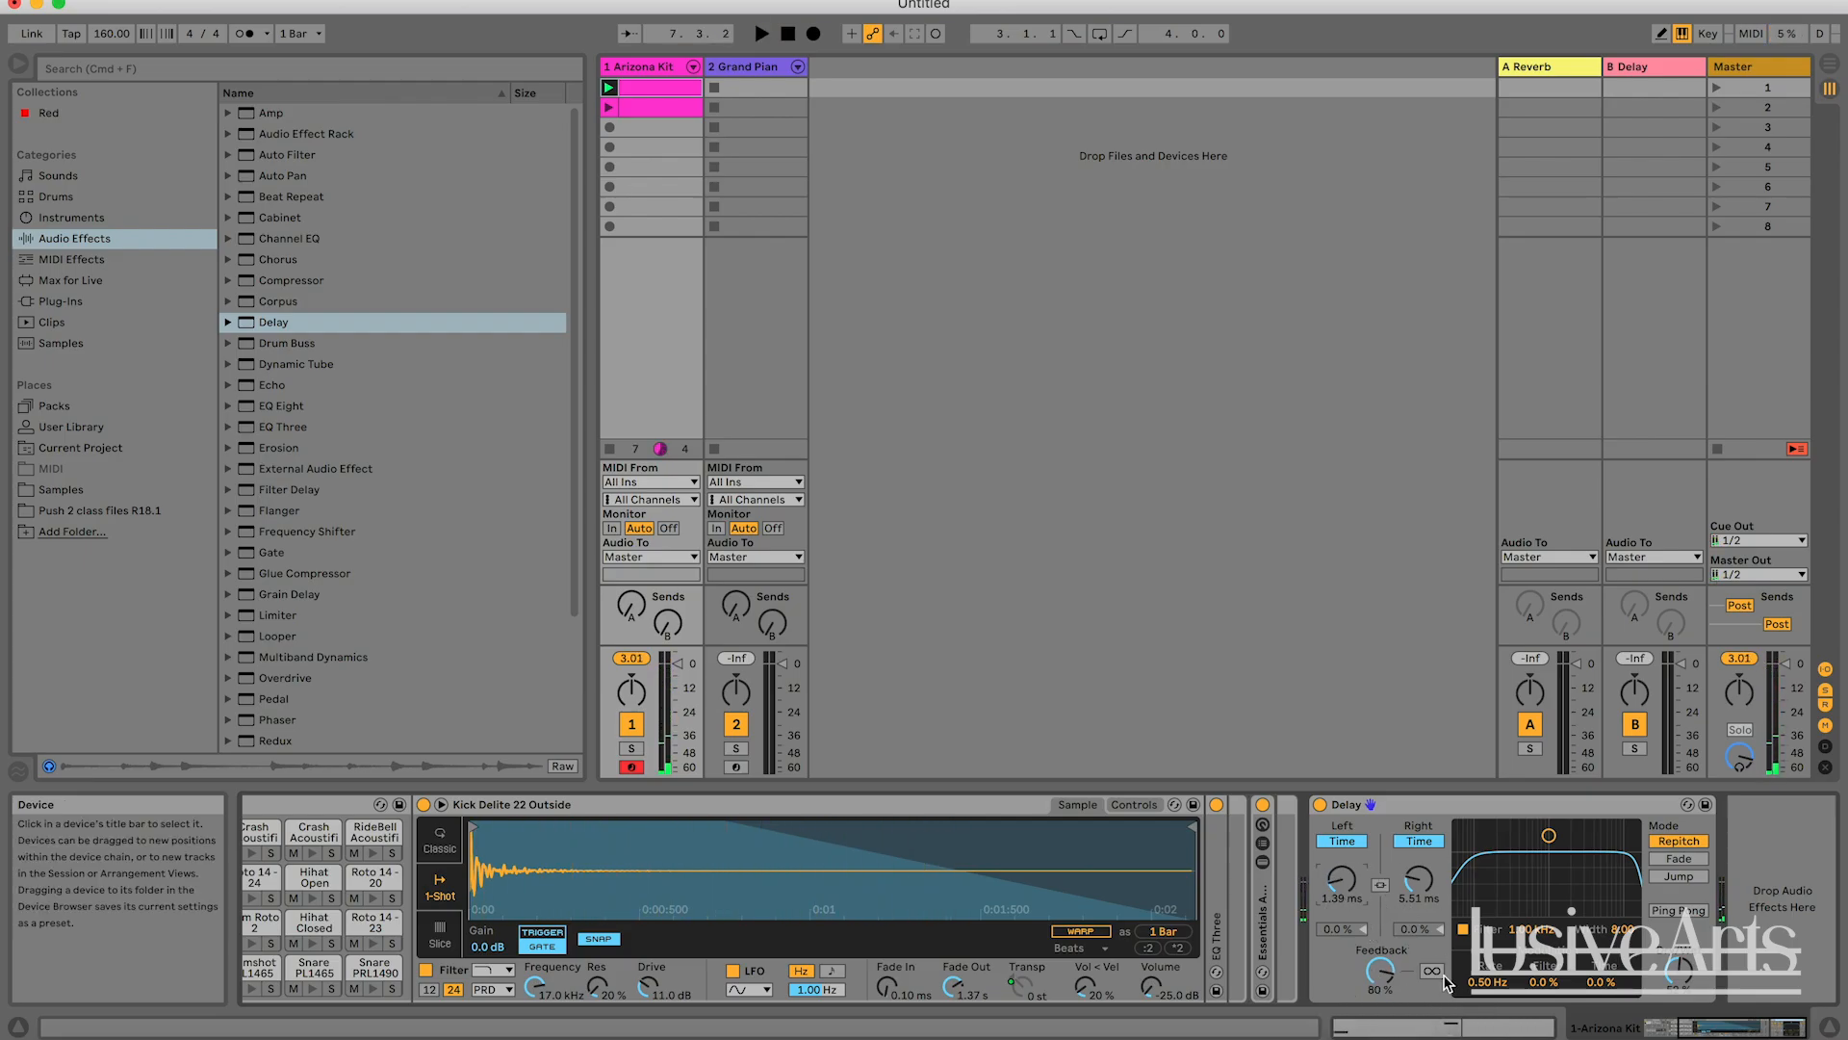
Relink the Delay's left and right channels and sweep the shared delay time while the clip plays.
left_click(1380, 884)
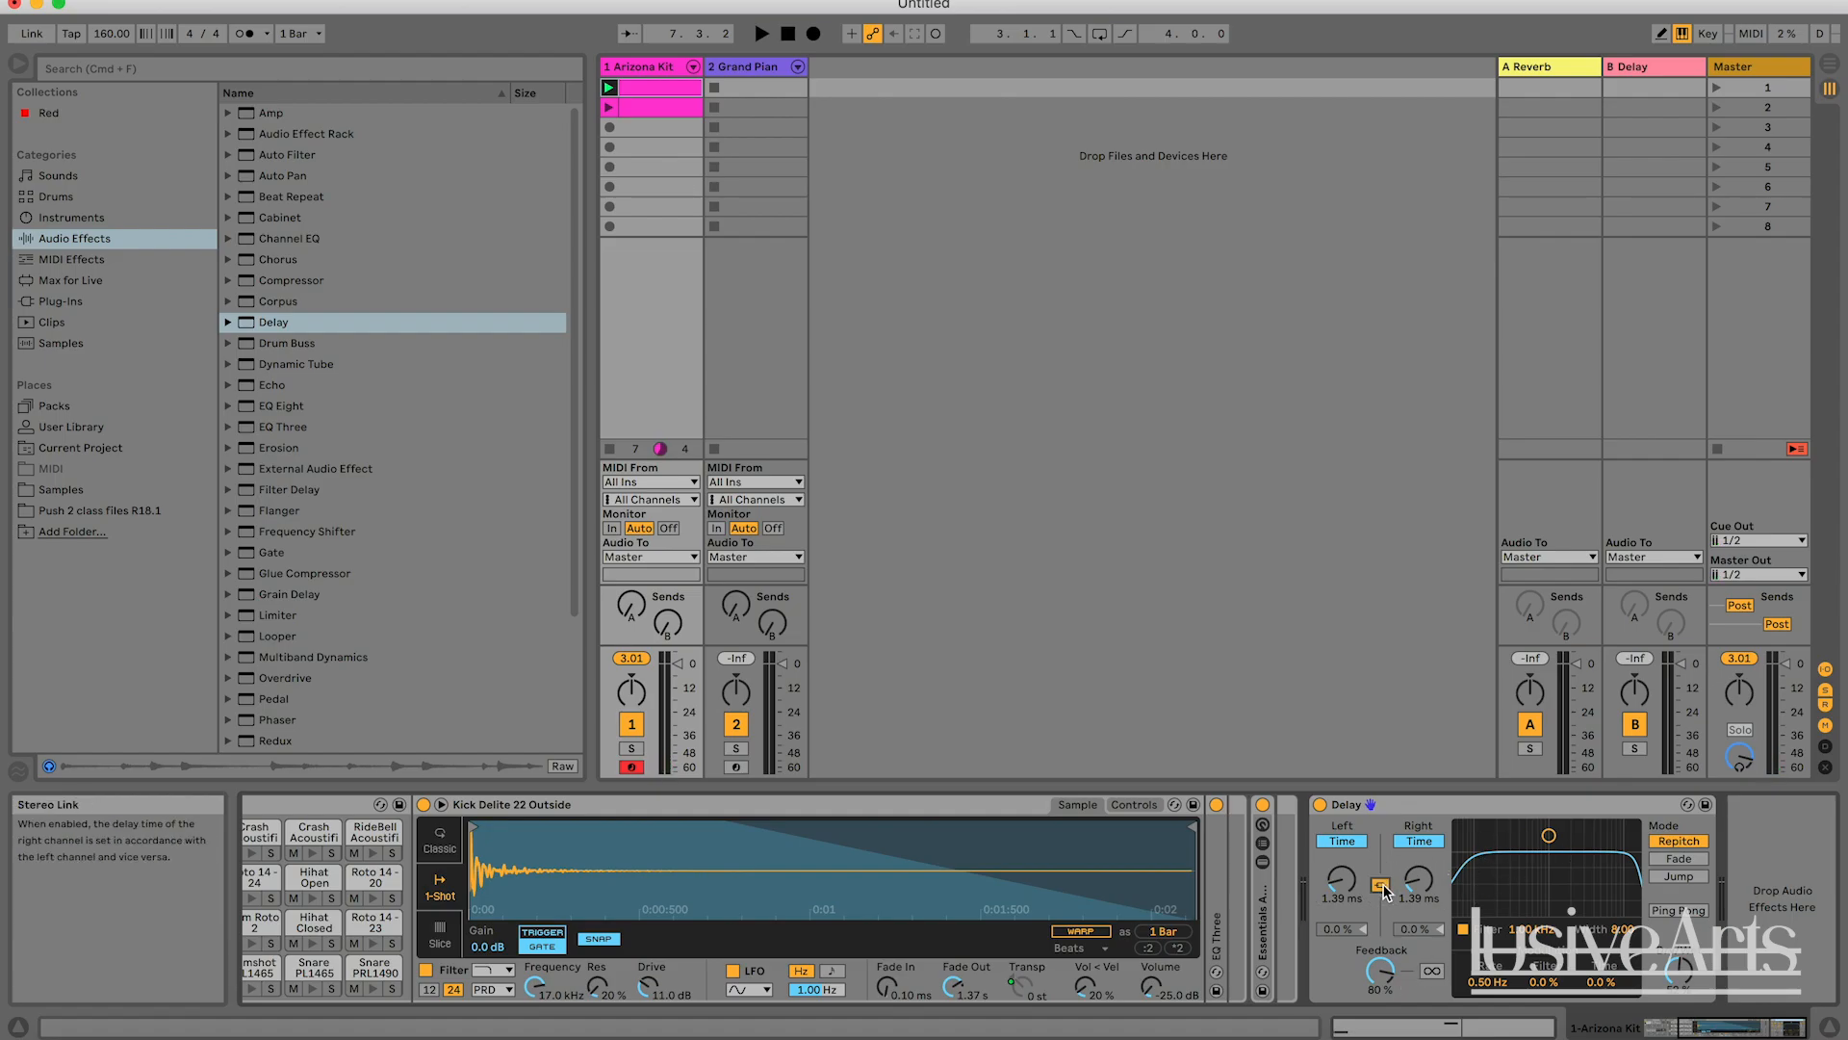
key("space")
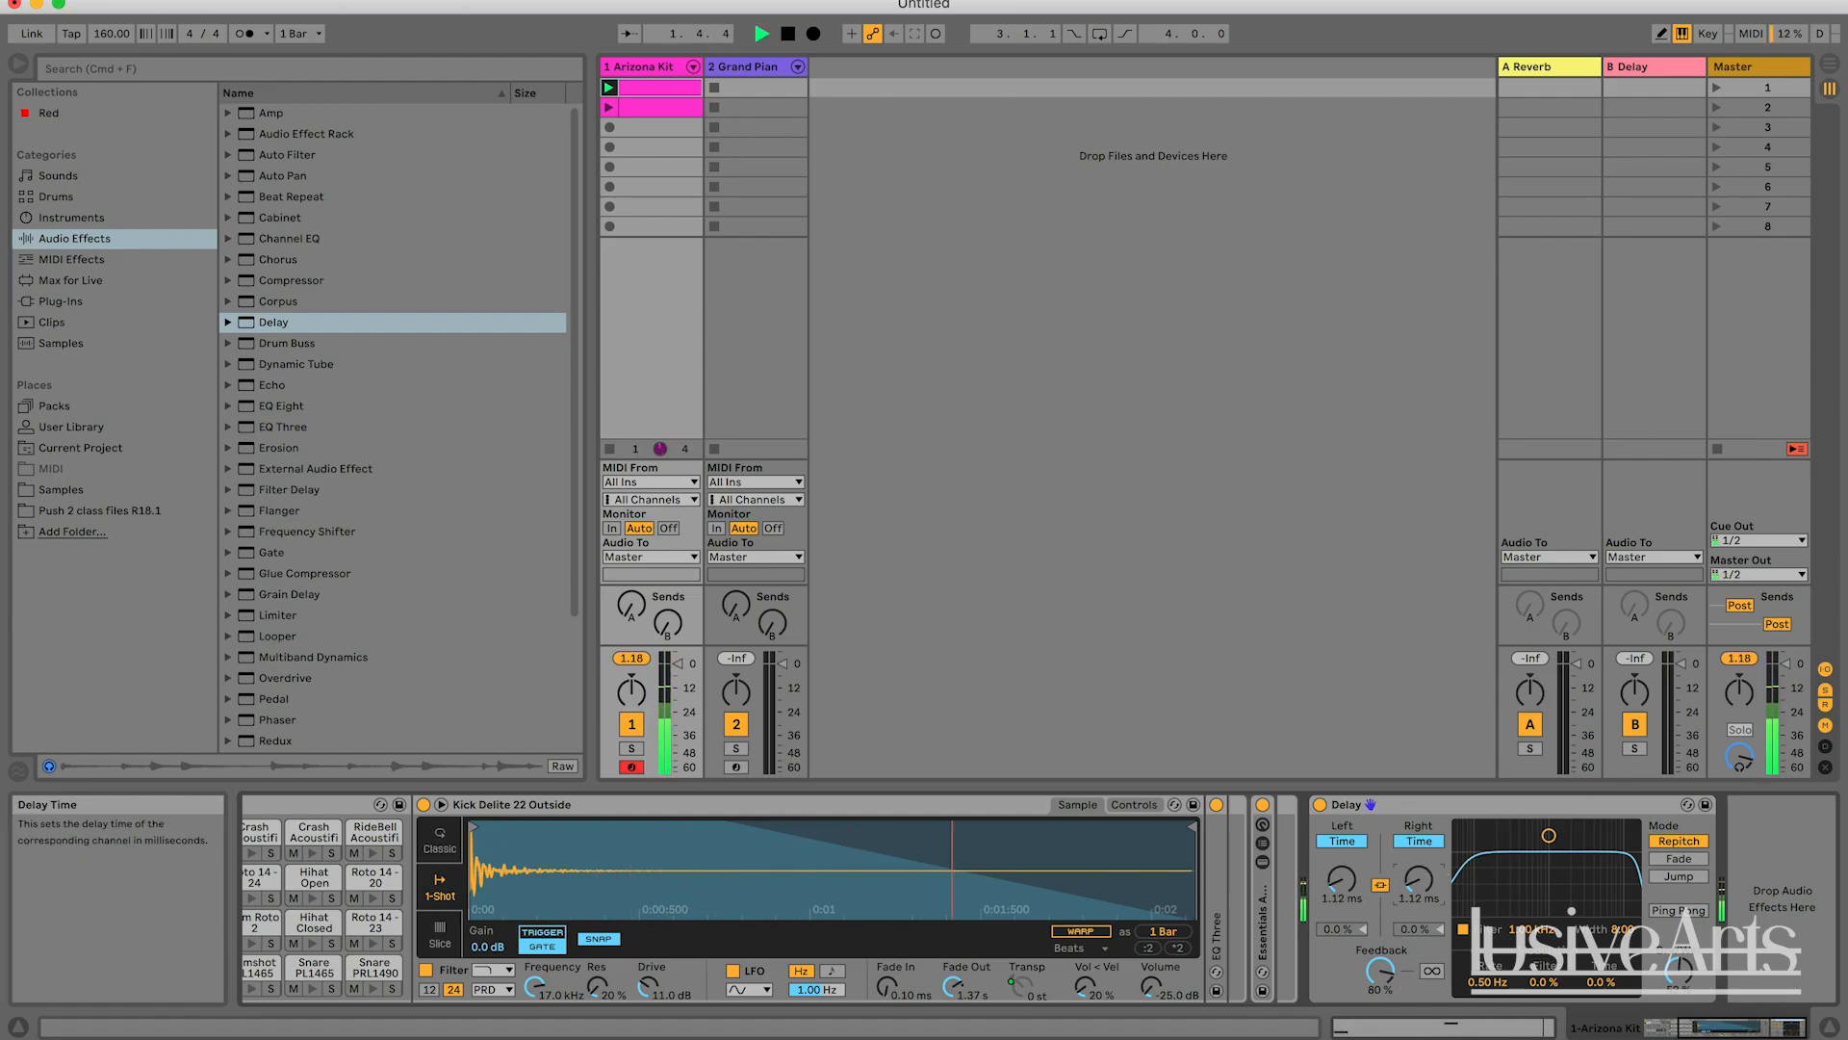
left_click_drag(1414, 882, 1424, 774)
Reset the Delay's Feedback to 50 % and return both channels to Sync mode with beat divisions at 4.
double_click(1376, 976)
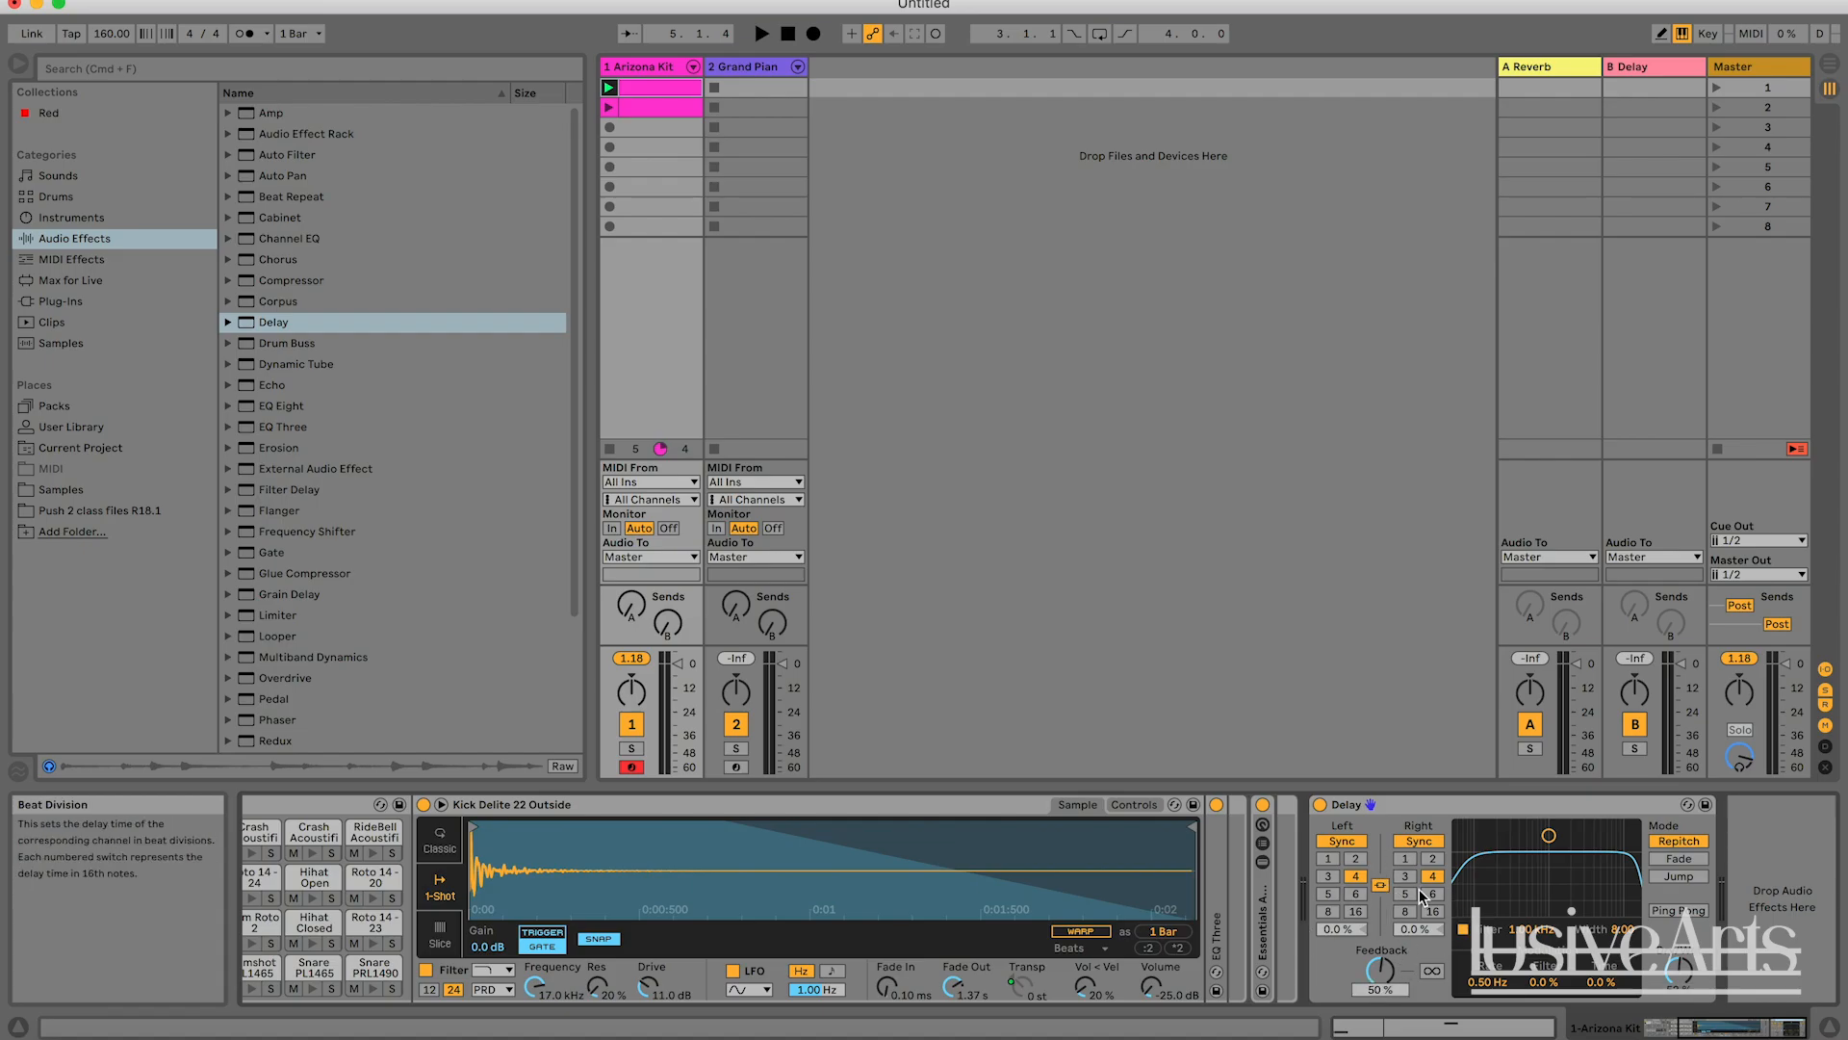
left_click(1412, 827)
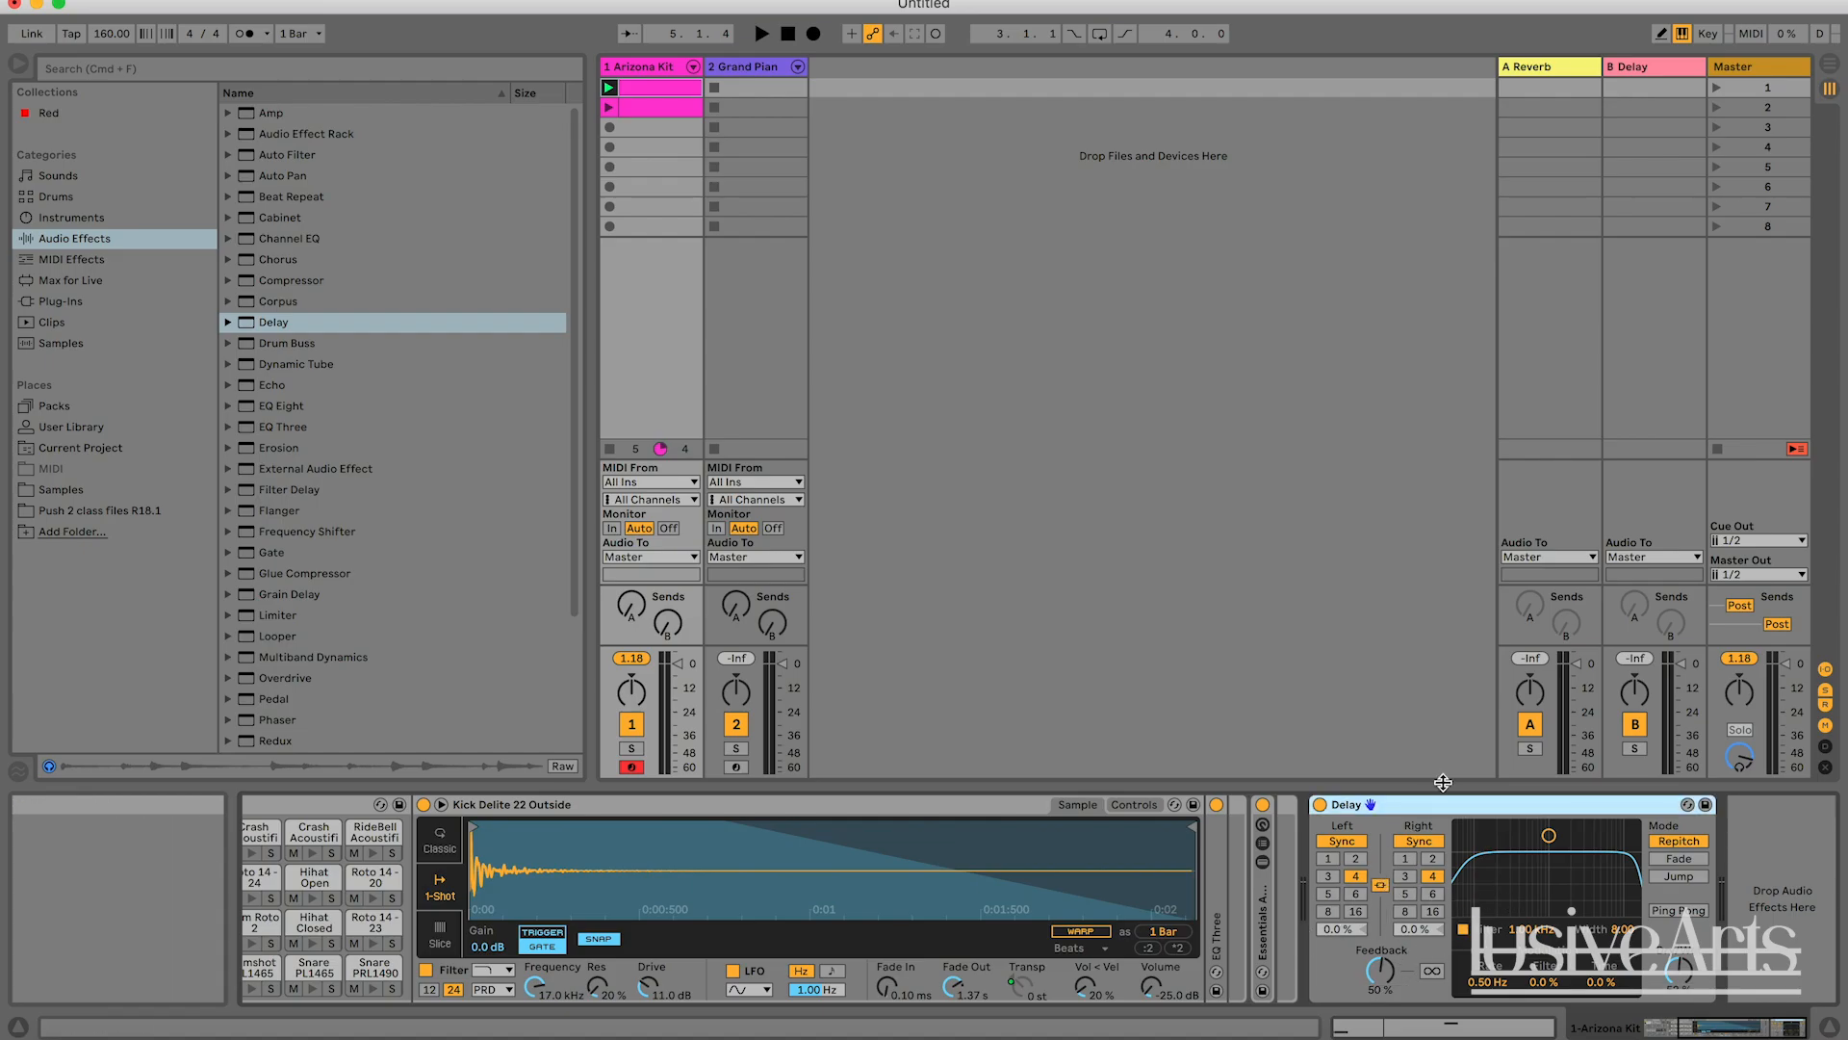
Delete the Delay from the Arizona Kit track and add Auto Pan at the end of its device chain.
key("Delete")
left_click(275, 175)
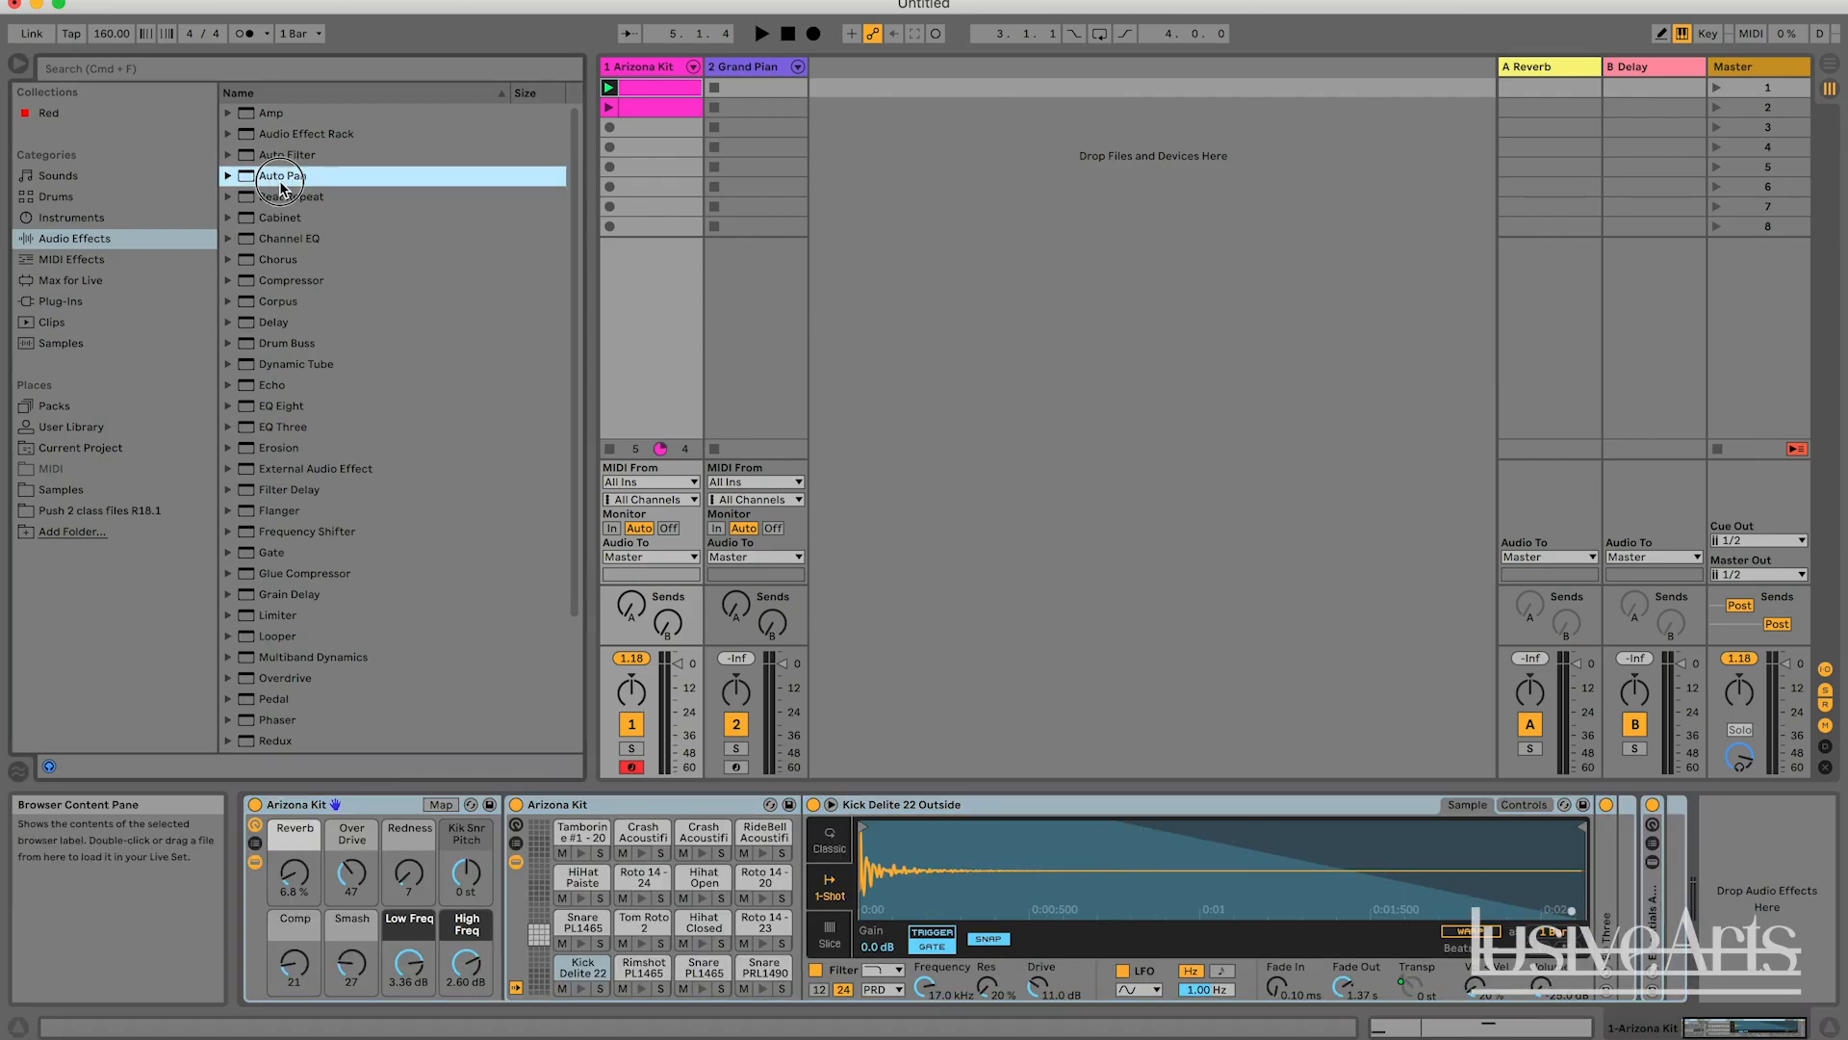
left_click_drag(275, 175, 1582, 892)
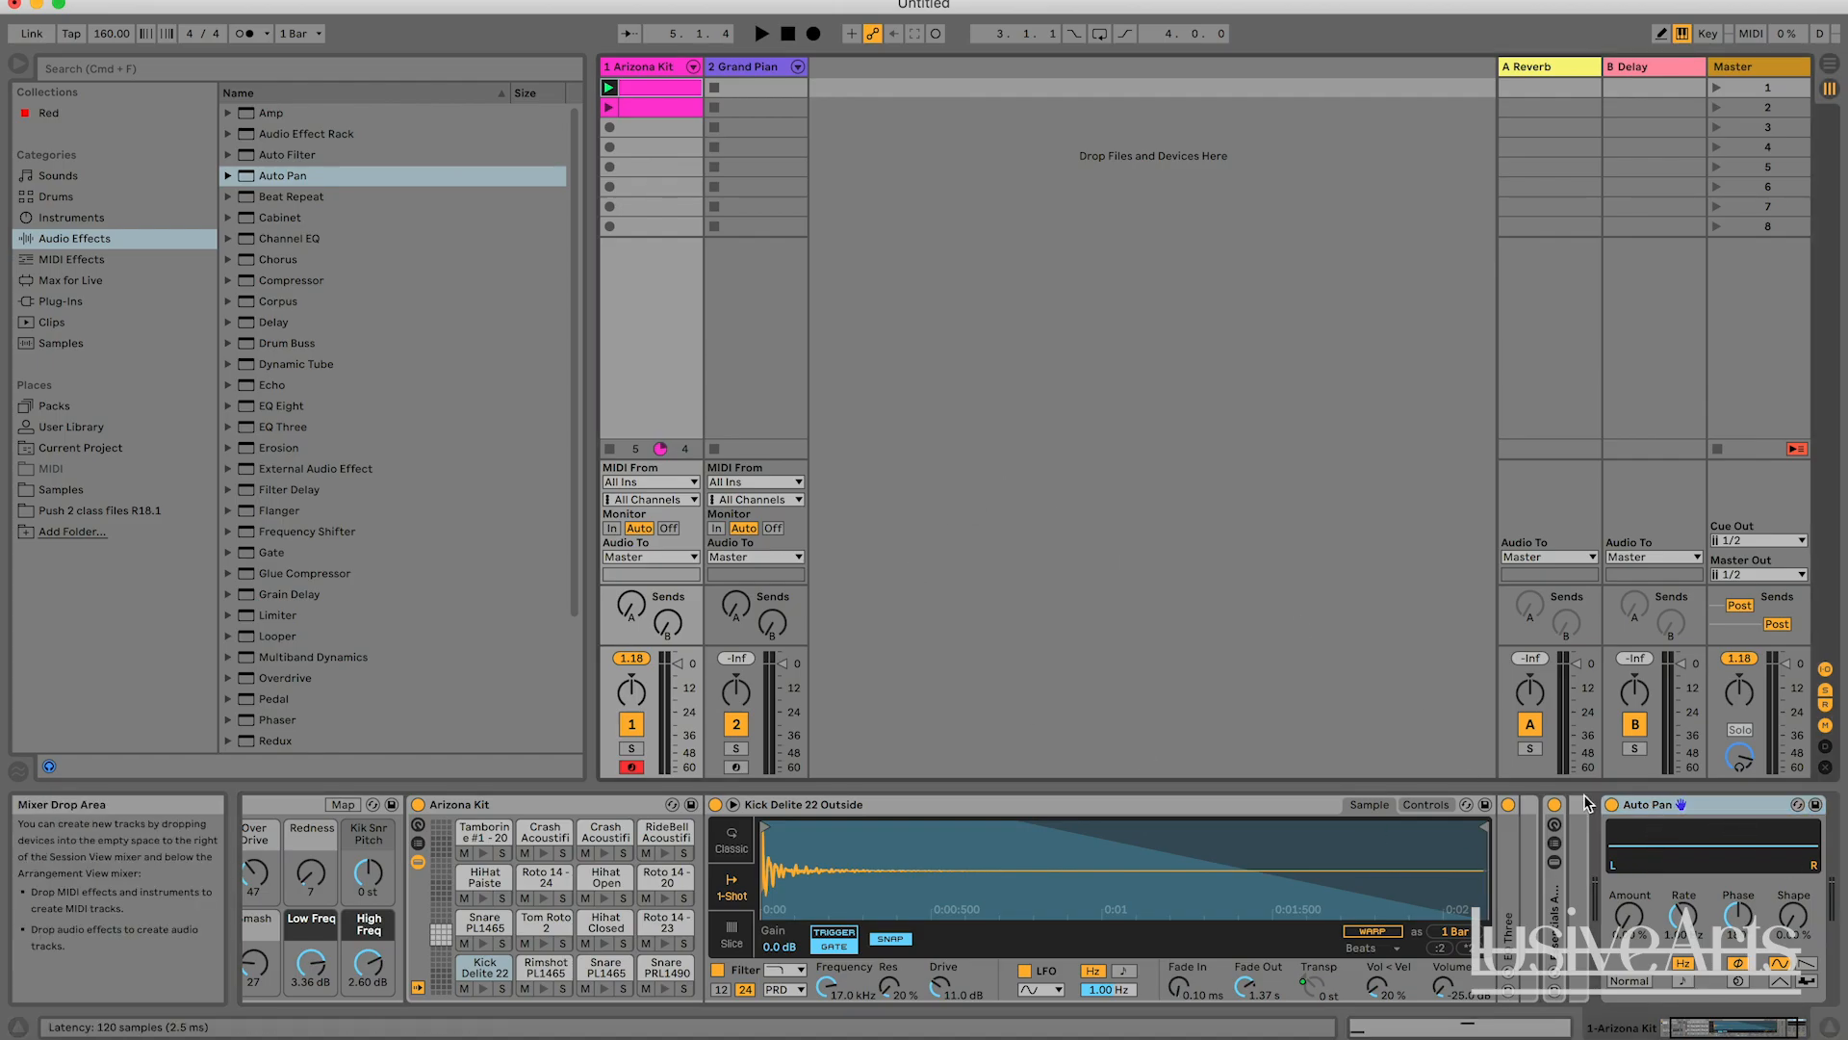
Create a two-bar looping clip in the Grand Piano track's first slot with four half-bar notes between A#2 and F3.
left_click(753, 75)
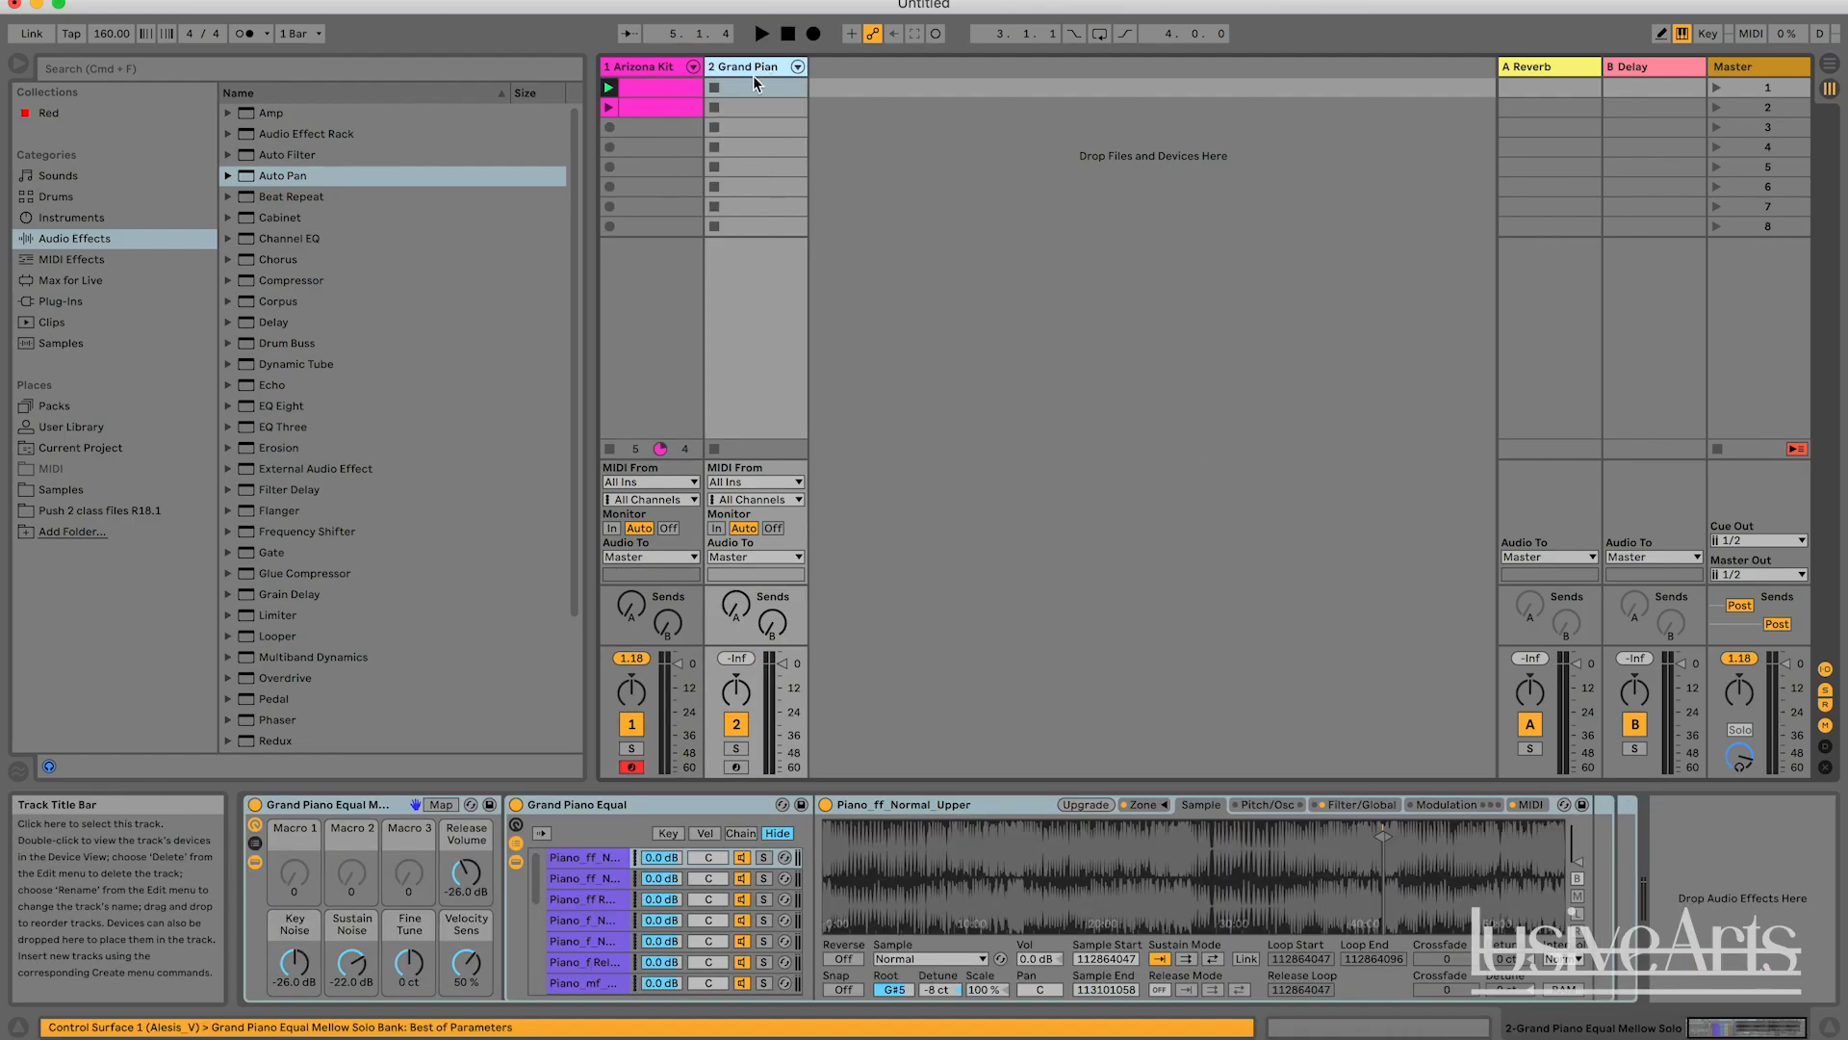
double_click(749, 92)
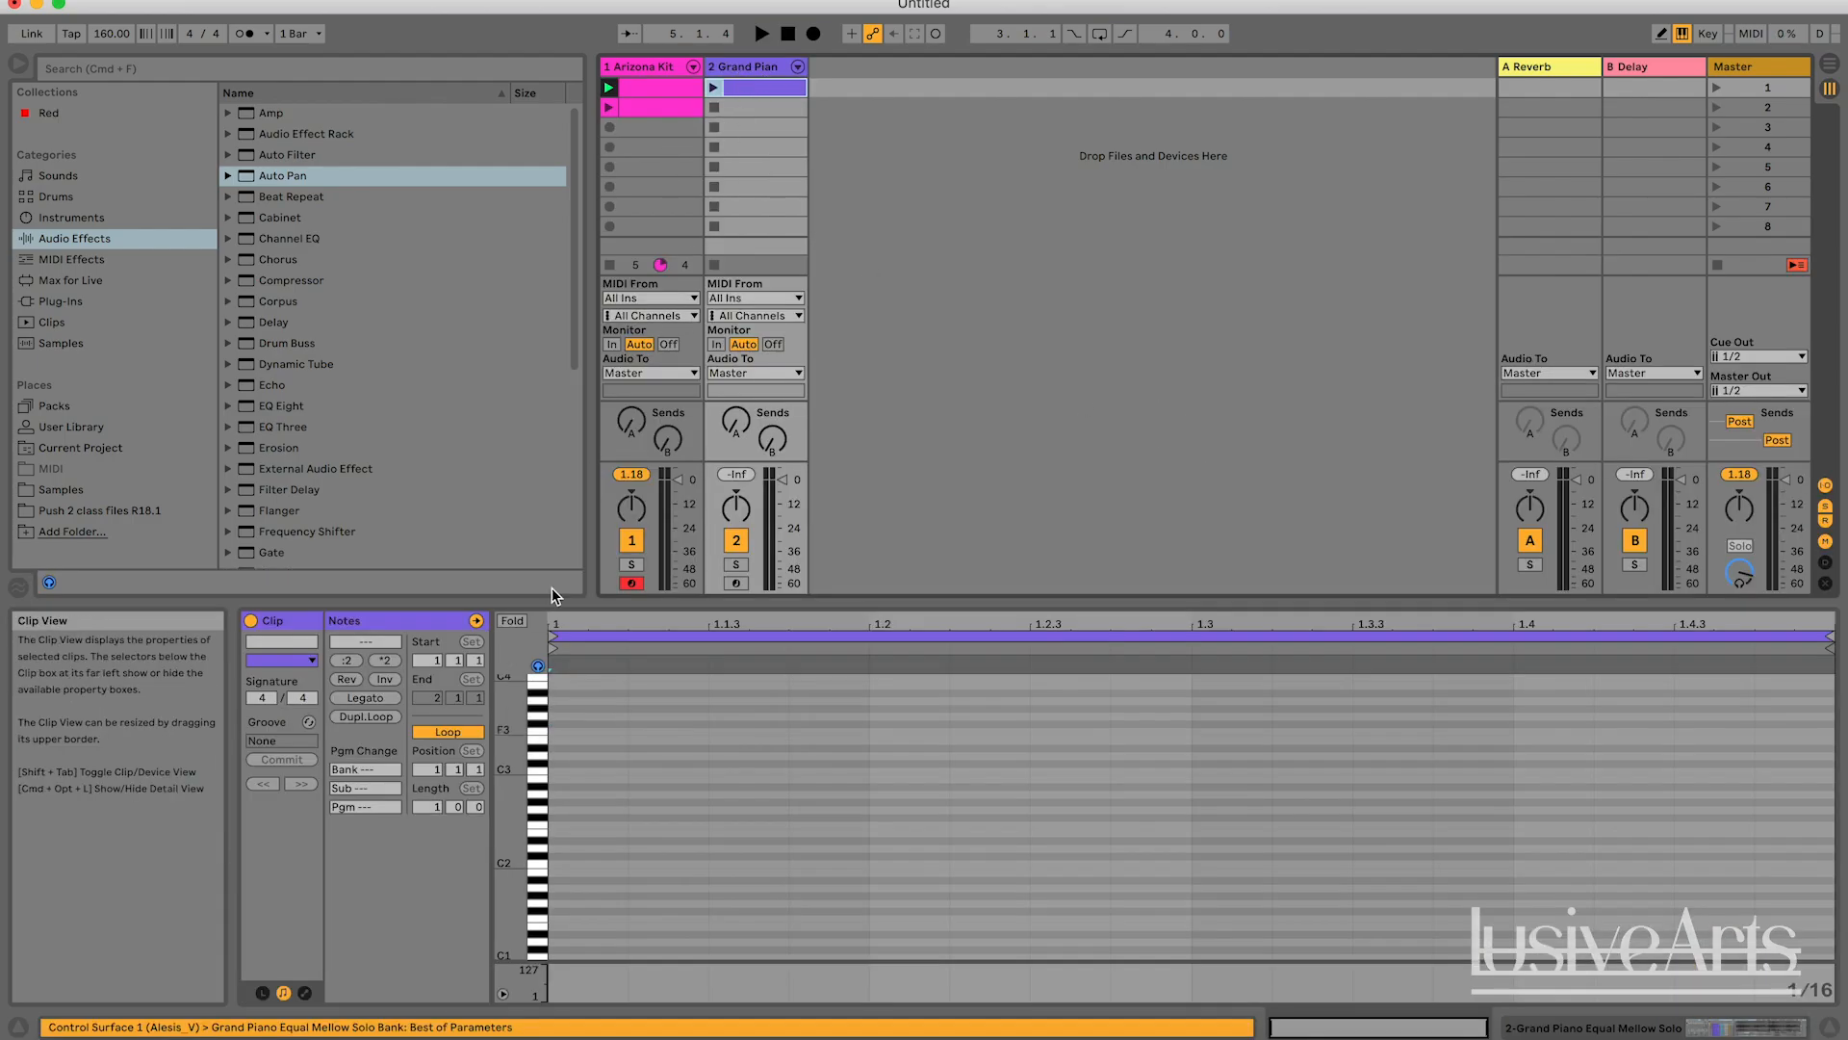
left_click(568, 773)
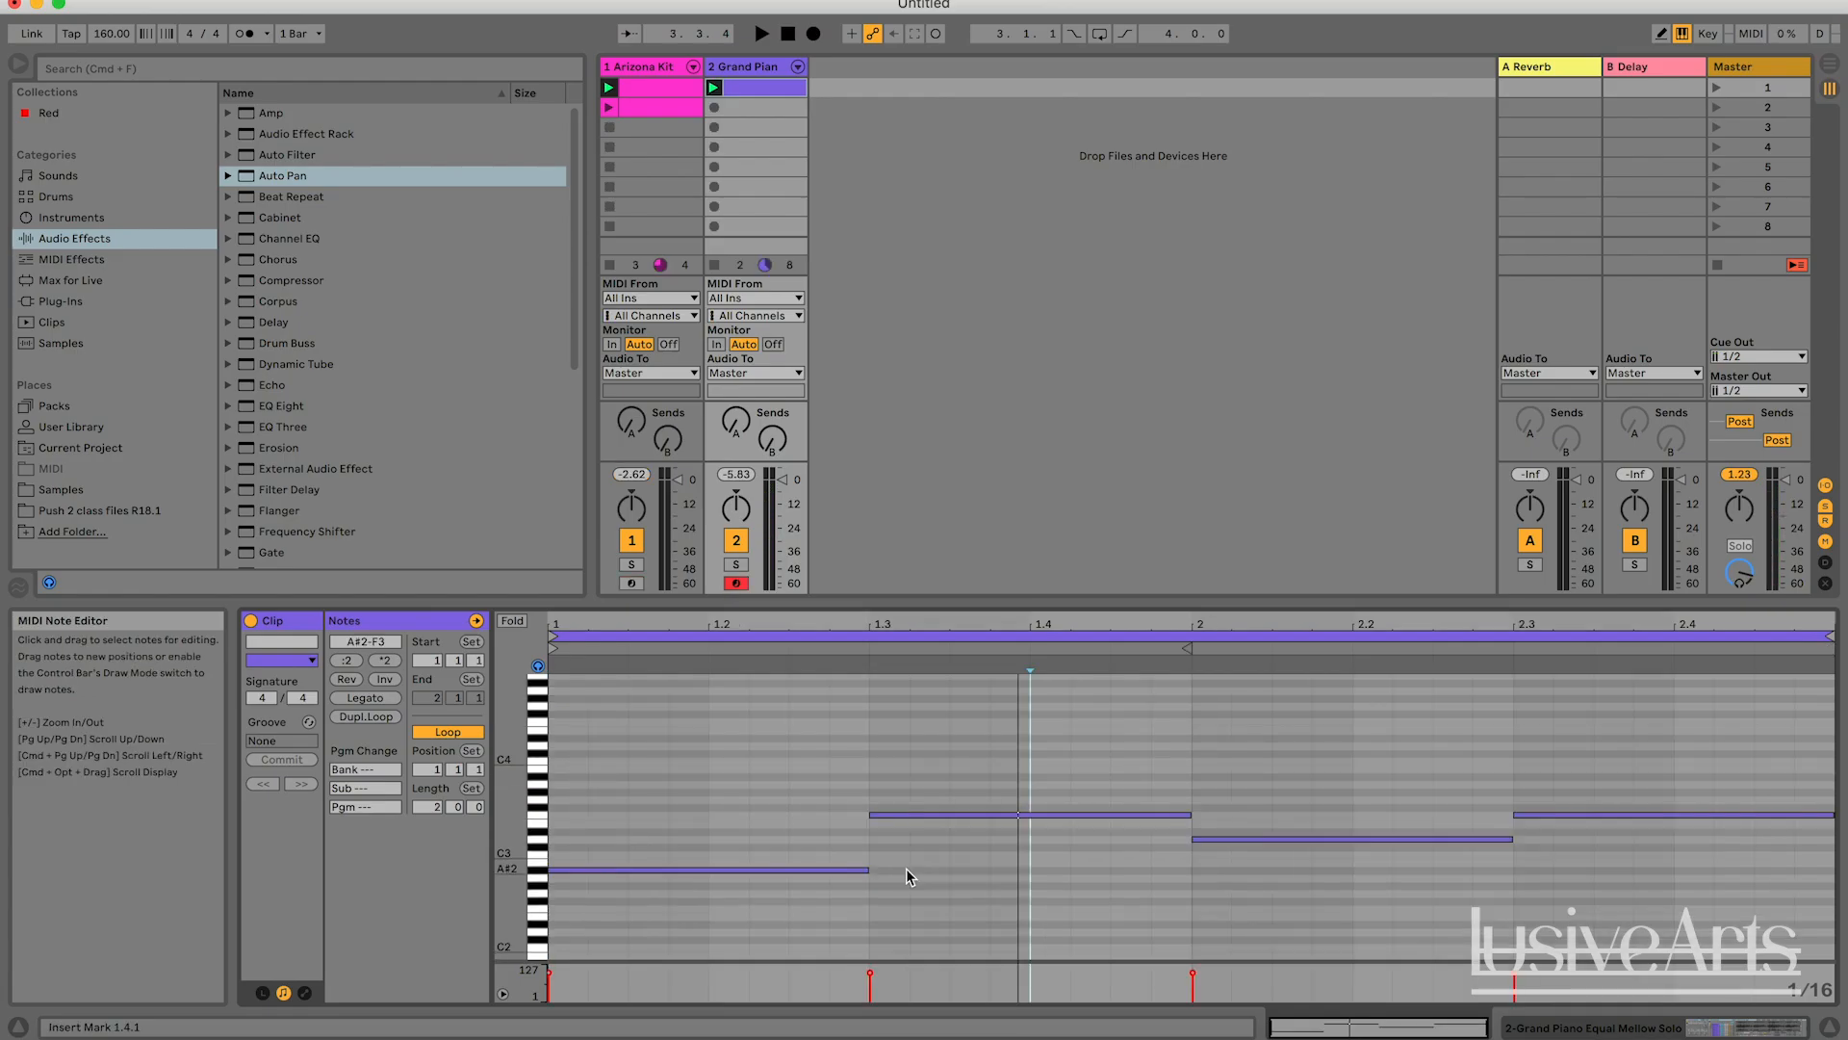
Play the Arizona Kit and Grand Piano clips together with both tracks panned to the centre, and stop playback.
key("space")
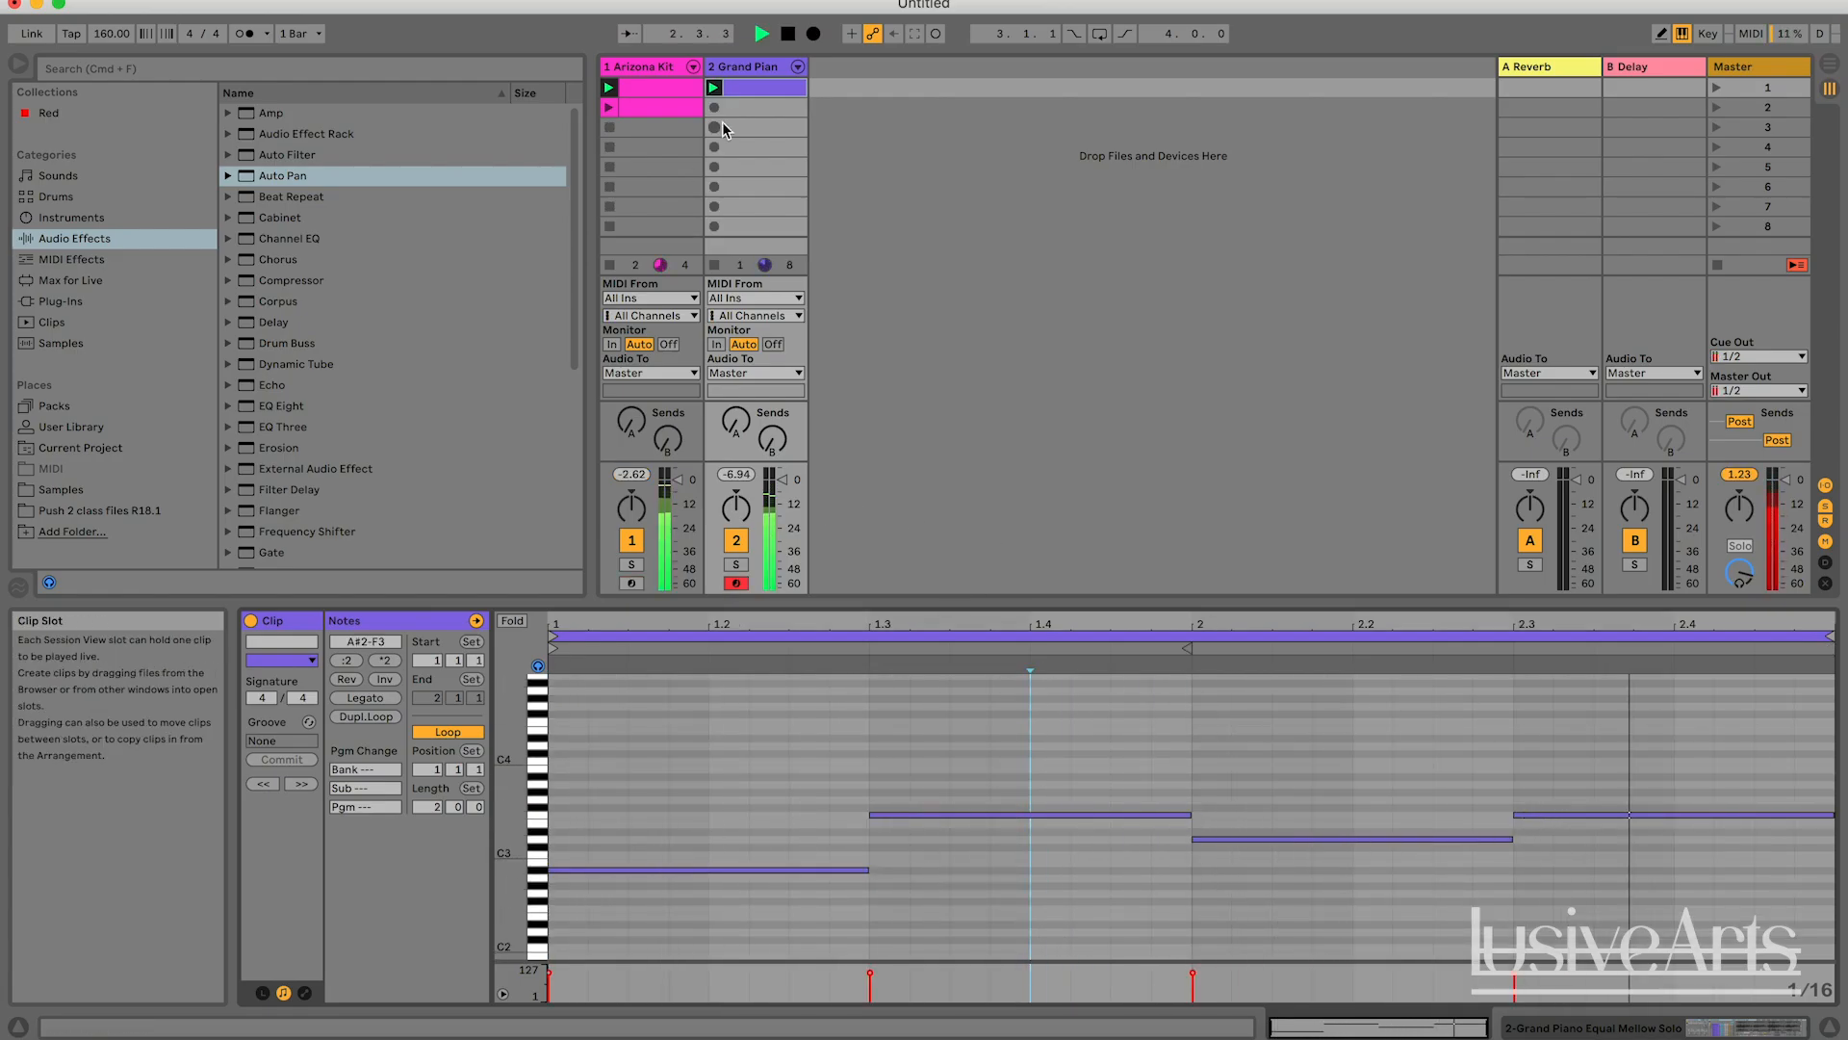
left_click(663, 70)
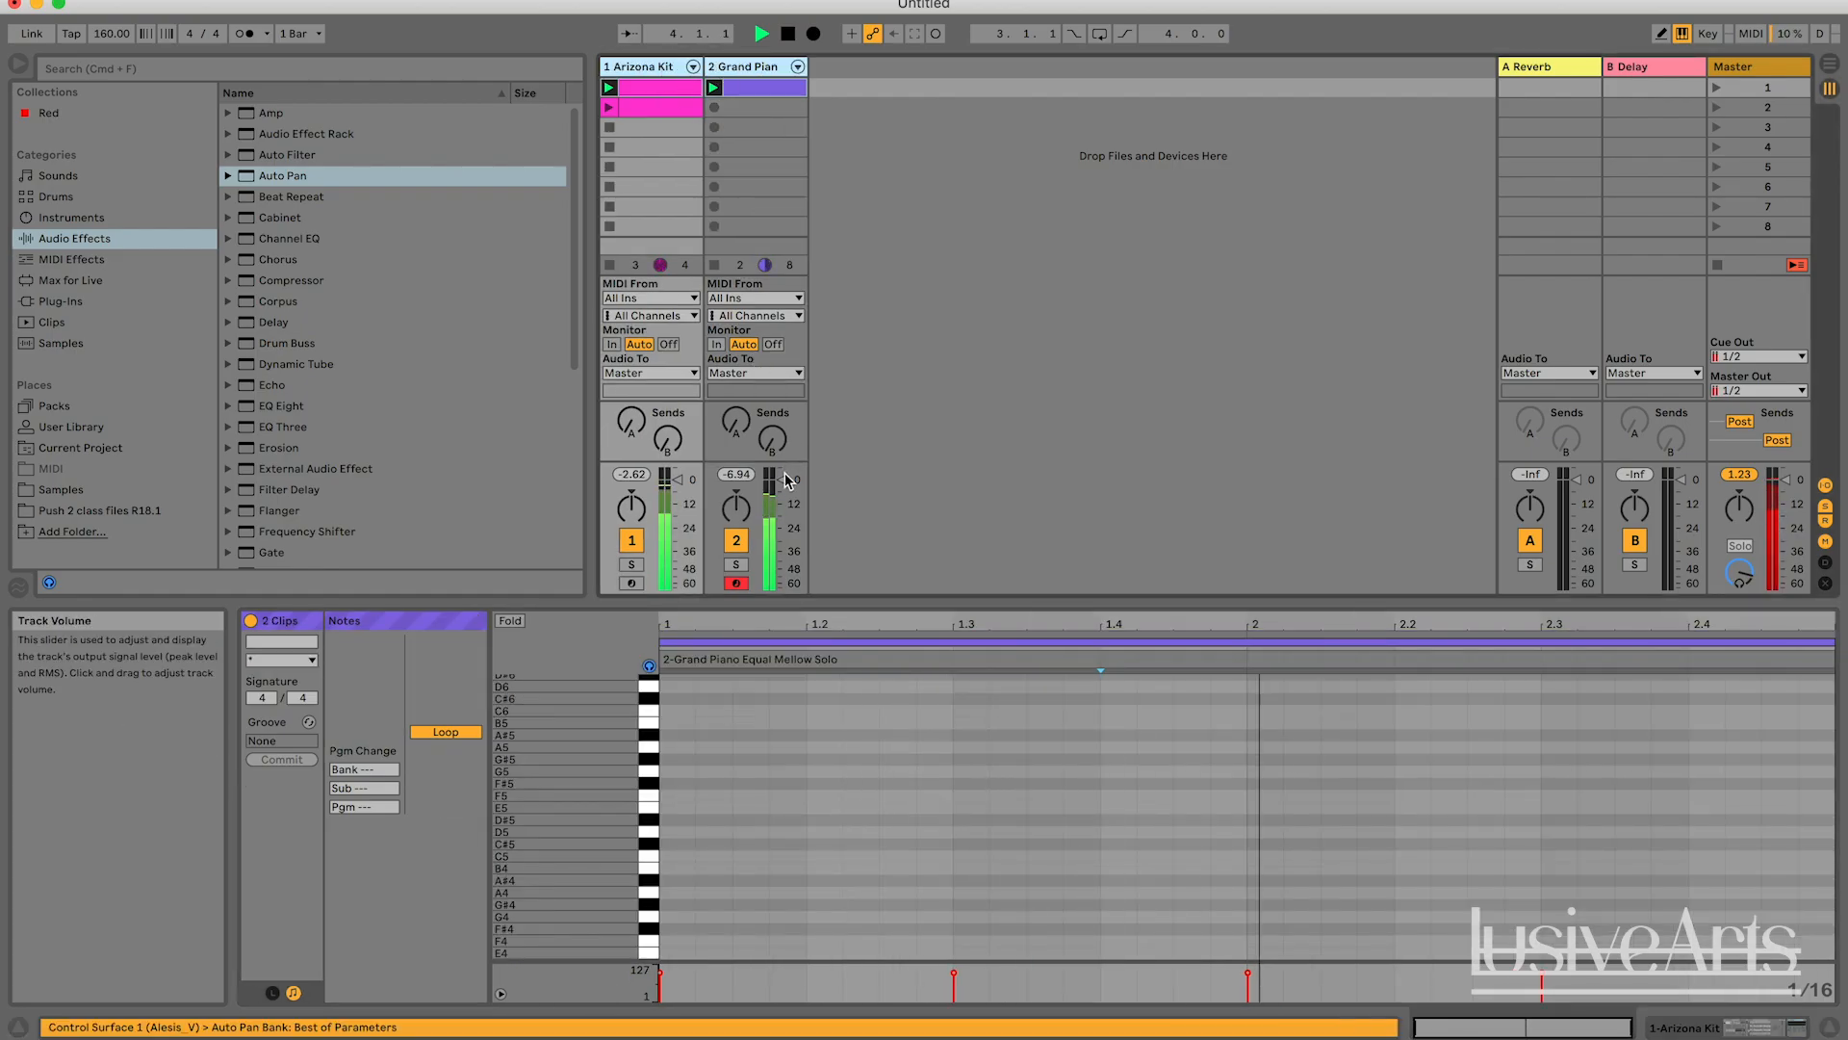
key("space")
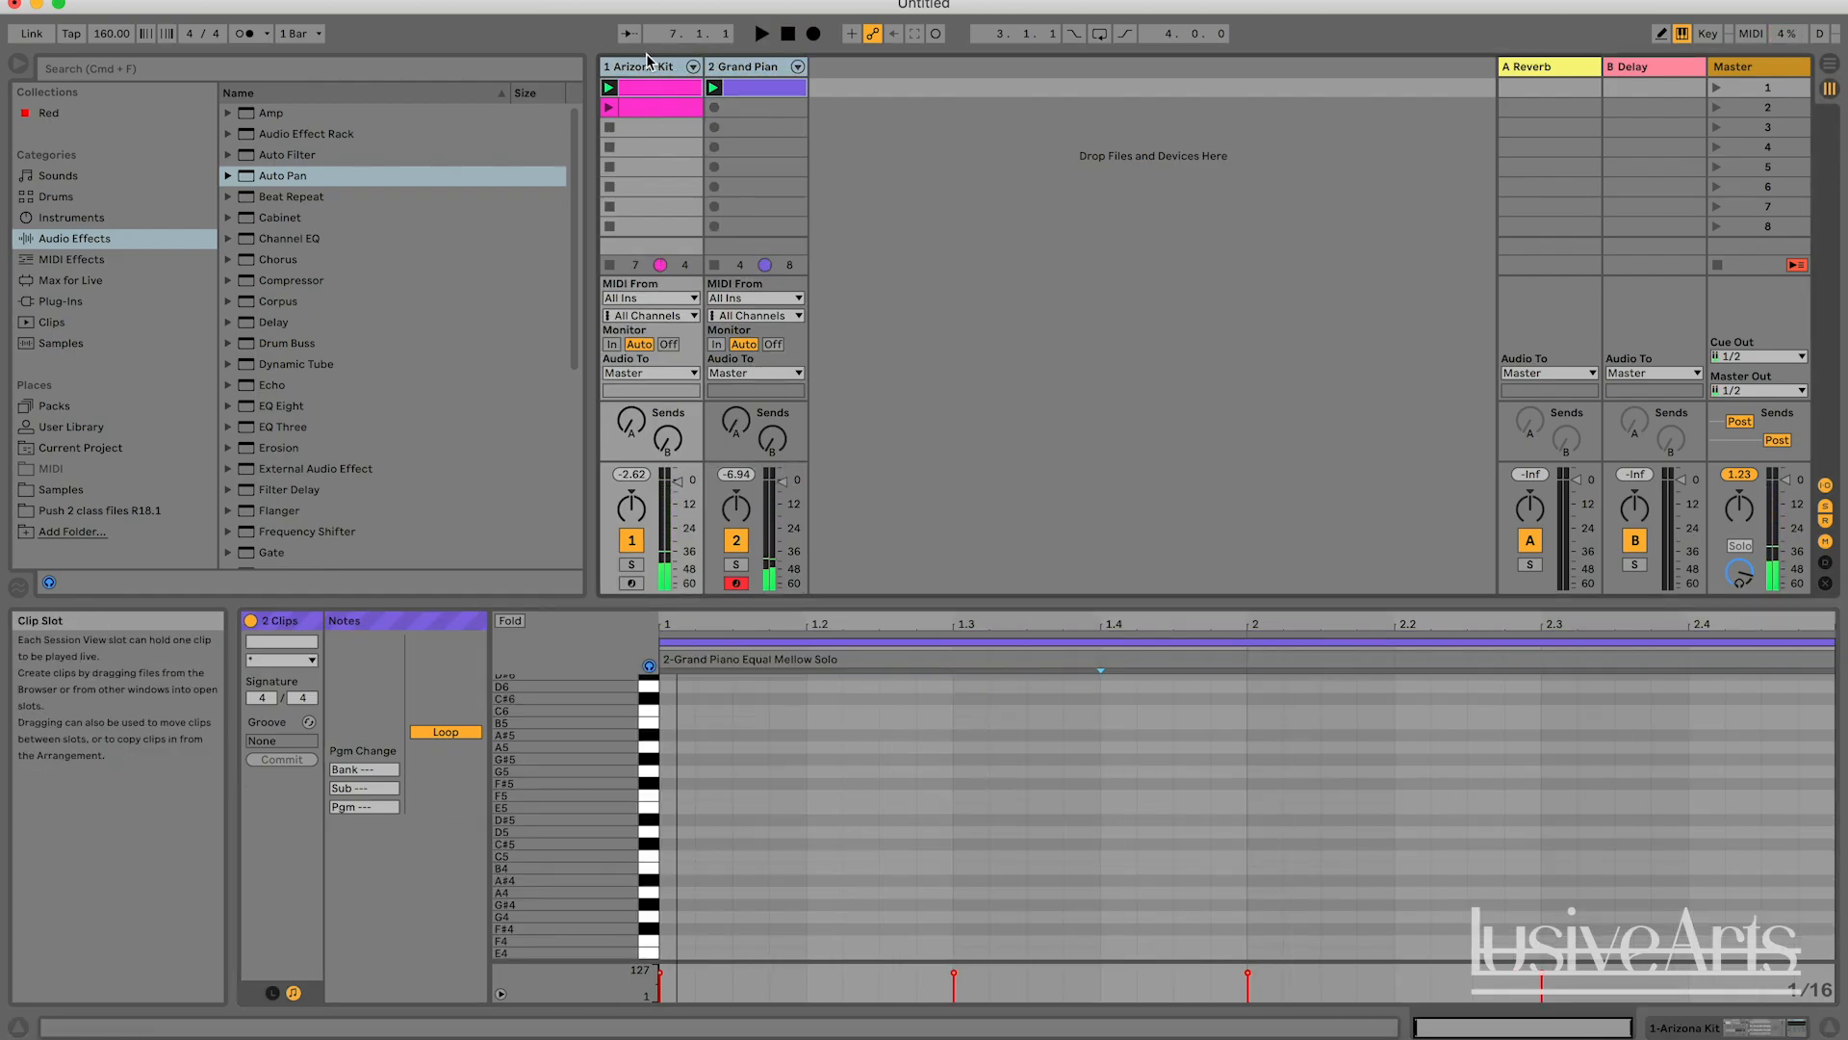
left_click(856, 187)
left_click(649, 69)
left_click(635, 186)
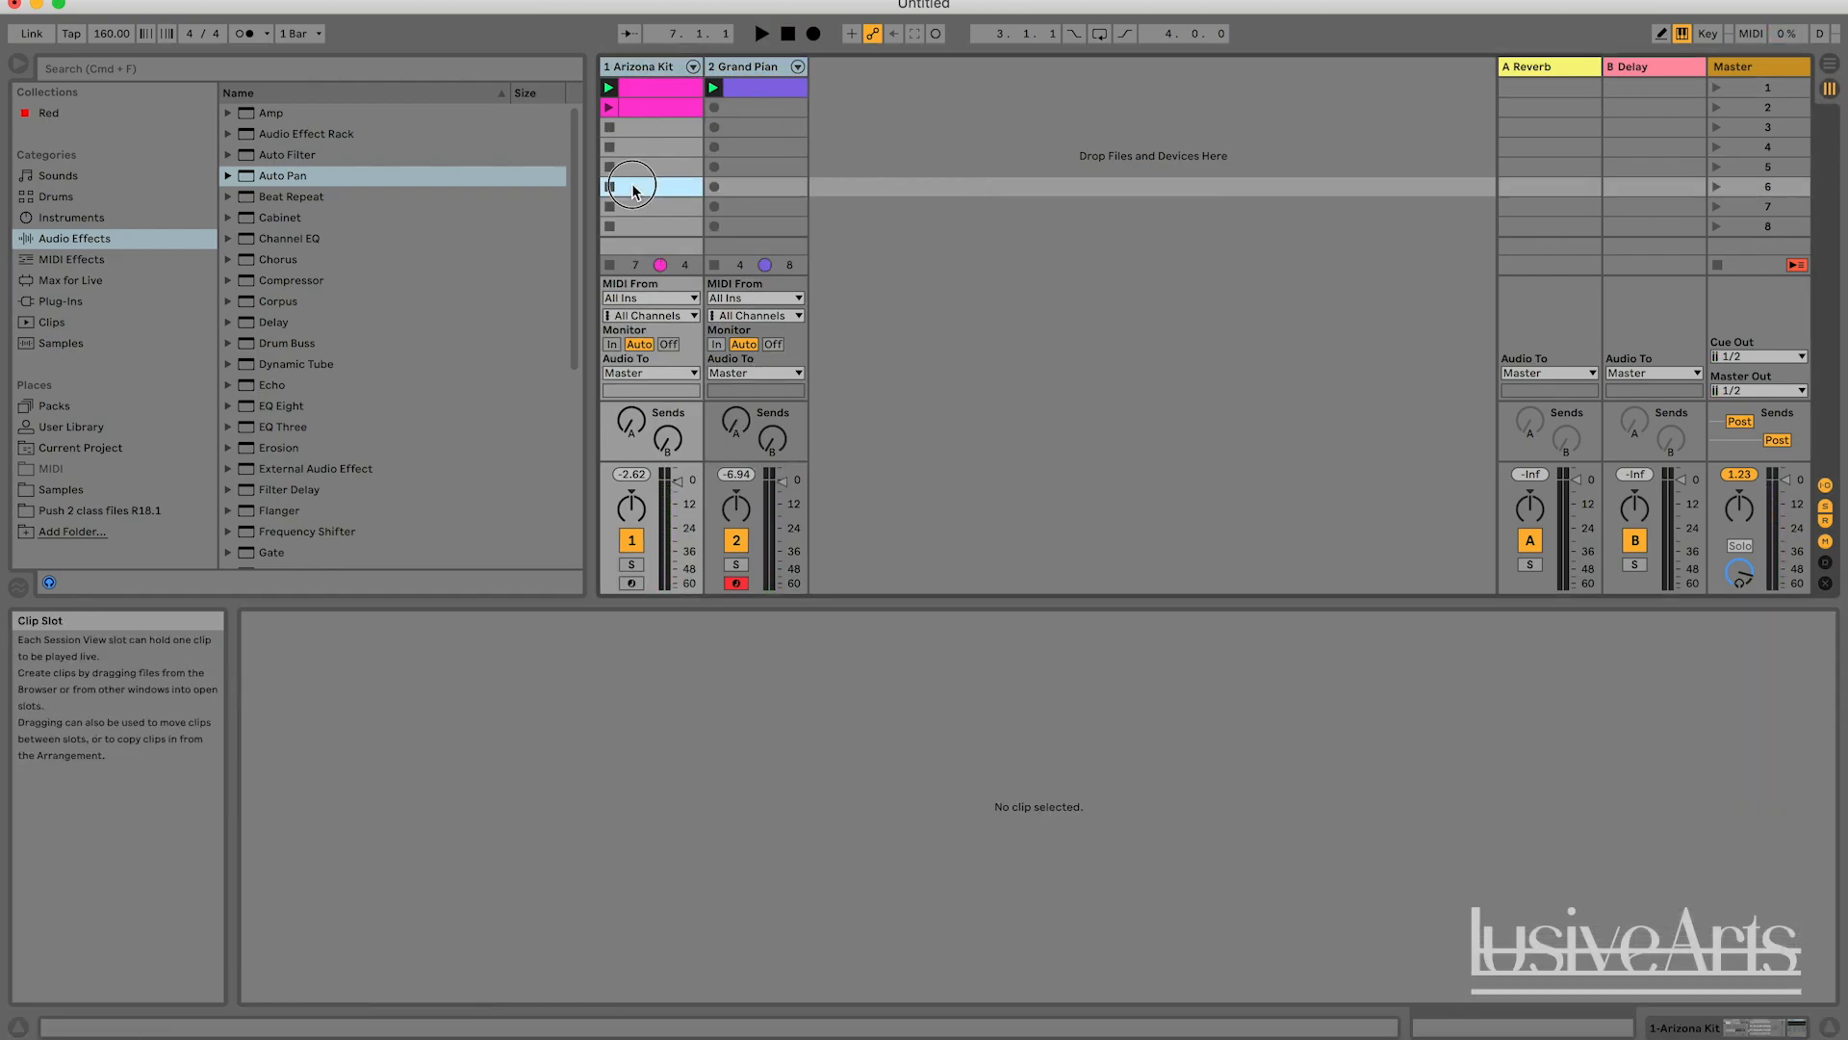
left_click(852, 226)
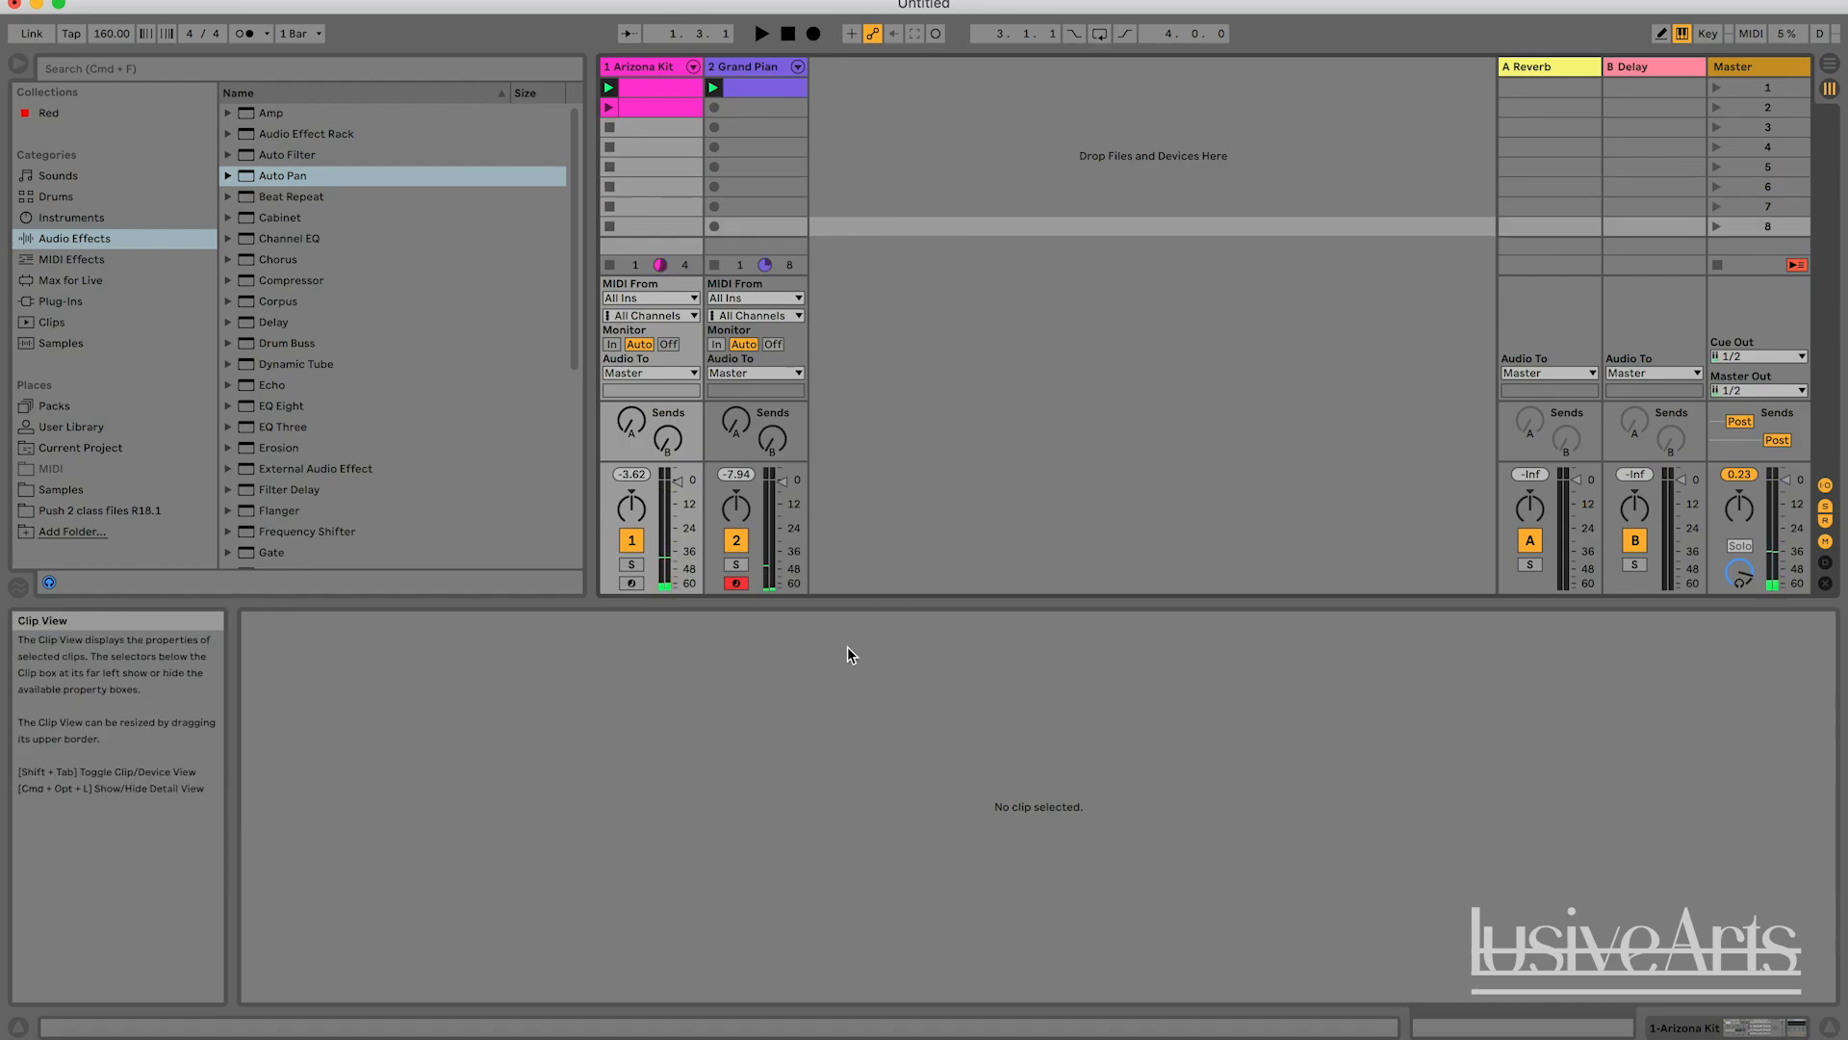
key("space")
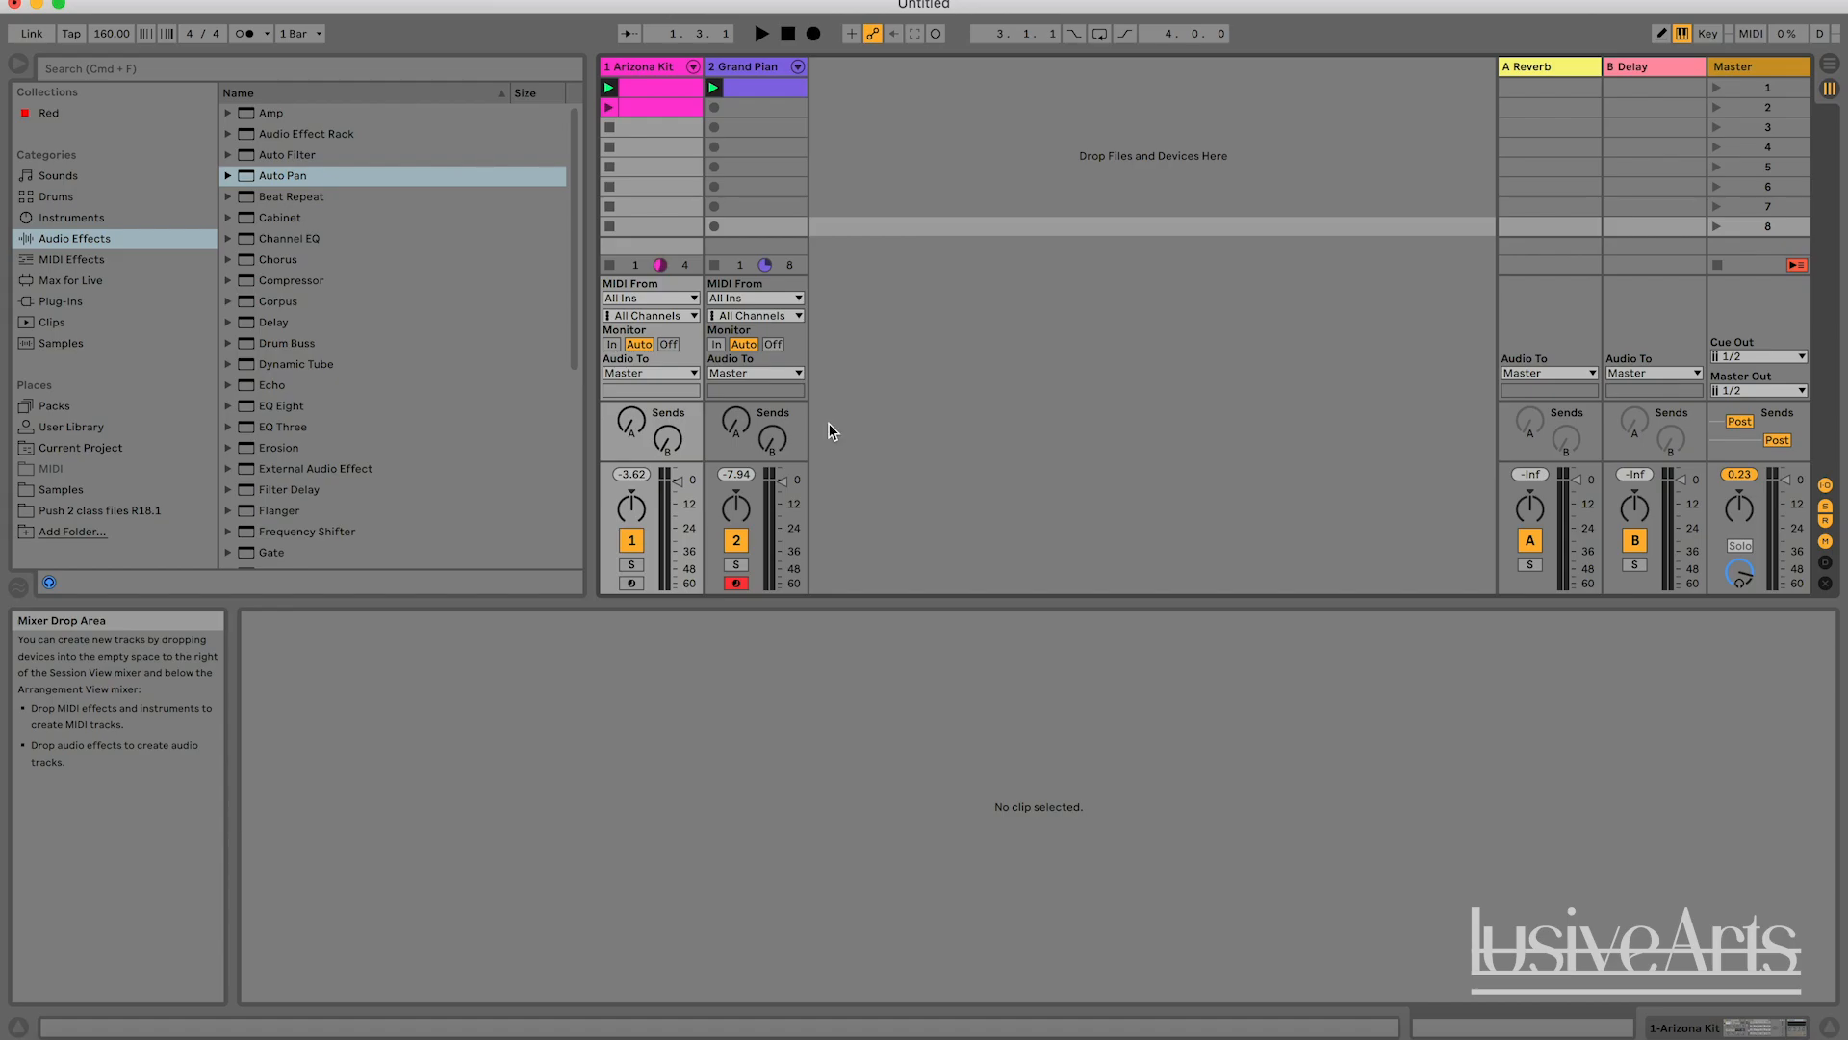
Pan the Arizona Kit track left and the Grand Piano track right, and listen to both clips in short playbacks.
left_click(743, 64)
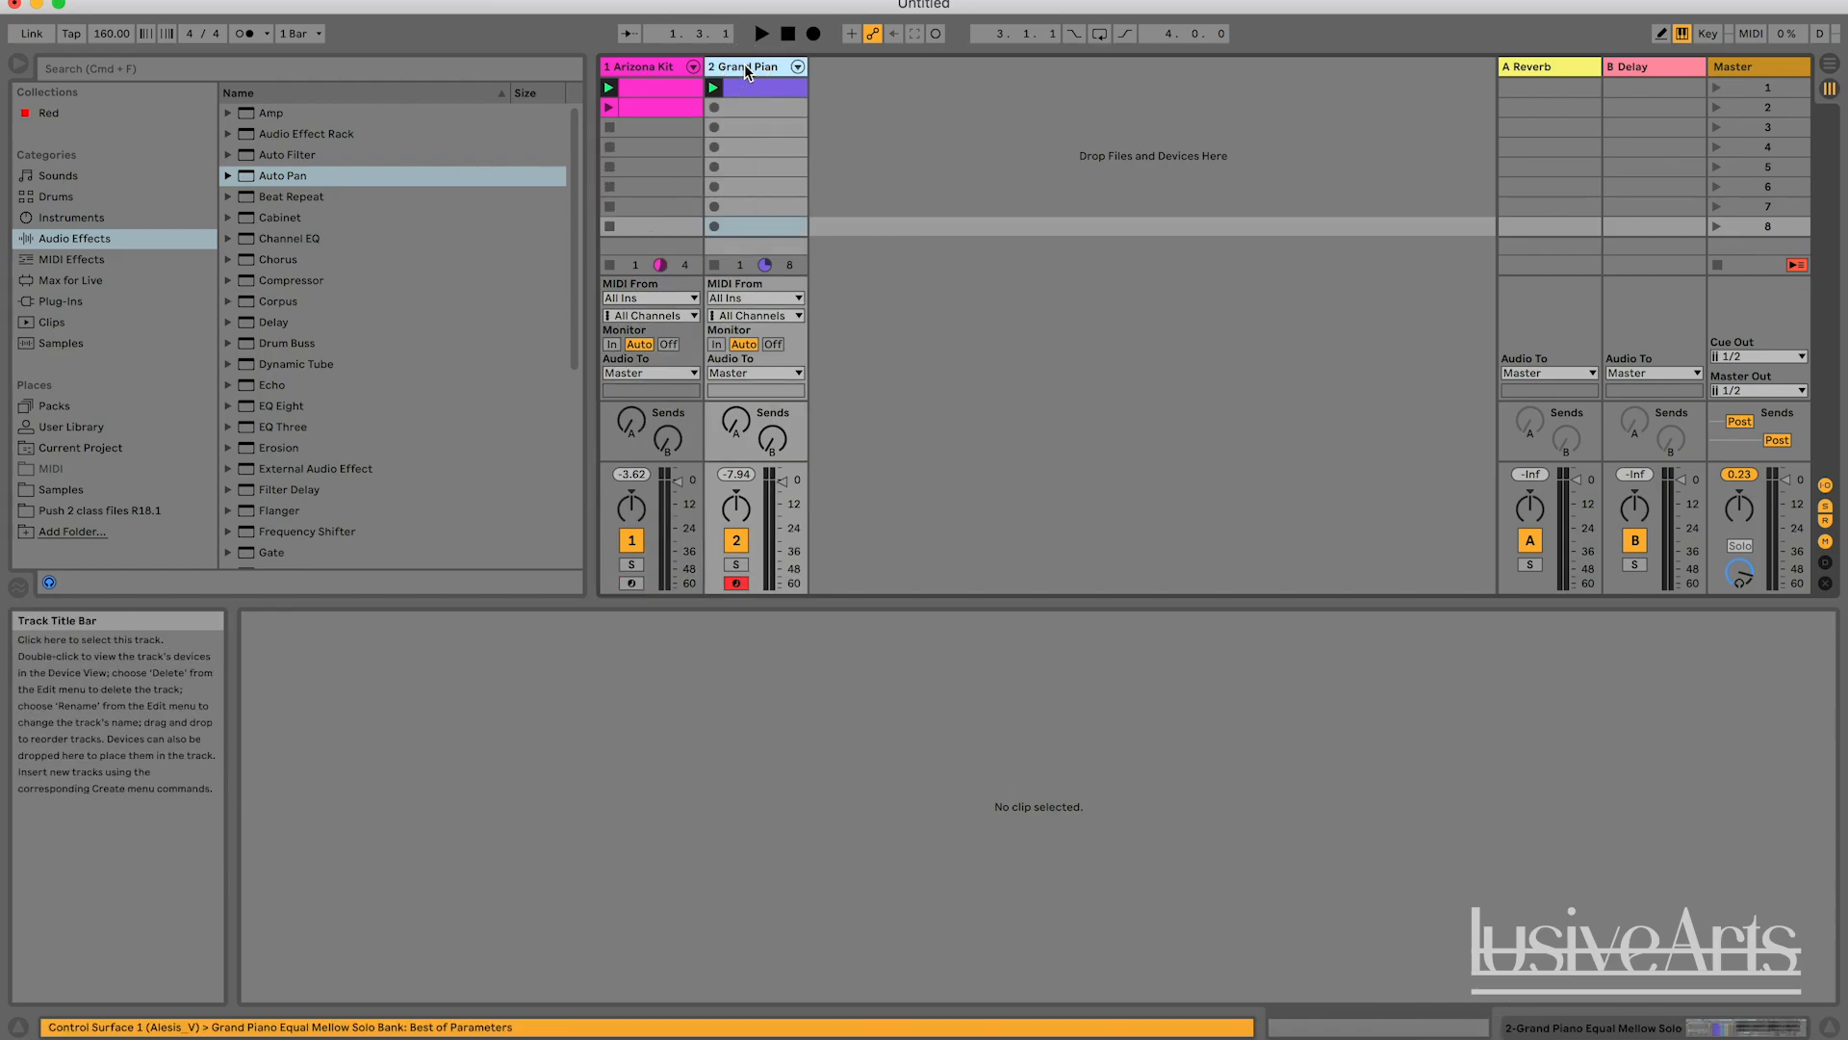
left_click(665, 68)
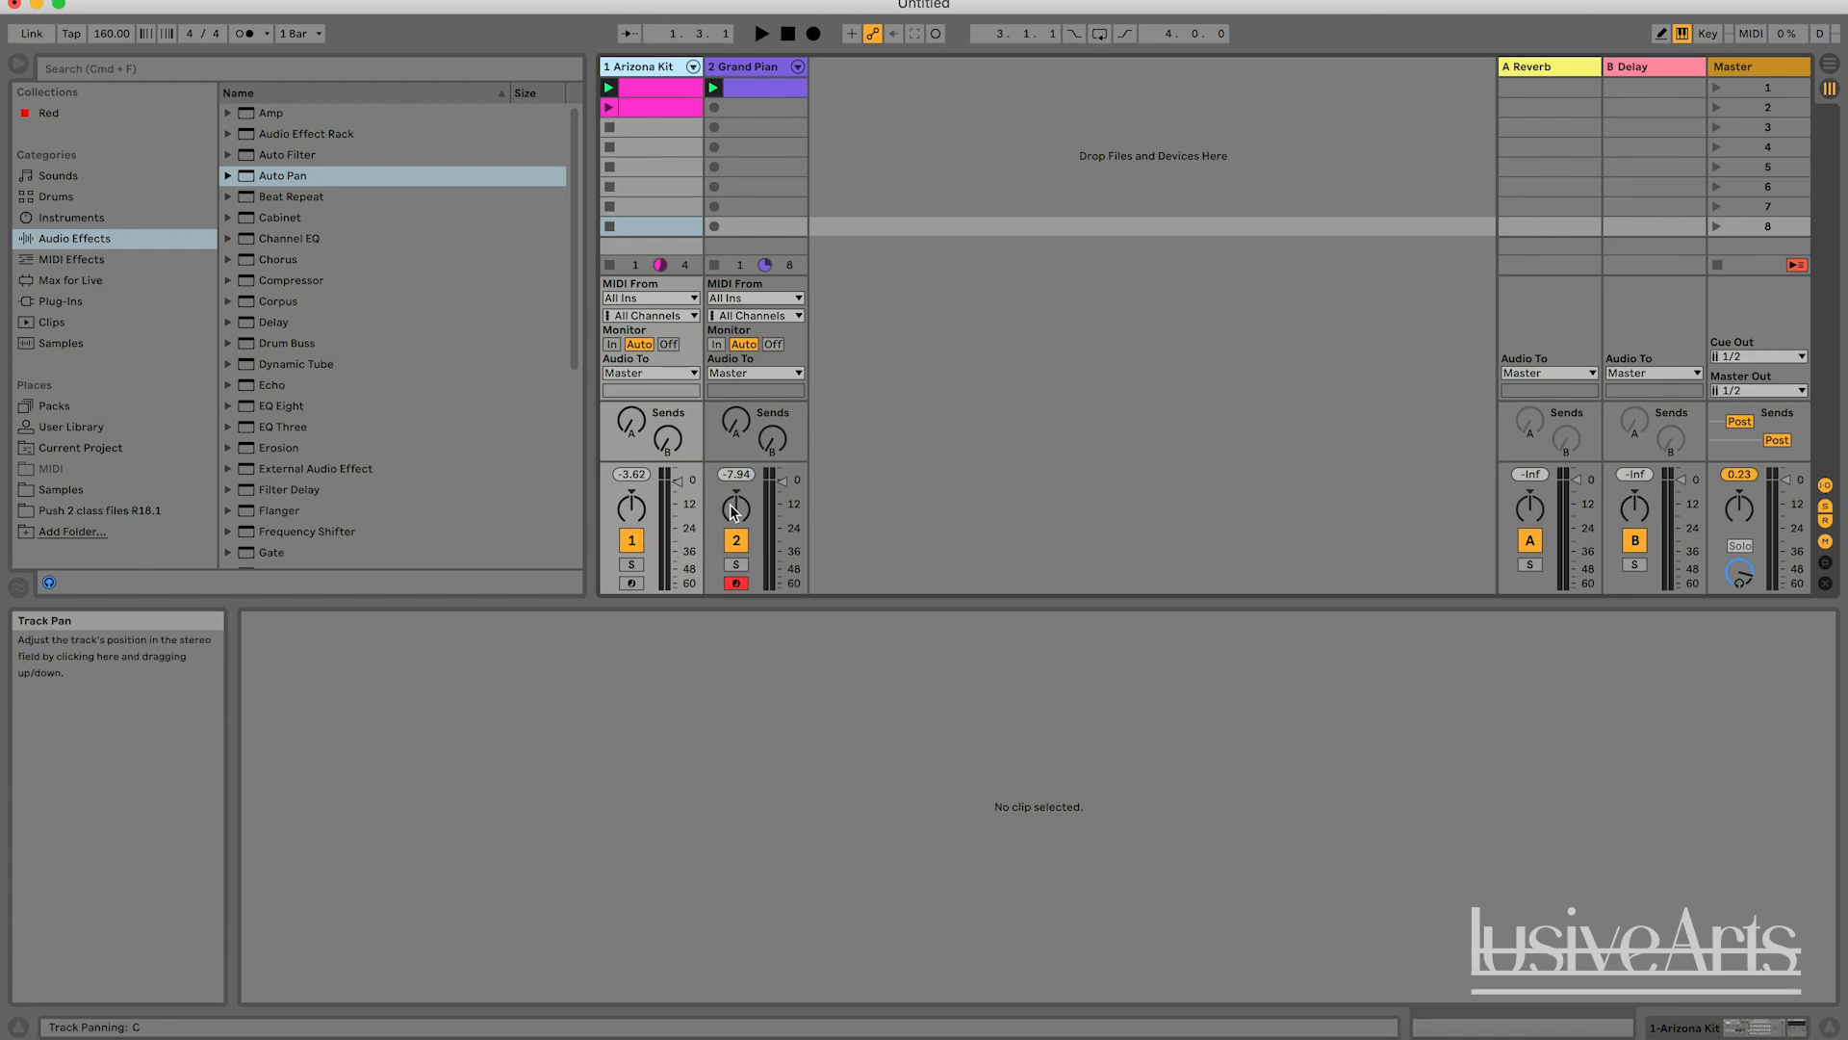
left_click(634, 515)
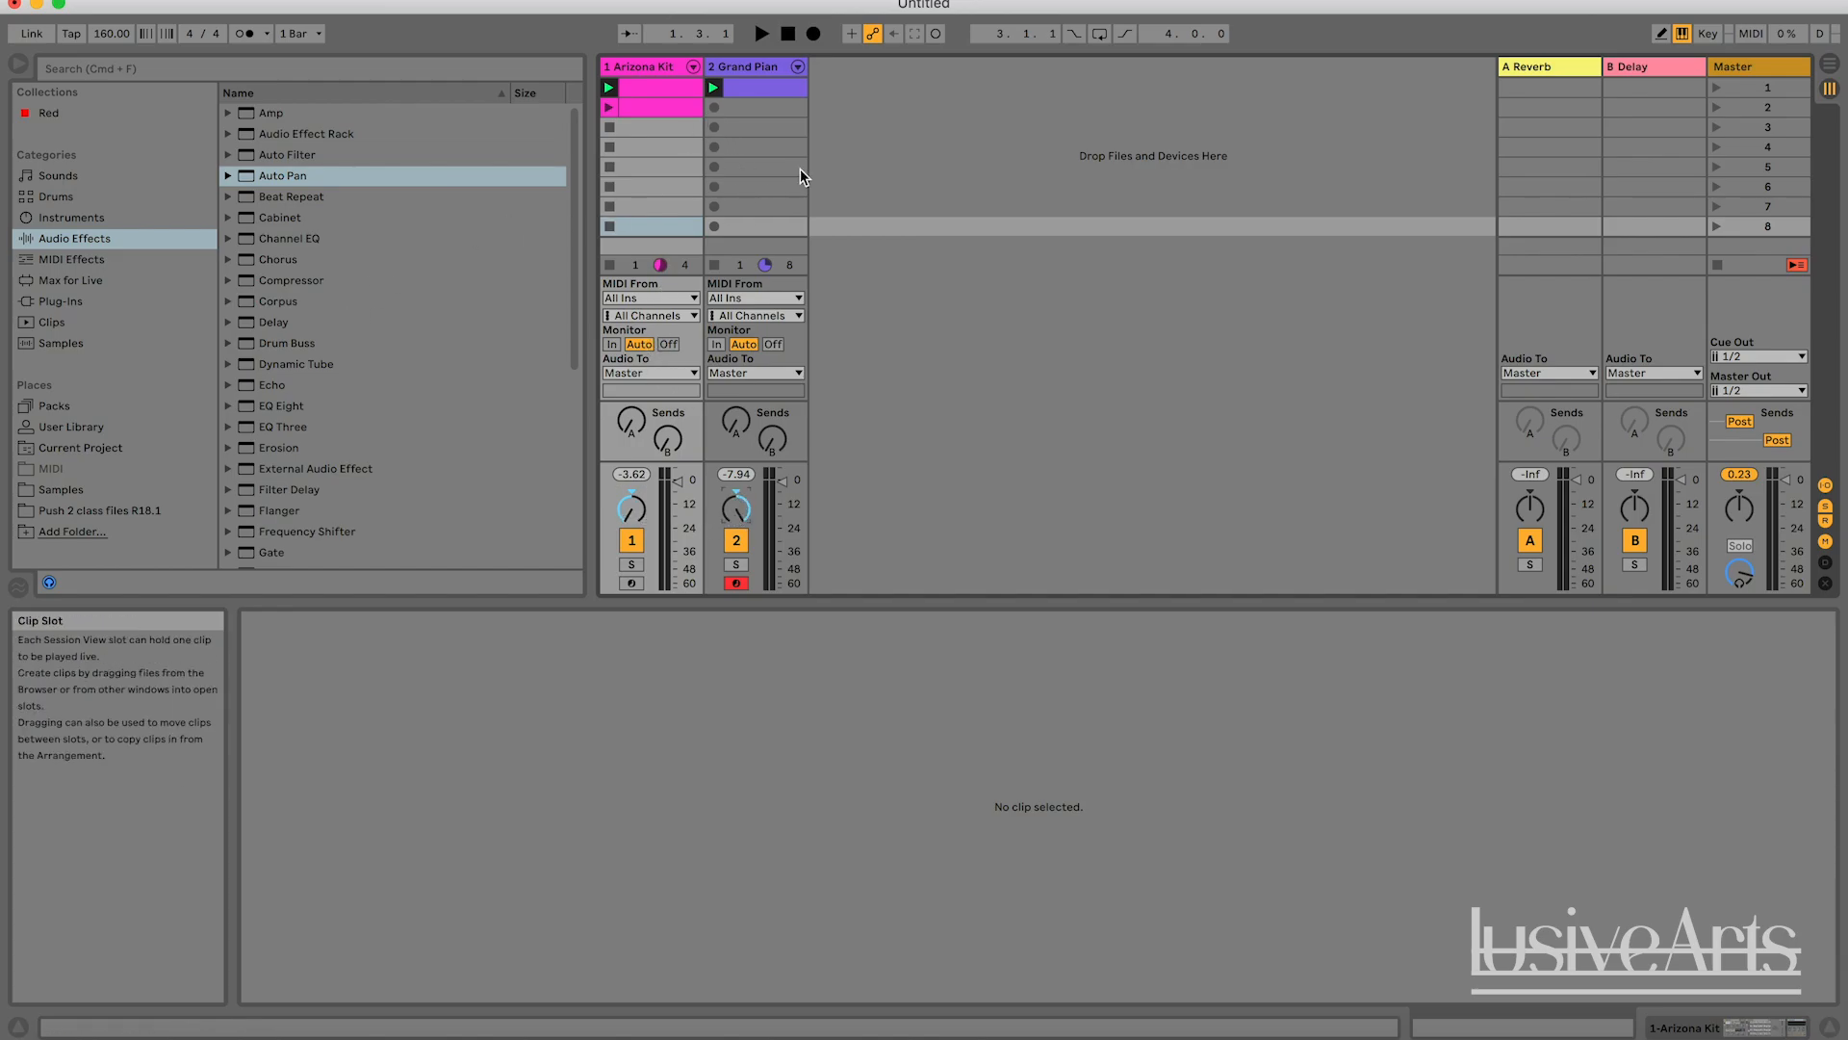
key("space")
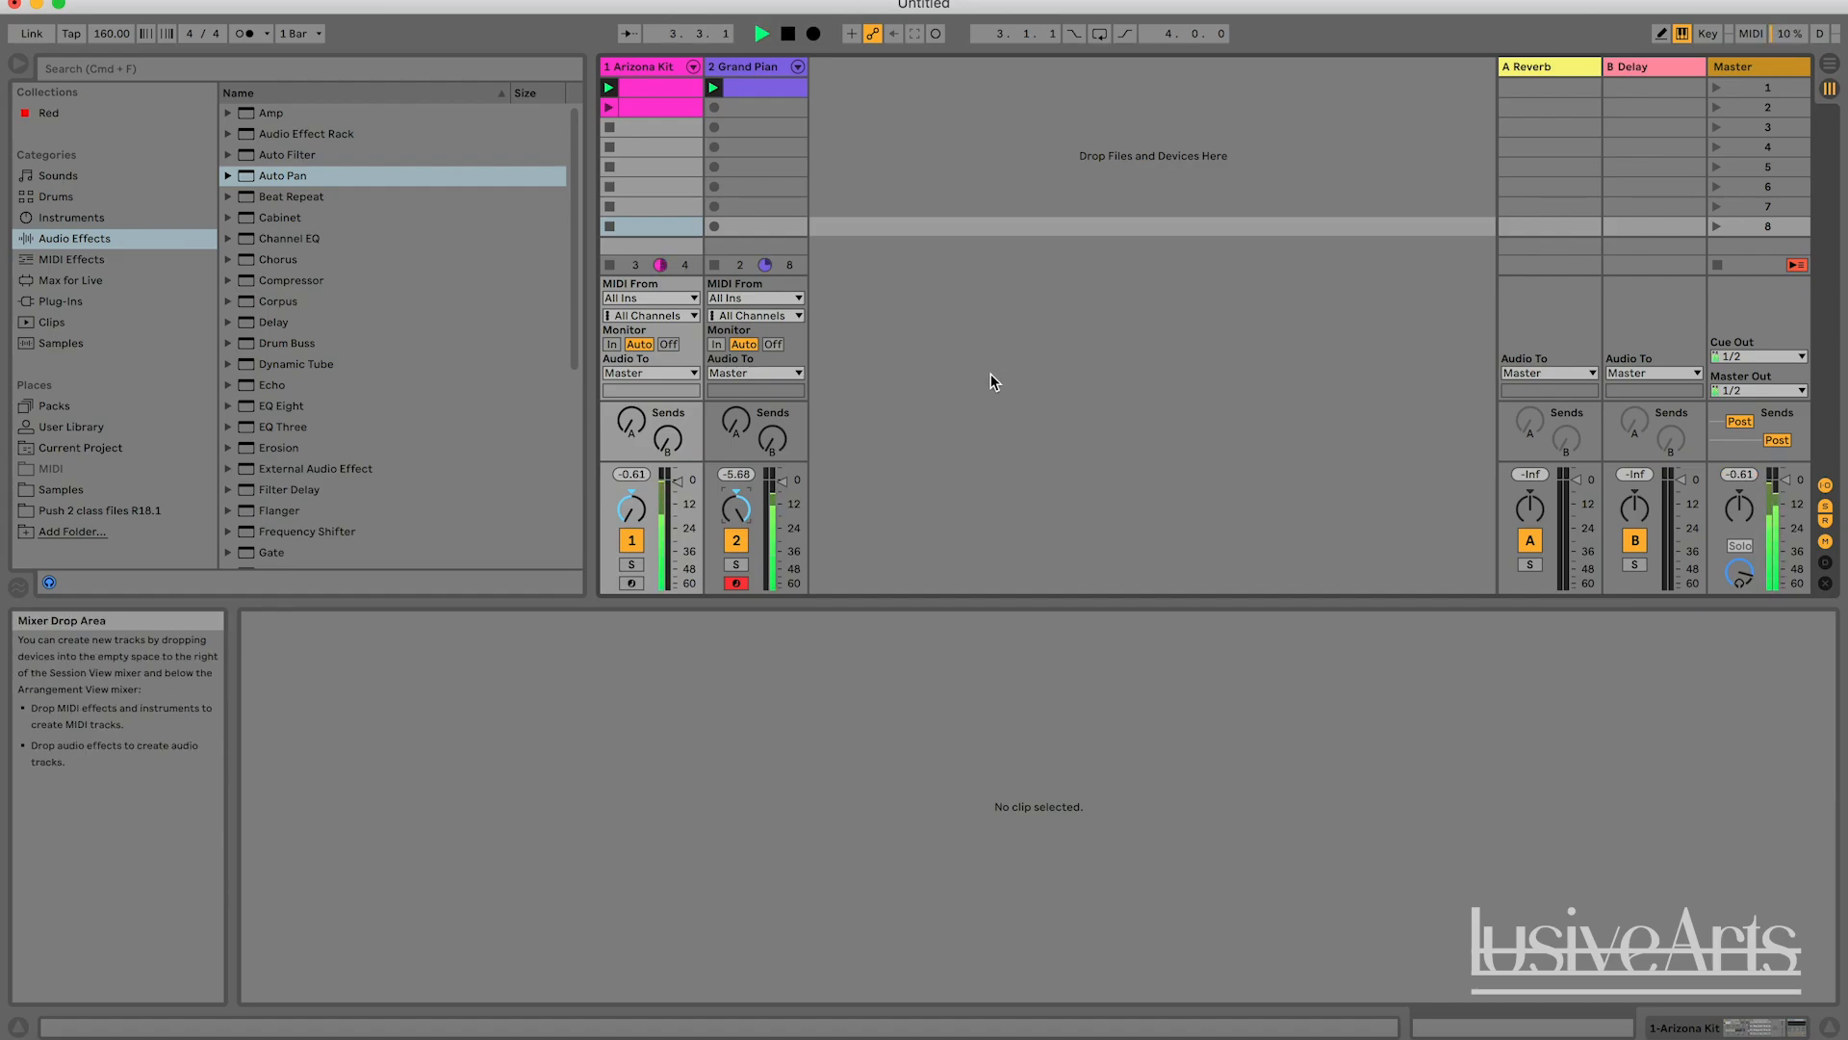
key("space")
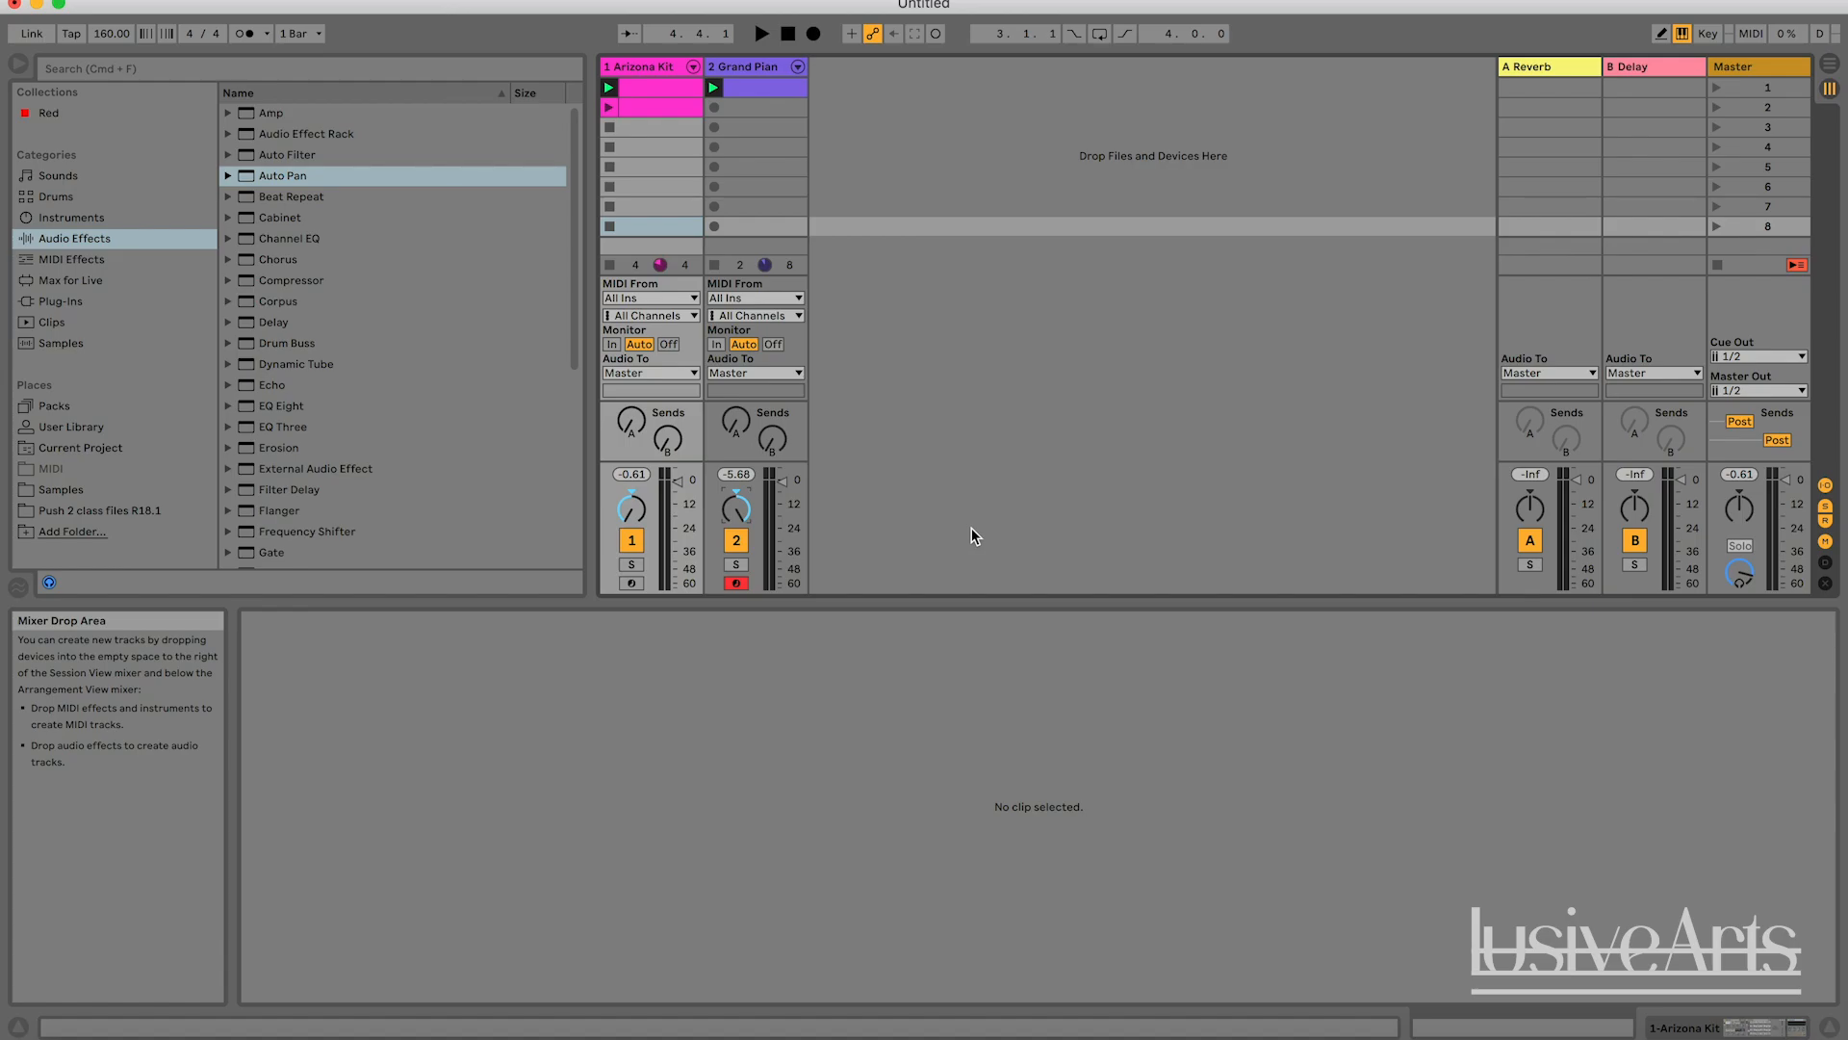
key("space")
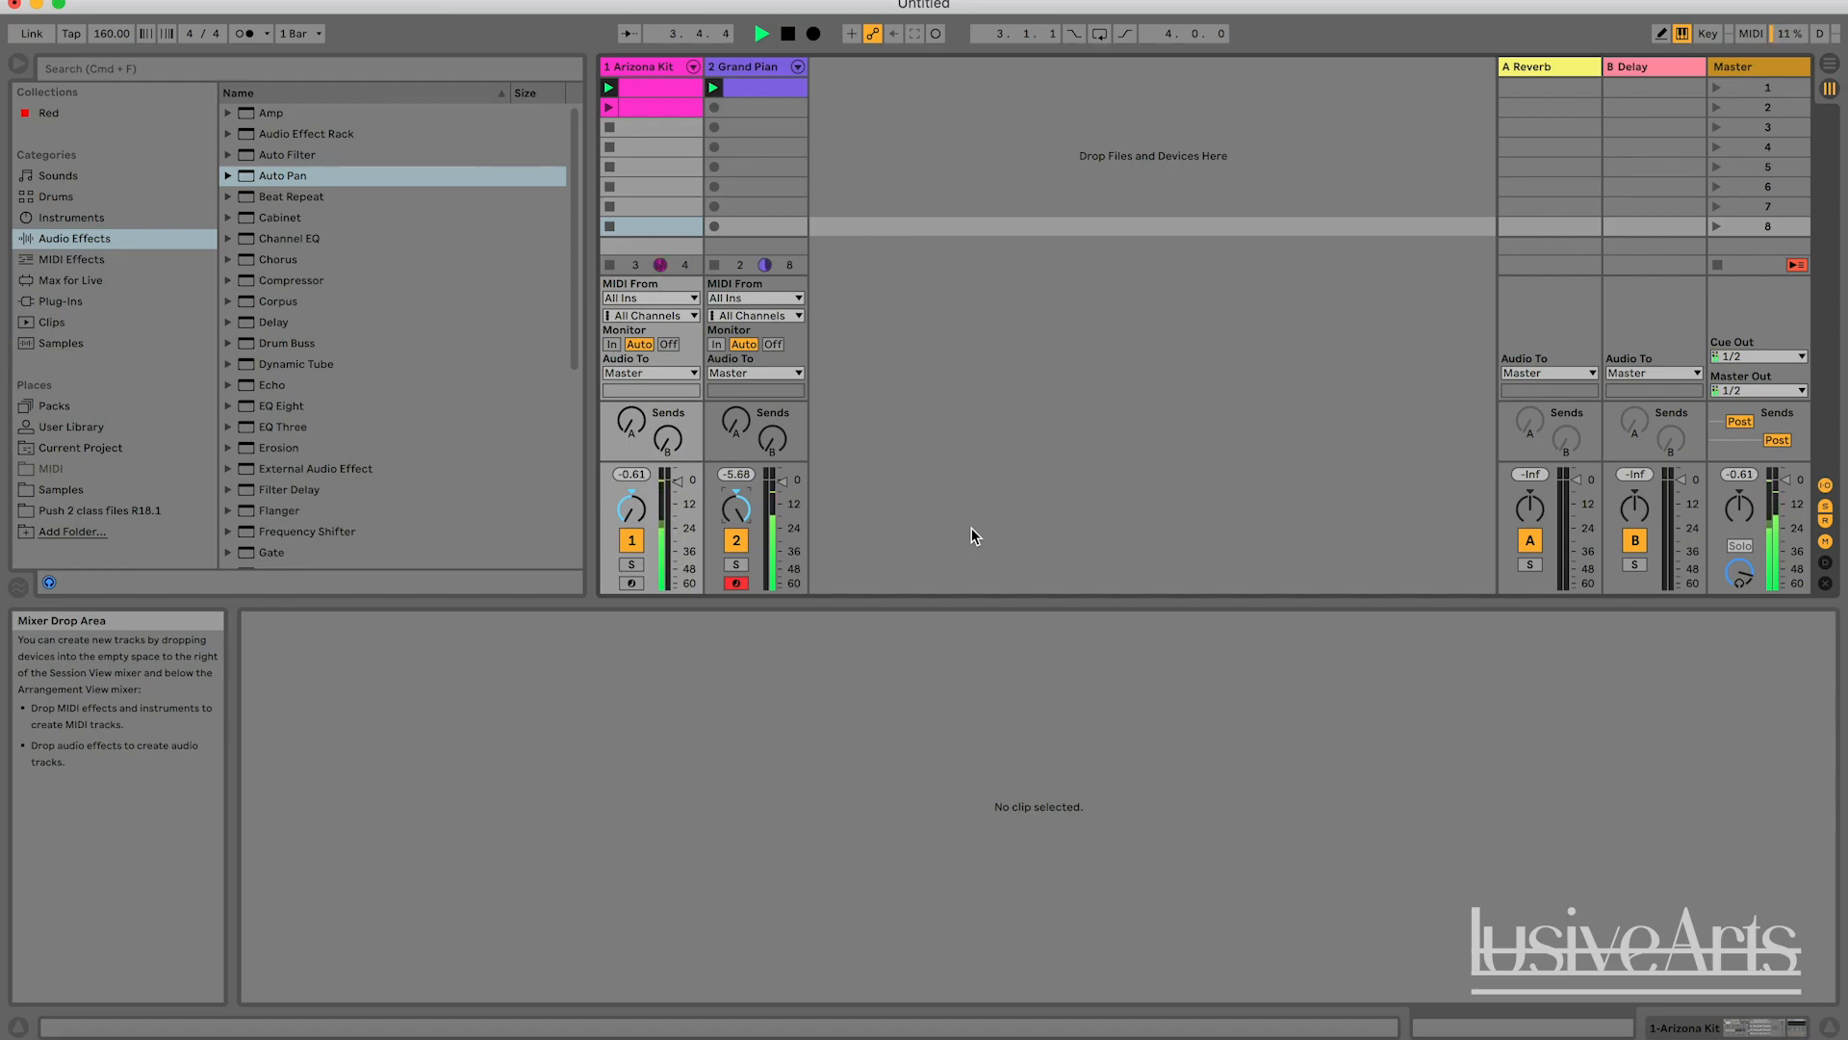
key("space")
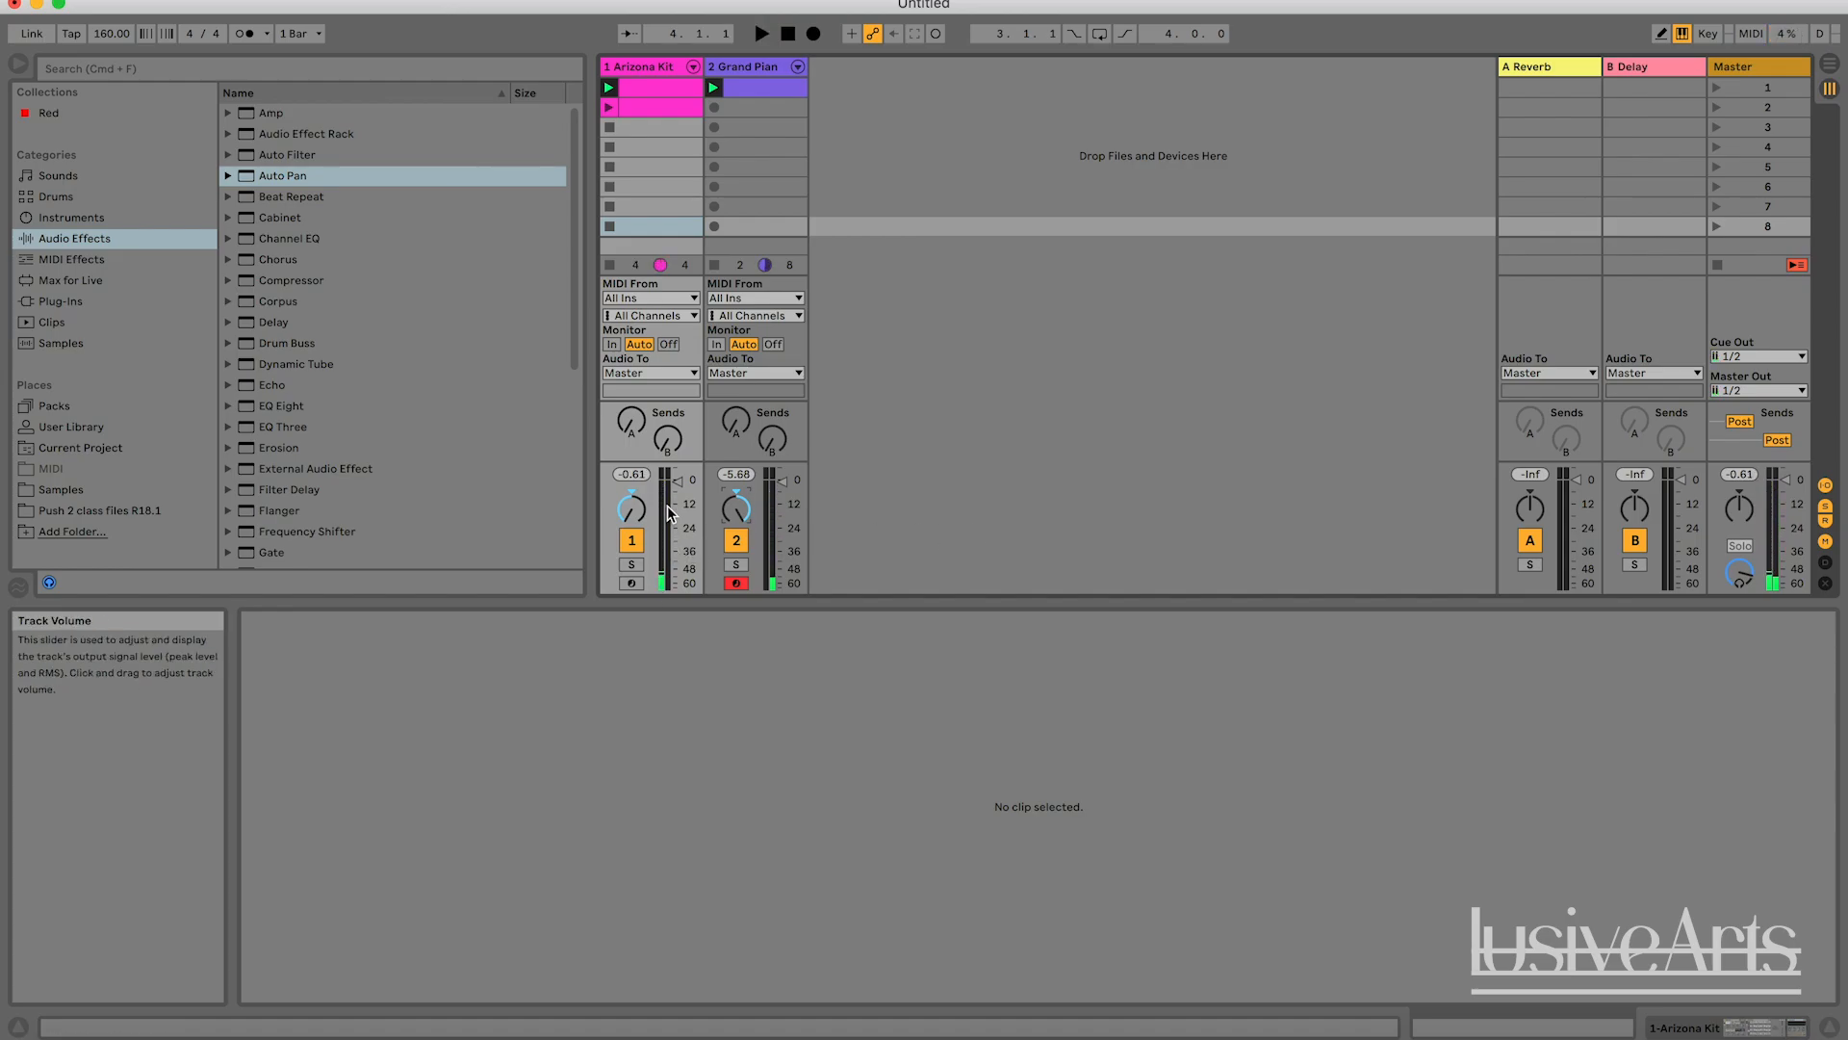
During playback, sweep the Grand Piano's panning over to the left and the Arizona Kit's panning to 50R.
key("space")
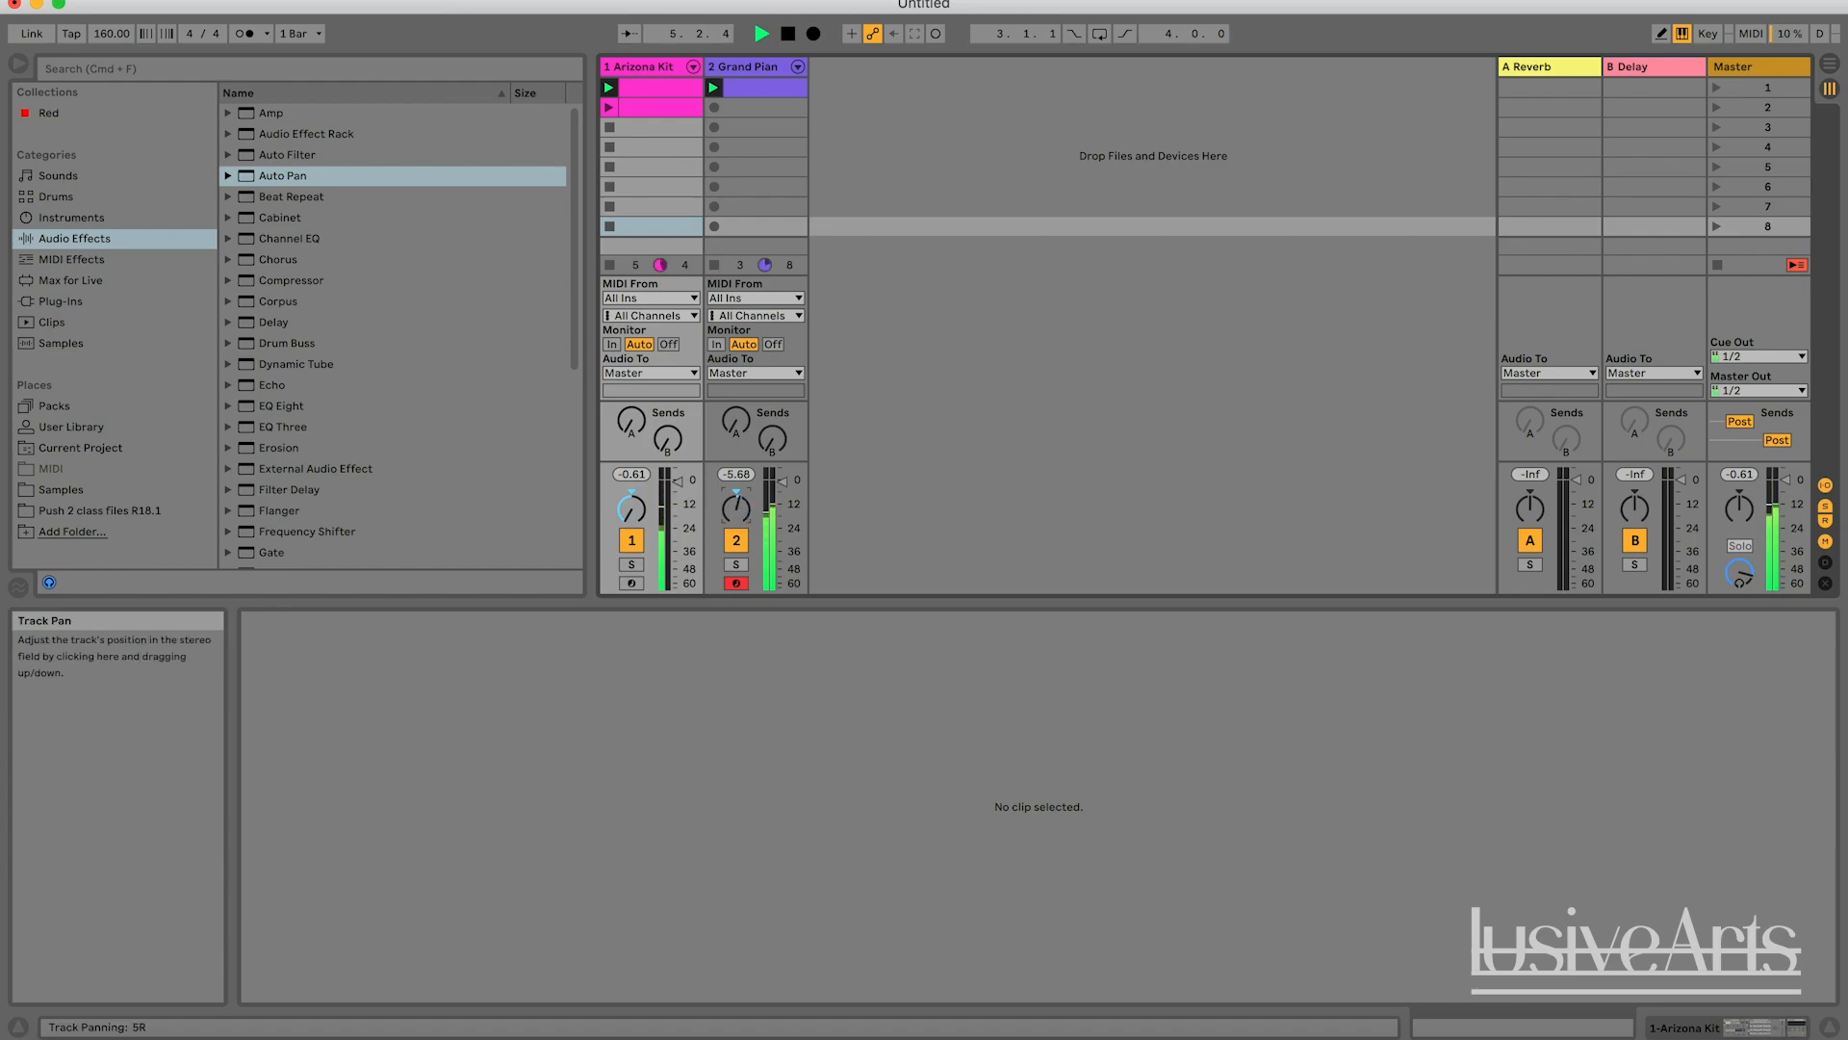
left_click_drag(737, 507, 736, 541)
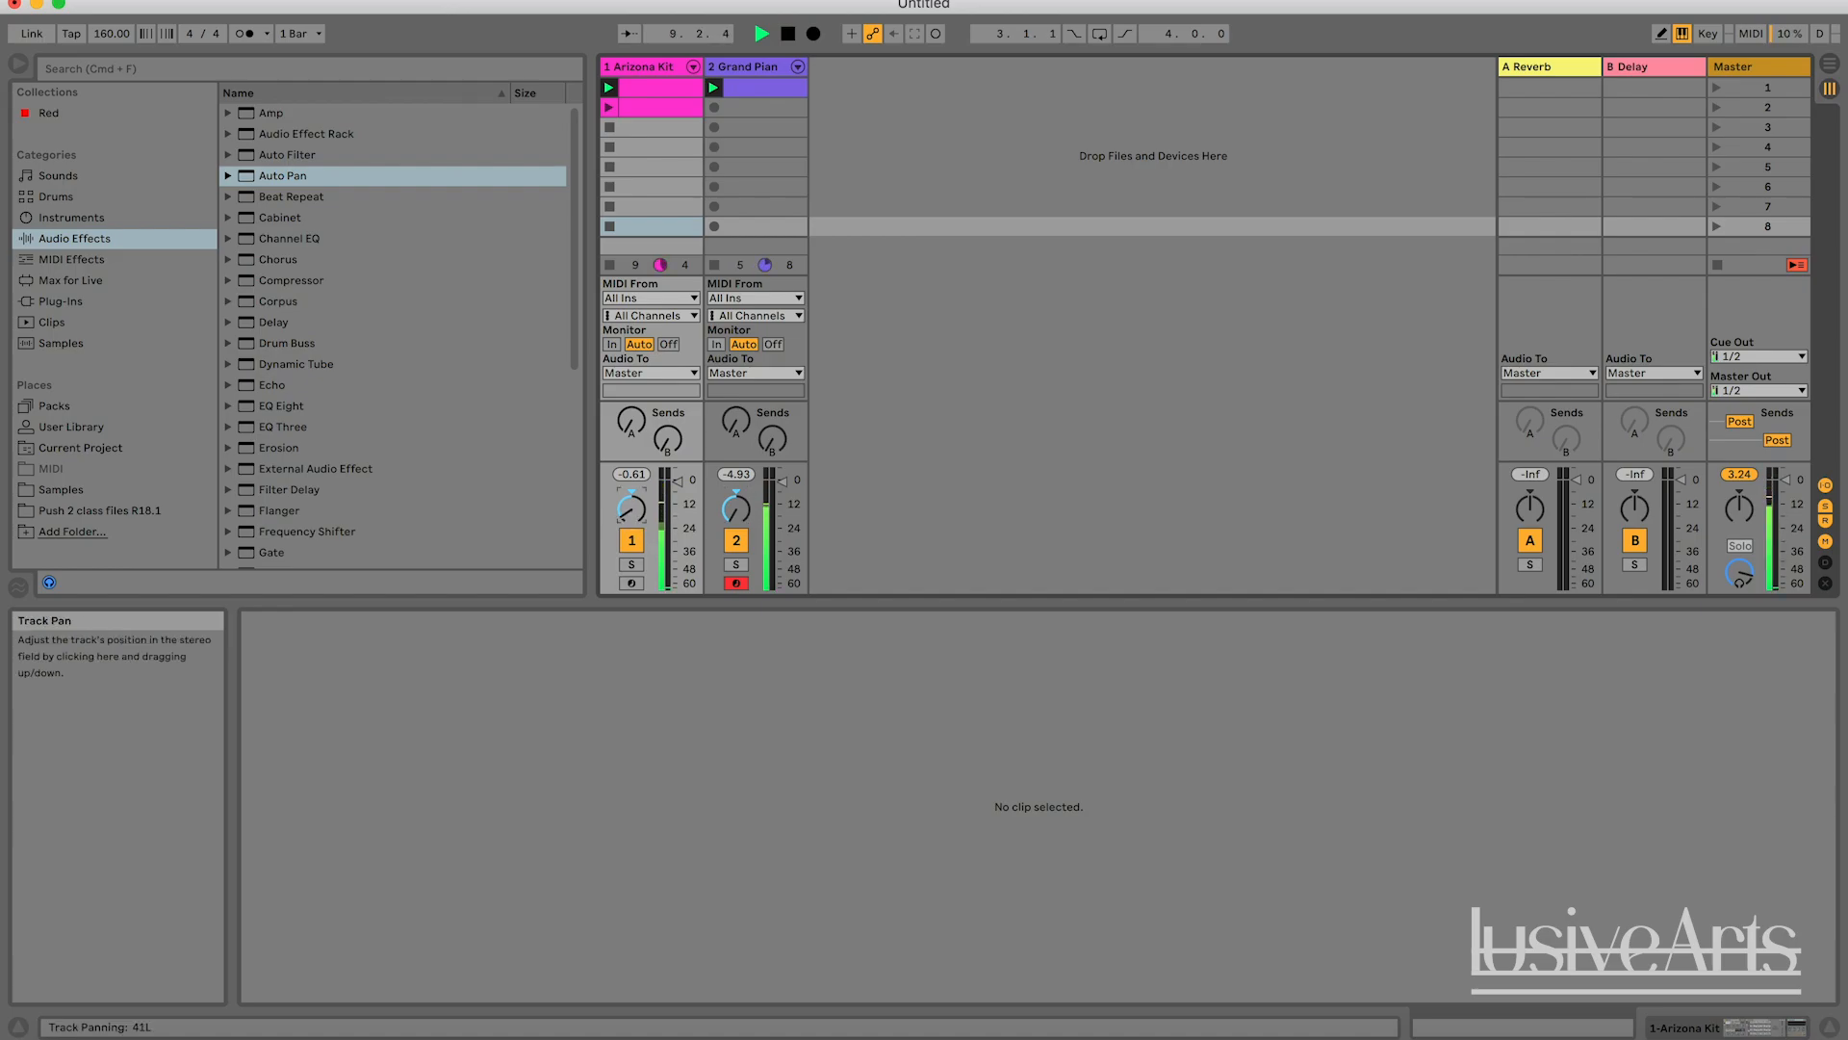
left_click_drag(631, 507, 632, 498)
left_click_drag(632, 512, 631, 462)
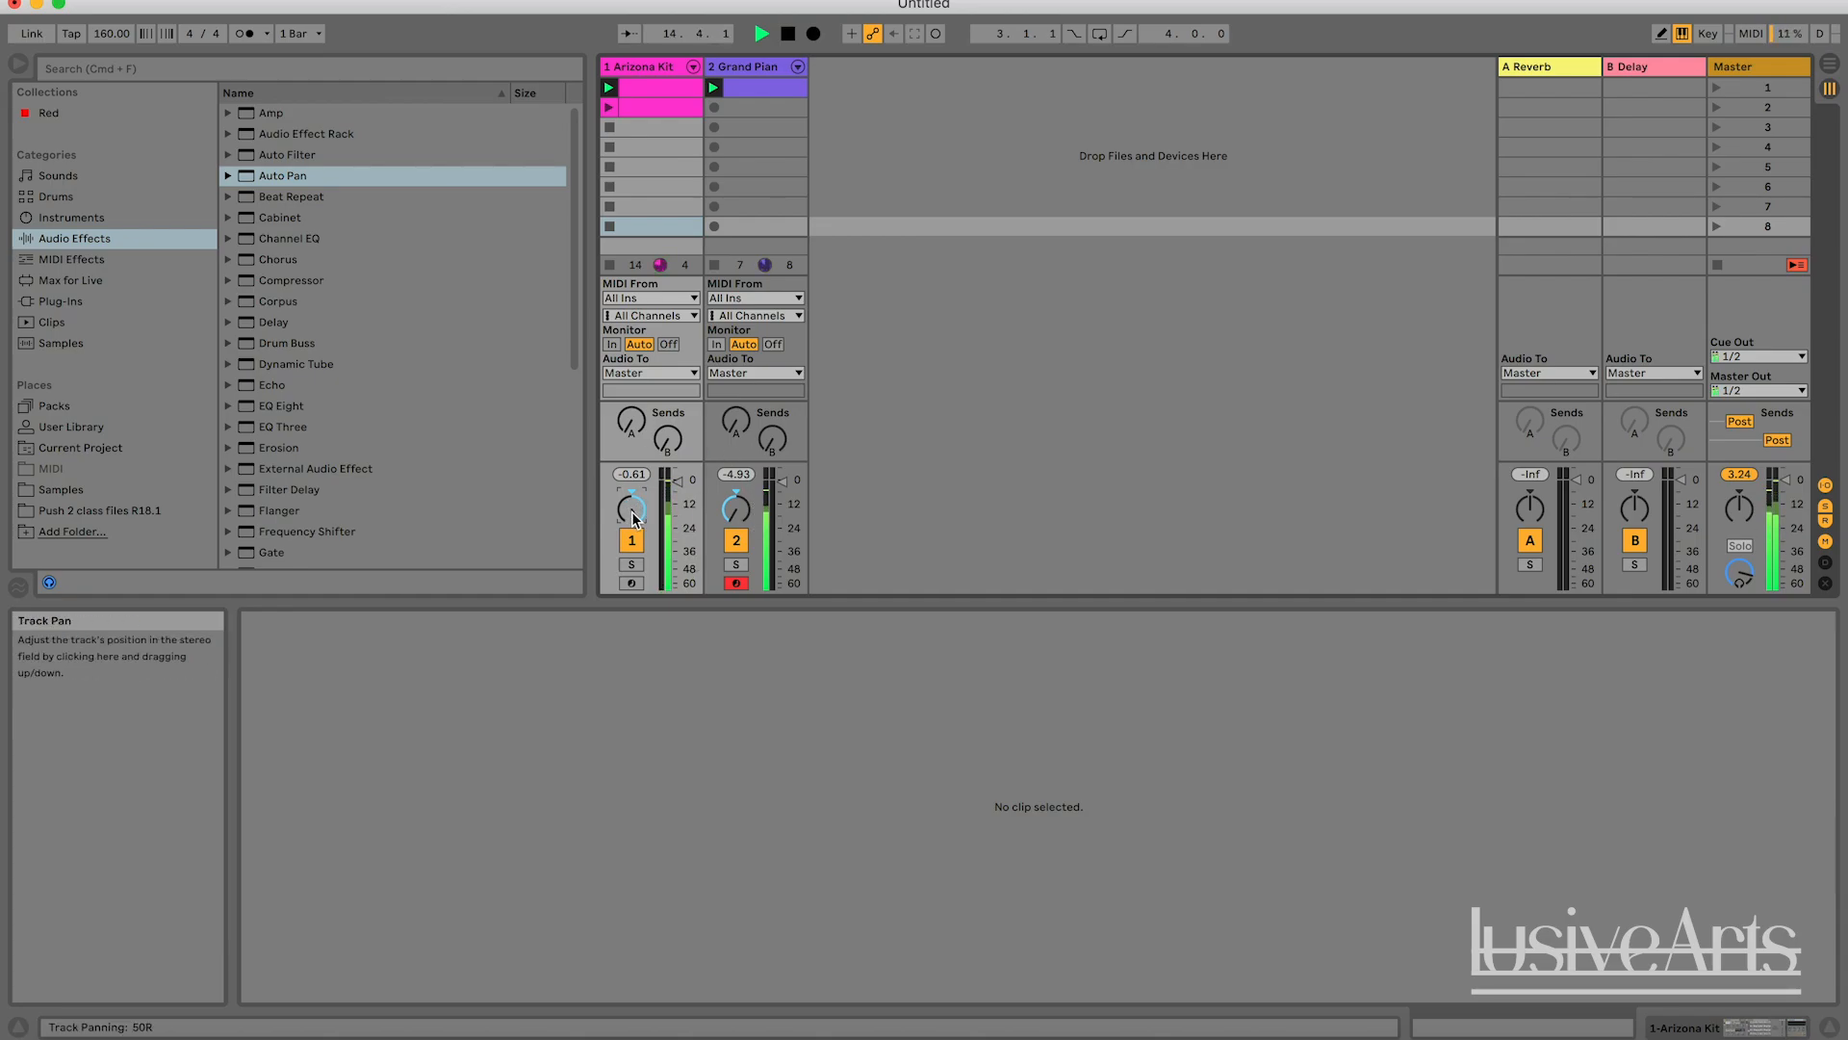
Reset the panning of the Arizona Kit and Grand Piano tracks to centre, and stop playback.
double_click(631, 513)
double_click(737, 513)
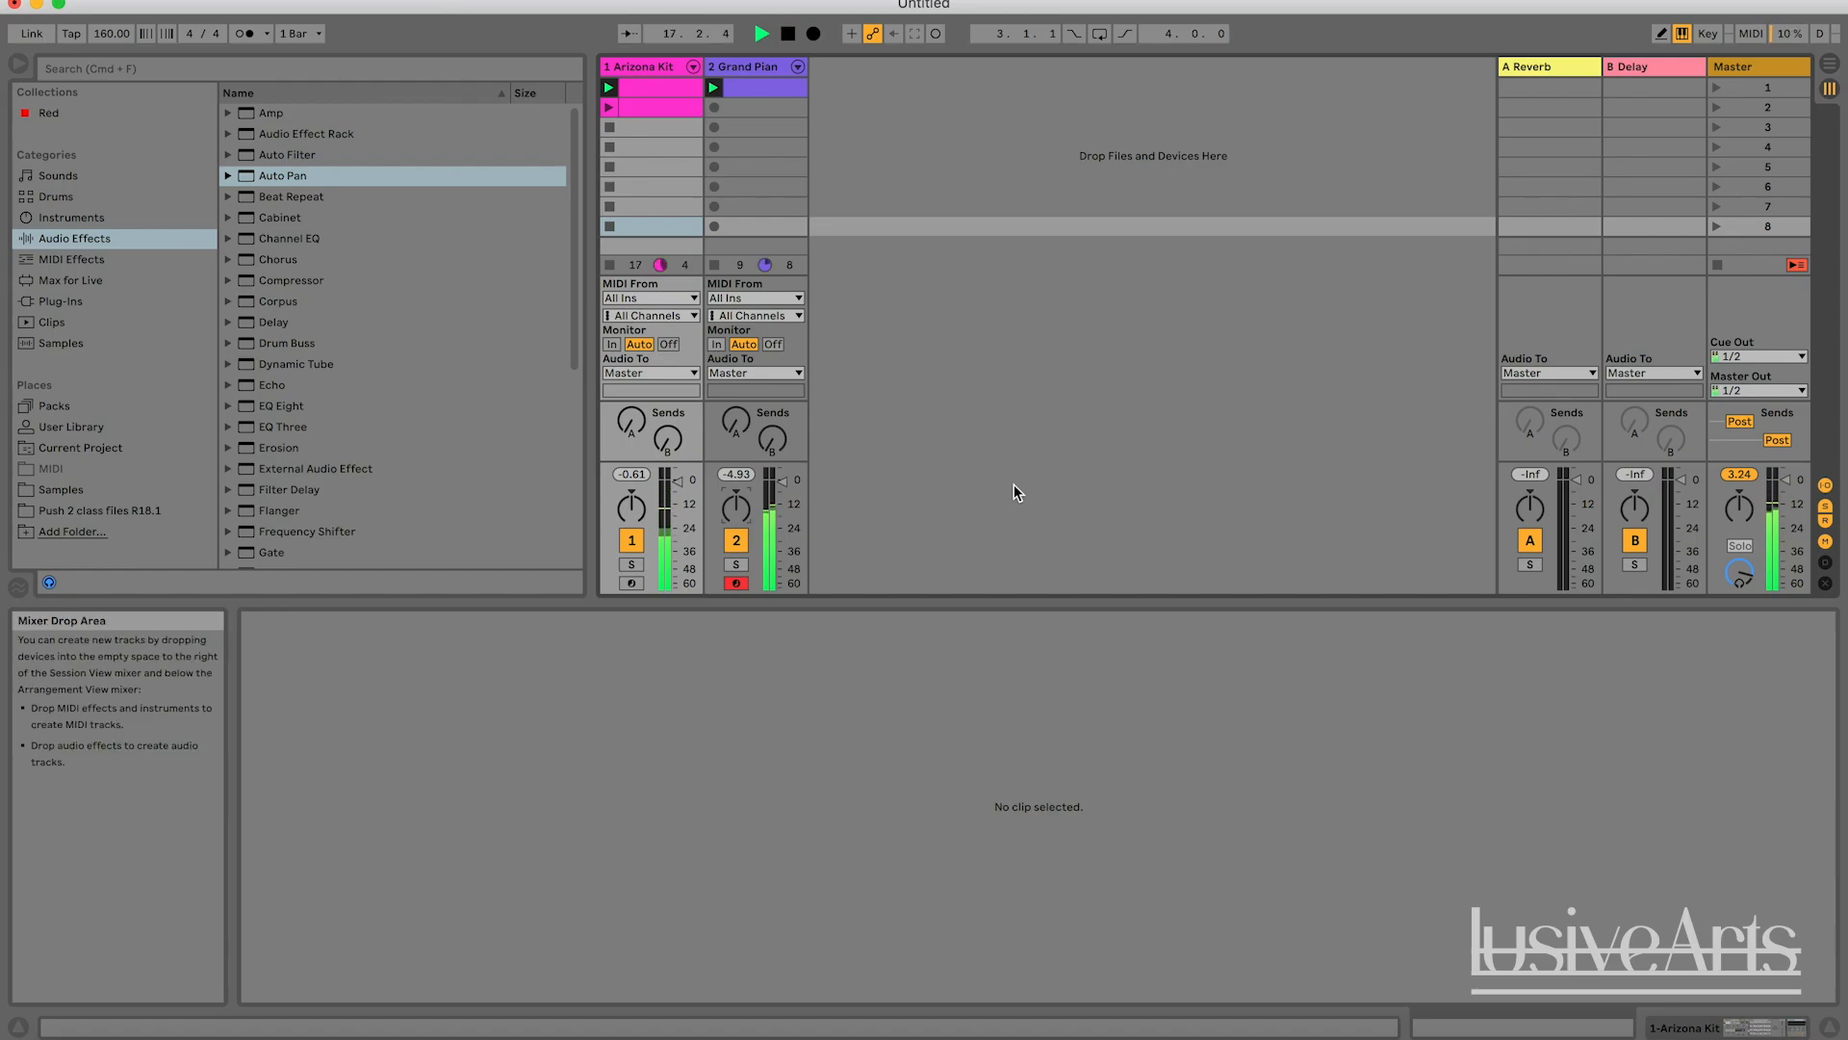
key("space")
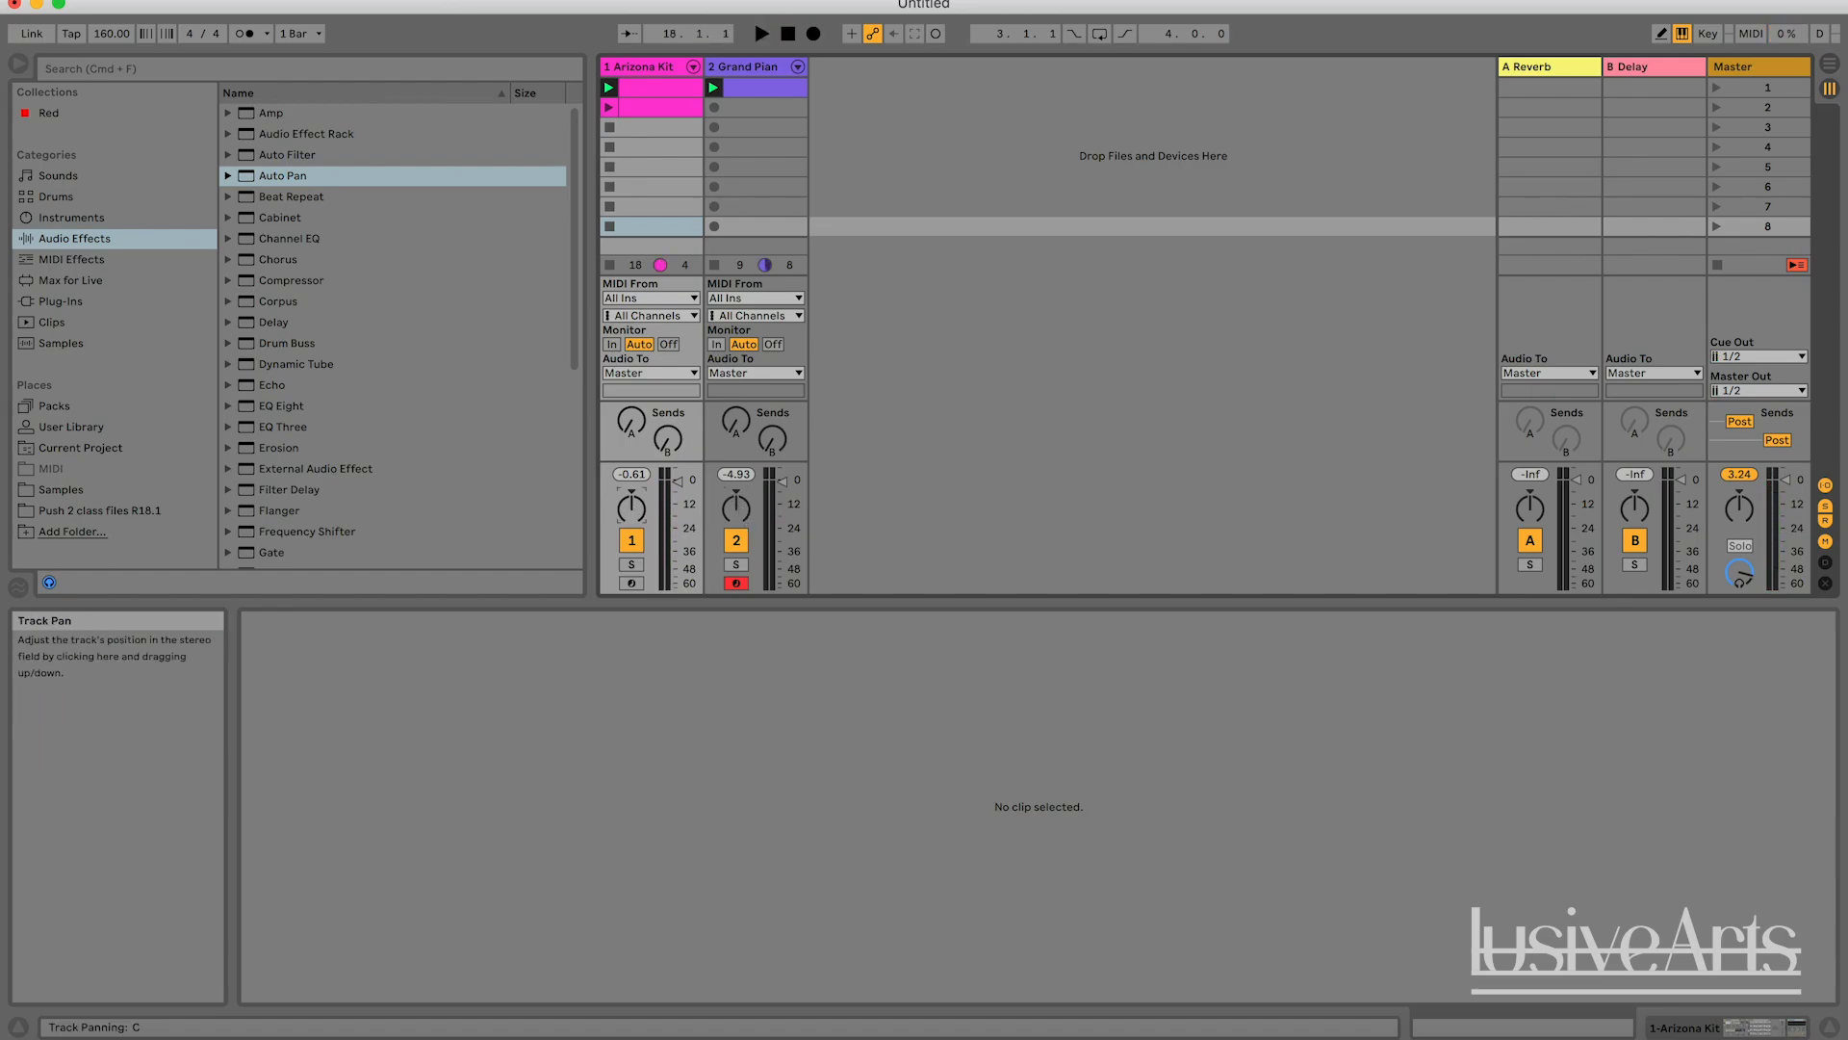
mouse_move(631, 510)
left_mouse_down()
mouse_move(631, 495)
mouse_move(631, 510)
left_mouse_up()
double_click(629, 512)
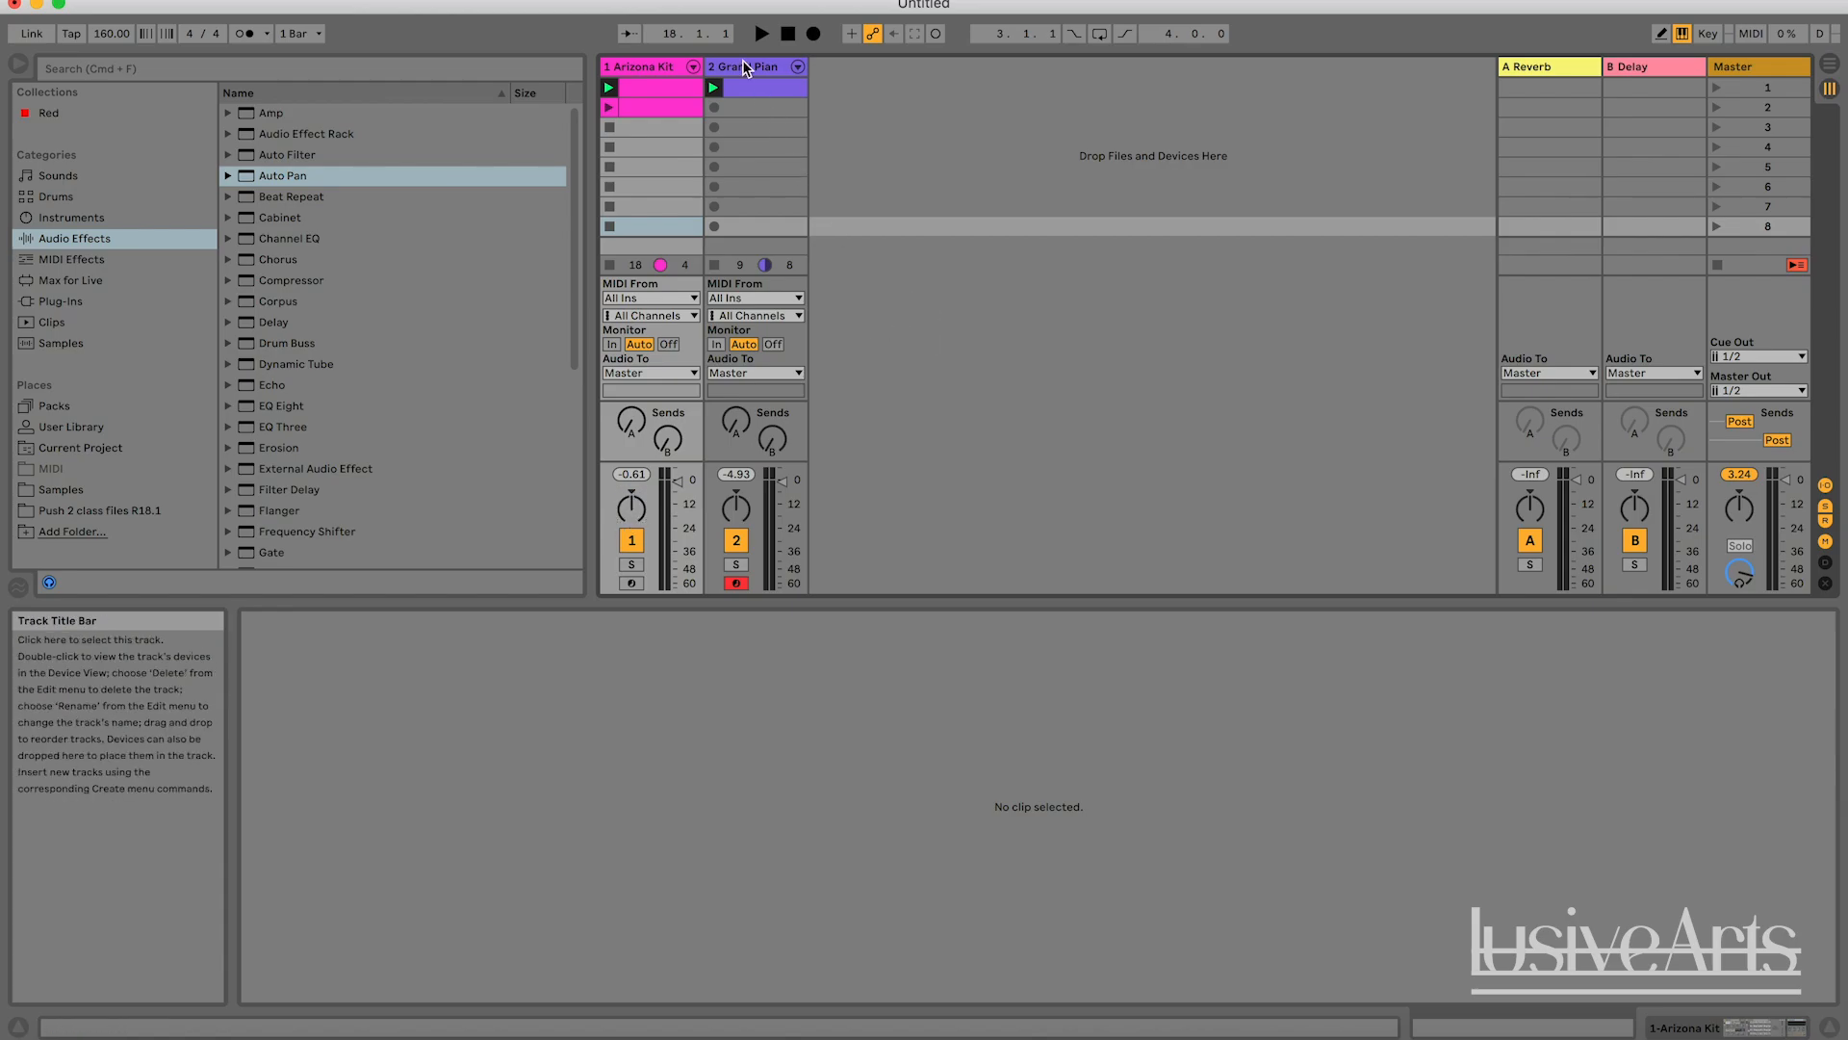
Set the Arizona Kit's Auto Pan Amount to 38.1 % during playback, and mute the Grand Piano track.
double_click(666, 68)
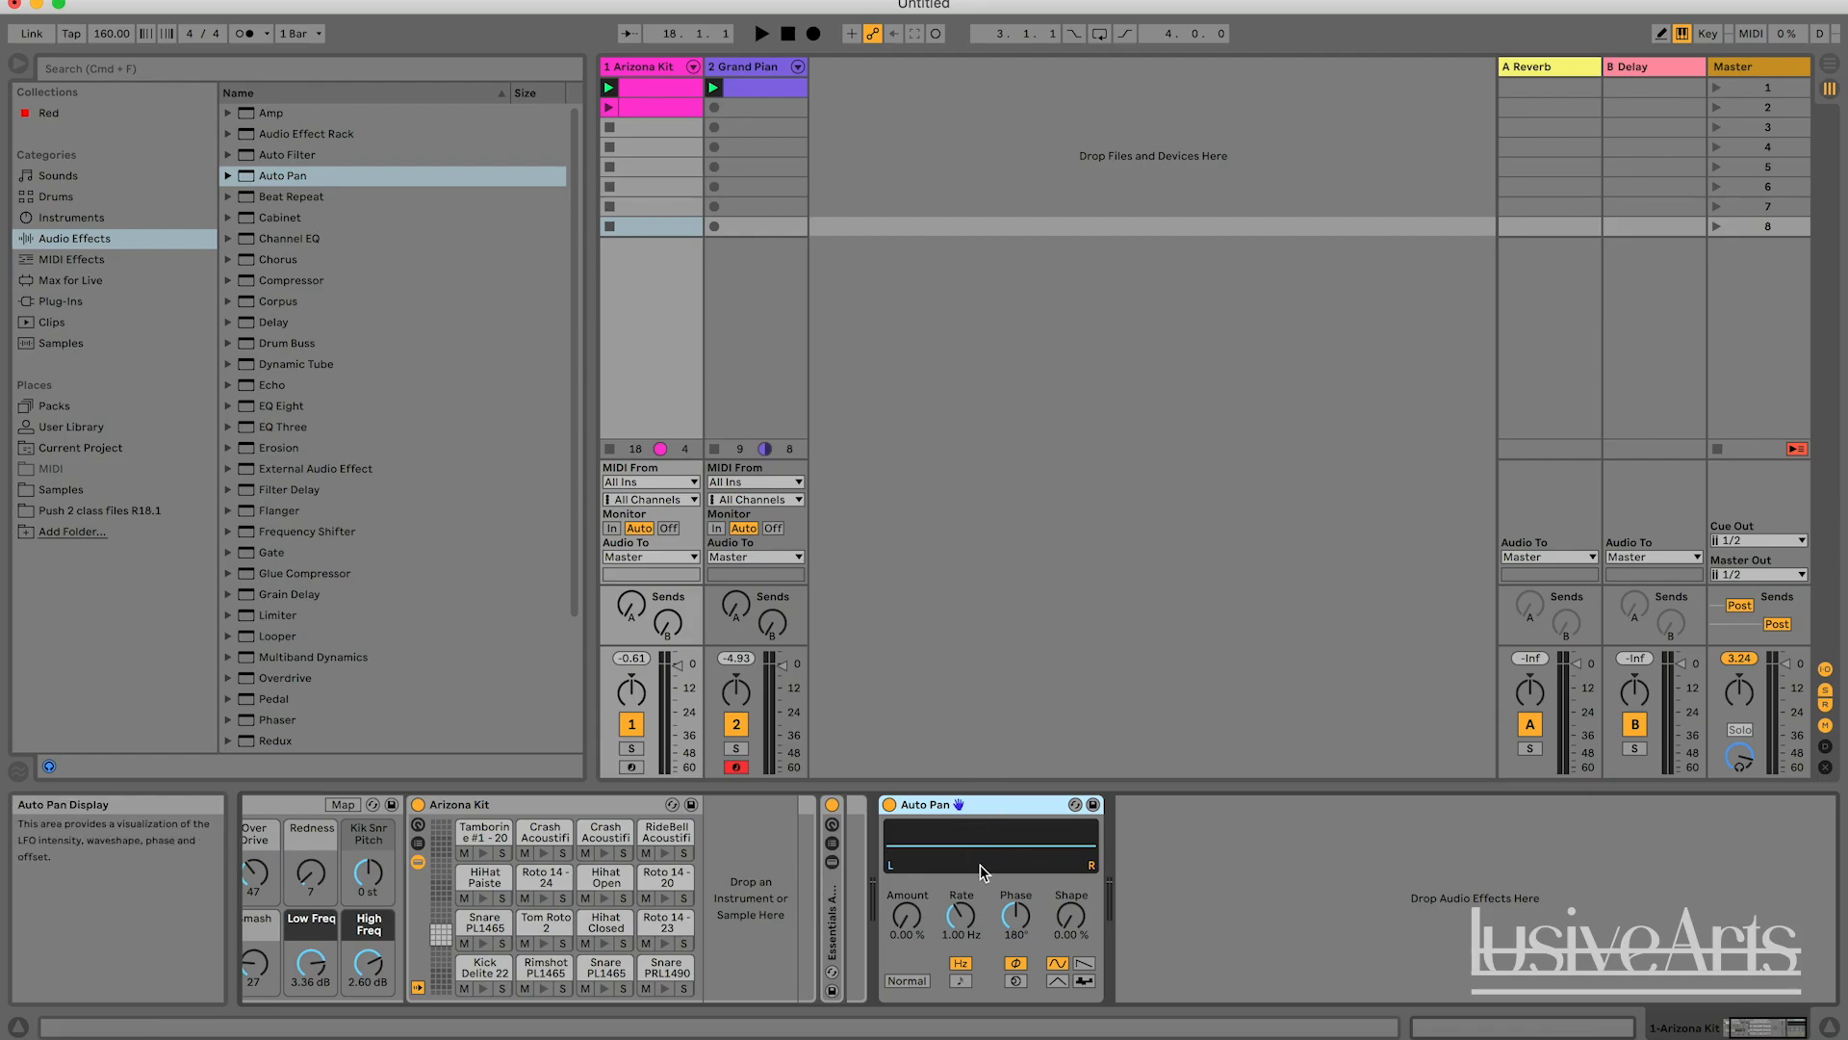
key("space")
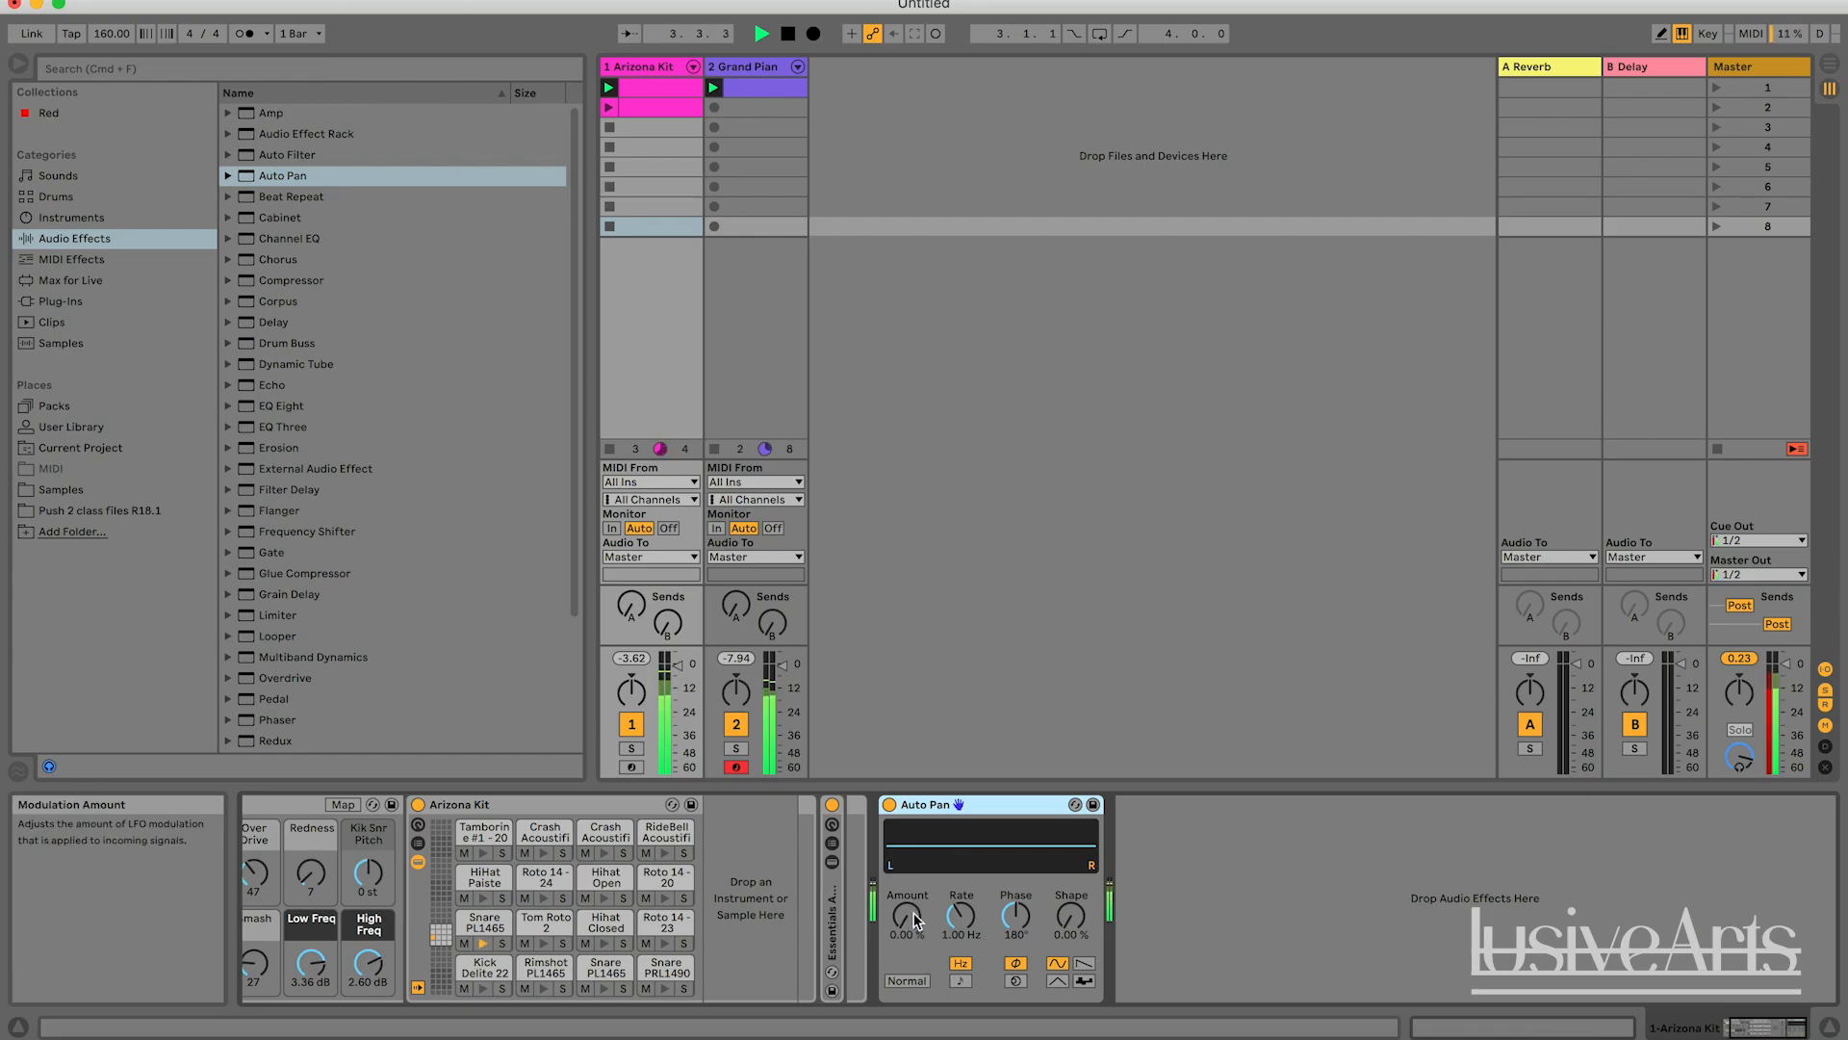
left_click_drag(907, 922, 906, 849)
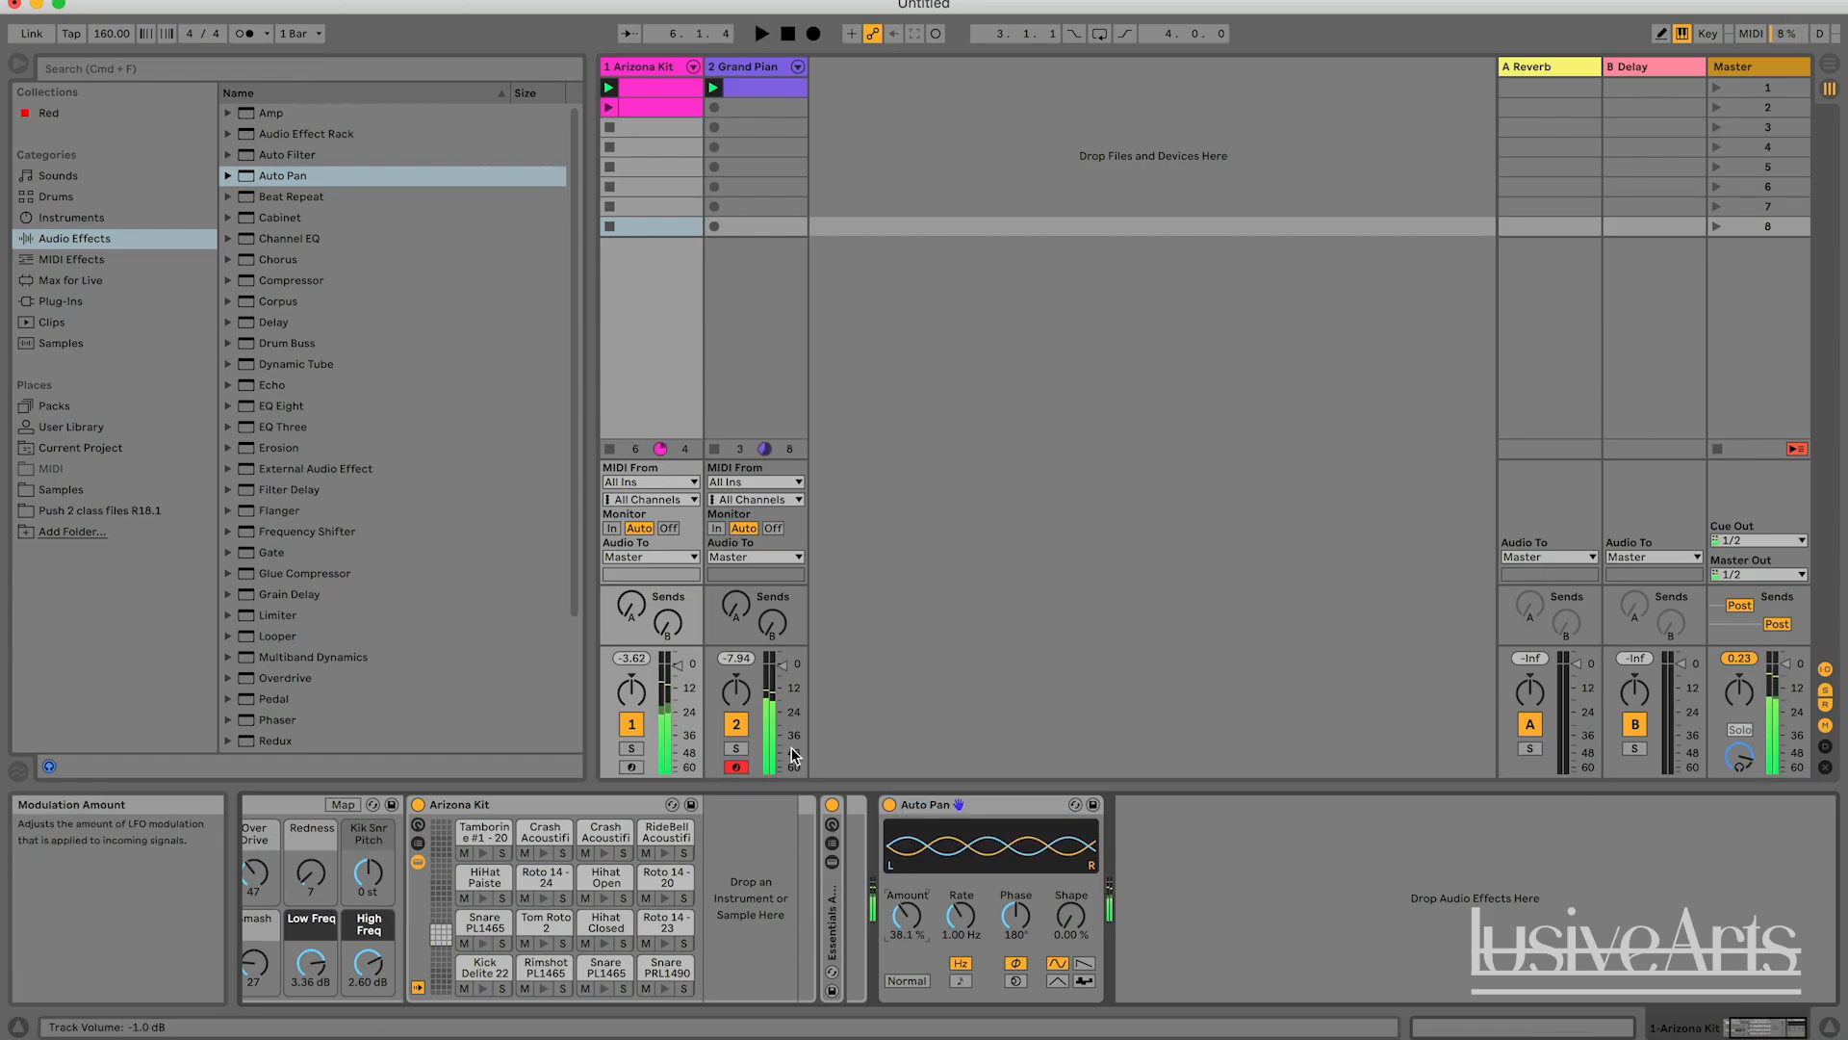
left_click(738, 726)
key("space")
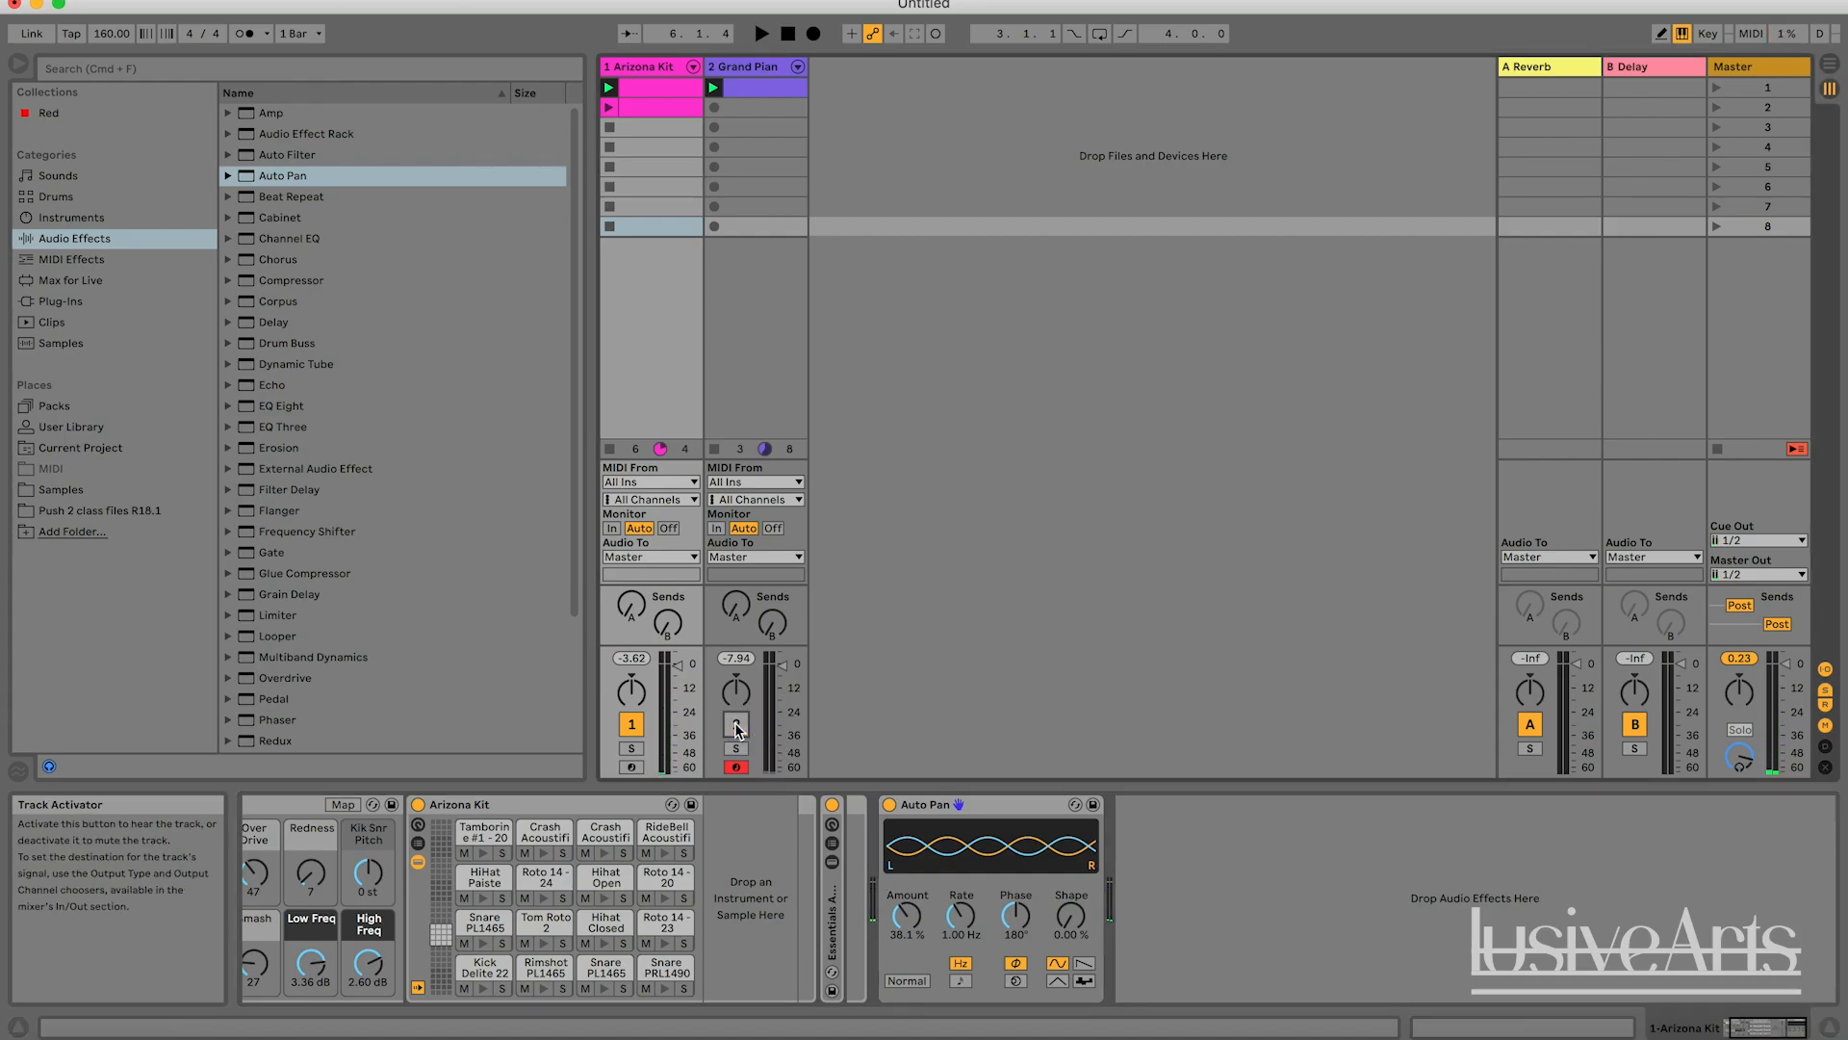
Set the Arizona Kit's Auto Pan Amount to 100 % and its Rate to a tempo-synced 1/6.
left_click_drag(920, 919, 919, 799)
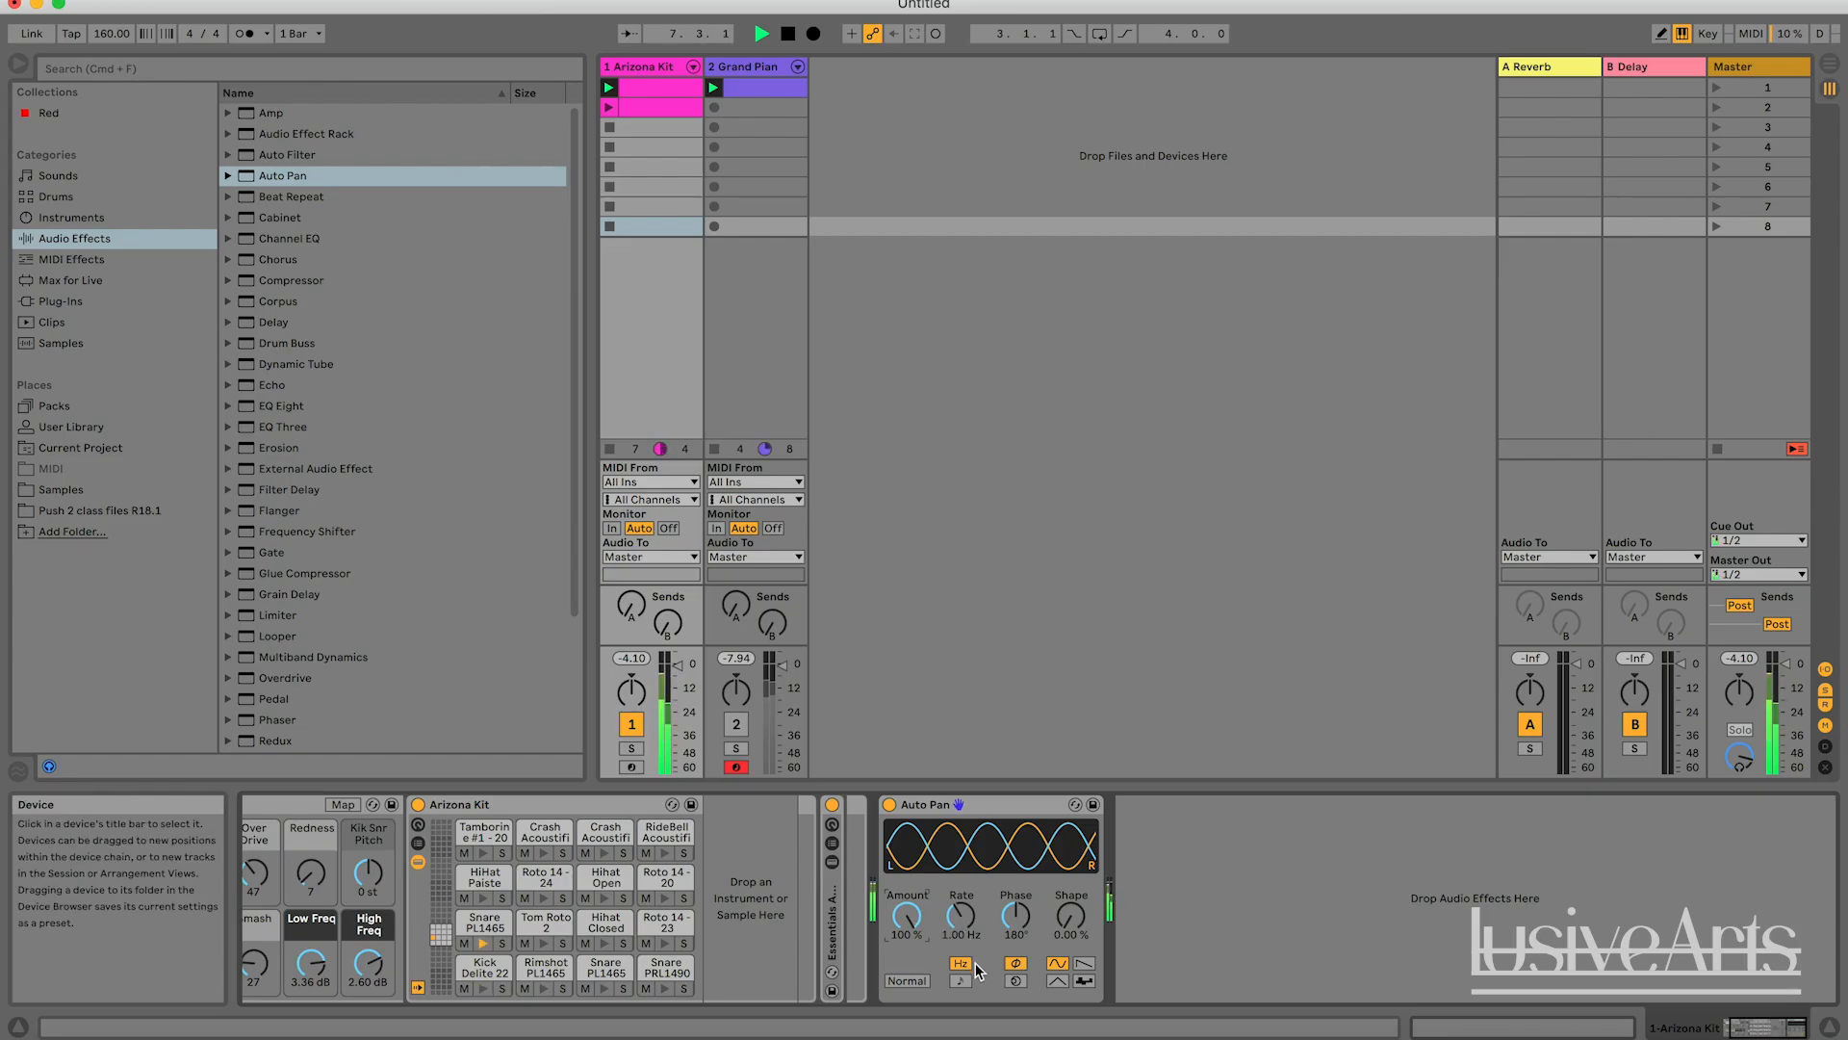
key("space")
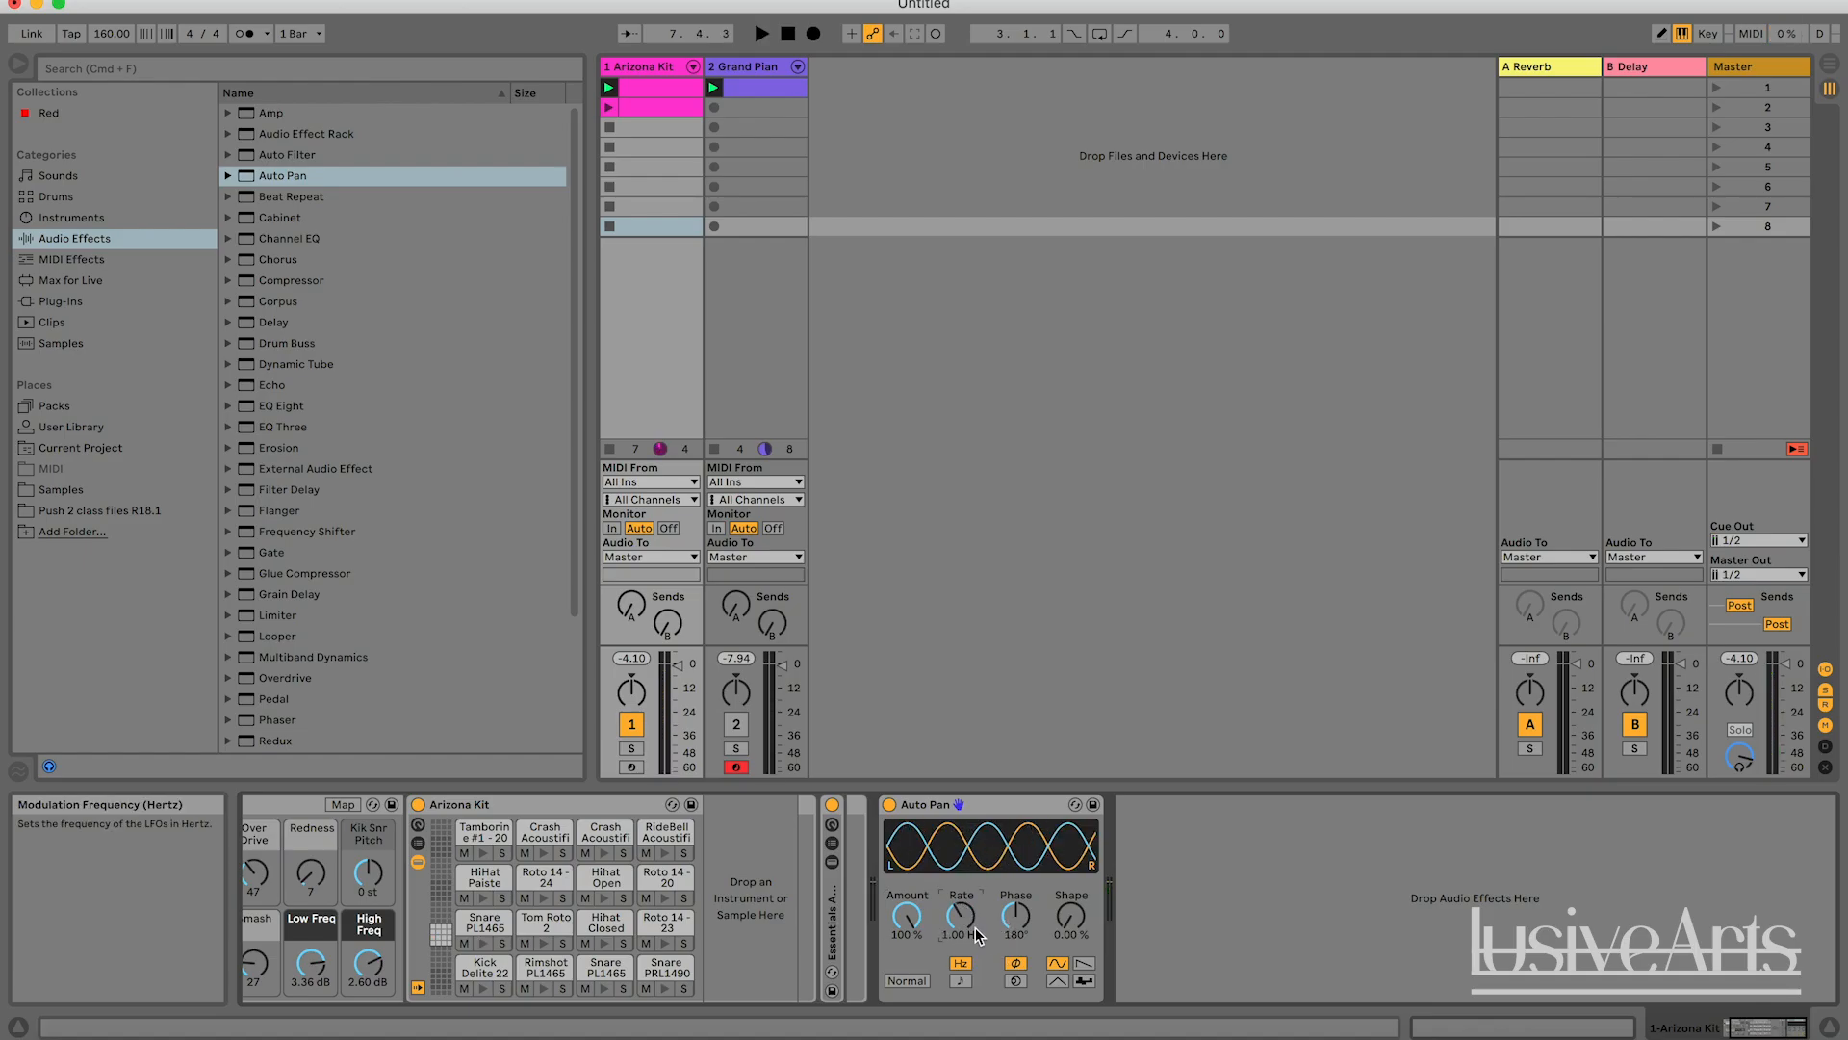
left_click(960, 980)
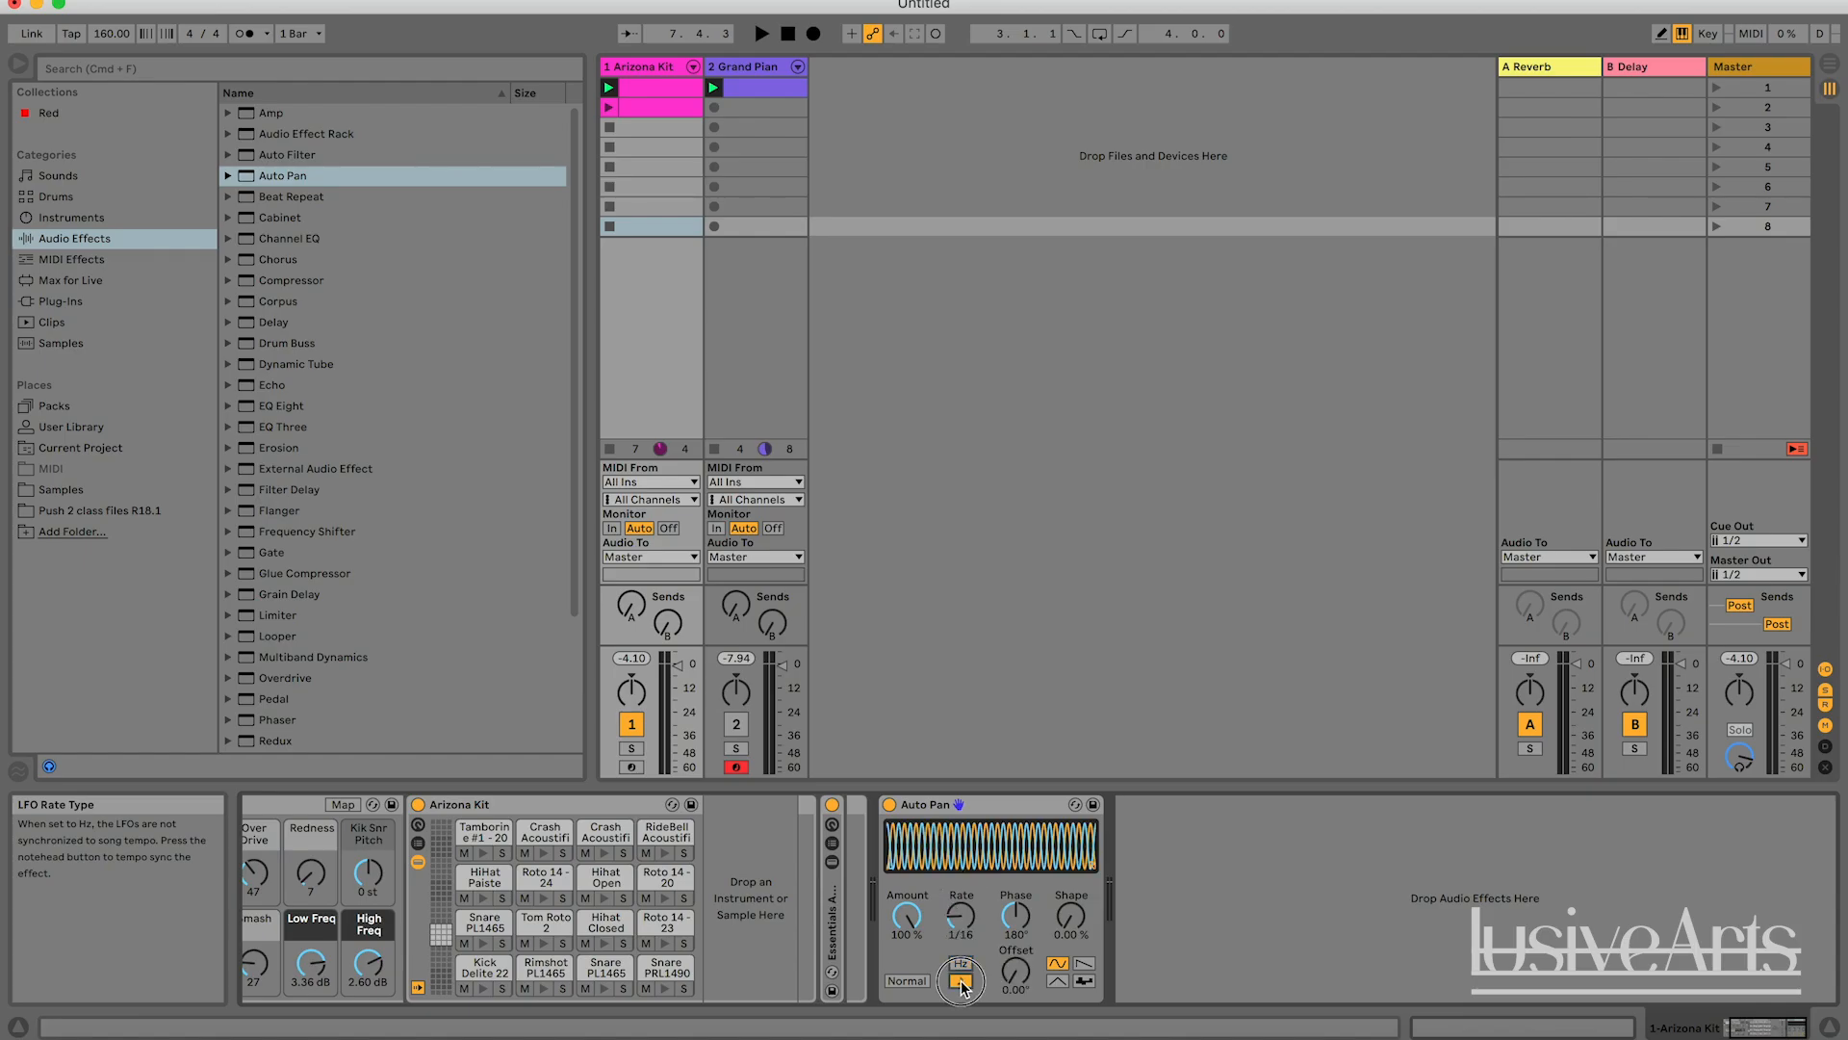
left_click_drag(961, 915, 960, 887)
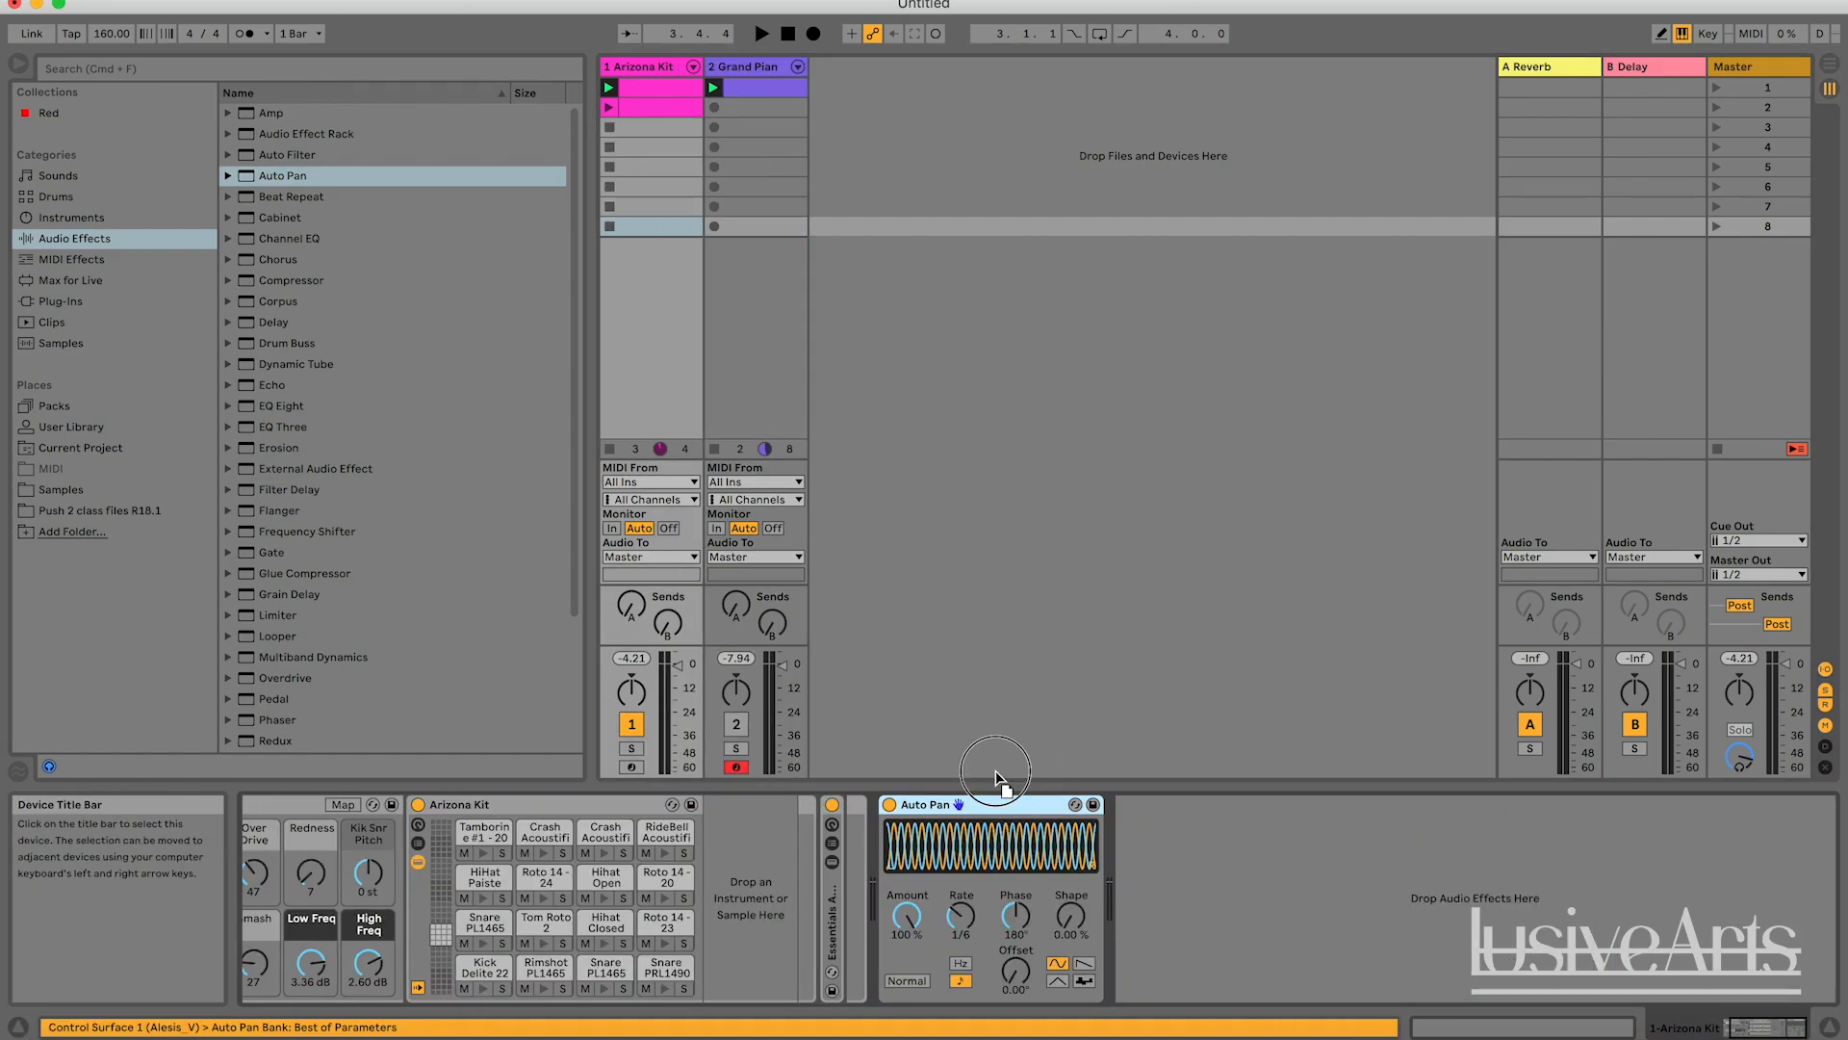
Copy the Auto Pan with its settings from the Arizona Kit to the Grand Piano track.
left_click(766, 73)
left_click_drag(766, 74, 766, 73)
key("space")
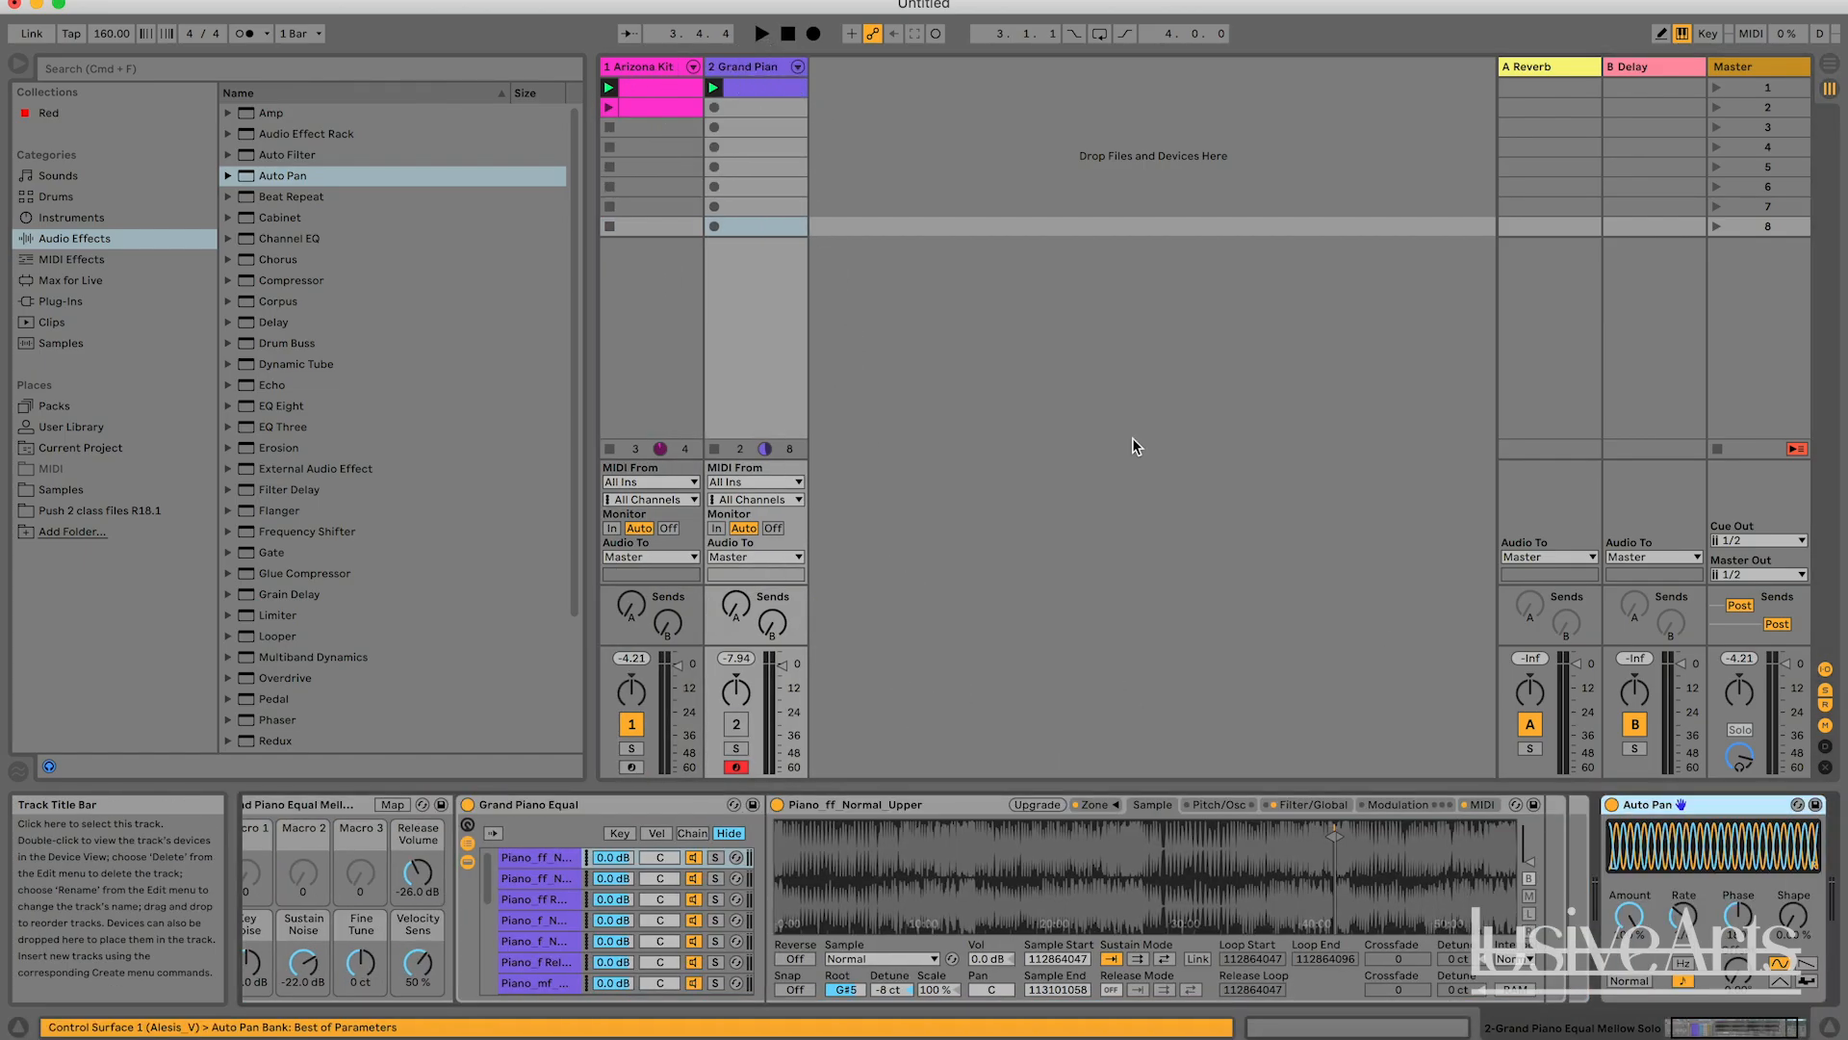
Solo the Grand Piano track and play it briefly with its Auto Pan.
left_click(737, 748)
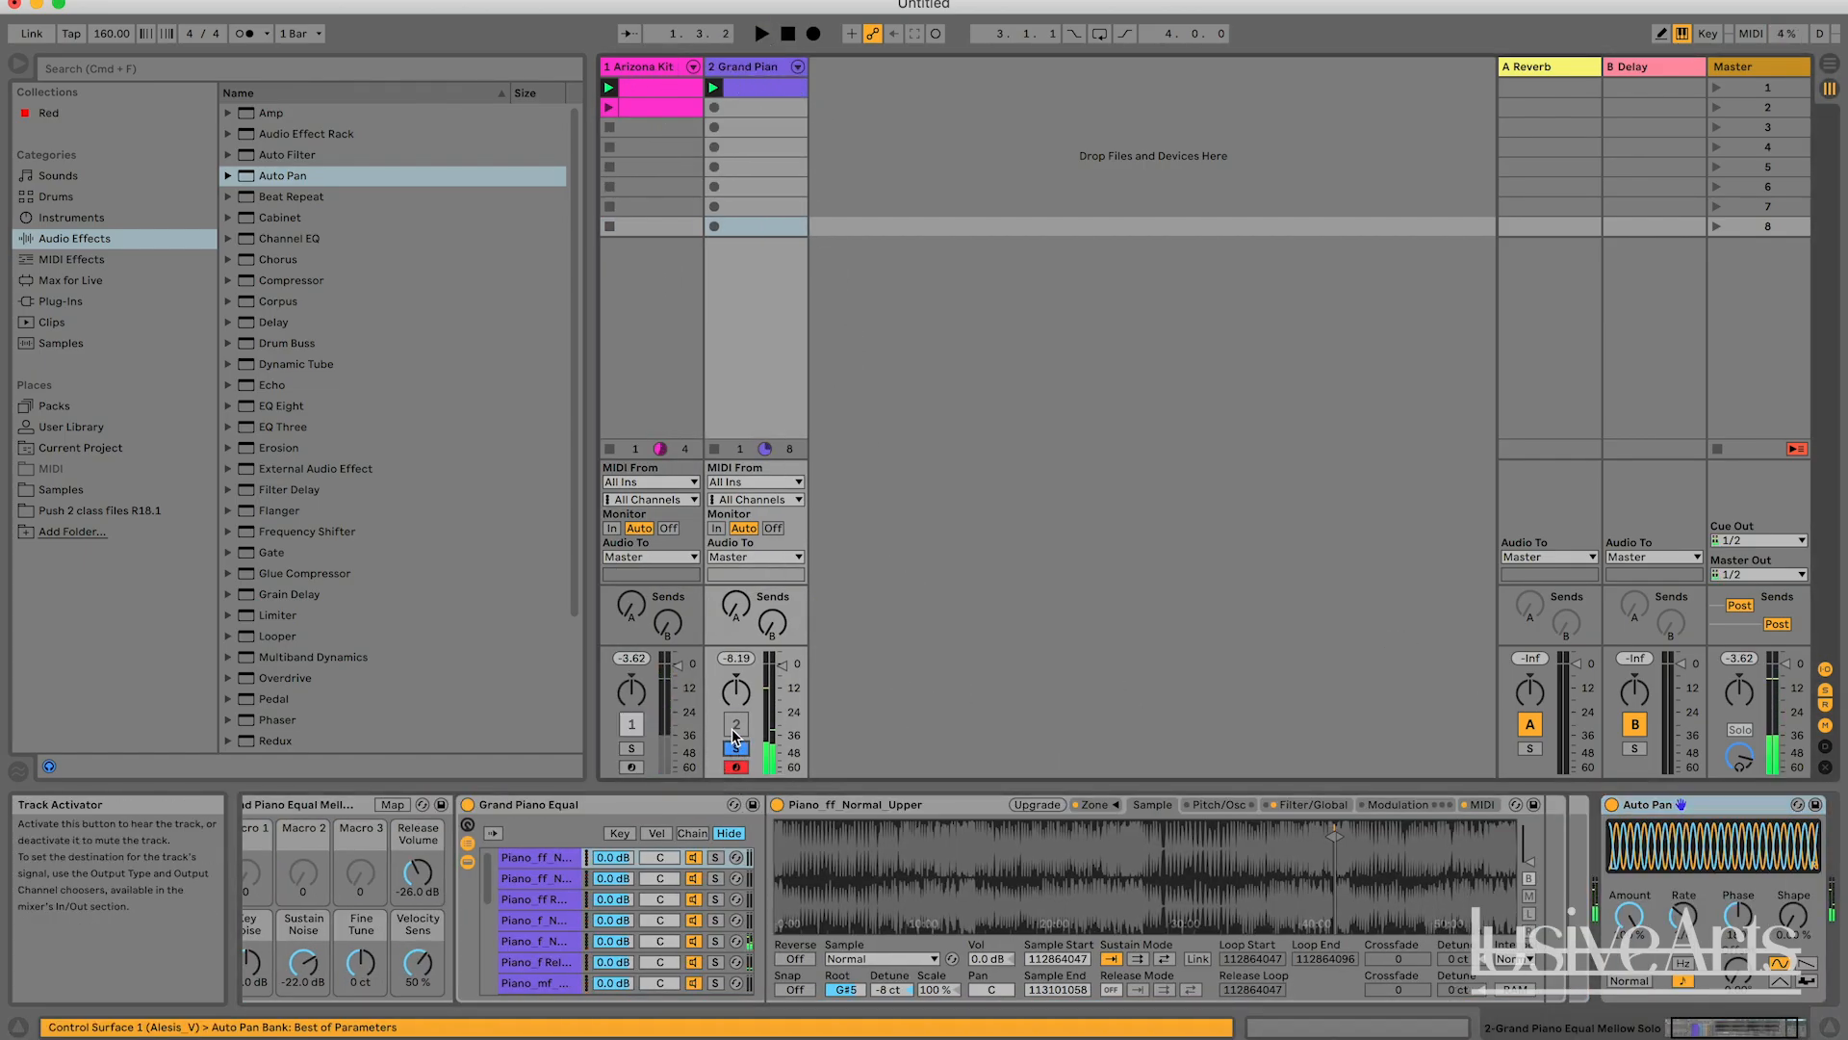
key("space")
key("space")
scroll(992, 827, "right", 2)
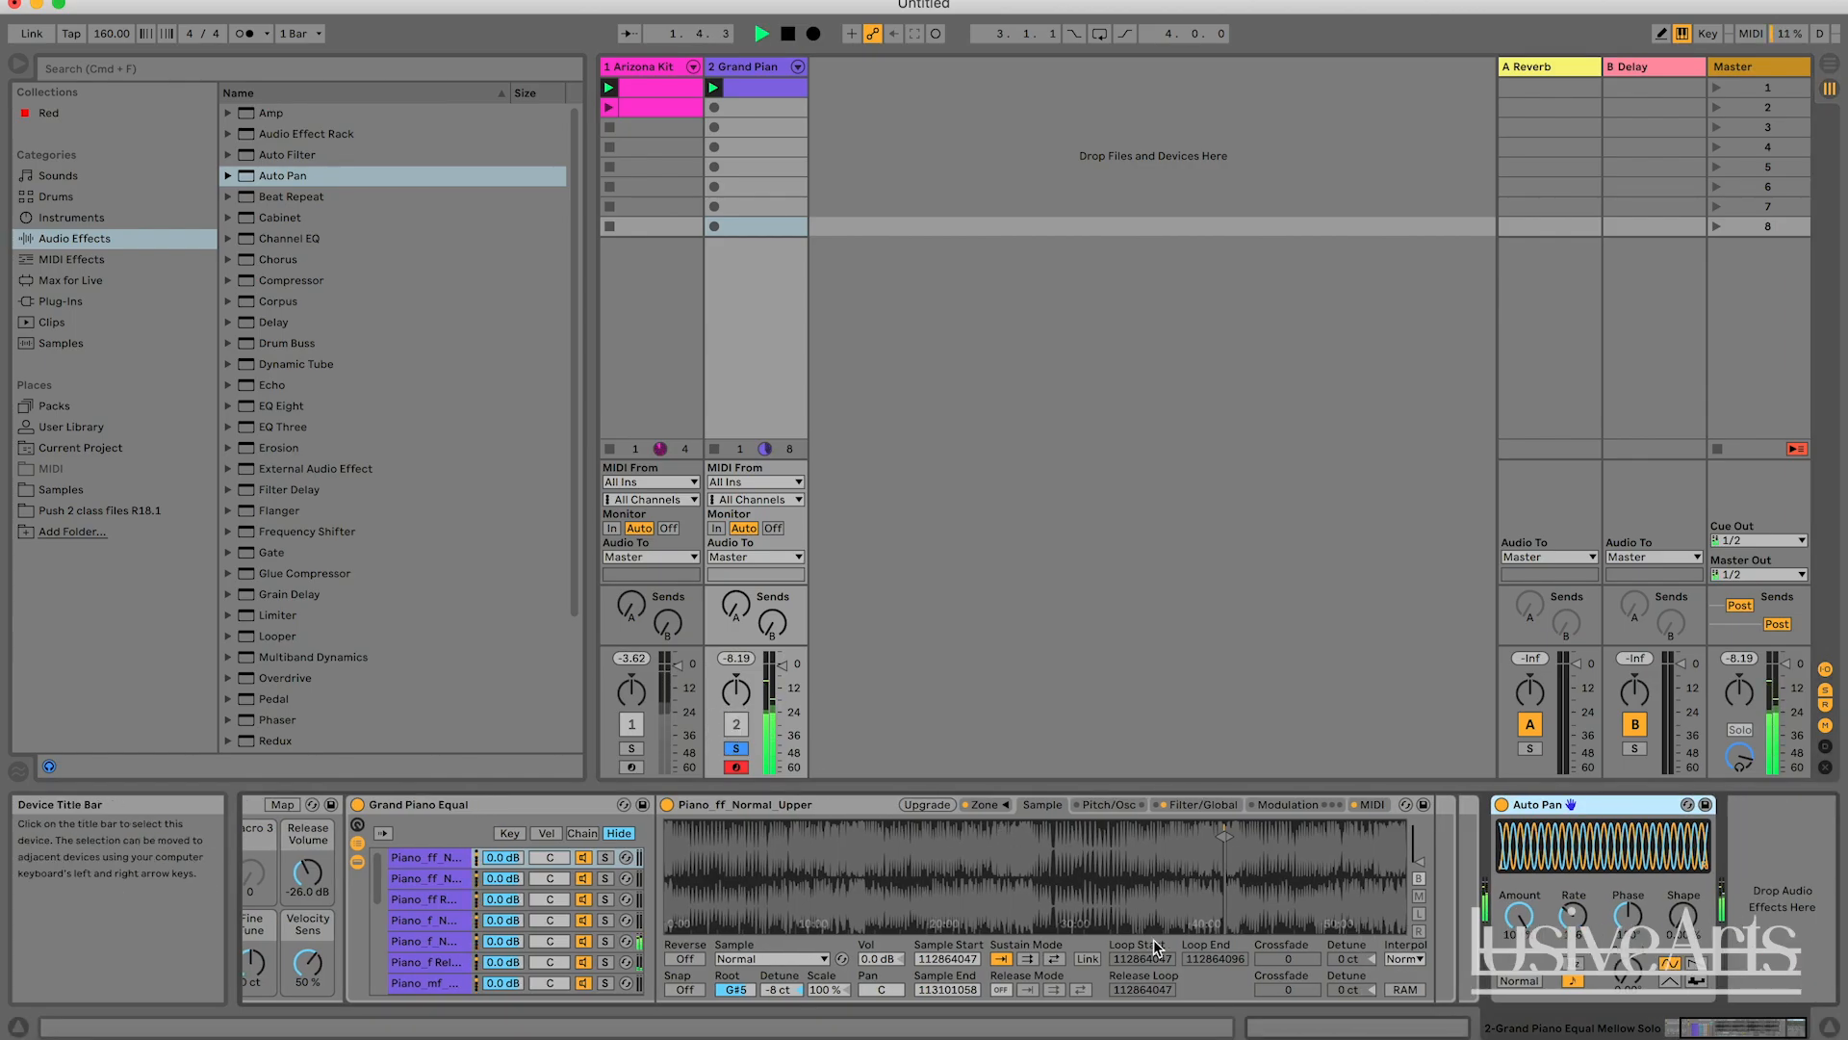
key("space")
Lower the tempo-synced Rate of the Grand Piano's Auto Pan to a slower beat division, starting and stopping playback to compare.
left_click_drag(1573, 908, 1572, 912)
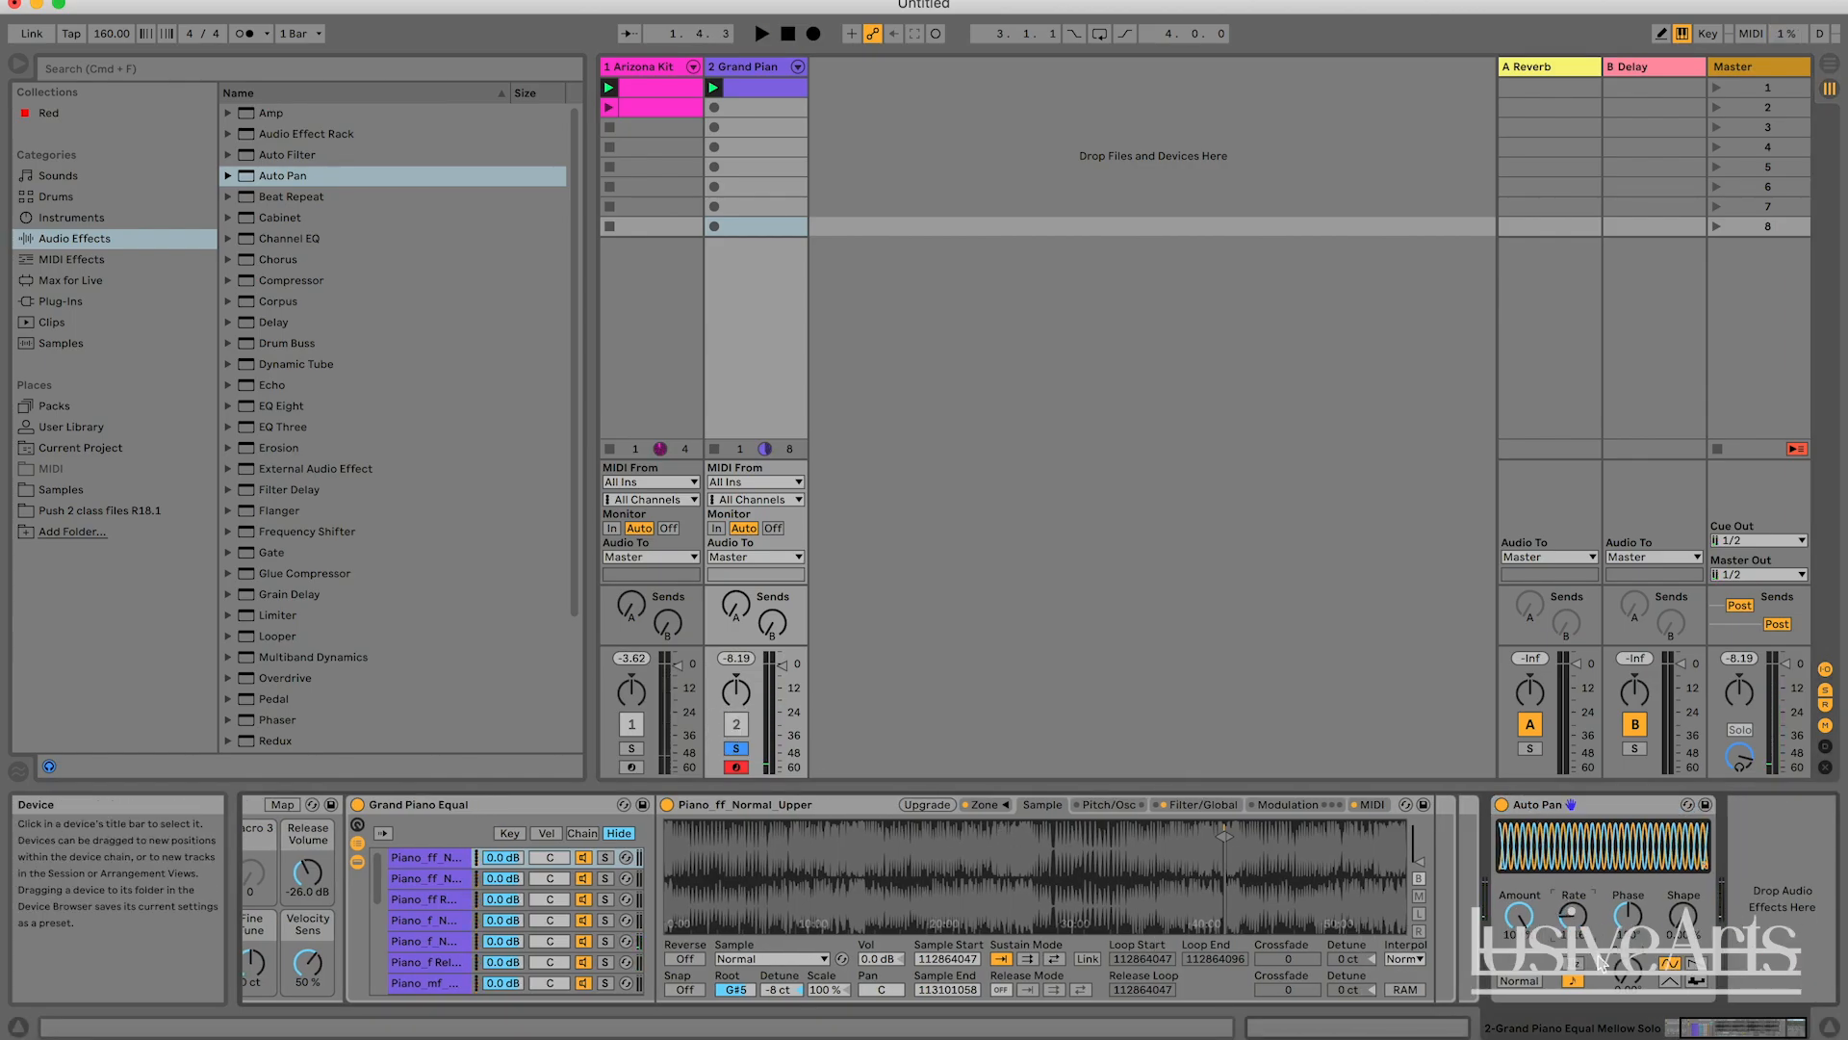
key("space")
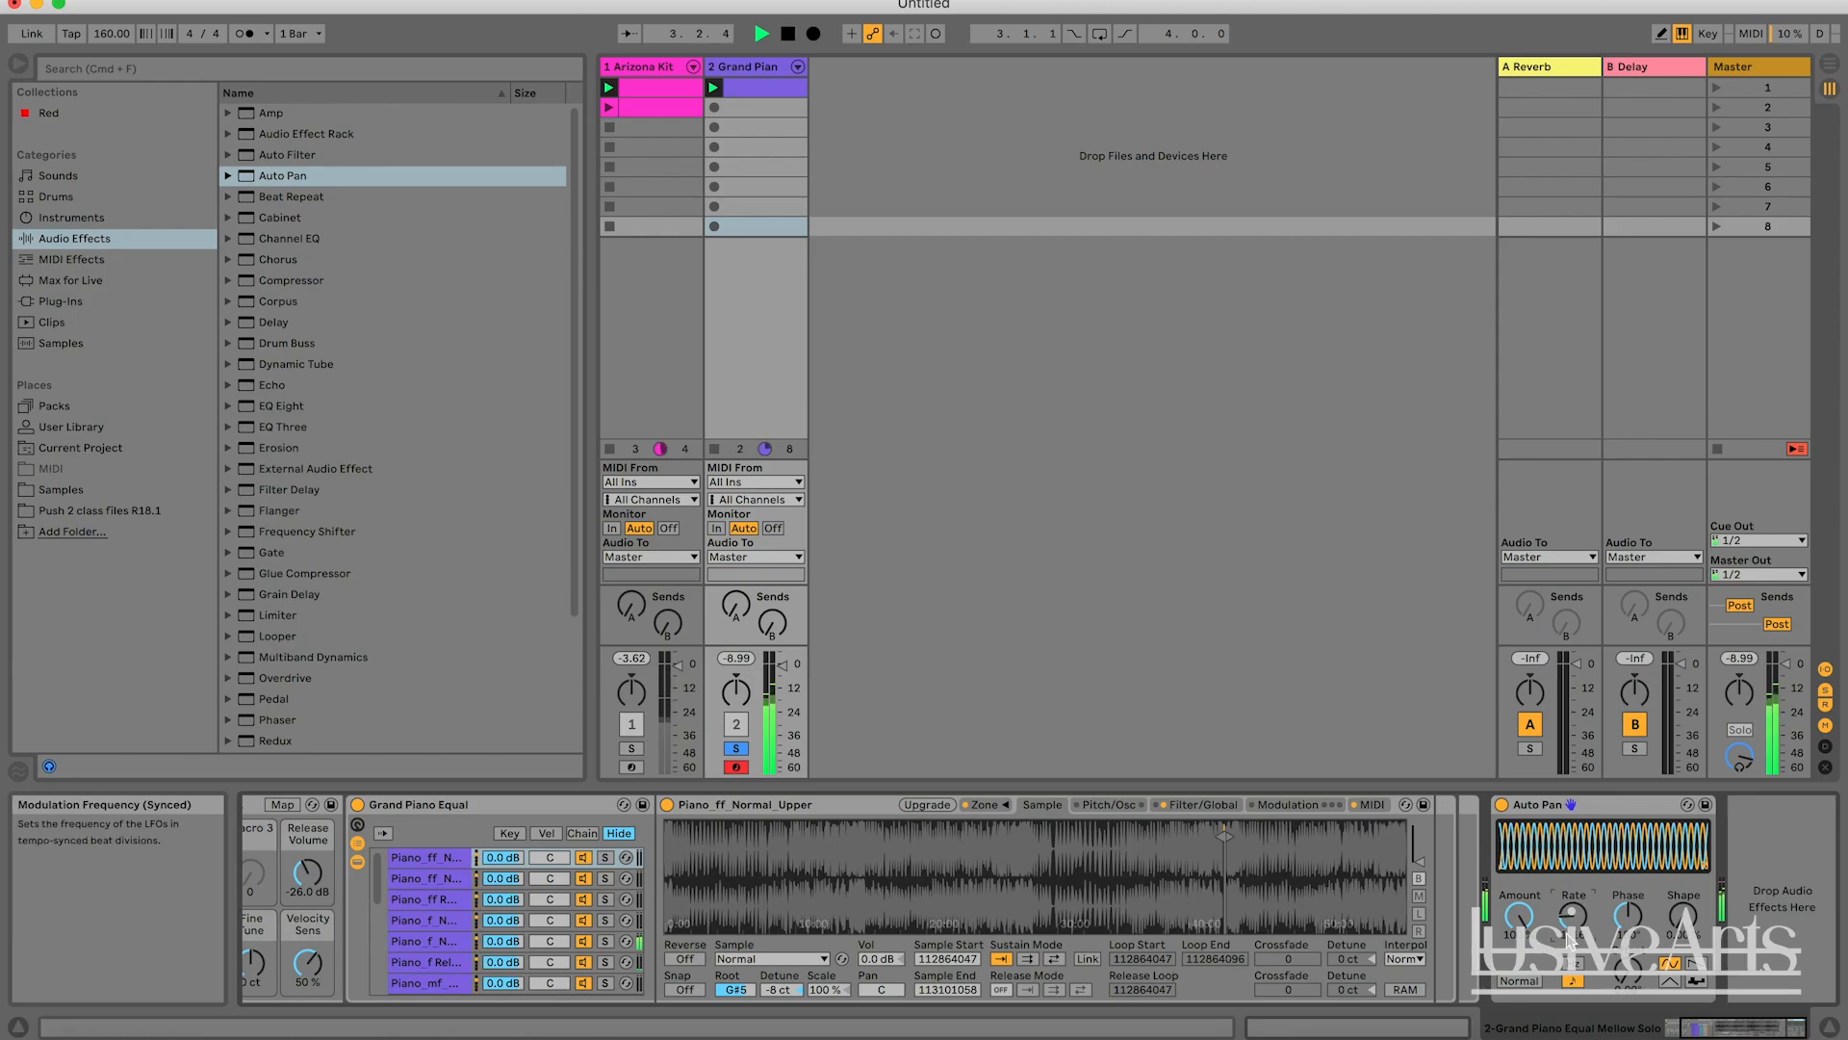
left_click_drag(1571, 911, 1572, 880)
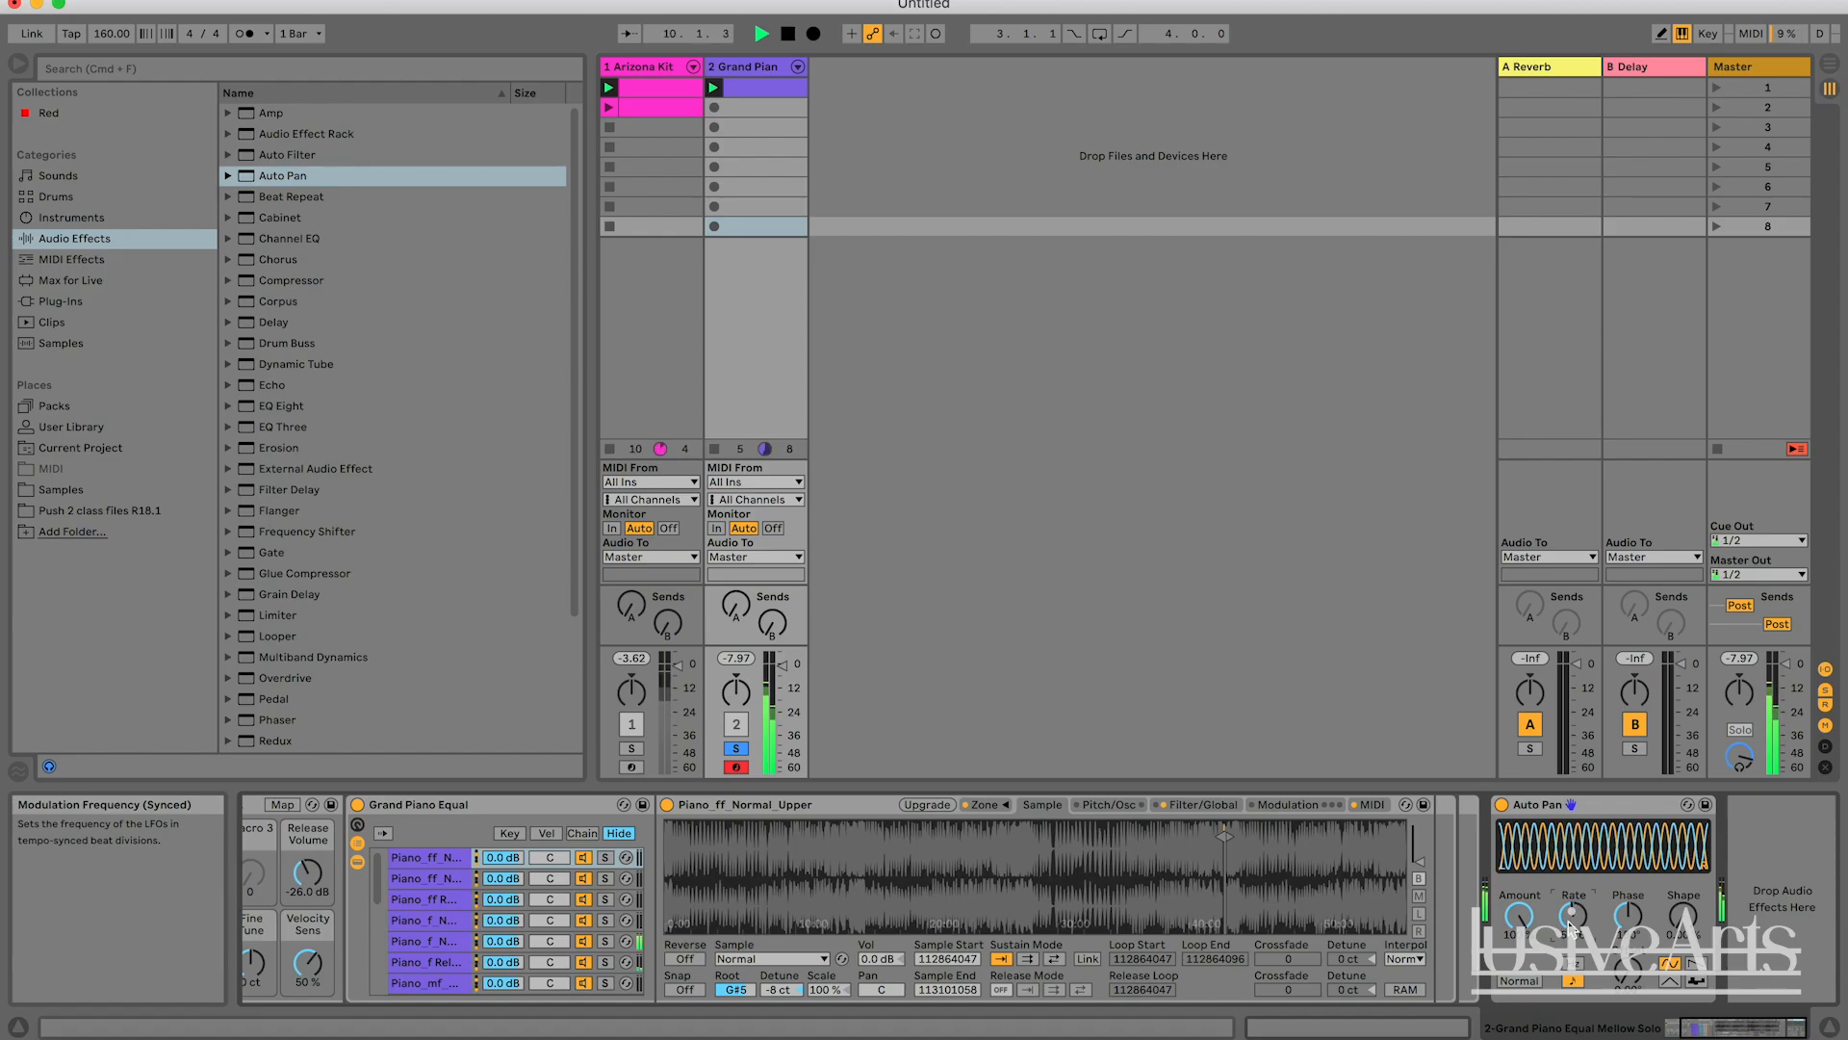
key("space")
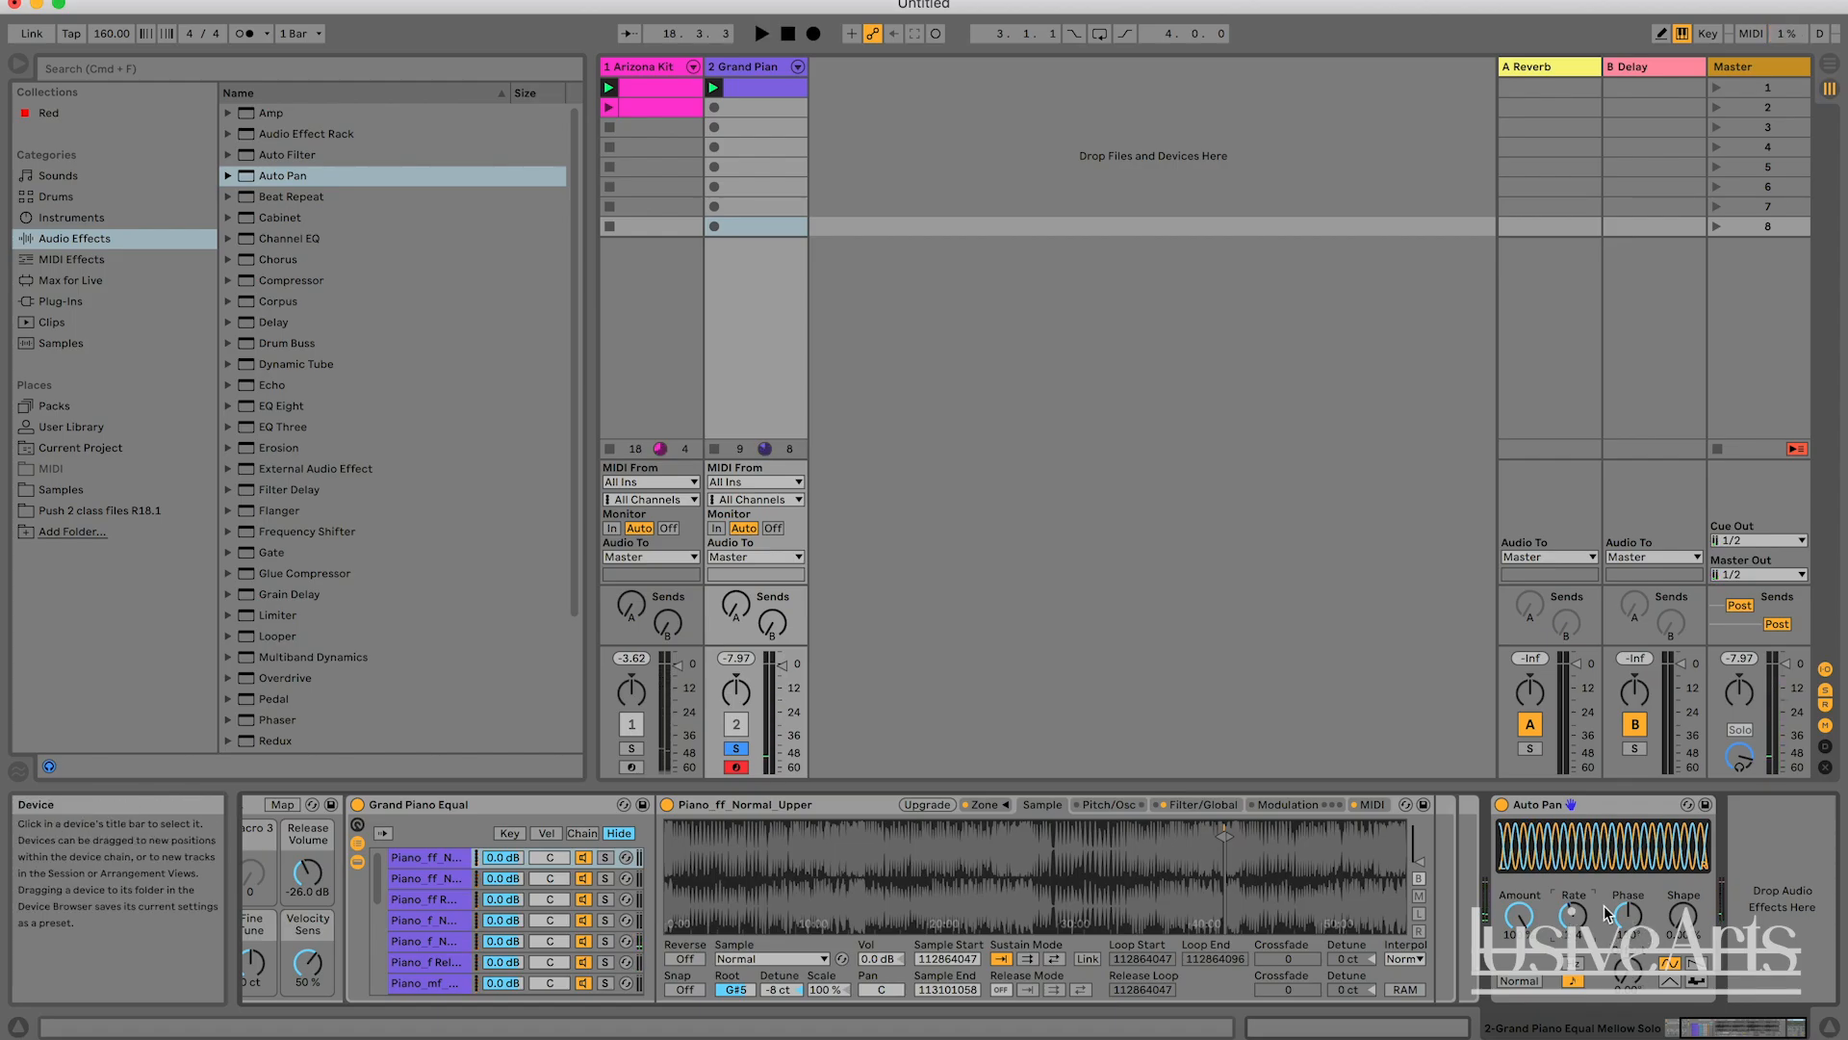
key("space")
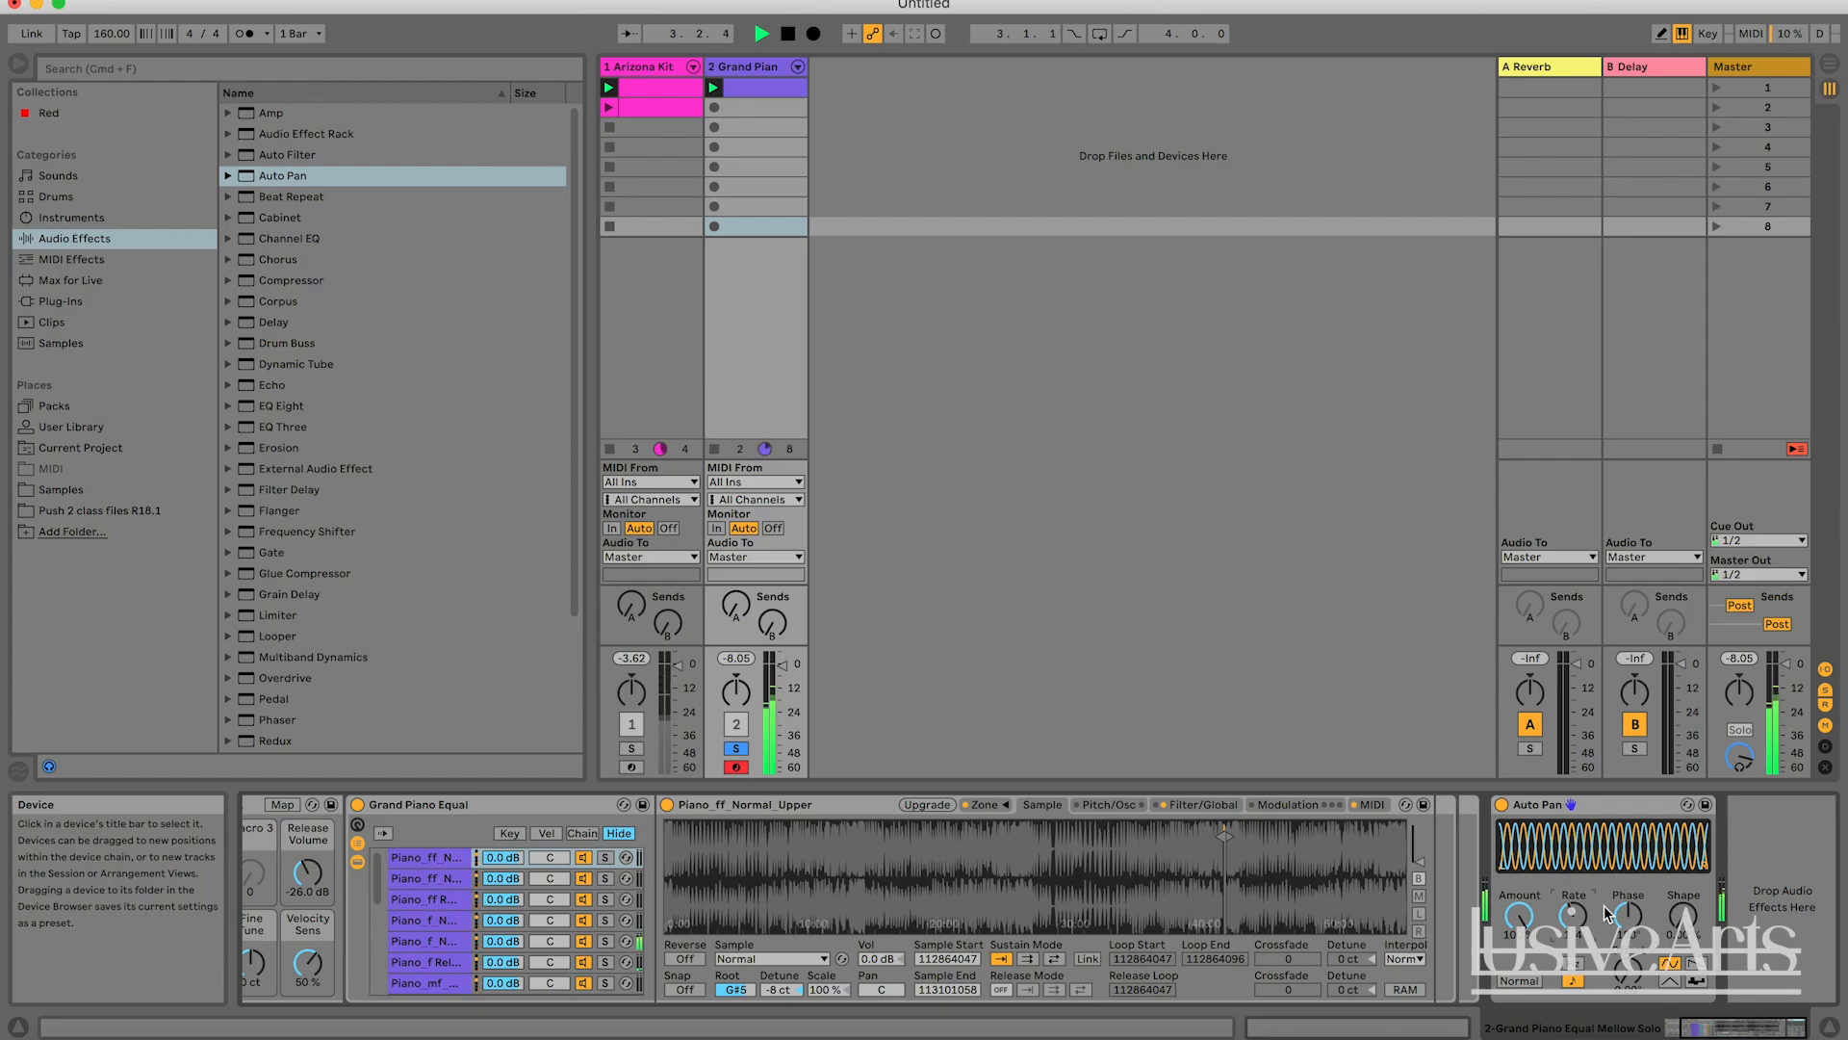
key("space")
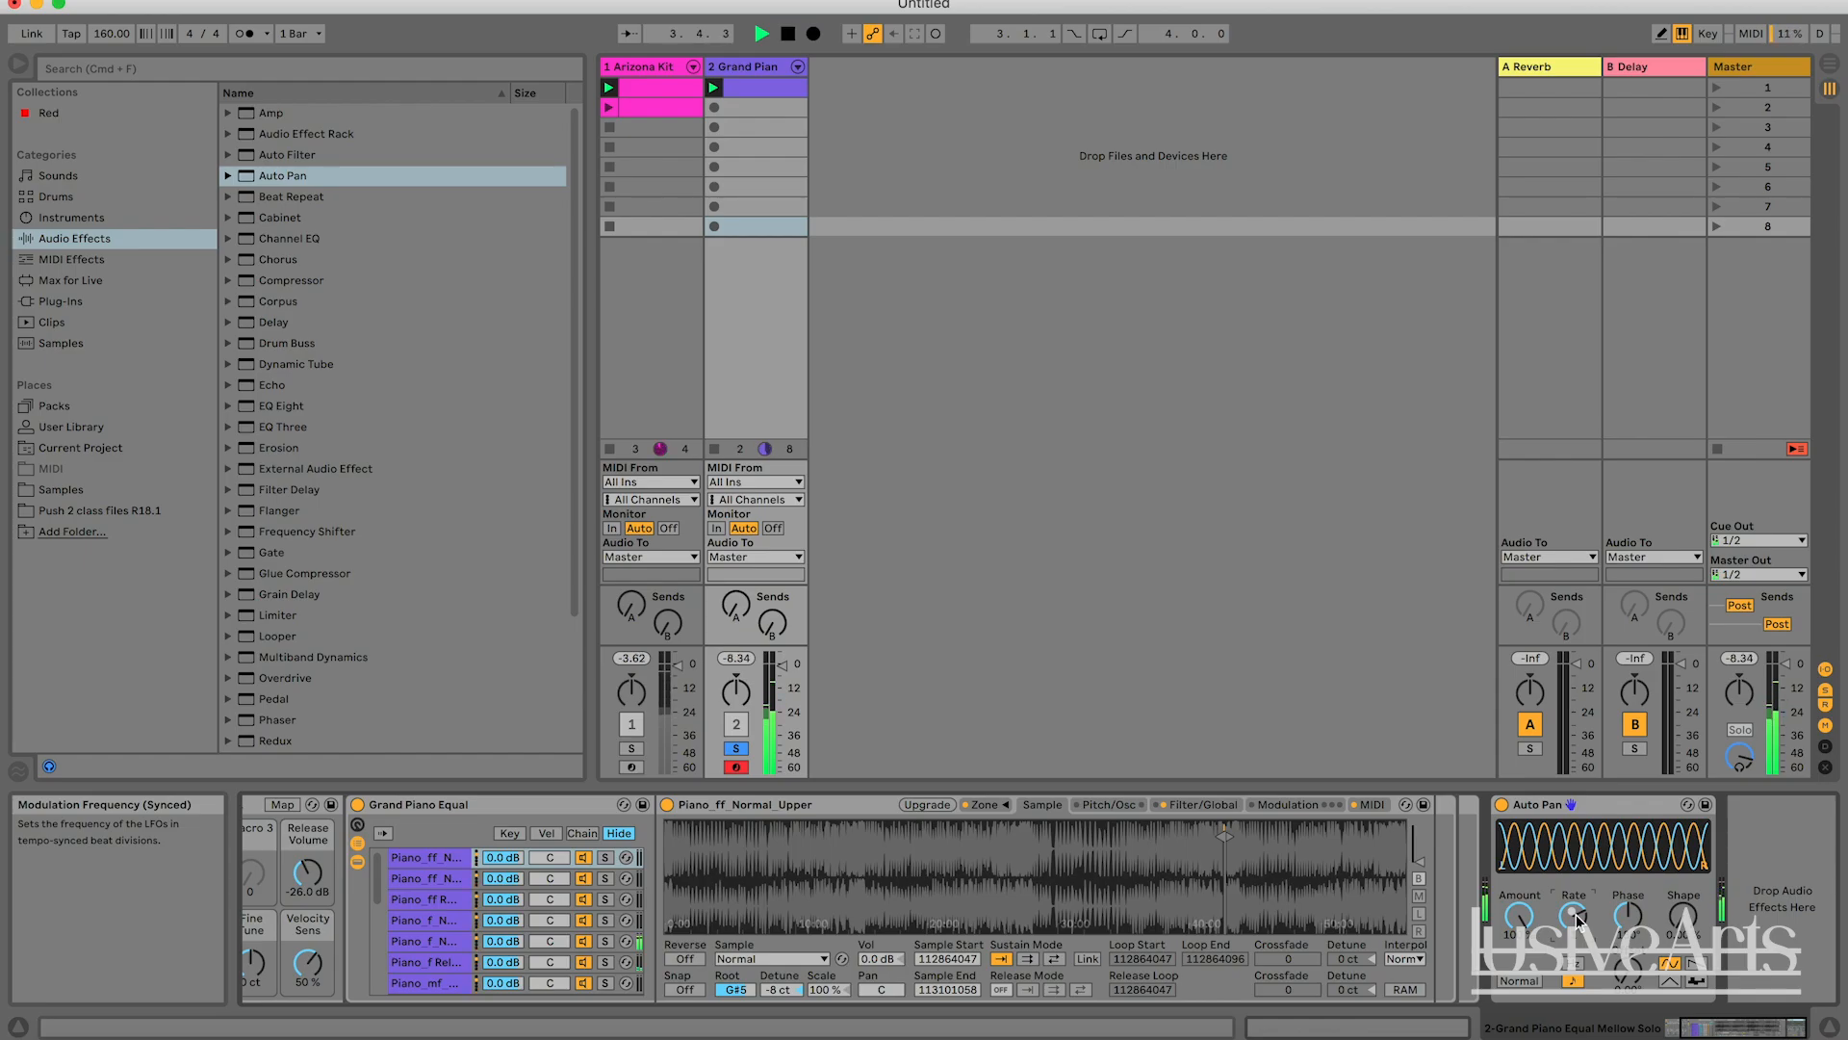
Check the notes in the Grand Piano clip, and replay the track with the slower Auto Pan.
double_click(749, 95)
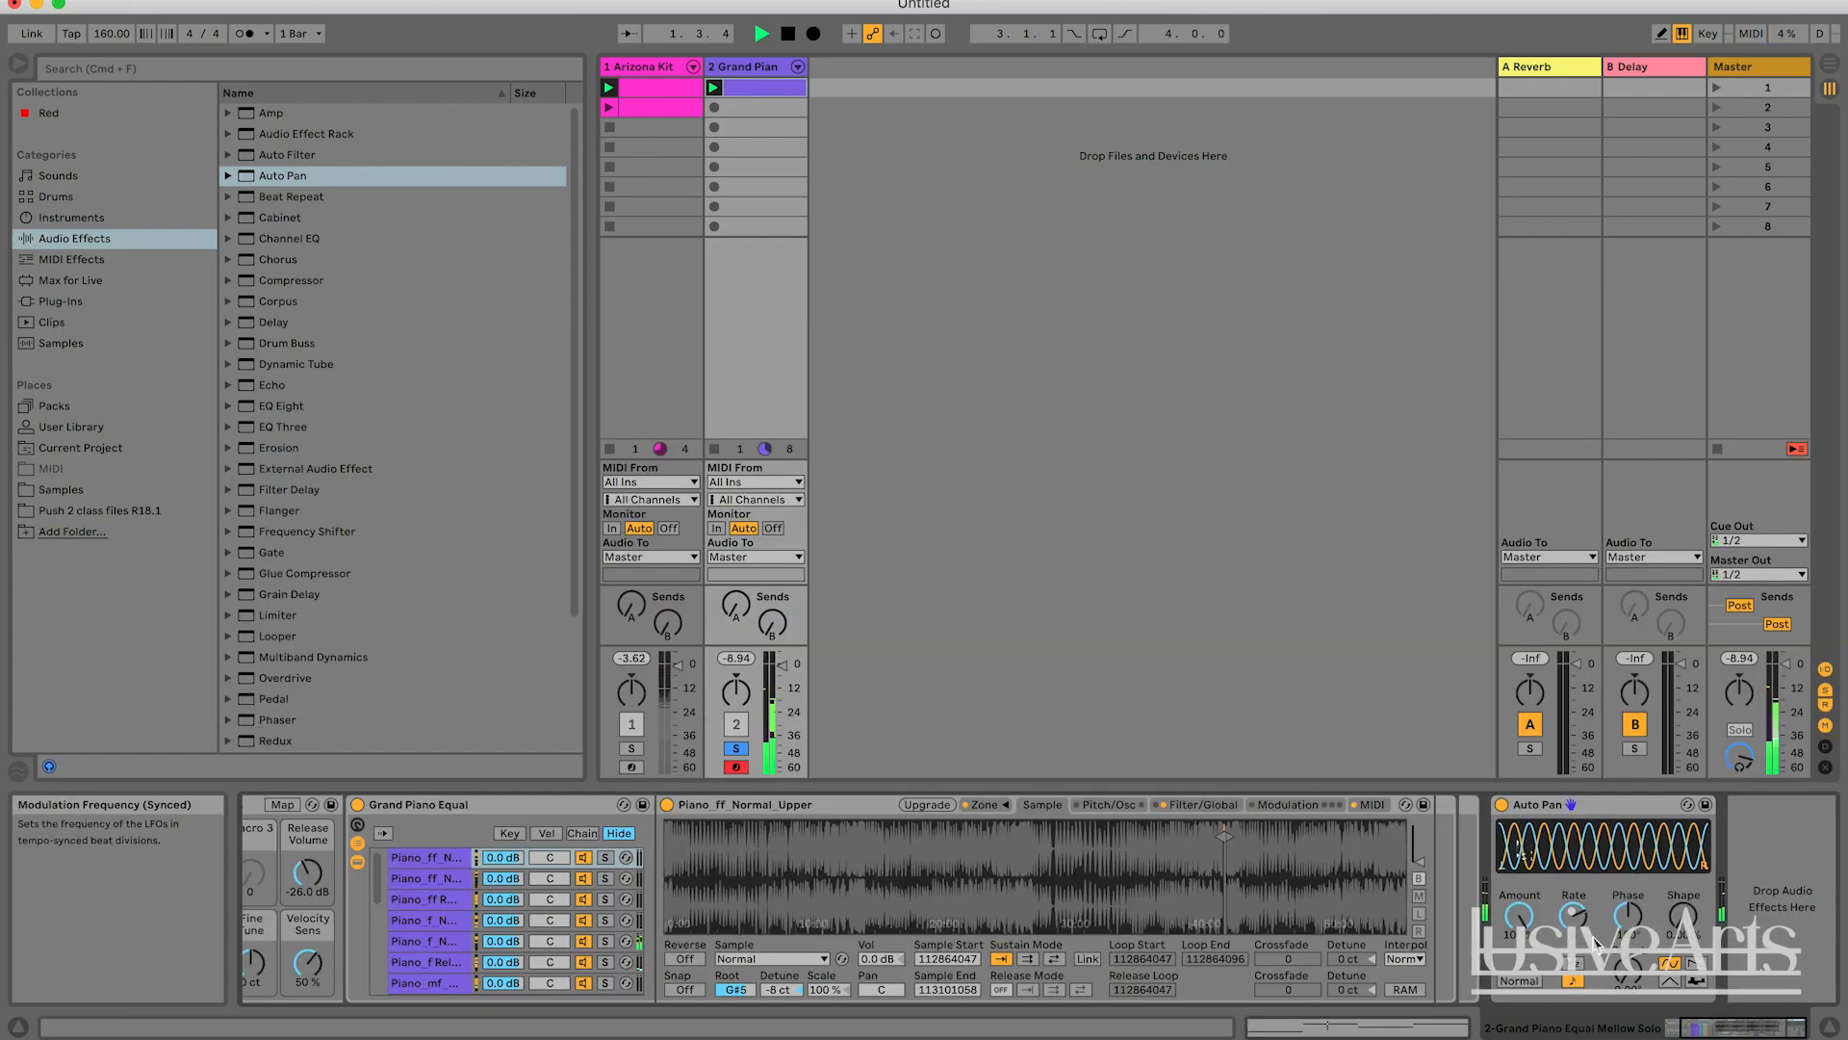
key("space")
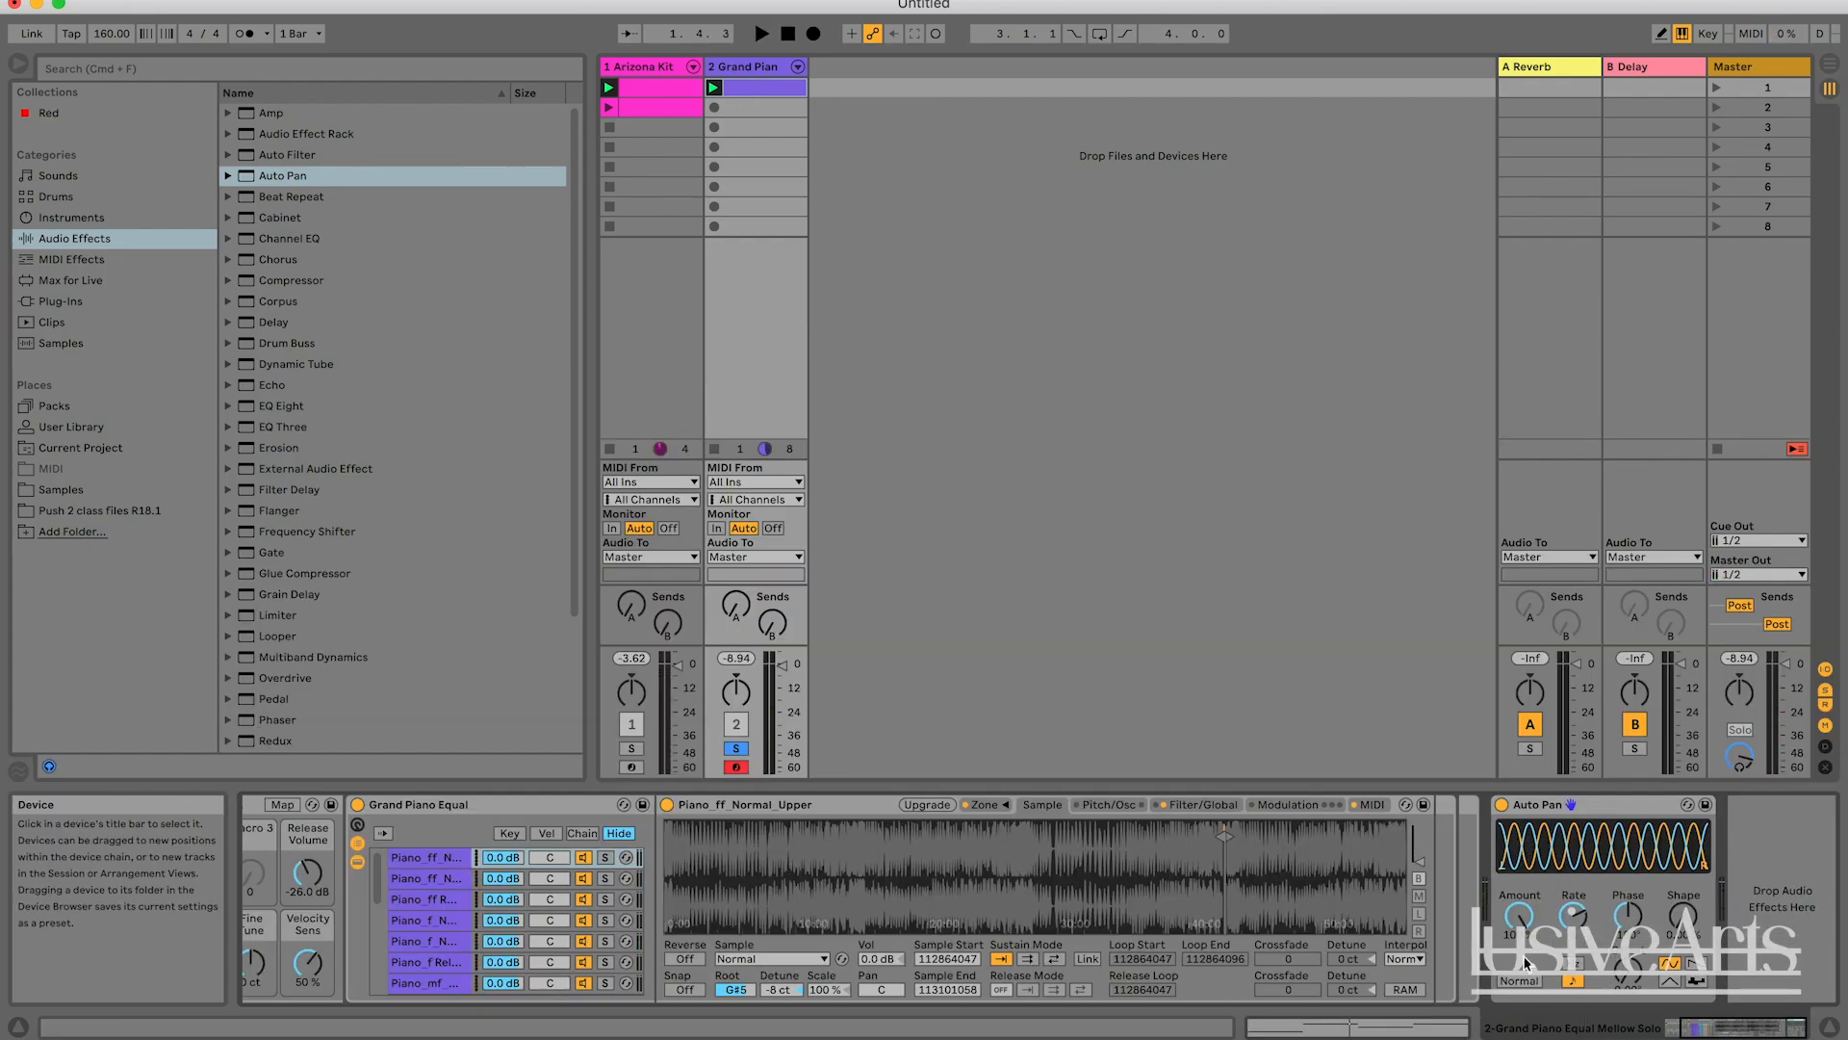
key("space")
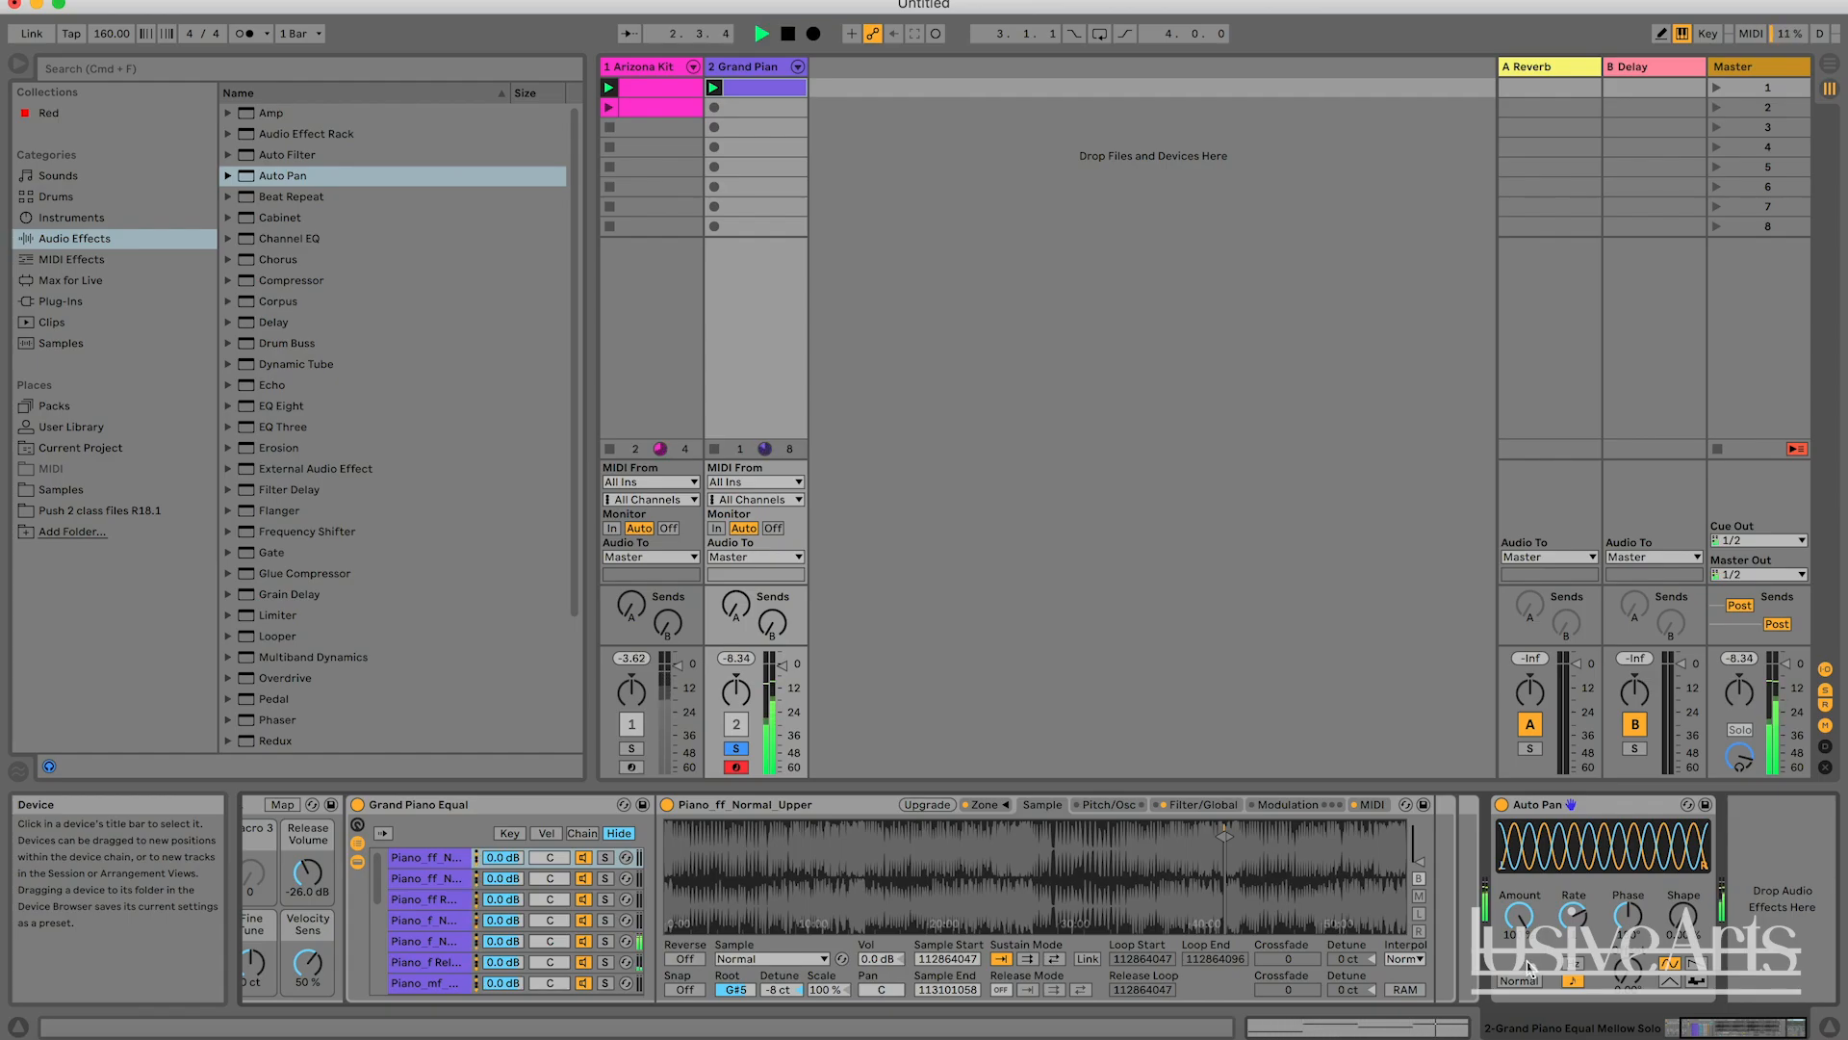
key("space")
Adjust the Auto Pan's Phase until the channel waveforms coincide, and play the Grand Piano track.
mouse_move(1627, 928)
left_mouse_down()
mouse_move(1627, 839)
mouse_move(1627, 1006)
mouse_move(1627, 926)
left_mouse_up()
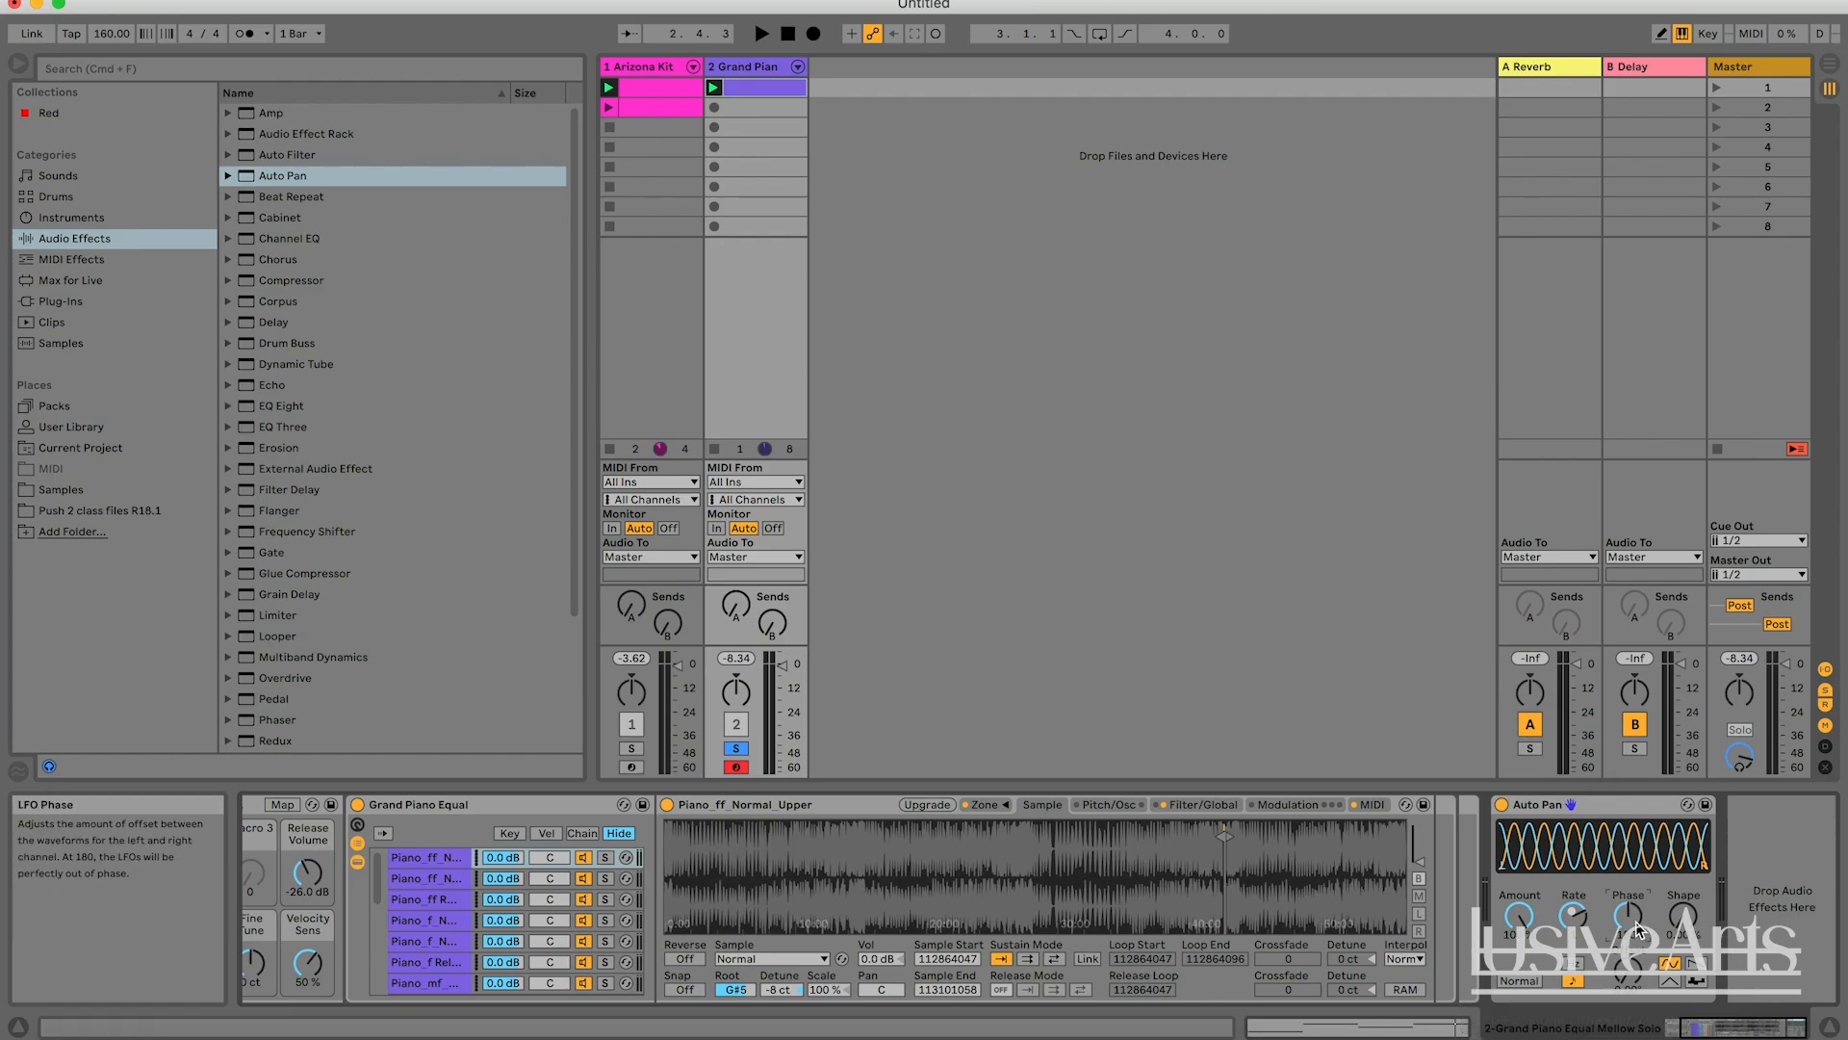
left_click_drag(1636, 929, 1636, 864)
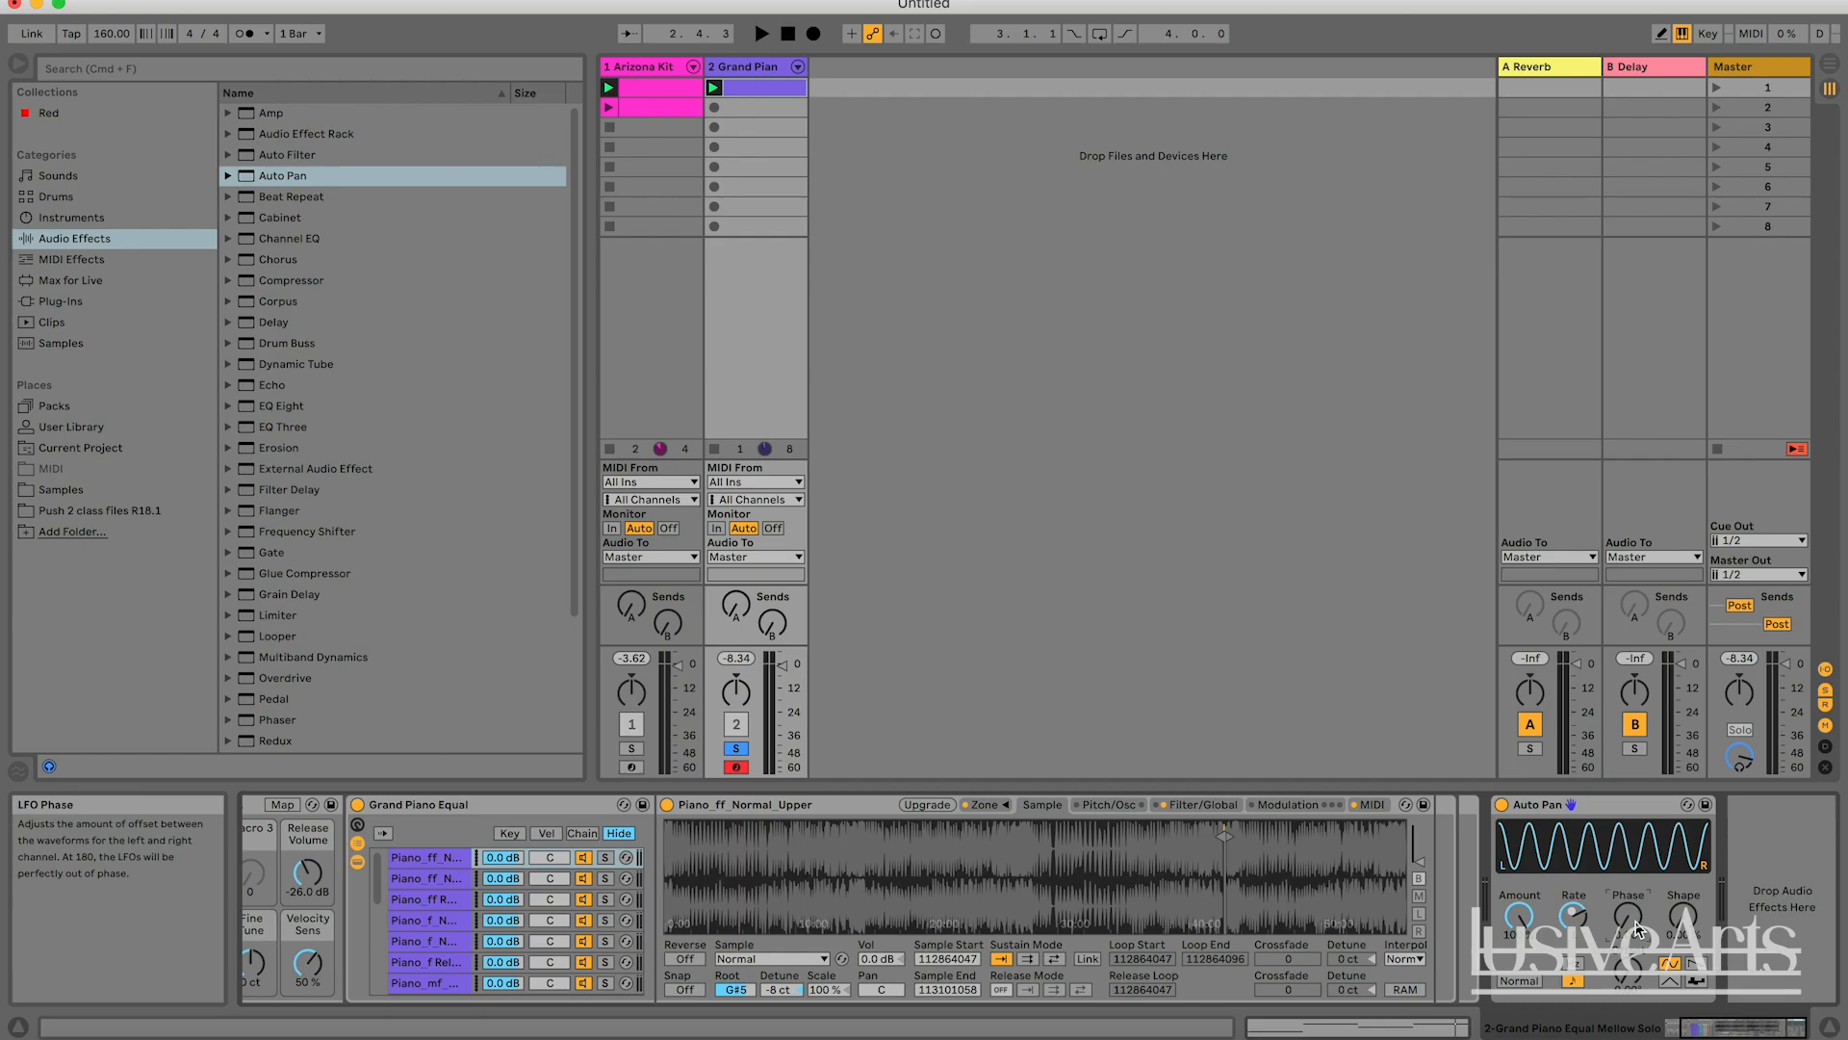
key("space")
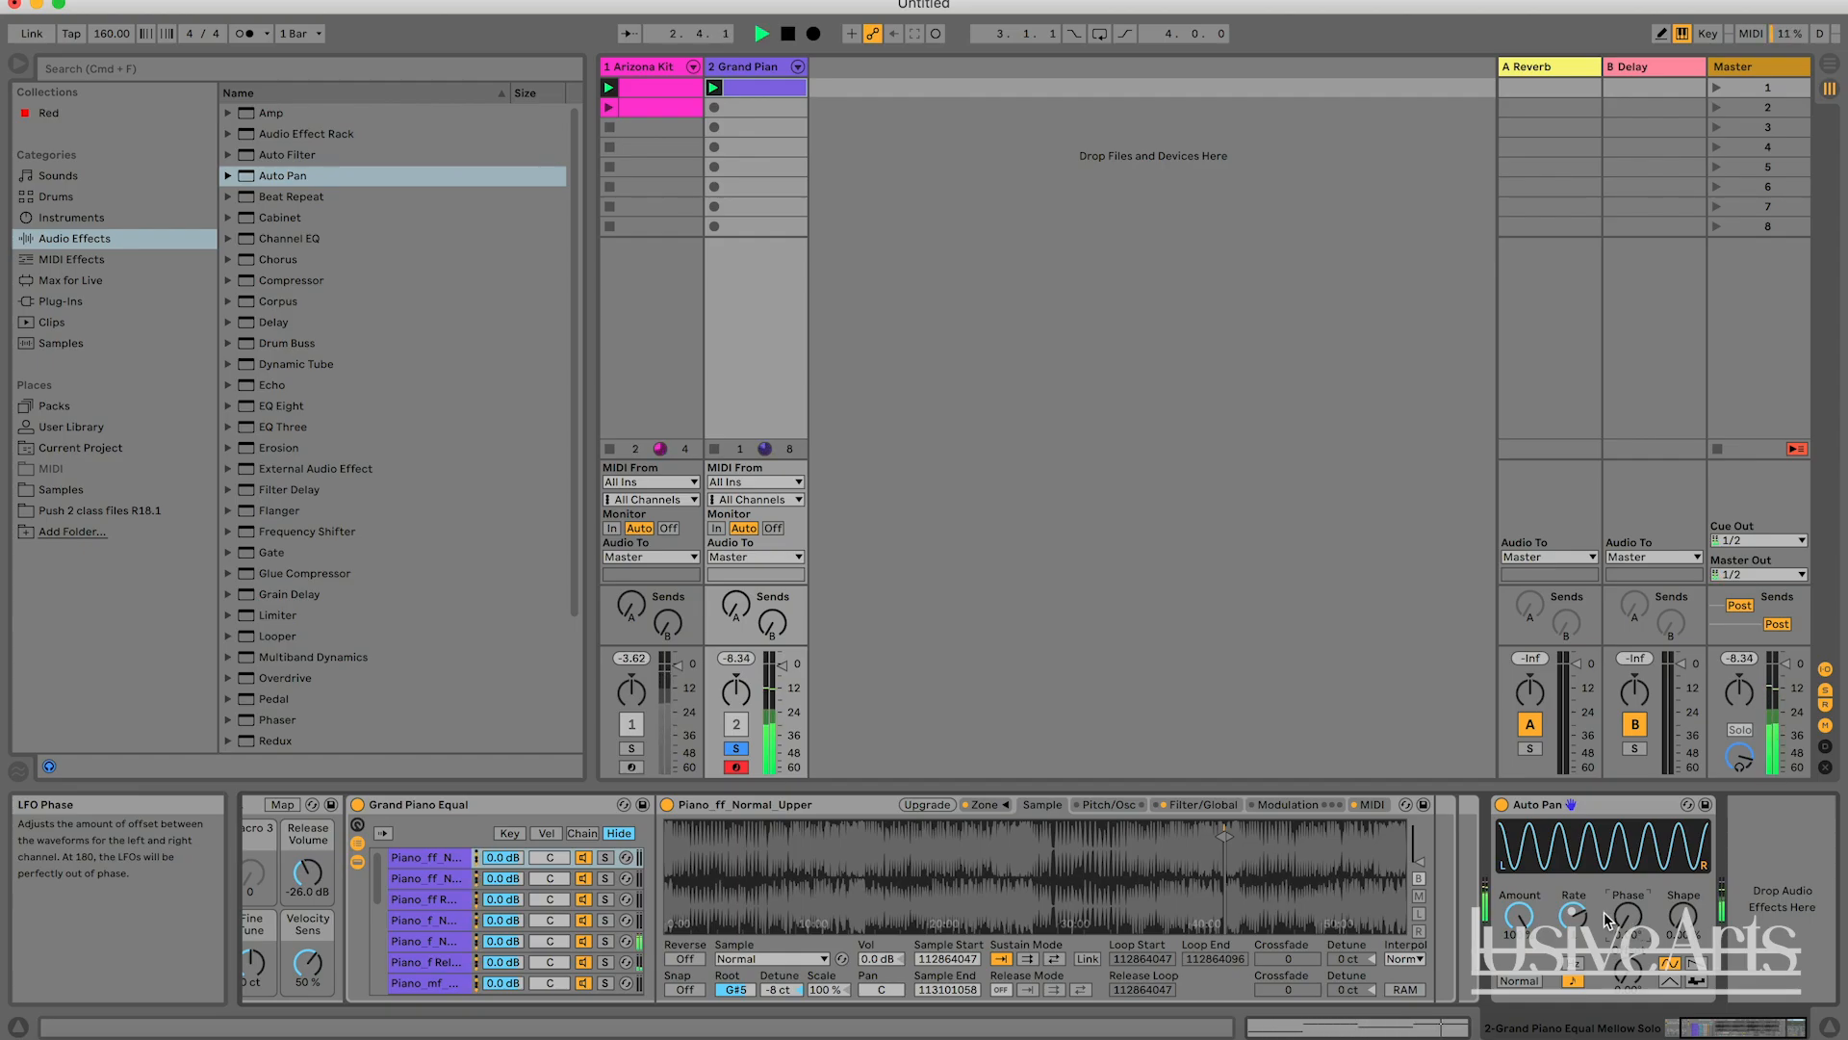
Raise the Auto Pan's Rate, and shift its Phase to separate the channel waveforms again during playback.
left_click_drag(1581, 918, 1582, 895)
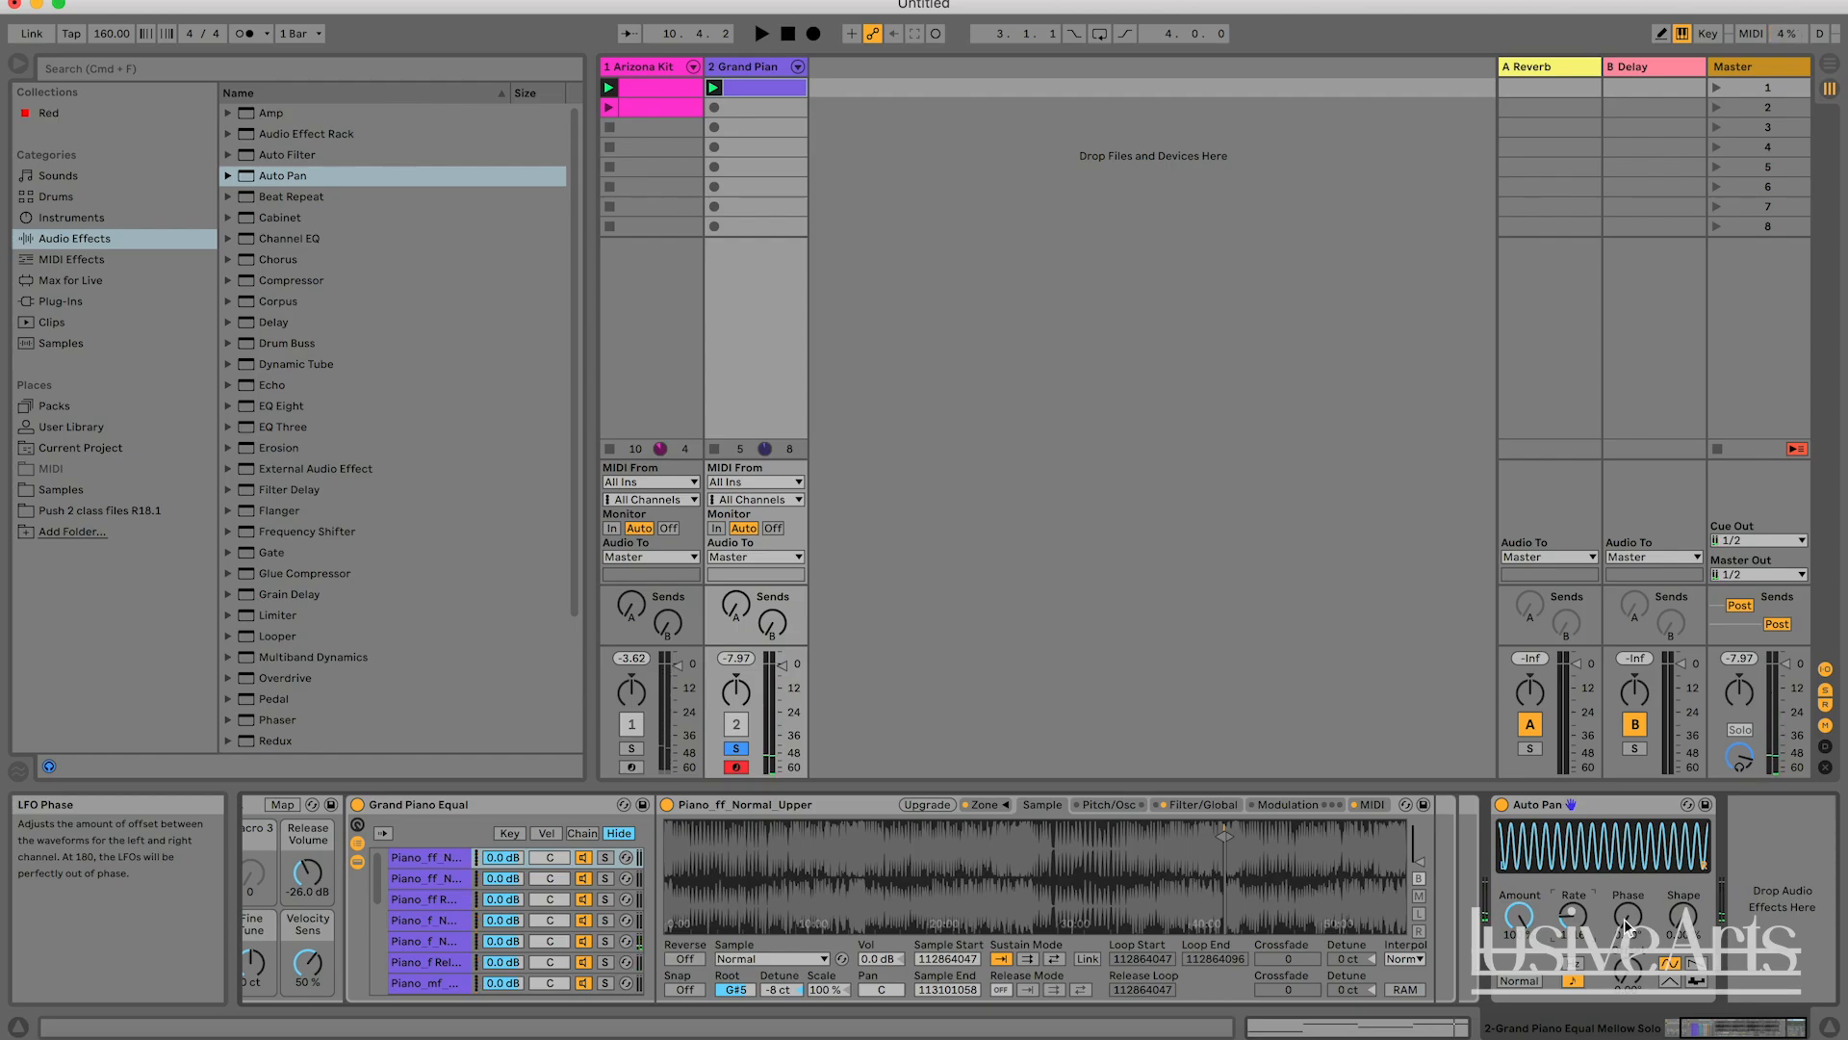
key("space")
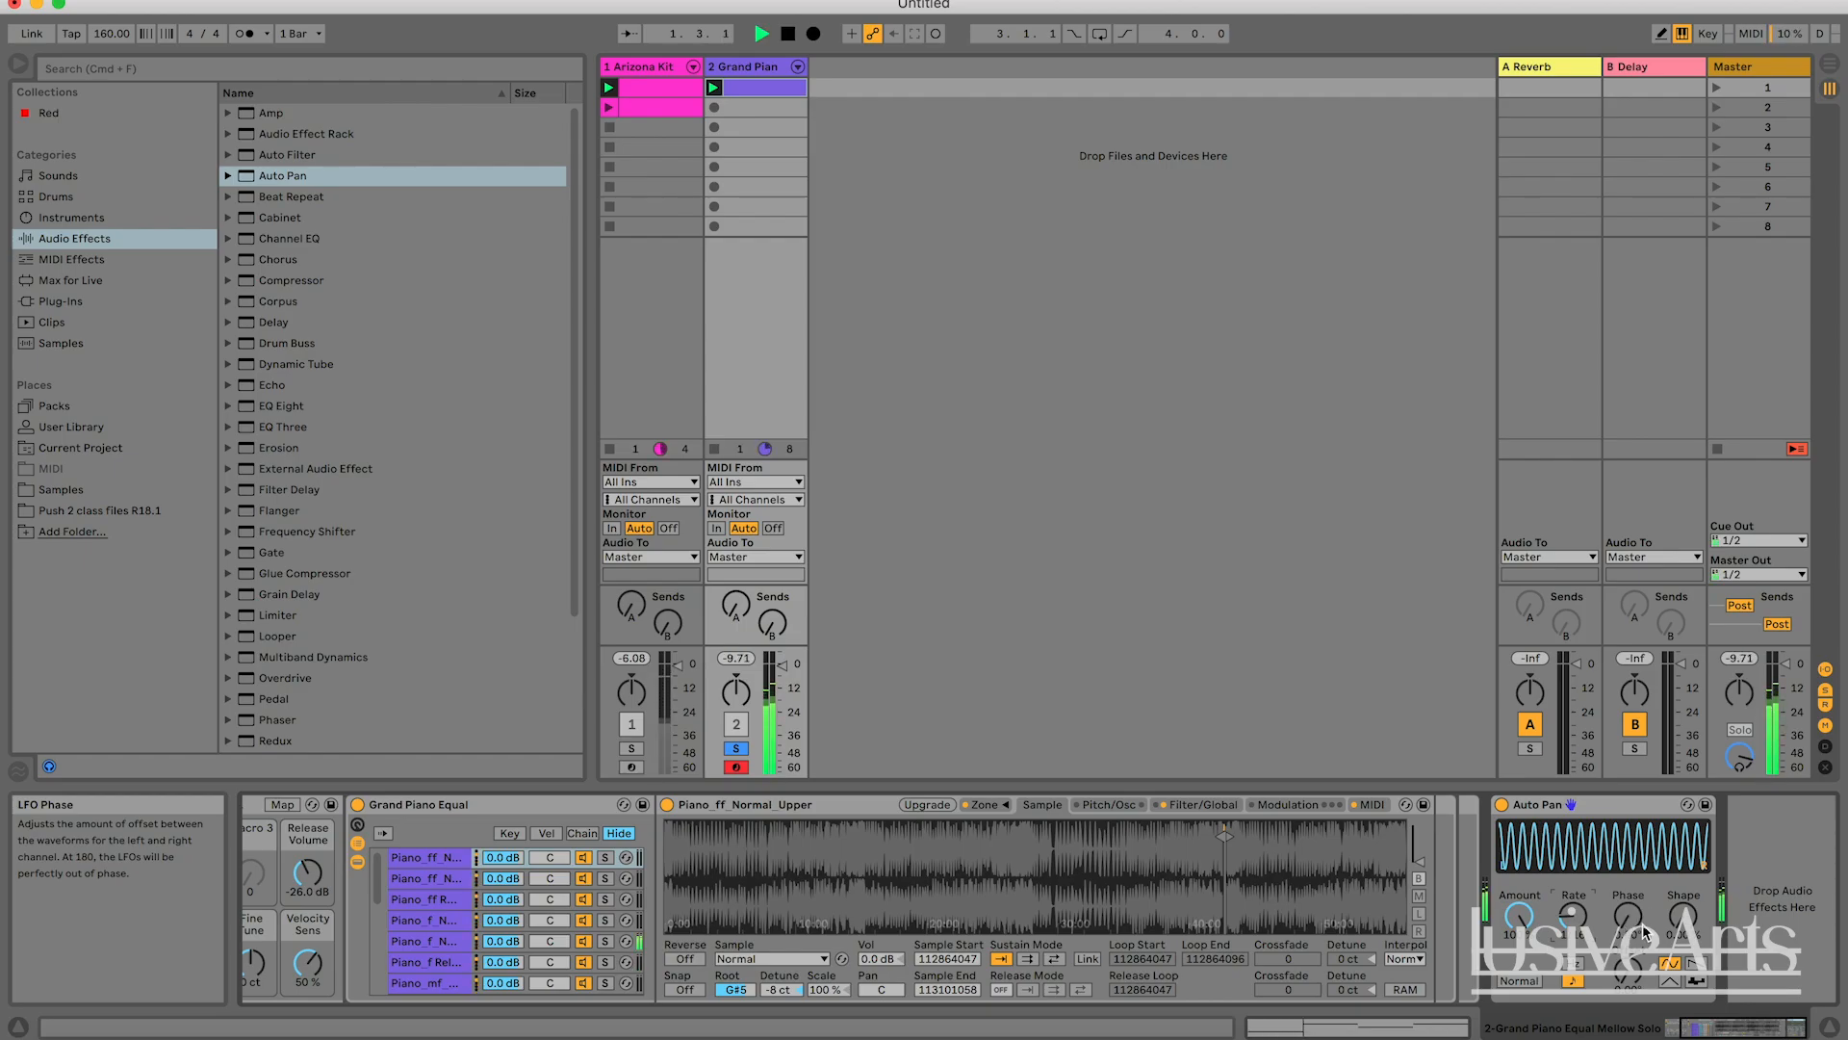
left_click_drag(1628, 916, 1628, 874)
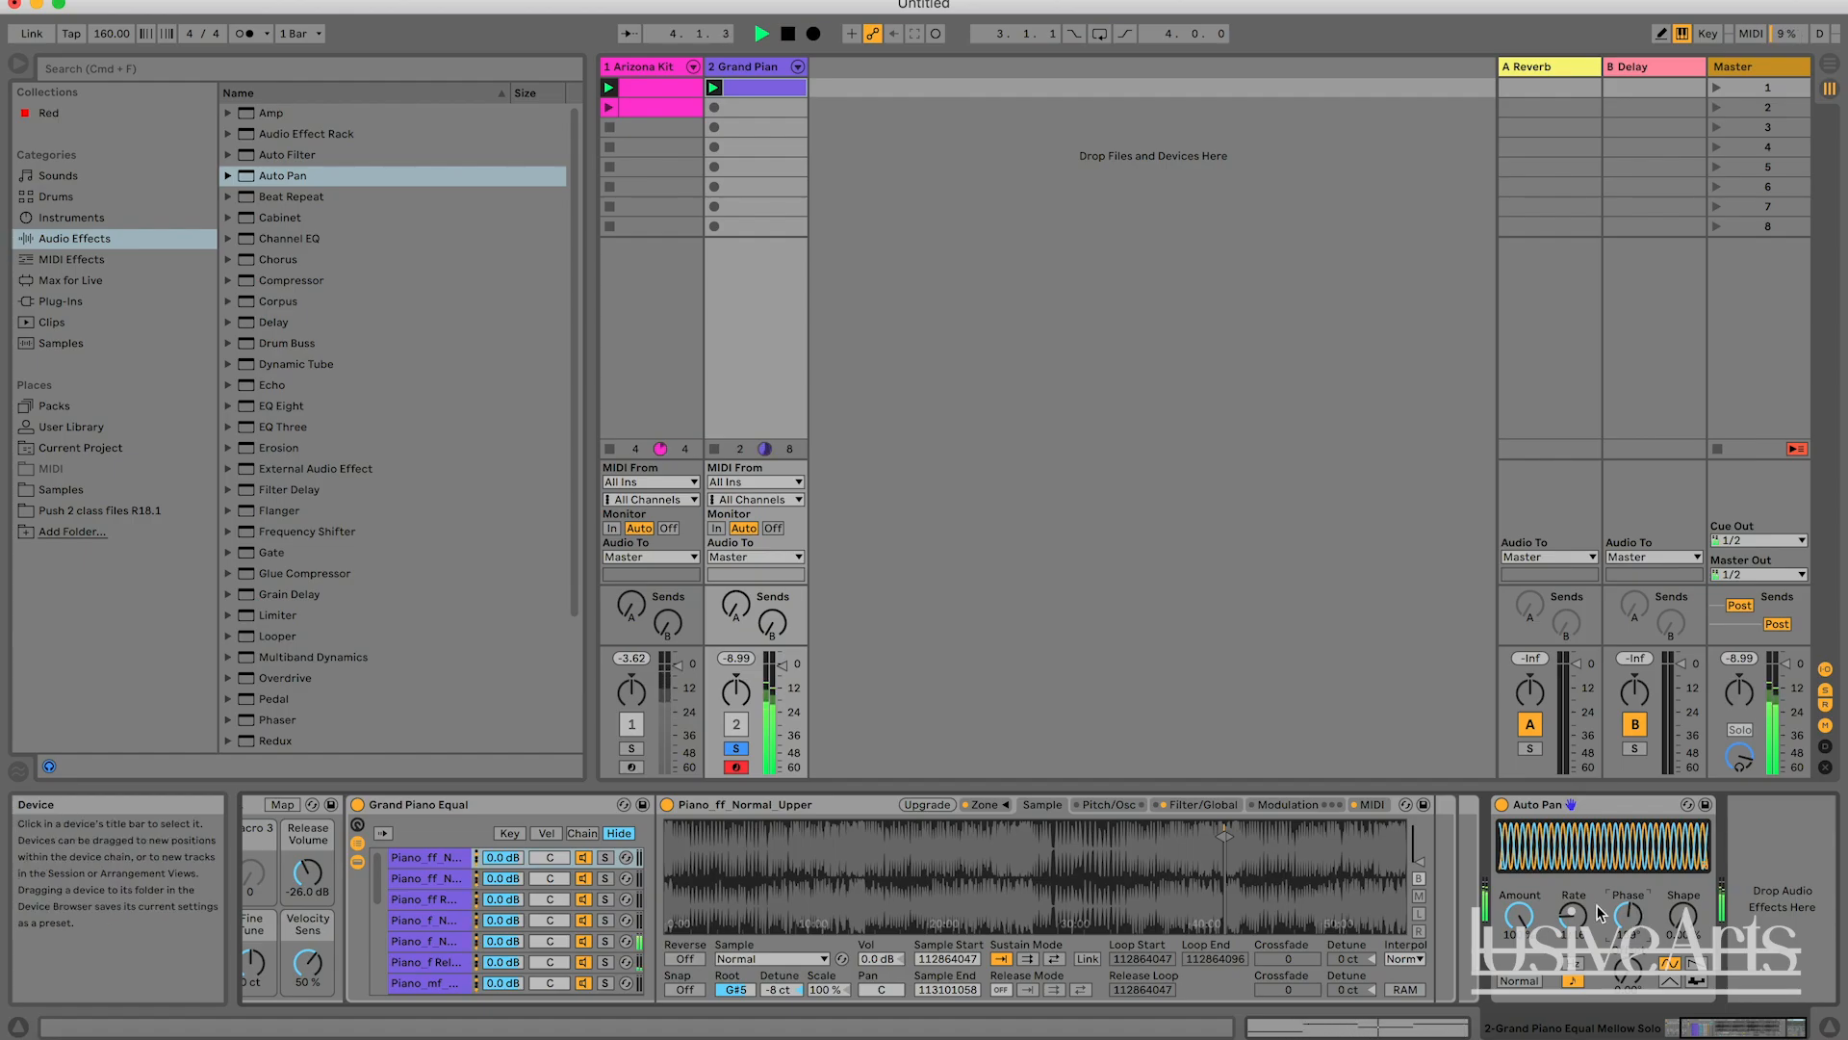
mouse_move(1628, 914)
left_mouse_down()
mouse_move(1628, 872)
mouse_move(1628, 941)
left_mouse_up()
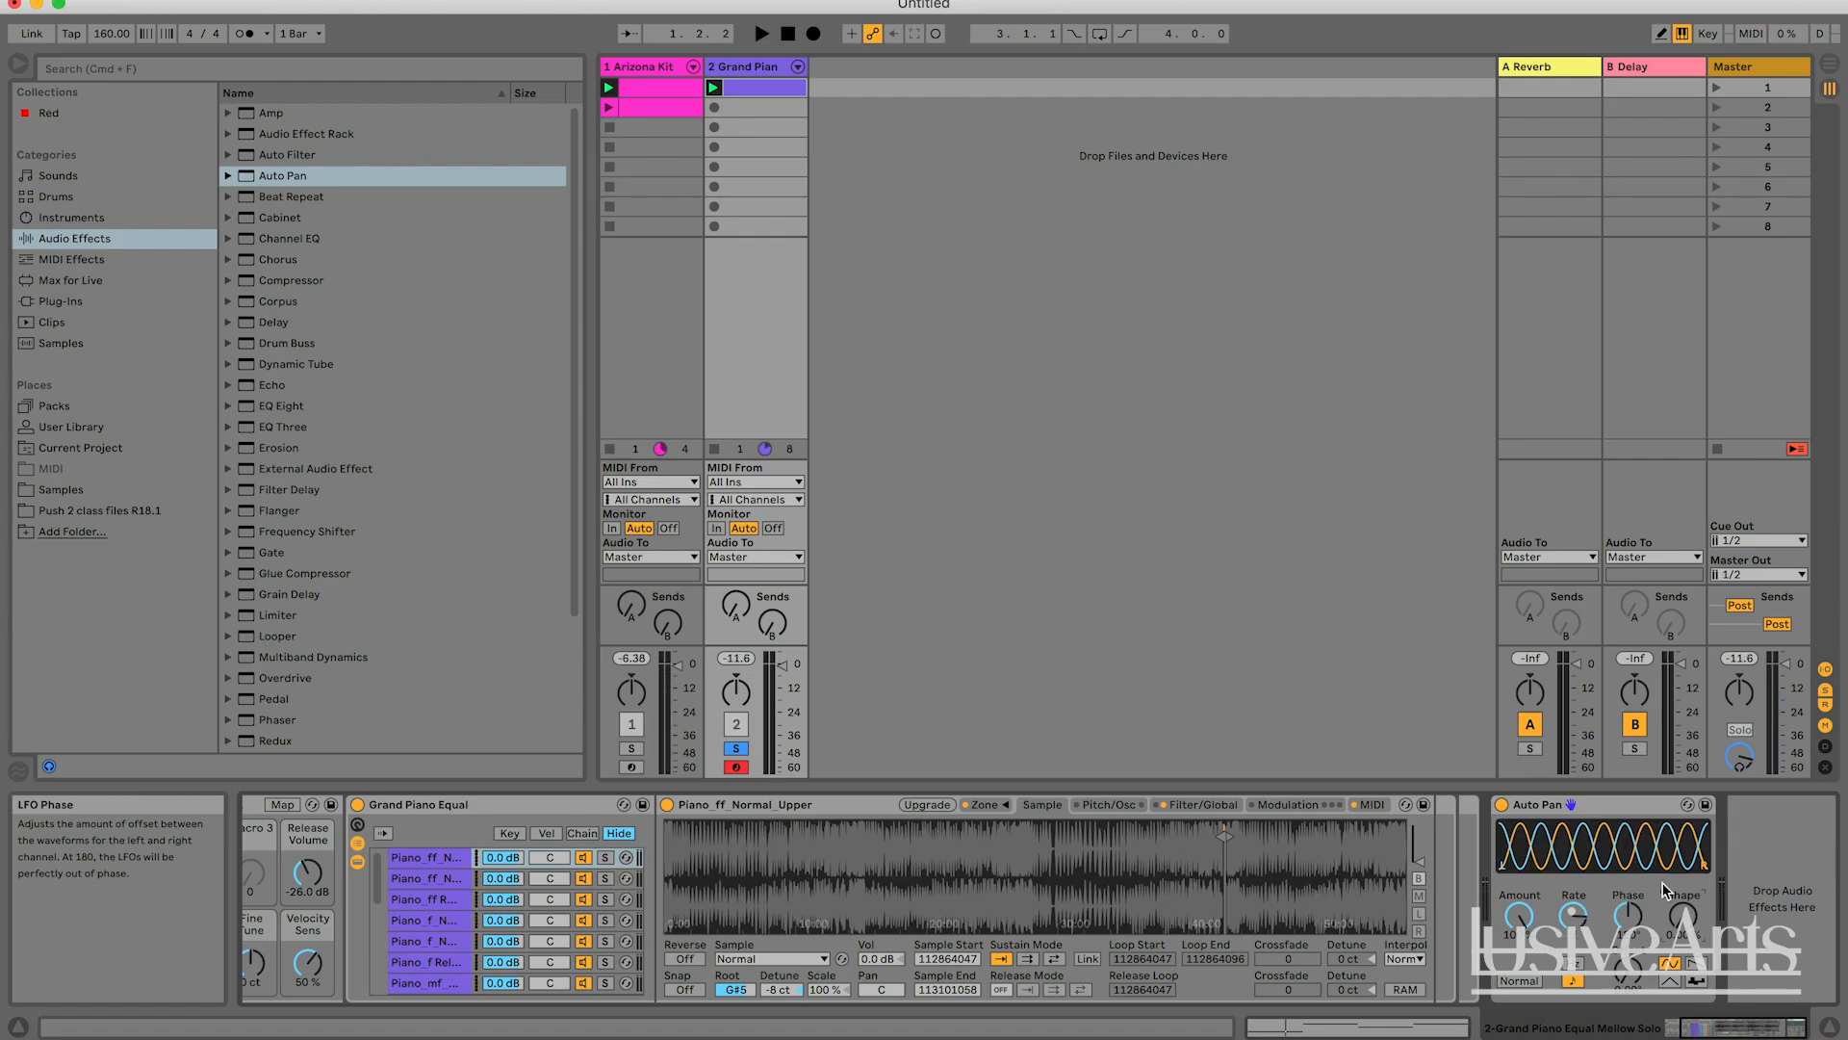
Raise the Auto Pan's Shape to a near-square wave during playback, restore the smooth sine curve, and stop playback.
left_click(1683, 915)
left_click_drag(1682, 915, 1687, 891)
key("space")
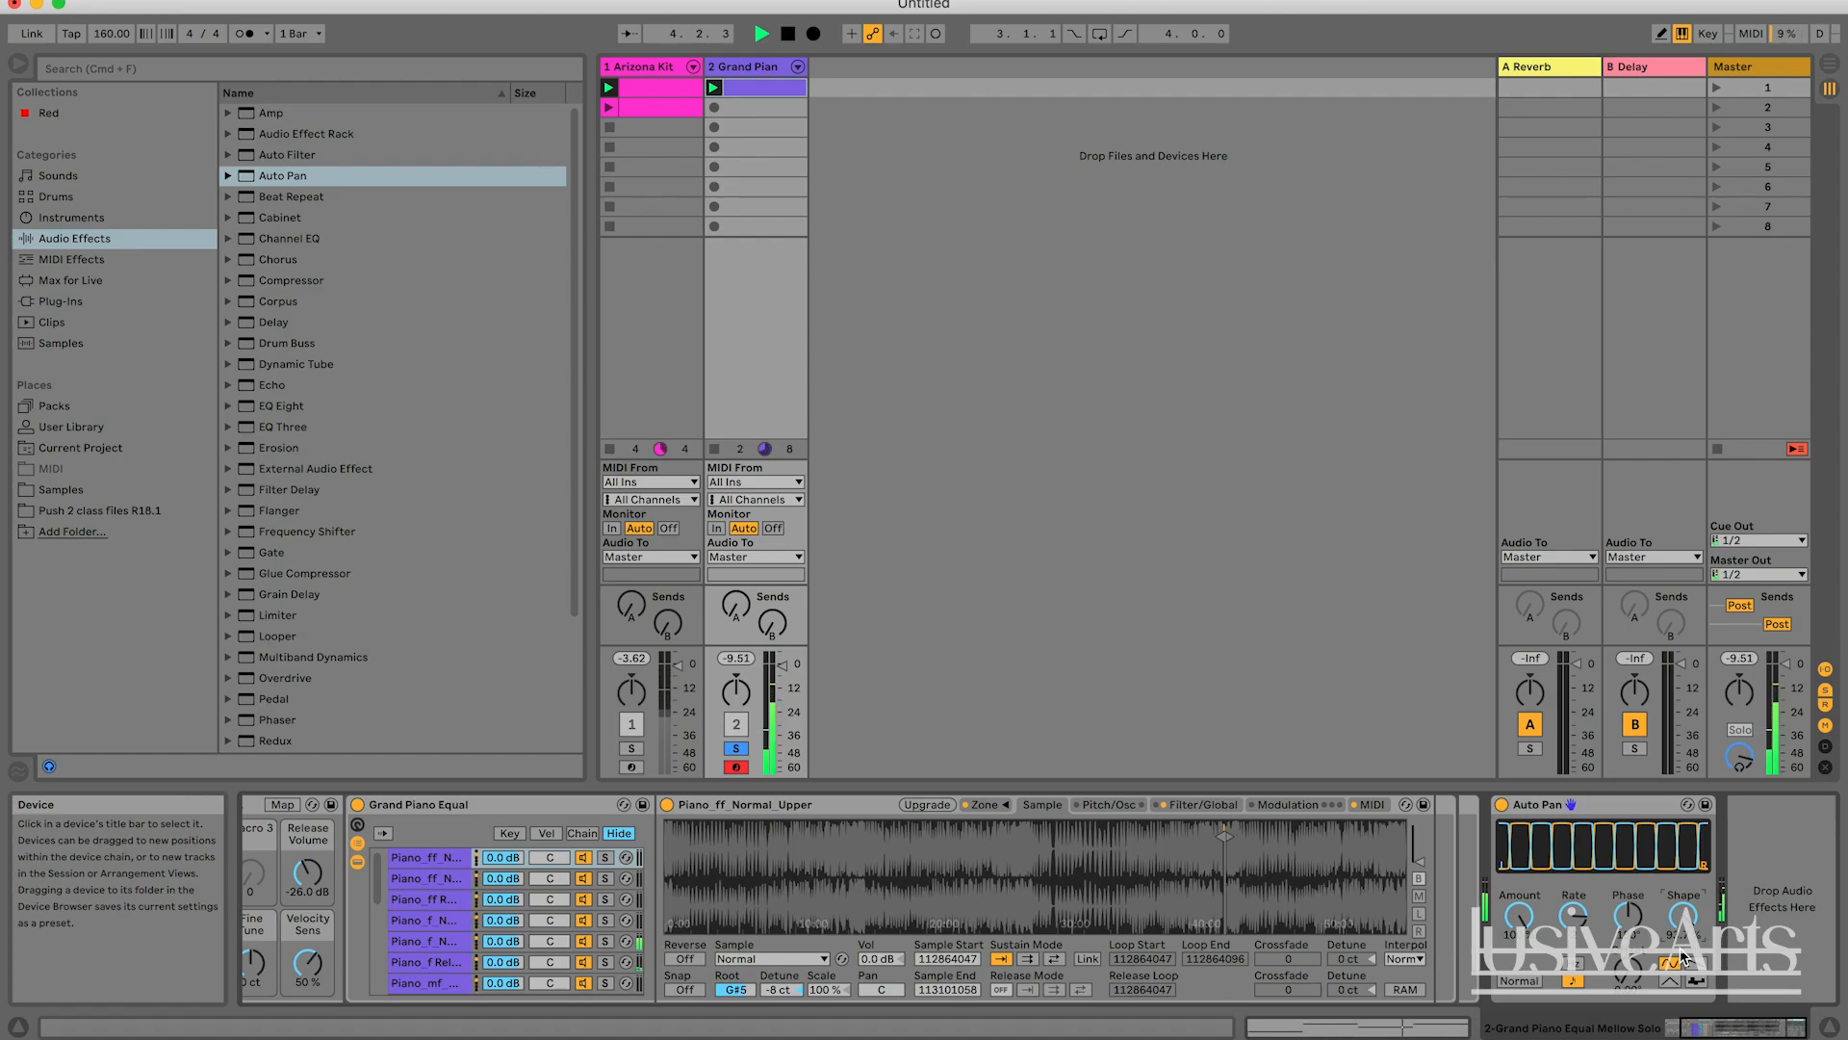
left_click_drag(1686, 911, 1680, 972)
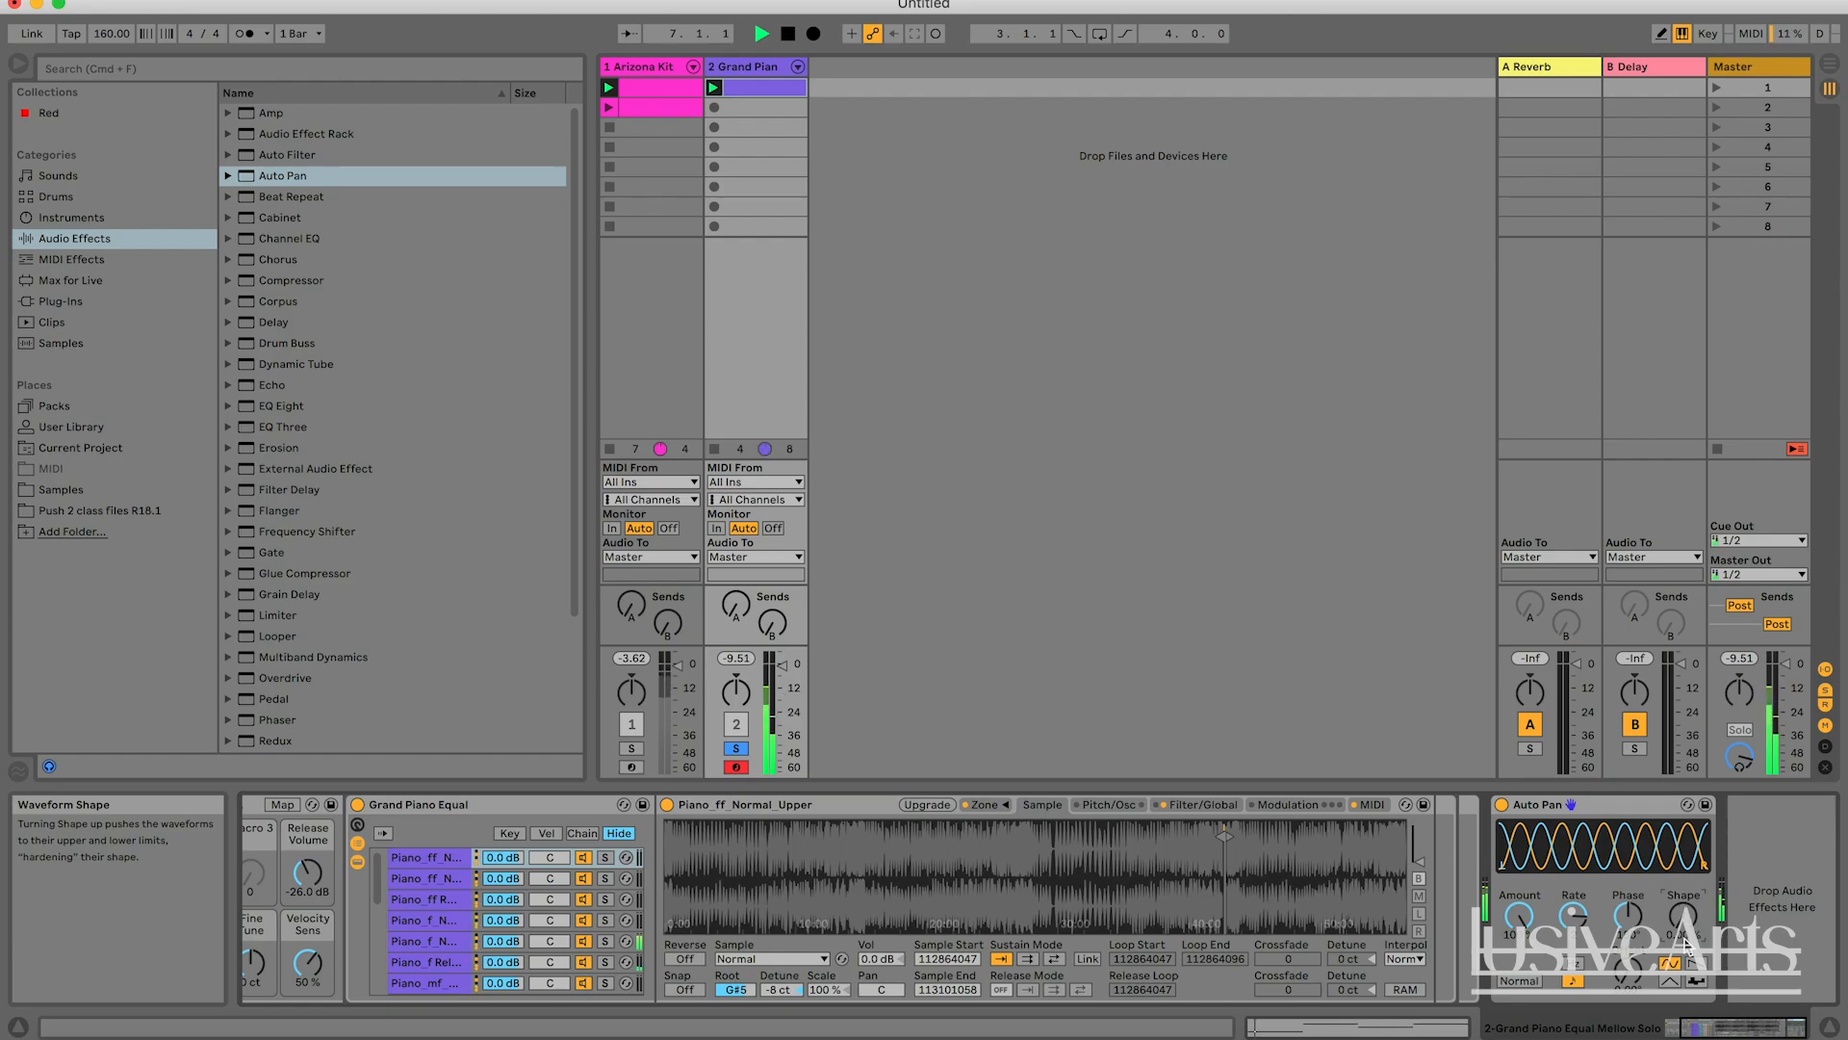
key("space")
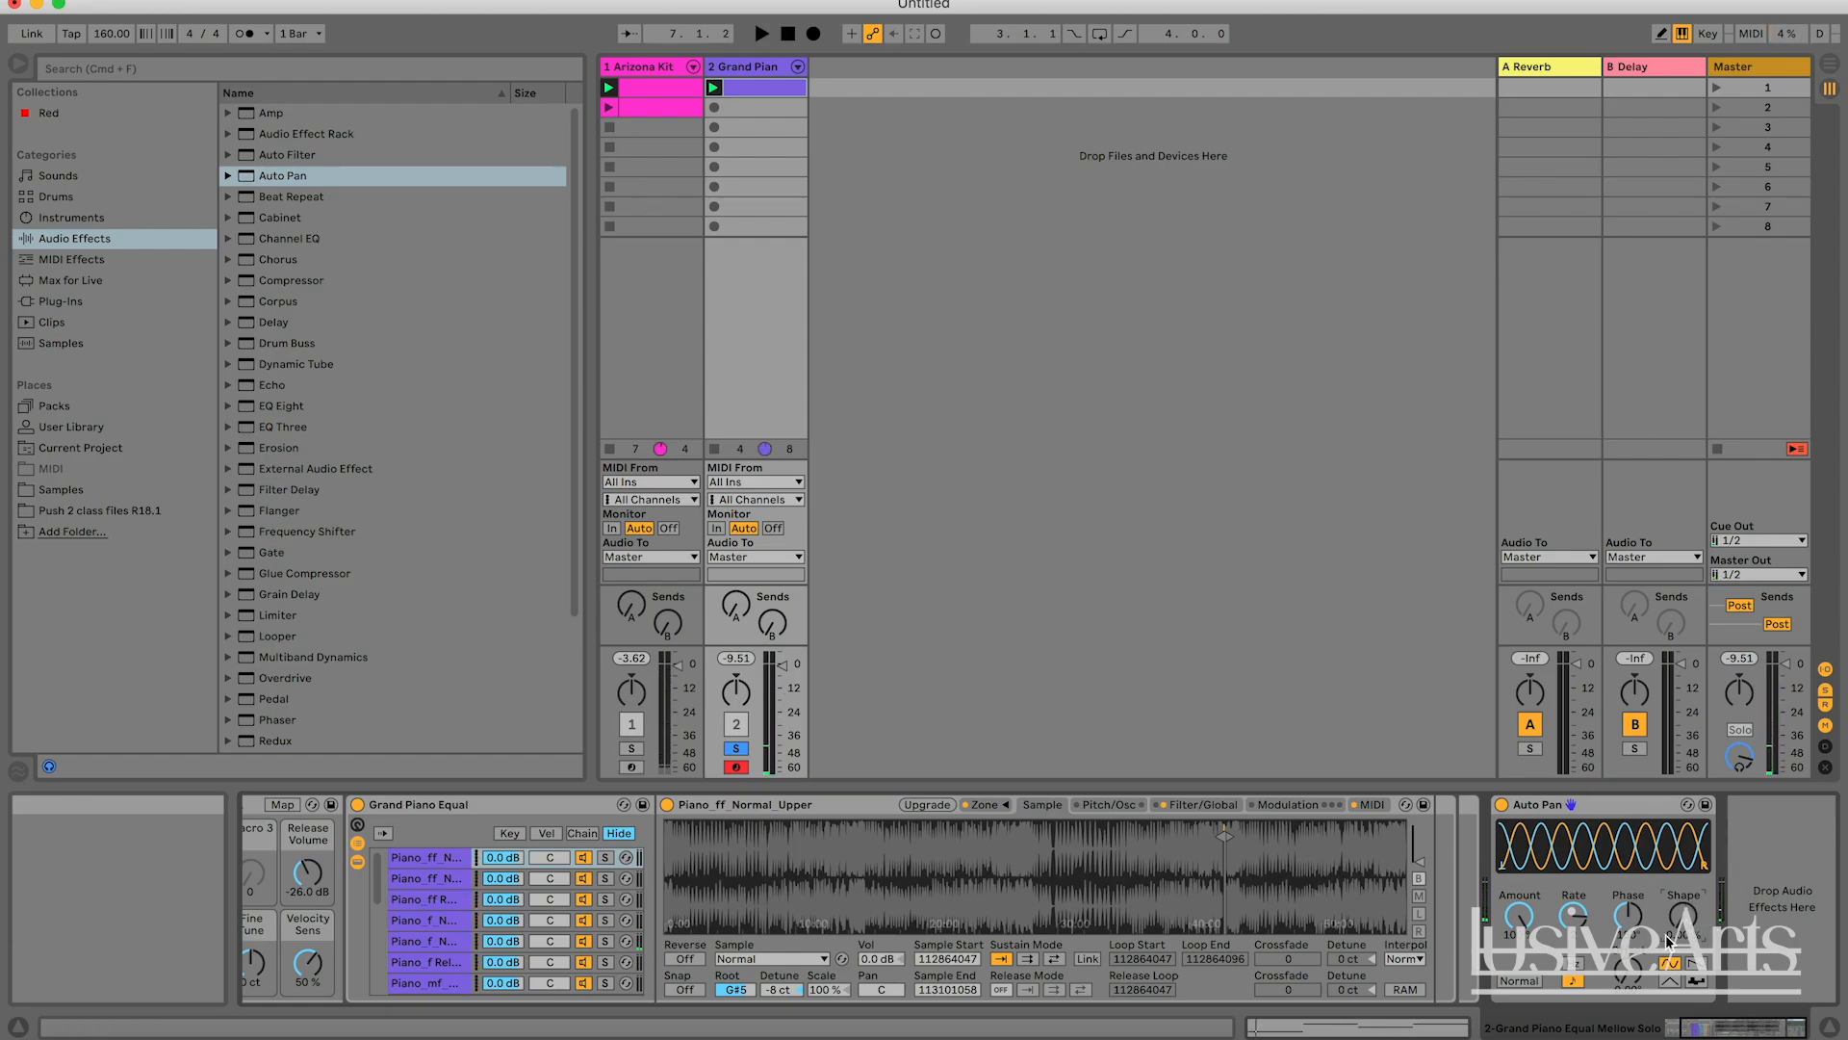
Switch the Auto Pan's LFO waveform to sawtooth down, harden its Shape to a near-square wave, and start playback.
left_click(1698, 966)
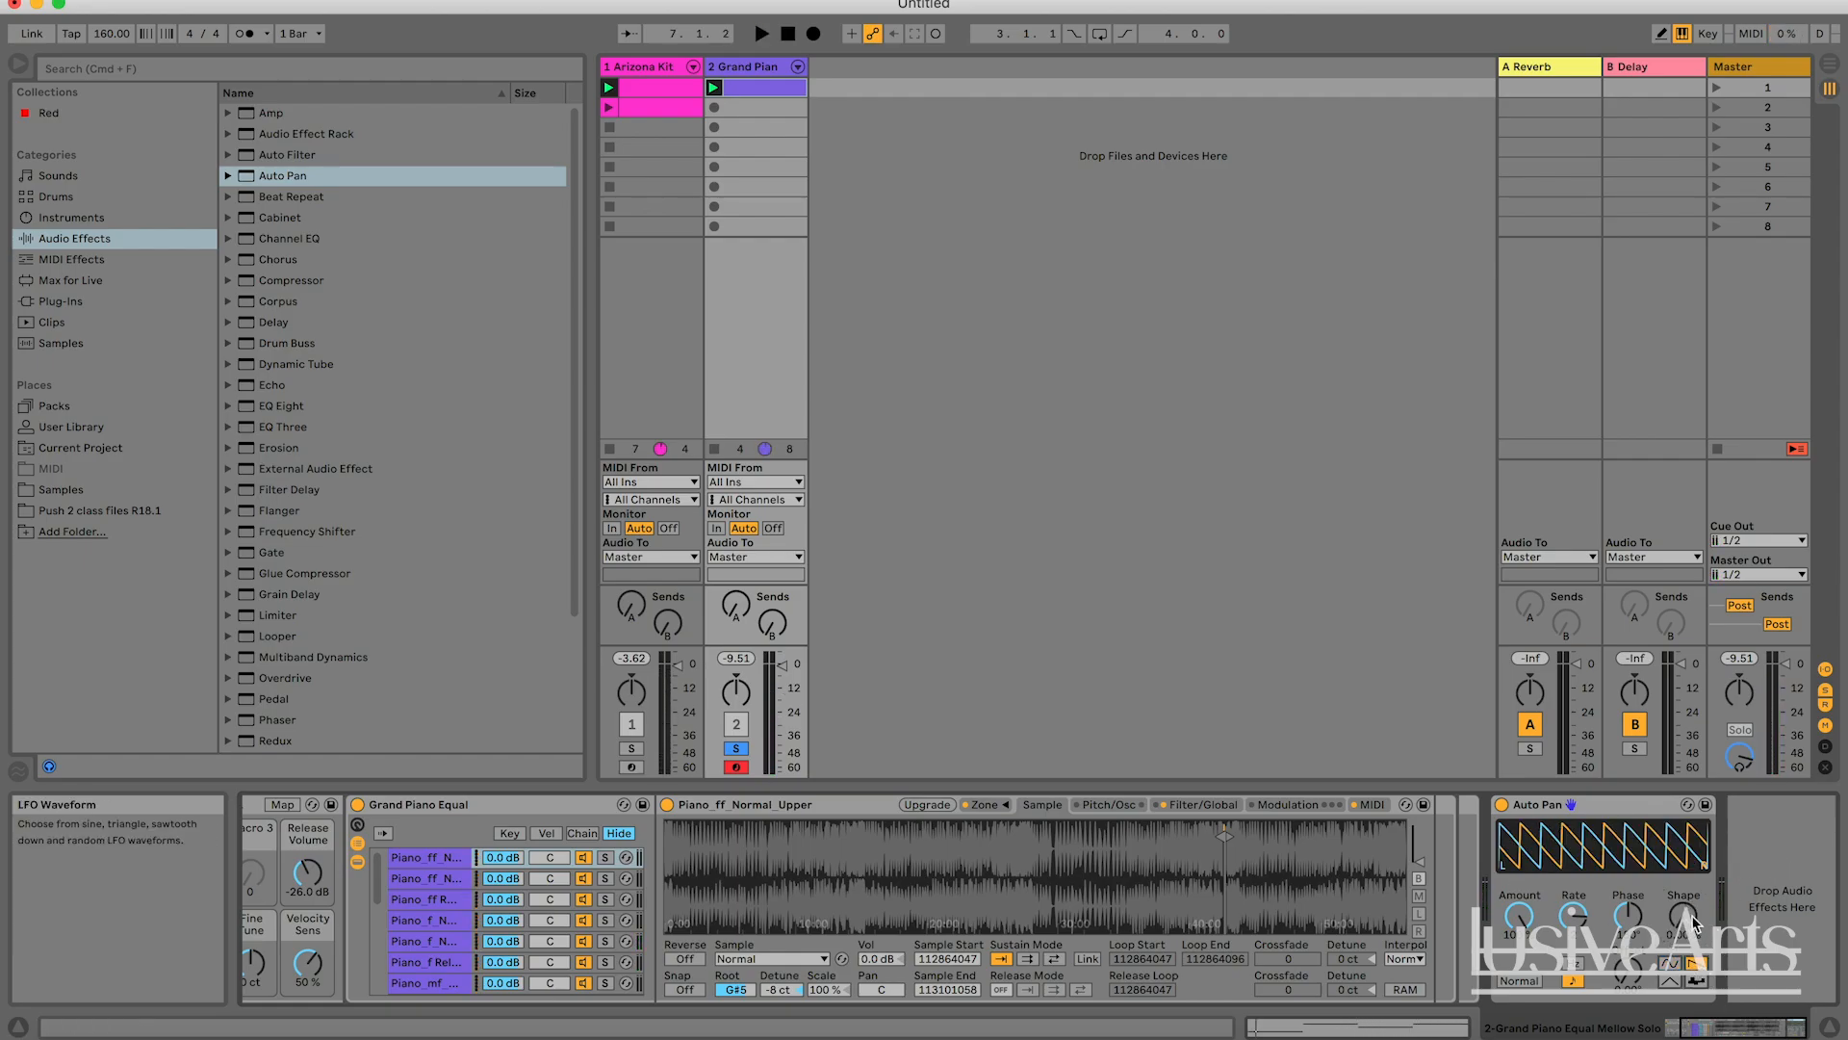
left_click_drag(1693, 924, 1692, 871)
key("space")
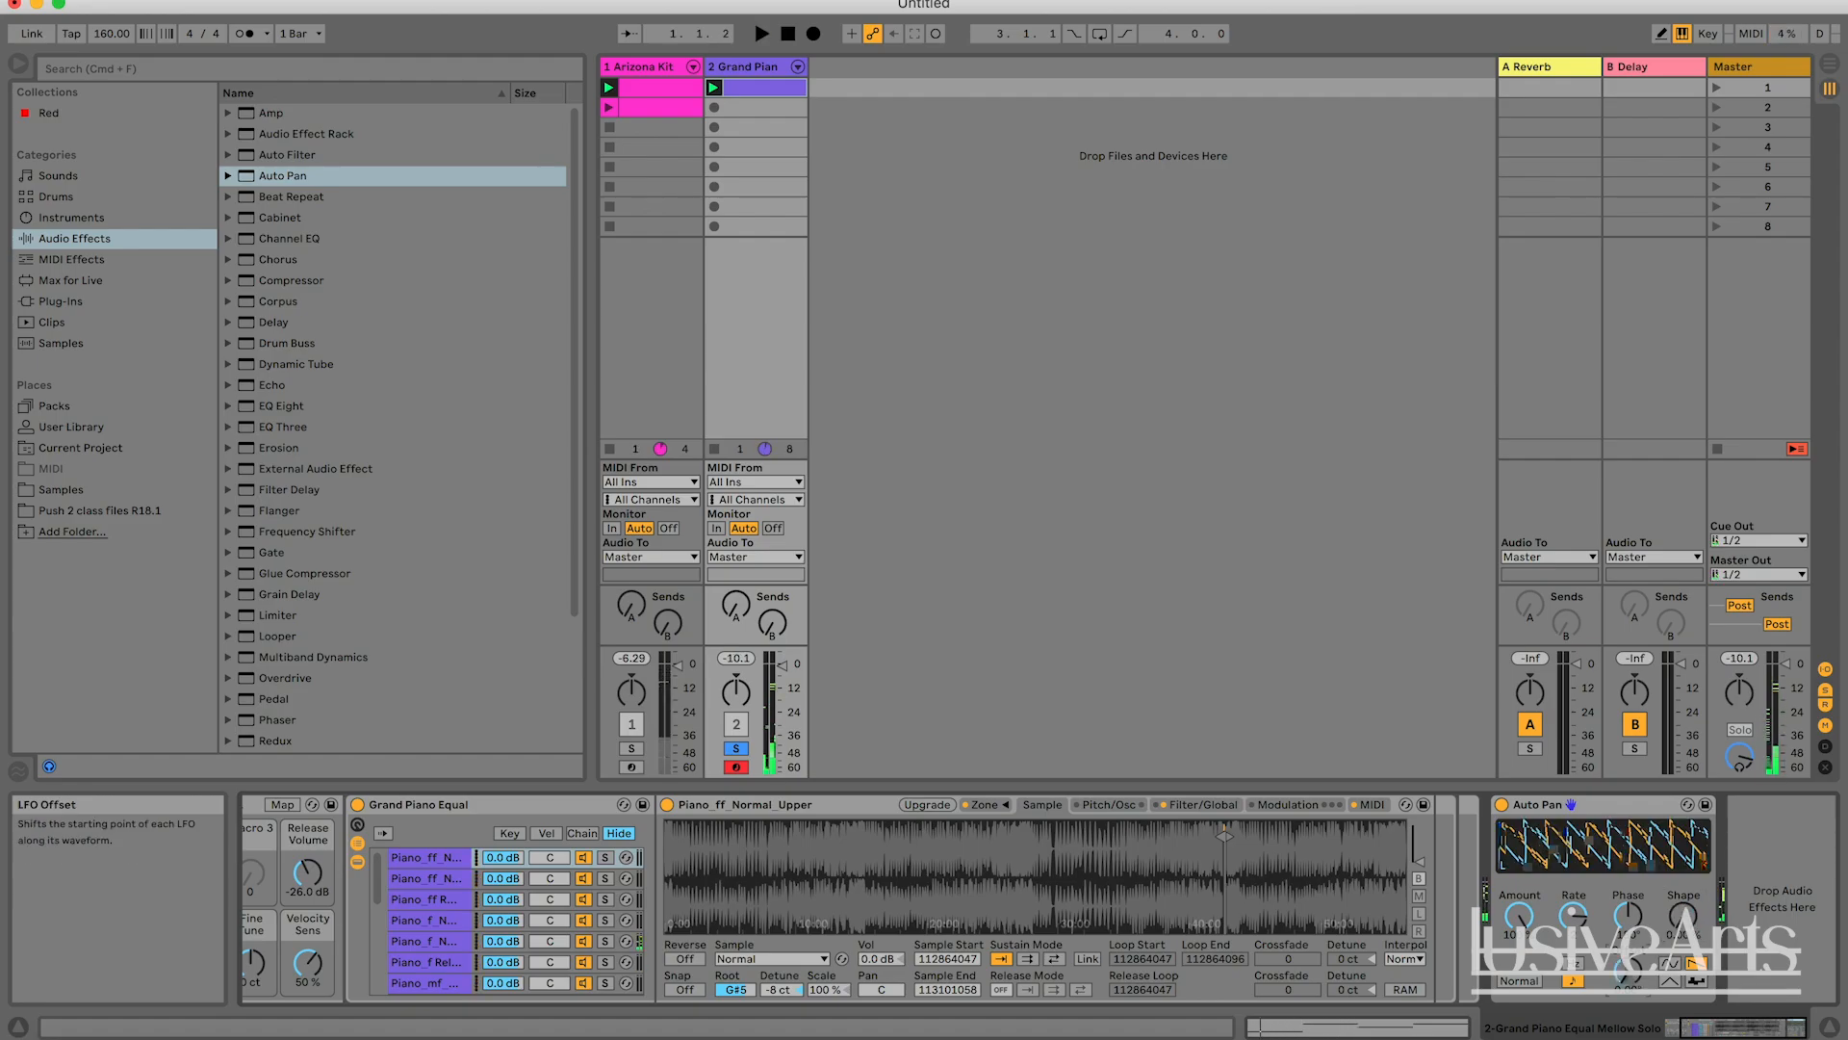
Shift the Offset of the sawtooth Auto Pan, and replay the Grand Piano track several times to compare.
left_click_drag(1628, 970, 1628, 900)
key("space")
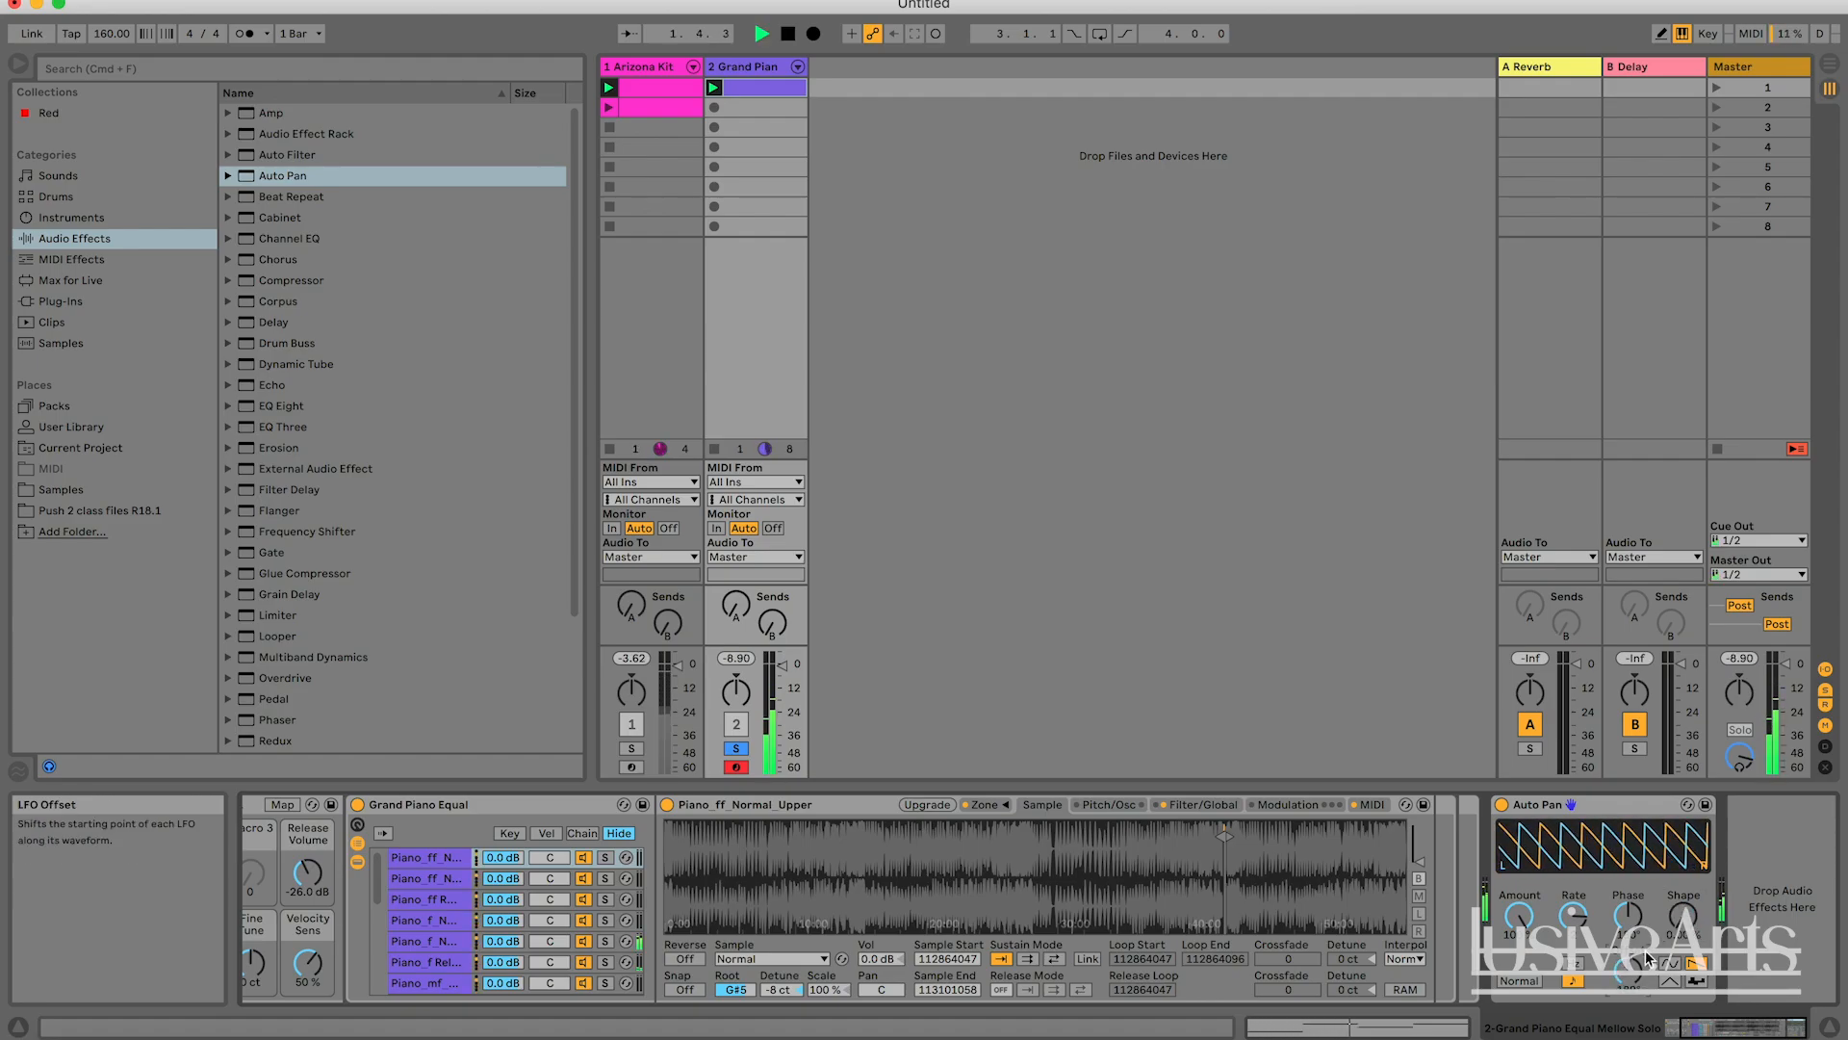
key("space")
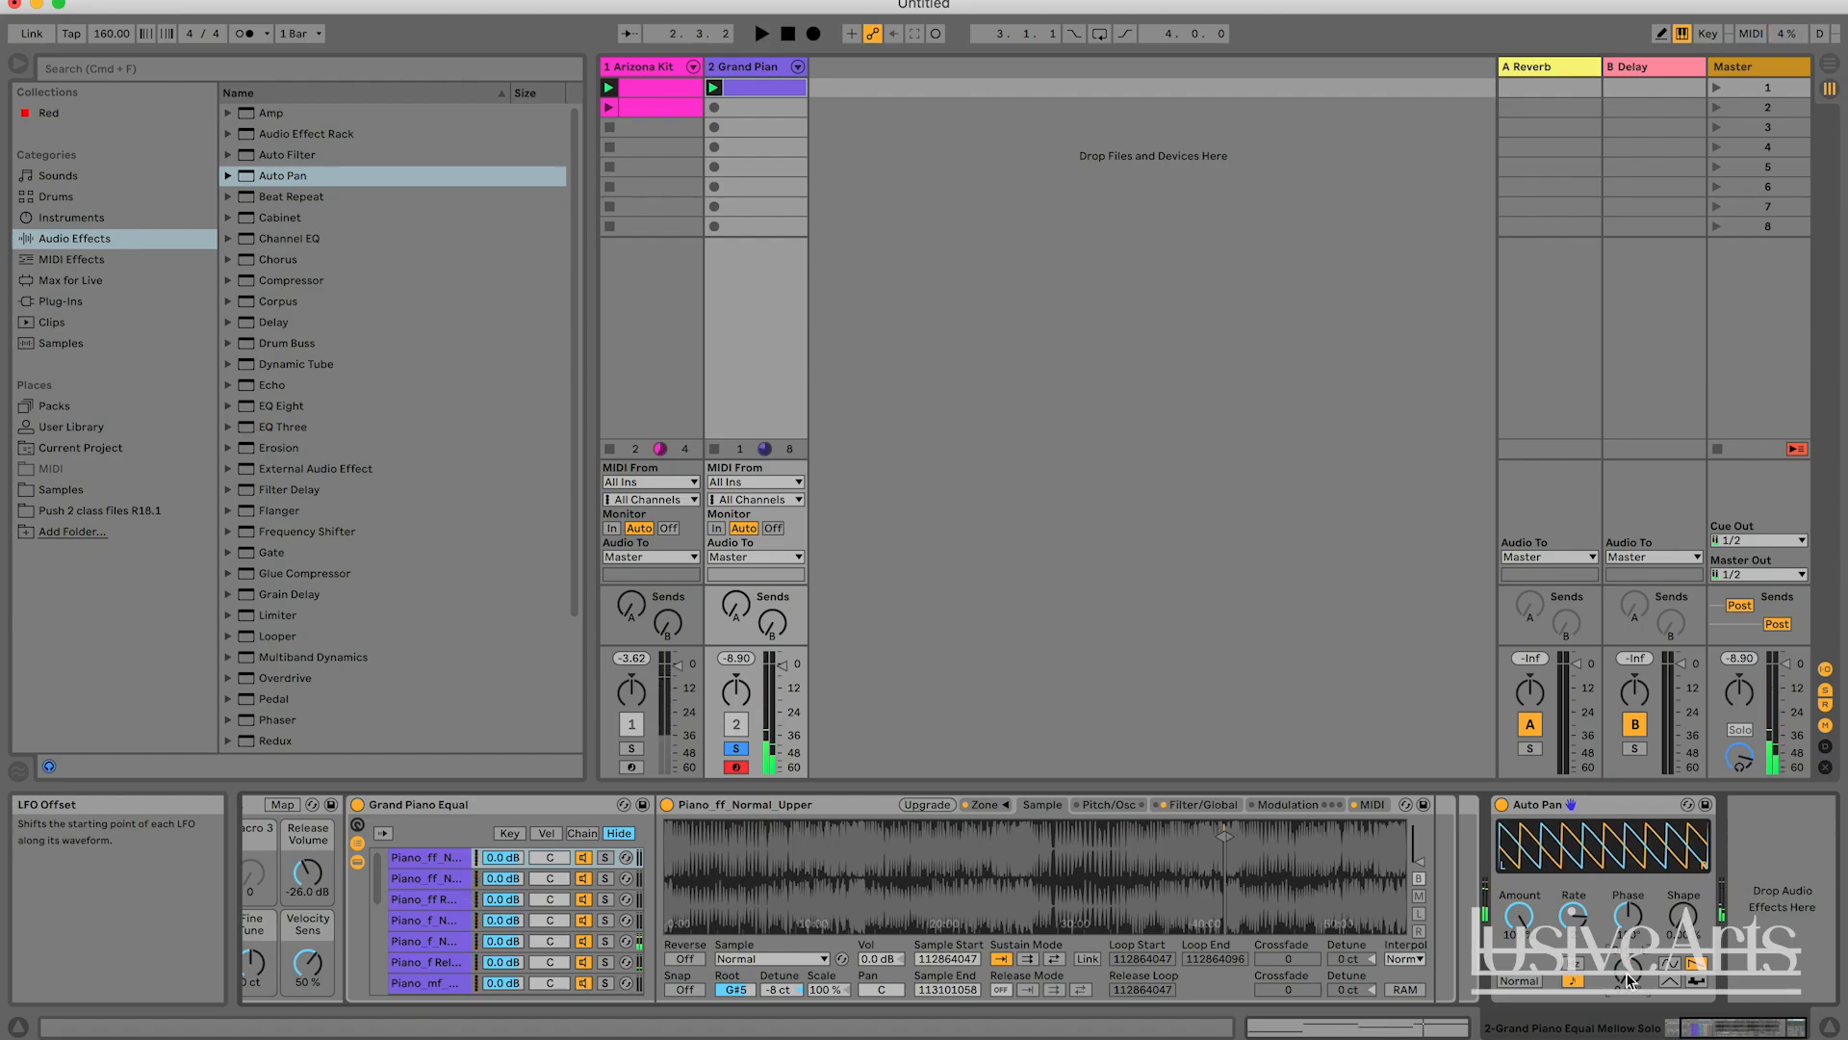
key("space")
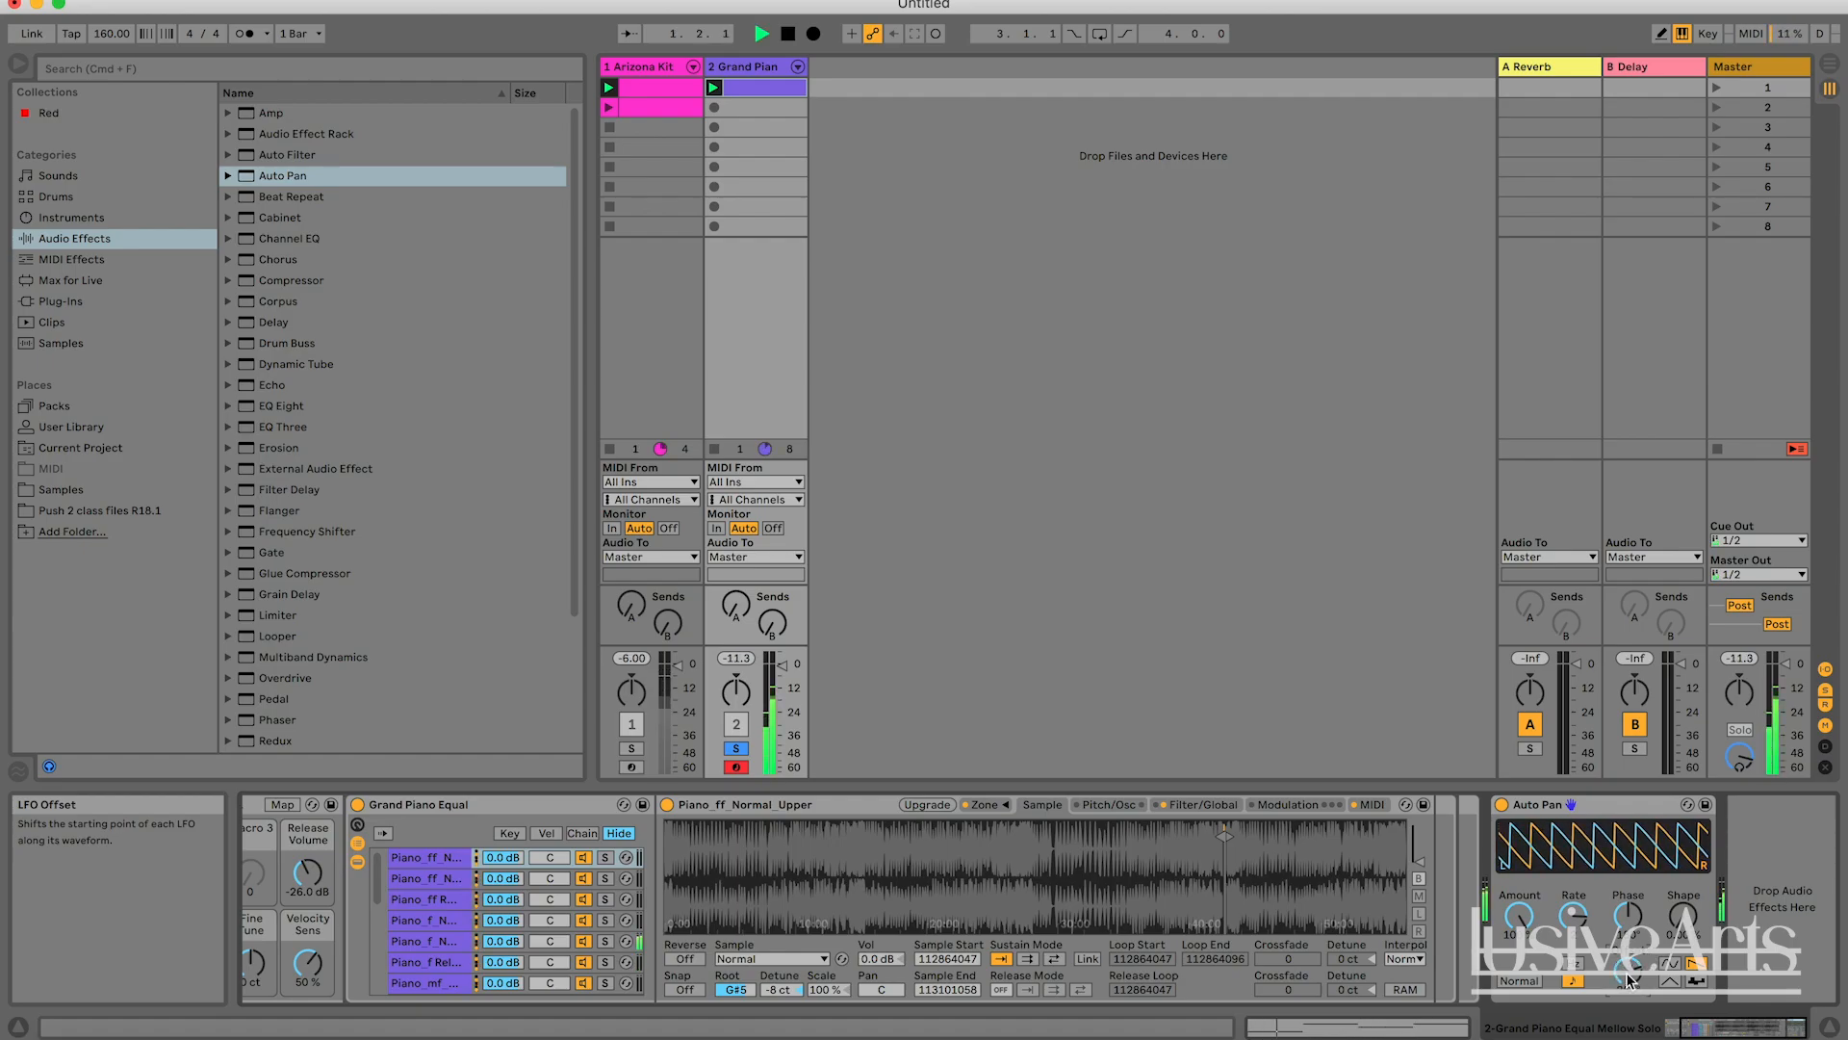
key("space")
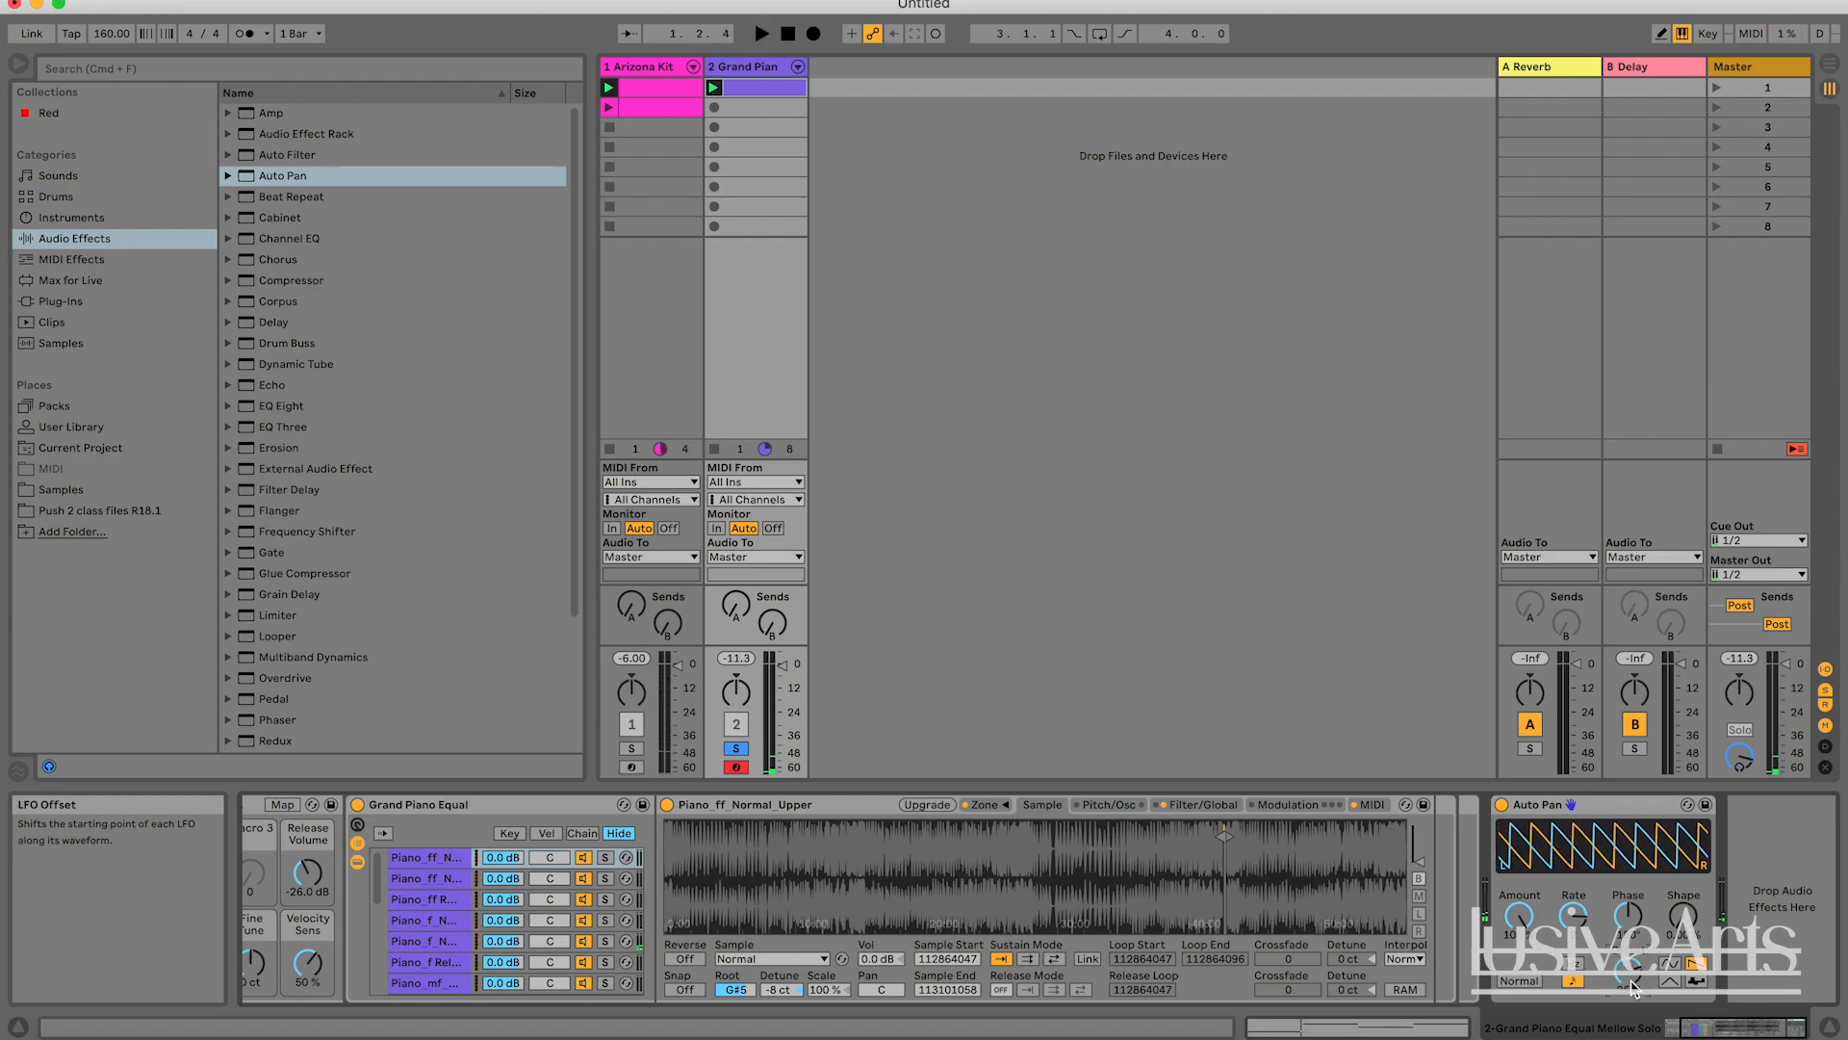
key("space")
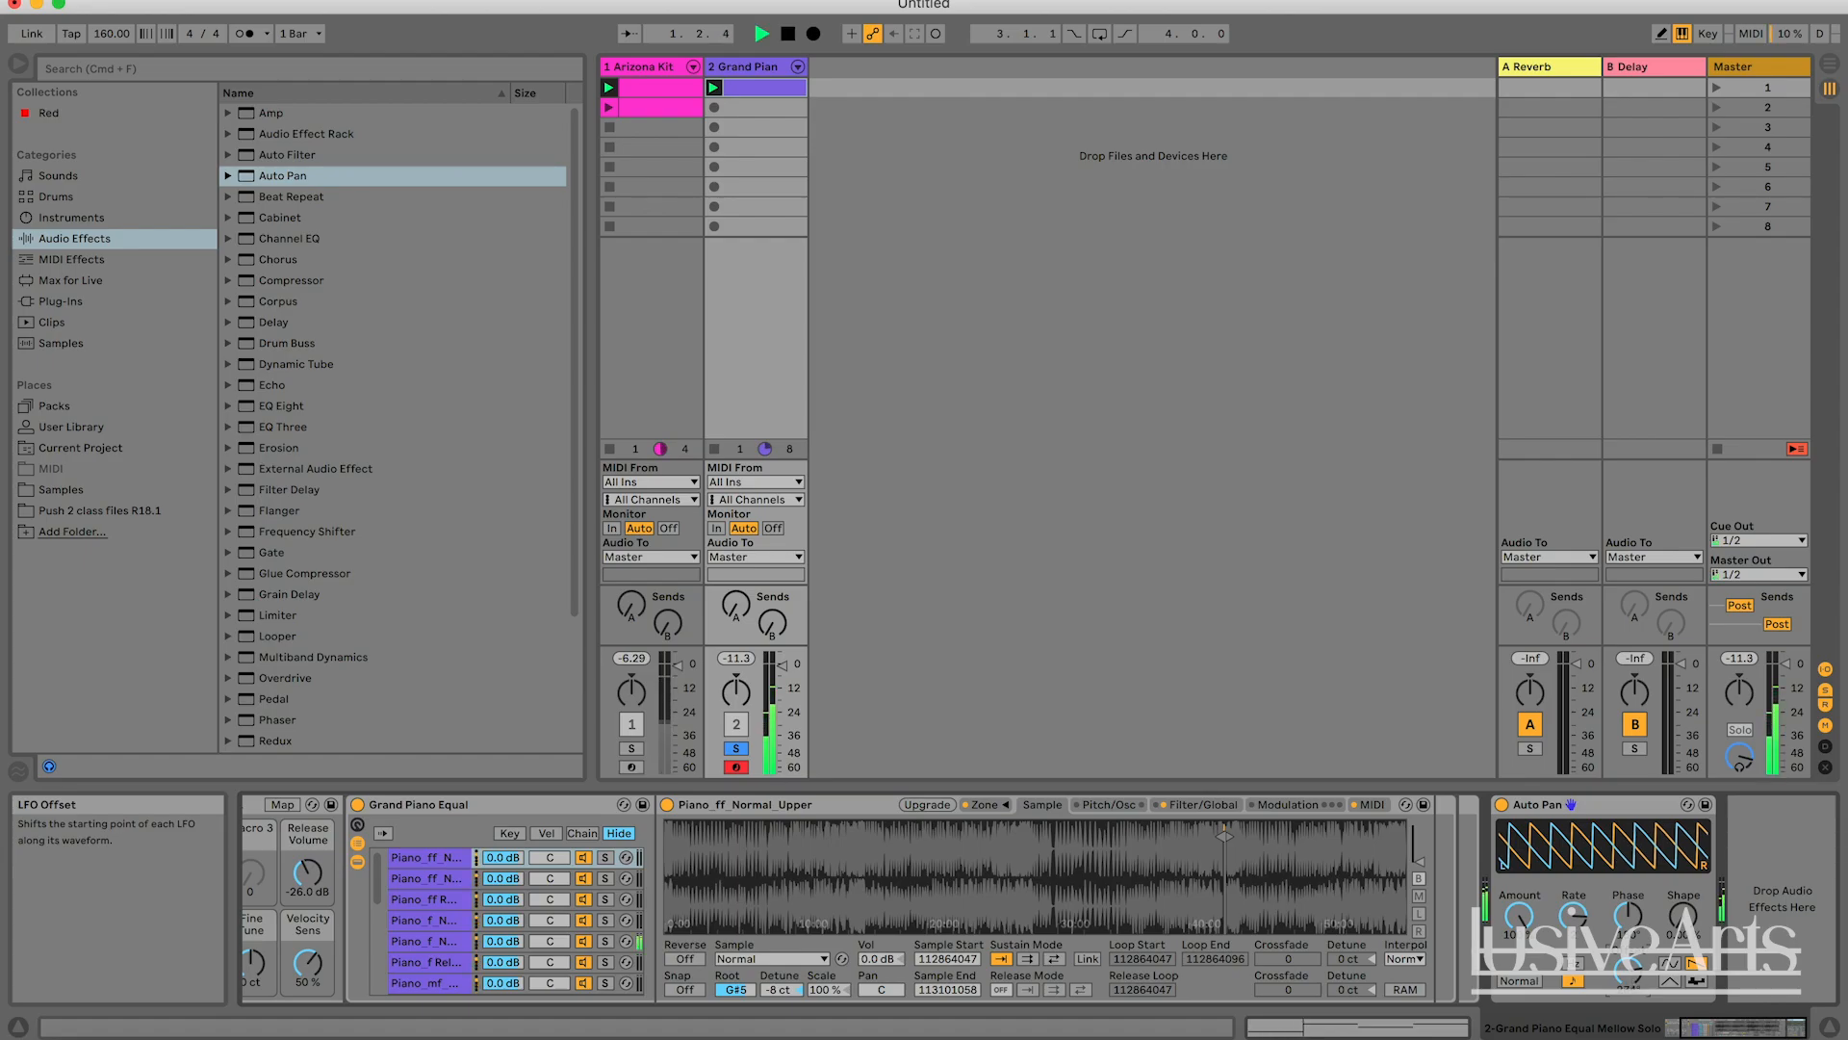
key("space")
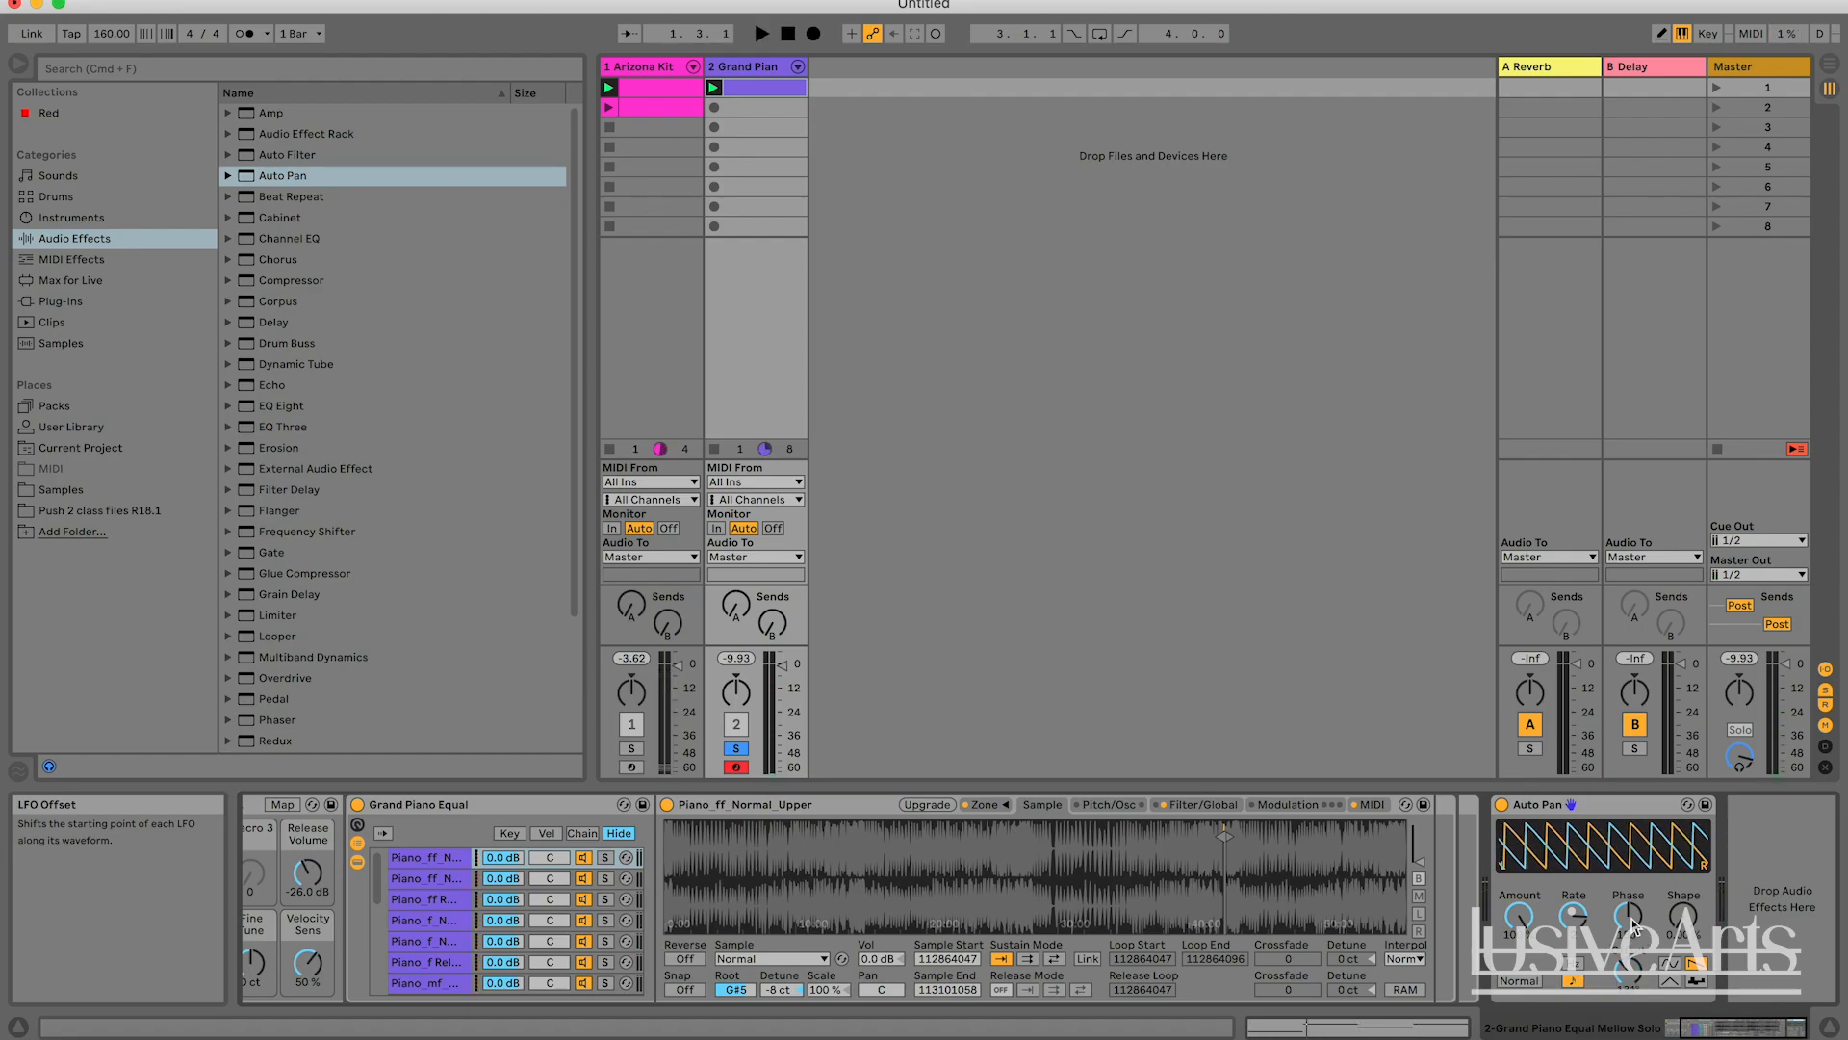
Turn down the Auto Pan's Phase until both sawtooth waveforms coincide.
left_click(1614, 814)
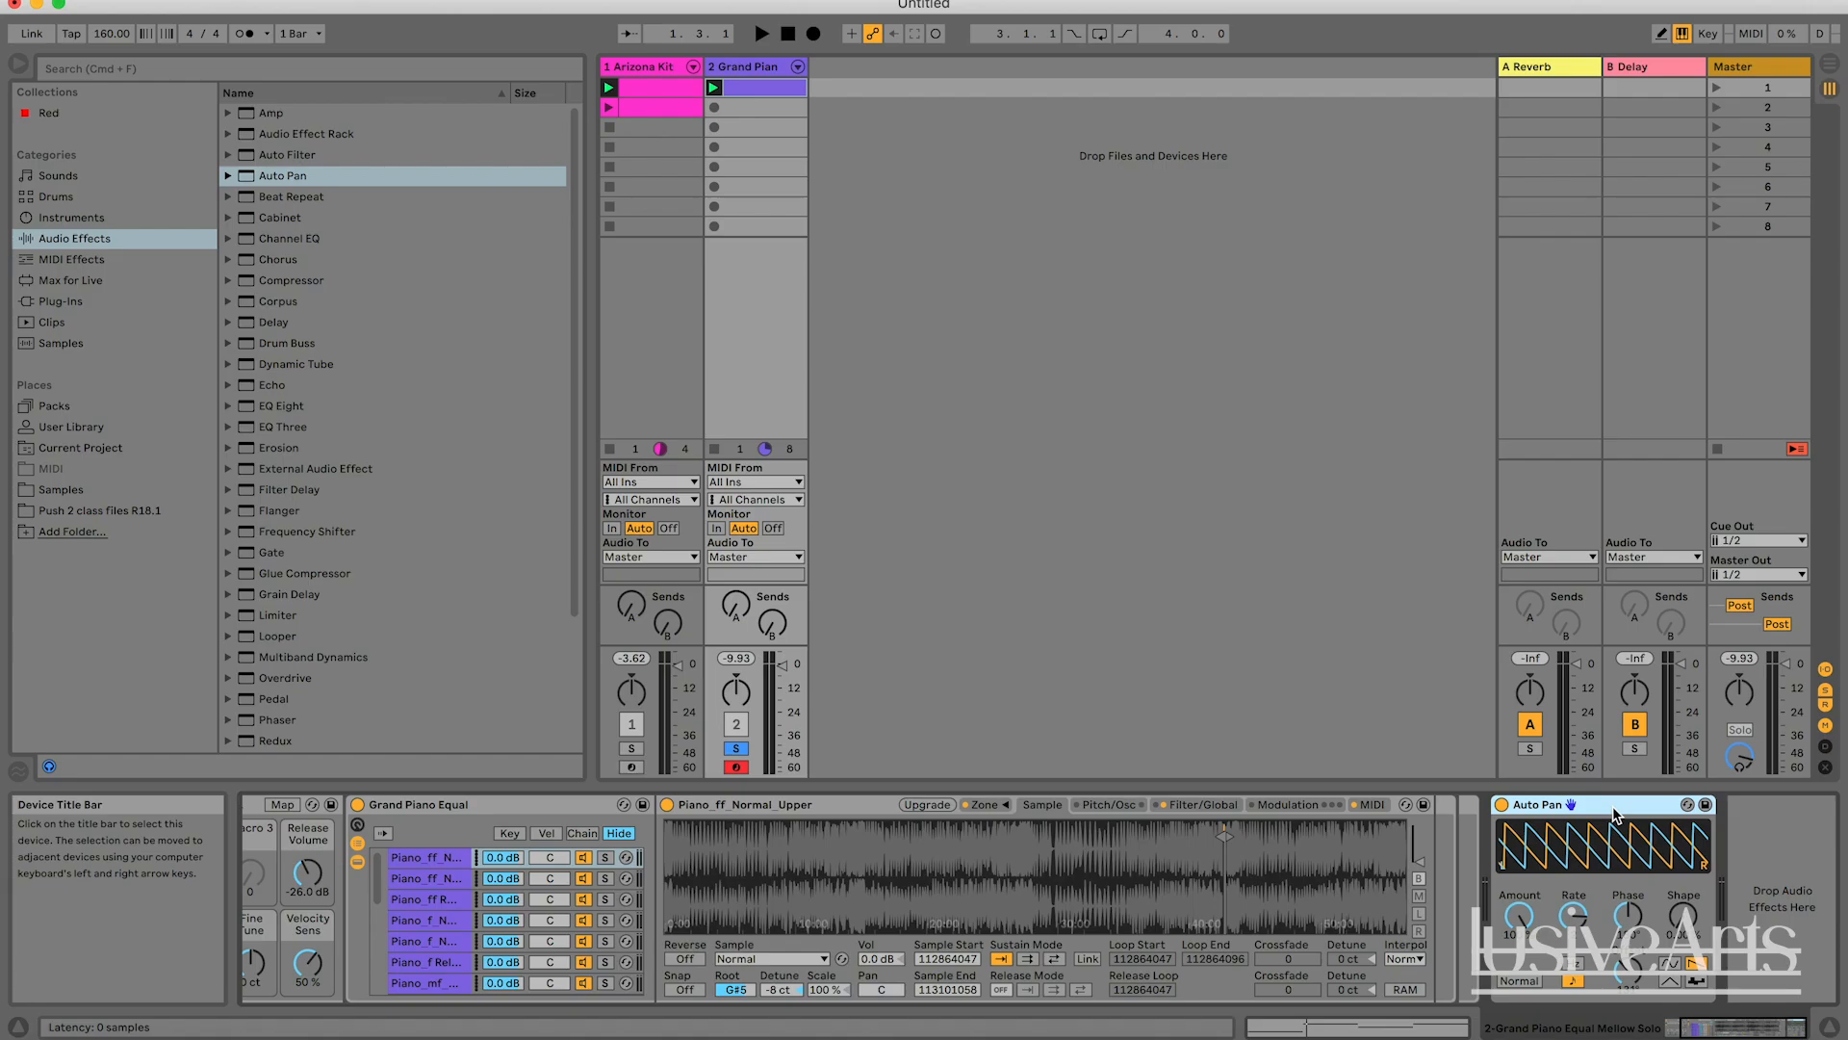
left_click_drag(1628, 916, 1628, 1001)
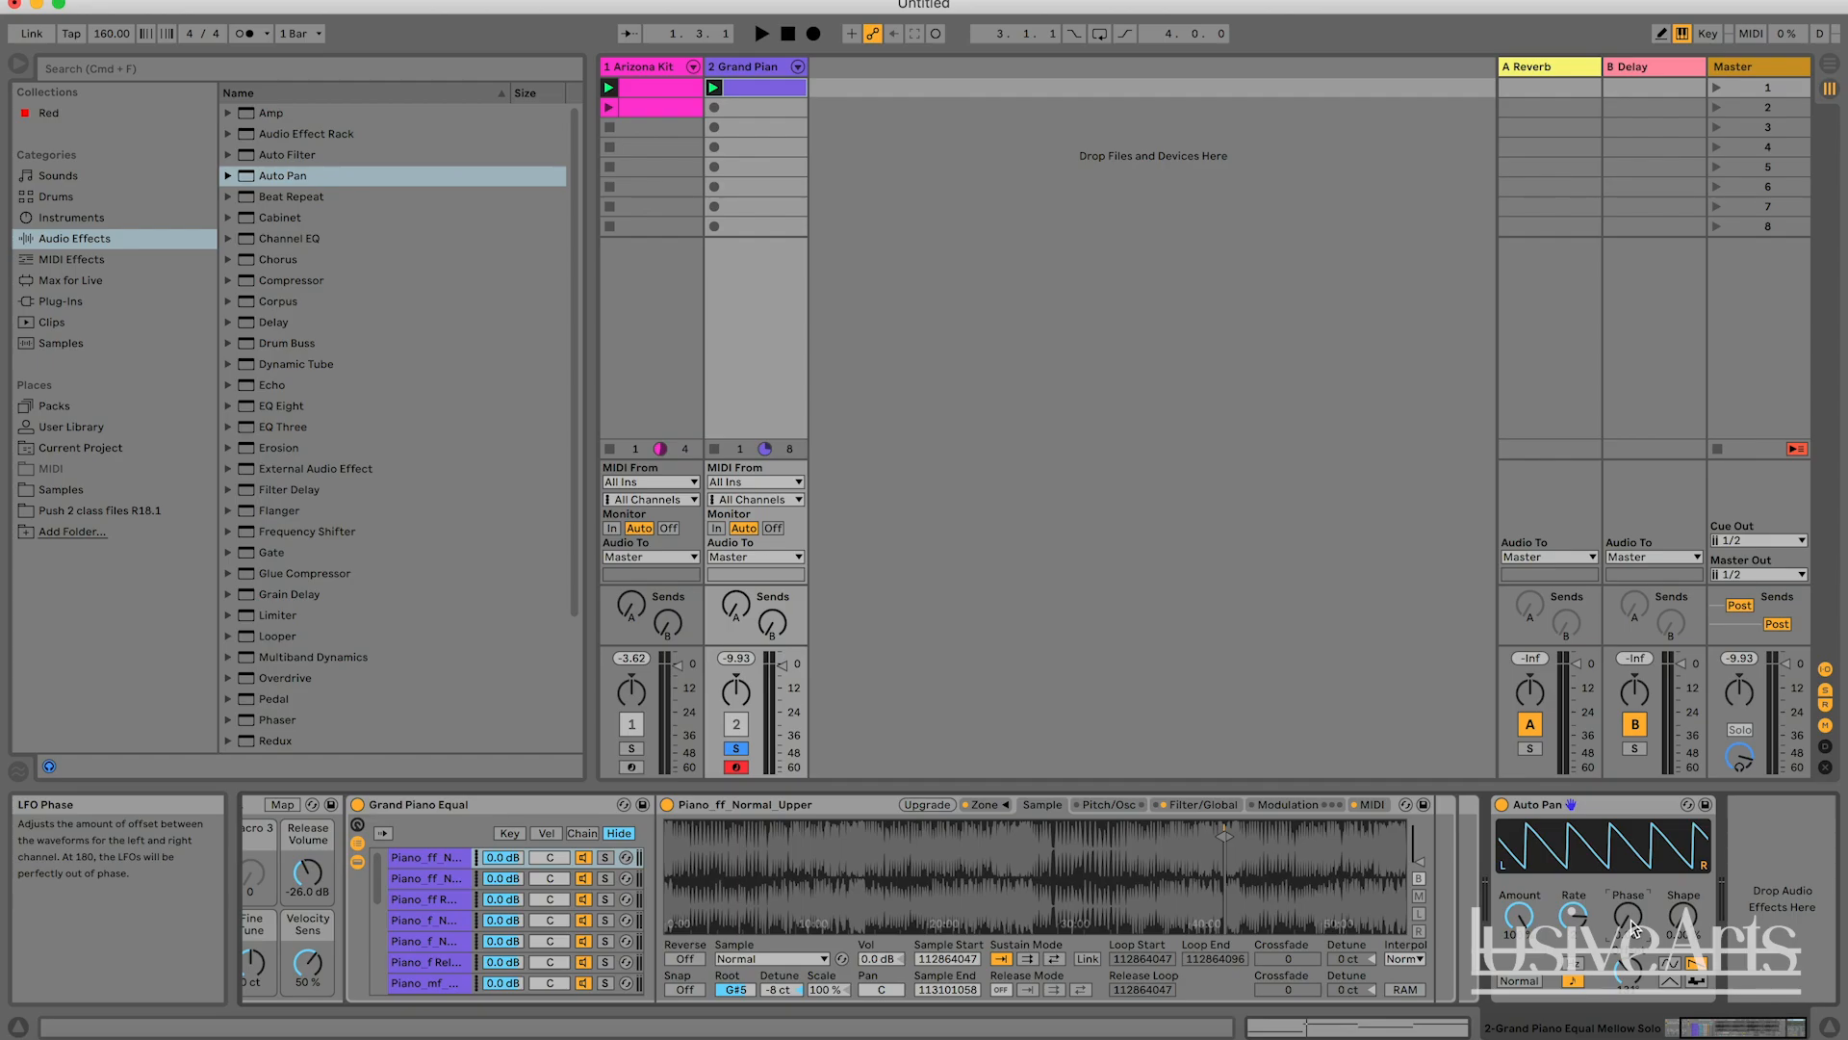
left_click(1586, 815)
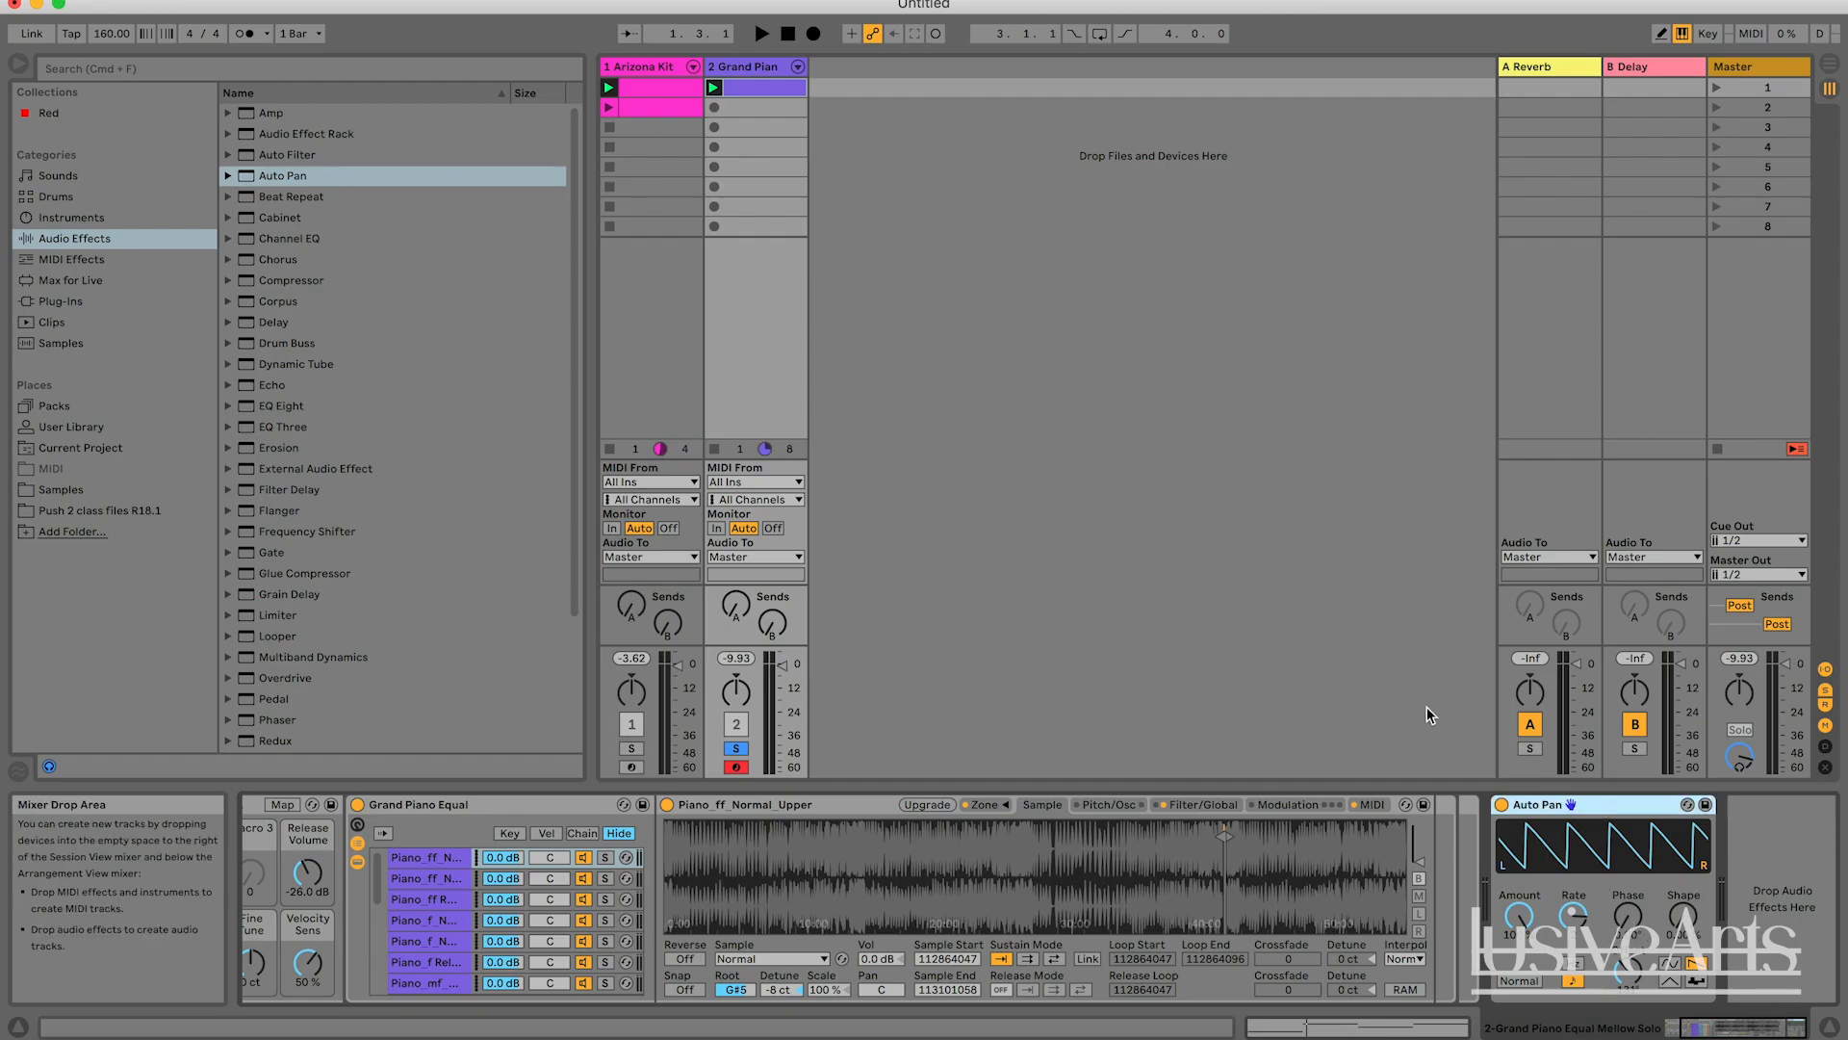
left_click(289, 176)
scroll(362, 470, "down", 5)
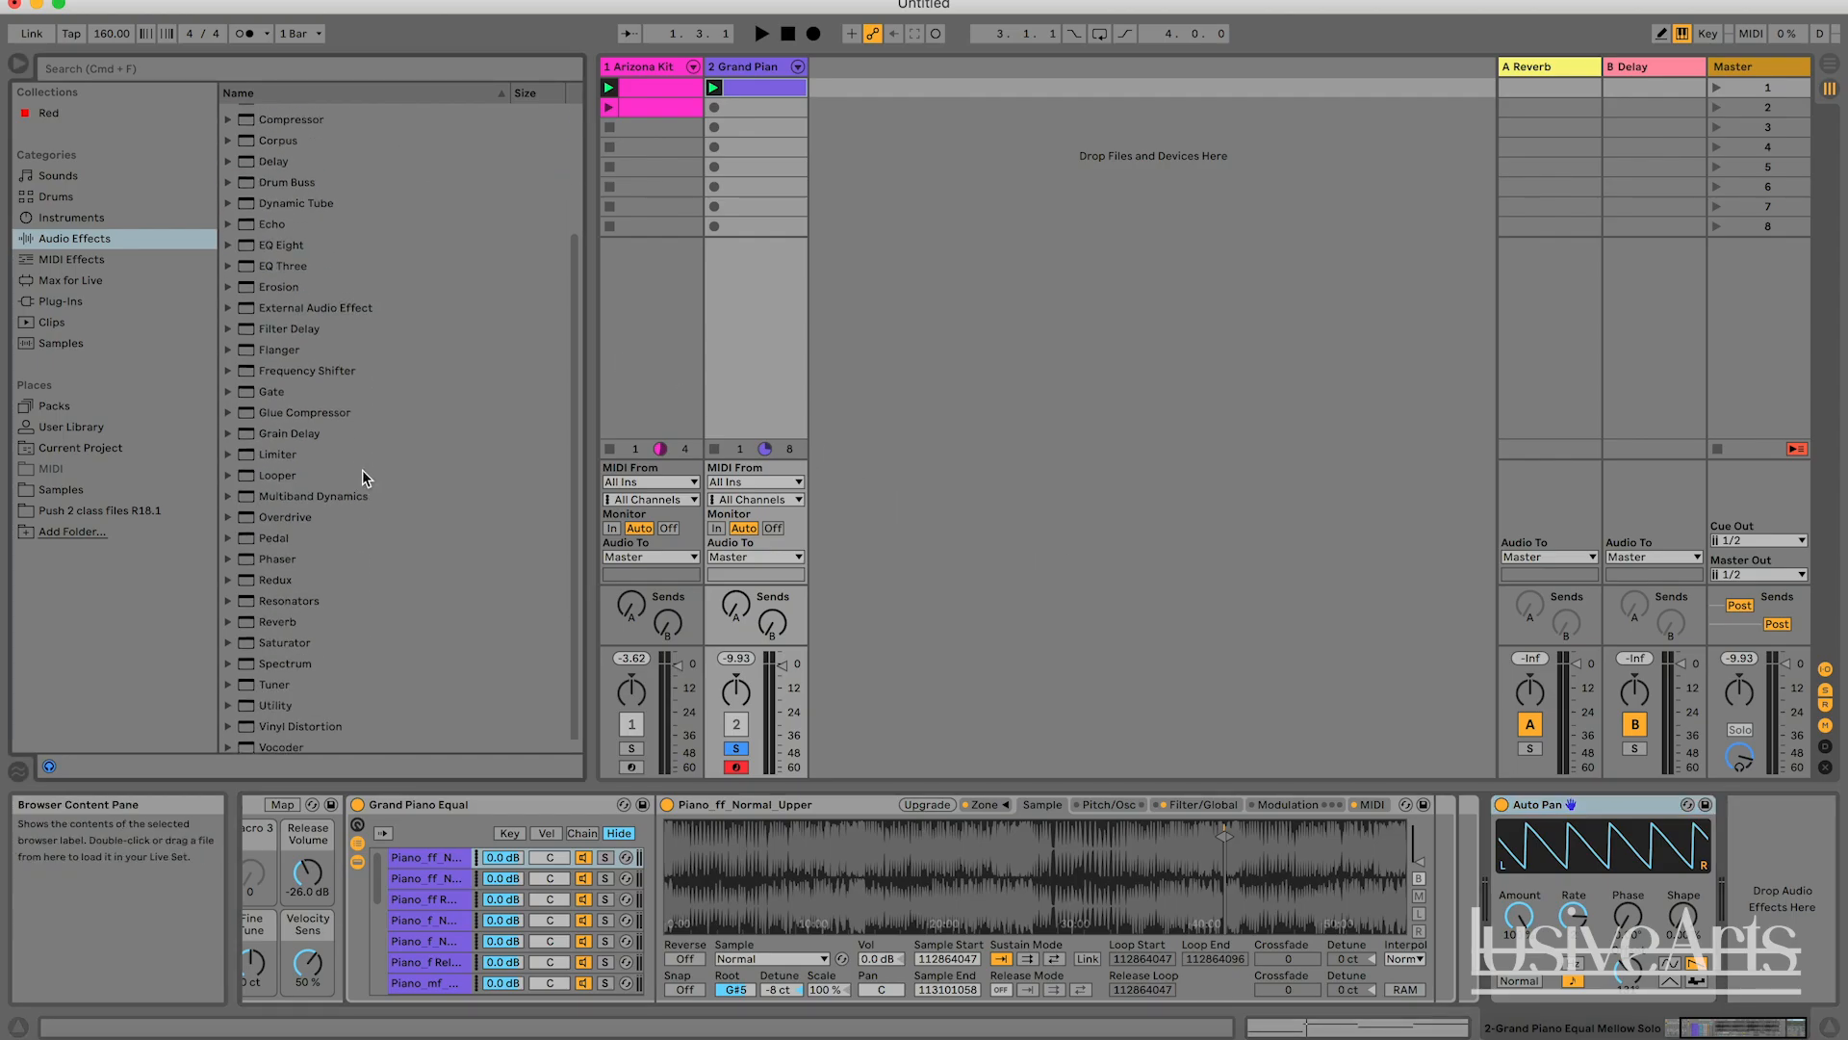
left_click(288, 616)
scroll(289, 621, "up", 5)
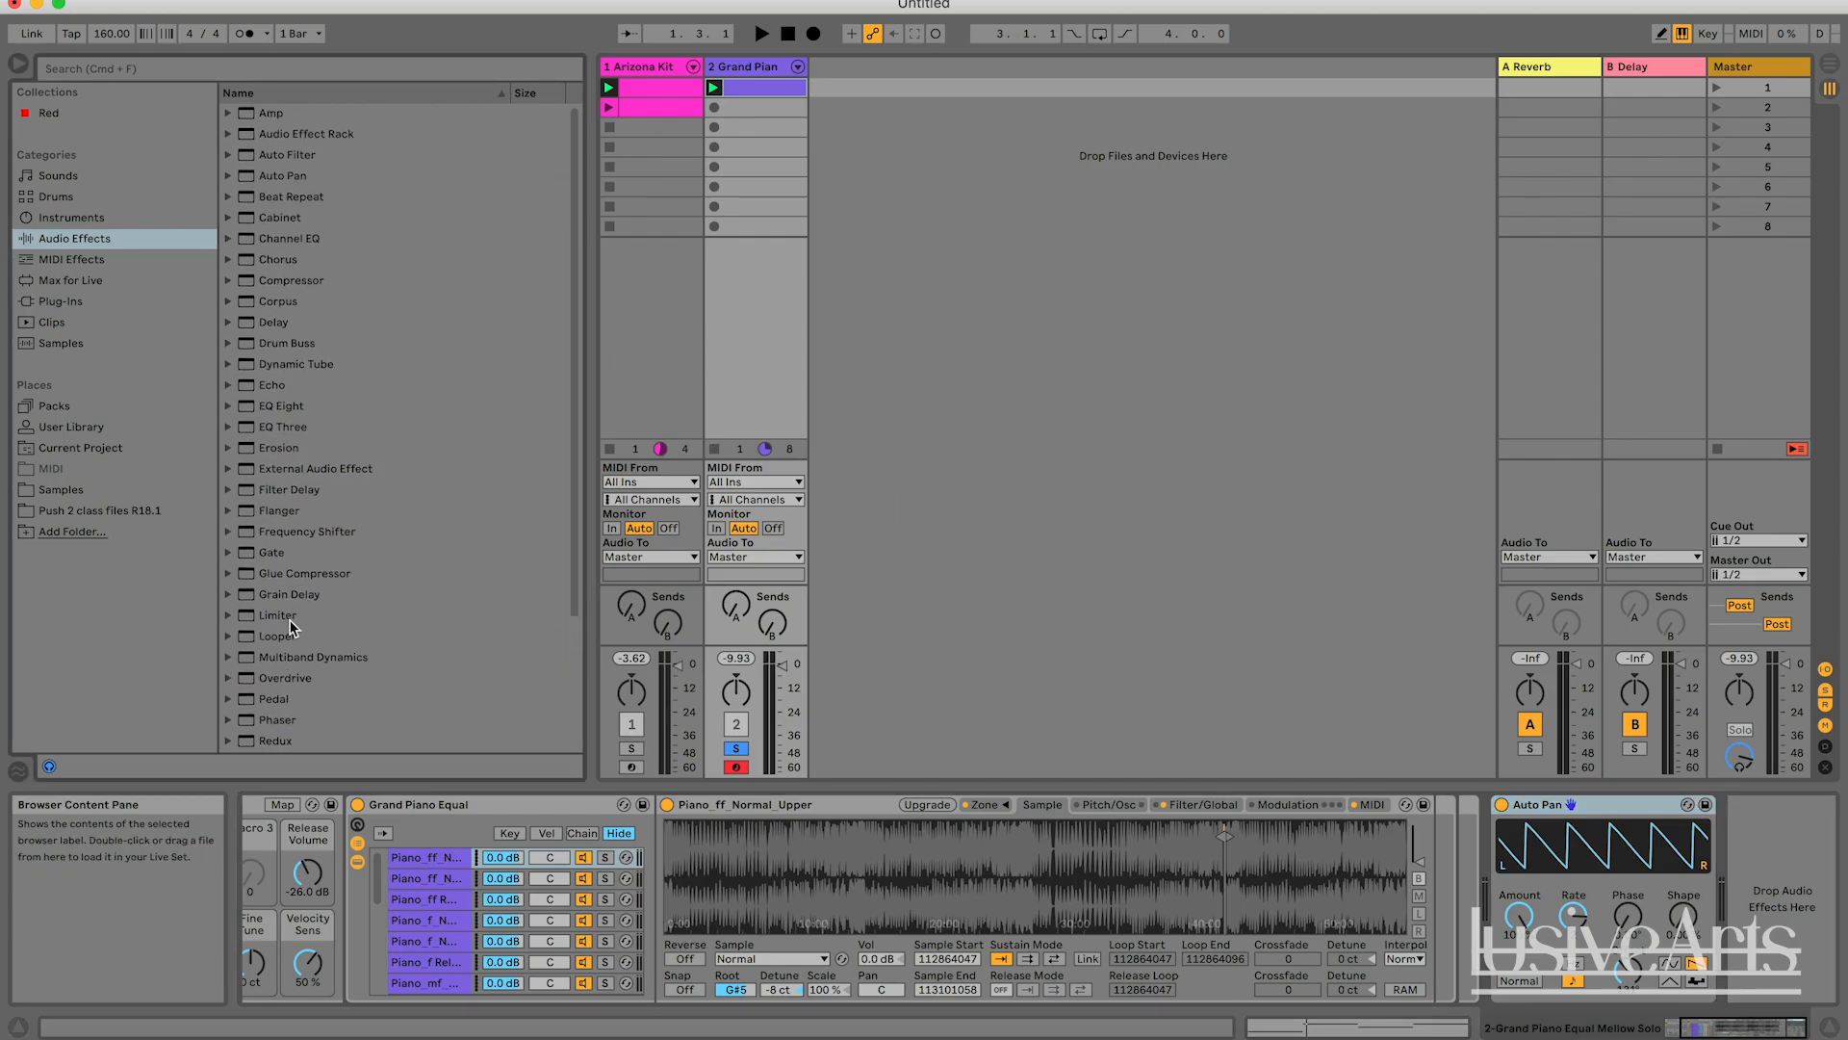
left_click(286, 324)
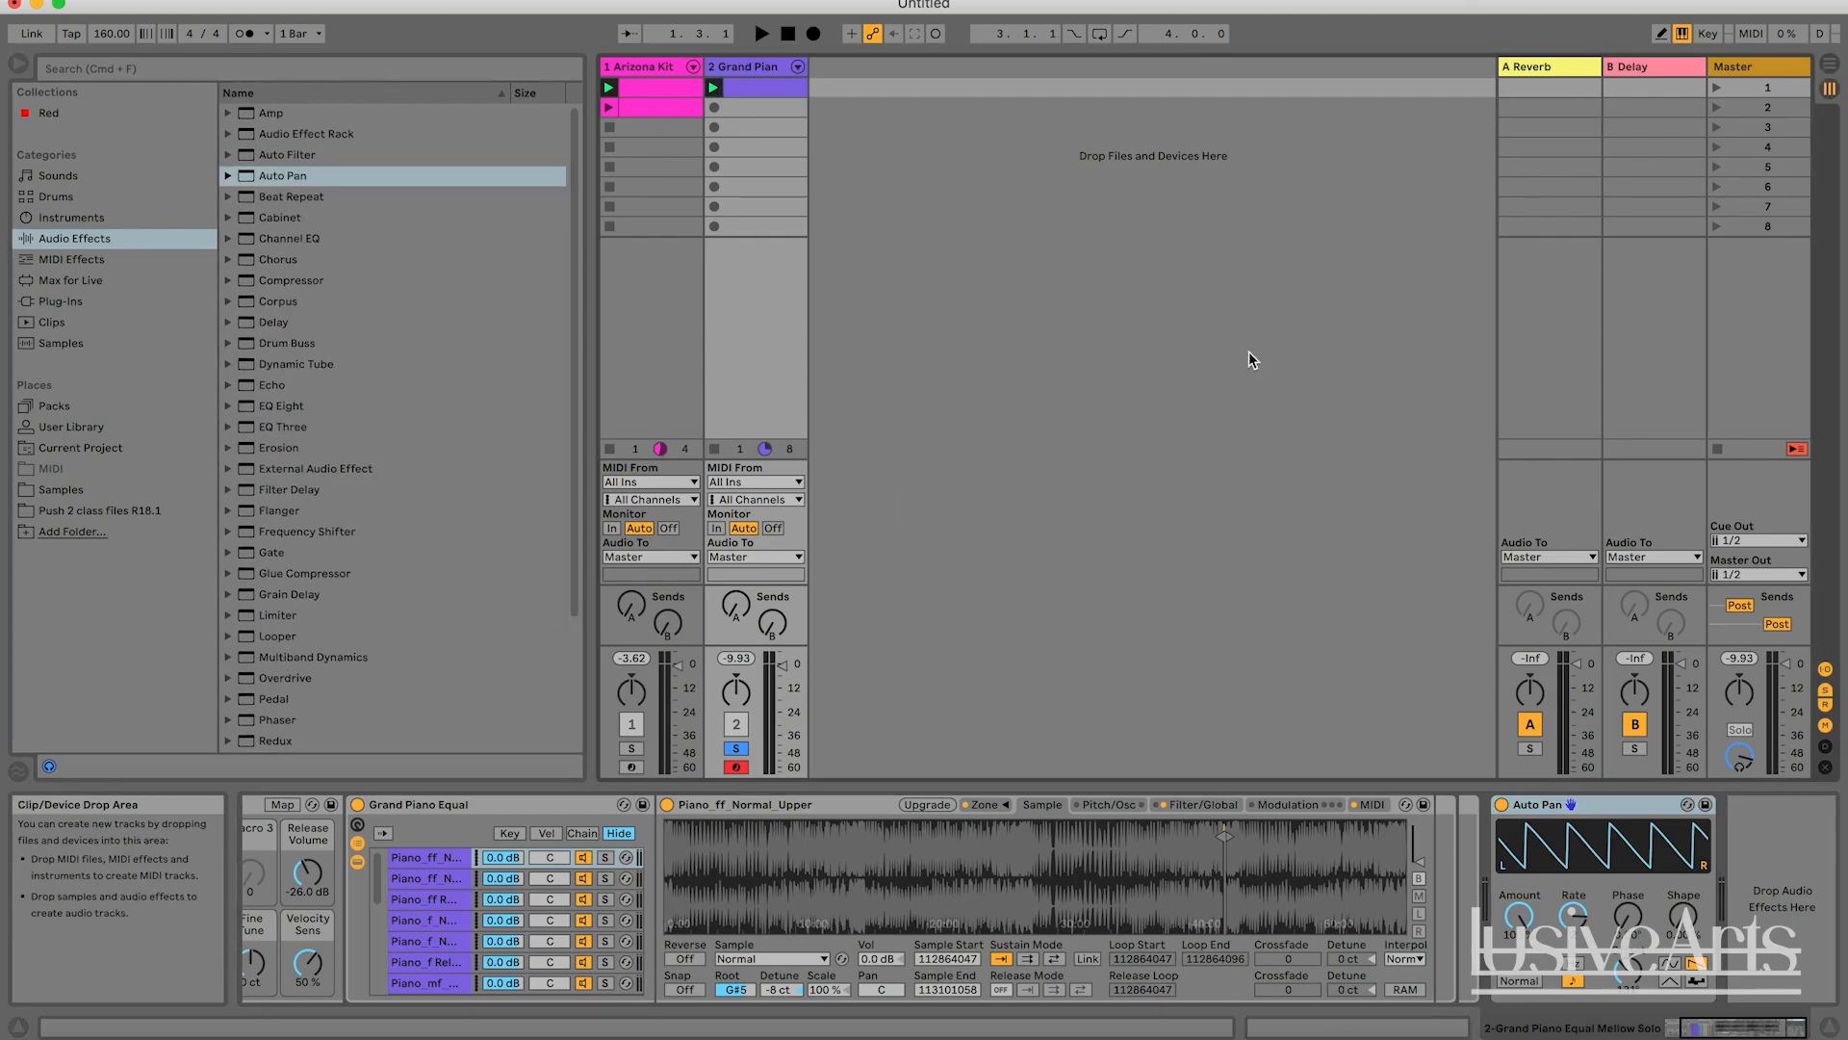